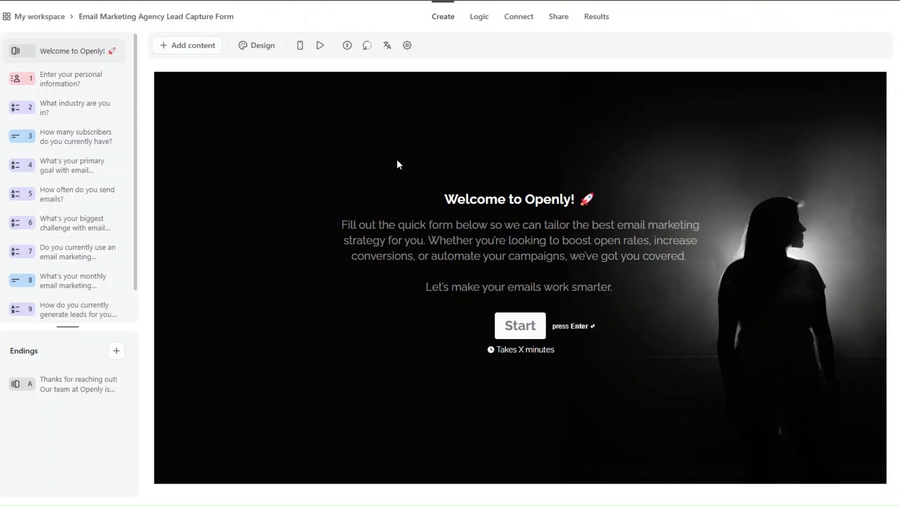
# Step: Review the welcome screen and questions 1–4: personal information, industry, subscriber count and primary goal
pyautogui.doubleClick(527, 199)
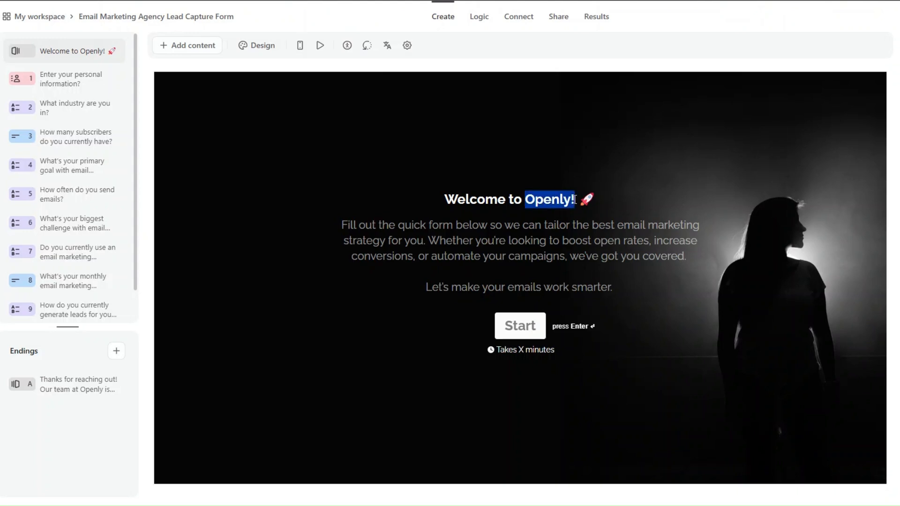
pyautogui.click(575, 199)
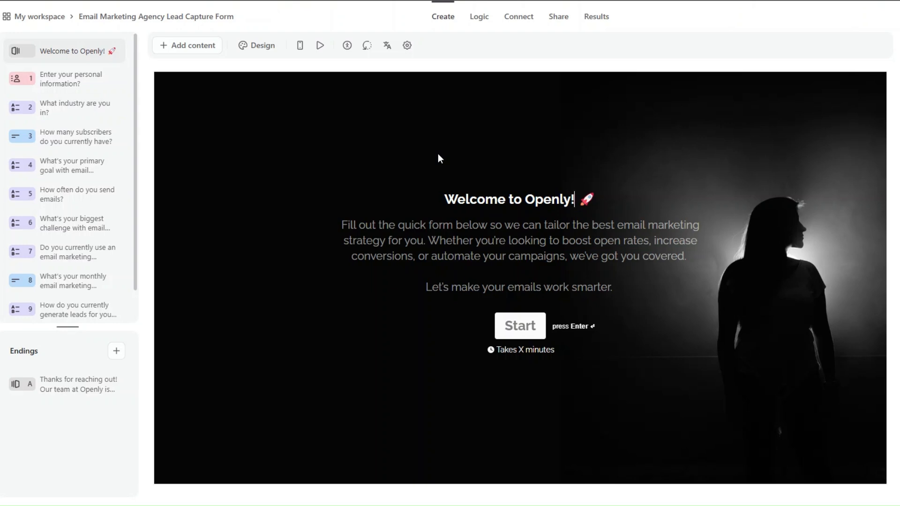
pyautogui.click(110, 82)
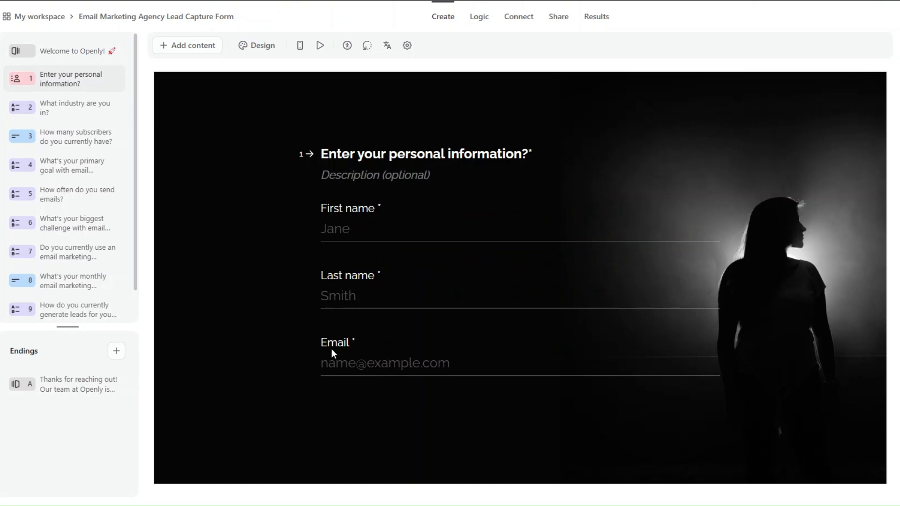
pyautogui.click(93, 109)
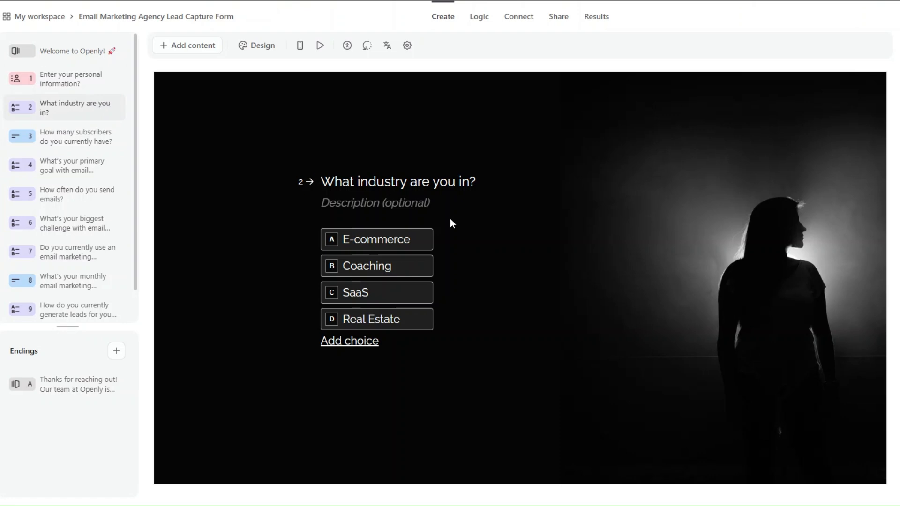
pyautogui.click(84, 139)
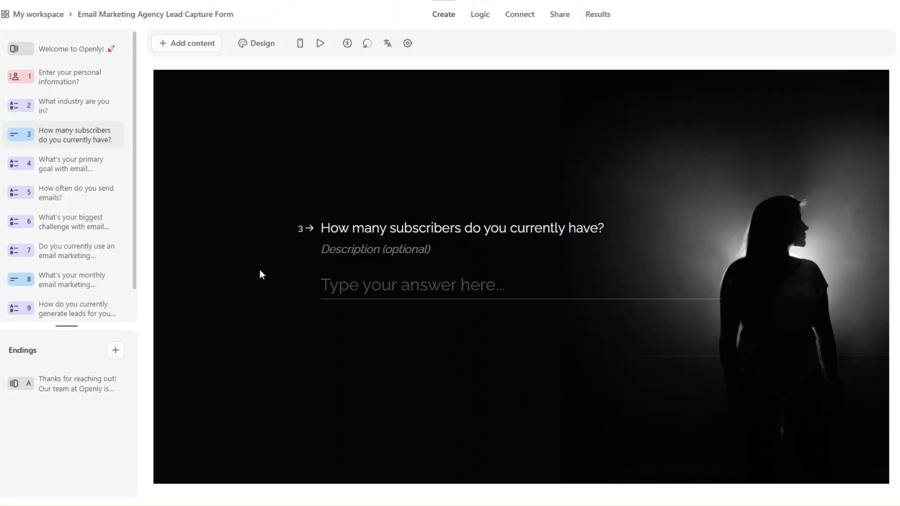
pyautogui.click(55, 170)
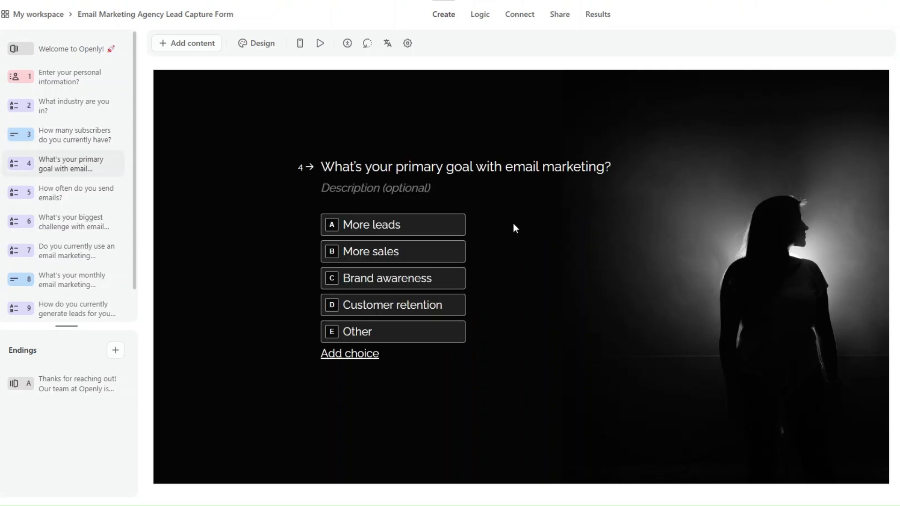
# Step: Review questions 5–9: email frequency, biggest challenge, email platform, monthly budget and lead generation
pyautogui.click(86, 196)
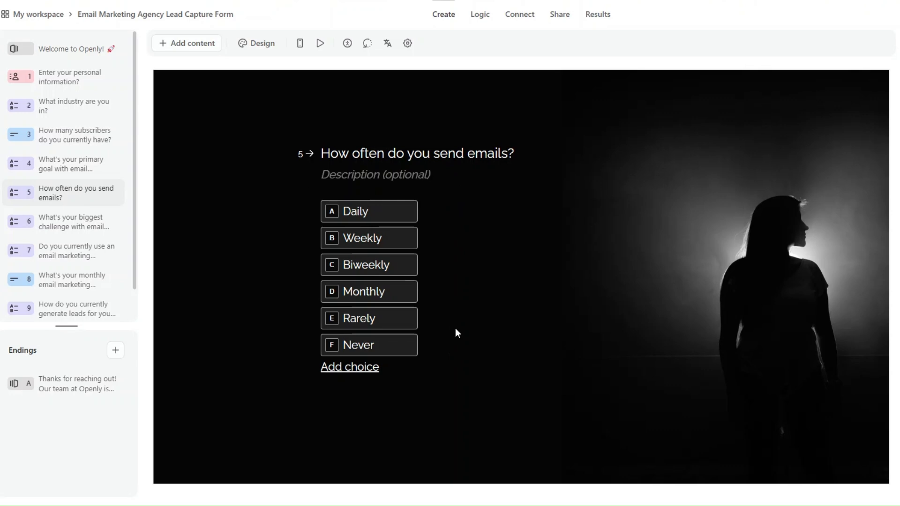
pyautogui.click(75, 226)
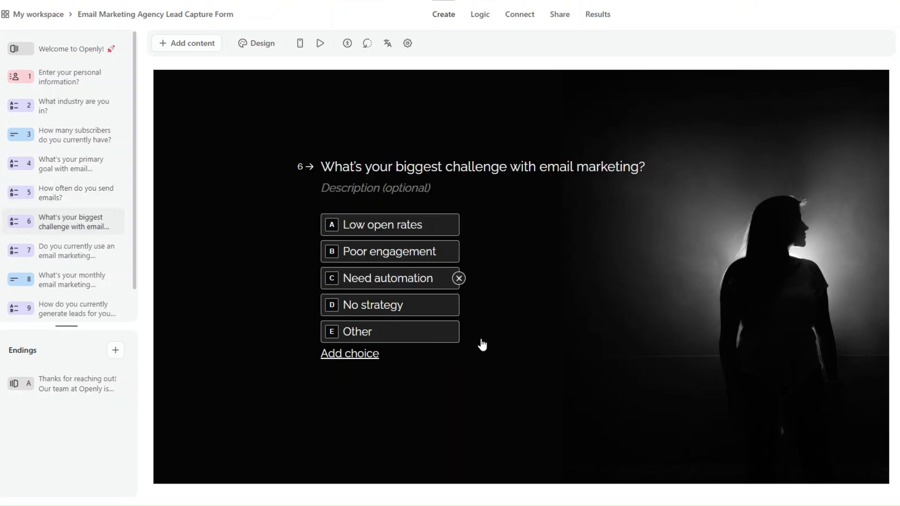
pyautogui.click(73, 253)
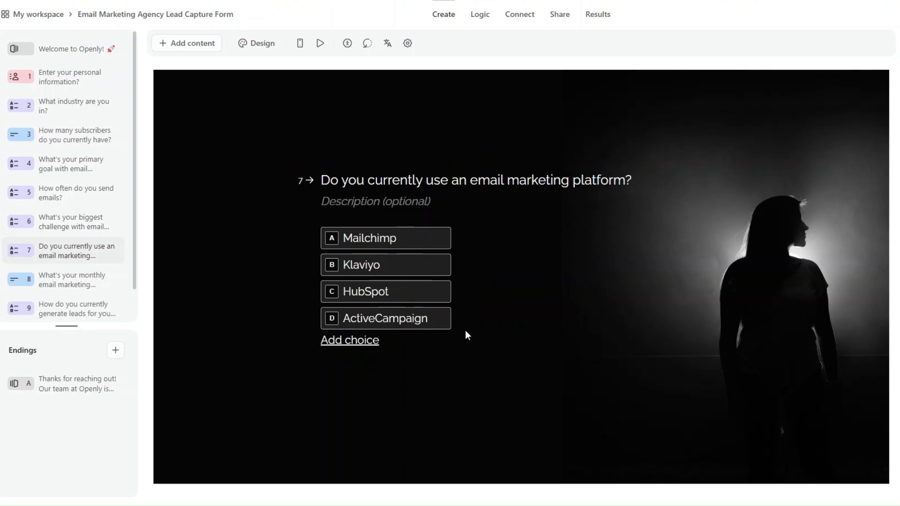
pyautogui.click(73, 282)
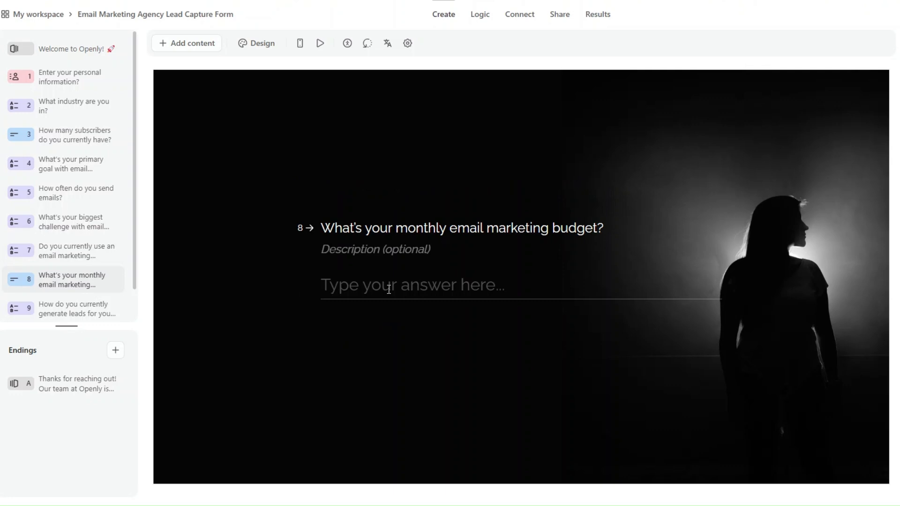
pyautogui.click(95, 307)
pyautogui.scroll(-1, 125, 209)
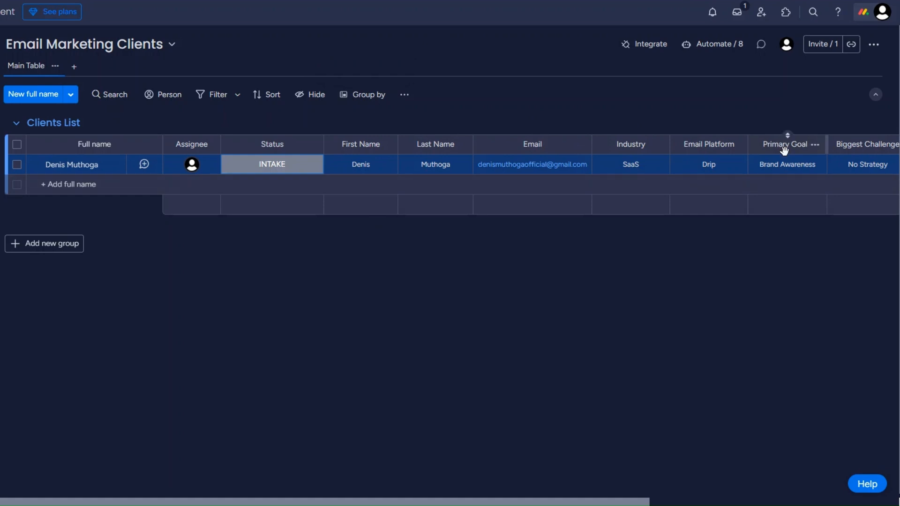
# Step: Scroll the Email Marketing Clients board right to check the Clients List columns
pyautogui.hscroll(6, 785, 148)
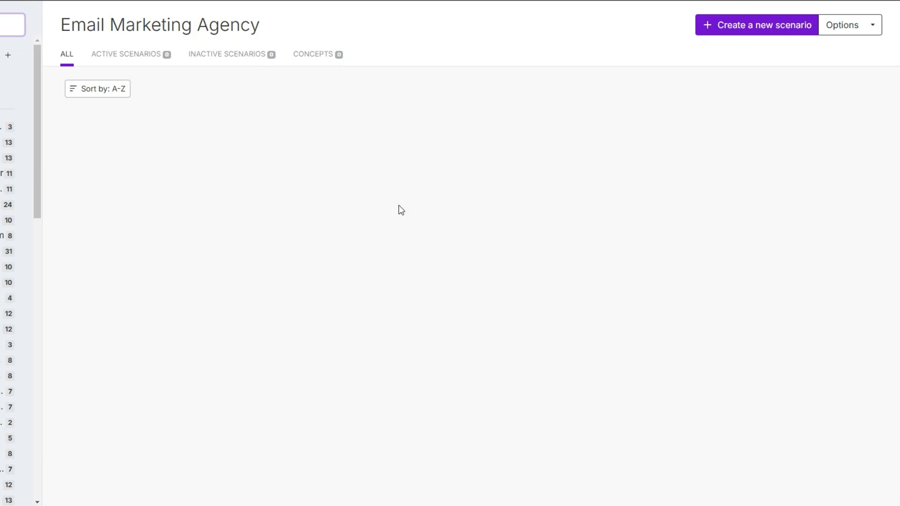
# Step: Create a new scenario and choose Typeform as the app for its first module
pyautogui.click(754, 32)
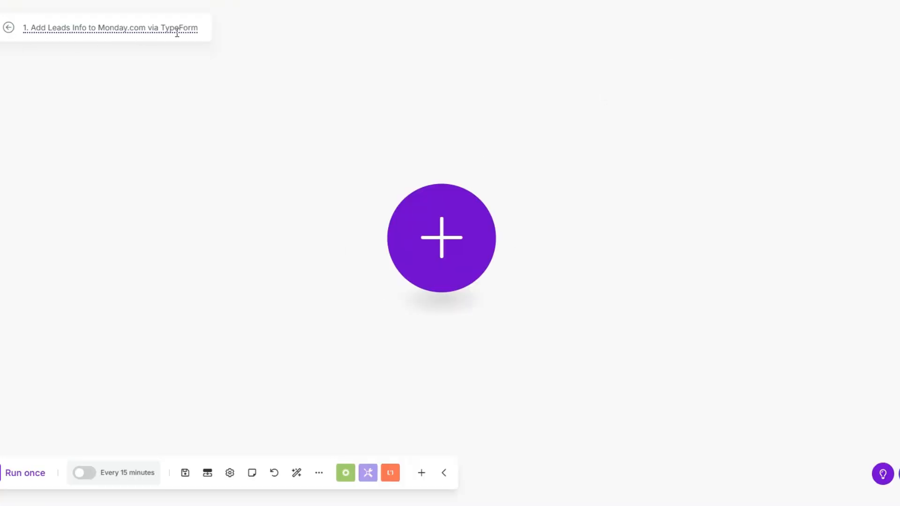
pyautogui.click(448, 239)
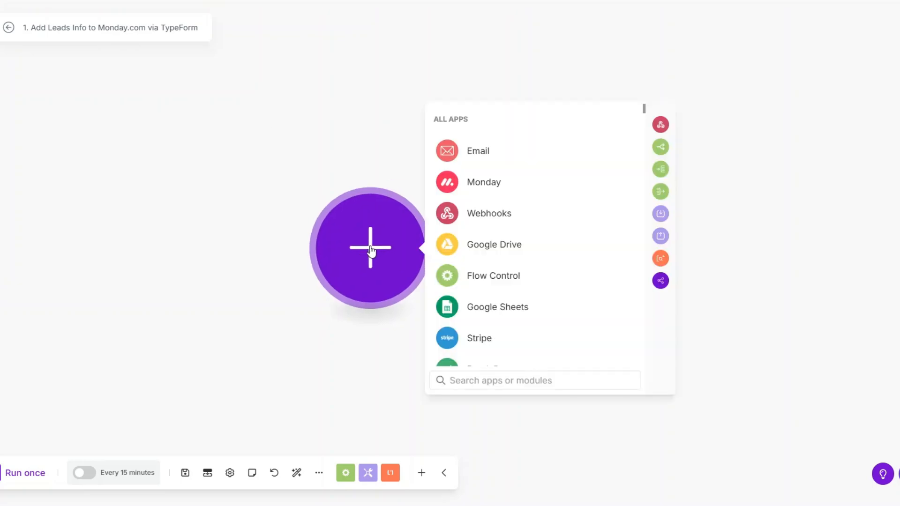
pyautogui.scroll(-3, 501, 257)
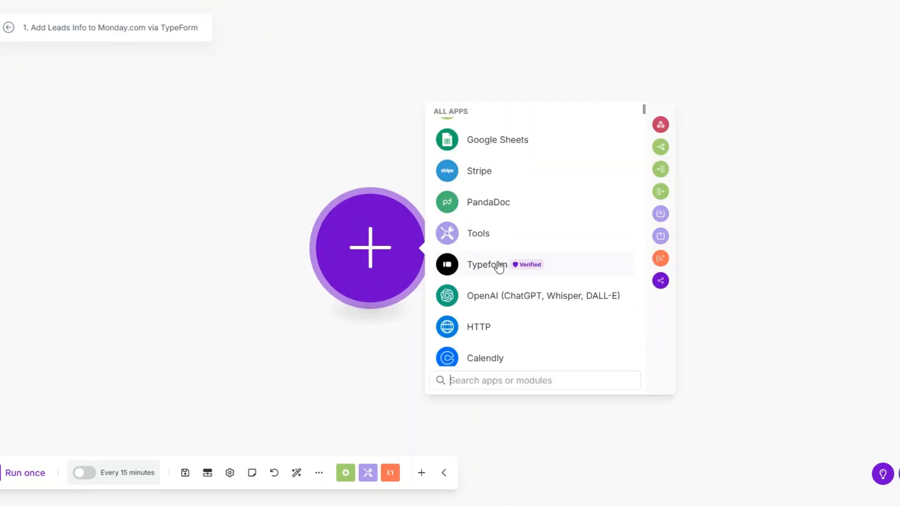
pyautogui.click(498, 263)
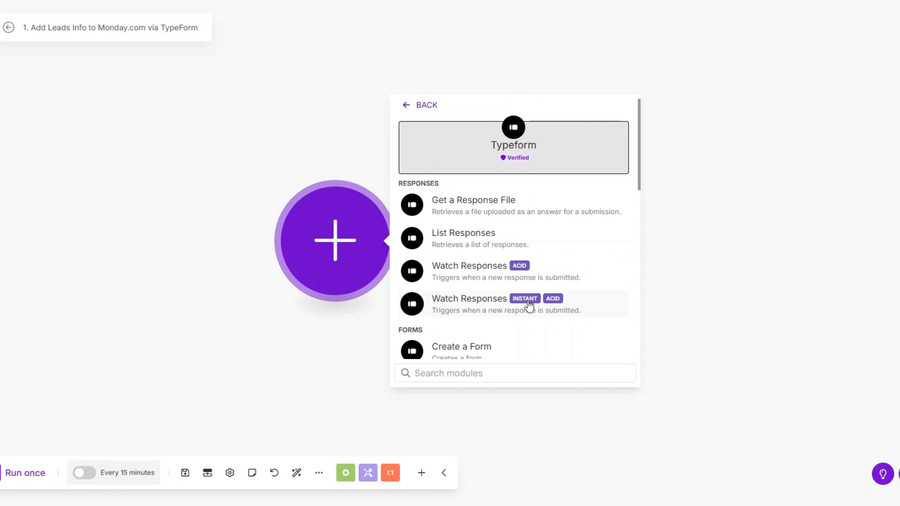
# Step: Add Typeform Watch Responses on the existing connection: limit 1, Email Marketing Agency Lead Capture Form, from now on
pyautogui.click(488, 273)
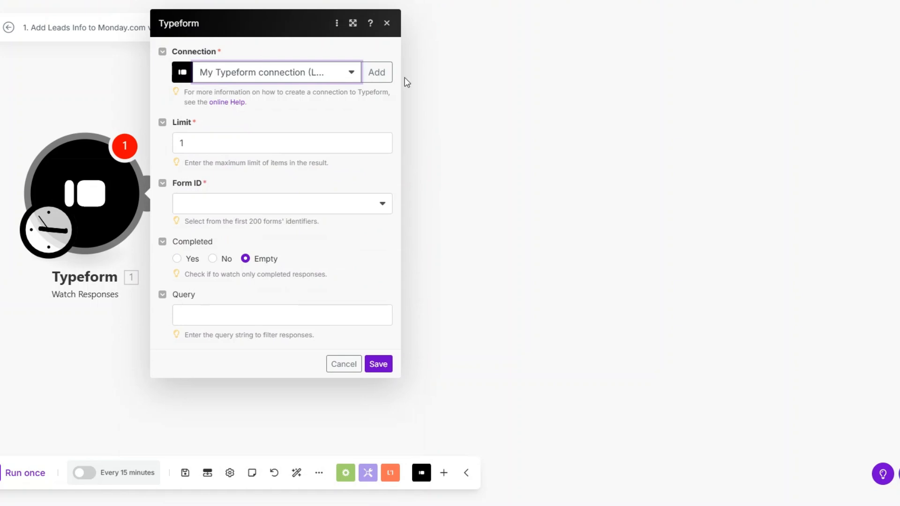
pyautogui.click(377, 72)
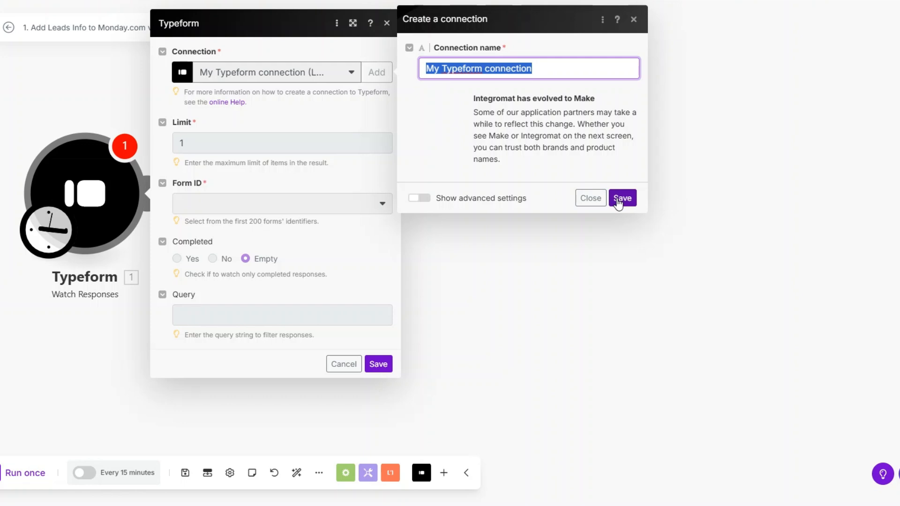
pyautogui.click(591, 199)
pyautogui.click(209, 148)
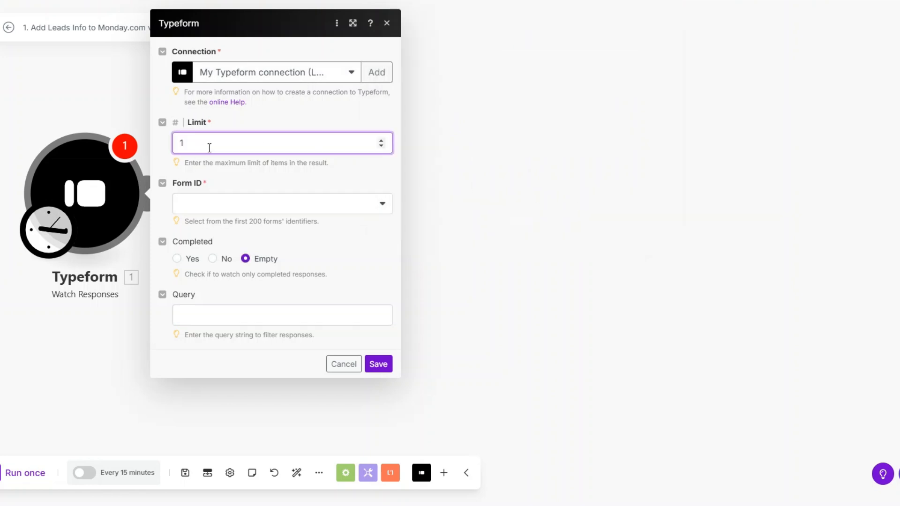
pyautogui.click(209, 206)
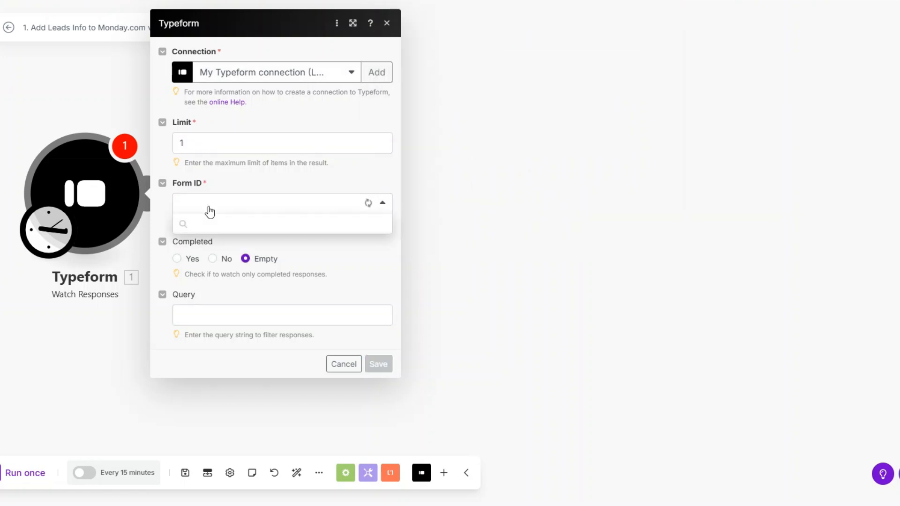
pyautogui.click(211, 244)
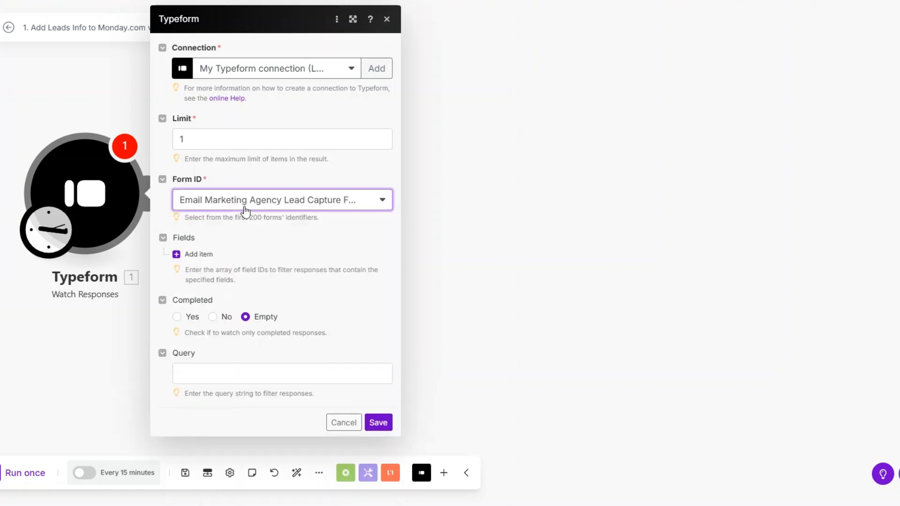
pyautogui.click(377, 423)
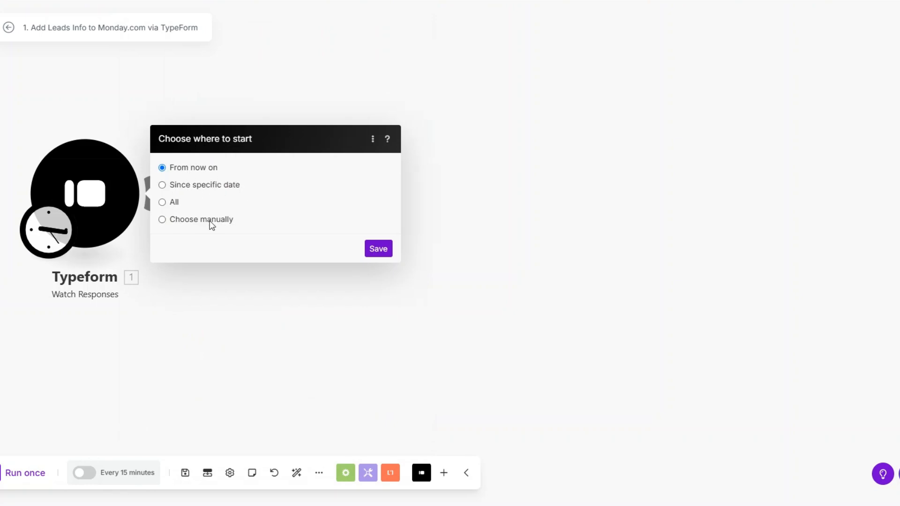
pyautogui.click(378, 249)
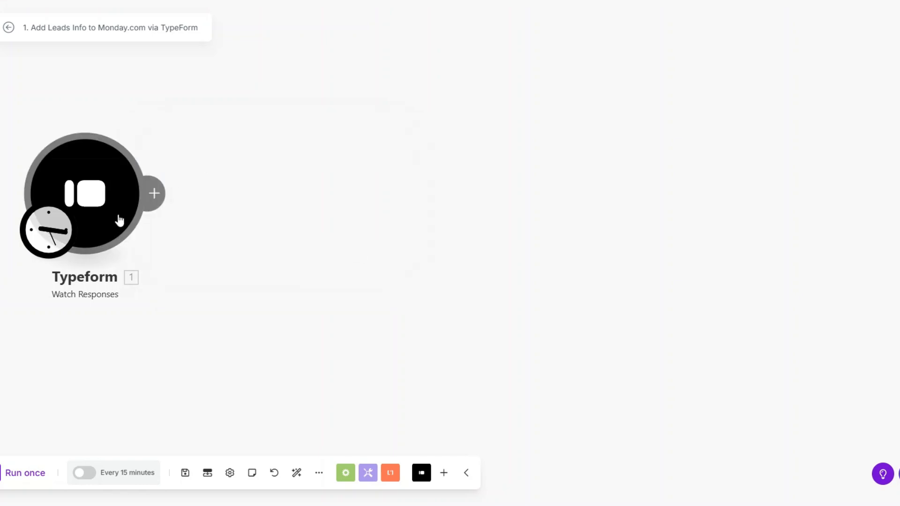
pyautogui.moveTo(115, 215); pyautogui.dragTo(254, 245)
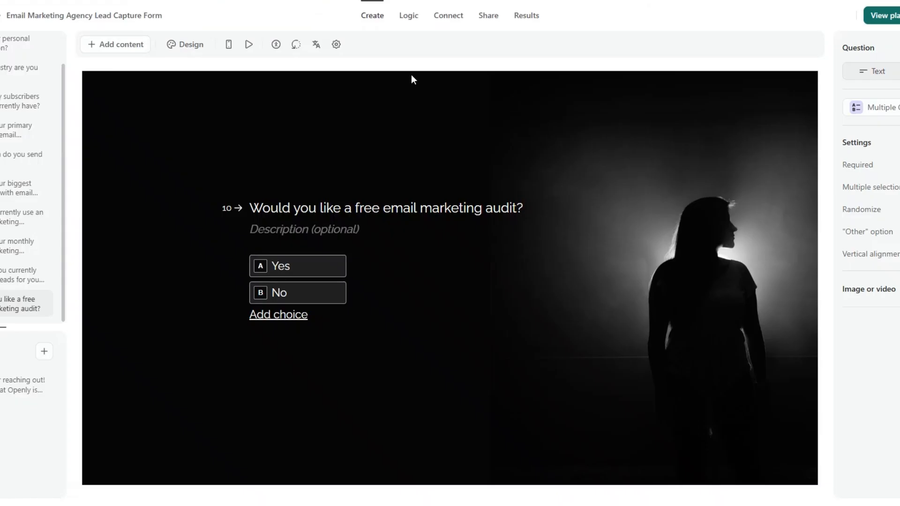
# Step: Copy the form's public link from the sharing page and start the live form
pyautogui.click(497, 20)
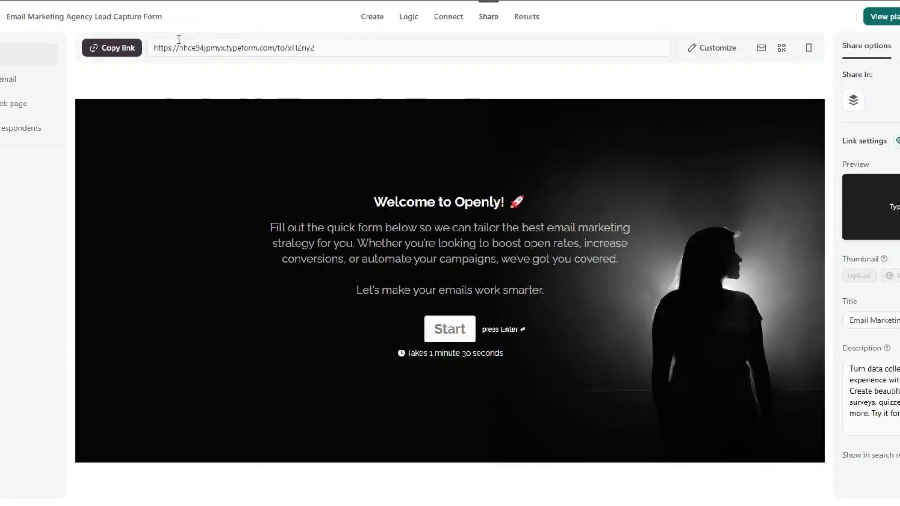
pyautogui.click(131, 53)
pyautogui.click(113, 47)
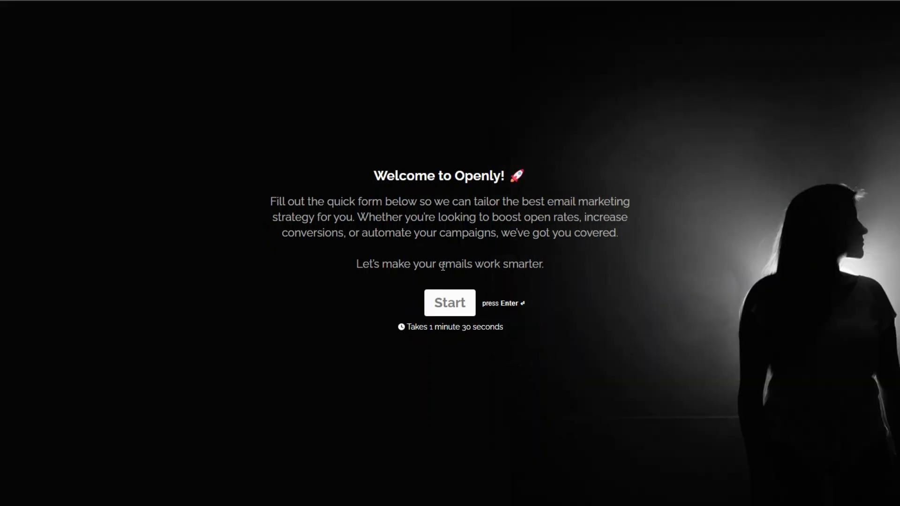
pyautogui.click(450, 303)
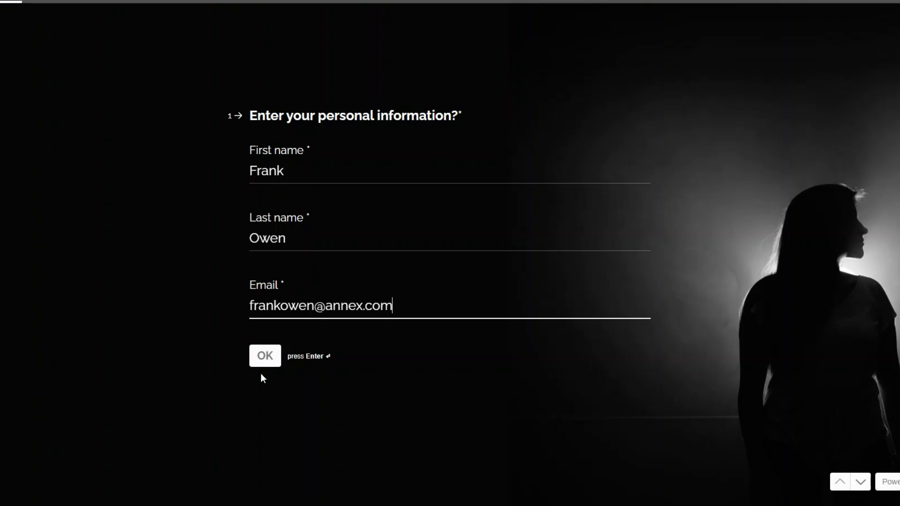
# Step: Answer personal details, E-commerce, 12000 subscribers, More sales, Daily and Poor engagement
pyautogui.click(276, 360)
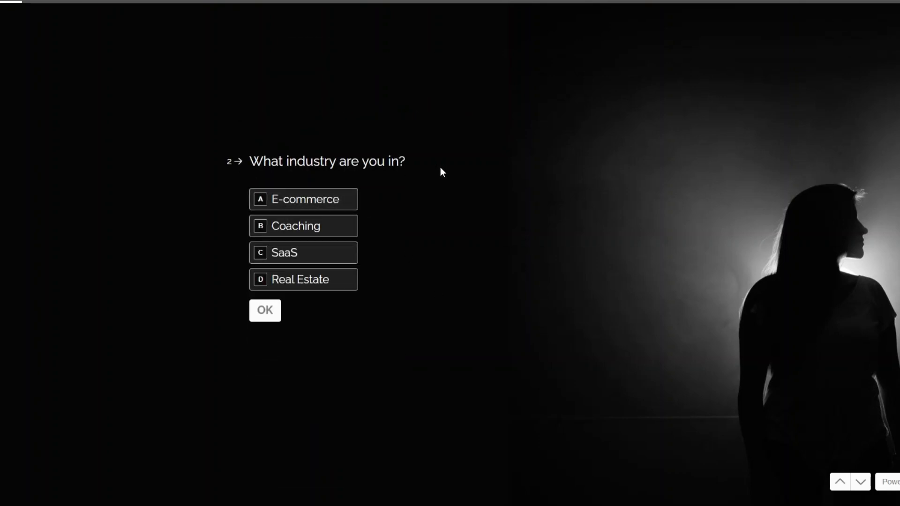
pyautogui.click(318, 203)
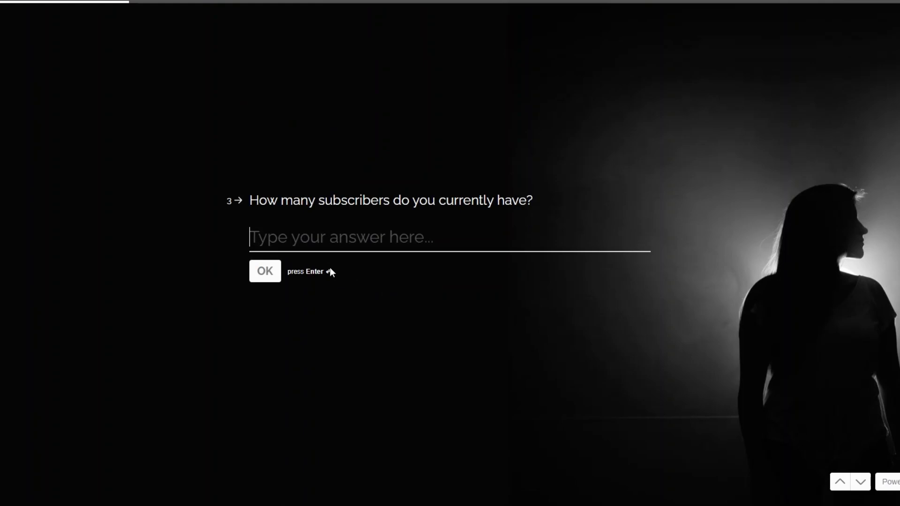
pyautogui.write('120000')
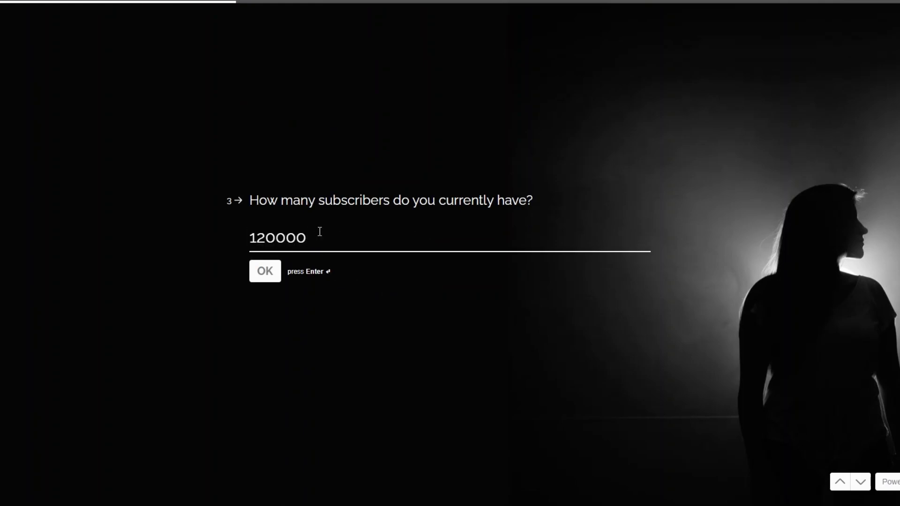
pyautogui.press('BackSpace')
pyautogui.click(265, 272)
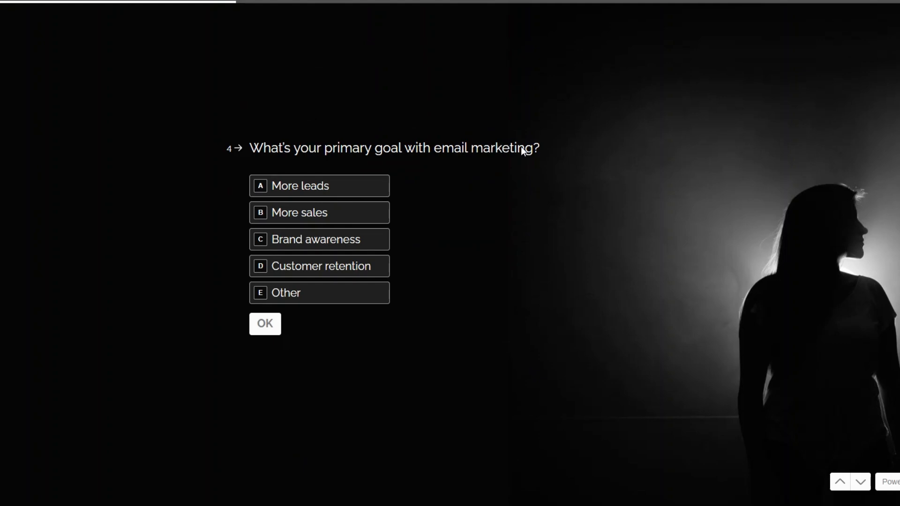
pyautogui.click(345, 214)
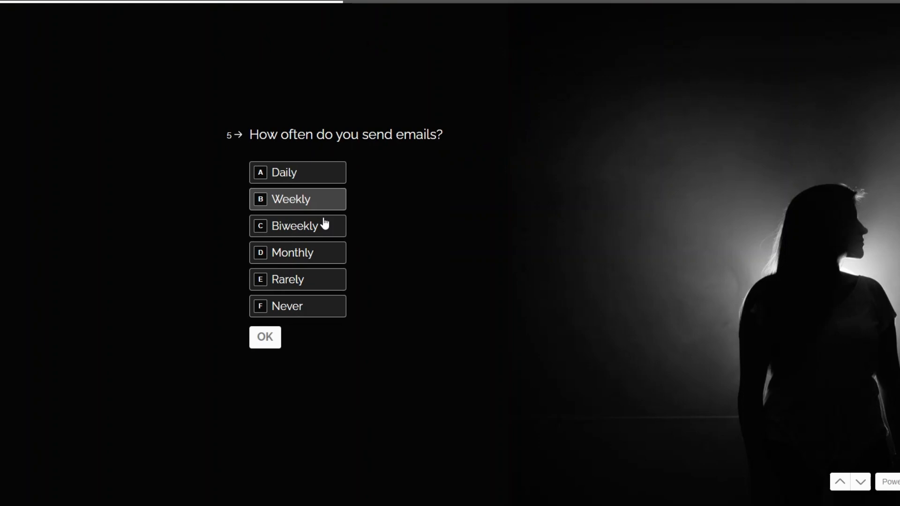
pyautogui.click(308, 178)
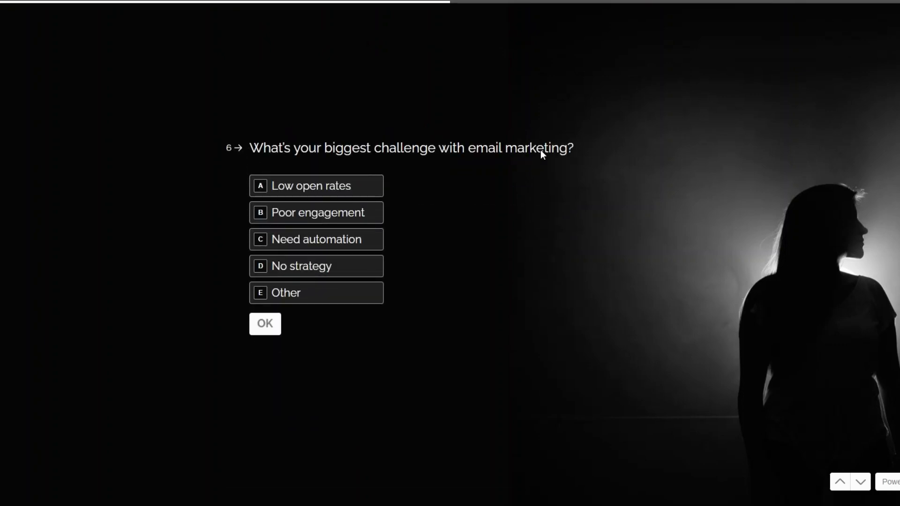
pyautogui.click(337, 214)
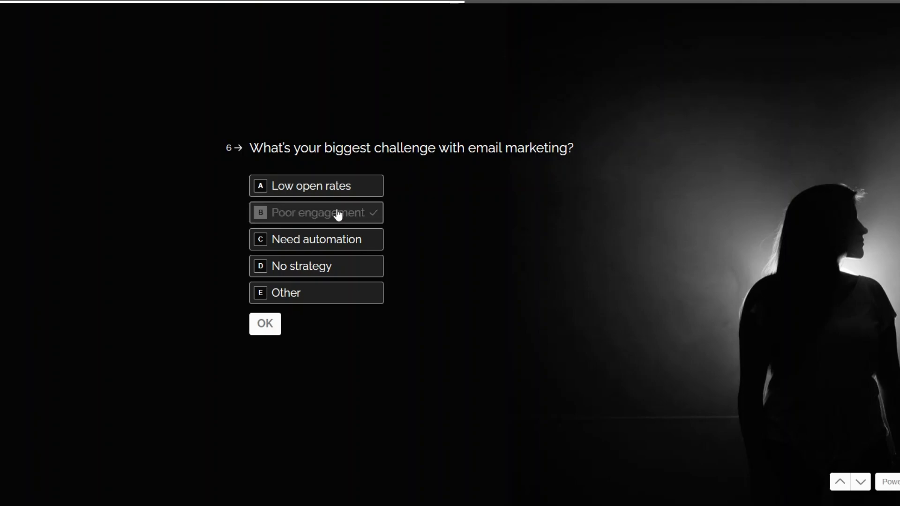
pyautogui.click(265, 332)
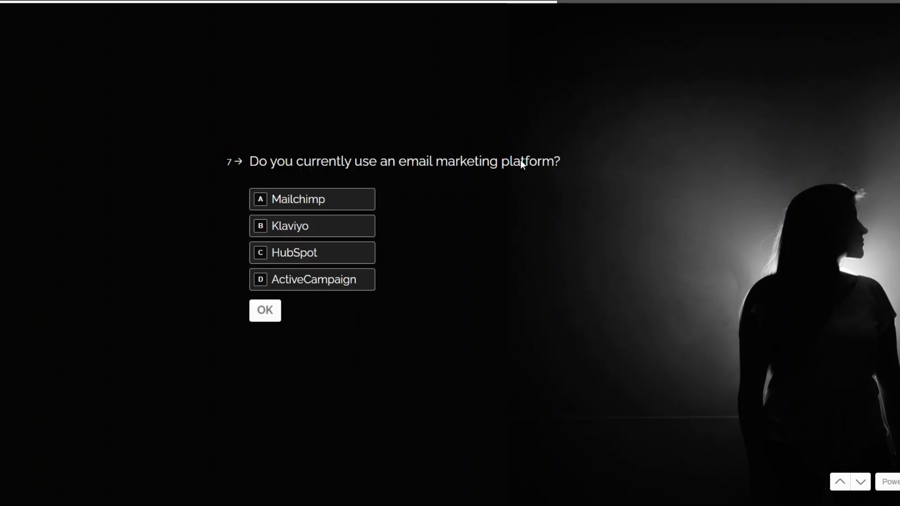
# Step: Answer Klaviyo, 15000 budget, Paid ads and Yes to the free audit, then submit
pyautogui.click(317, 230)
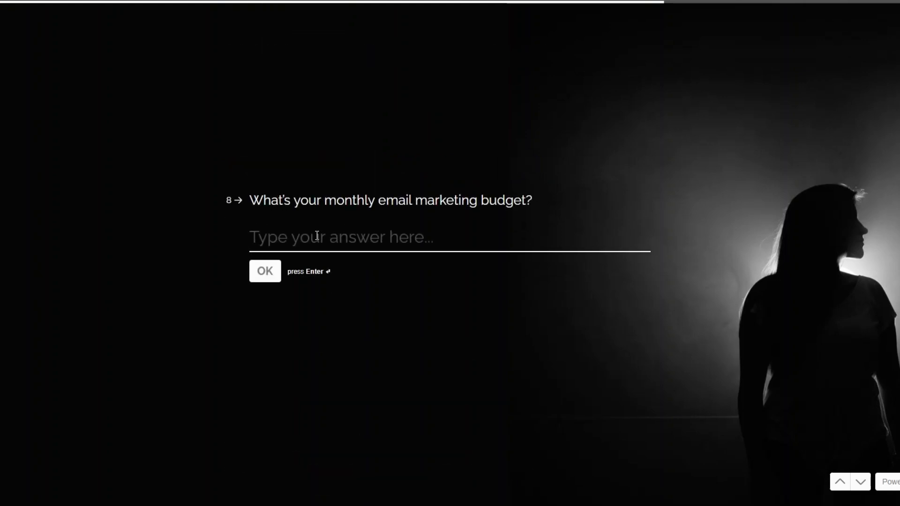
pyautogui.write('15000')
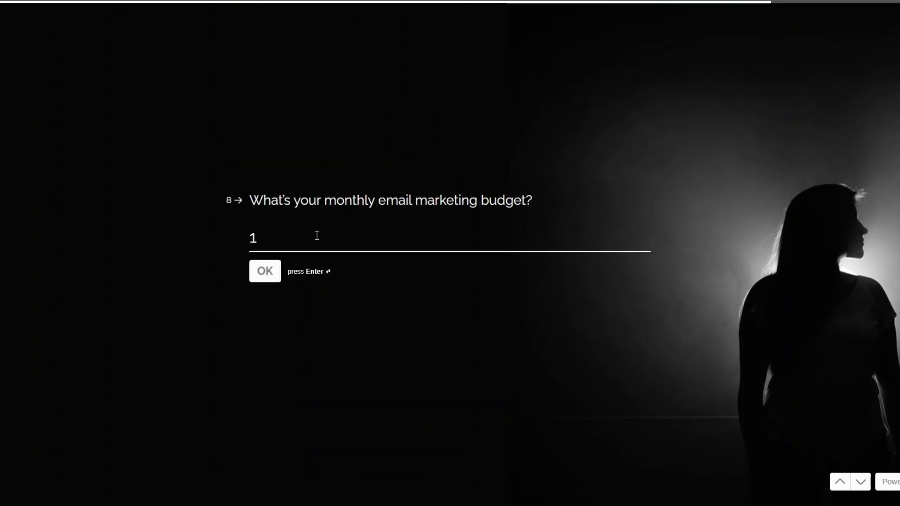
pyautogui.click(259, 276)
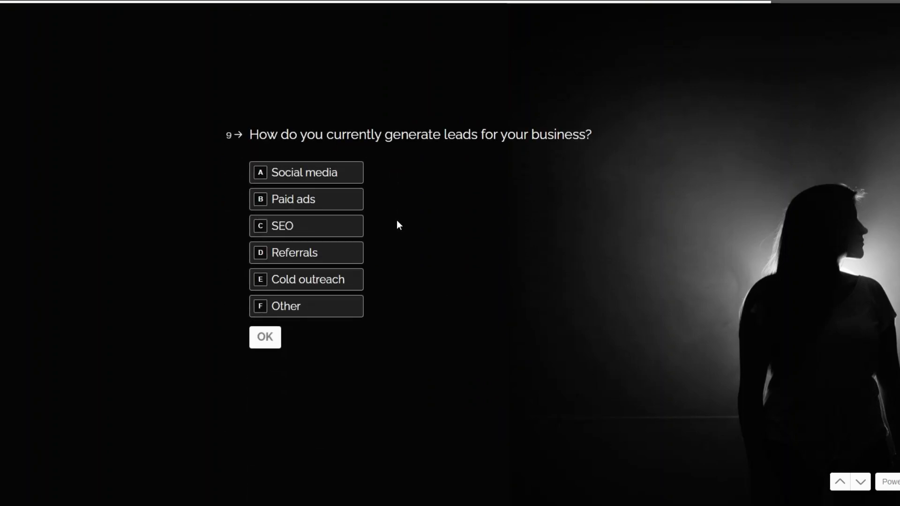
pyautogui.click(341, 209)
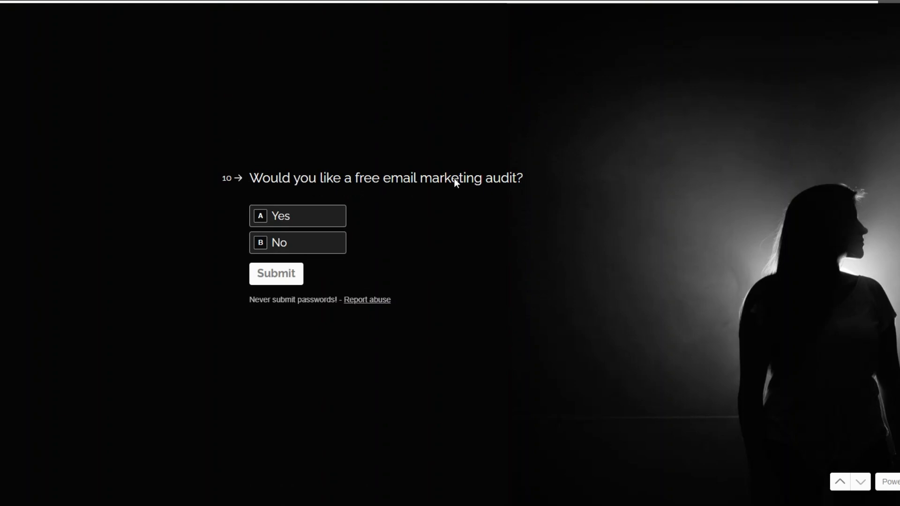
pyautogui.click(312, 224)
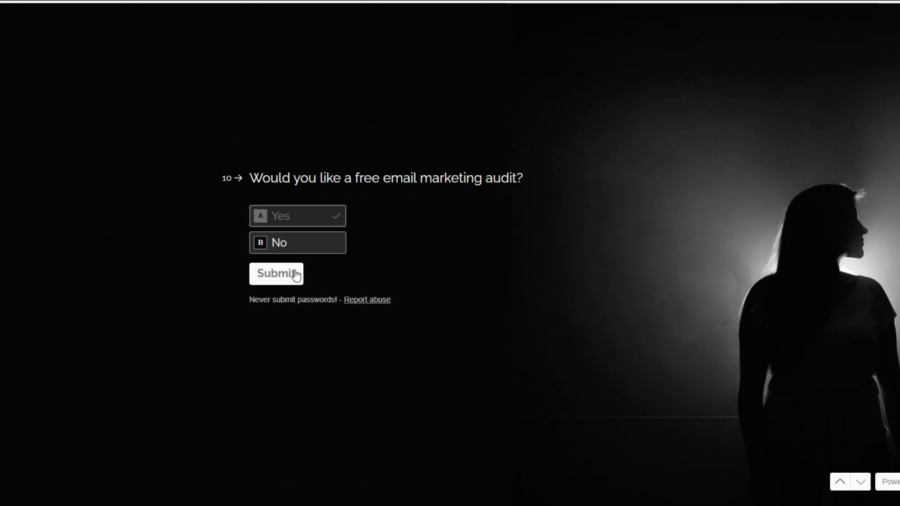
pyautogui.click(293, 271)
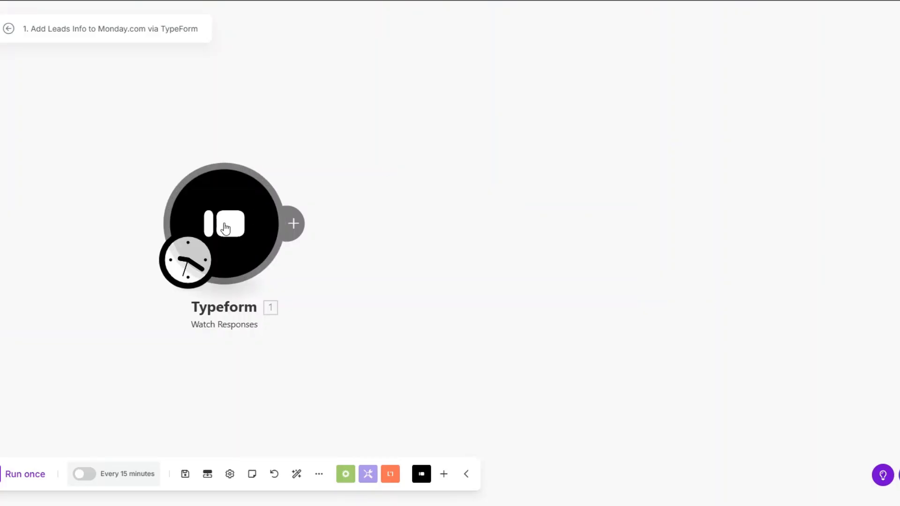
# Step: Run only the Typeform module and inspect the Mappable Answers in its output bundle
pyautogui.rightClick(228, 226)
pyautogui.click(250, 254)
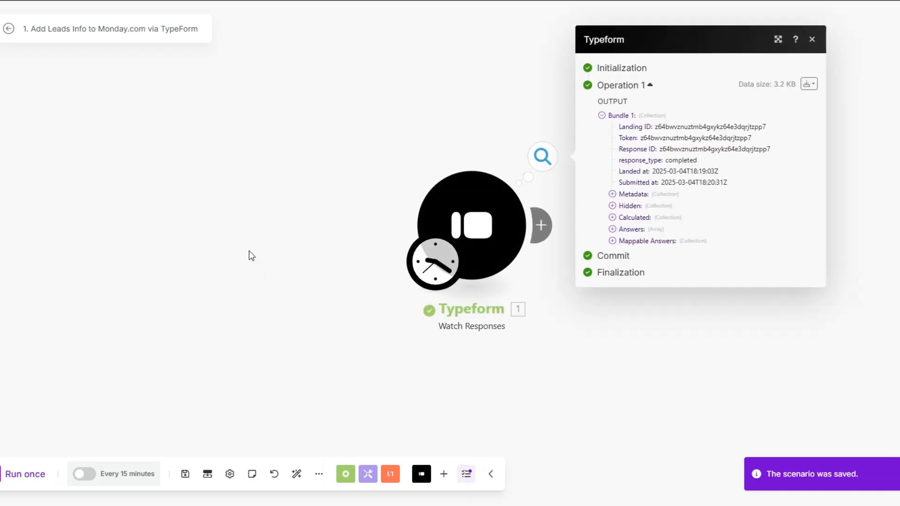
pyautogui.click(613, 240)
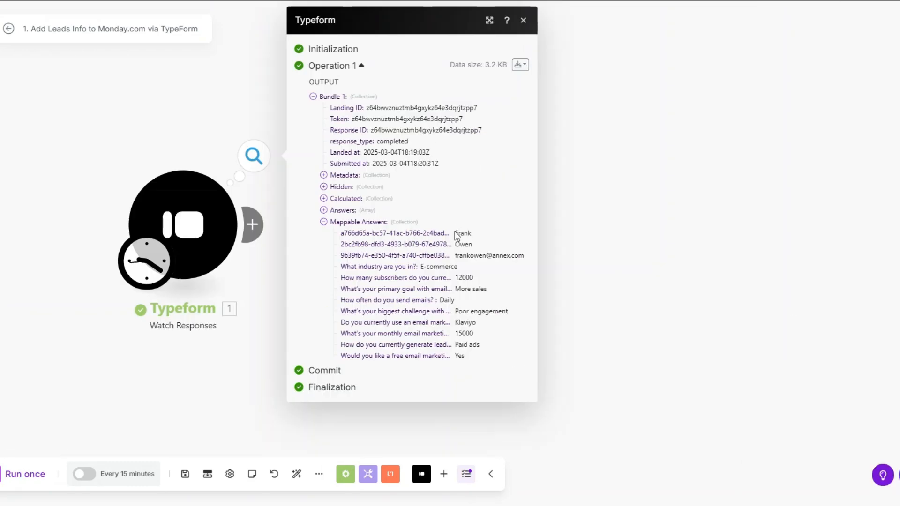
pyautogui.moveTo(455, 232); pyautogui.dragTo(499, 352)
pyautogui.click(500, 324)
pyautogui.moveTo(202, 236); pyautogui.dragTo(183, 239)
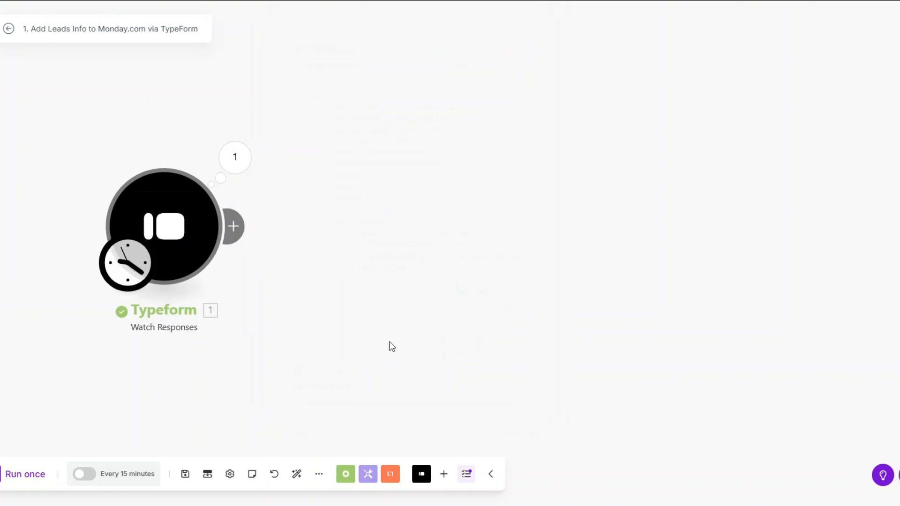
# Step: Add a Tools Sleep step after Typeform with a 1-second delay
pyautogui.click(233, 218)
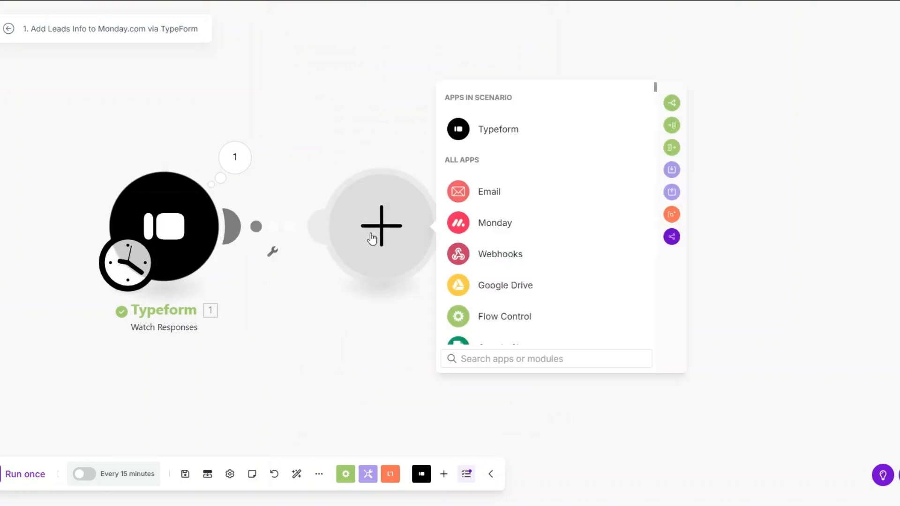
pyautogui.scroll(-2, 512, 238)
pyautogui.click(484, 325)
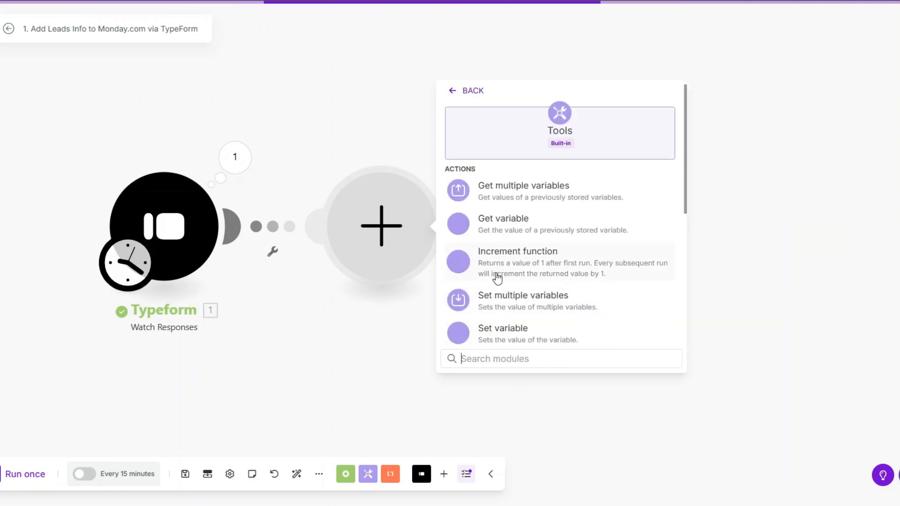
pyautogui.scroll(-2, 469, 281)
pyautogui.click(494, 301)
pyautogui.click(491, 214)
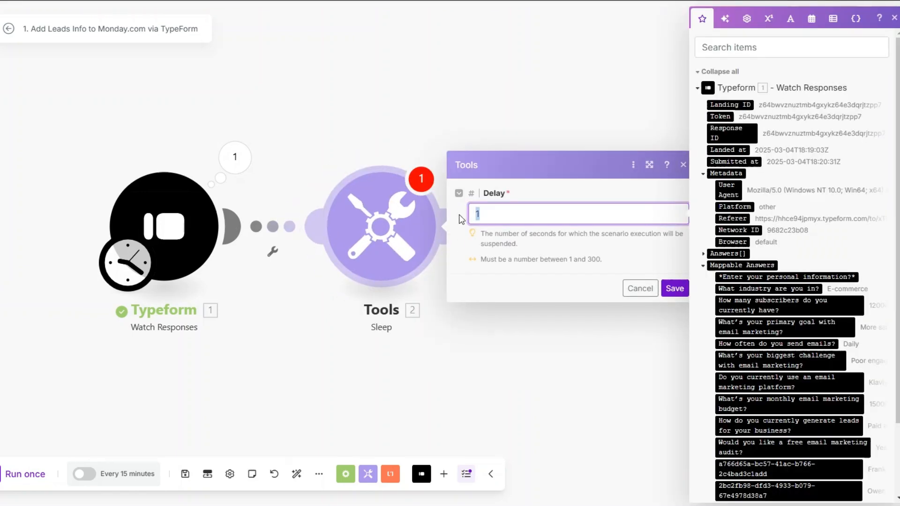
pyautogui.click(675, 289)
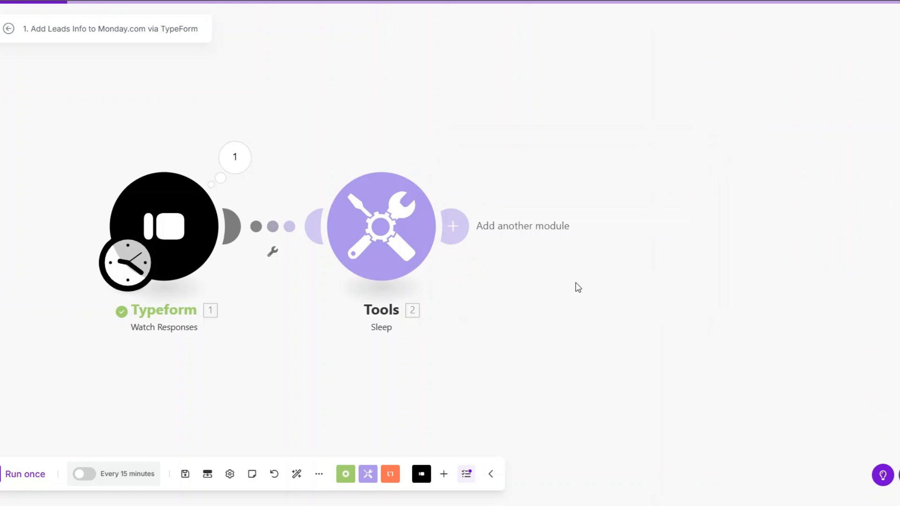
# Step: Add a Monday Create an Item step after the pause and begin a new Monday connection
pyautogui.scroll(-2, 415, 275)
pyautogui.moveTo(304, 300); pyautogui.dragTo(154, 291)
pyautogui.scroll(-1, 155, 291)
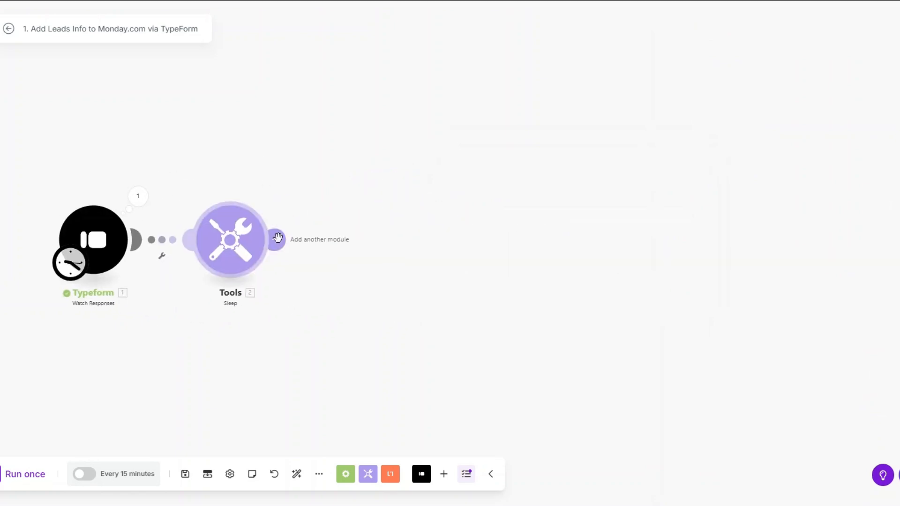
pyautogui.click(276, 239)
pyautogui.click(381, 250)
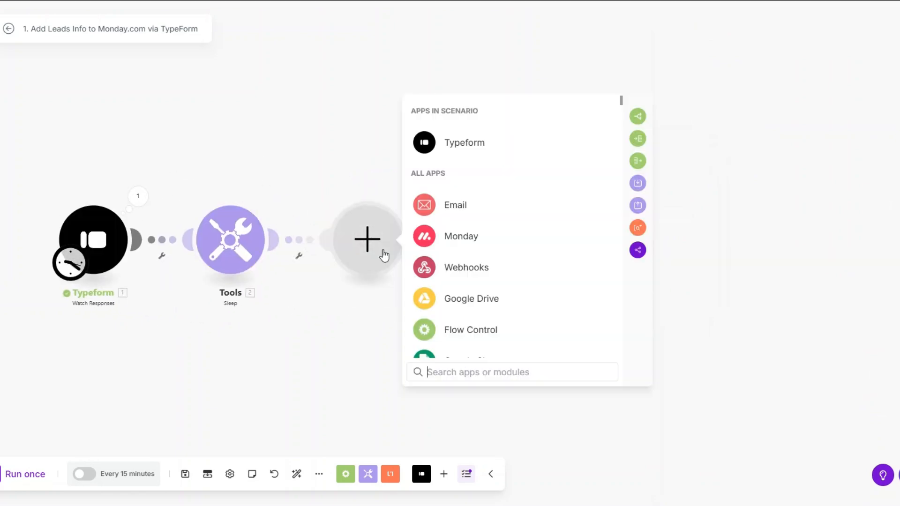
pyautogui.click(462, 241)
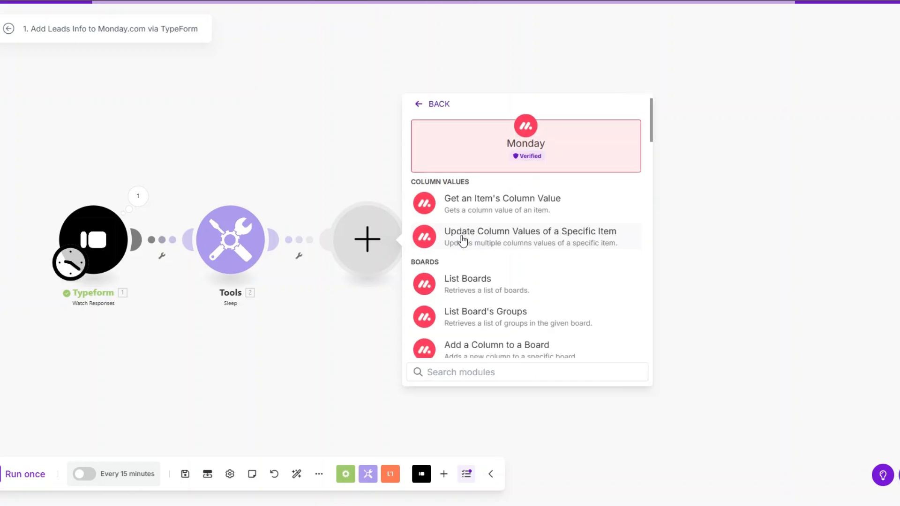
pyautogui.scroll(-1, 462, 241)
pyautogui.write('create')
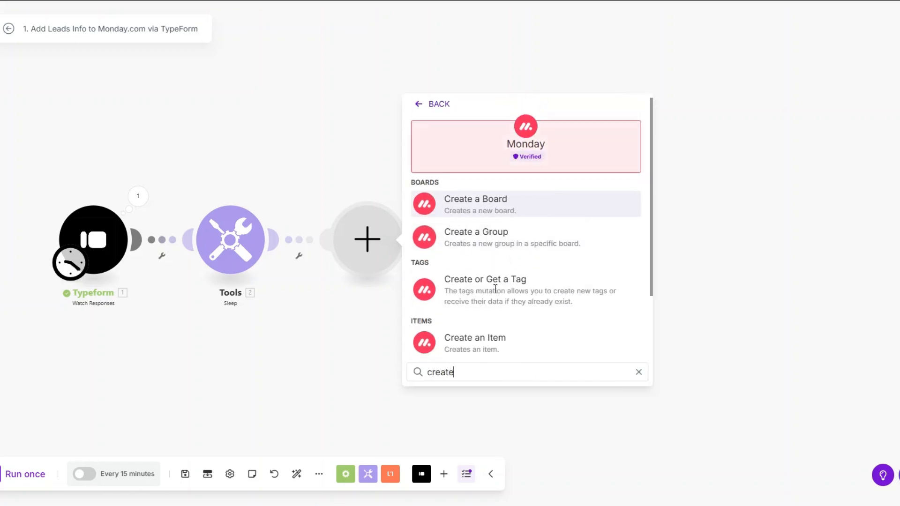
pyautogui.click(492, 339)
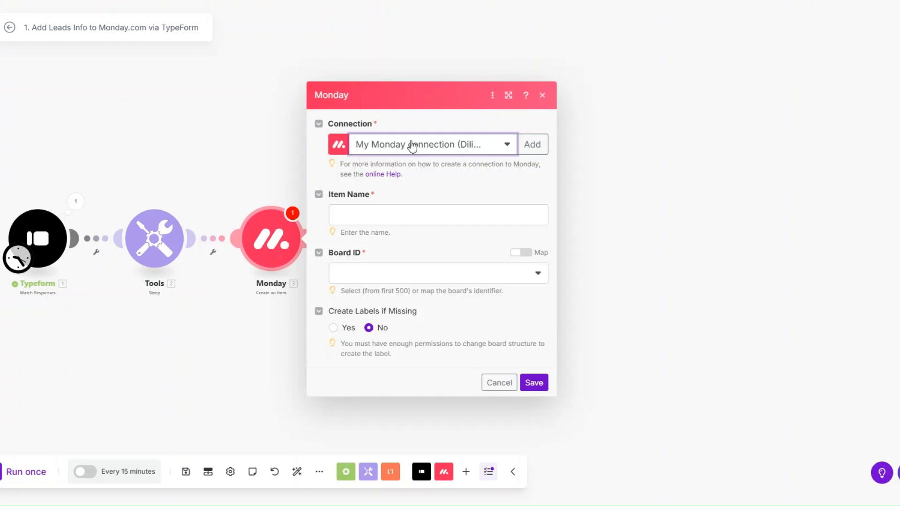
pyautogui.click(530, 145)
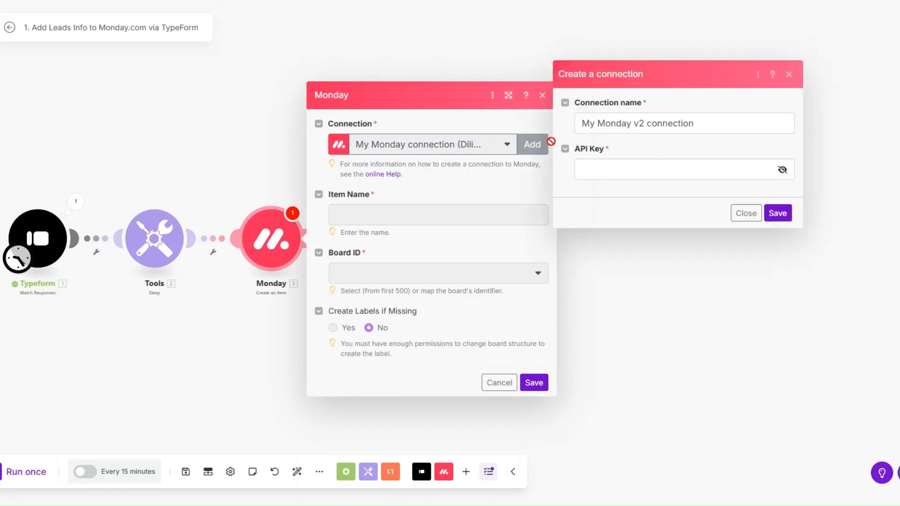
pyautogui.click(587, 172)
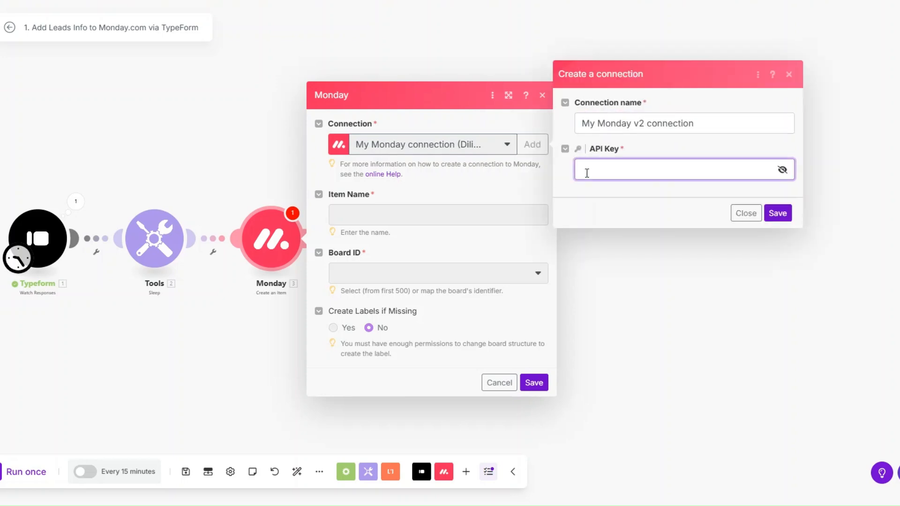
pyautogui.click(593, 198)
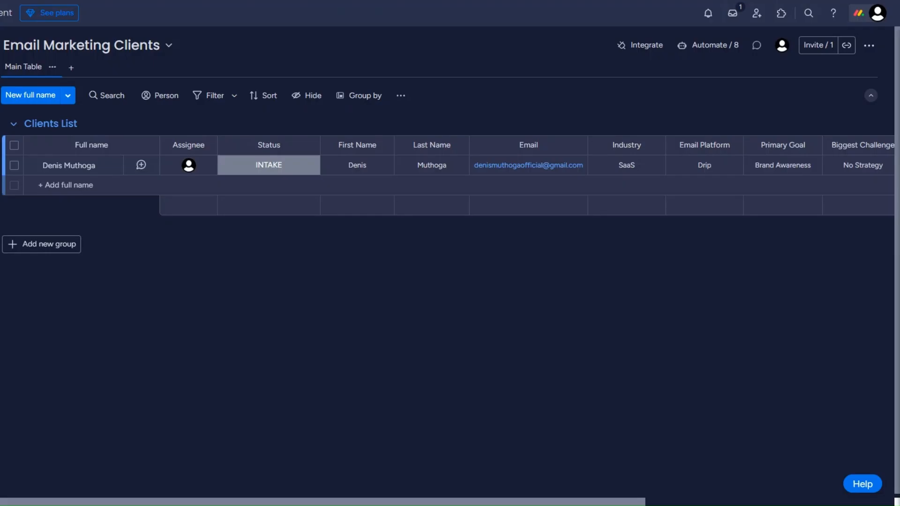
# Step: Generate and copy a personal API token under Monday Administration > Connections > API
pyautogui.click(860, 15)
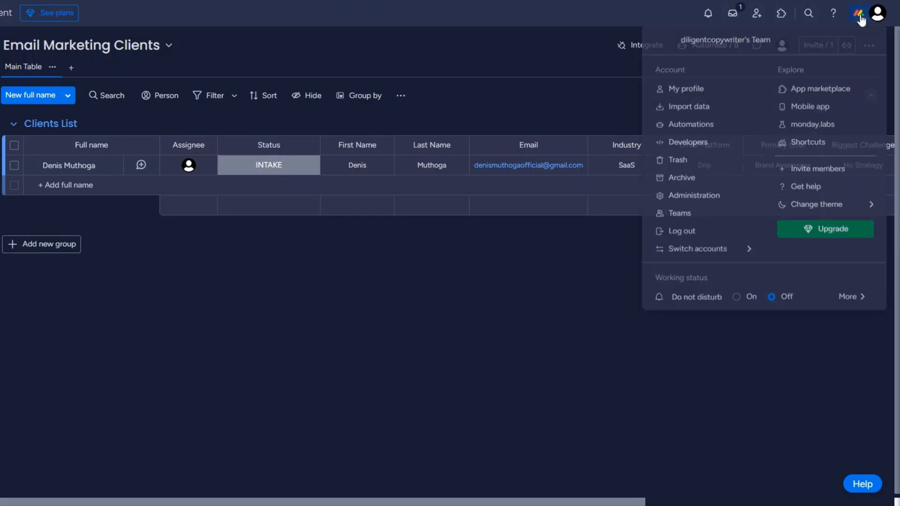
pyautogui.click(694, 197)
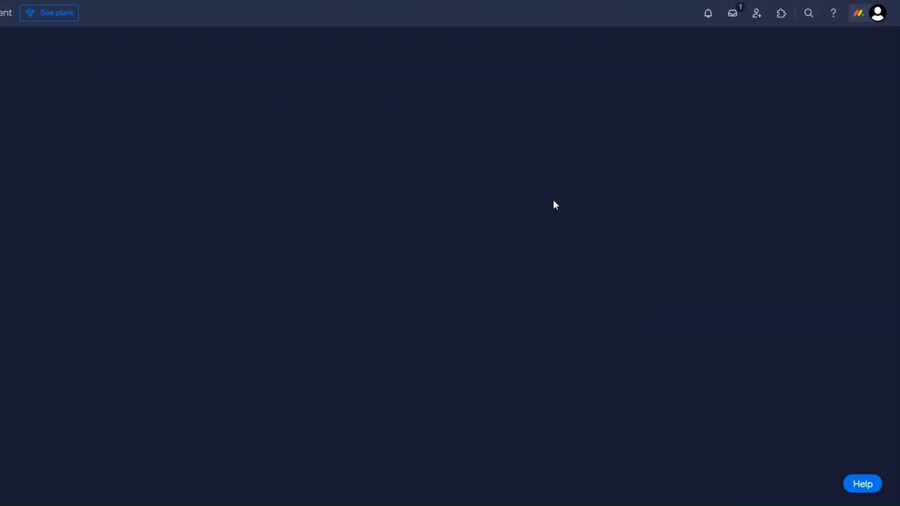
pyautogui.click(66, 163)
pyautogui.click(331, 54)
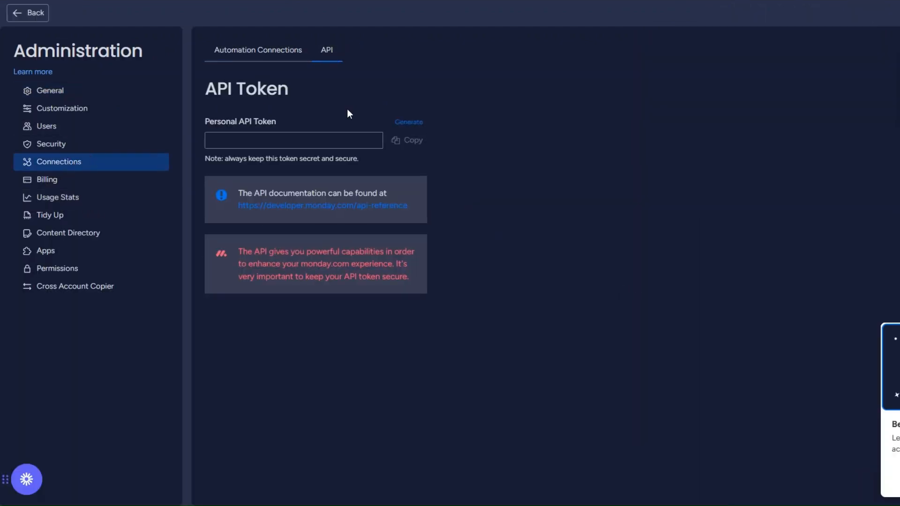
pyautogui.tripleClick(228, 92)
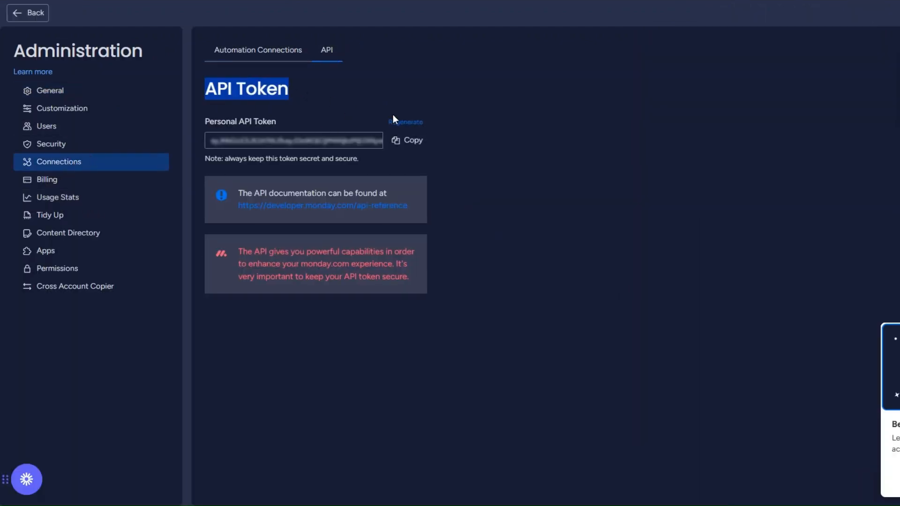
pyautogui.click(414, 160)
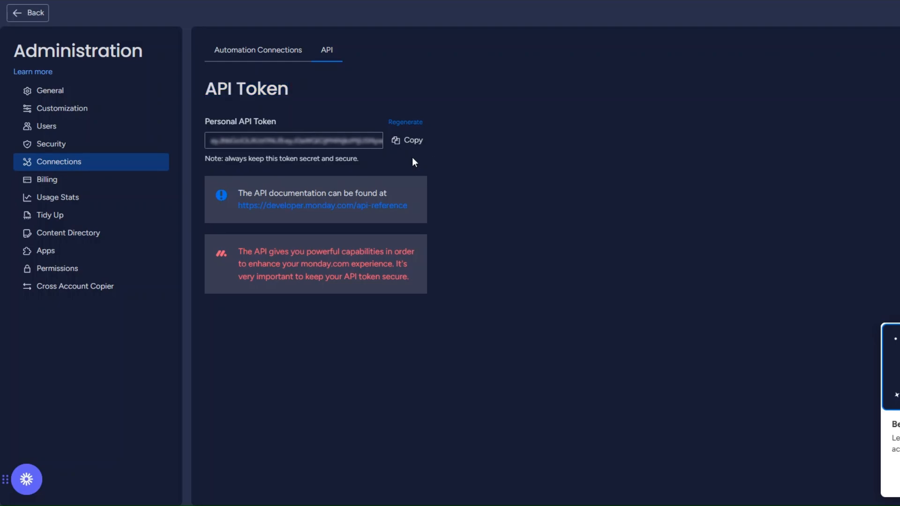
pyautogui.click(28, 14)
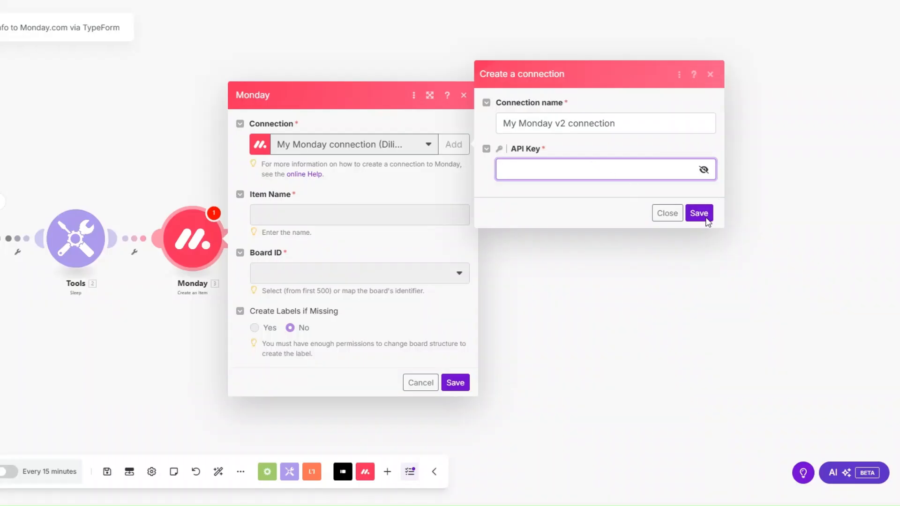
# Step: Close the connection dialog and map two respondent-detail Typeform answers into Item Name
pyautogui.click(519, 217)
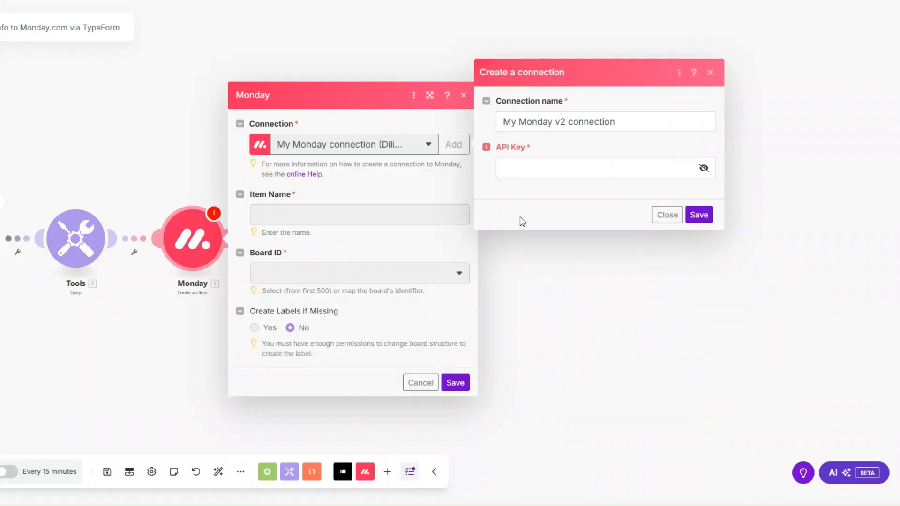
pyautogui.click(668, 223)
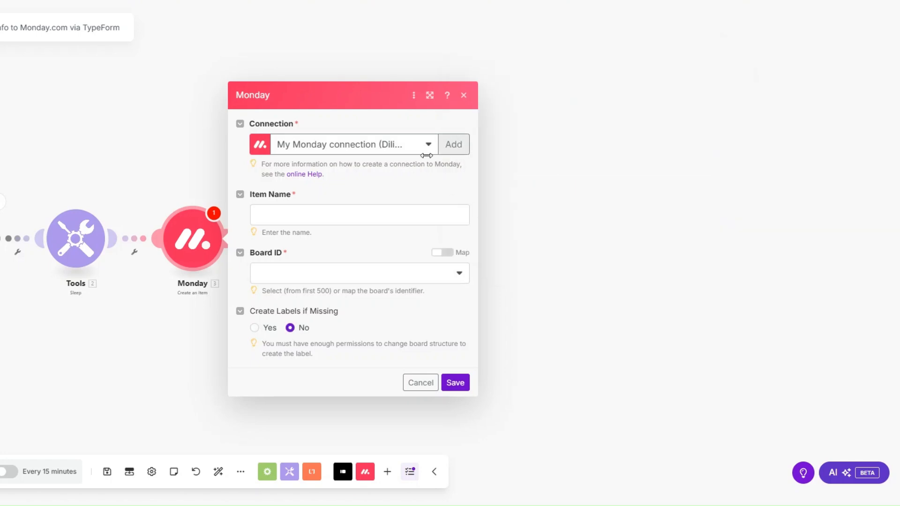
pyautogui.click(362, 218)
pyautogui.scroll(-3, 645, 236)
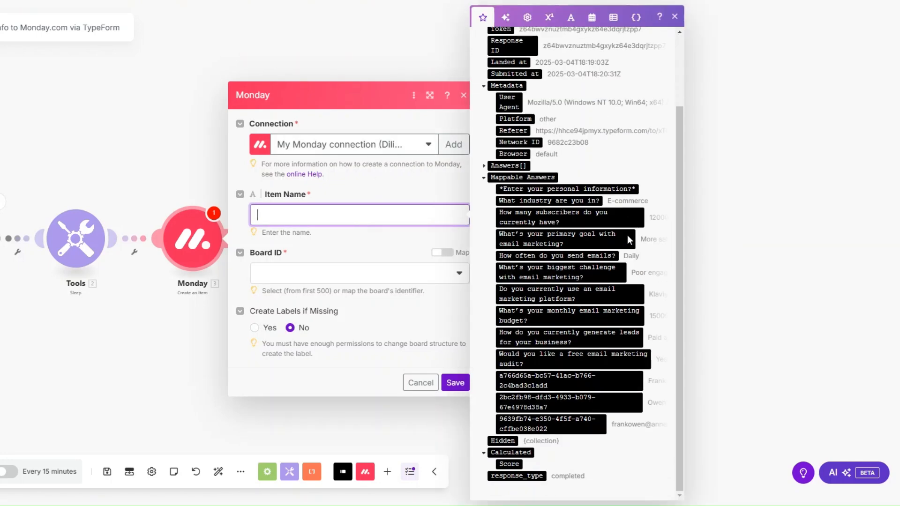
pyautogui.click(619, 381)
pyautogui.click(618, 405)
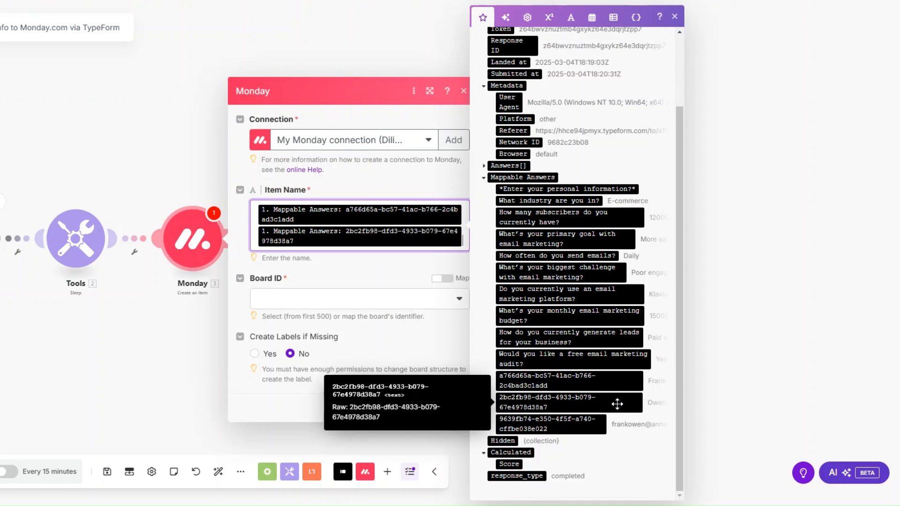
pyautogui.click(359, 248)
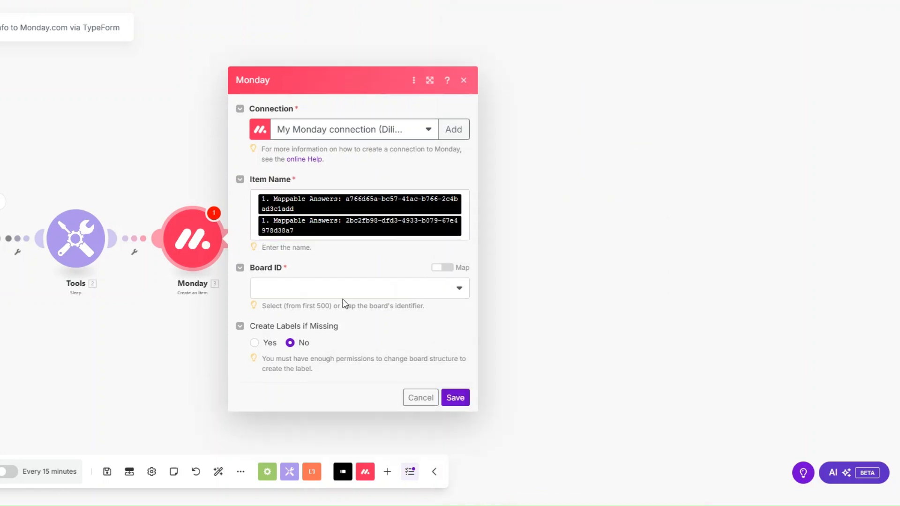
# Step: Set Board ID to Email Marketing Clients and Group ID to Clients List
pyautogui.click(344, 289)
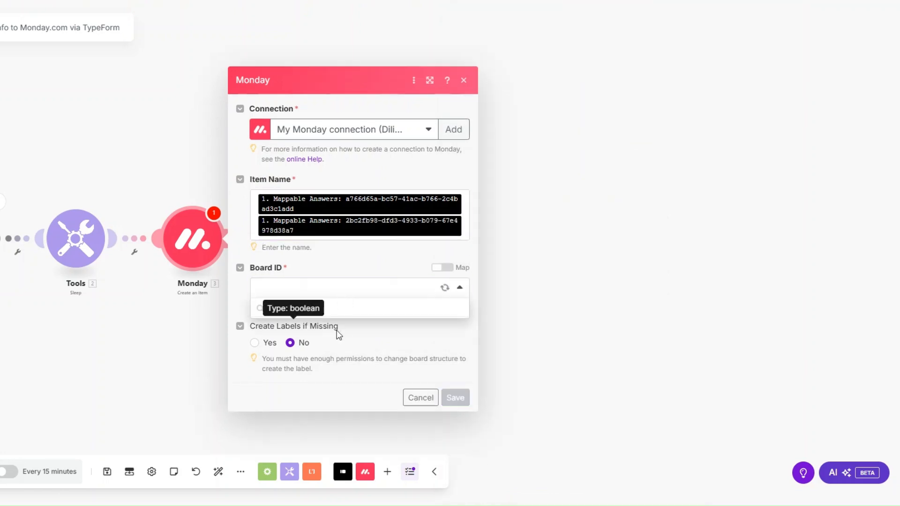
pyautogui.scroll(-2, 337, 352)
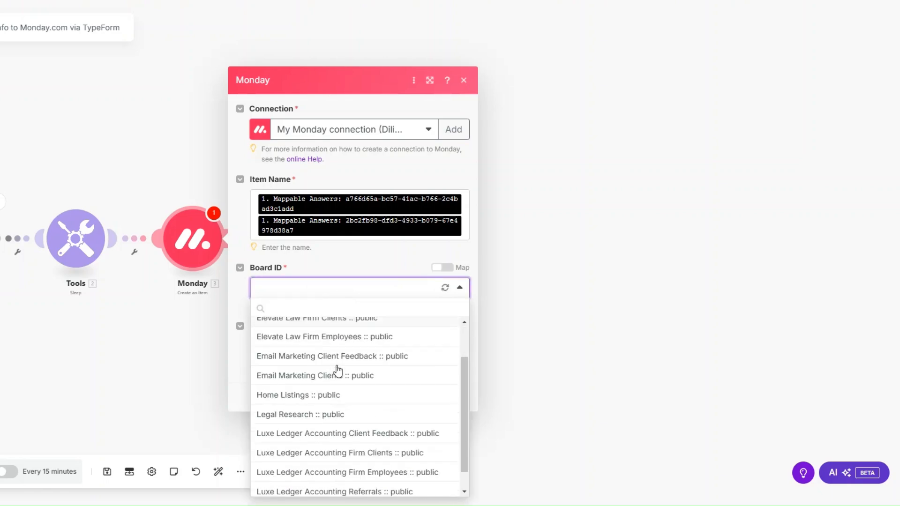
pyautogui.click(338, 368)
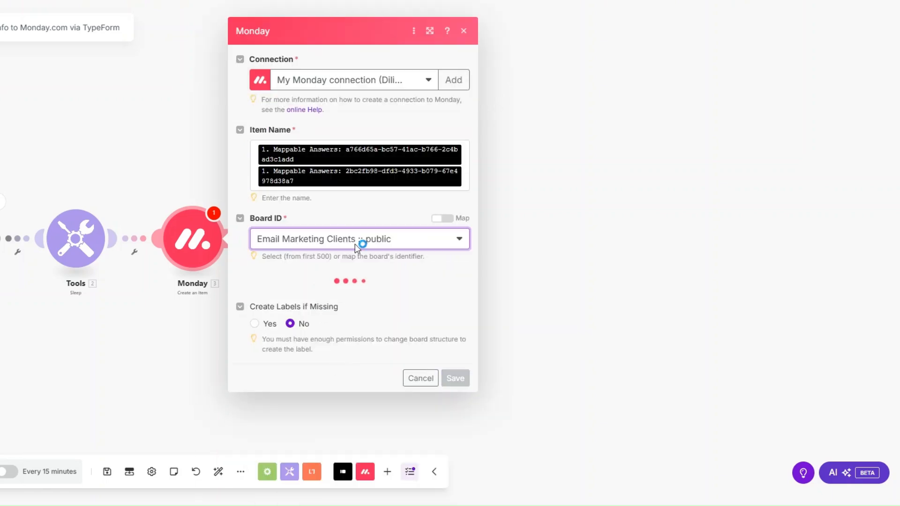
pyautogui.click(434, 293)
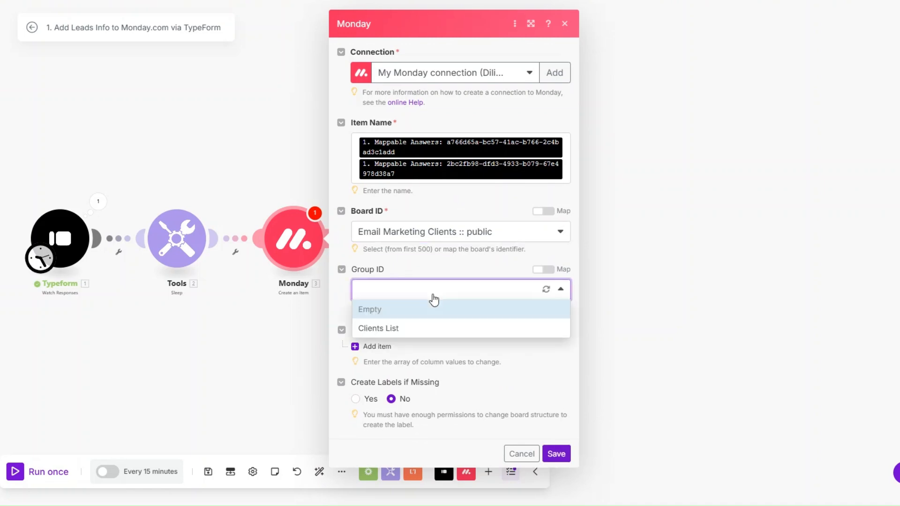
pyautogui.click(432, 327)
# Step: Add an Assignee column item that assigns a person to the Monday item
pyautogui.click(378, 346)
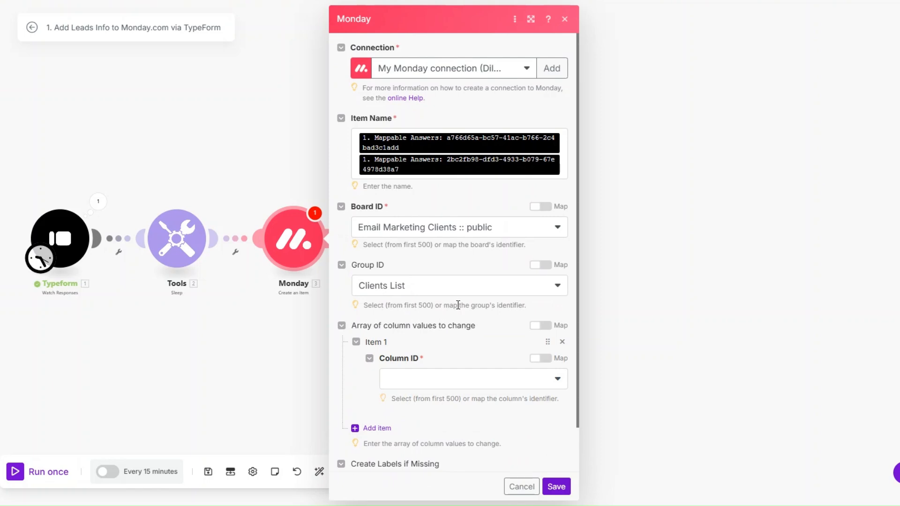
pyautogui.scroll(-1, 455, 307)
pyautogui.click(444, 335)
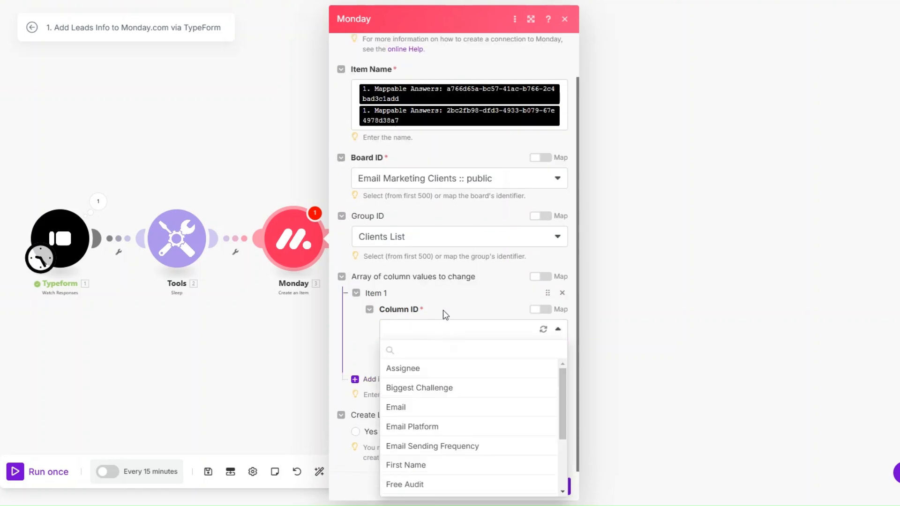
pyautogui.click(441, 368)
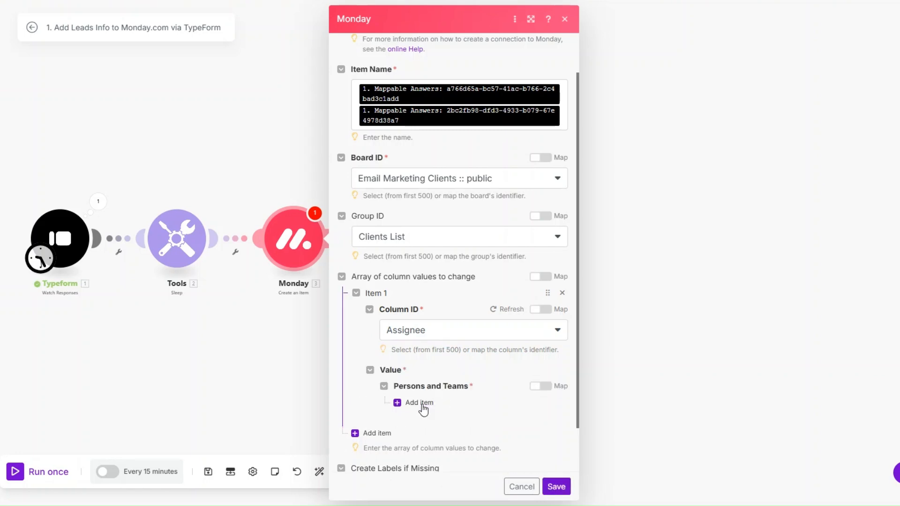
pyautogui.click(423, 403)
pyautogui.scroll(-3, 426, 403)
pyautogui.click(443, 315)
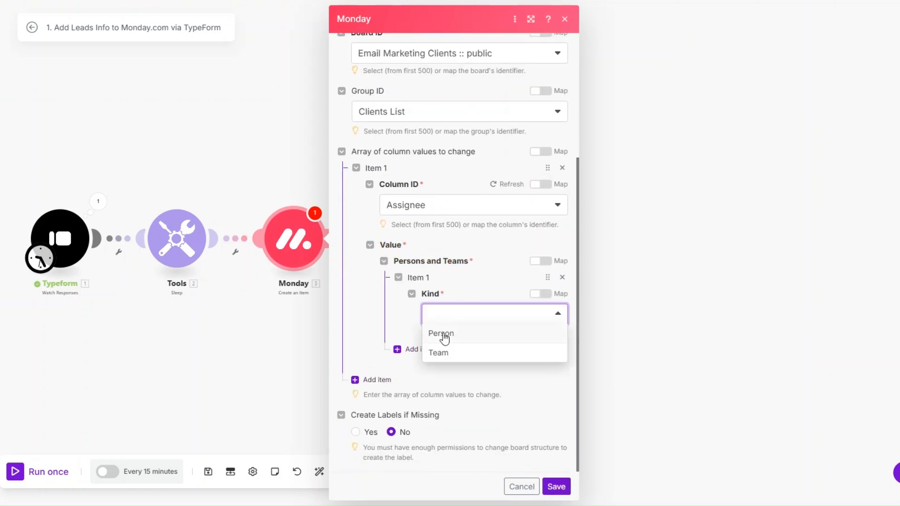
pyautogui.click(441, 334)
pyautogui.click(469, 328)
pyautogui.click(476, 348)
pyautogui.scroll(-1, 436, 315)
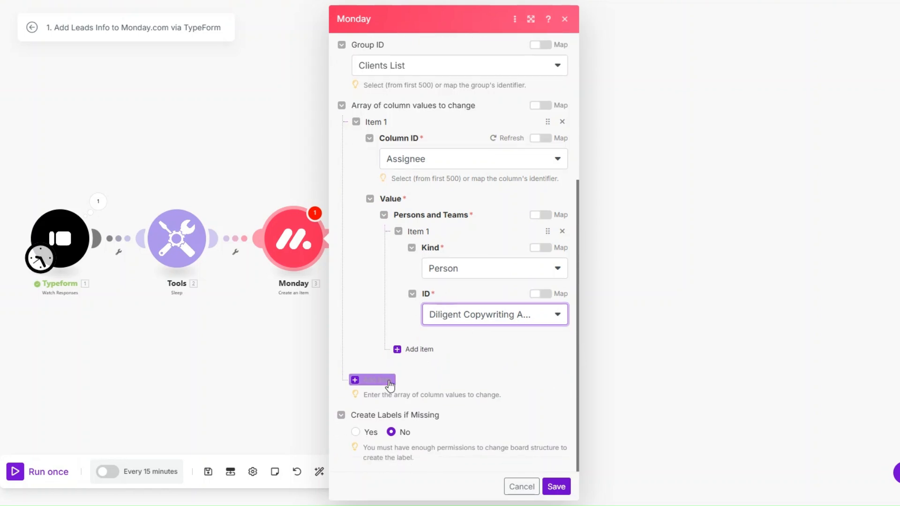
# Step: Map the biggest-challenge answer into the Biggest Challenge column
pyautogui.click(390, 381)
pyautogui.scroll(-2, 449, 297)
pyautogui.click(450, 330)
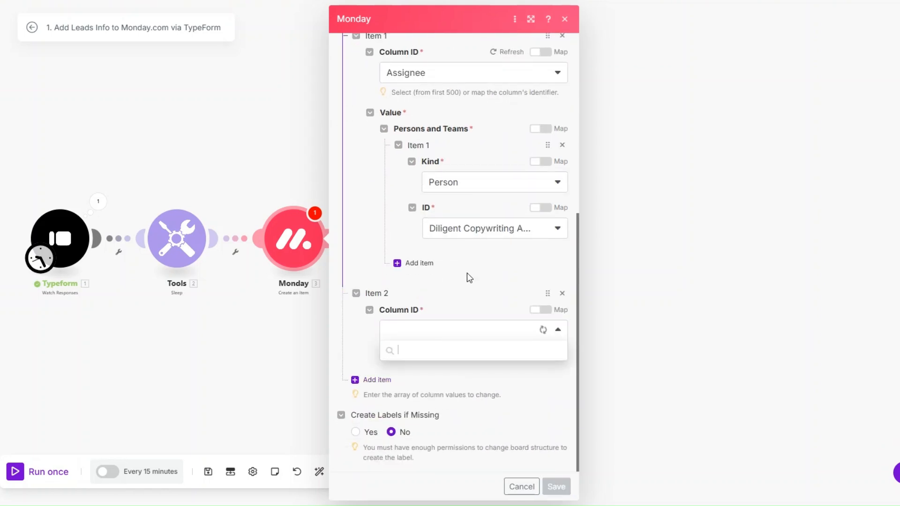
pyautogui.click(434, 389)
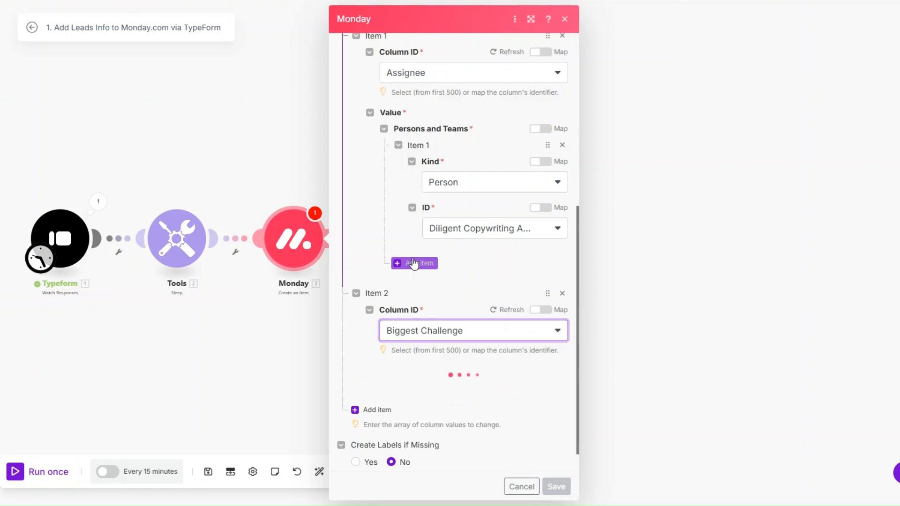
pyautogui.scroll(-1, 413, 262)
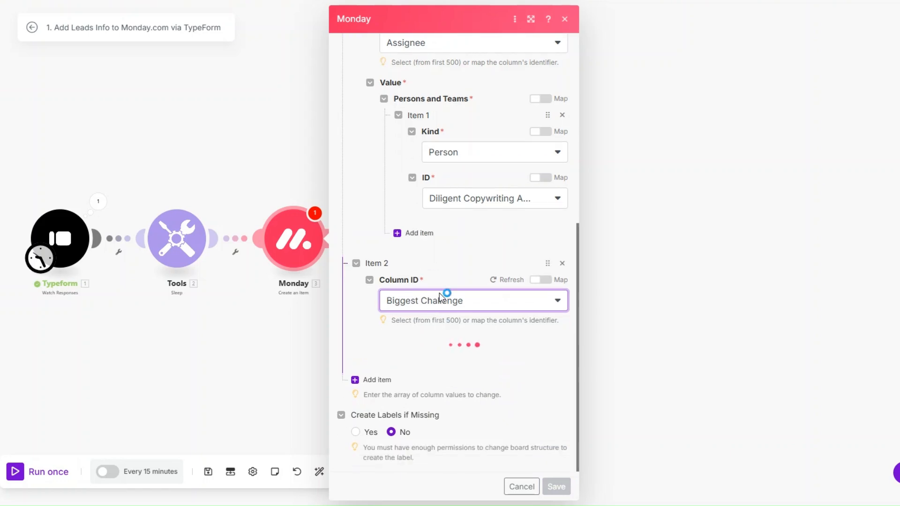
pyautogui.click(441, 361)
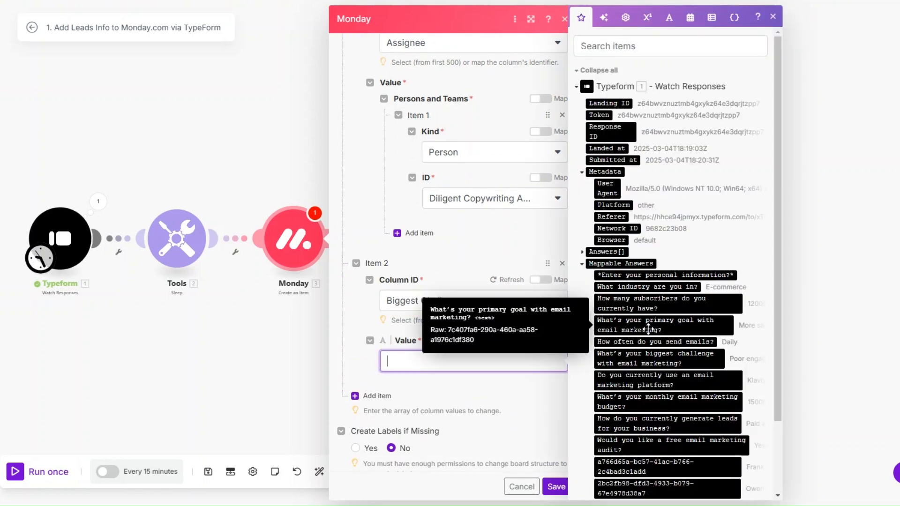
pyautogui.click(654, 359)
# Step: Map the email answer into the Email column as both address and display text
pyautogui.click(373, 404)
pyautogui.scroll(-2, 430, 261)
pyautogui.click(437, 334)
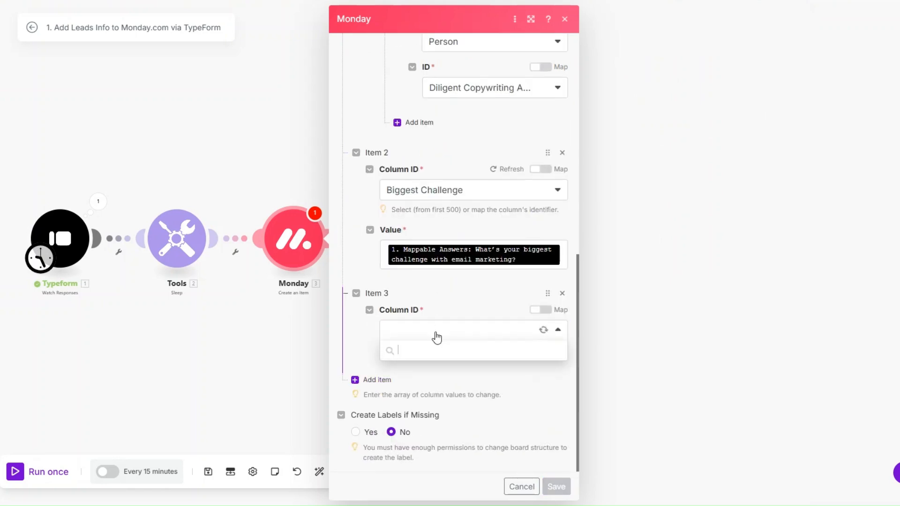
pyautogui.click(450, 406)
pyautogui.scroll(-1, 446, 279)
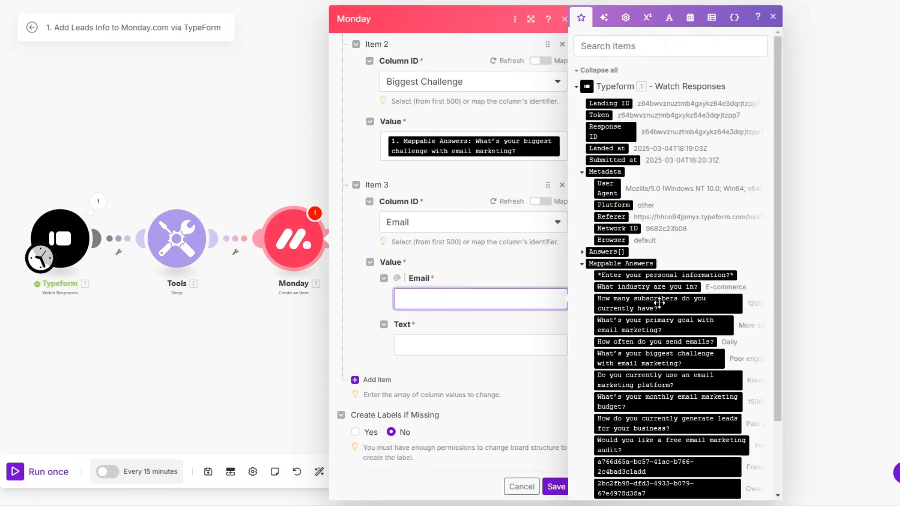
pyautogui.scroll(-3, 661, 303)
pyautogui.click(666, 431)
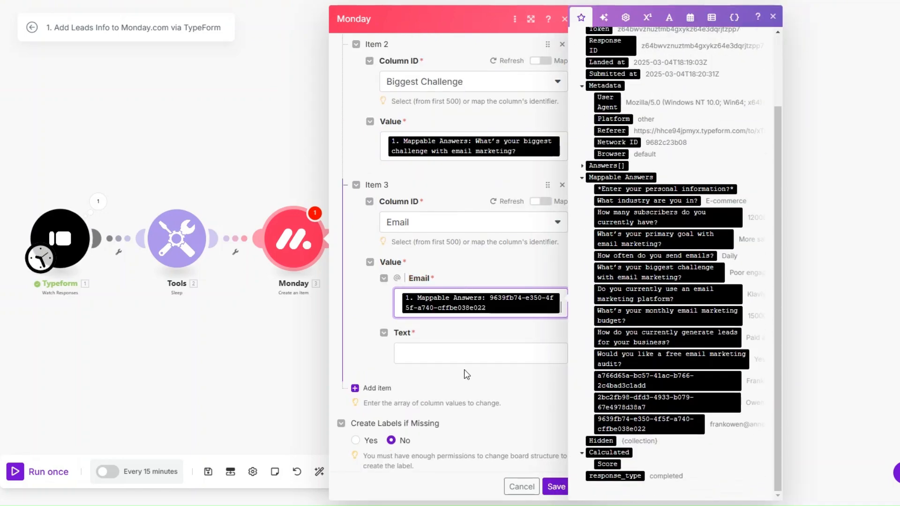
pyautogui.click(467, 361)
pyautogui.click(647, 424)
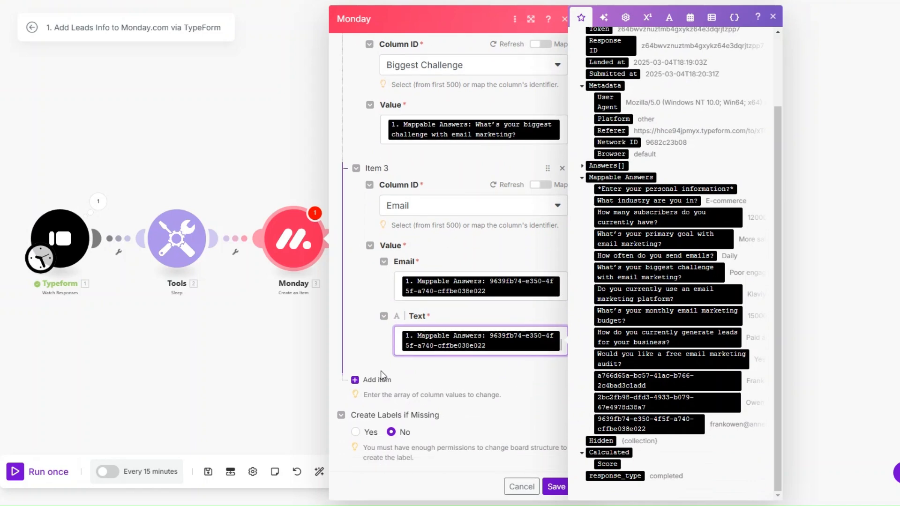
pyautogui.click(383, 368)
# Step: Map the platform and frequency answers into the Email Platform and Email Sending Frequency columns
pyautogui.click(376, 380)
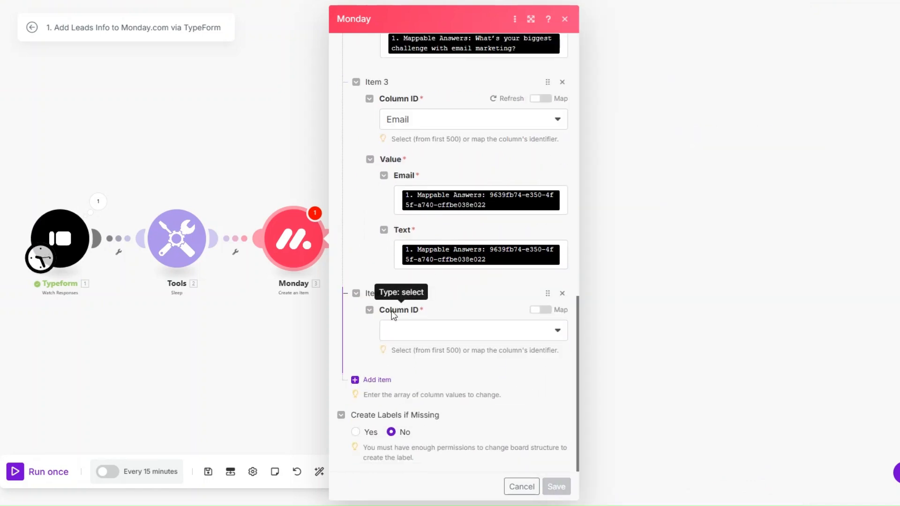
pyautogui.click(419, 325)
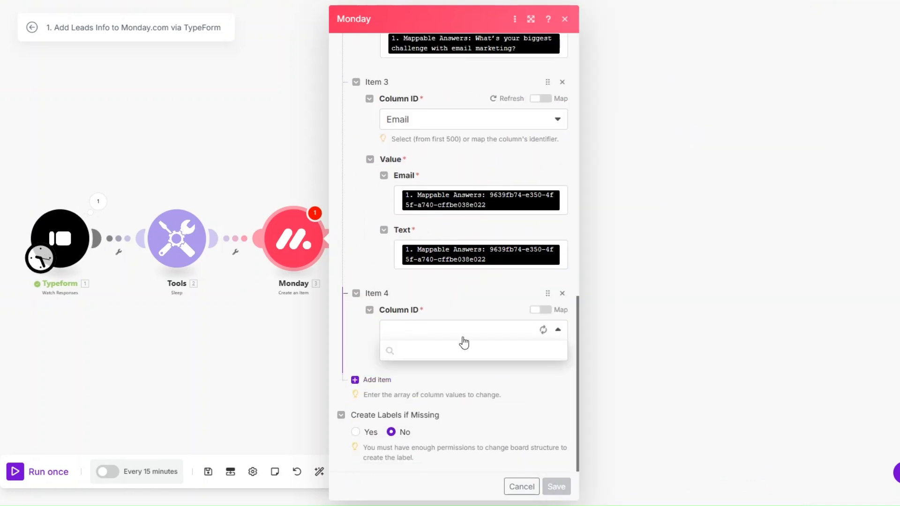
pyautogui.click(422, 426)
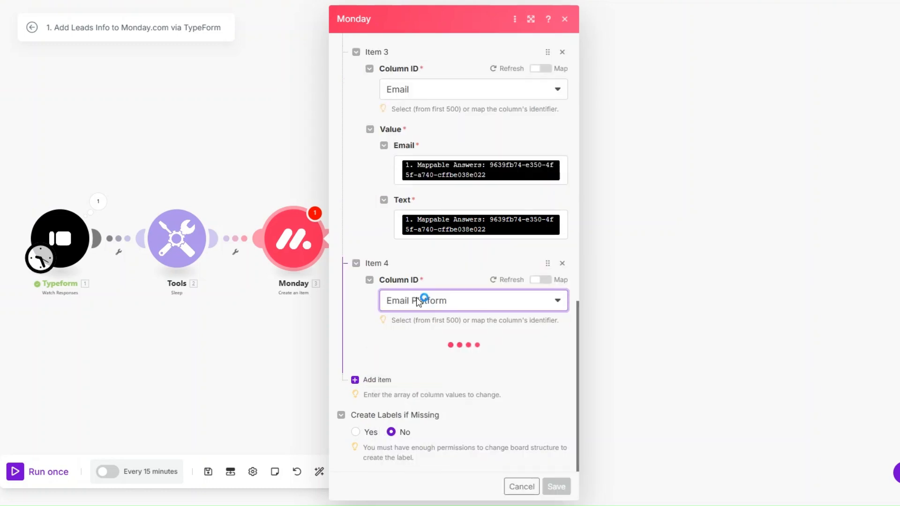
pyautogui.click(437, 373)
pyautogui.click(668, 381)
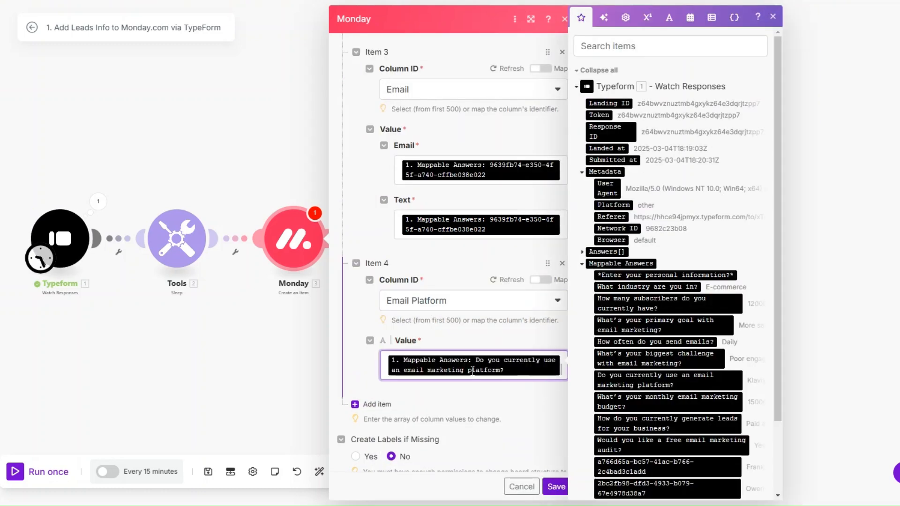
pyautogui.click(372, 378)
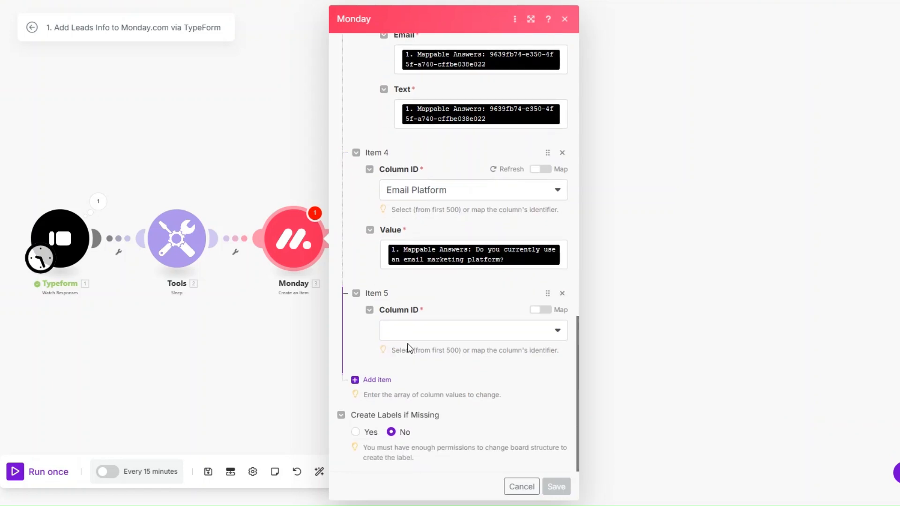
pyautogui.click(408, 336)
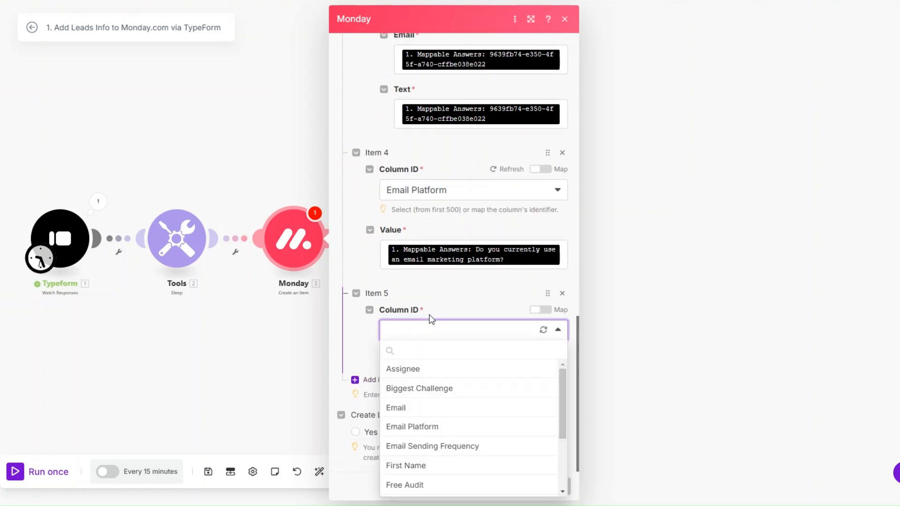
pyautogui.click(454, 444)
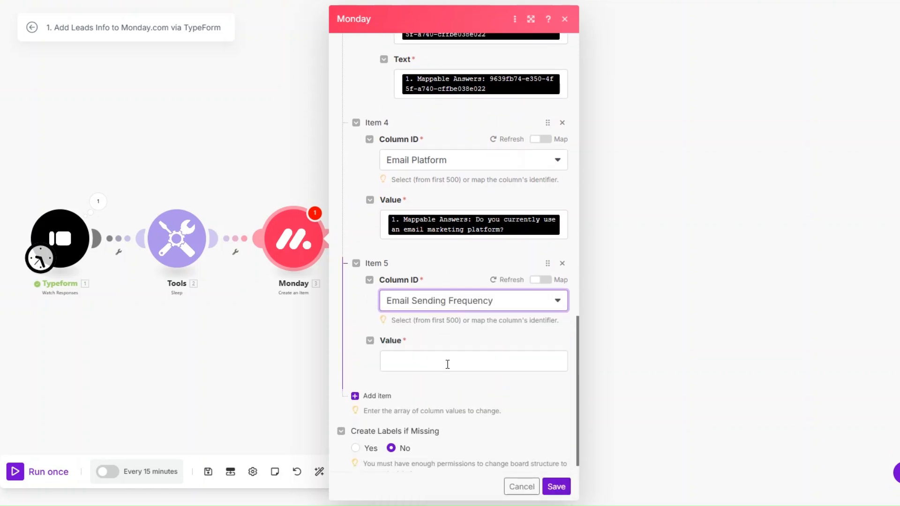
pyautogui.click(447, 363)
pyautogui.click(639, 342)
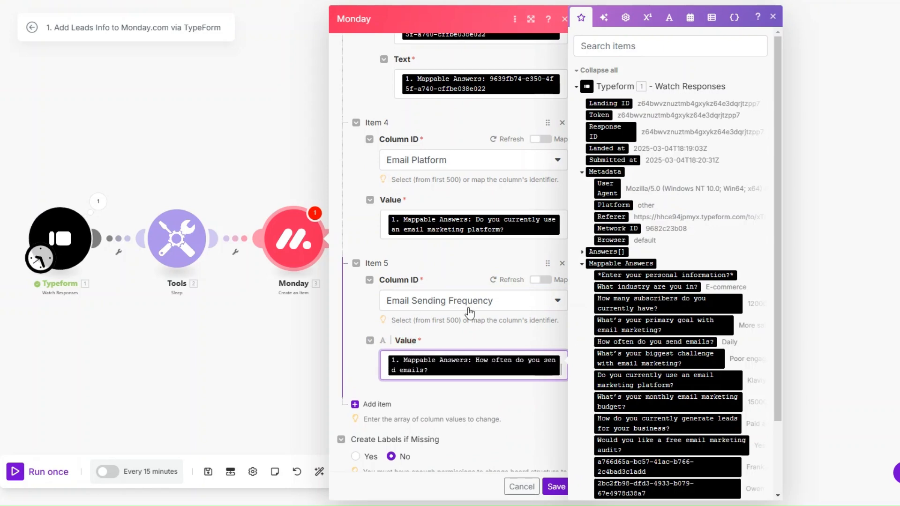
# Step: Map the first-name answer into the First Name column
pyautogui.click(372, 396)
pyautogui.scroll(-3, 446, 322)
pyautogui.click(447, 330)
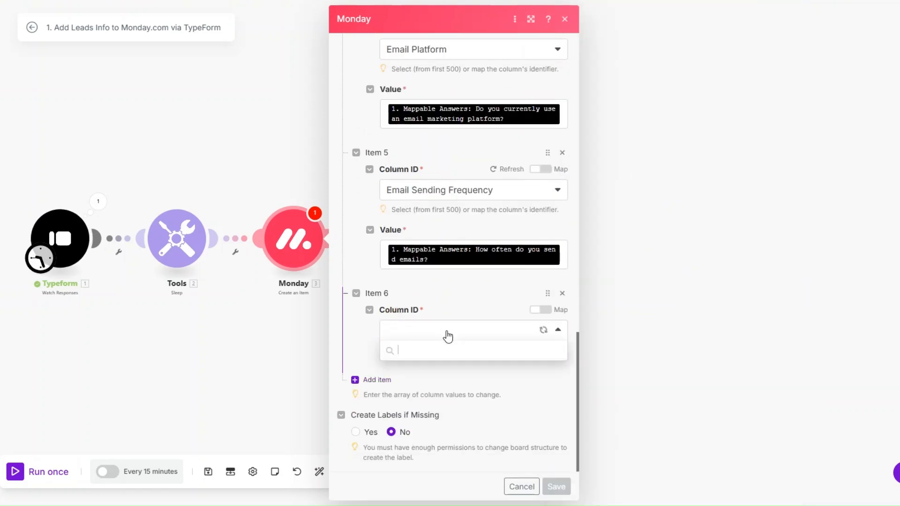
pyautogui.click(445, 465)
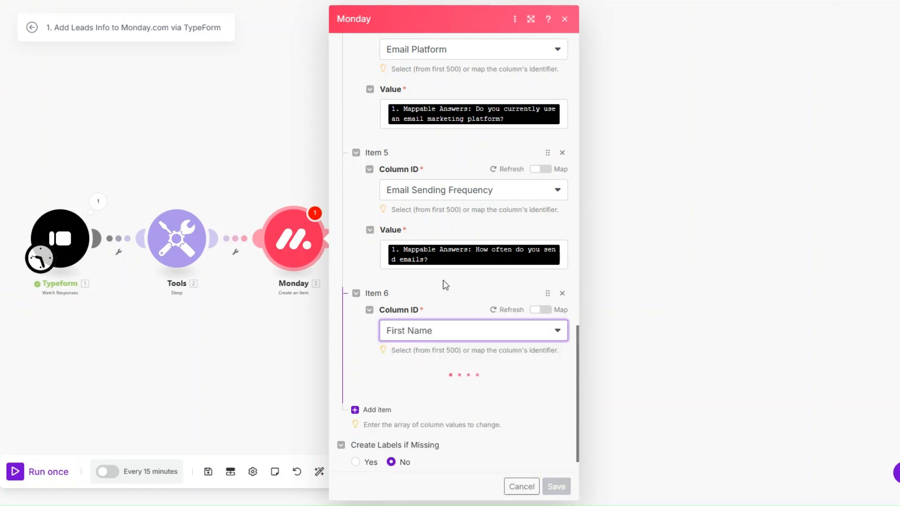
pyautogui.click(450, 361)
pyautogui.scroll(-3, 677, 378)
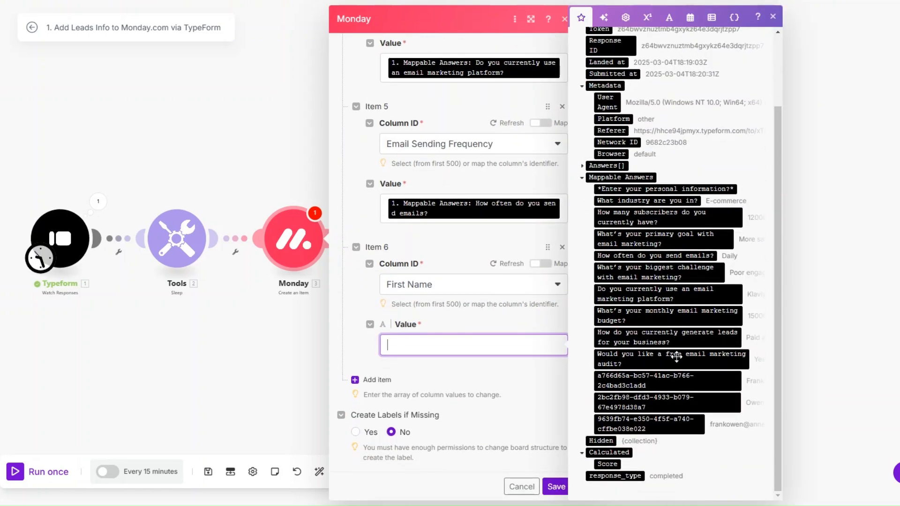
pyautogui.click(677, 379)
# Step: Map the free audit answer into the Free Audit column
pyautogui.click(371, 379)
pyautogui.scroll(-2, 422, 305)
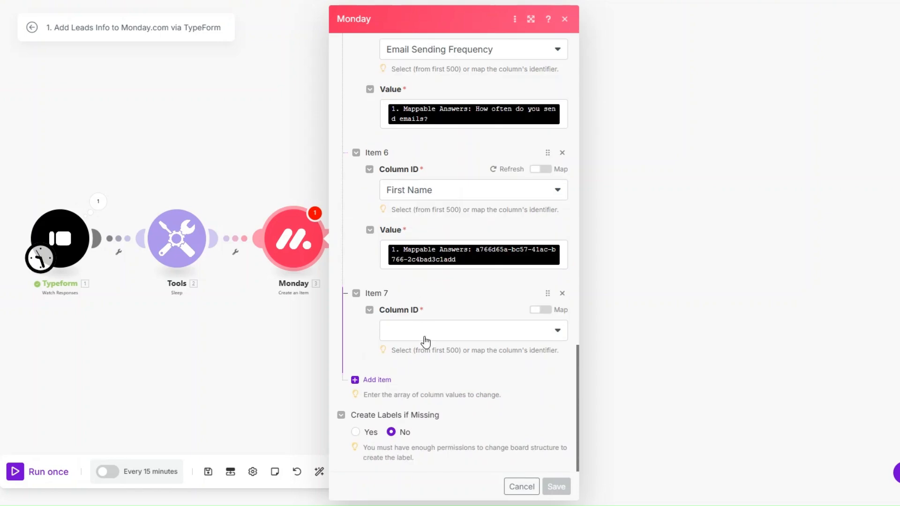
pyautogui.click(425, 333)
pyautogui.click(434, 236)
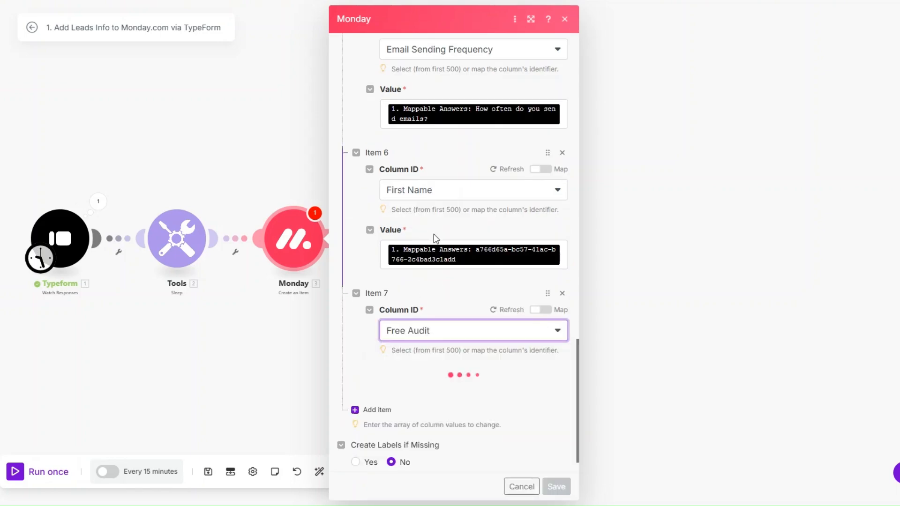
pyautogui.click(453, 361)
pyautogui.scroll(-2, 681, 379)
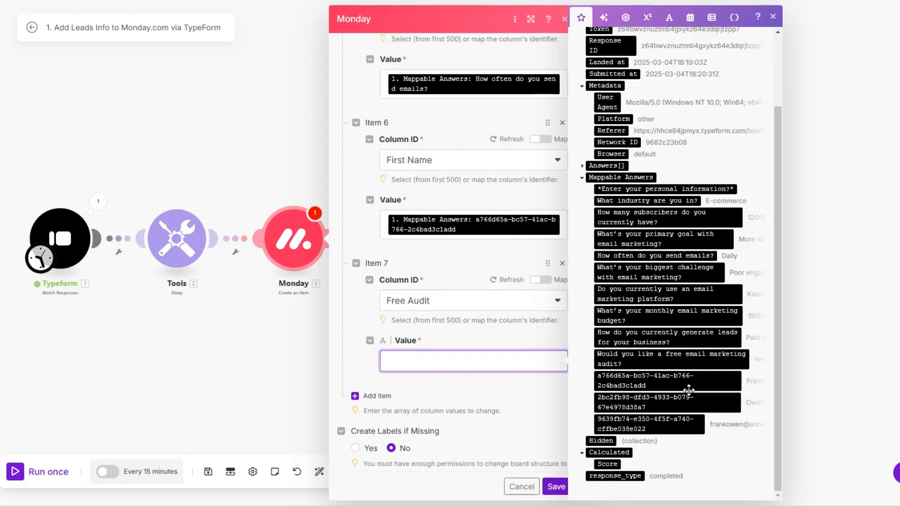
pyautogui.moveTo(673, 359); pyautogui.dragTo(451, 350)
# Step: Map the industry answer into the Industry column
pyautogui.scroll(-2, 451, 351)
pyautogui.click(447, 336)
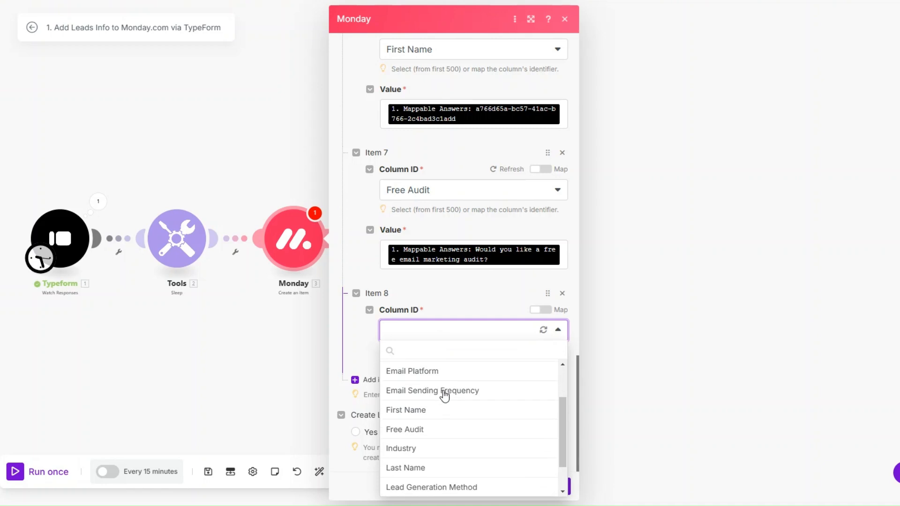
pyautogui.scroll(-1, 442, 396)
pyautogui.click(442, 410)
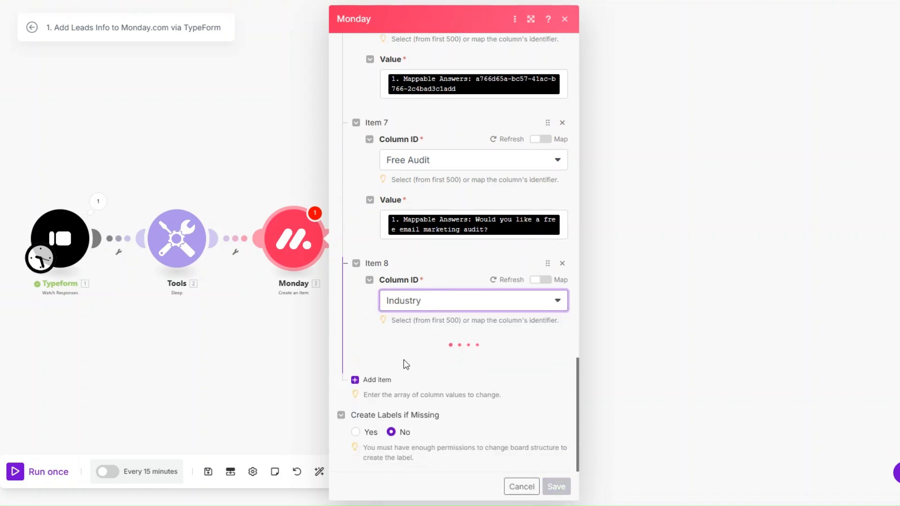
pyautogui.click(455, 359)
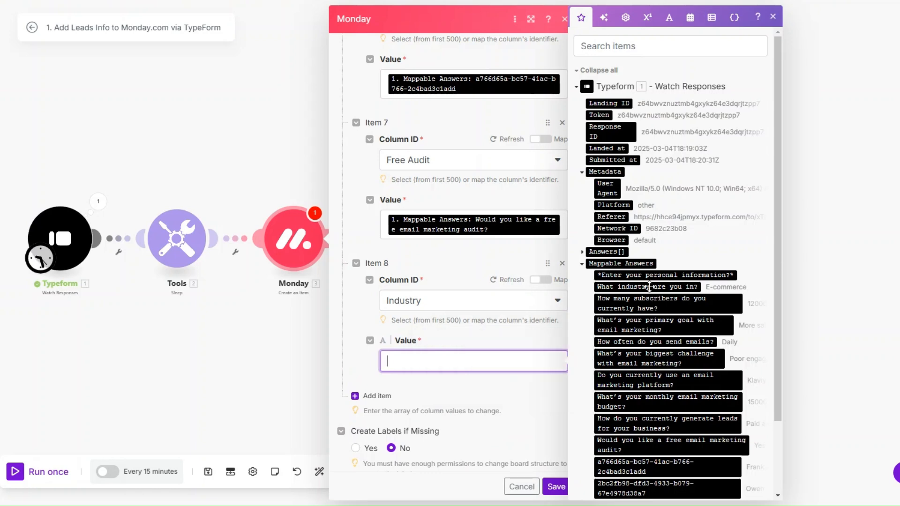
pyautogui.click(649, 287)
# Step: Map the last-name answer into the Last Name column
pyautogui.click(375, 403)
pyautogui.scroll(-2, 434, 330)
pyautogui.click(434, 338)
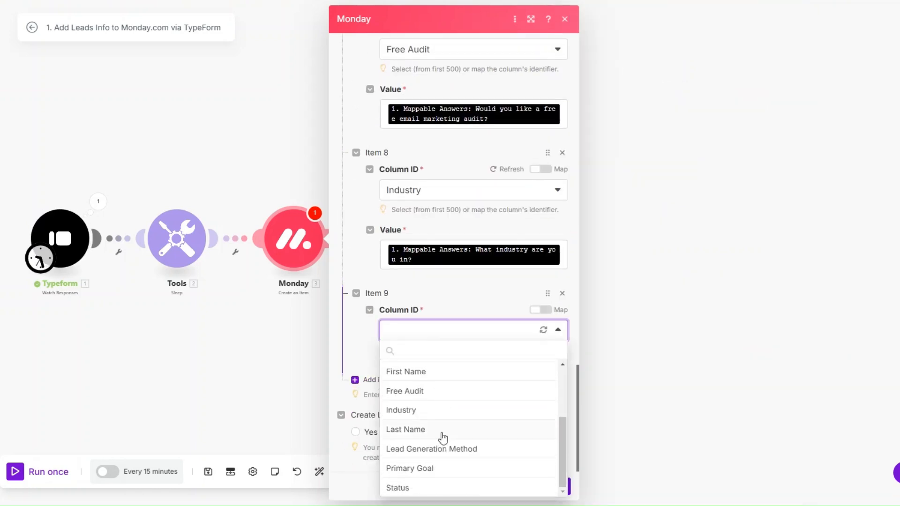
pyautogui.click(441, 430)
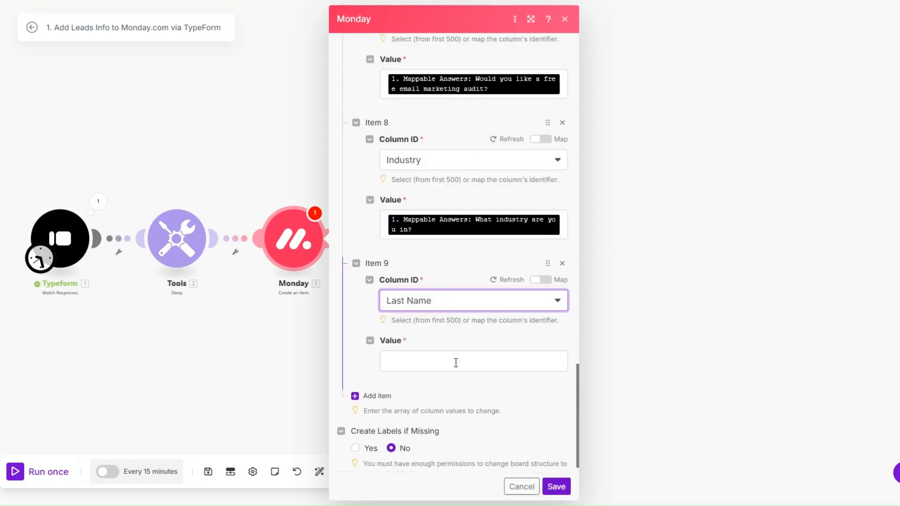
pyautogui.click(454, 361)
pyautogui.scroll(-2, 673, 375)
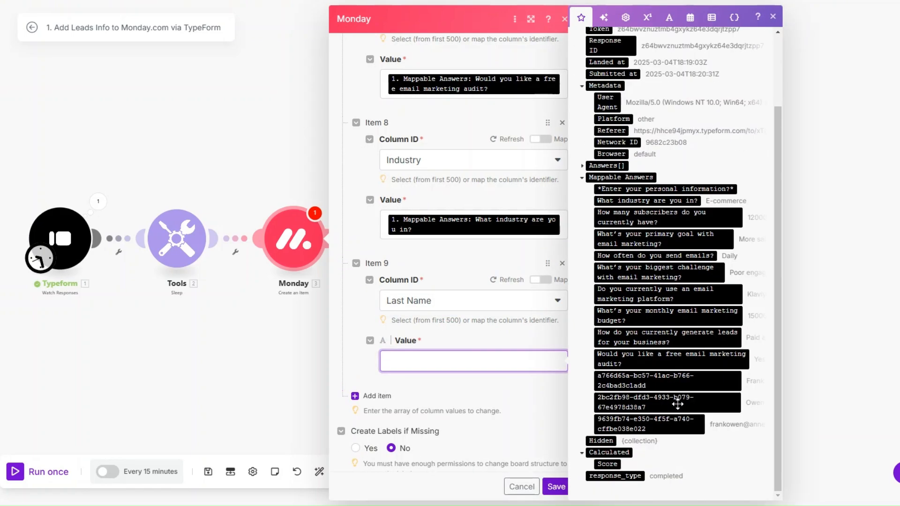
pyautogui.click(675, 399)
# Step: Map the lead generation answer into the Lead Generation Method column
pyautogui.click(370, 396)
pyautogui.scroll(-3, 426, 352)
pyautogui.click(459, 326)
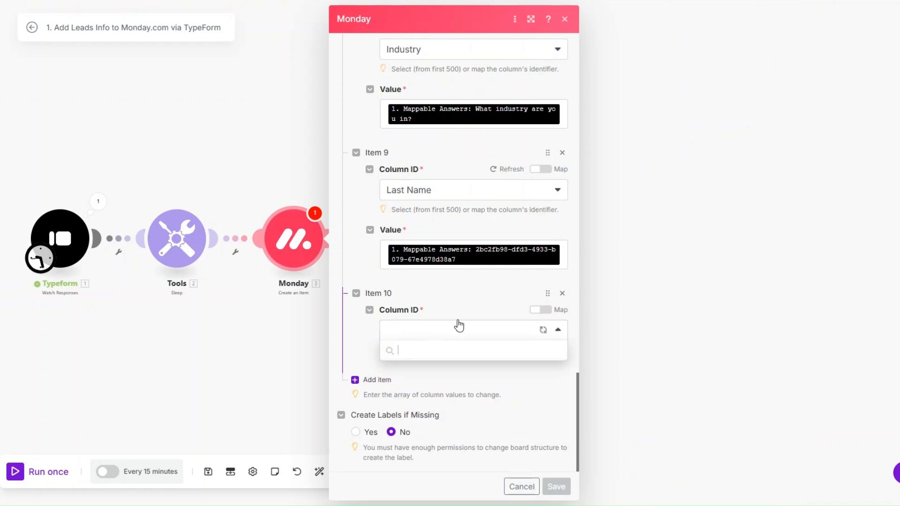
pyautogui.click(422, 372)
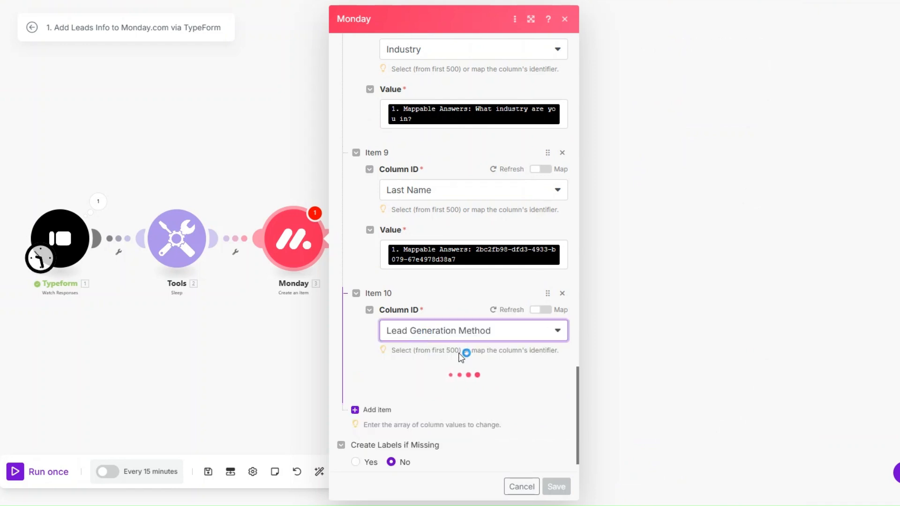
pyautogui.click(445, 392)
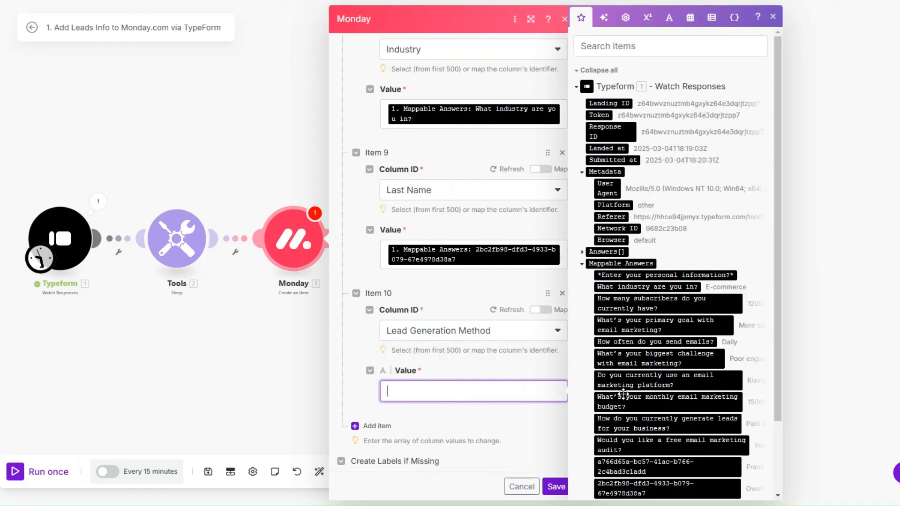
pyautogui.click(639, 421)
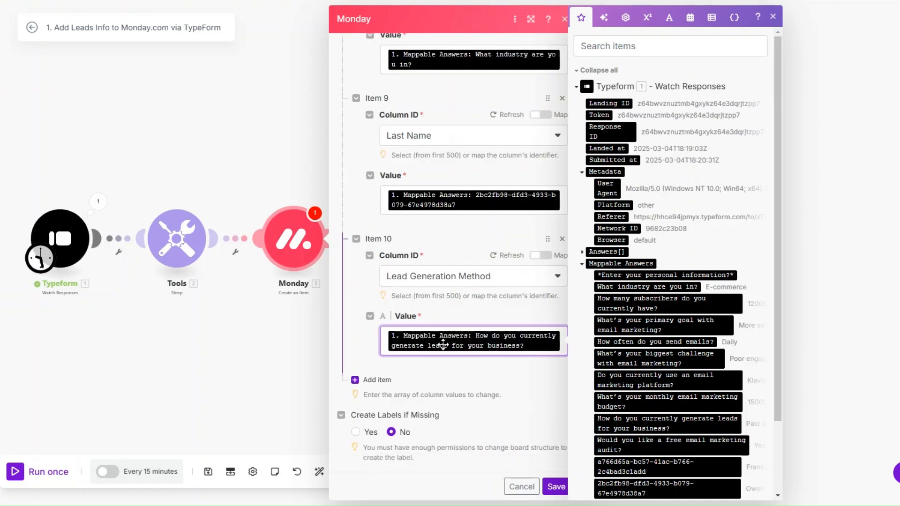
# Step: Map the primary goal answer into the Primary Goal column
pyautogui.click(384, 384)
pyautogui.click(438, 331)
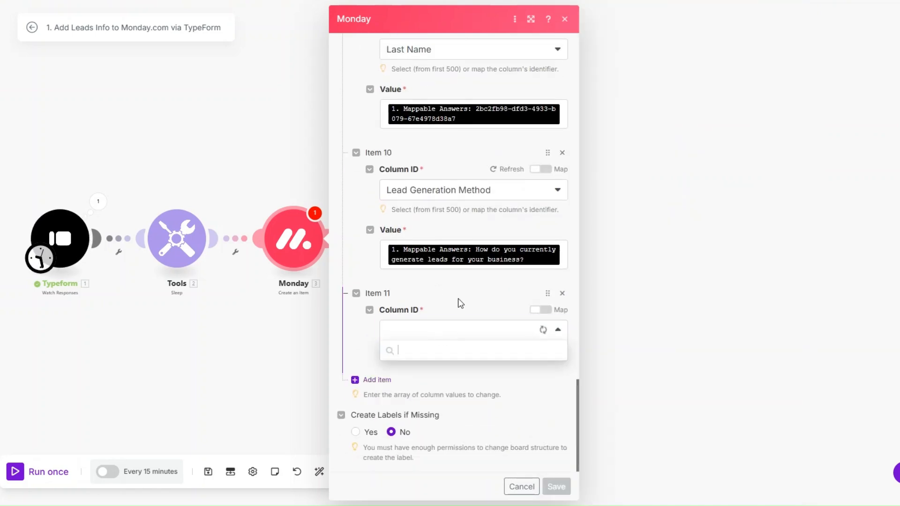
pyautogui.scroll(-3, 456, 438)
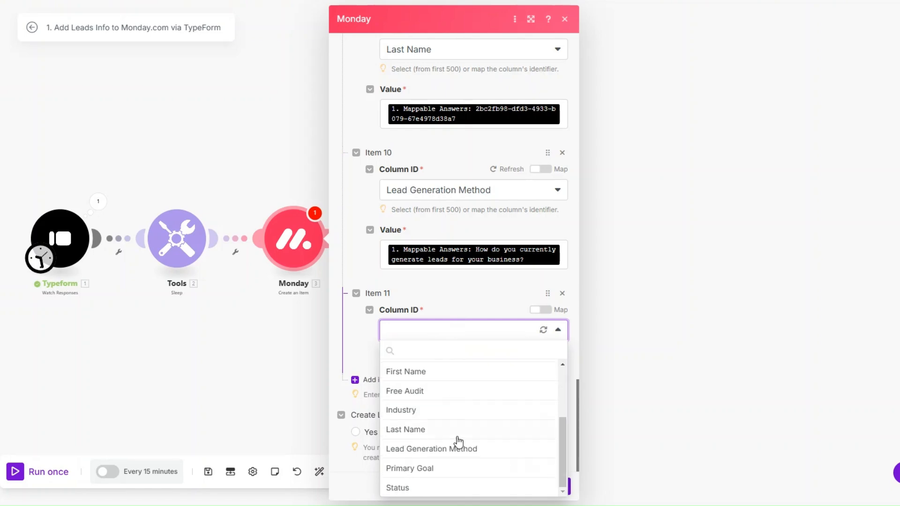
pyautogui.click(457, 469)
pyautogui.click(469, 364)
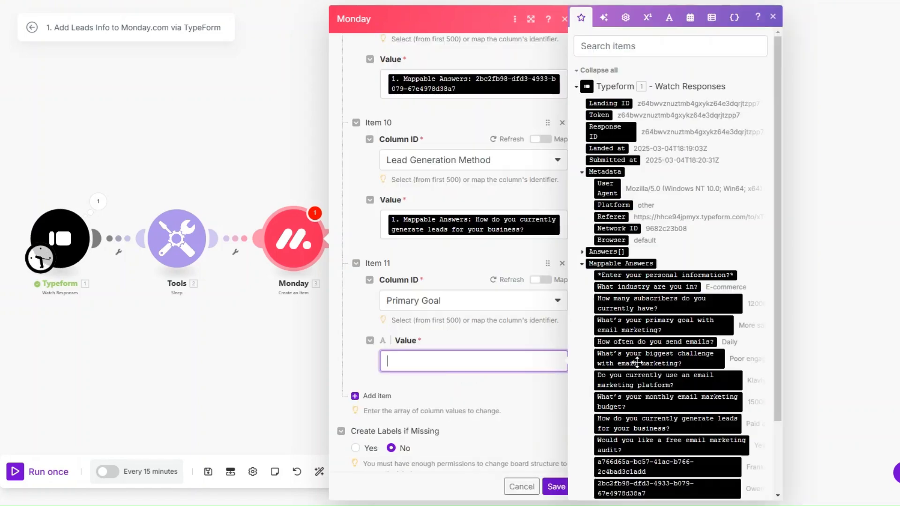
pyautogui.click(664, 325)
# Step: Add a Status column set by label to INTAKE and save the Monday module
pyautogui.scroll(-1, 468, 328)
pyautogui.click(371, 378)
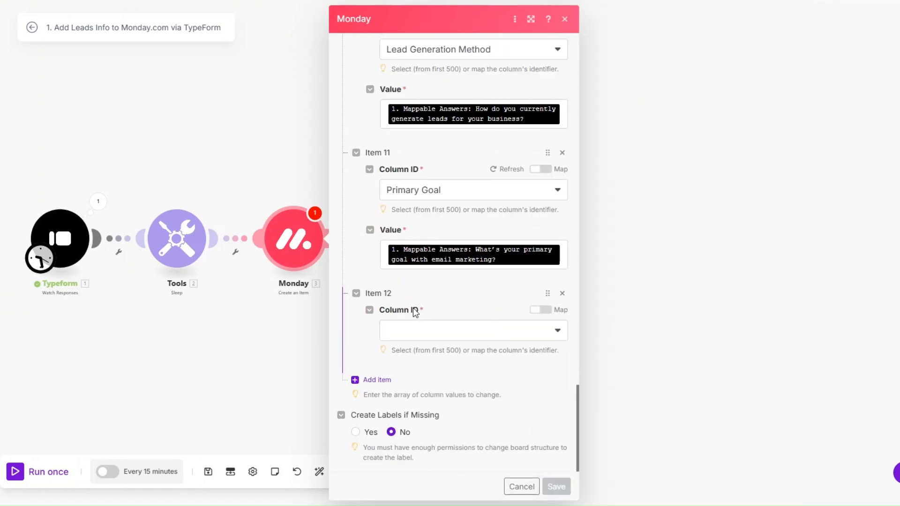
pyautogui.click(420, 333)
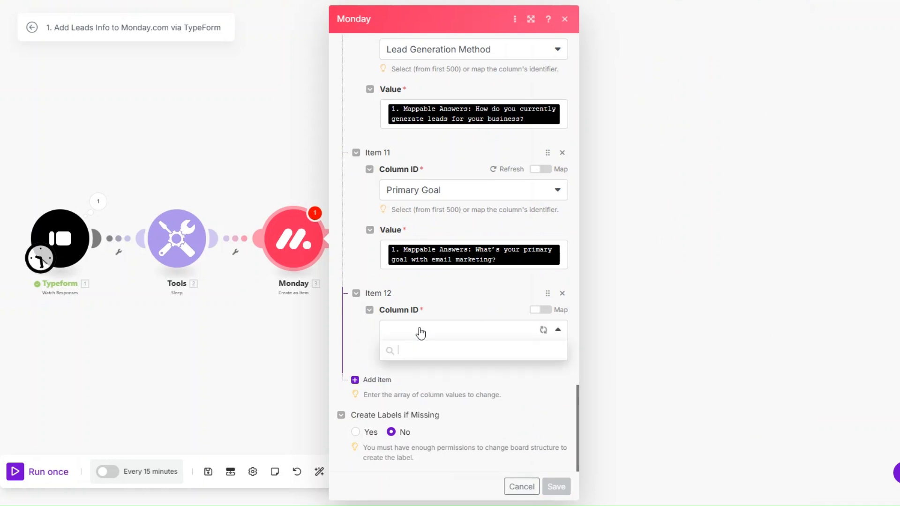
pyautogui.scroll(-5, 434, 402)
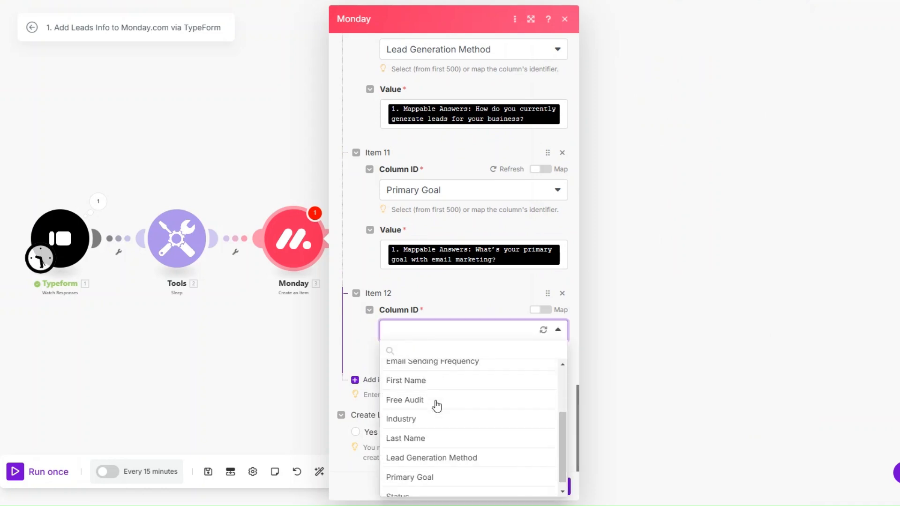
pyautogui.click(436, 485)
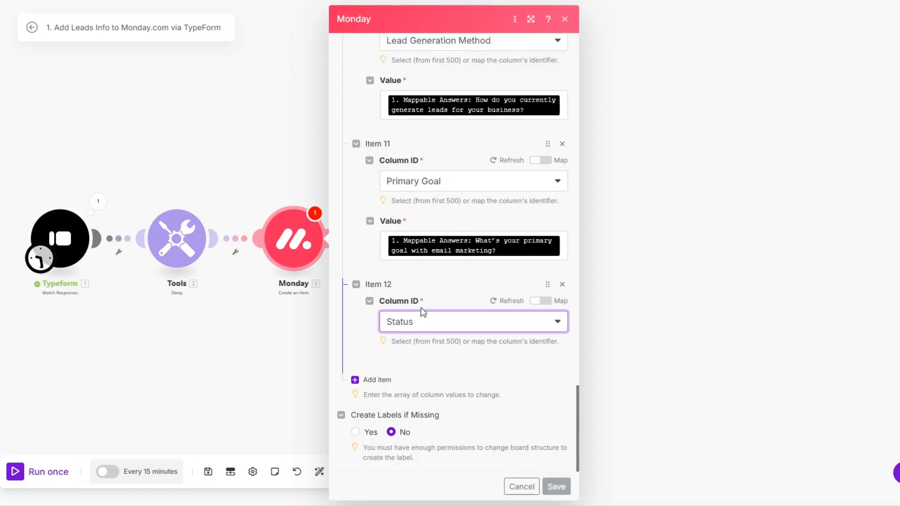
pyautogui.click(444, 374)
pyautogui.click(442, 392)
pyautogui.scroll(-2, 444, 328)
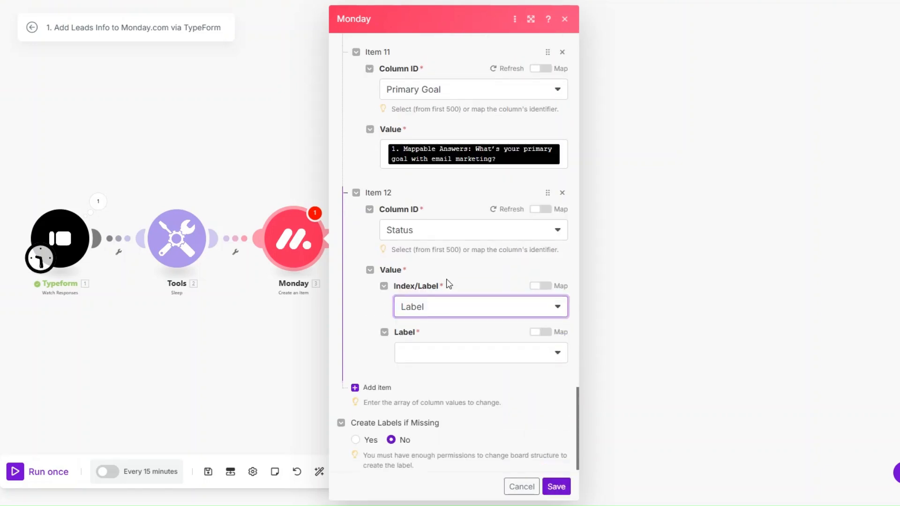
pyautogui.click(446, 346)
pyautogui.click(440, 422)
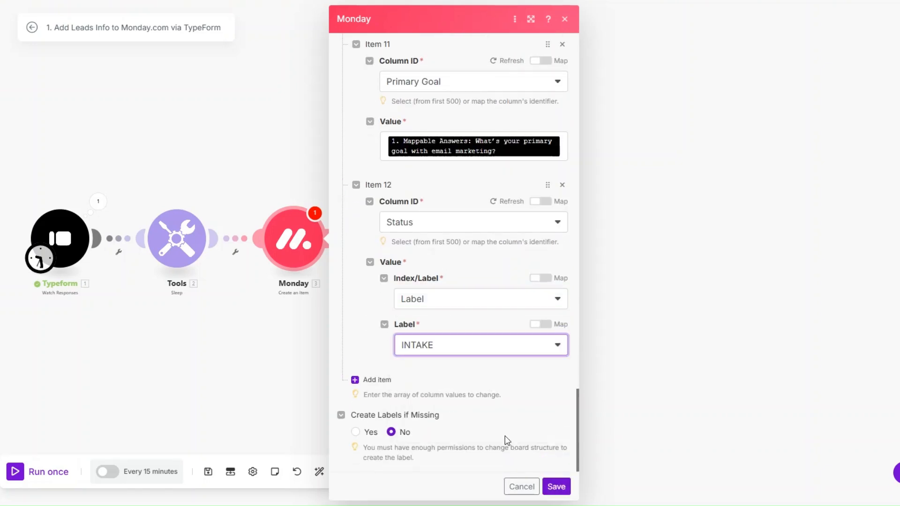
pyautogui.click(554, 485)
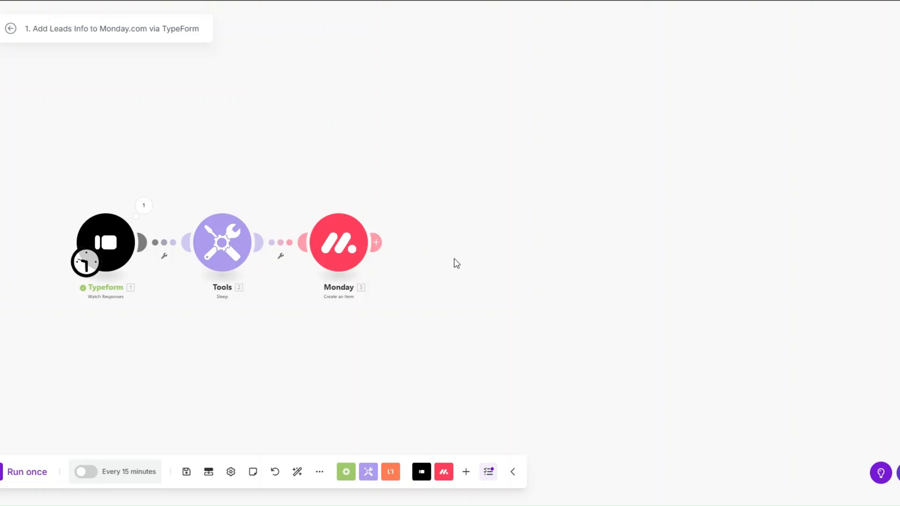
# Step: Add Calendly's Create a Scheduling Link module after the Monday step
pyautogui.click(376, 242)
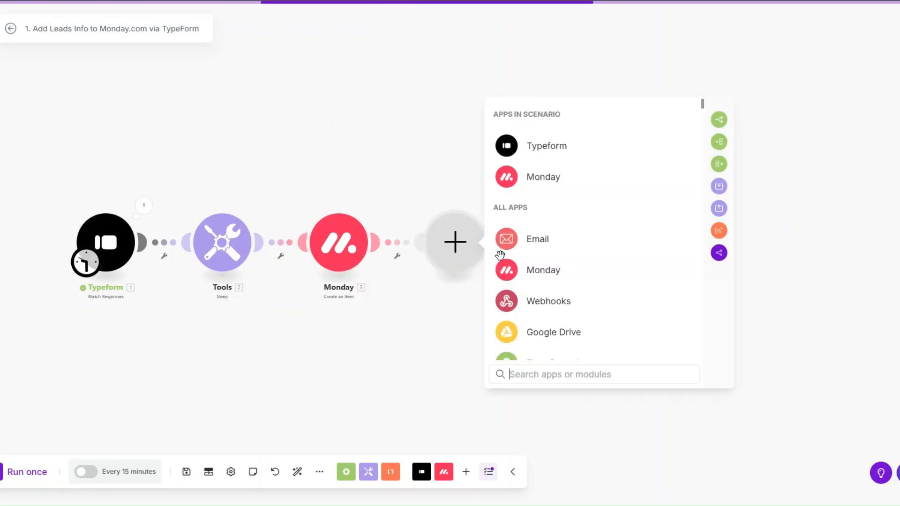
pyautogui.scroll(-3, 548, 271)
pyautogui.scroll(-3, 556, 336)
pyautogui.click(558, 277)
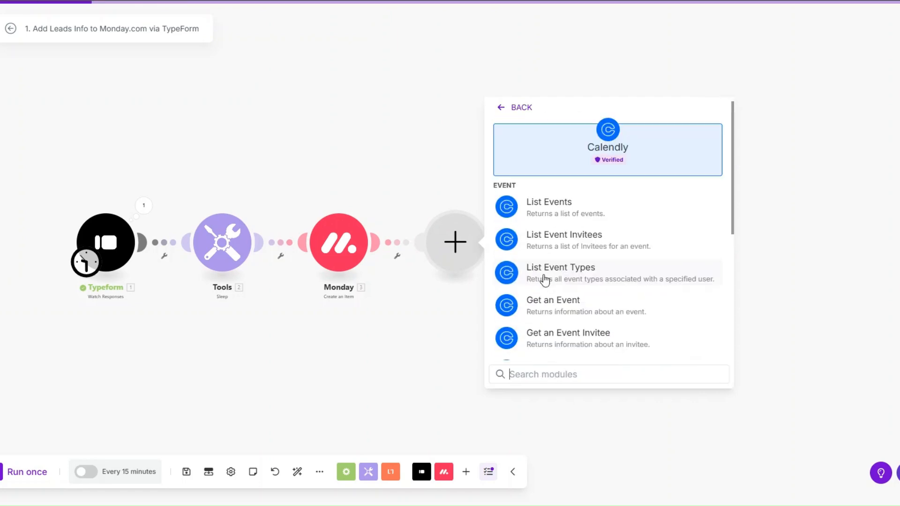
pyautogui.scroll(-2, 548, 280)
pyautogui.scroll(-1, 548, 280)
pyautogui.click(546, 253)
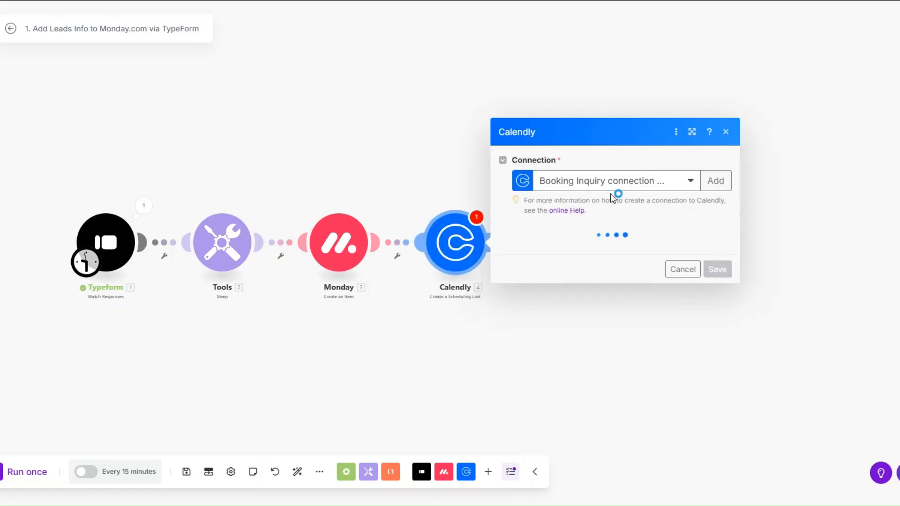
pyautogui.scroll(-2, 322, 322)
pyautogui.moveTo(321, 322); pyautogui.dragTo(201, 316)
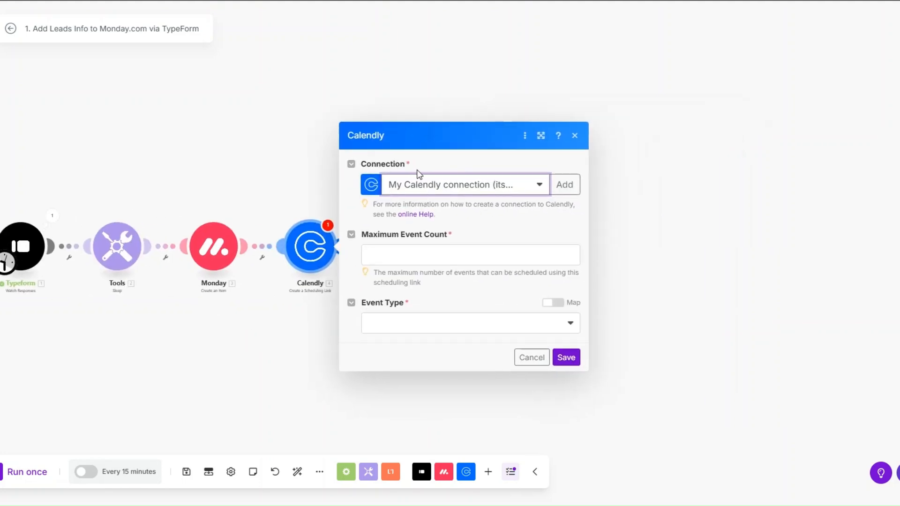
# Step: Skip the new connection, set Maximum Event Count to 1 and Event Type Strategy Session, then save
pyautogui.click(566, 185)
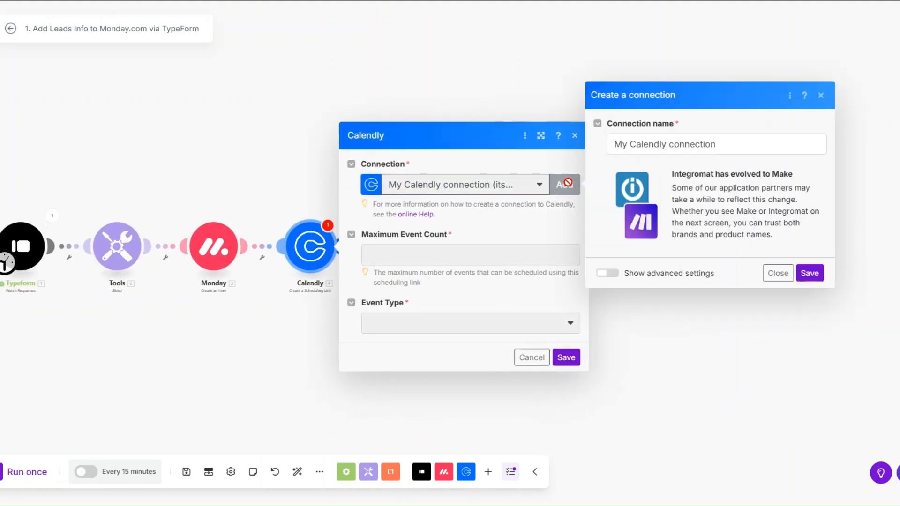
pyautogui.moveTo(739, 145); pyautogui.dragTo(603, 143)
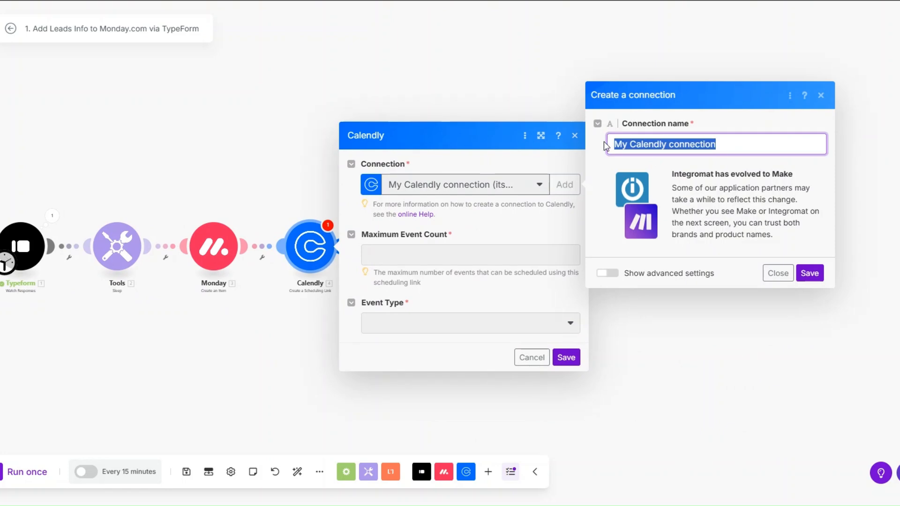
pyautogui.click(733, 249)
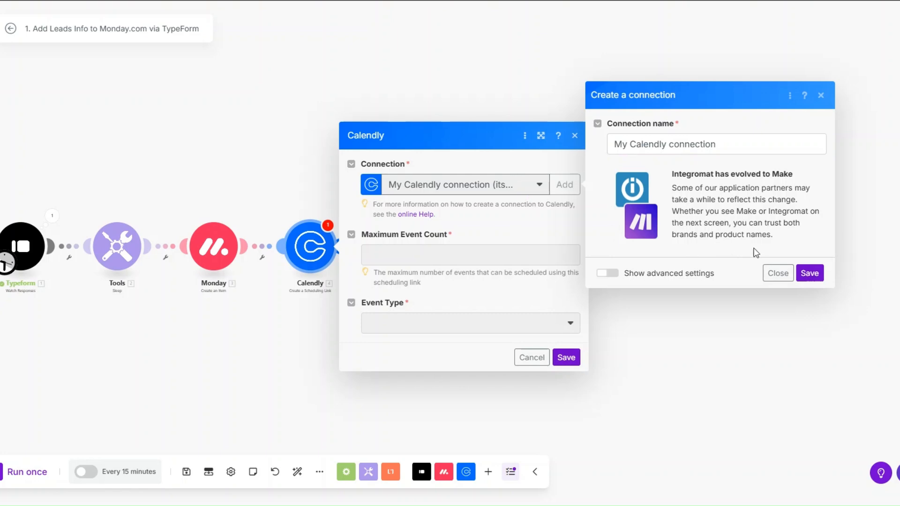
pyautogui.click(778, 273)
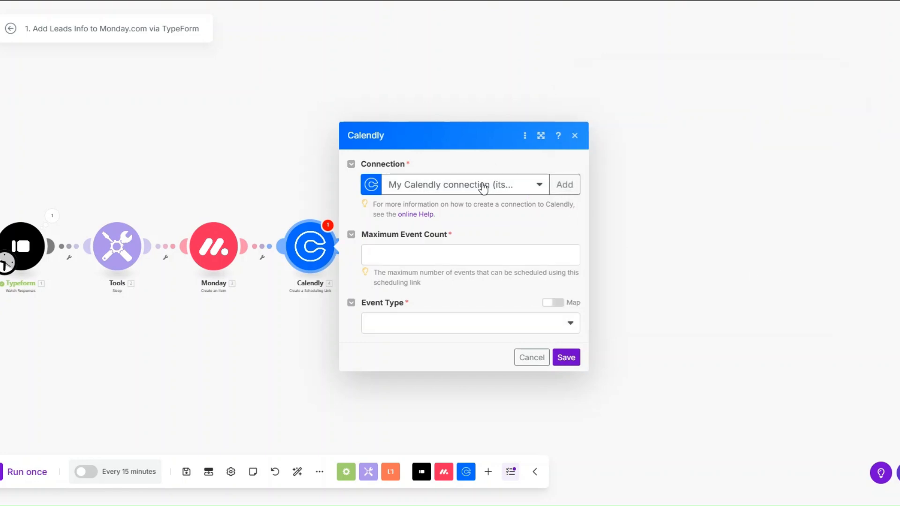
pyautogui.click(451, 258)
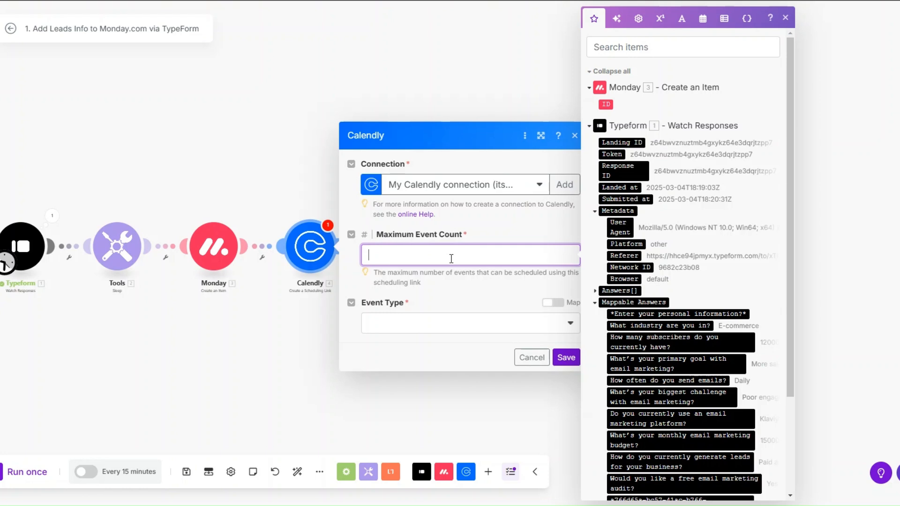
pyautogui.write('1')
pyautogui.click(440, 328)
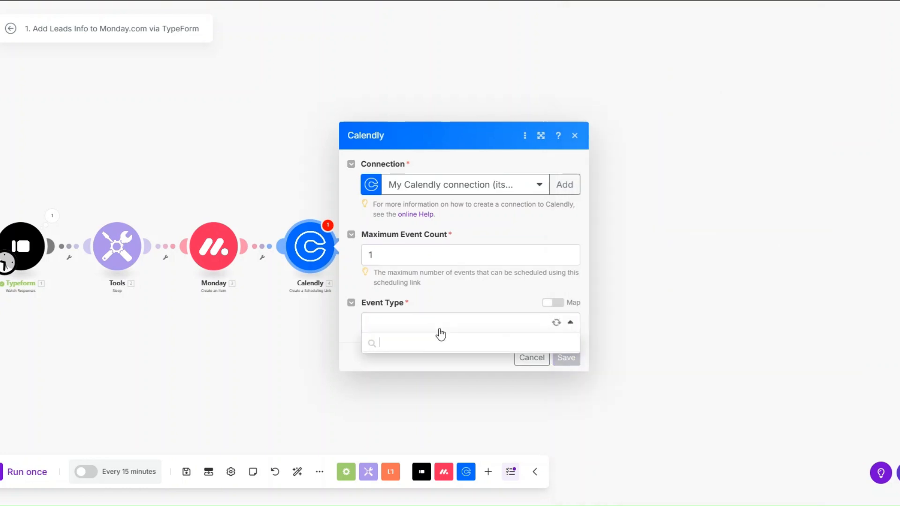
pyautogui.click(428, 400)
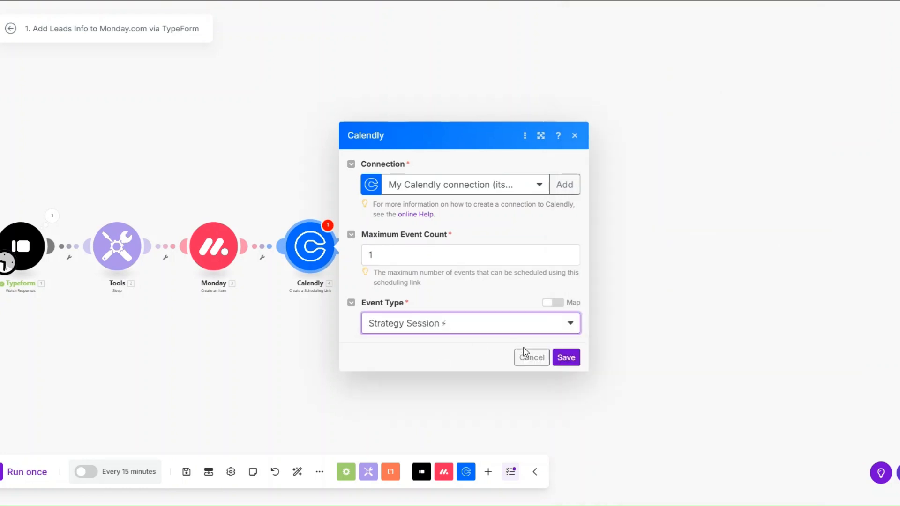
pyautogui.click(566, 358)
# Step: Rename the Calendly module to 'Strategy Session'
pyautogui.rightClick(317, 253)
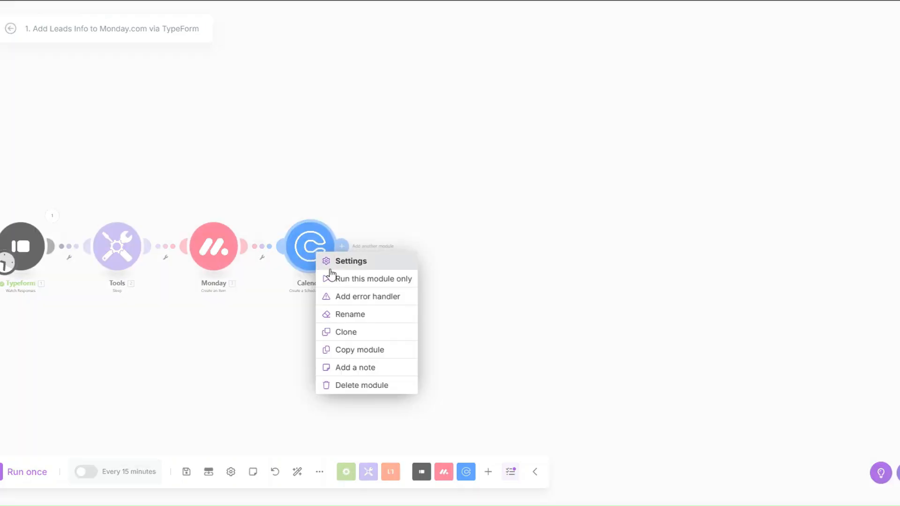
pyautogui.click(349, 314)
pyautogui.write('Str')
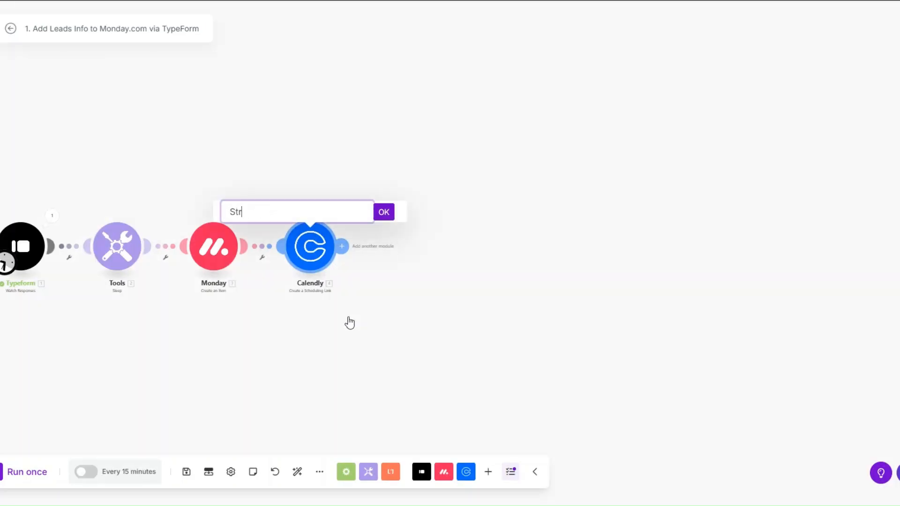
pyautogui.write('ategy Session')
pyautogui.press('Return')
# Step: Map the lead's address as recipient and fill in the confirmation email subject
pyautogui.moveTo(255, 335); pyautogui.dragTo(355, 332)
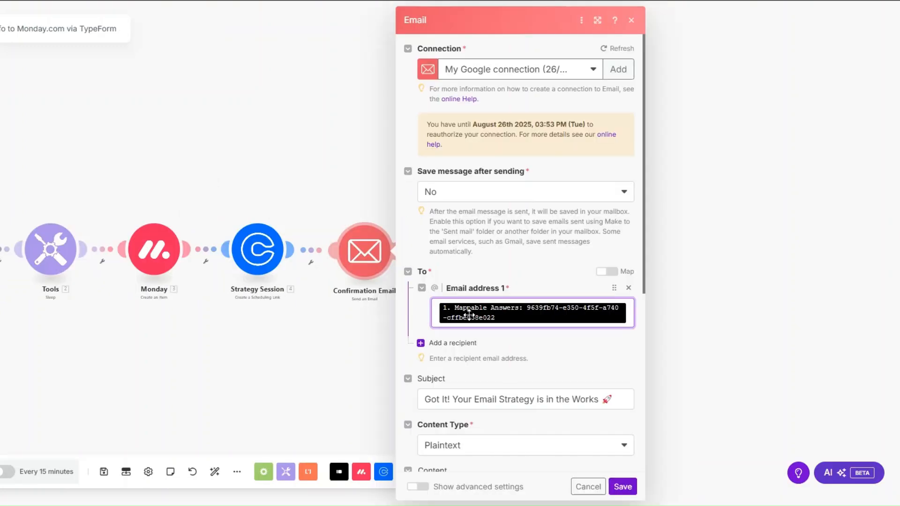
pyautogui.click(633, 322)
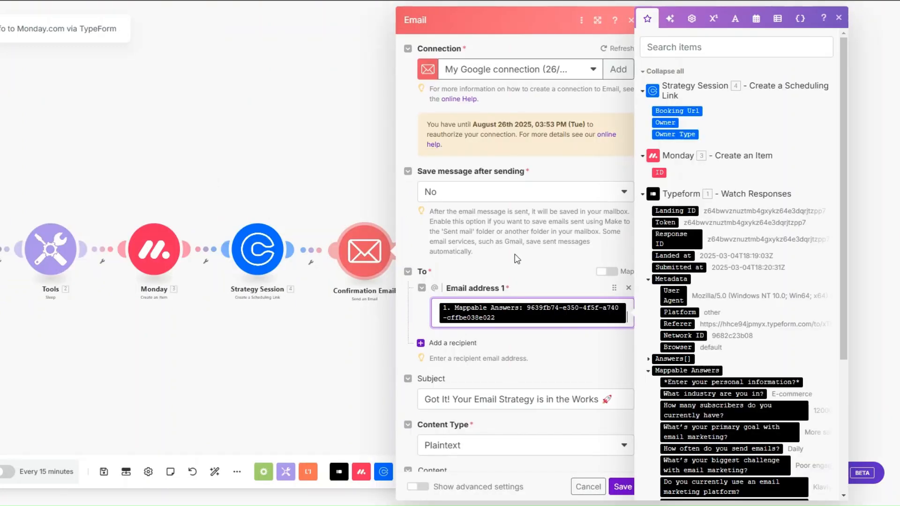
pyautogui.scroll(-3, 455, 83)
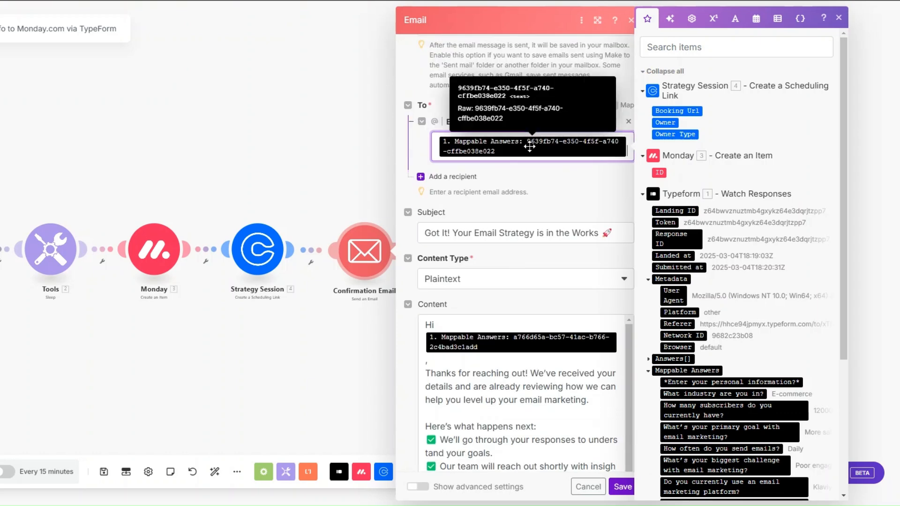
pyautogui.scroll(-2, 530, 147)
pyautogui.click(617, 123)
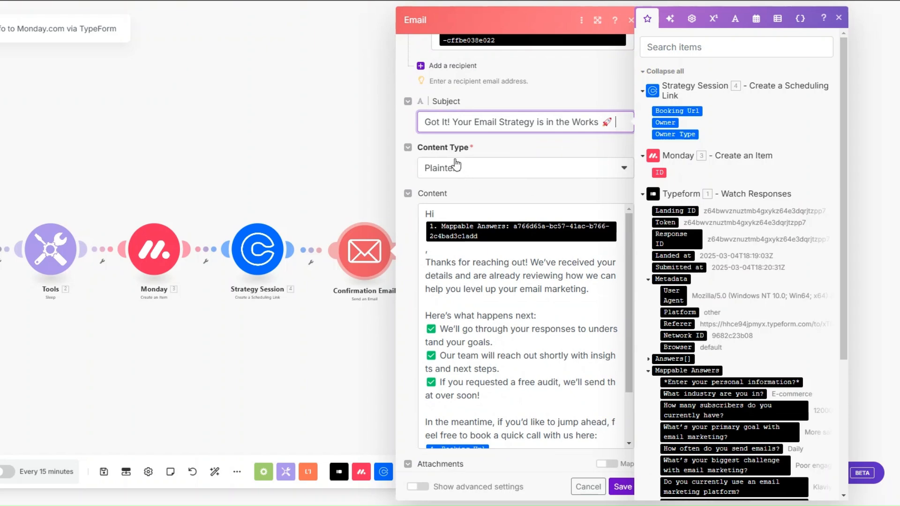
pyautogui.scroll(-1, 519, 155)
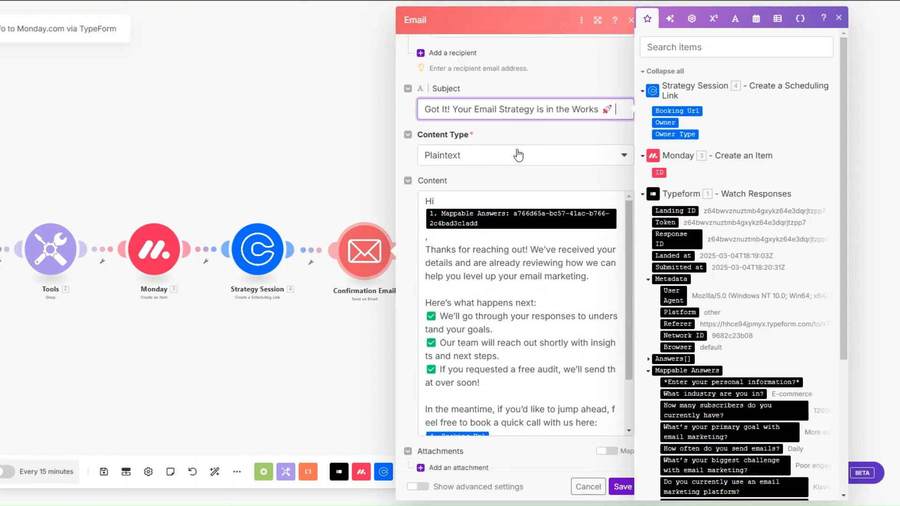
# Step: Write the thank-you body with the Strategy Session Booking Url and save the email step
pyautogui.click(480, 190)
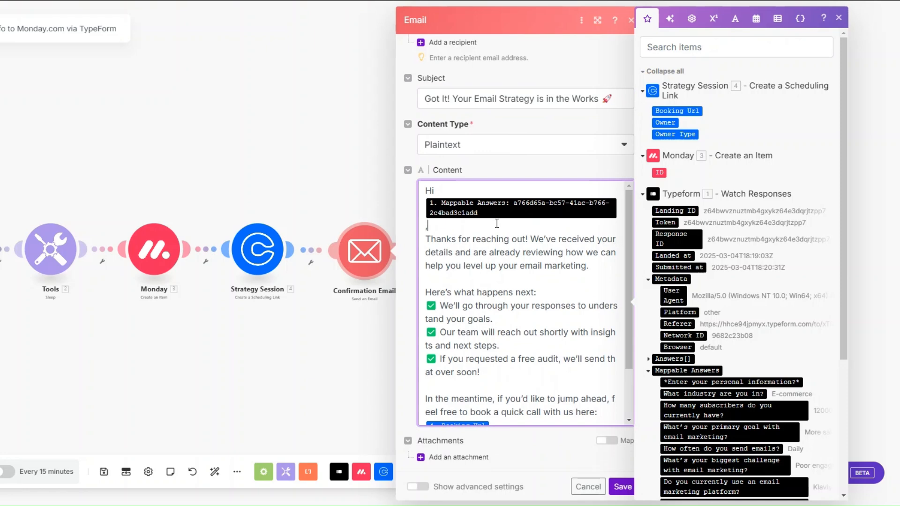
pyautogui.scroll(-2, 497, 224)
pyautogui.moveTo(425, 229); pyautogui.dragTo(546, 229)
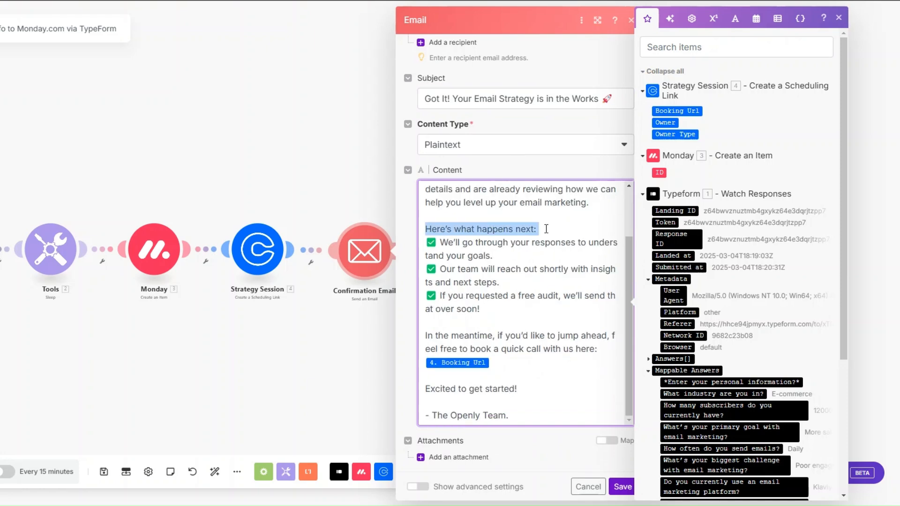
pyautogui.click(539, 233)
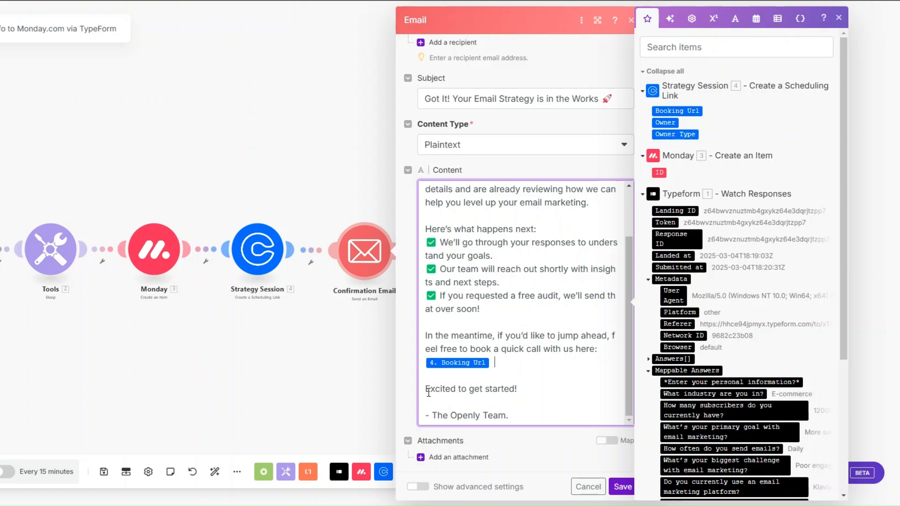
pyautogui.click(622, 486)
pyautogui.moveTo(199, 361); pyautogui.dragTo(253, 365)
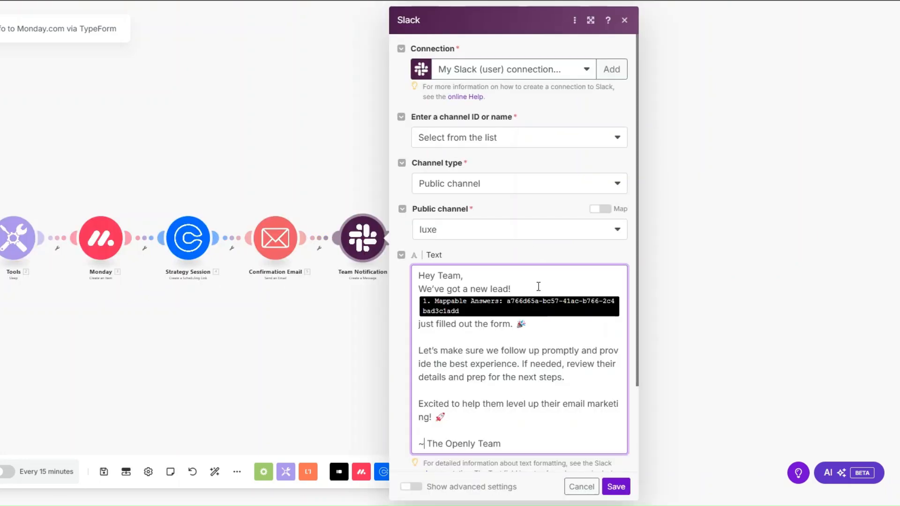
# Step: Start a Slack (user) connection, then dismiss it to keep the existing connection
pyautogui.click(538, 284)
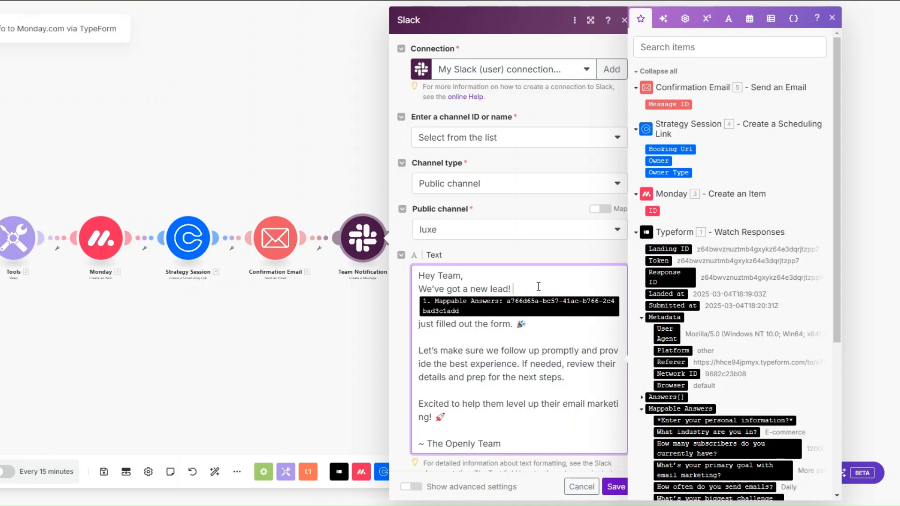
pyautogui.click(610, 72)
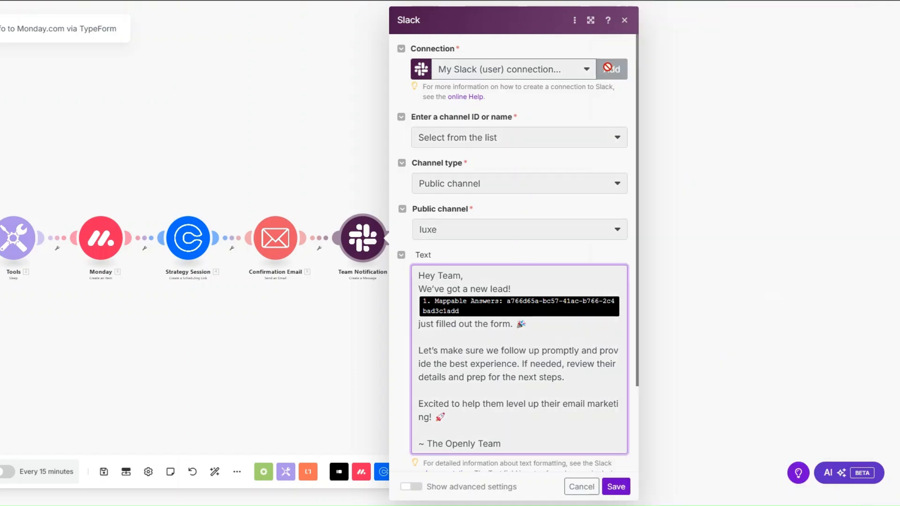
pyautogui.click(693, 71)
pyautogui.click(694, 94)
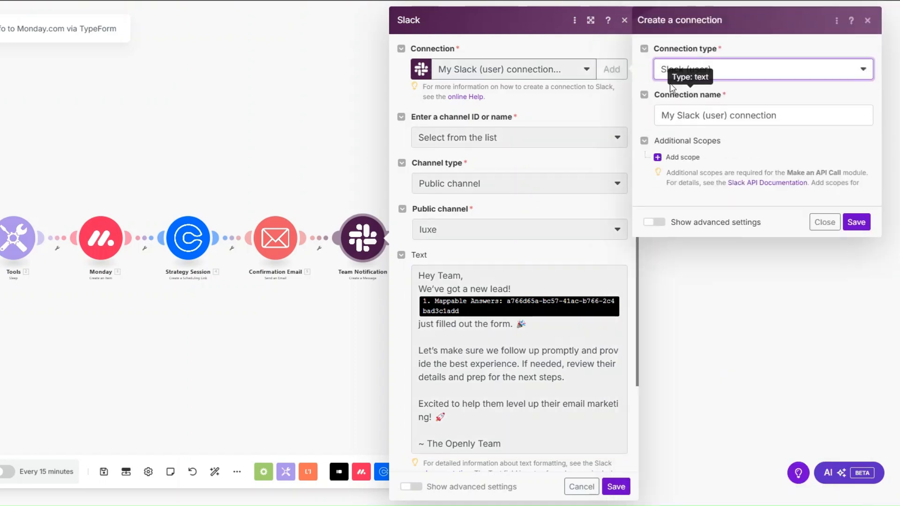
pyautogui.moveTo(788, 112); pyautogui.dragTo(658, 116)
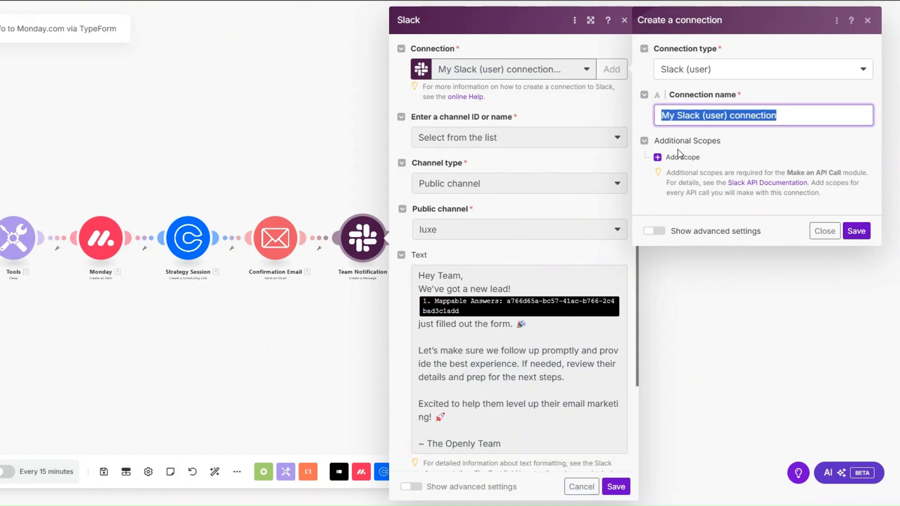
pyautogui.click(825, 231)
# Step: Set the new-lead message for the luxe channel and save the Team Notification step
pyautogui.click(566, 294)
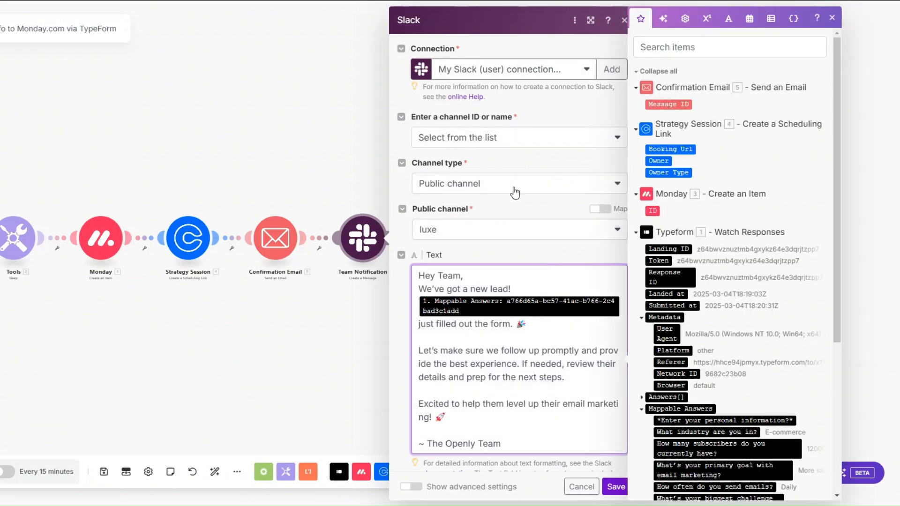
pyautogui.click(471, 240)
pyautogui.scroll(-3, 496, 195)
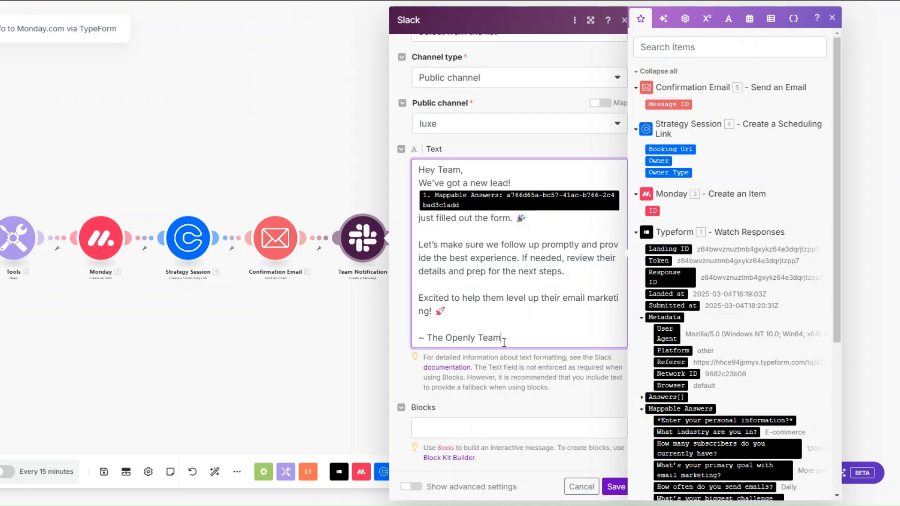
pyautogui.click(615, 486)
pyautogui.moveTo(185, 326); pyautogui.dragTo(311, 346)
pyautogui.scroll(3, 274, 333)
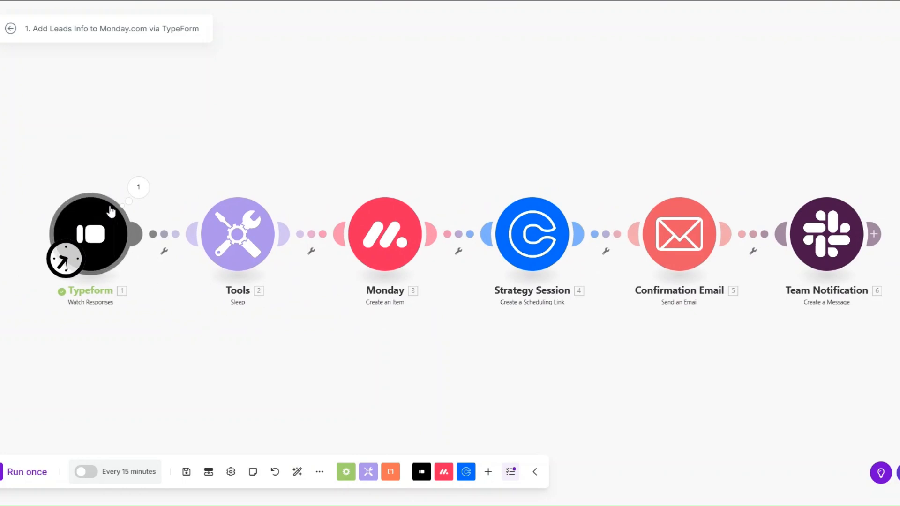
# Step: Start from the manually chosen Typeform response, run the scenario once, and view the Typeform output
pyautogui.rightClick(105, 242)
pyautogui.click(139, 278)
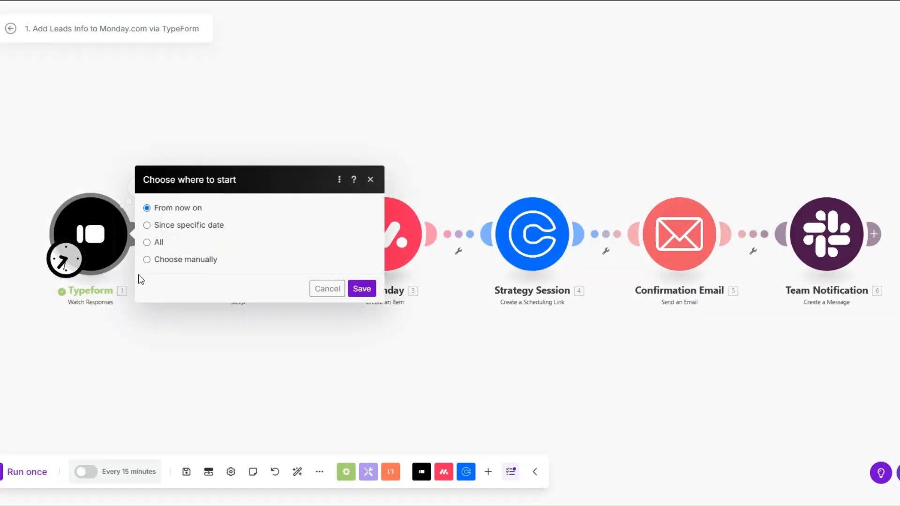
pyautogui.click(181, 262)
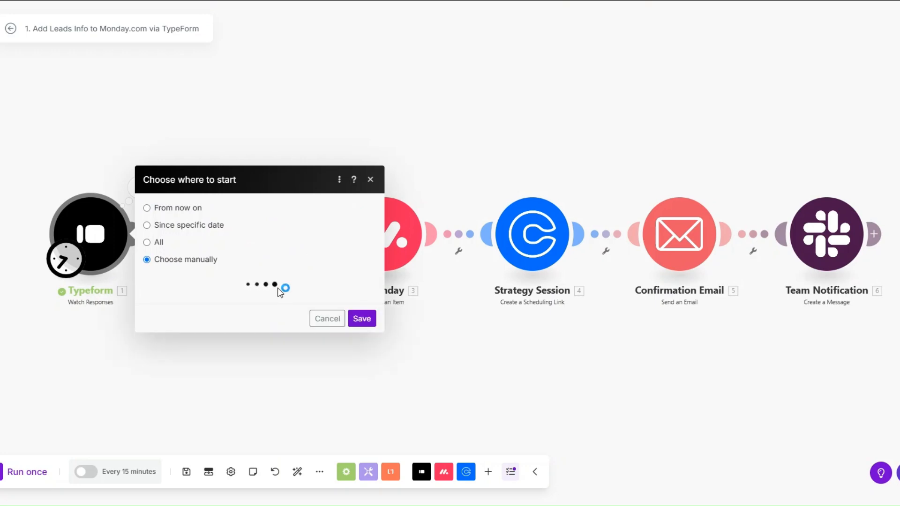
pyautogui.click(233, 276)
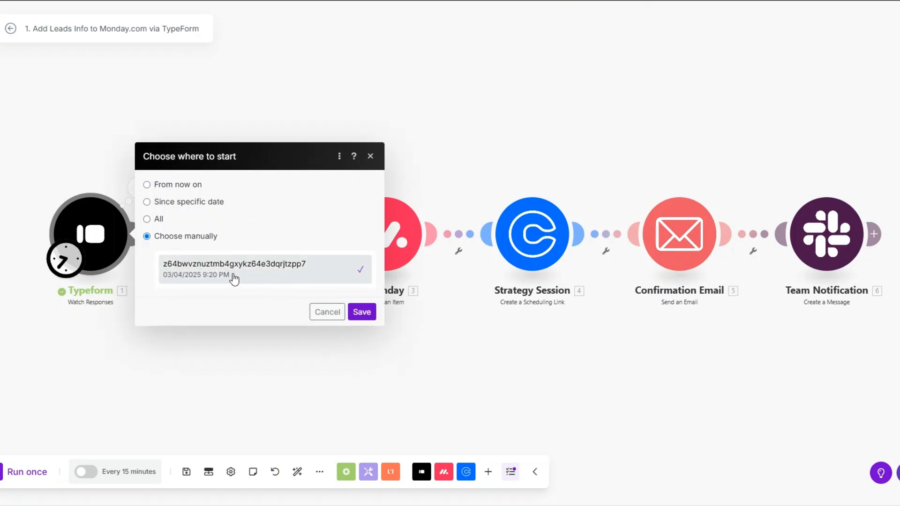
pyautogui.click(363, 311)
pyautogui.click(48, 470)
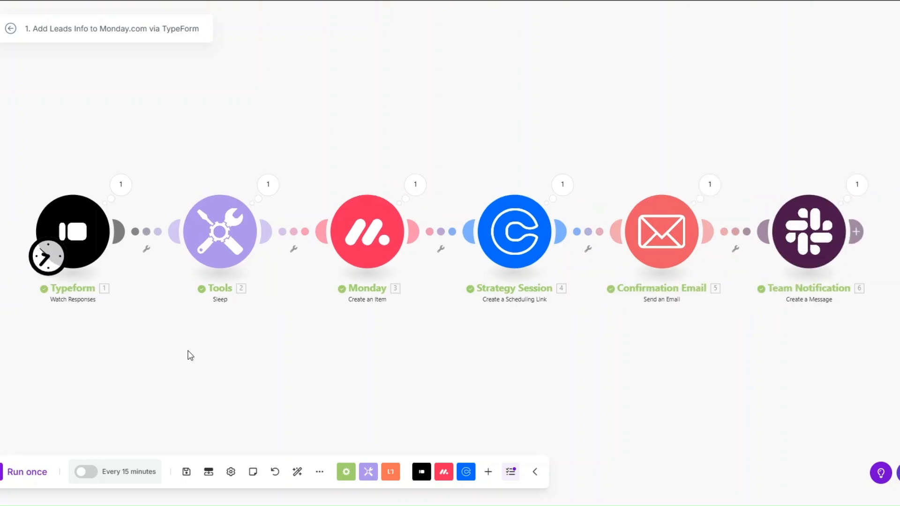
pyautogui.click(118, 184)
pyautogui.click(180, 269)
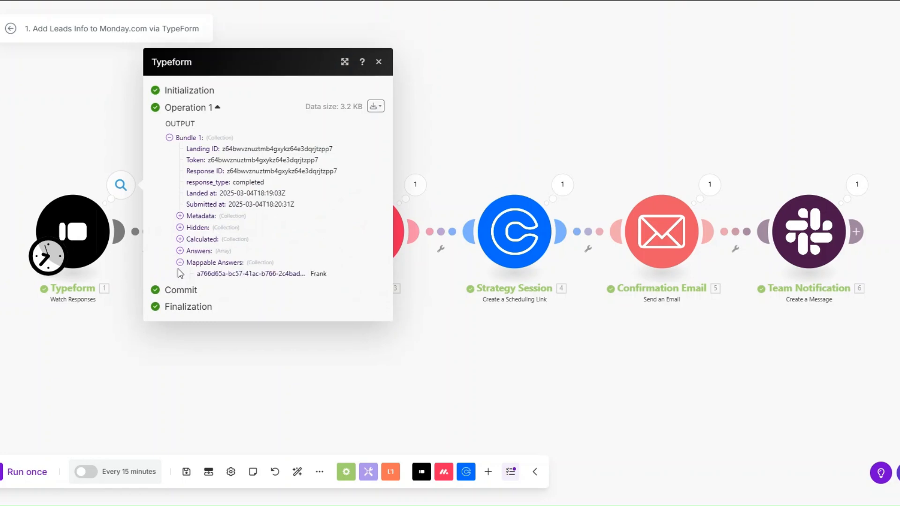
pyautogui.moveTo(304, 232); pyautogui.dragTo(349, 360)
pyautogui.click(474, 375)
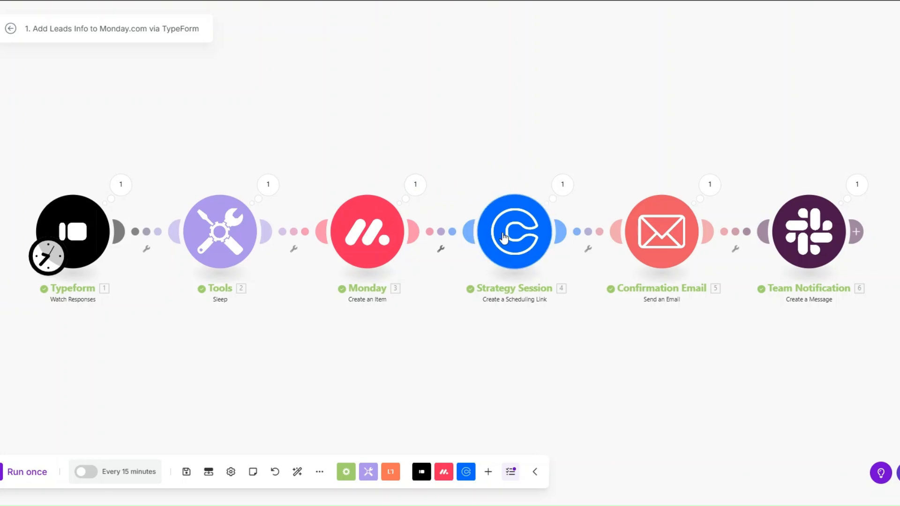
pyautogui.click(627, 188)
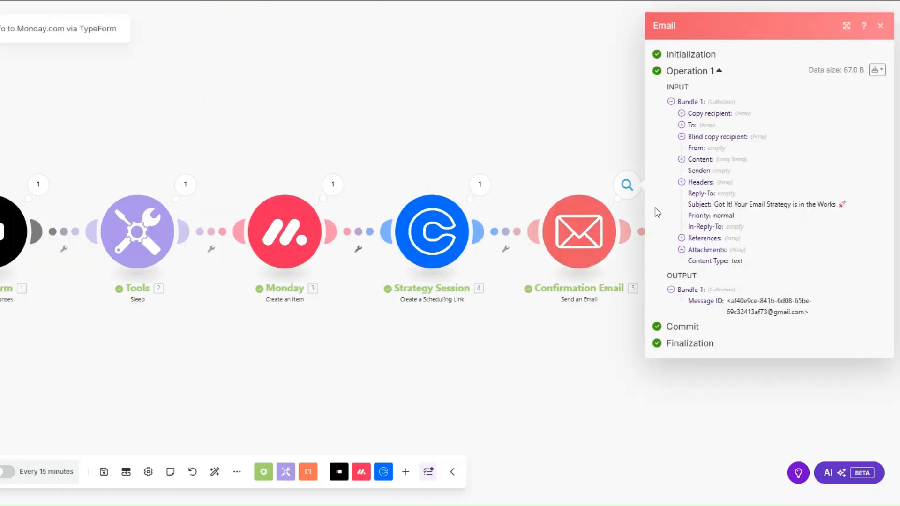
pyautogui.moveTo(719, 205); pyautogui.dragTo(835, 205)
pyautogui.click(683, 160)
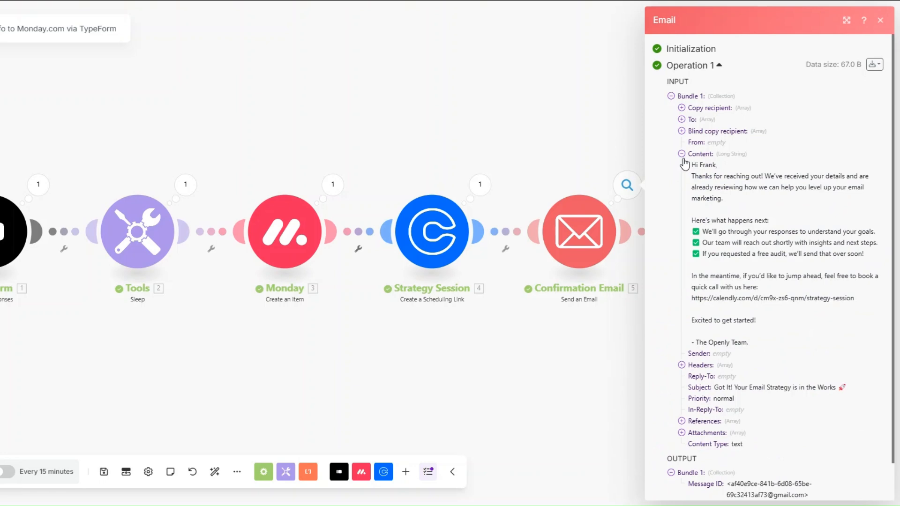
pyautogui.moveTo(688, 171); pyautogui.dragTo(750, 345)
pyautogui.moveTo(698, 298); pyautogui.dragTo(829, 309)
pyautogui.click(428, 368)
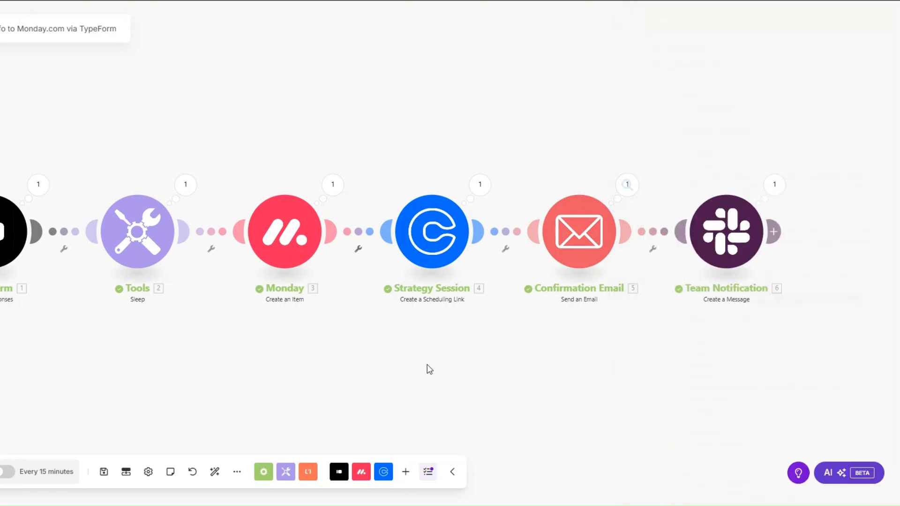
pyautogui.click(774, 187)
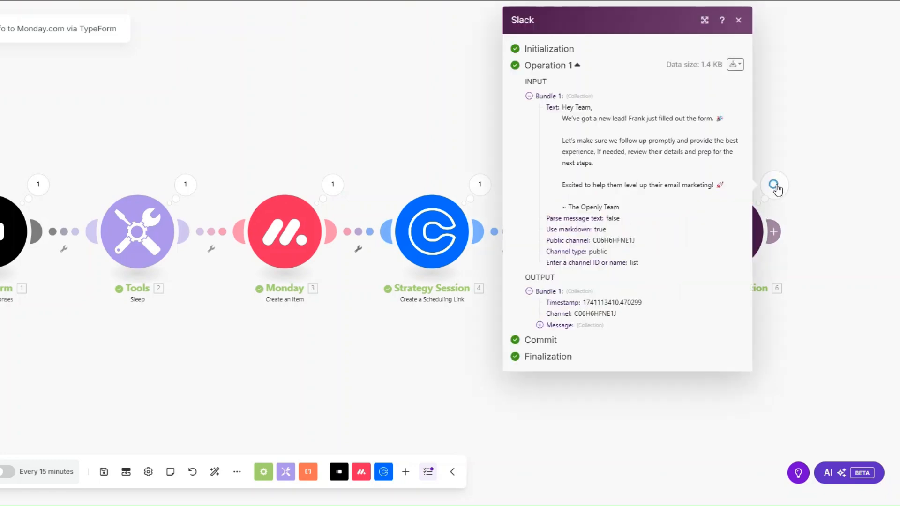
pyautogui.click(540, 325)
pyautogui.scroll(-2, 558, 380)
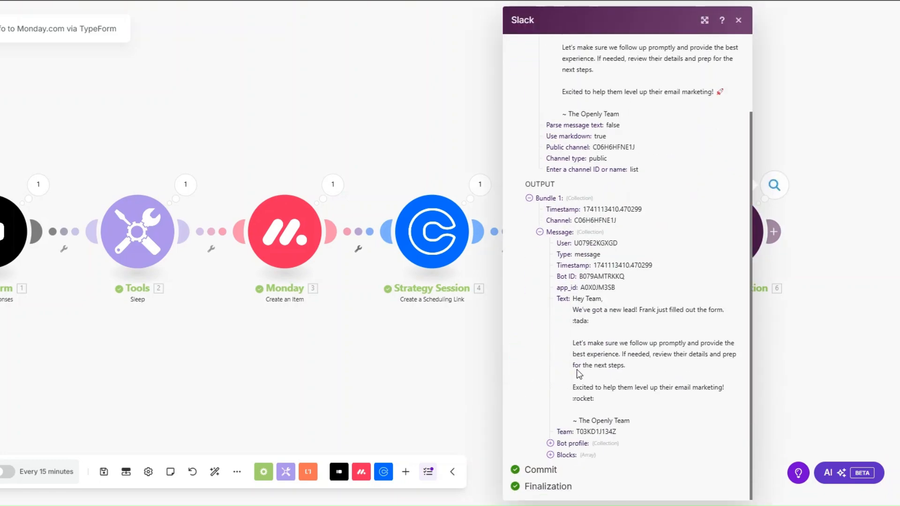
pyautogui.moveTo(581, 287); pyautogui.dragTo(624, 402)
pyautogui.click(450, 409)
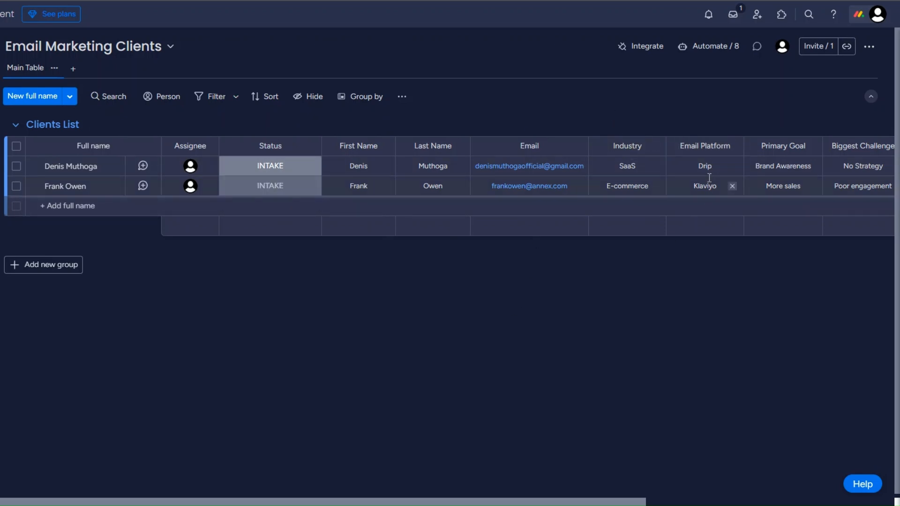
# Step: Scroll the Email Marketing Clients board right to view its remaining columns
pyautogui.hscroll(5, 709, 178)
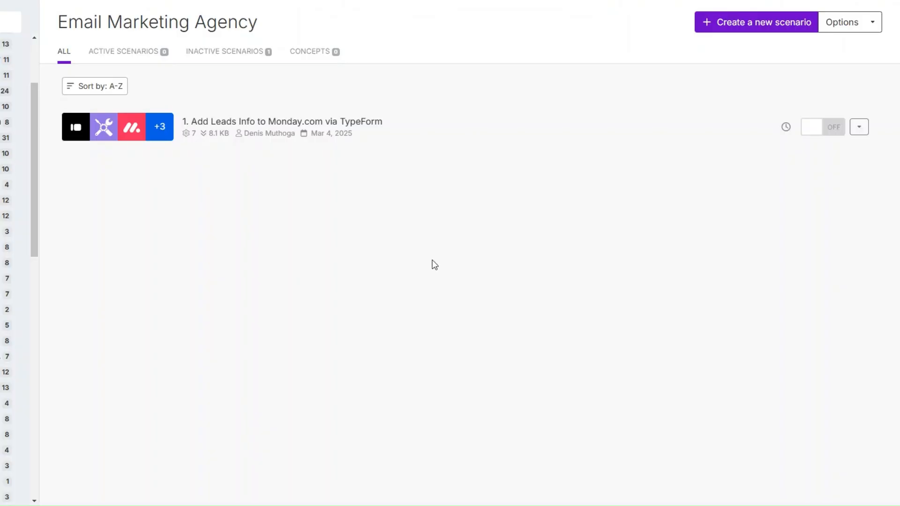
# Step: Create a new scenario with a Custom webhook trigger using a new webhook named 'Client Onboarding'
pyautogui.click(710, 23)
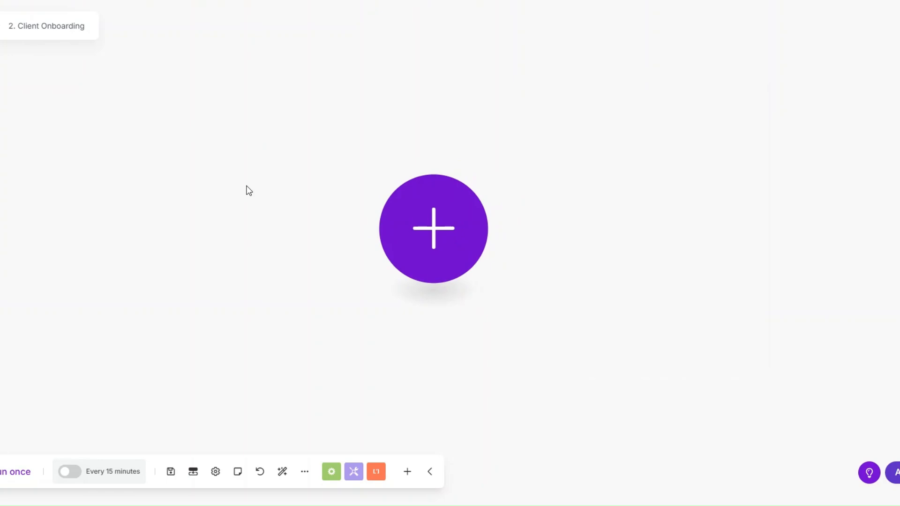
pyautogui.click(422, 233)
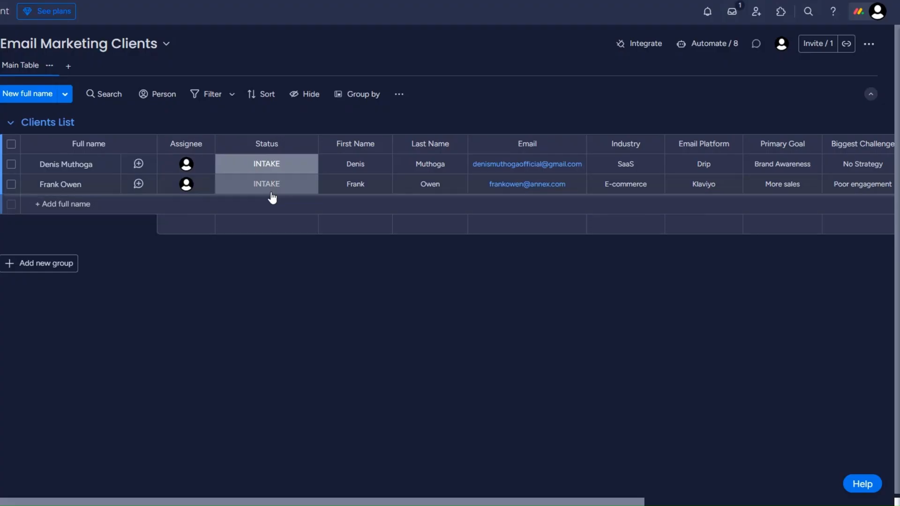
pyautogui.click(269, 190)
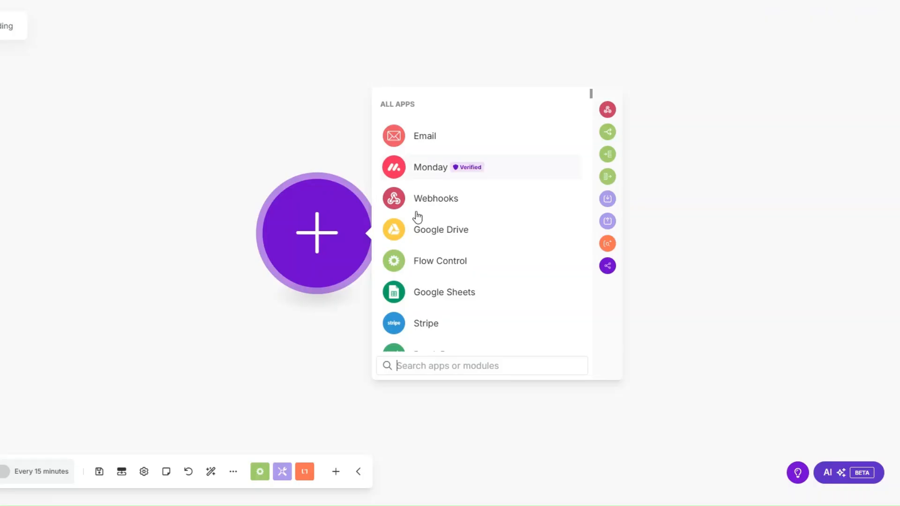
pyautogui.click(417, 199)
pyautogui.click(438, 225)
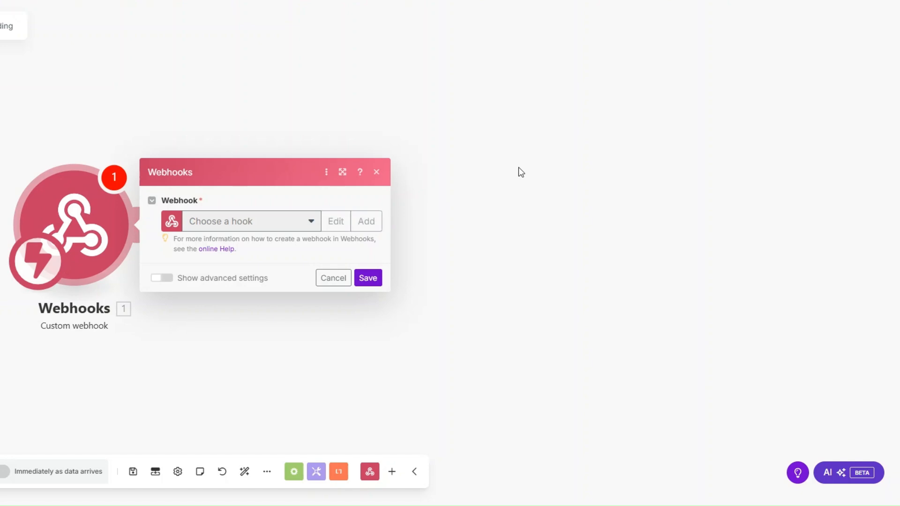
pyautogui.moveTo(512, 176); pyautogui.dragTo(376, 186)
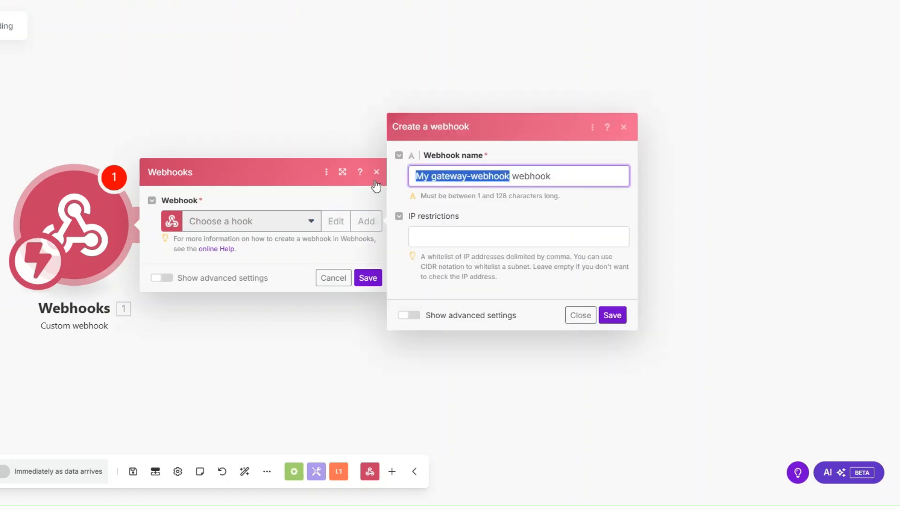
pyautogui.write('Client Onboarding')
pyautogui.click(613, 315)
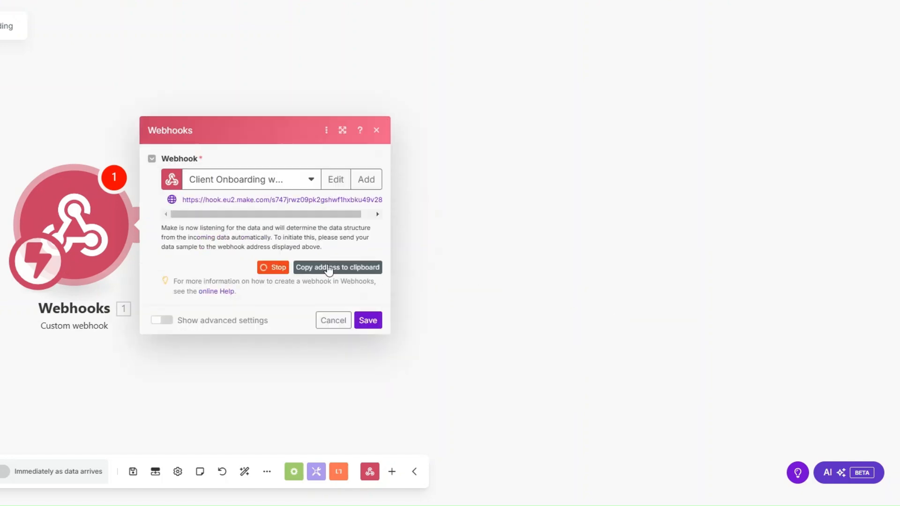
pyautogui.click(368, 321)
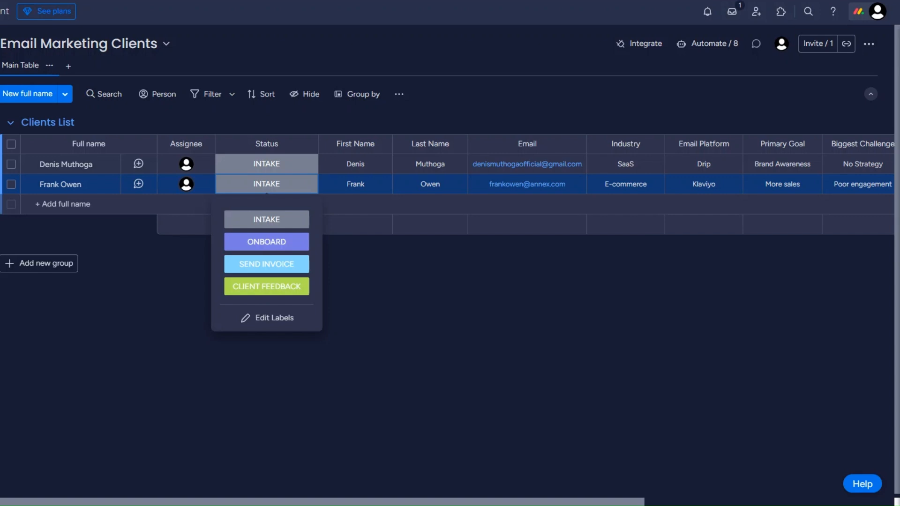
# Step: Connect monday's 'When a status changes' webhook template to the pasted Make webhook address
pyautogui.click(646, 42)
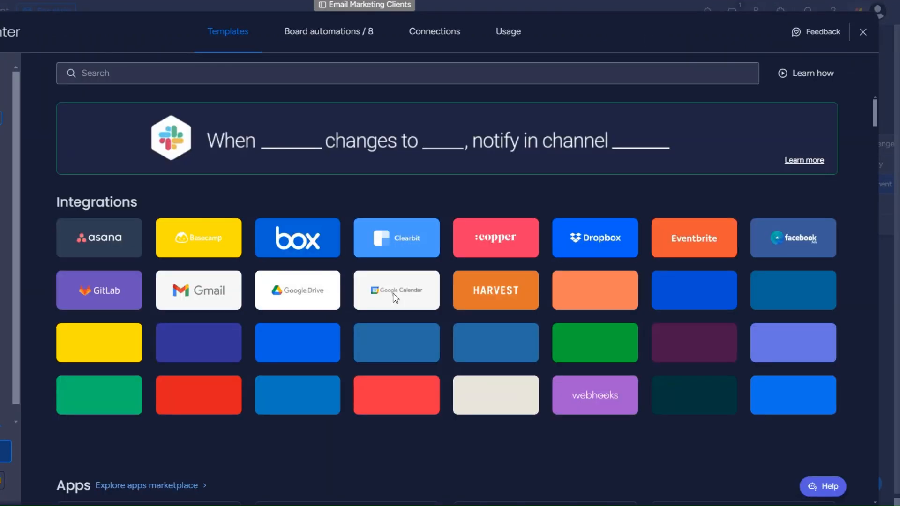
pyautogui.click(596, 398)
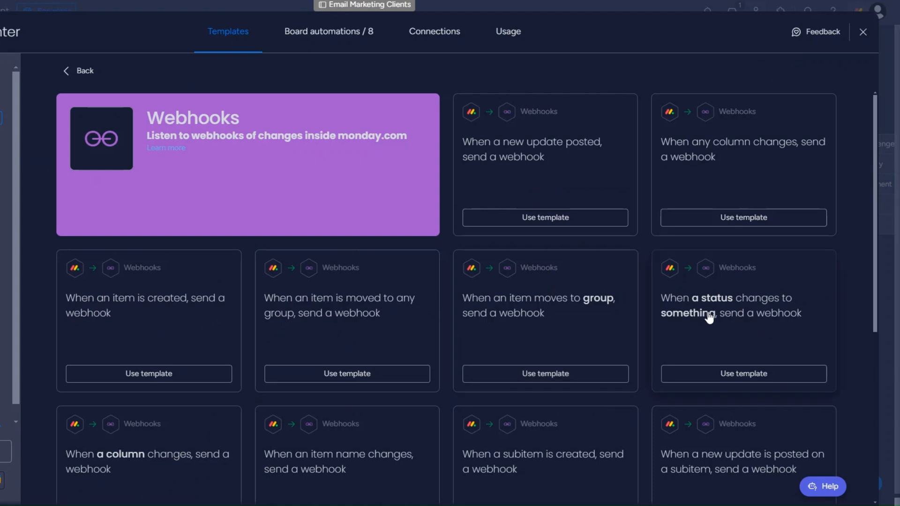
pyautogui.click(720, 376)
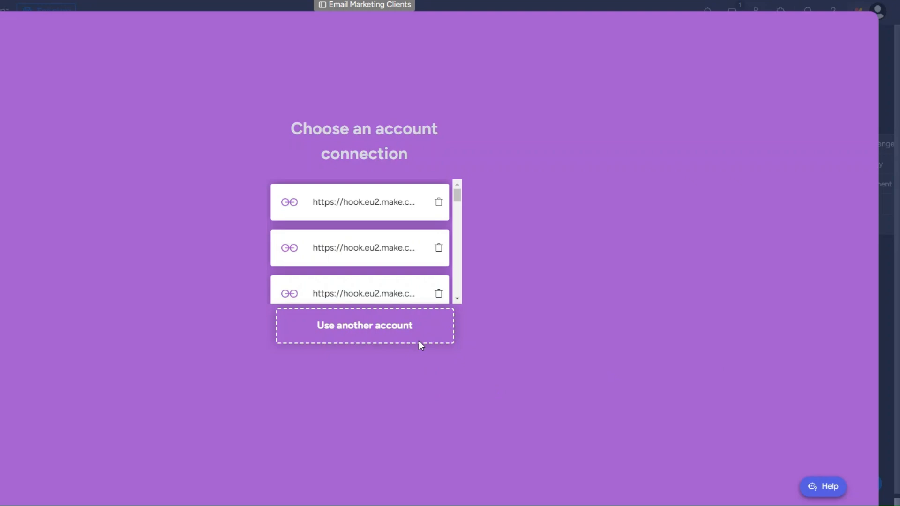
pyautogui.click(419, 342)
pyautogui.click(151, 144)
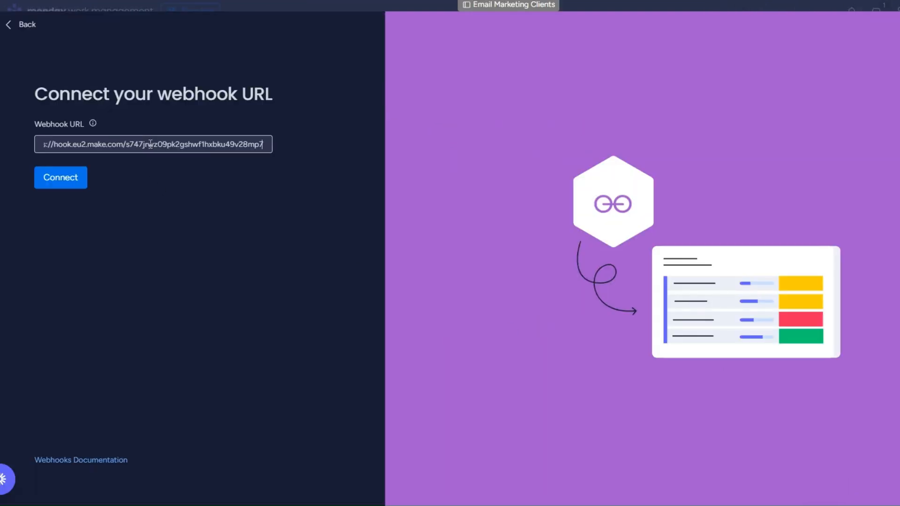
pyautogui.click(59, 185)
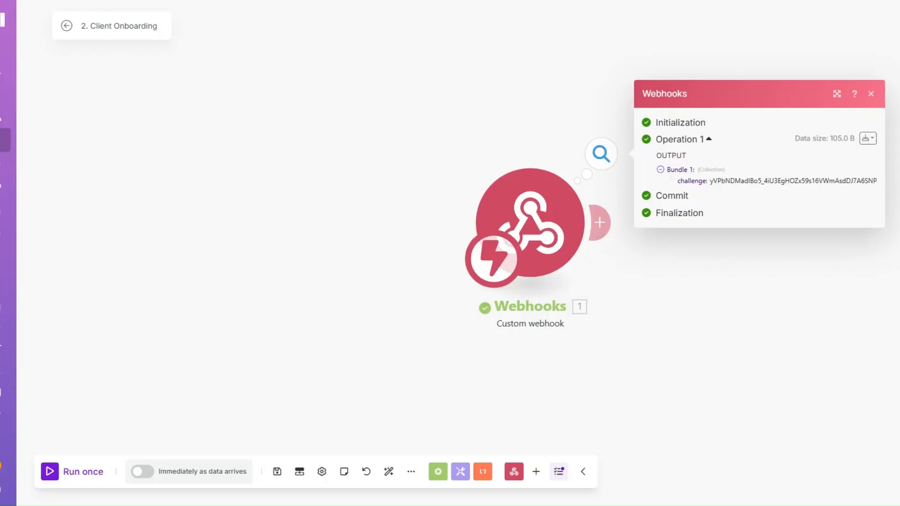
# Step: Add a Webhook response module whose body returns the challenge value
pyautogui.moveTo(375, 224); pyautogui.dragTo(139, 210)
pyautogui.moveTo(323, 169); pyautogui.dragTo(479, 169)
pyautogui.click(240, 241)
pyautogui.click(206, 209)
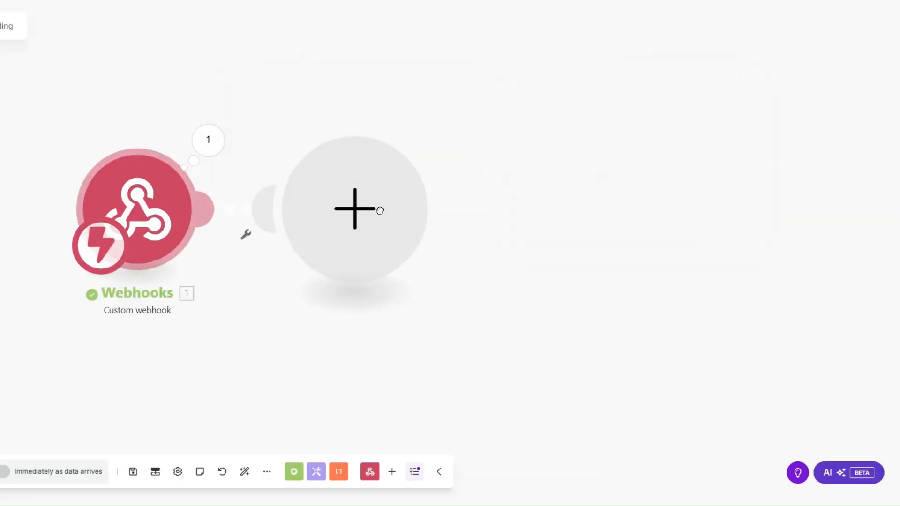
pyautogui.click(472, 113)
pyautogui.click(486, 173)
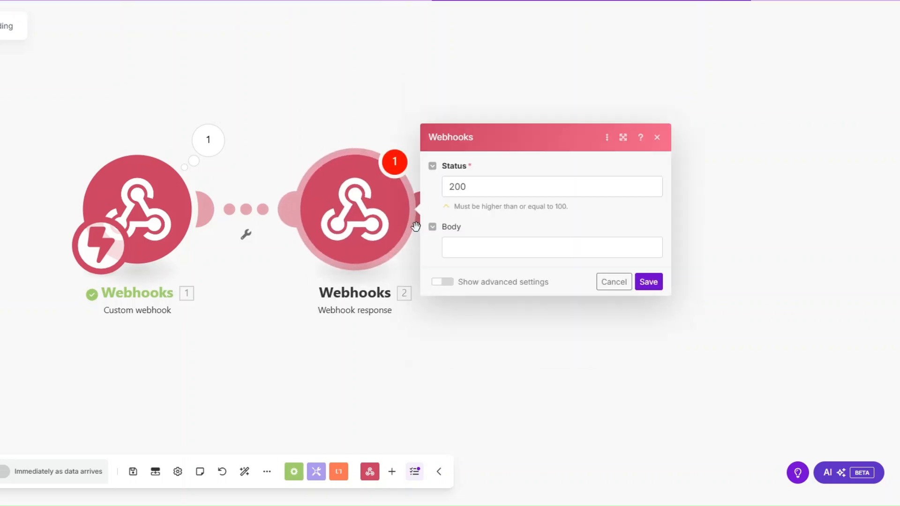
pyautogui.click(463, 250)
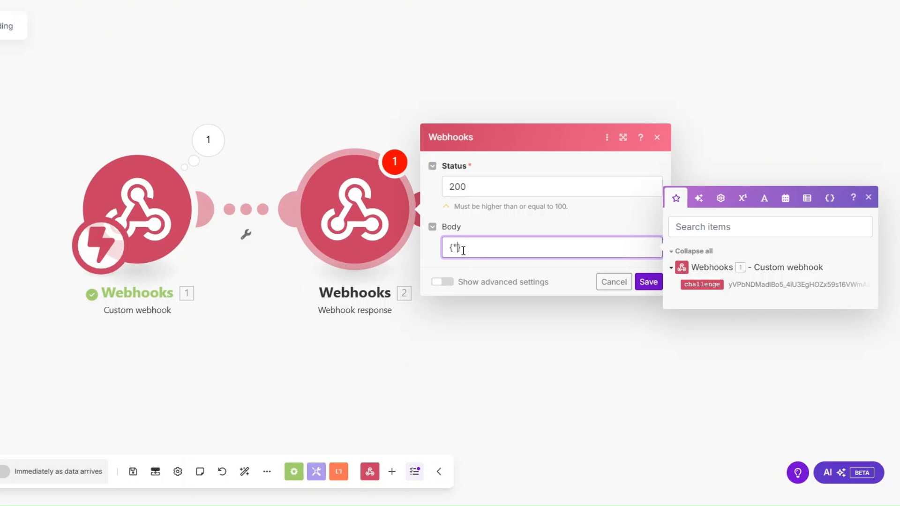
pyautogui.write('""')
pyautogui.write('challeng')
pyautogui.write('e')
pyautogui.click(702, 284)
pyautogui.click(648, 281)
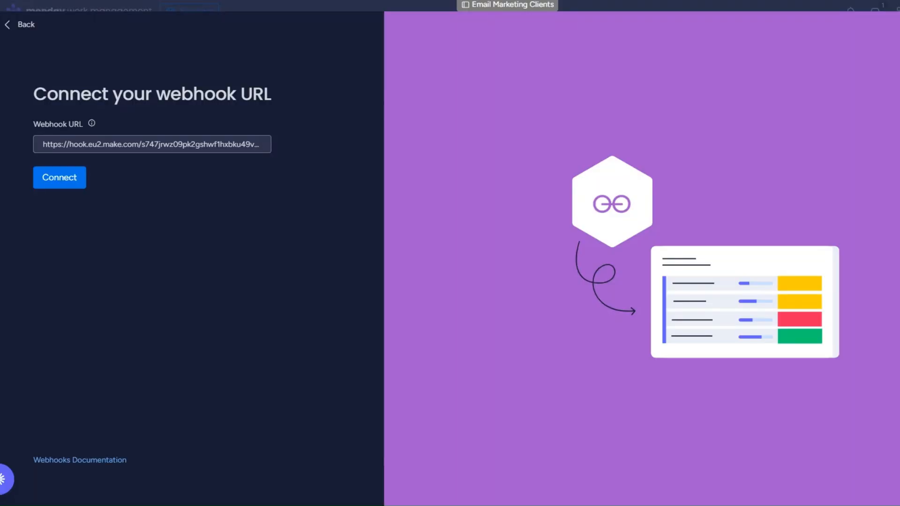
# Step: Reconnect the monday webhook URL, then delete the temporary Webhook response module
pyautogui.click(59, 182)
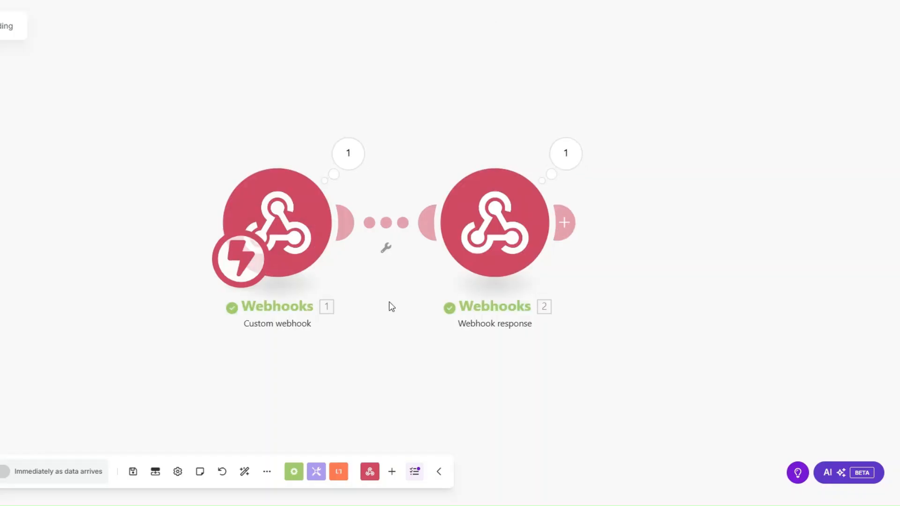
pyautogui.moveTo(392, 306); pyautogui.dragTo(235, 301)
pyautogui.rightClick(368, 225)
pyautogui.click(406, 359)
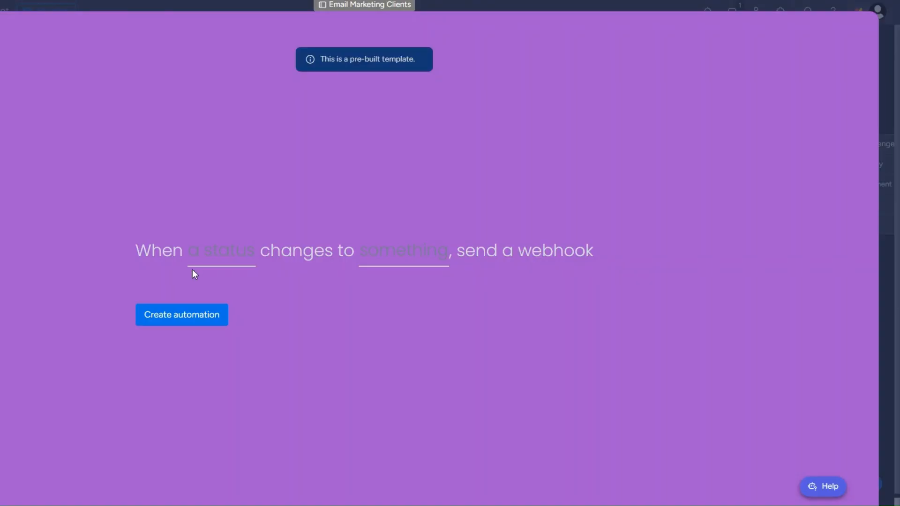
# Step: Create a monday automation that sends a webhook when Status changes to ONBOARD
pyautogui.click(221, 260)
pyautogui.click(215, 301)
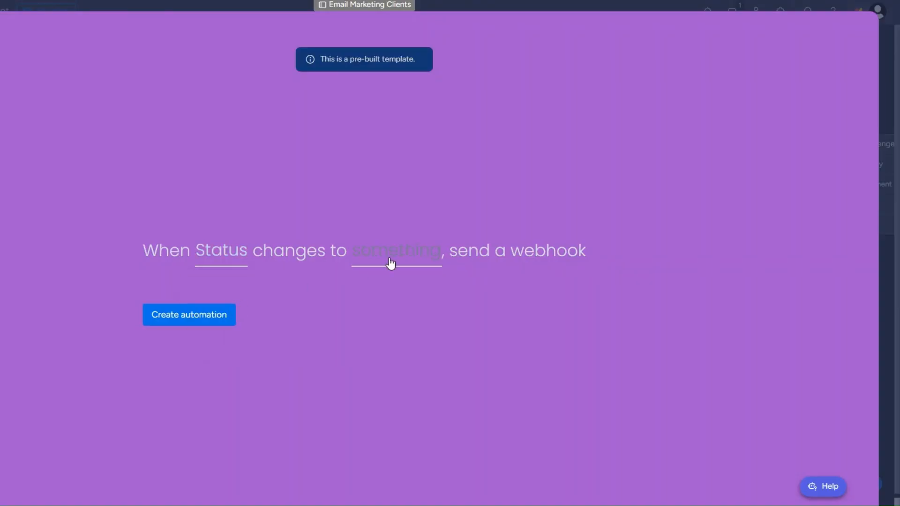
pyautogui.click(398, 268)
pyautogui.click(370, 342)
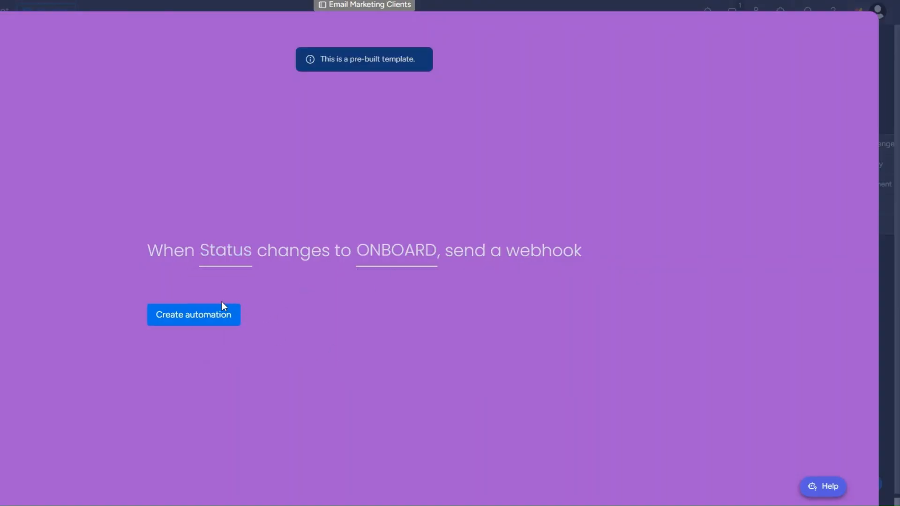
pyautogui.click(202, 314)
pyautogui.click(195, 322)
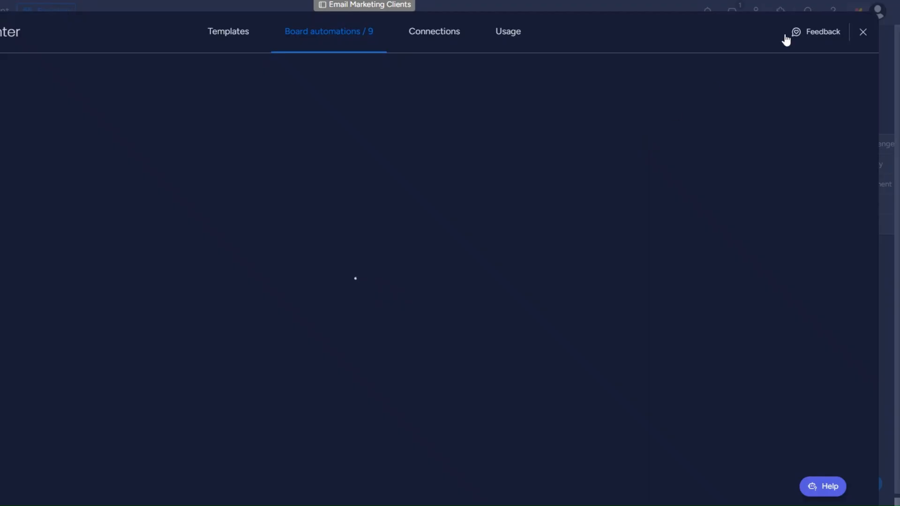
pyautogui.click(862, 31)
# Step: Set the second client's status to ONBOARD and check the received name and pulseId in Make
pyautogui.click(251, 185)
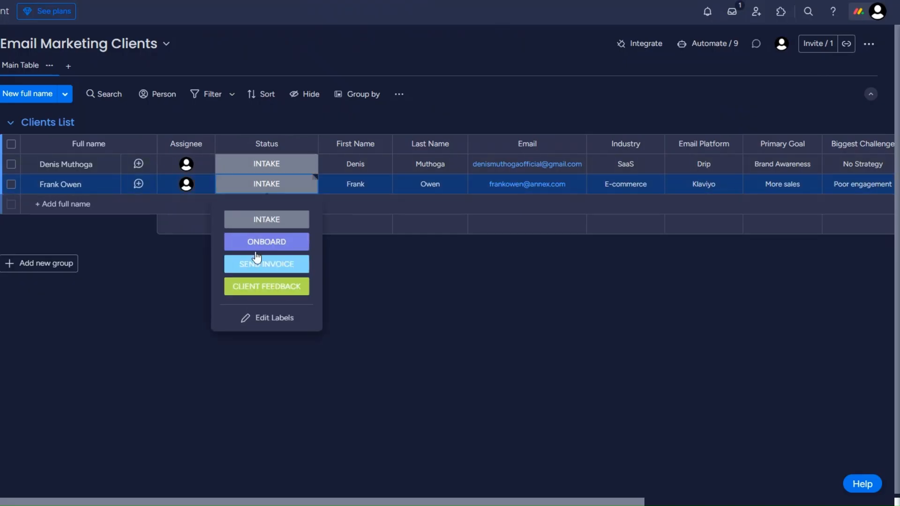
pyautogui.click(256, 244)
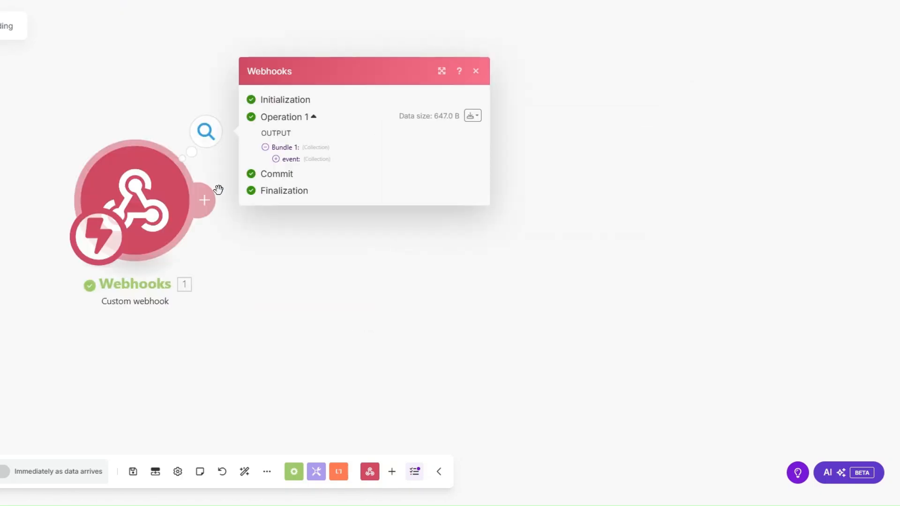
pyautogui.moveTo(330, 228); pyautogui.dragTo(385, 237)
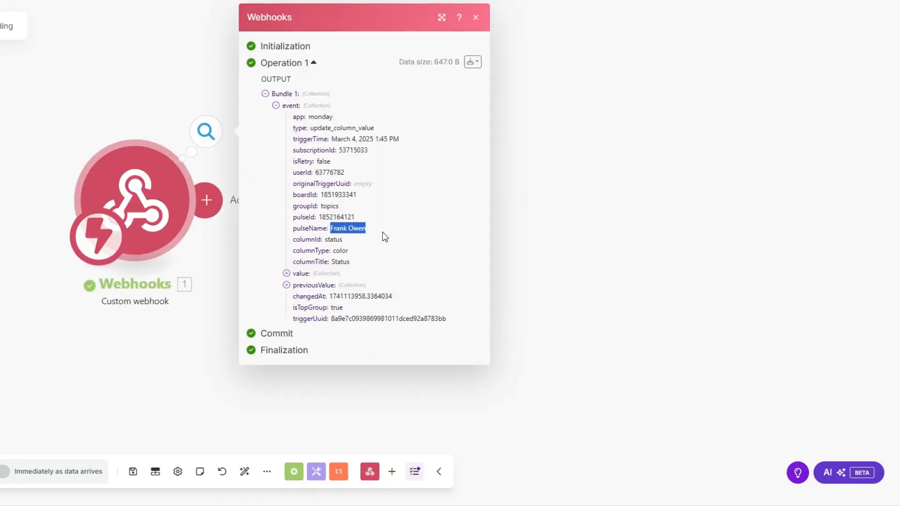
pyautogui.moveTo(318, 218); pyautogui.dragTo(357, 218)
pyautogui.hotkey('ctrl', 'c')
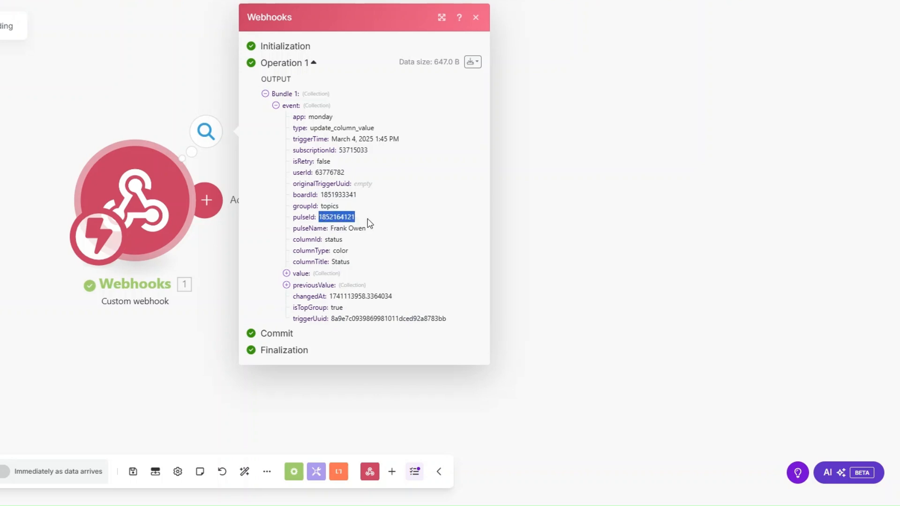
pyautogui.click(457, 242)
pyautogui.click(257, 200)
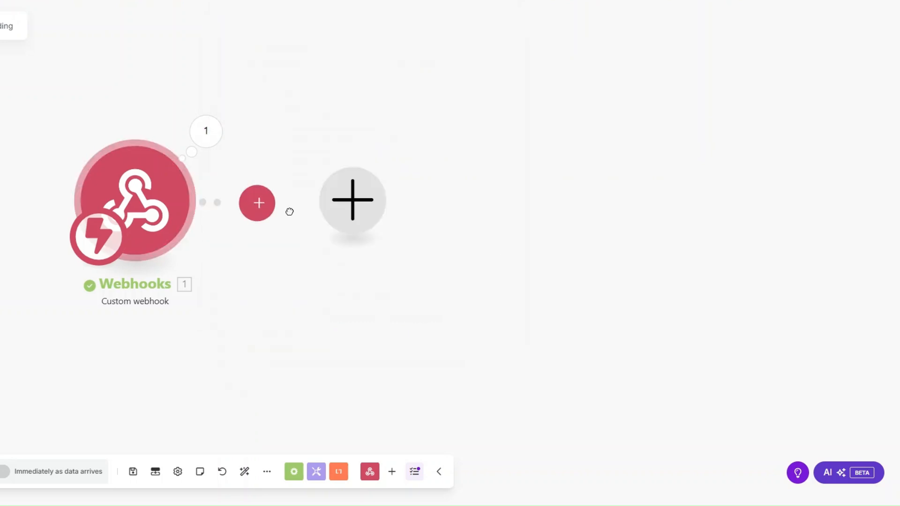
# Step: Add a Monday Get an Item module mapping pulseId to ID on the Email Marketing Clients board
pyautogui.click(457, 197)
pyautogui.write('get an')
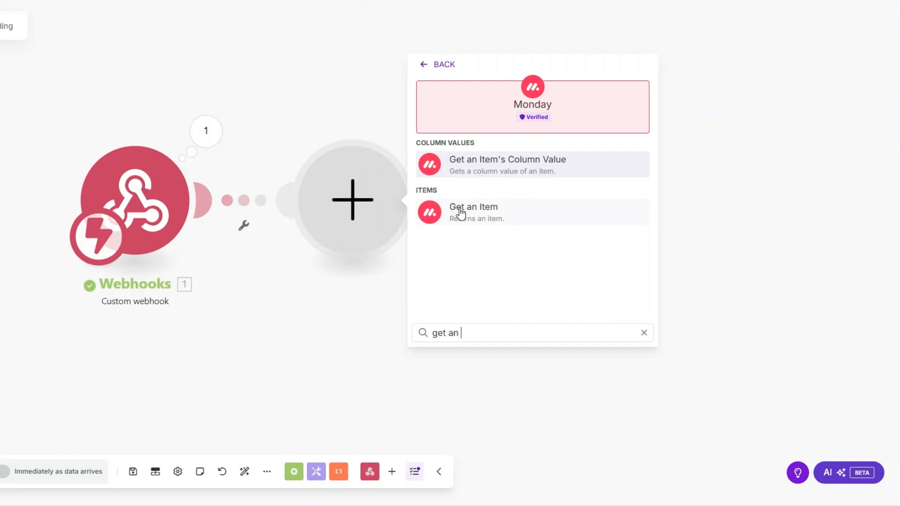
pyautogui.click(464, 209)
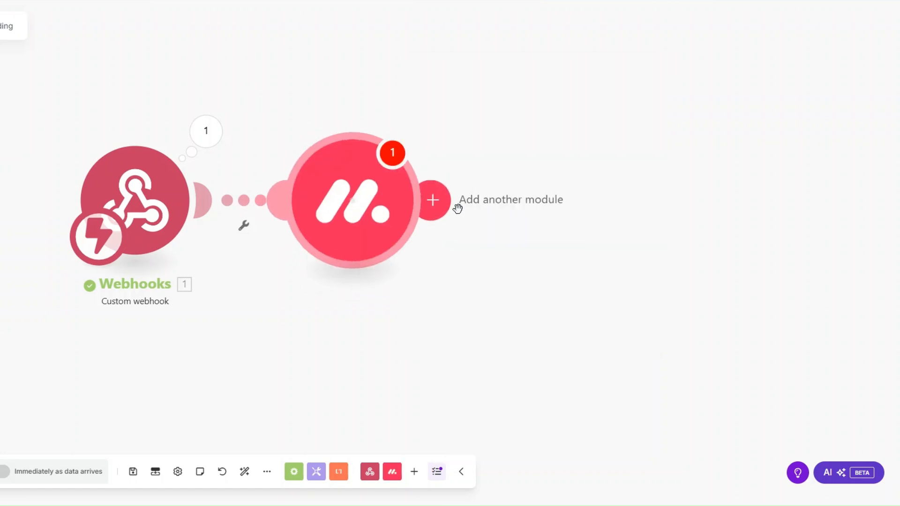
pyautogui.click(373, 132)
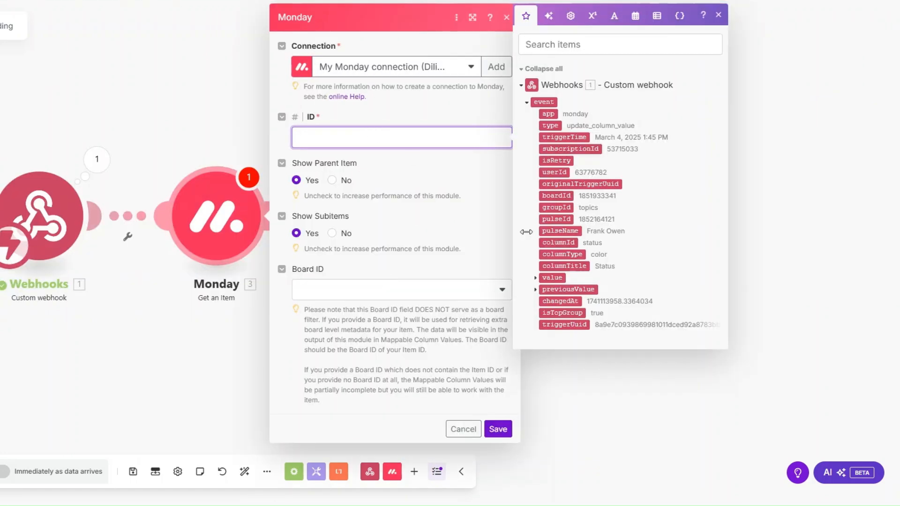
pyautogui.click(555, 219)
pyautogui.click(409, 286)
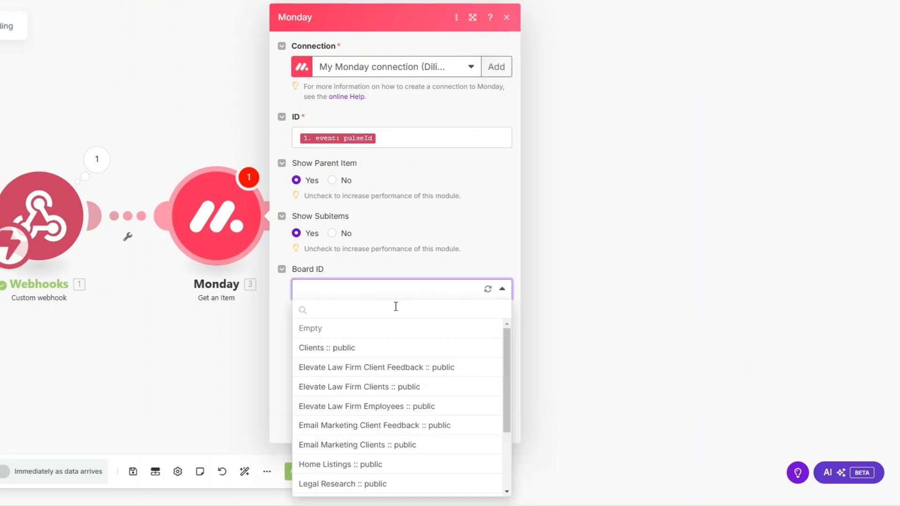
pyautogui.click(376, 445)
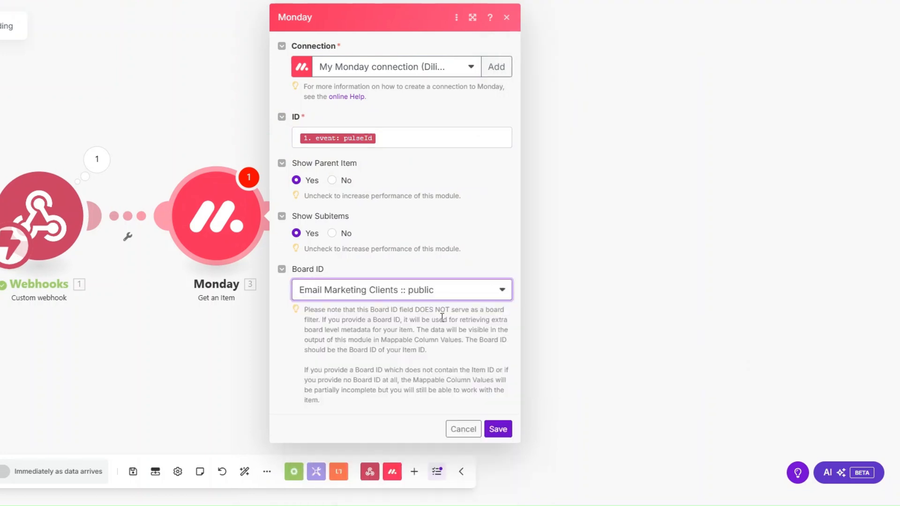
pyautogui.click(497, 428)
# Step: Run the Monday module alone with the copied pulseId and review the returned email and column values
pyautogui.rightClick(217, 227)
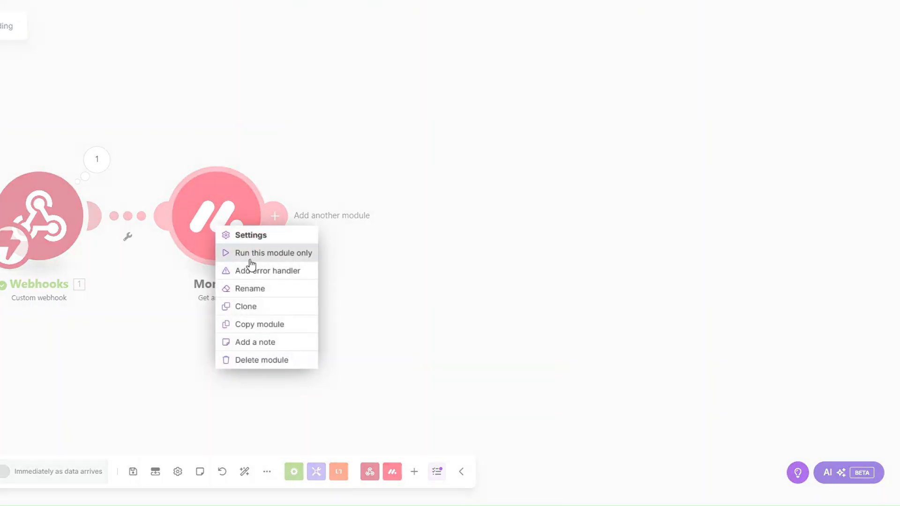
pyautogui.click(252, 254)
pyautogui.click(337, 279)
pyautogui.hotkey('ctrl', 'v')
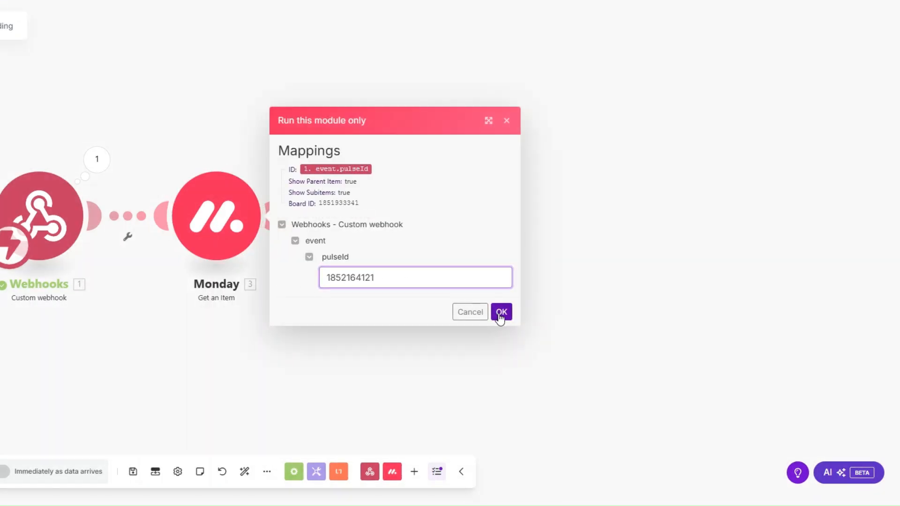
pyautogui.click(501, 312)
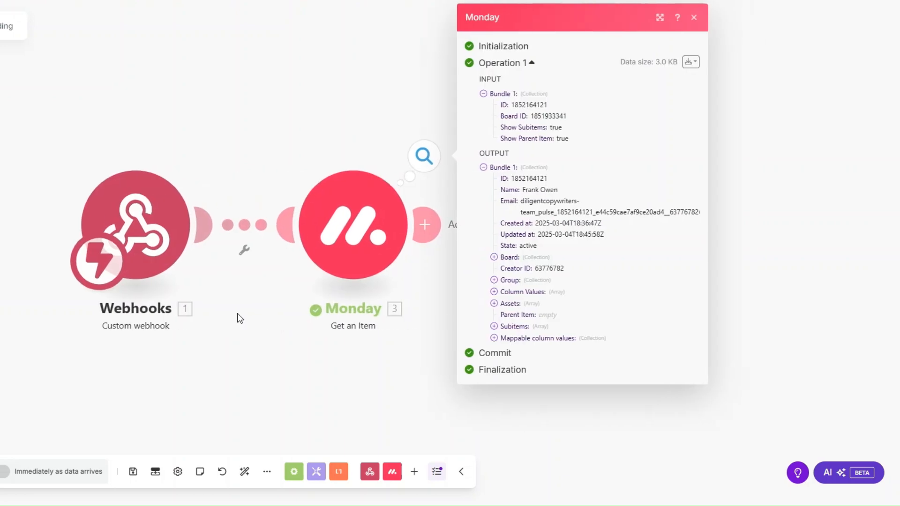
pyautogui.click(494, 338)
pyautogui.click(505, 376)
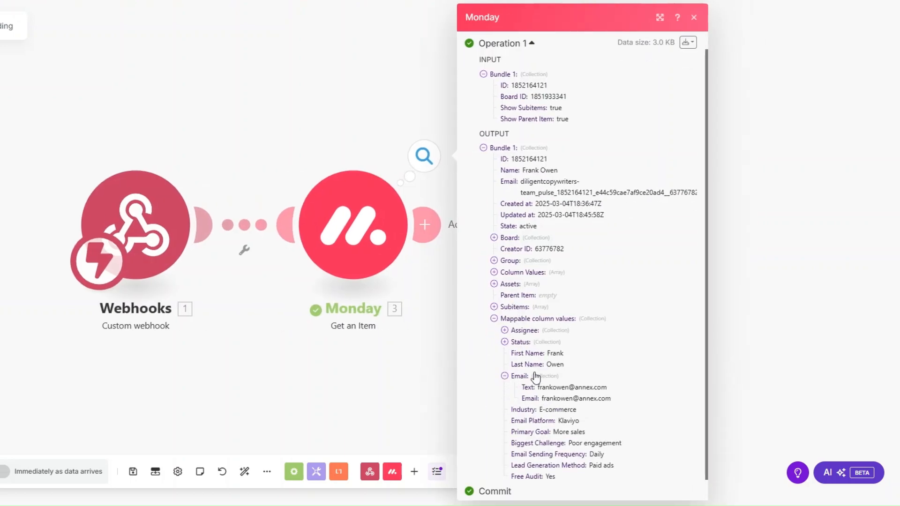
pyautogui.moveTo(538, 388); pyautogui.dragTo(589, 399)
pyautogui.moveTo(541, 412); pyautogui.dragTo(553, 477)
pyautogui.click(219, 322)
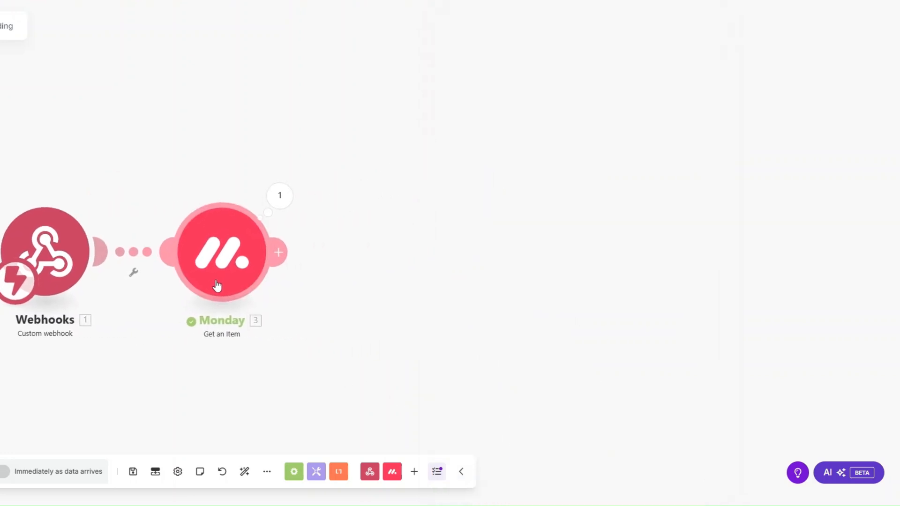
# Step: Add a Calendly Create a Scheduling Link module with Maximum Event Count 1 and an event type
pyautogui.moveTo(120, 287); pyautogui.dragTo(103, 293)
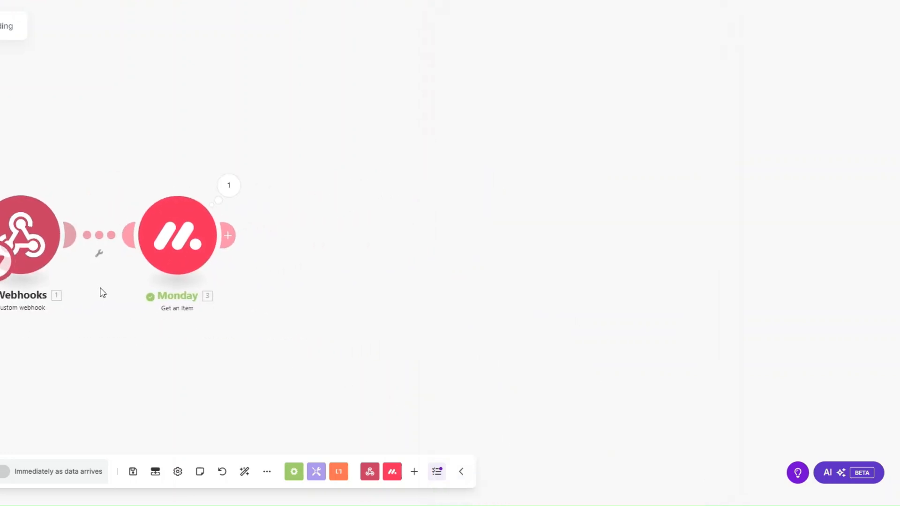
pyautogui.click(238, 236)
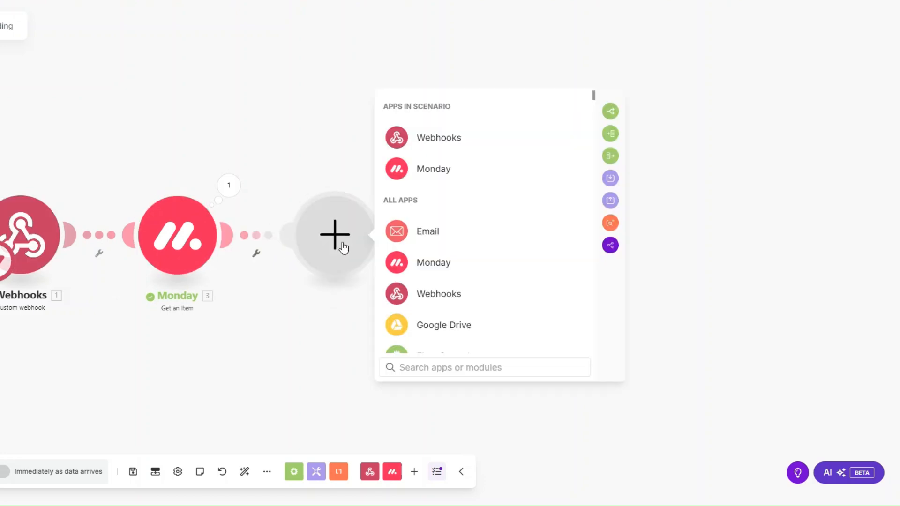
pyautogui.scroll(-5, 450, 243)
pyautogui.click(439, 305)
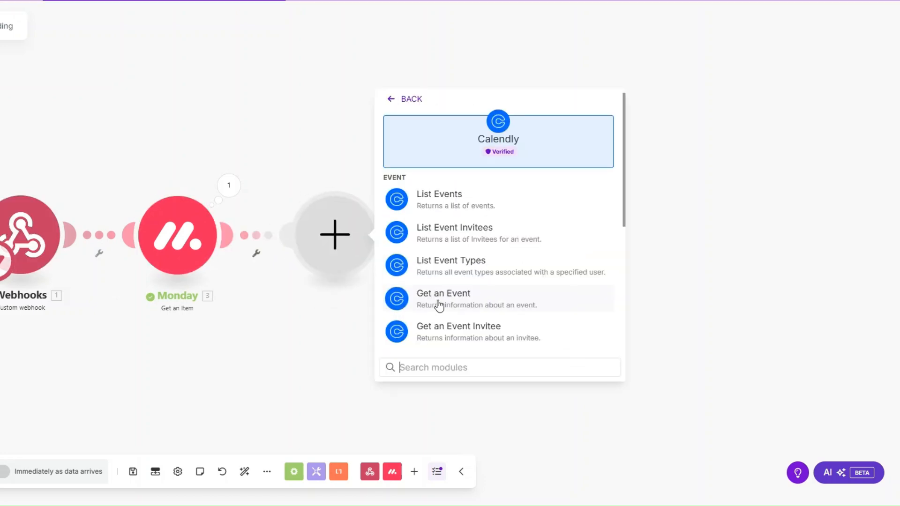
pyautogui.scroll(-3, 438, 305)
pyautogui.click(272, 319)
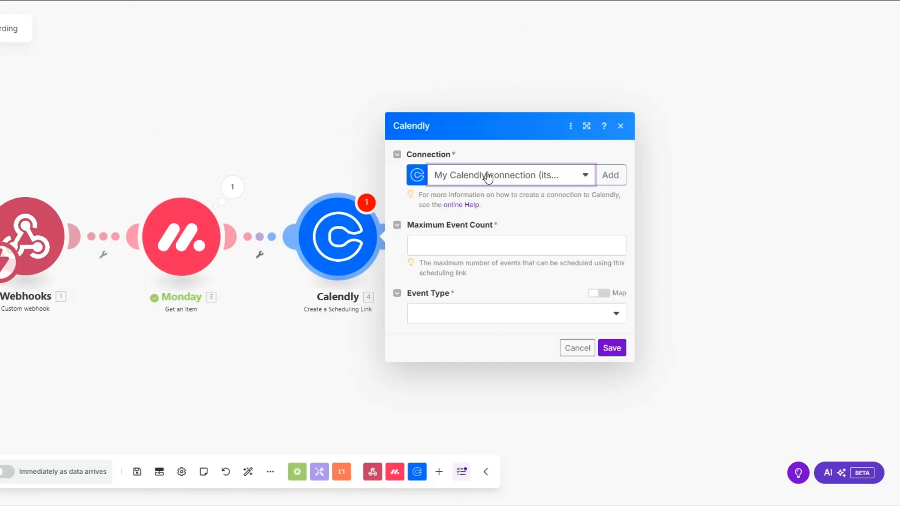
pyautogui.click(471, 239)
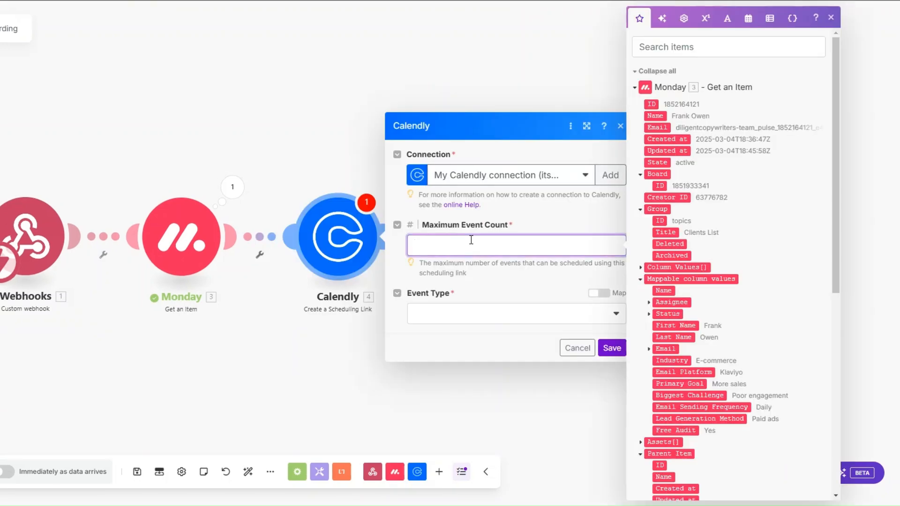
pyautogui.click(462, 313)
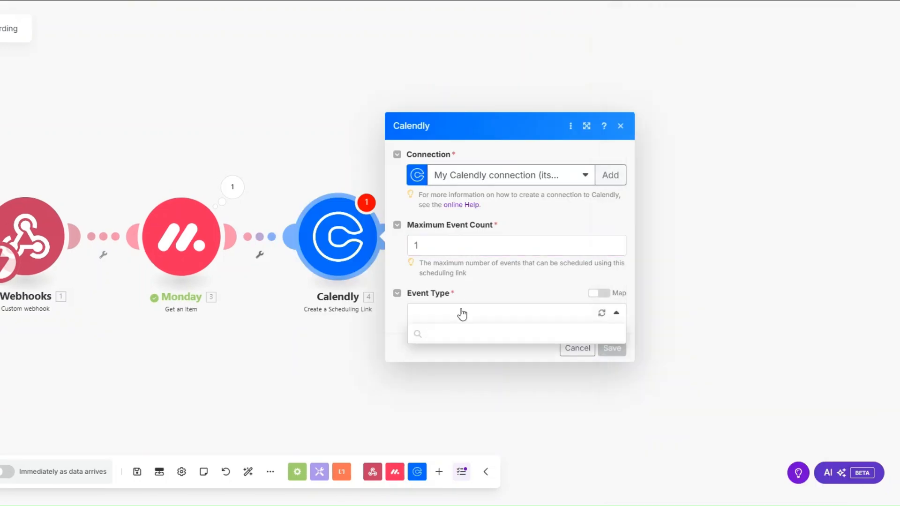
pyautogui.press('Escape')
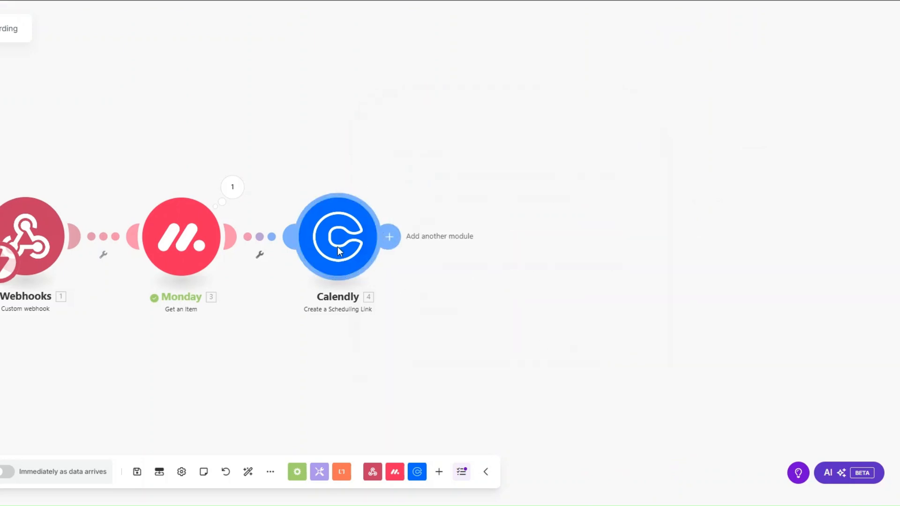
# Step: Rename the Calendly module to 'Onboarding Call'
pyautogui.rightClick(339, 248)
pyautogui.click(364, 312)
pyautogui.write('Onboarding Call')
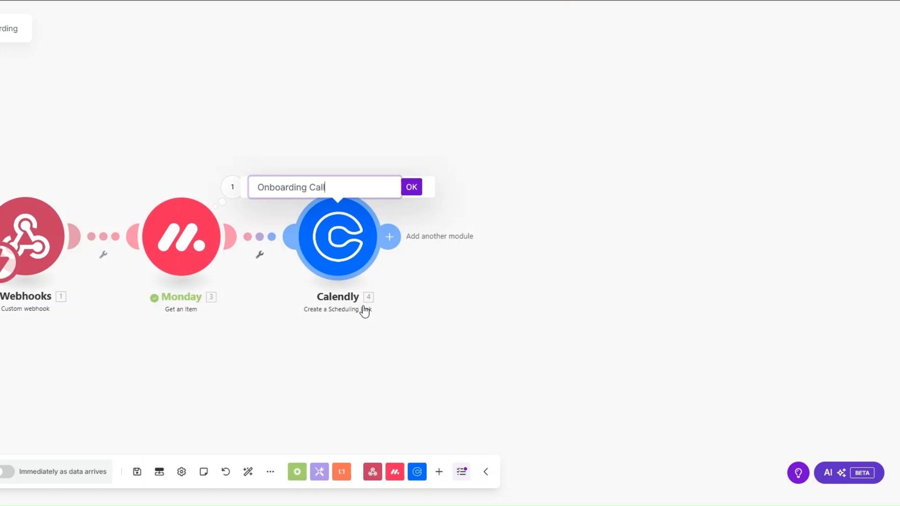
pyautogui.click(412, 187)
pyautogui.scroll(-3, 218, 378)
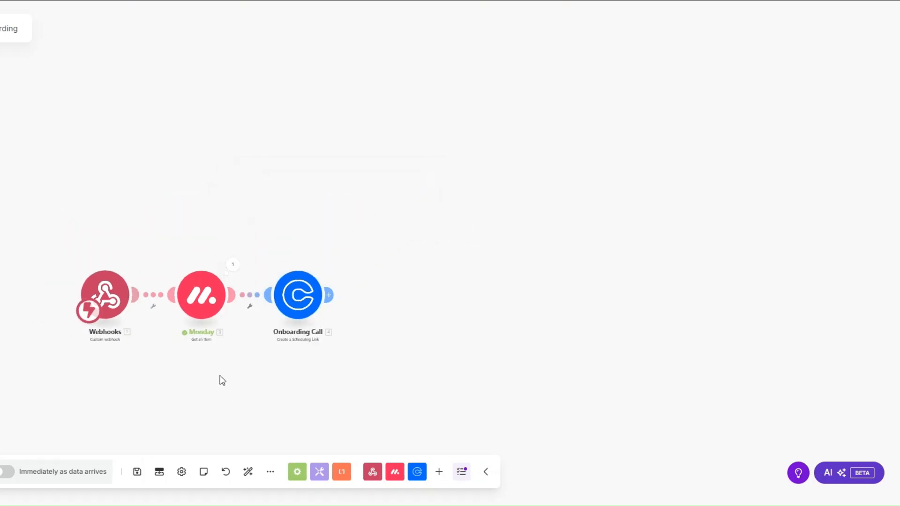
pyautogui.scroll(2, 202, 392)
pyautogui.moveTo(153, 349); pyautogui.dragTo(60, 335)
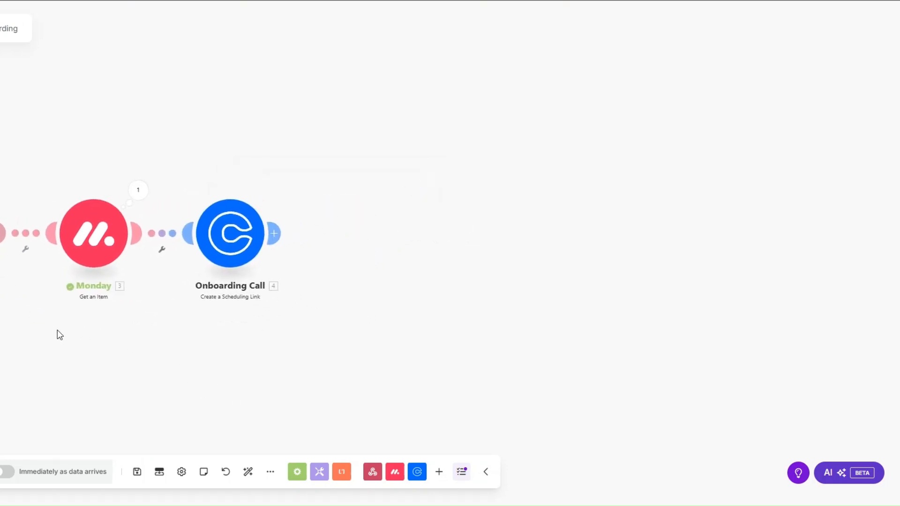
# Step: Add a PandaDoc Create a Document module, dismissing the new-connection form unsaved
pyautogui.click(277, 233)
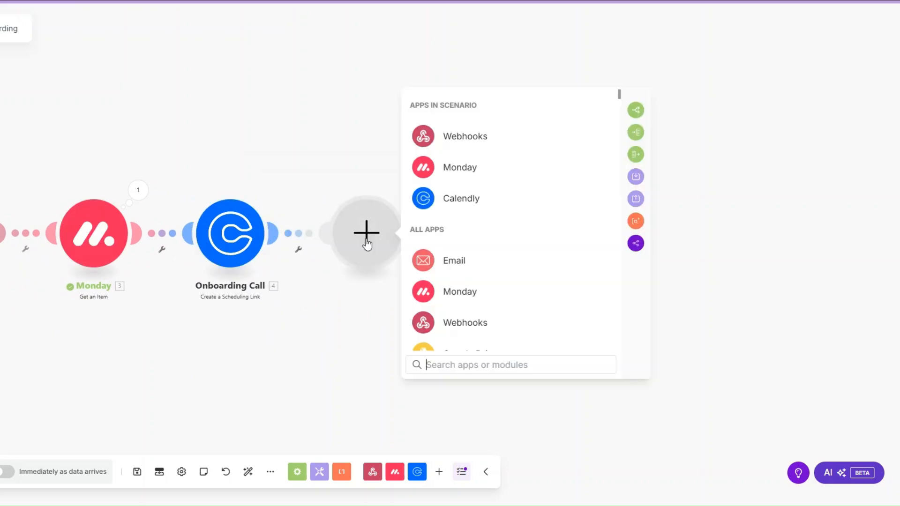
pyautogui.scroll(-5, 455, 258)
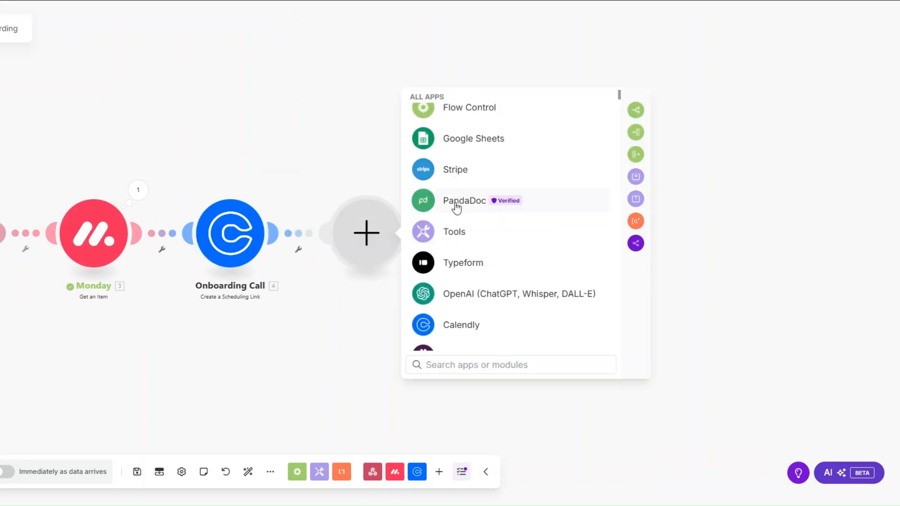
pyautogui.click(456, 202)
pyautogui.click(475, 263)
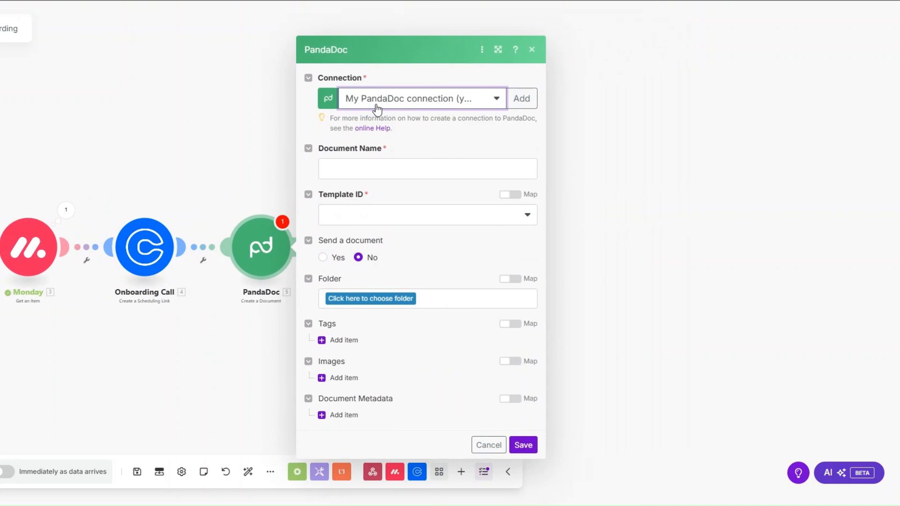
pyautogui.click(521, 98)
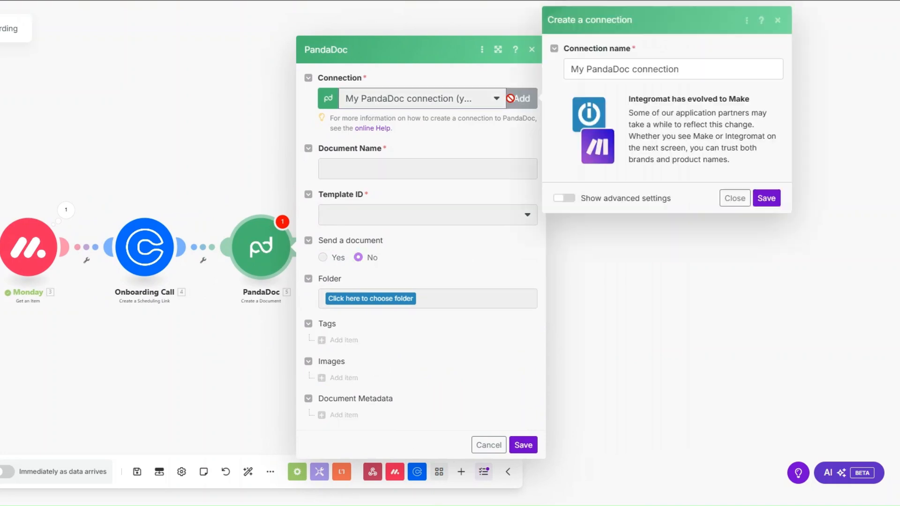
pyautogui.moveTo(680, 70); pyautogui.dragTo(569, 70)
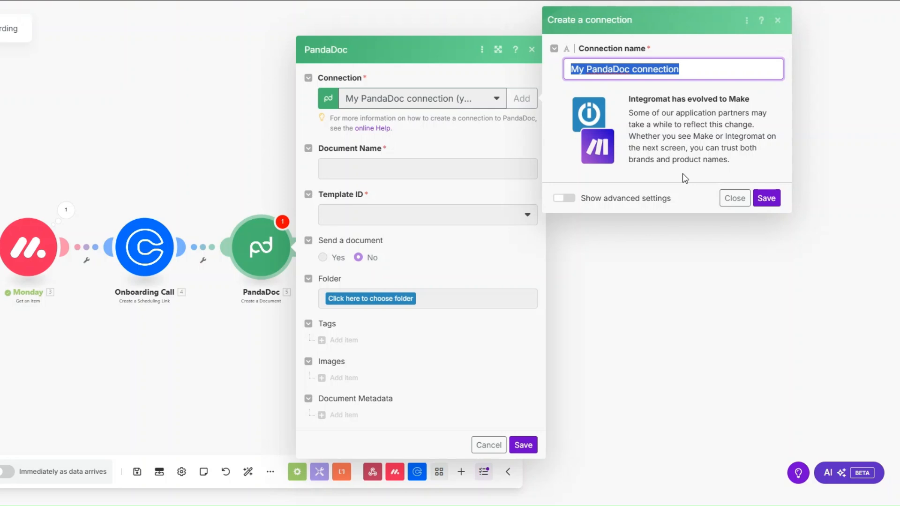
pyautogui.click(735, 198)
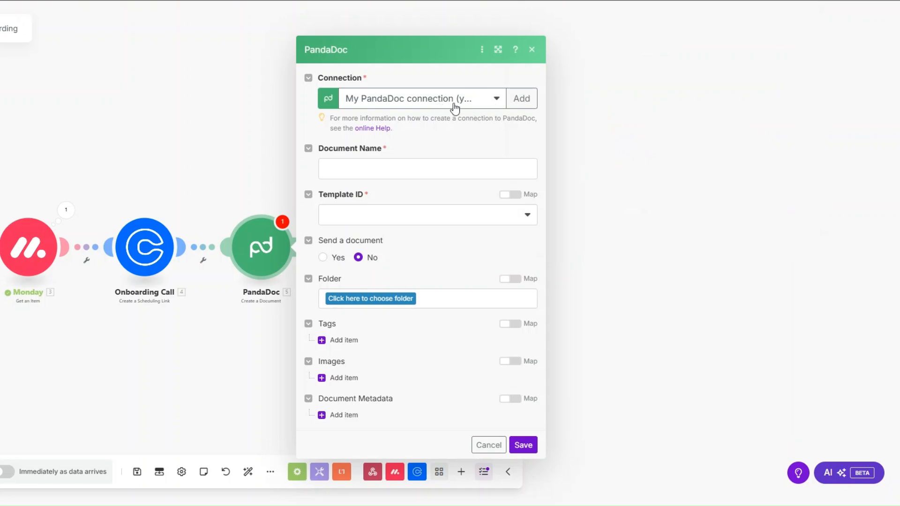
# Step: Set Document Name to the mapped First Name followed by 's Contract
pyautogui.click(416, 176)
pyautogui.scroll(-5, 707, 297)
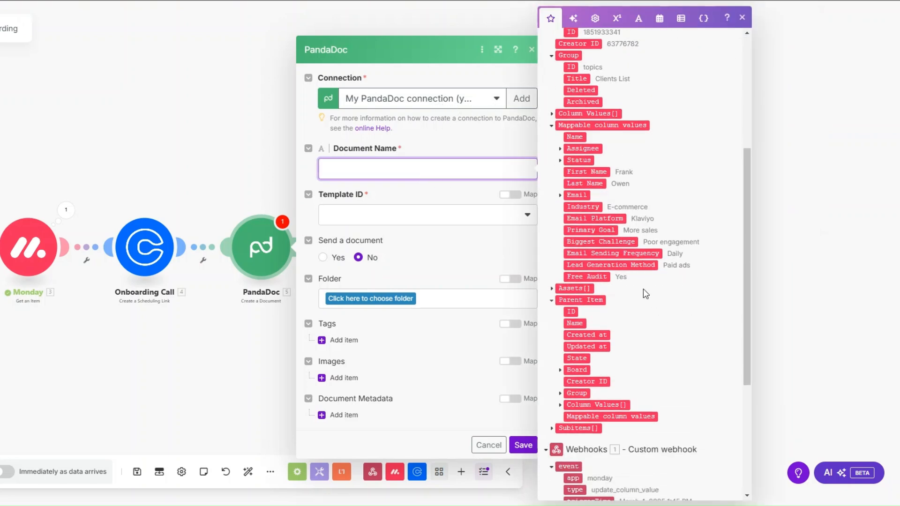
pyautogui.click(594, 169)
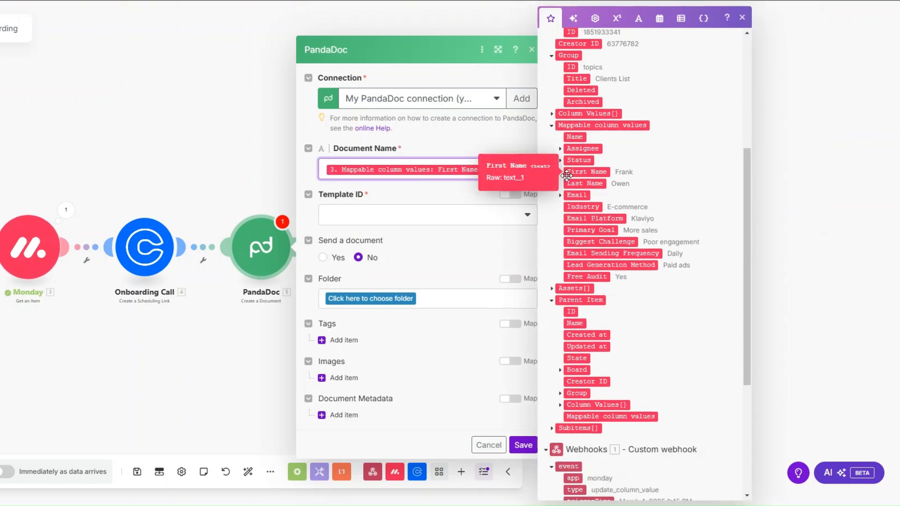
pyautogui.write("'s Contra")
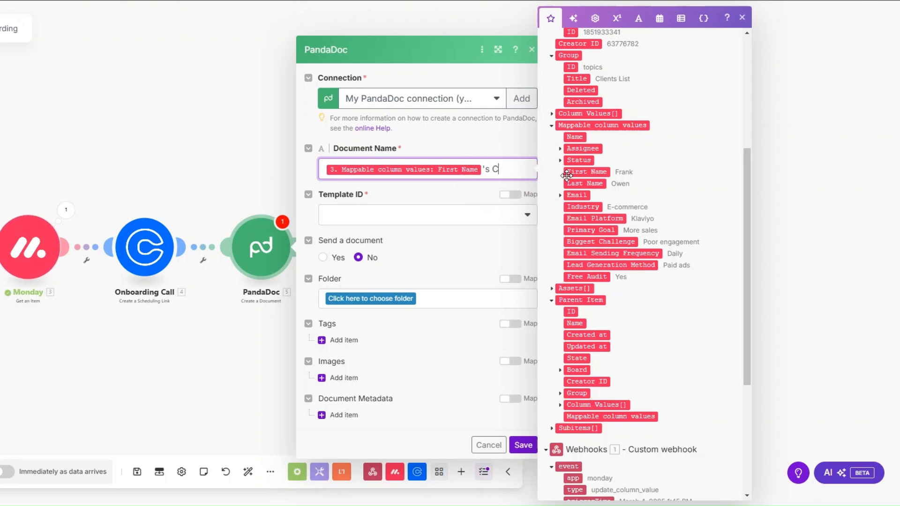
pyautogui.write('ct')
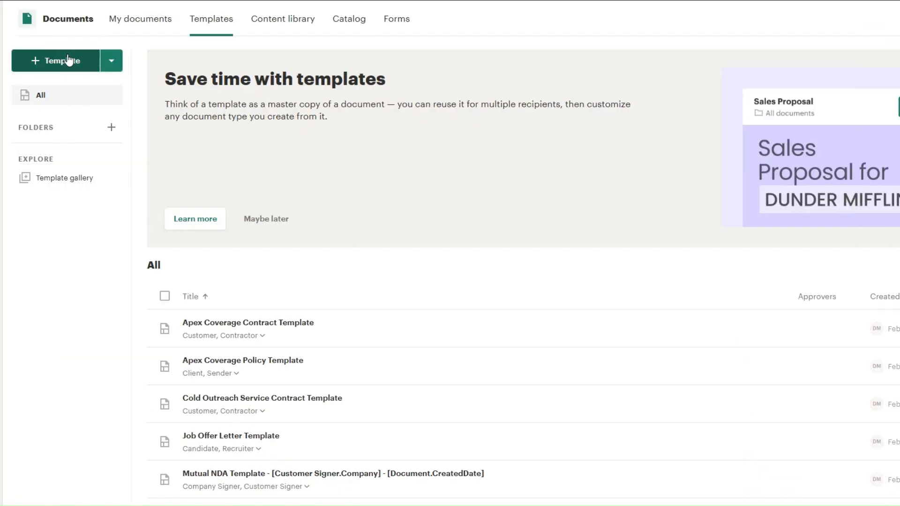
# Step: Create a new template from the Service Contract Template found by searching 'cont'
pyautogui.click(70, 60)
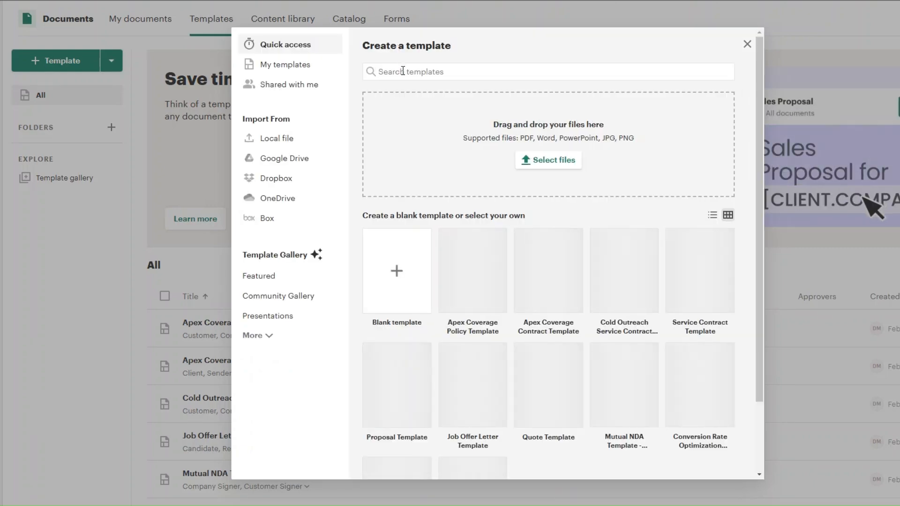
pyautogui.write('contract')
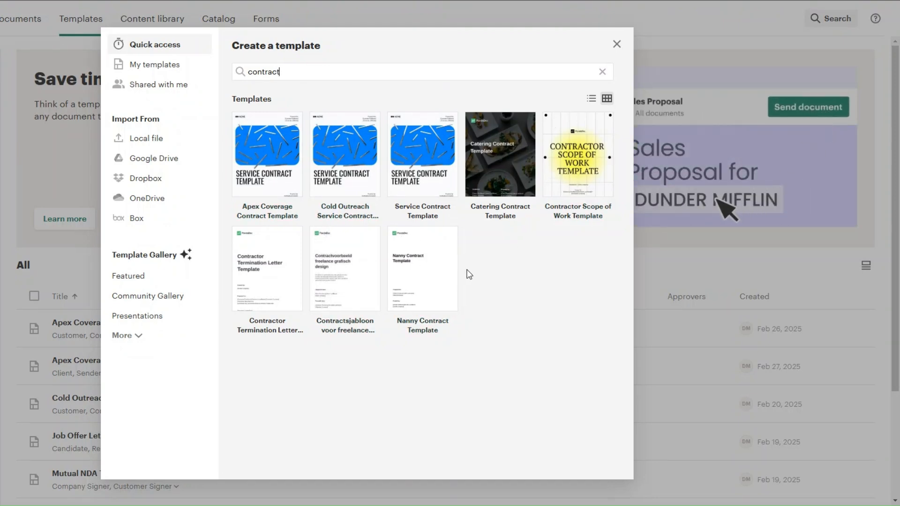
pyautogui.click(422, 160)
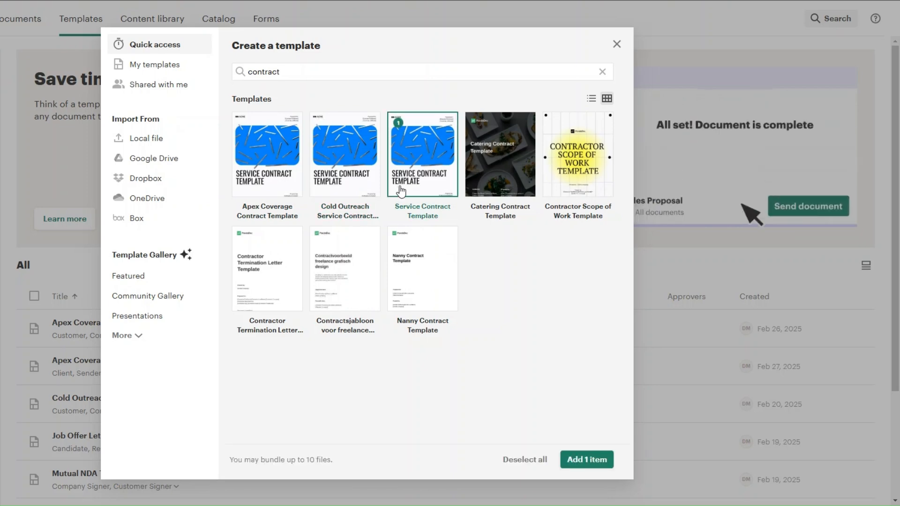
pyautogui.click(595, 464)
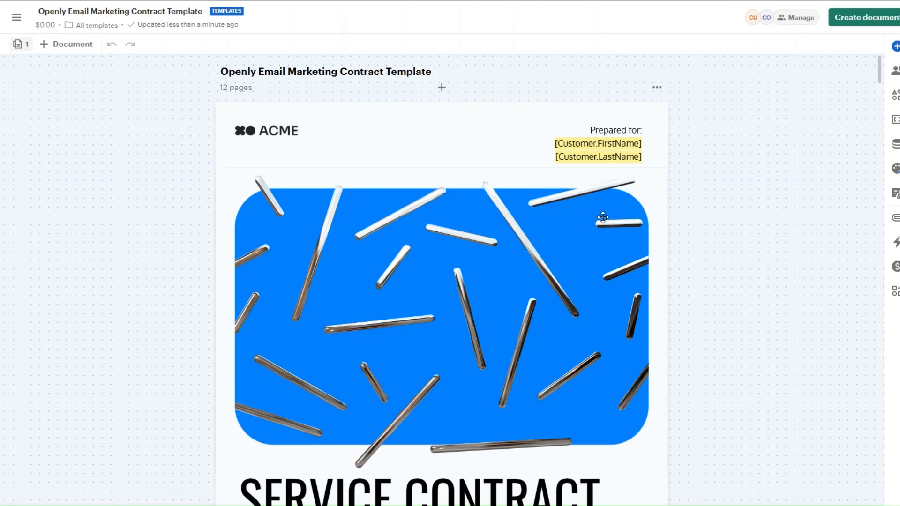
# Step: Scroll through the contract template to review it, then return to the top
pyautogui.scroll(-10, 670, 239)
pyautogui.scroll(-15, 670, 239)
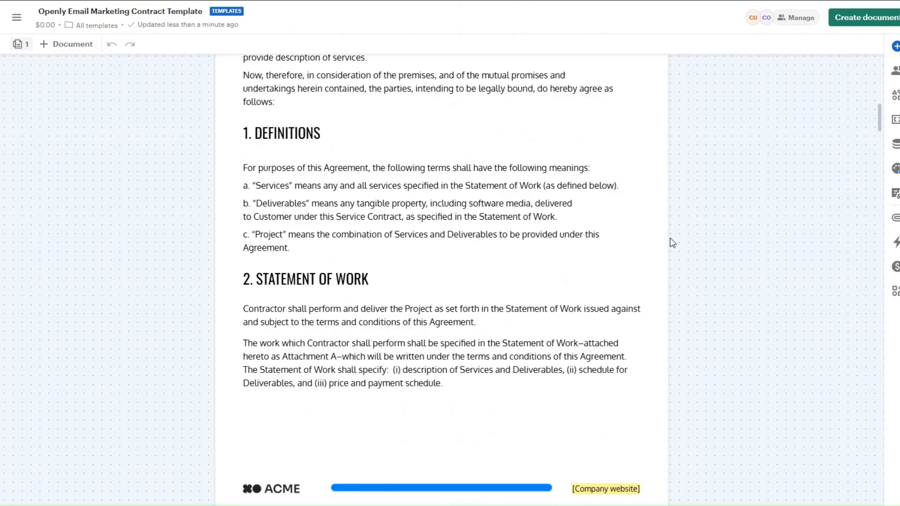
pyautogui.scroll(-15, 671, 243)
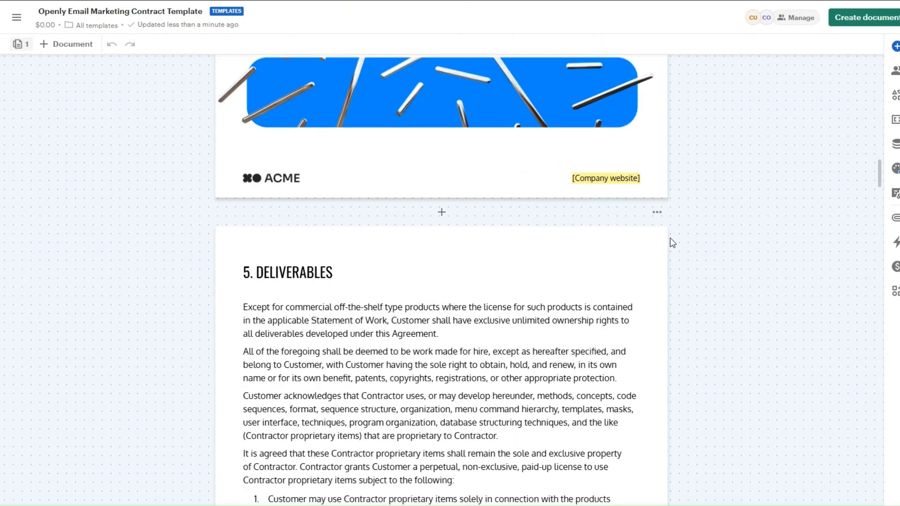
pyautogui.scroll(-15, 670, 242)
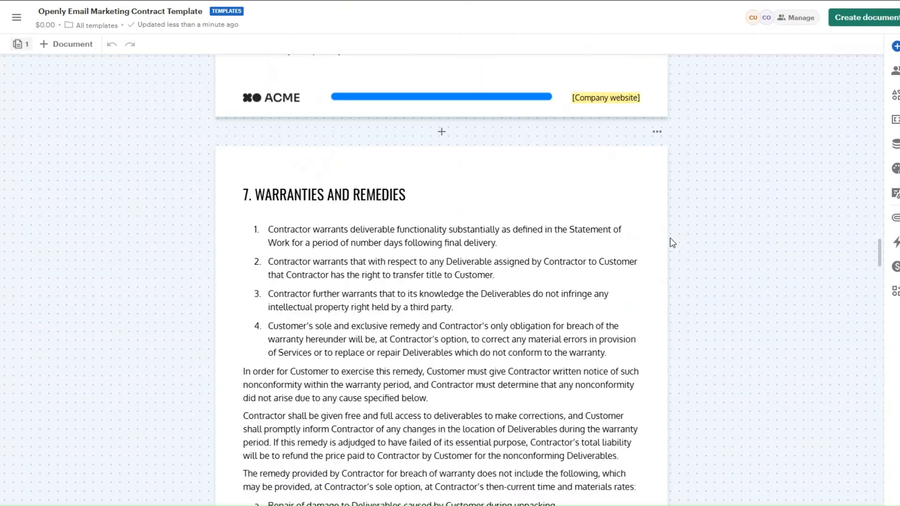
pyautogui.scroll(-15, 670, 243)
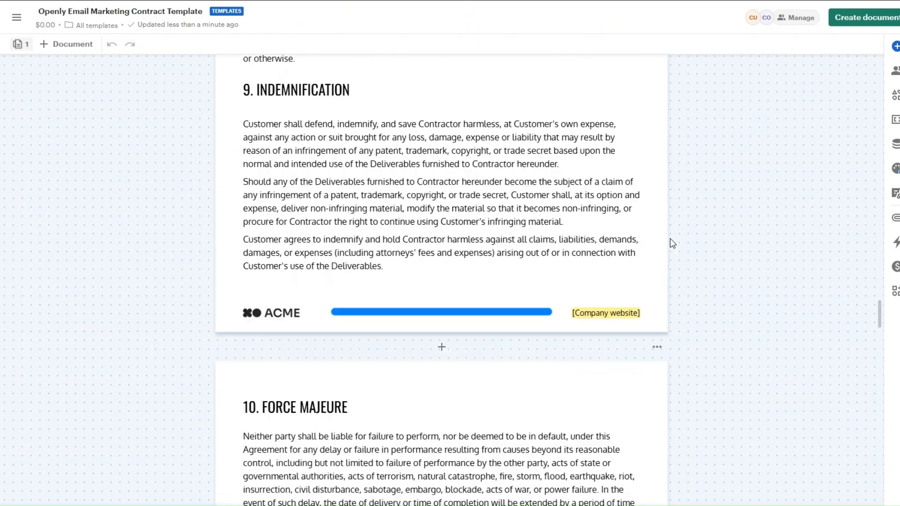
pyautogui.scroll(-15, 671, 242)
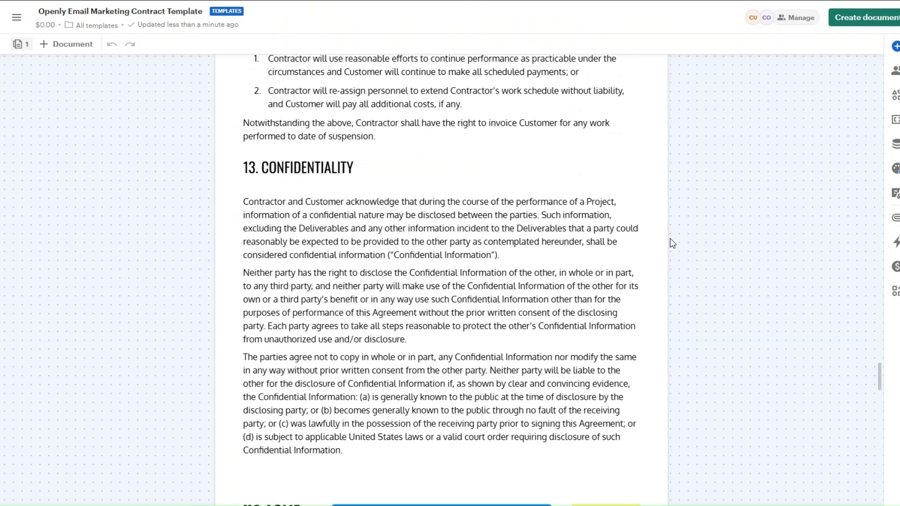
pyautogui.scroll(-15, 671, 242)
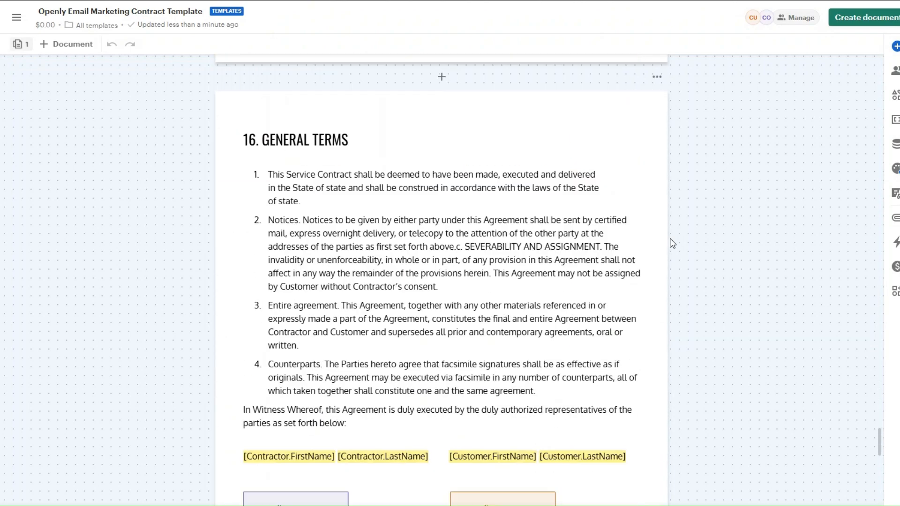
pyautogui.scroll(-2, 670, 238)
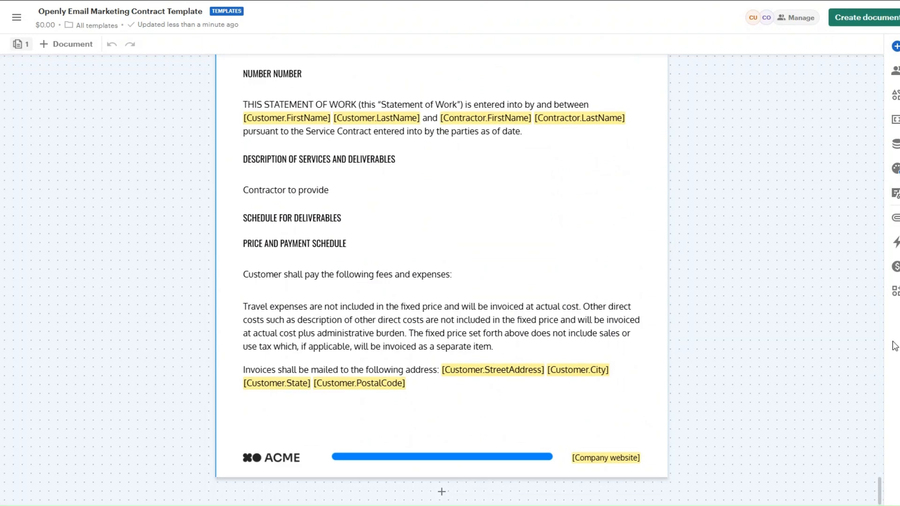
pyautogui.press('Home')
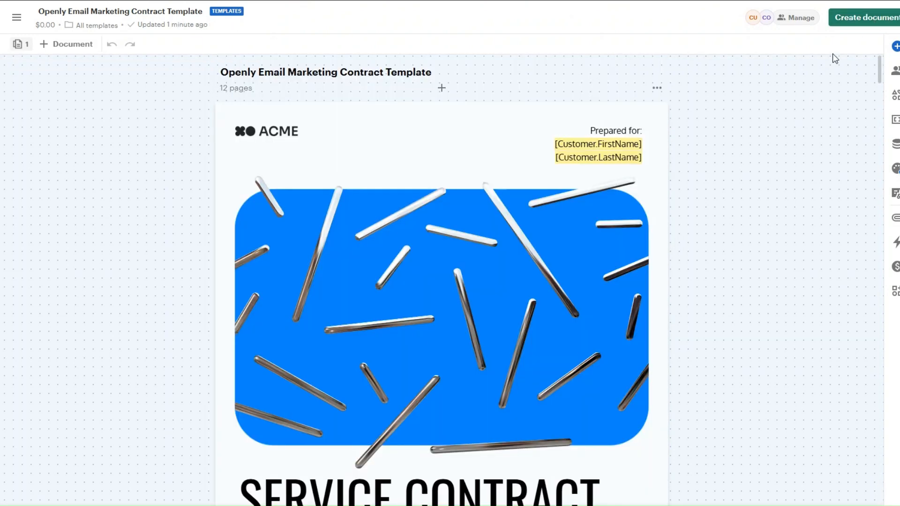
# Step: Create a document from the template, keeping the default name and customer recipient
pyautogui.click(862, 20)
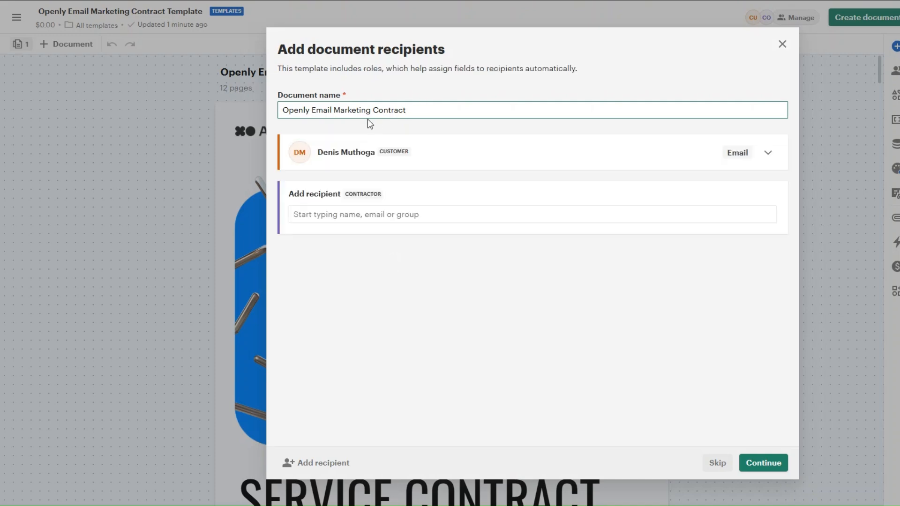
pyautogui.click(763, 464)
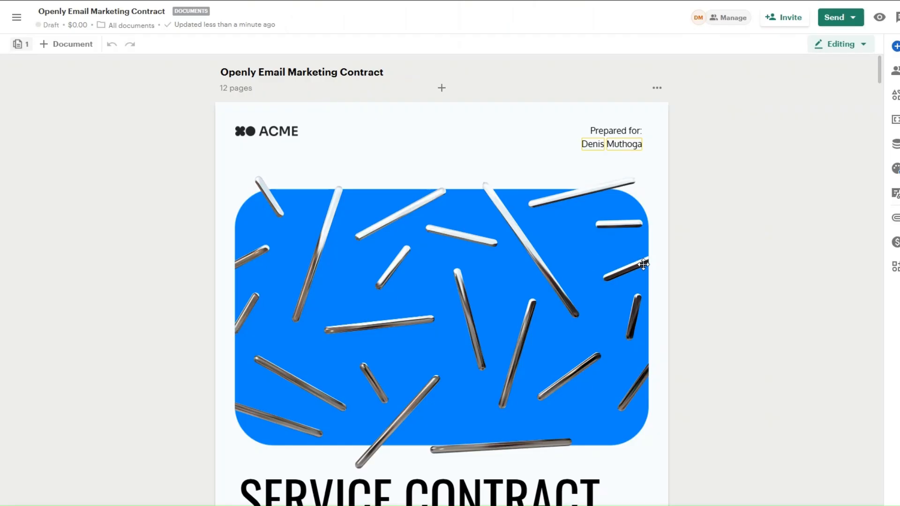
pyautogui.scroll(-15, 643, 265)
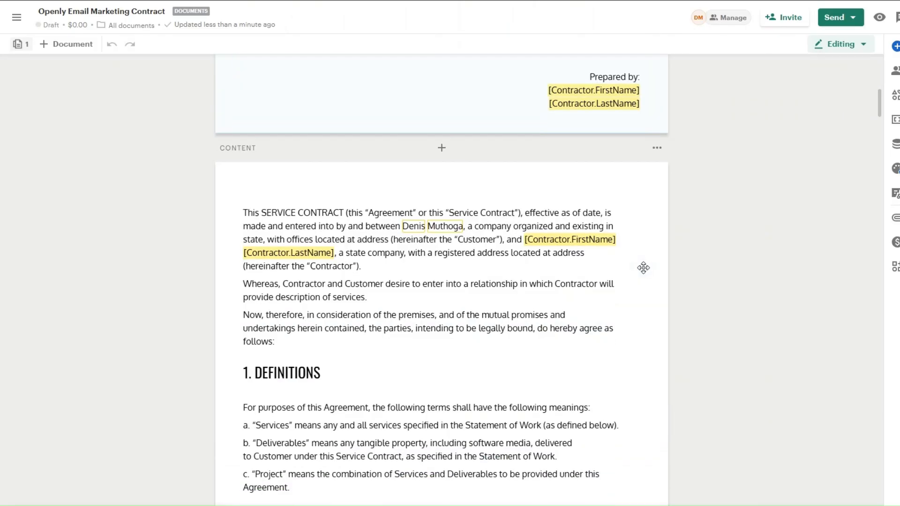
pyautogui.scroll(15, 646, 273)
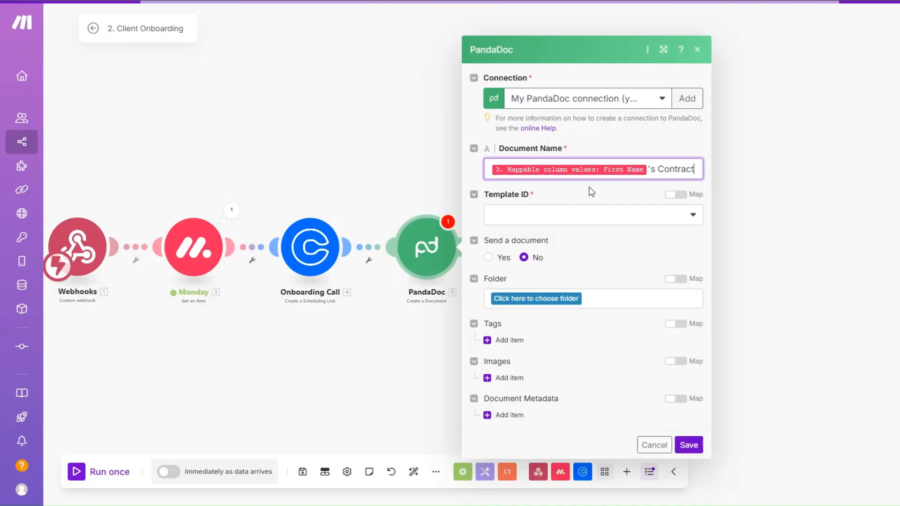
# Step: Set the PandaDoc Template ID to Openly Email Marketing Contract Template and save the module
pyautogui.click(582, 226)
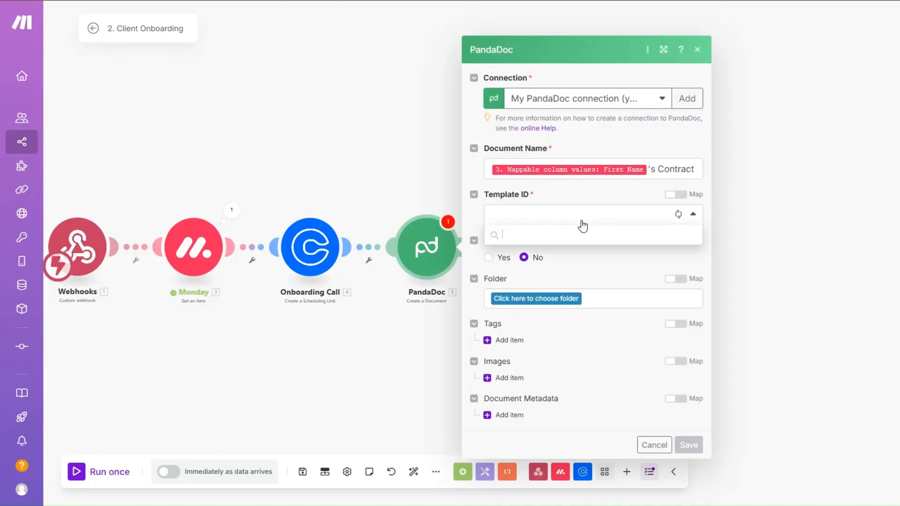
pyautogui.click(582, 233)
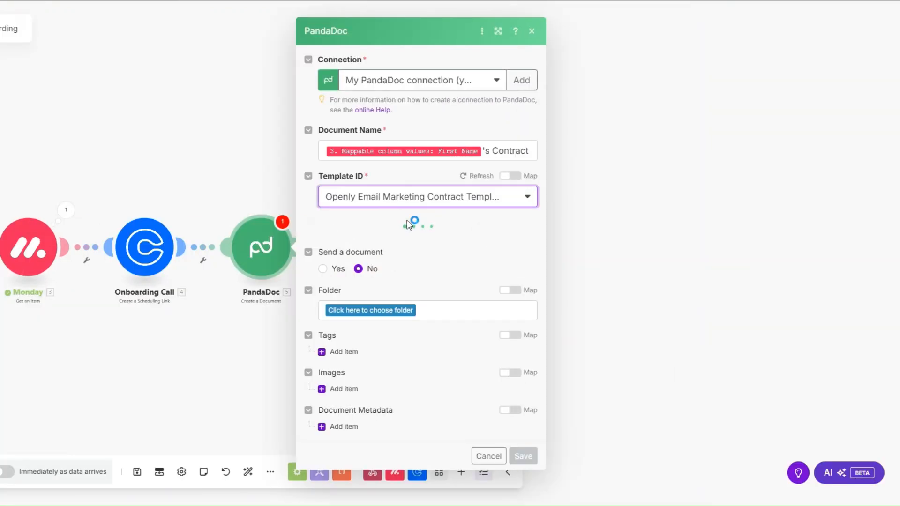
pyautogui.scroll(-3, 407, 220)
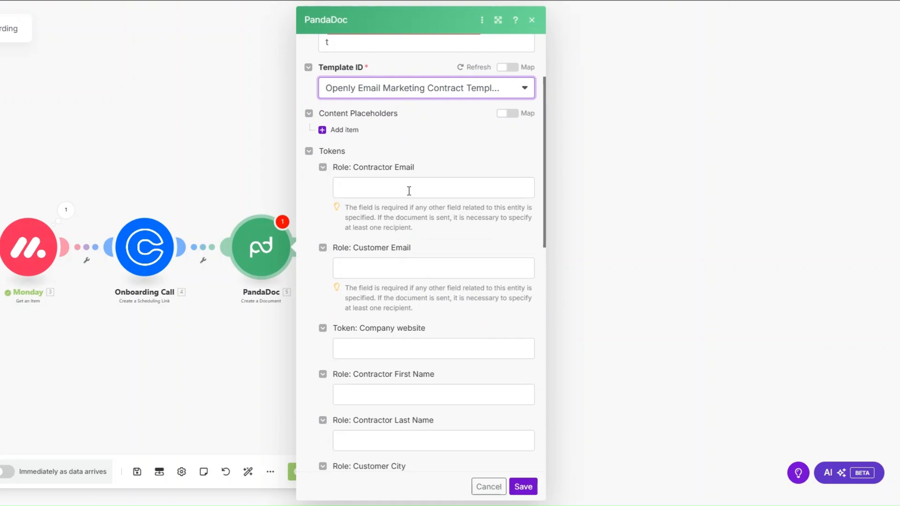
pyautogui.scroll(-2, 409, 190)
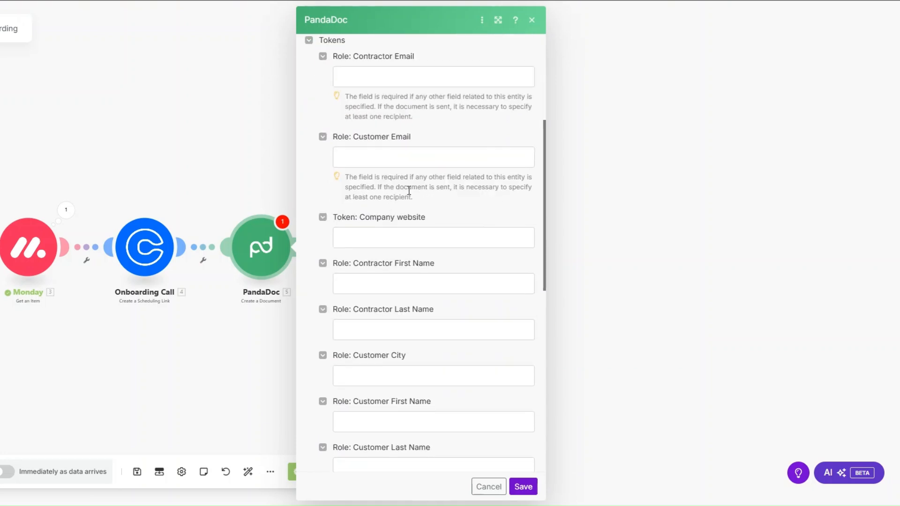
pyautogui.click(409, 154)
pyautogui.scroll(-5, 591, 268)
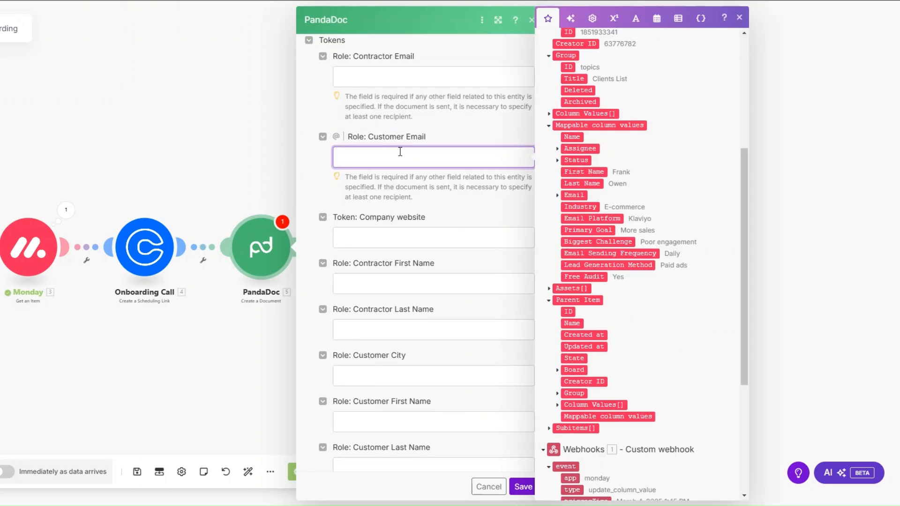
pyautogui.click(557, 195)
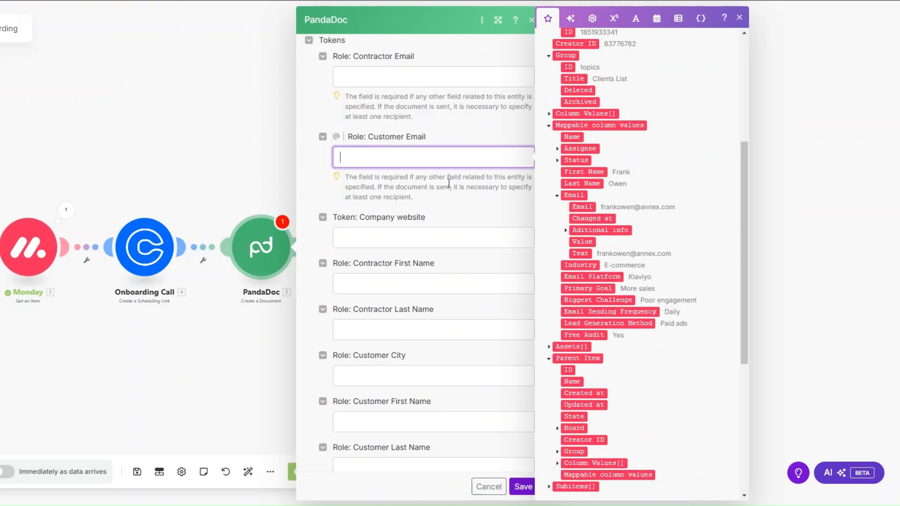
pyautogui.scroll(-2, 438, 281)
pyautogui.scroll(-6, 440, 211)
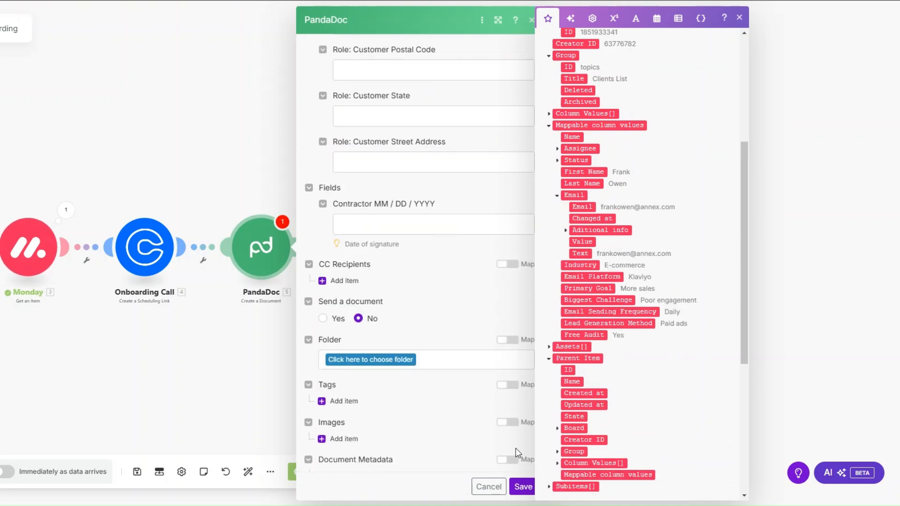
pyautogui.click(522, 487)
# Step: Rename the PandaDoc module to 'Create Contract'
pyautogui.rightClick(261, 257)
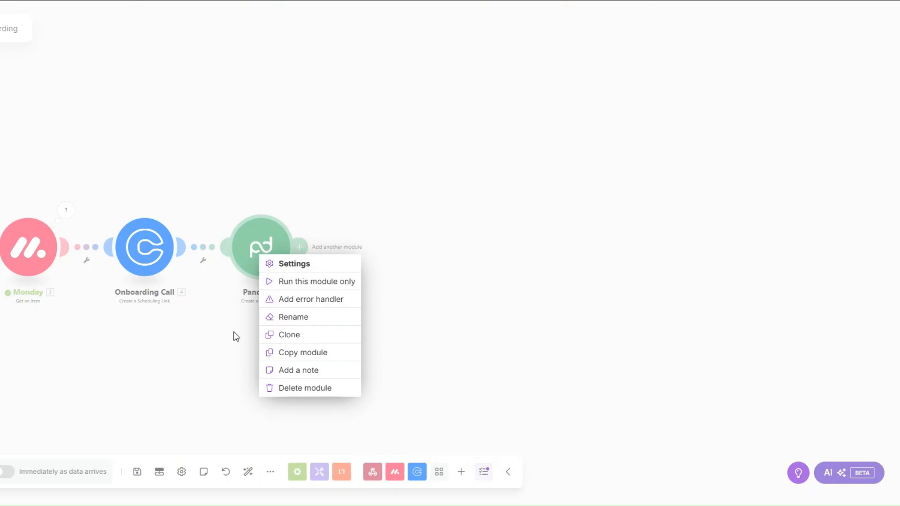
pyautogui.click(288, 318)
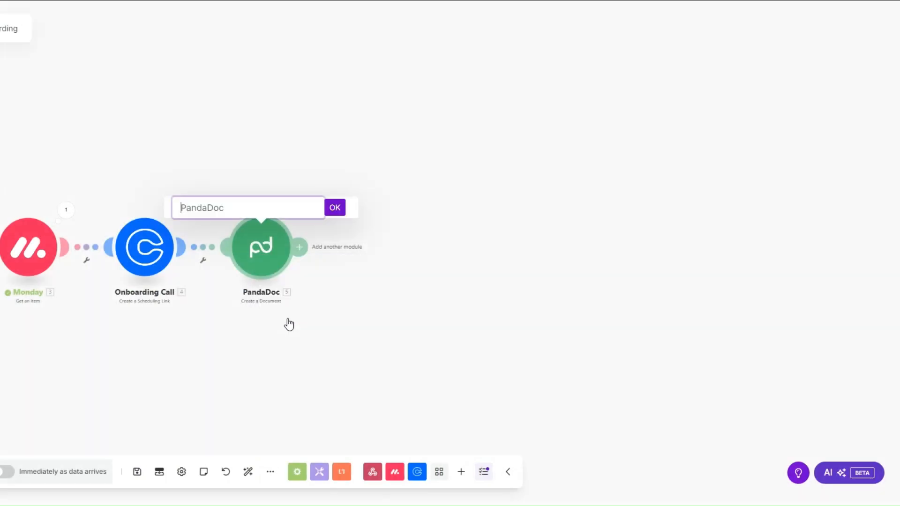
pyautogui.write('Create Contract')
pyautogui.click(335, 207)
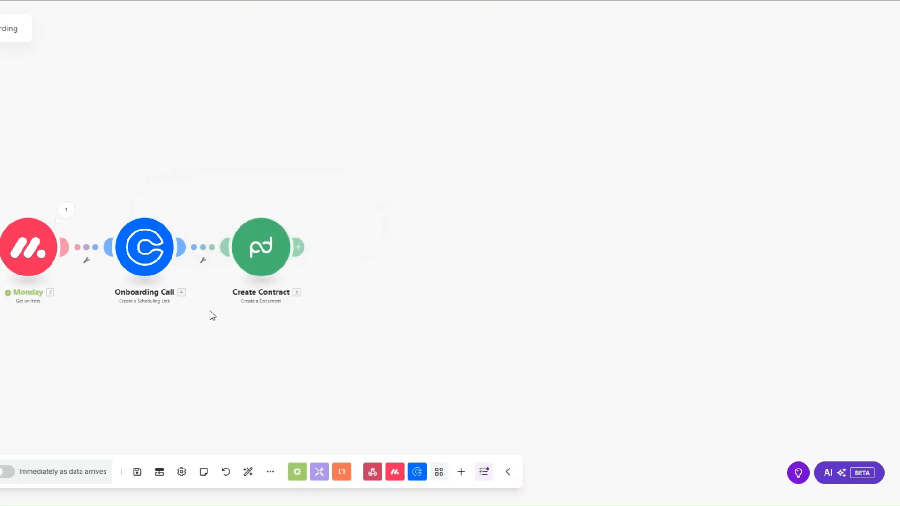
# Step: Test-run only the Create Contract module with a sample first name
pyautogui.moveTo(151, 326); pyautogui.dragTo(239, 311)
pyautogui.rightClick(345, 240)
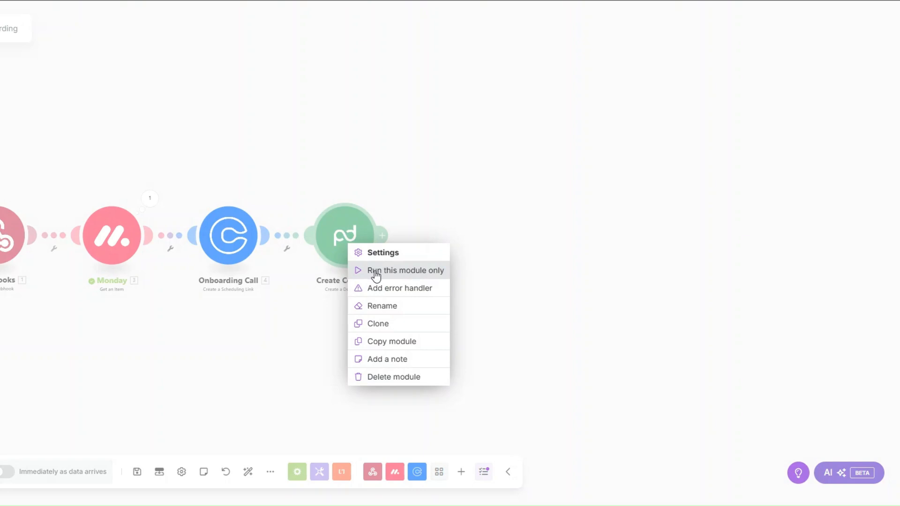
pyautogui.click(375, 271)
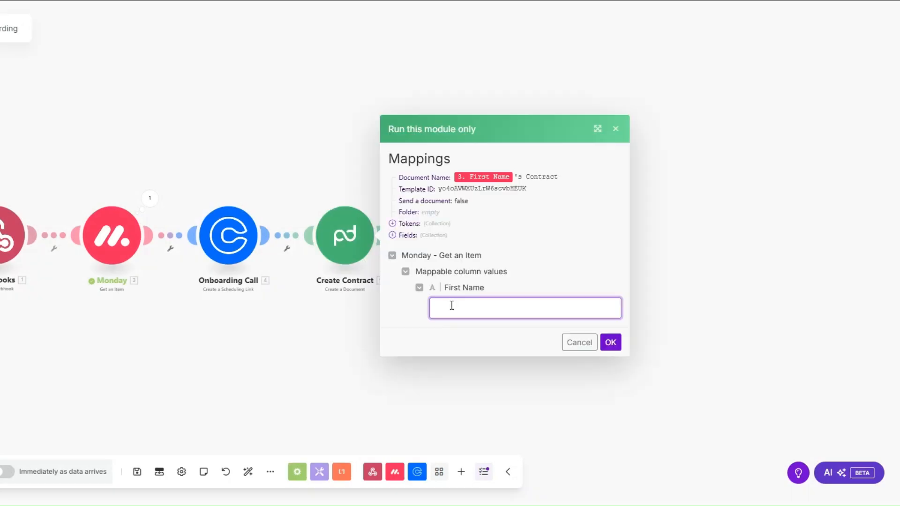
pyautogui.write('Esther')
pyautogui.click(611, 342)
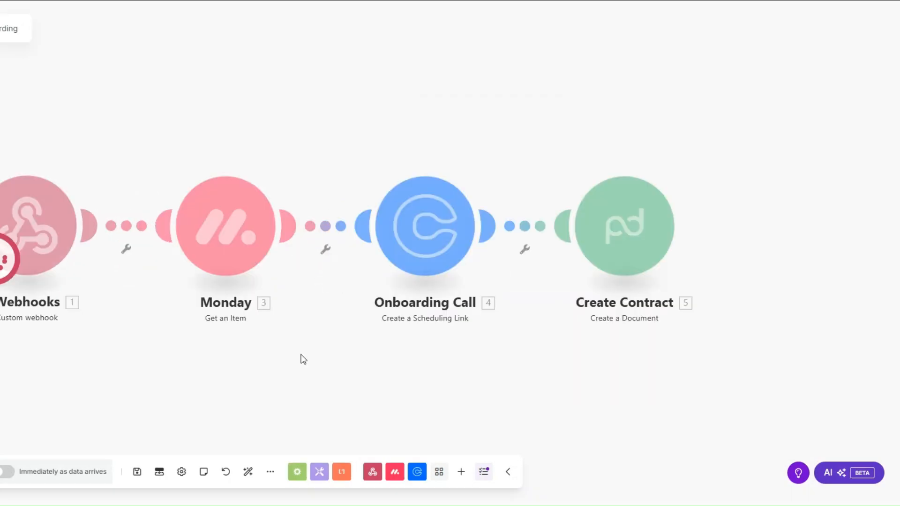
# Step: Check the generated contract's name in the run output, then close the output details
pyautogui.moveTo(233, 359); pyautogui.dragTo(80, 337)
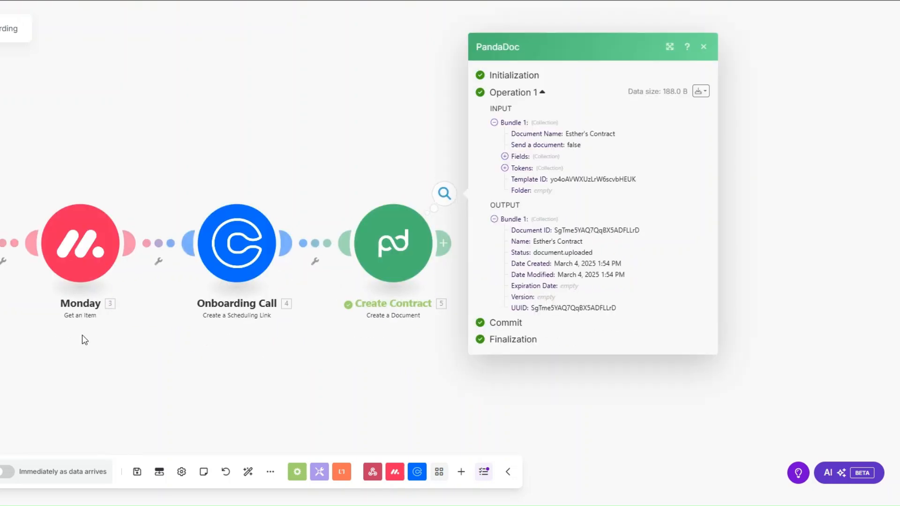
pyautogui.moveTo(531, 241); pyautogui.dragTo(640, 229)
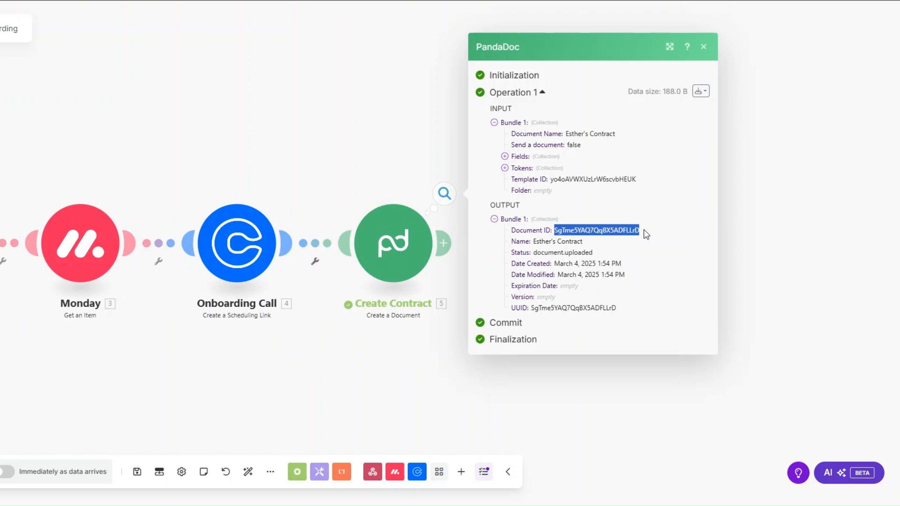
pyautogui.click(459, 253)
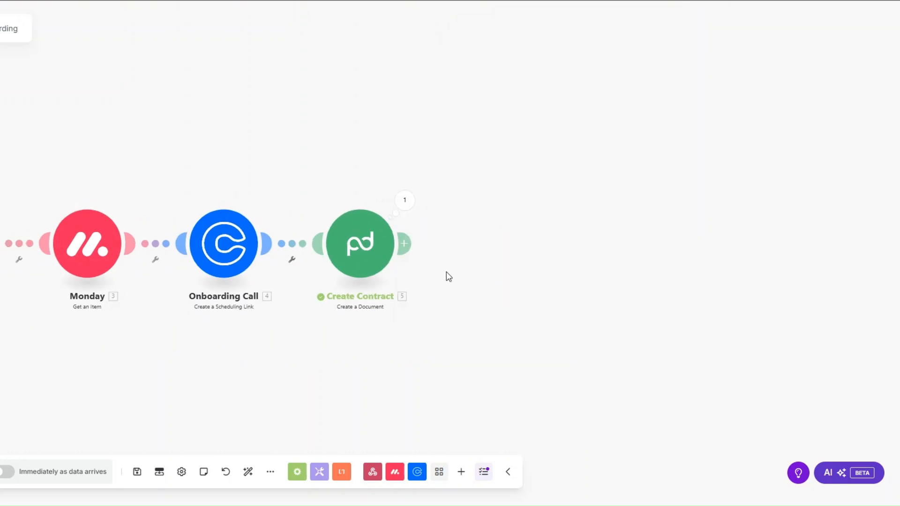
# Step: Add a PandaDoc Download a Document step mapped to 5. Document ID and save it
pyautogui.click(403, 243)
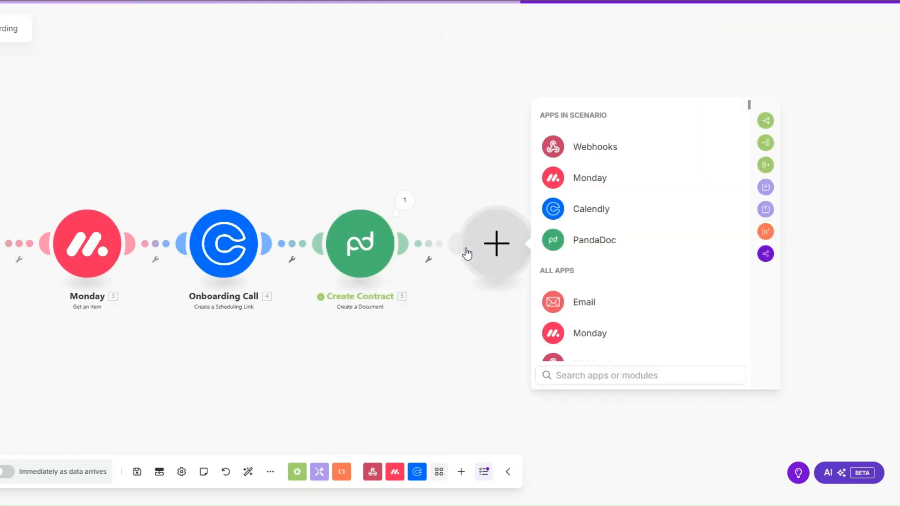
pyautogui.click(594, 239)
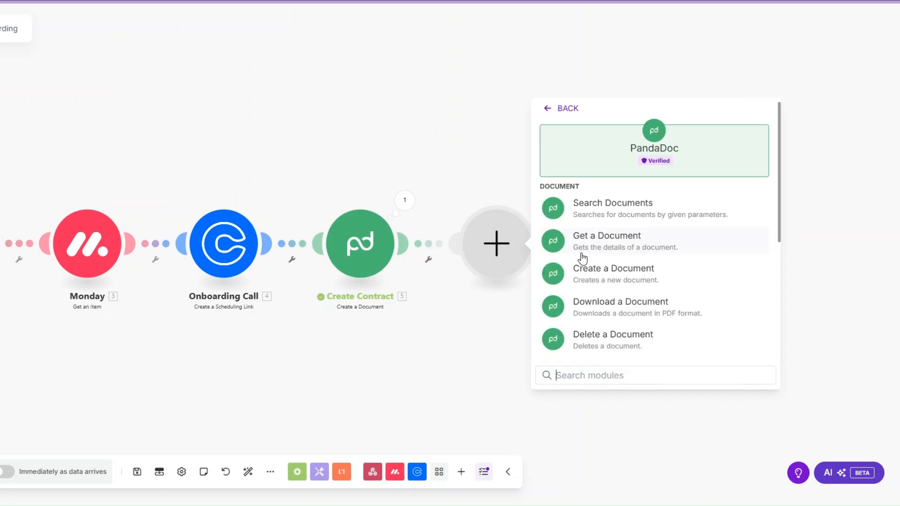
pyautogui.click(582, 296)
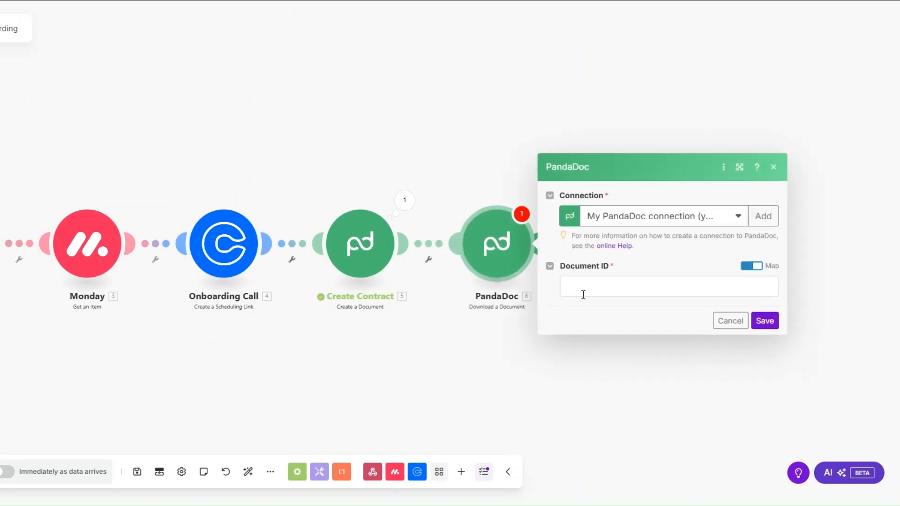
pyautogui.click(583, 294)
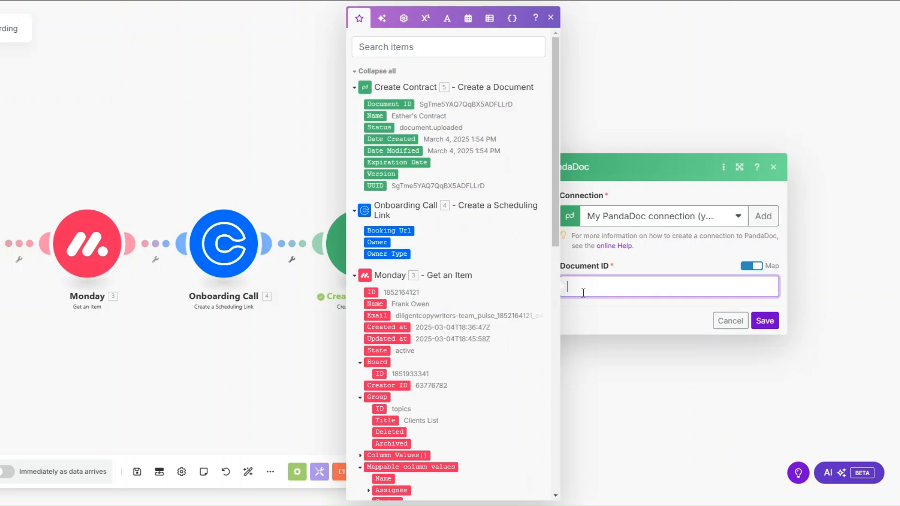
pyautogui.click(390, 104)
pyautogui.click(765, 322)
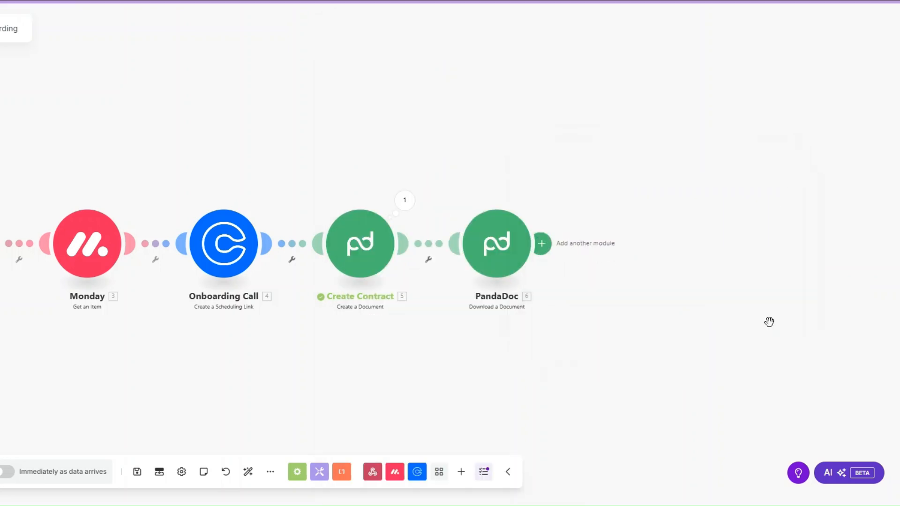
# Step: Rename the download module to 'Download Contract'
pyautogui.rightClick(490, 255)
pyautogui.click(521, 315)
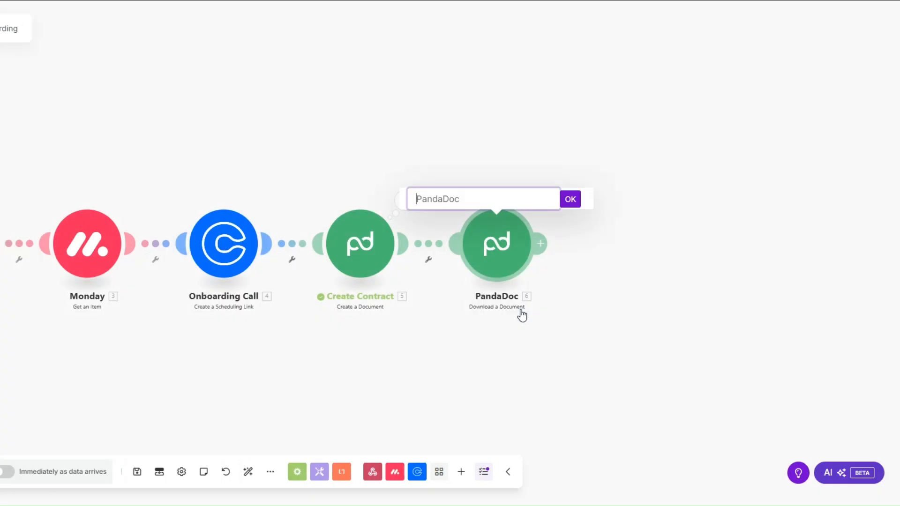
pyautogui.write('Download Contract')
# Step: Confirm the Download Contract name and review the Onboarding Email fields, including the subject
pyautogui.click(570, 199)
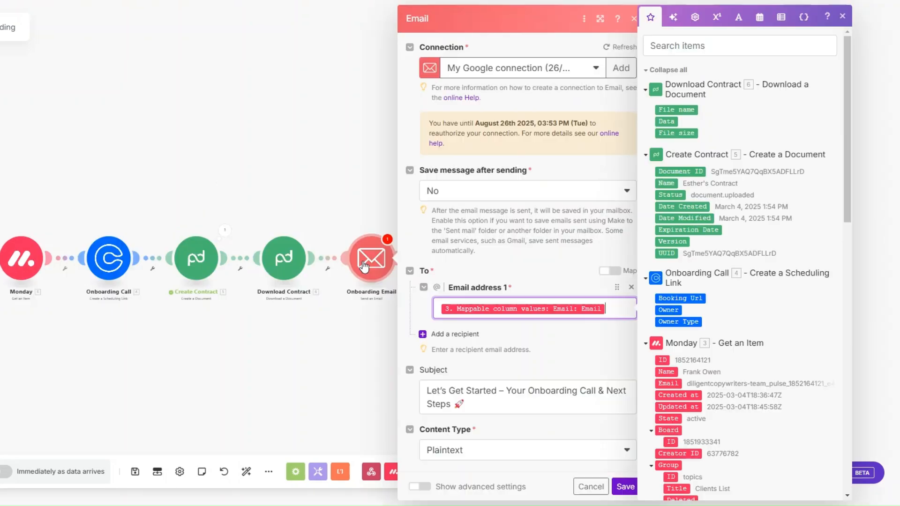
pyautogui.scroll(-3, 560, 251)
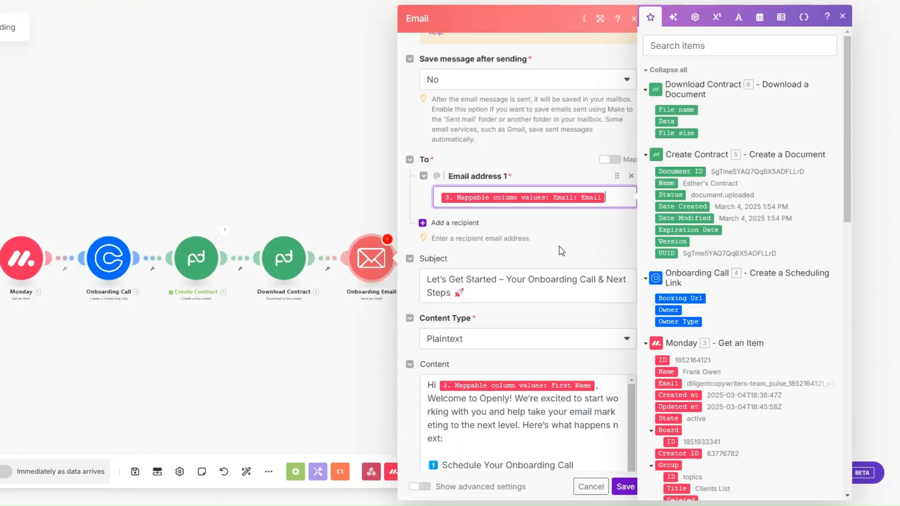
pyautogui.scroll(-5, 716, 247)
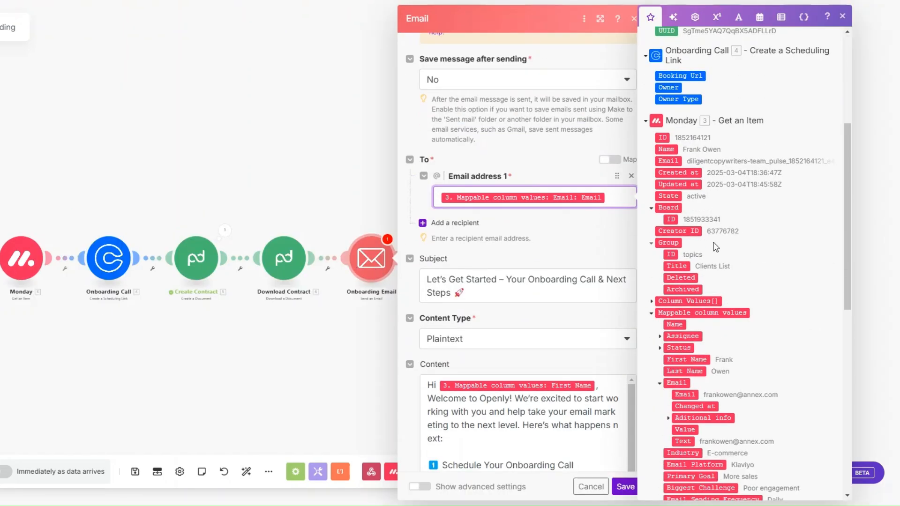
pyautogui.scroll(-3, 632, 200)
pyautogui.scroll(-1, 682, 334)
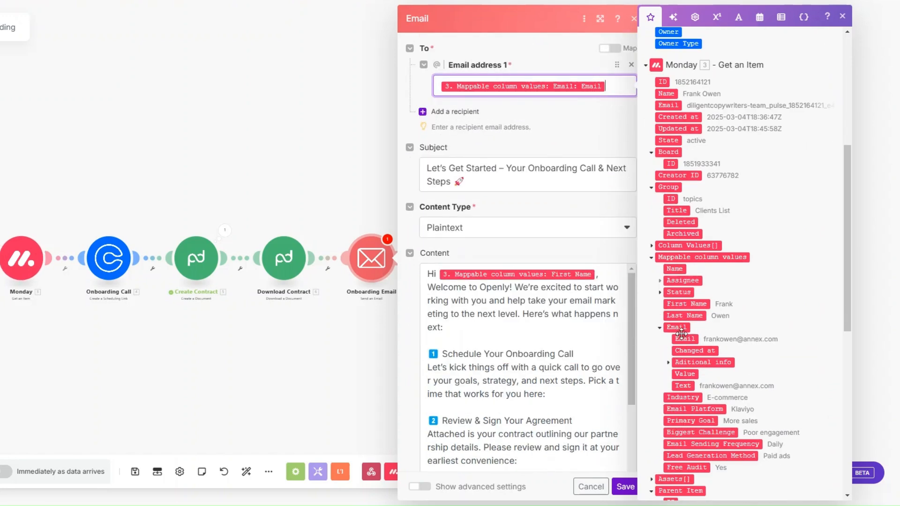
pyautogui.scroll(-2, 511, 141)
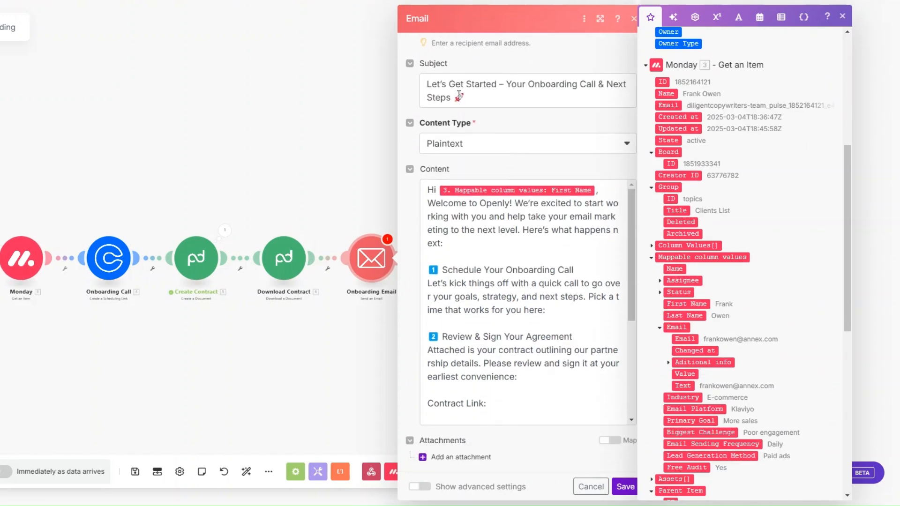
pyautogui.click(474, 103)
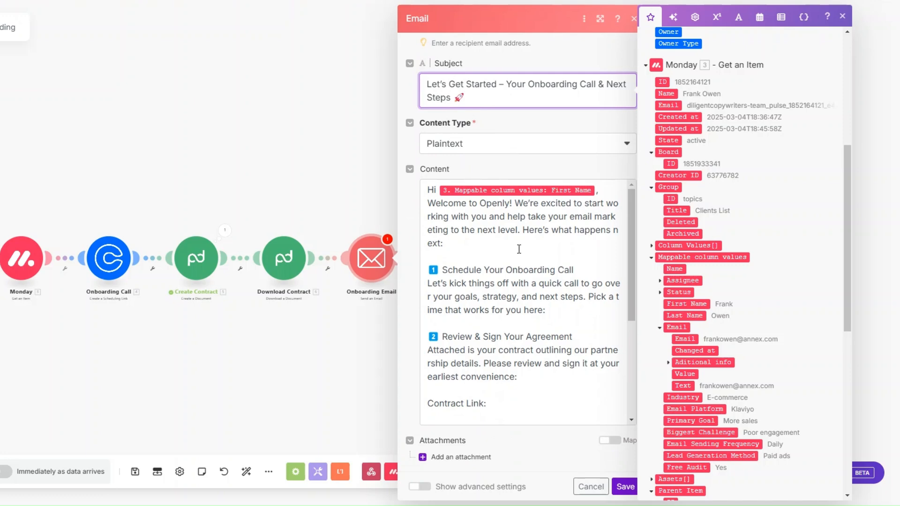
# Step: Insert 4. Booking Url after 'here:' and 6. File name after 'Contract Link:', then save
pyautogui.scroll(-1, 519, 249)
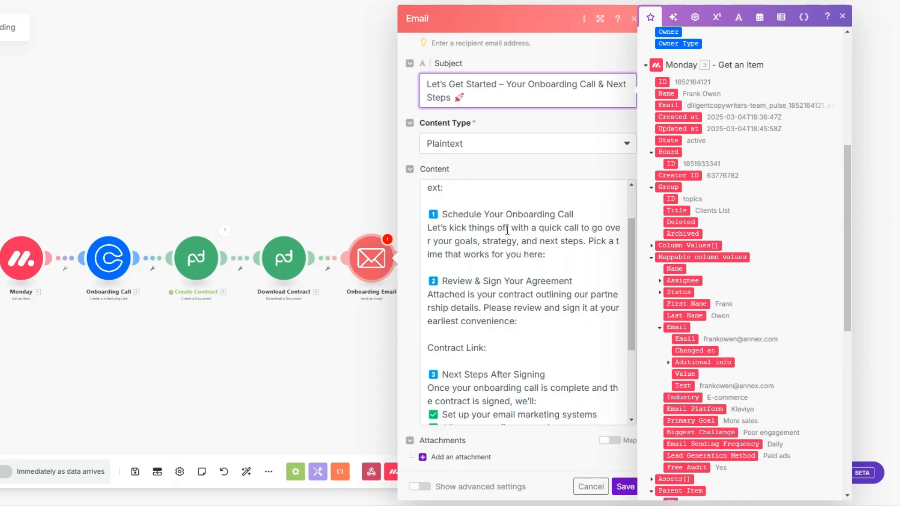
pyautogui.click(568, 257)
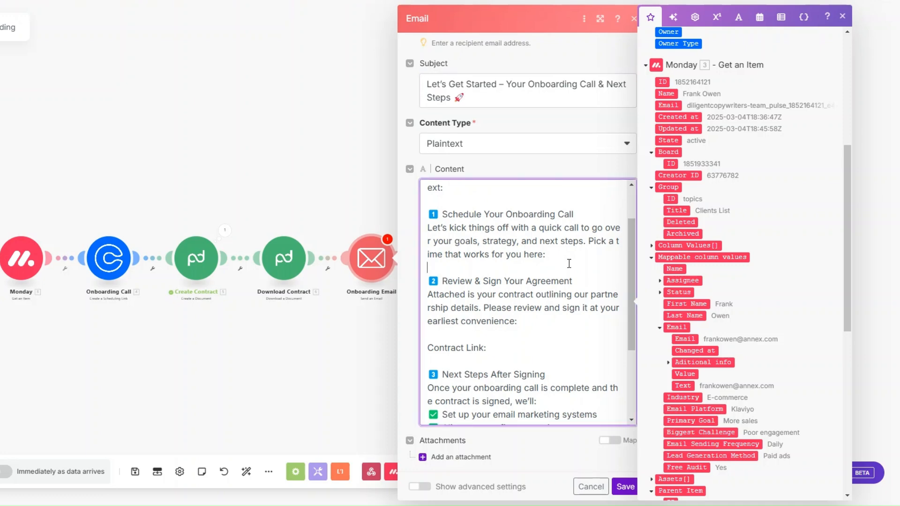
pyautogui.scroll(1, 741, 199)
pyautogui.click(680, 75)
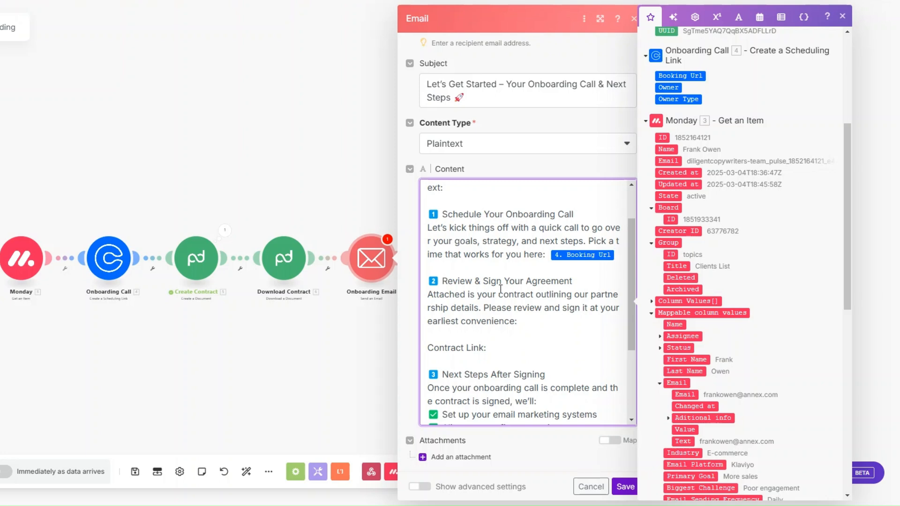
pyautogui.click(531, 326)
pyautogui.scroll(5, 741, 306)
pyautogui.click(722, 110)
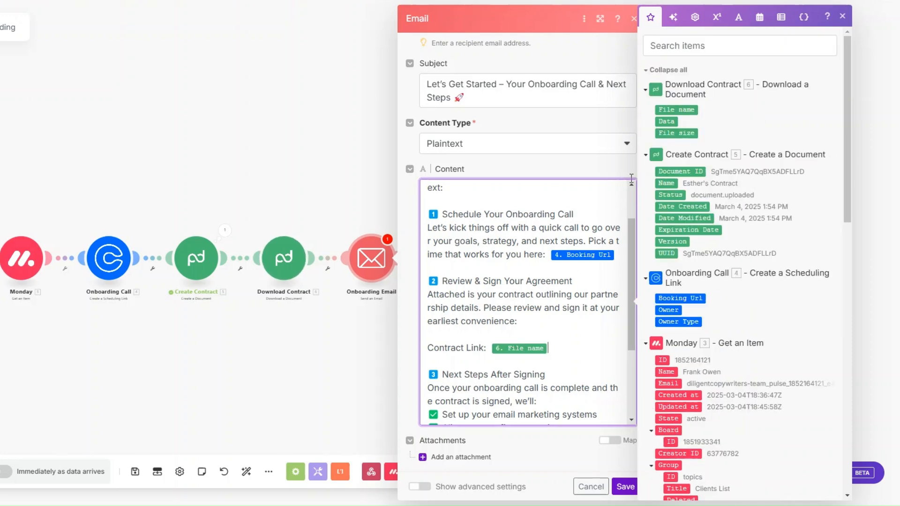
pyautogui.scroll(-2, 551, 268)
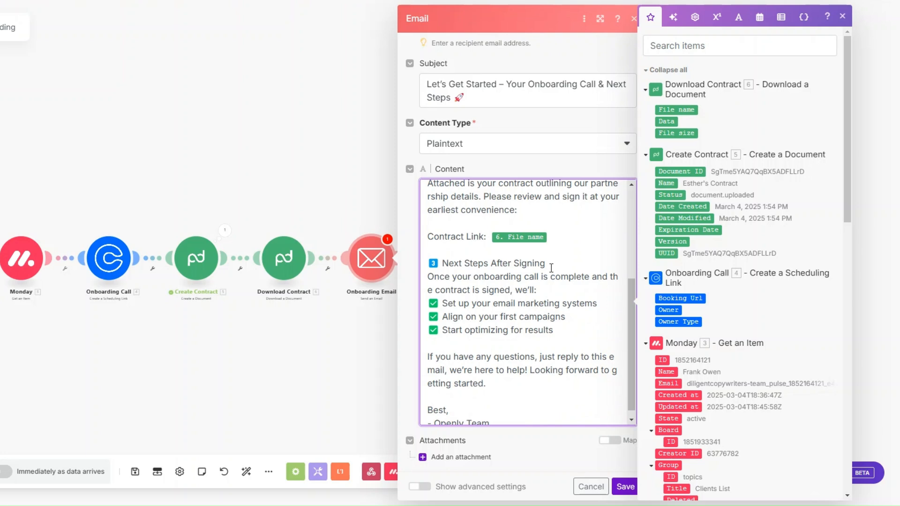
pyautogui.scroll(-1, 551, 268)
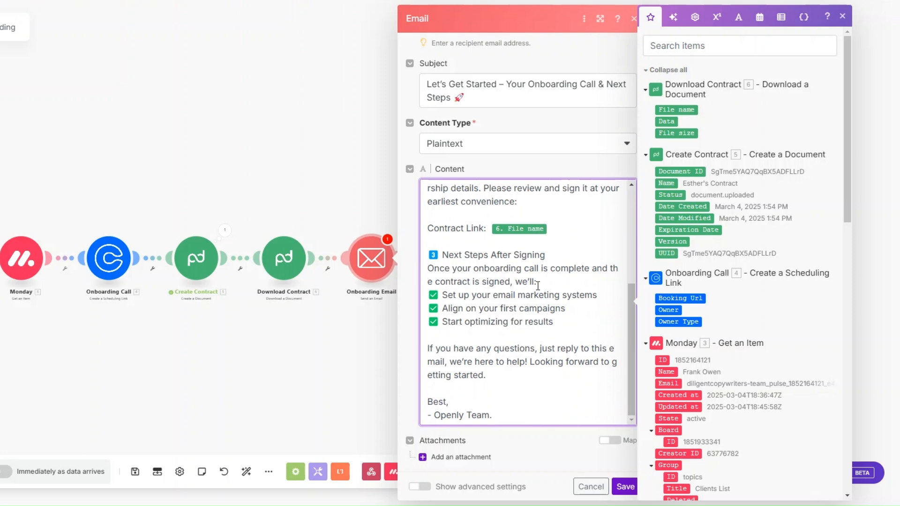
pyautogui.click(624, 486)
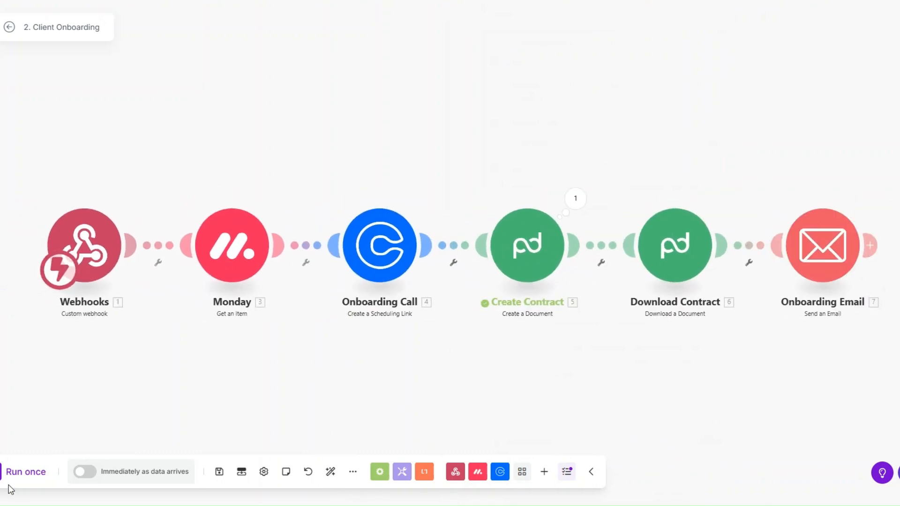
# Step: Run the scenario once and set the first client's monday.com Status to ONBOARD
pyautogui.click(28, 471)
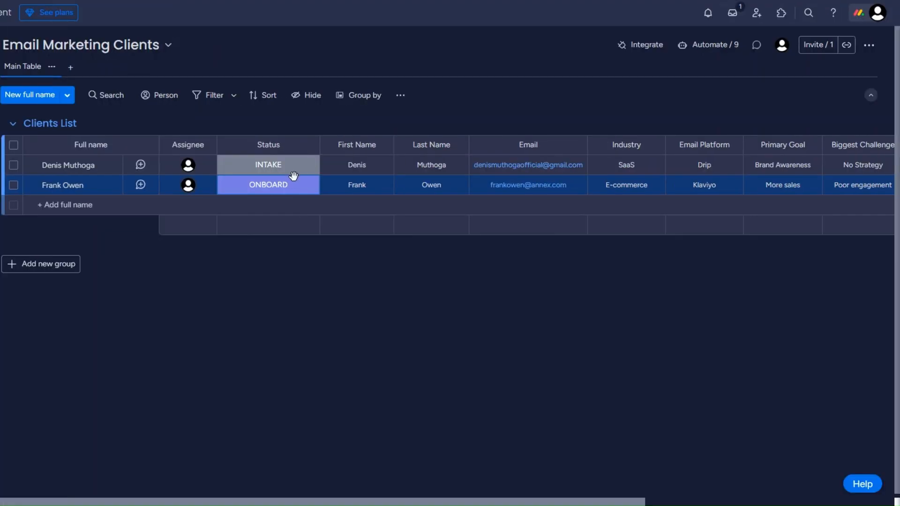
pyautogui.click(291, 172)
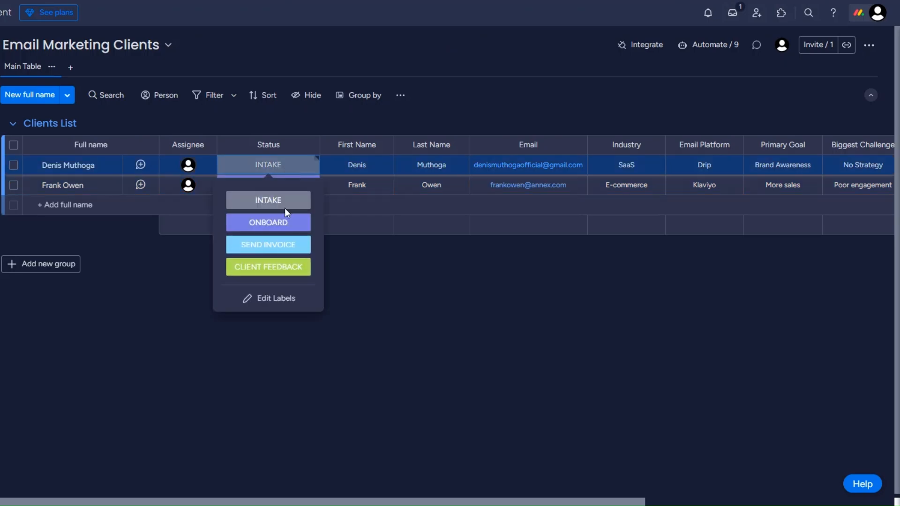
pyautogui.click(285, 224)
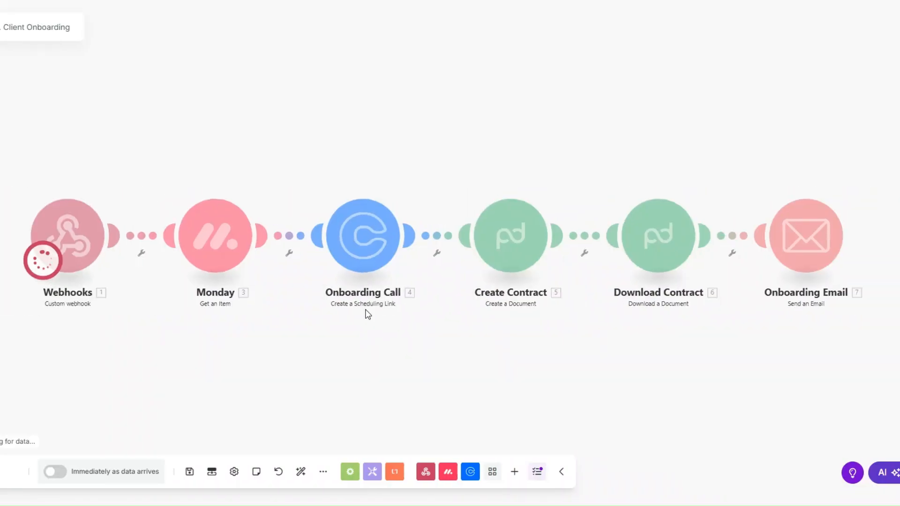
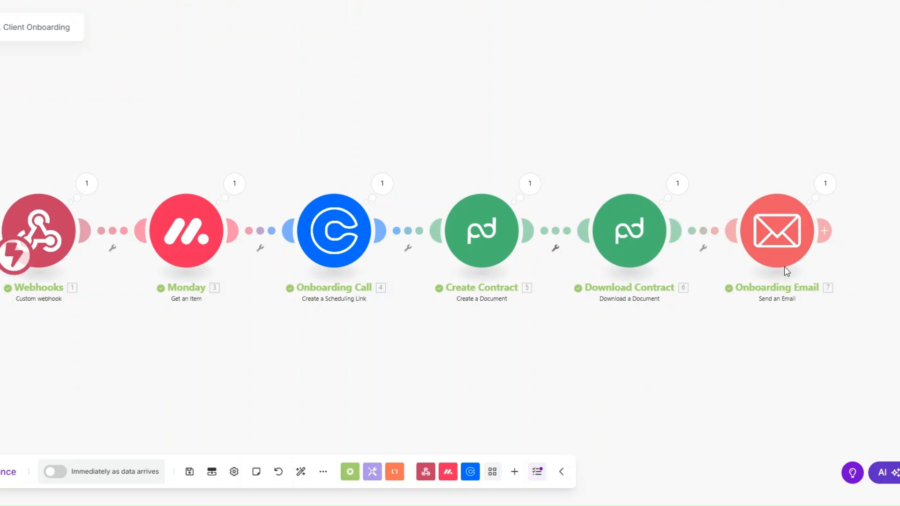
# Step: Inspect the sent Onboarding Email's subject, welcome text, scheduling link and contract file name
pyautogui.click(824, 185)
pyautogui.moveTo(625, 203); pyautogui.dragTo(743, 203)
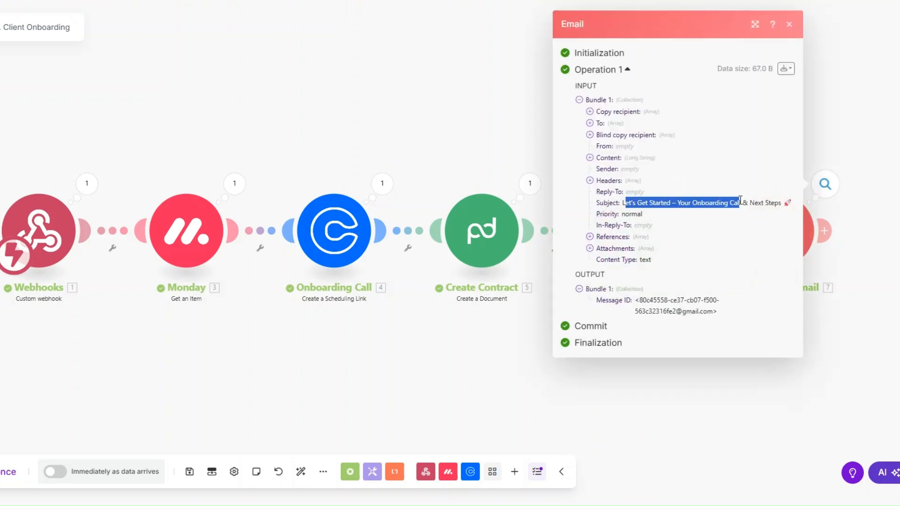
pyautogui.click(590, 157)
pyautogui.moveTo(602, 177); pyautogui.dragTo(670, 409)
pyautogui.click(642, 319)
pyautogui.moveTo(601, 253); pyautogui.dragTo(754, 257)
pyautogui.moveTo(599, 331); pyautogui.dragTo(698, 330)
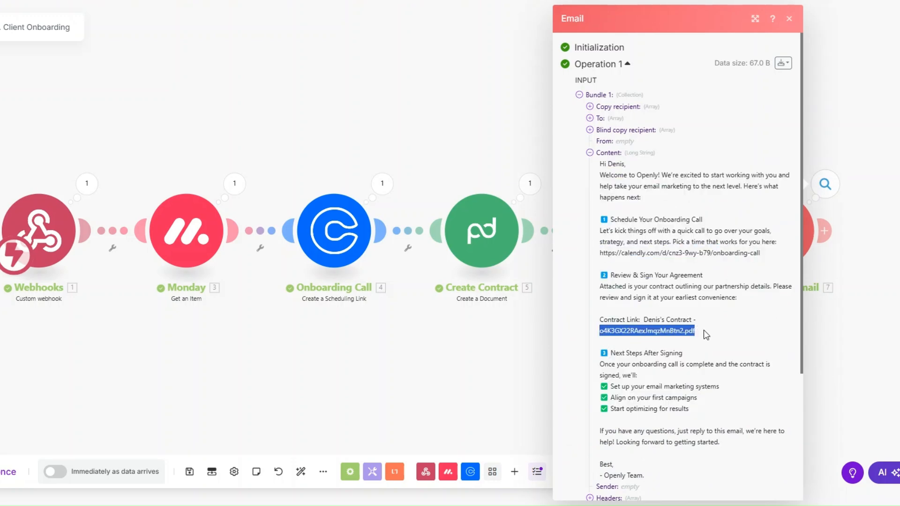
pyautogui.click(471, 378)
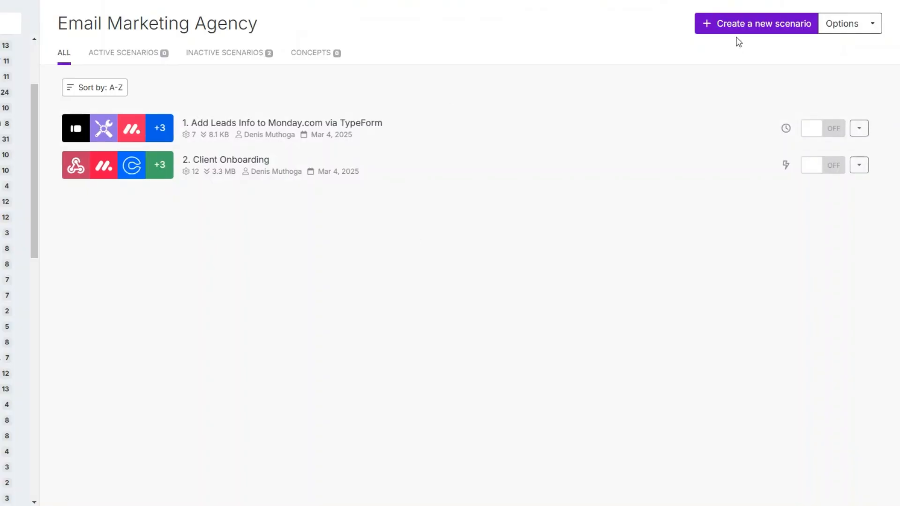
# Step: Start a new scenario with a Webhooks Custom webhook as its trigger
pyautogui.click(734, 23)
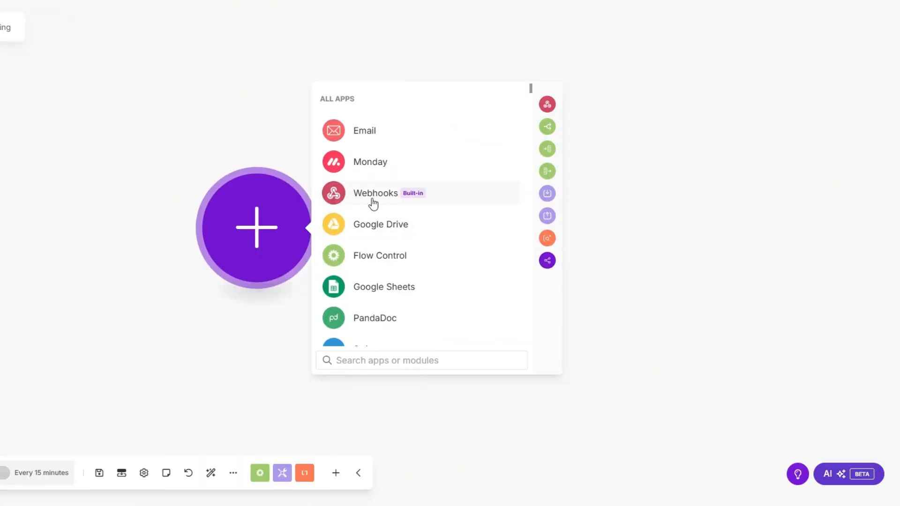
pyautogui.click(373, 203)
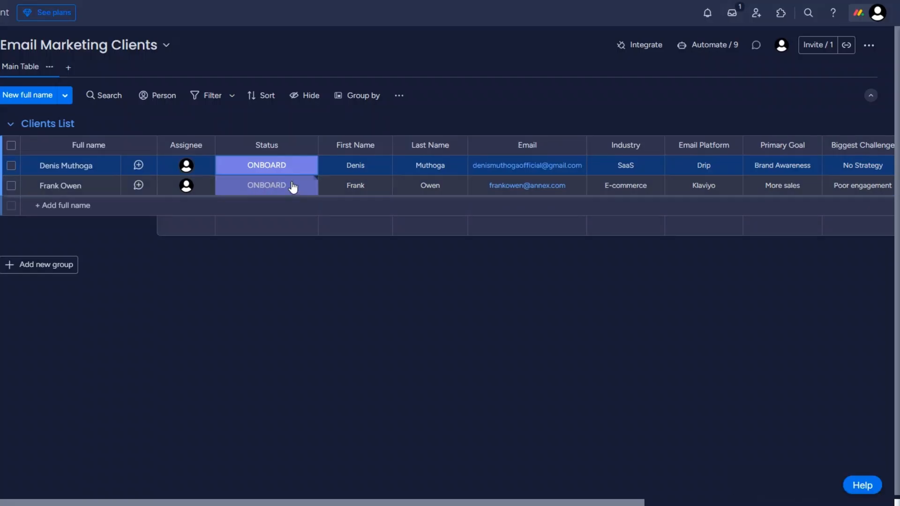
pyautogui.click(291, 187)
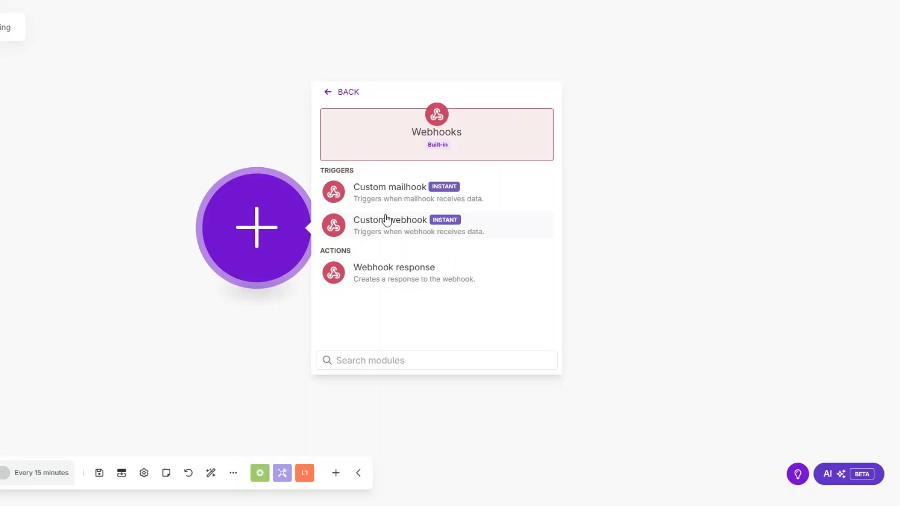
pyautogui.click(386, 221)
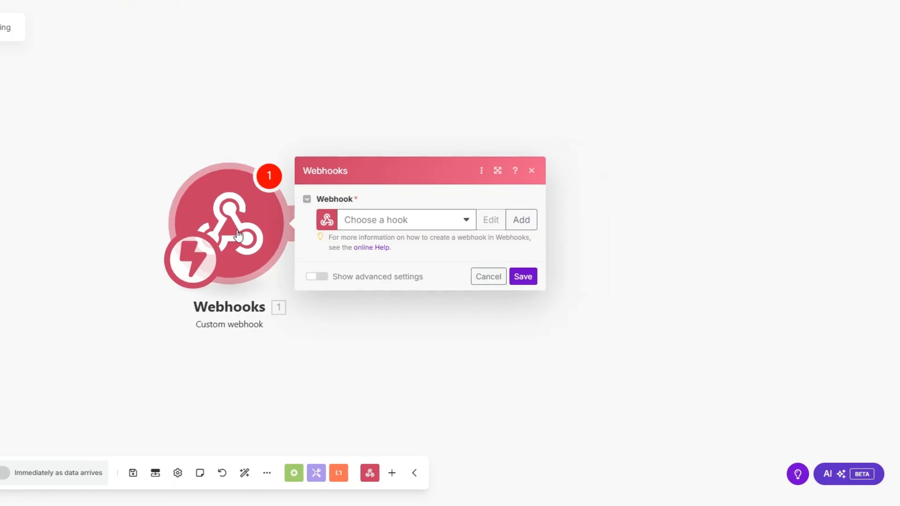
# Step: Create a new webhook named 'Invoicing webhook' and save the trigger
pyautogui.click(454, 212)
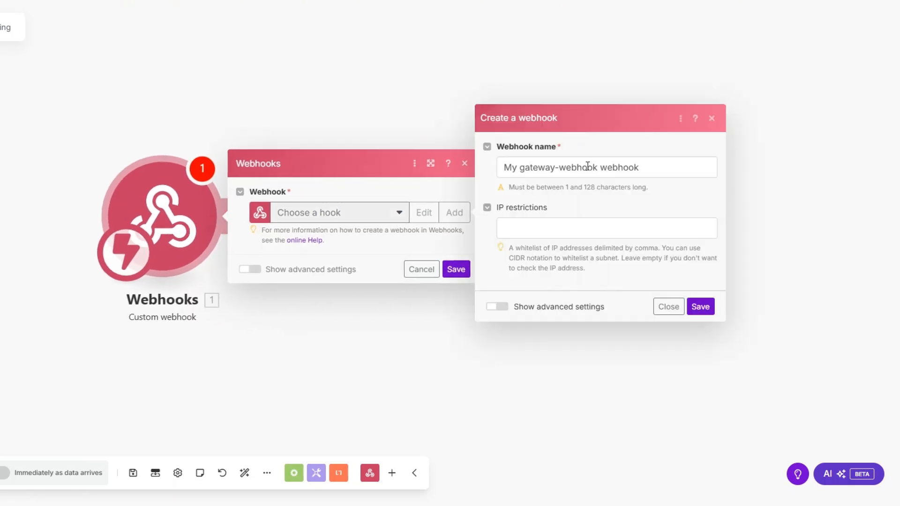
pyautogui.moveTo(596, 170); pyautogui.dragTo(475, 178)
pyautogui.write('Invoicing')
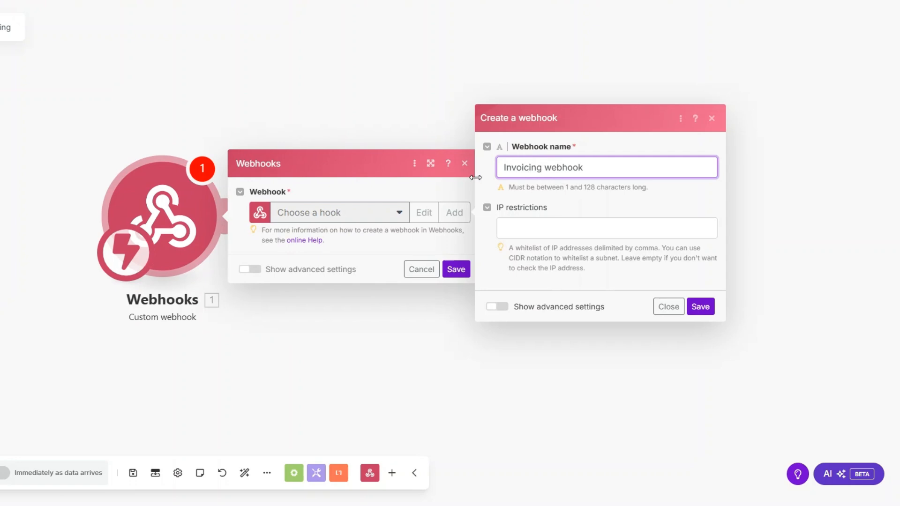
pyautogui.click(700, 306)
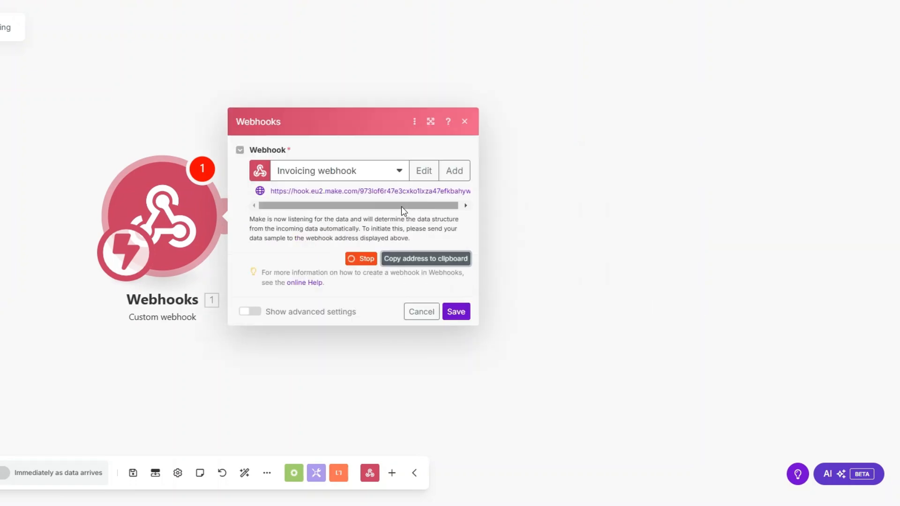
pyautogui.click(462, 315)
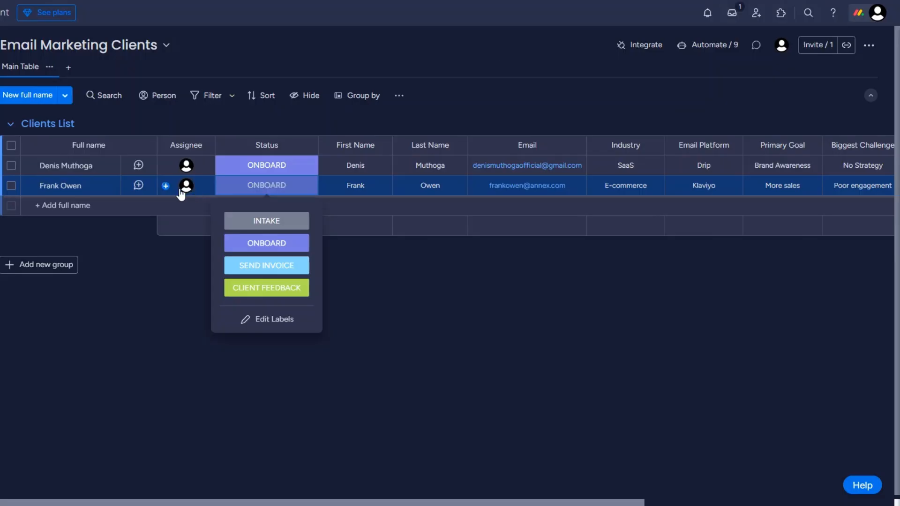
pyautogui.click(647, 47)
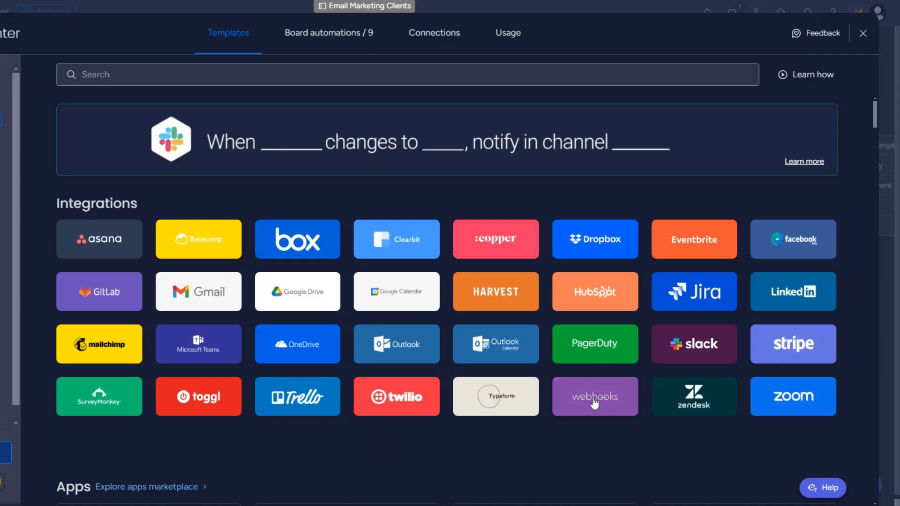
# Step: Connect monday.com's status-change webhook template to the pasted Make webhook URL
pyautogui.click(592, 397)
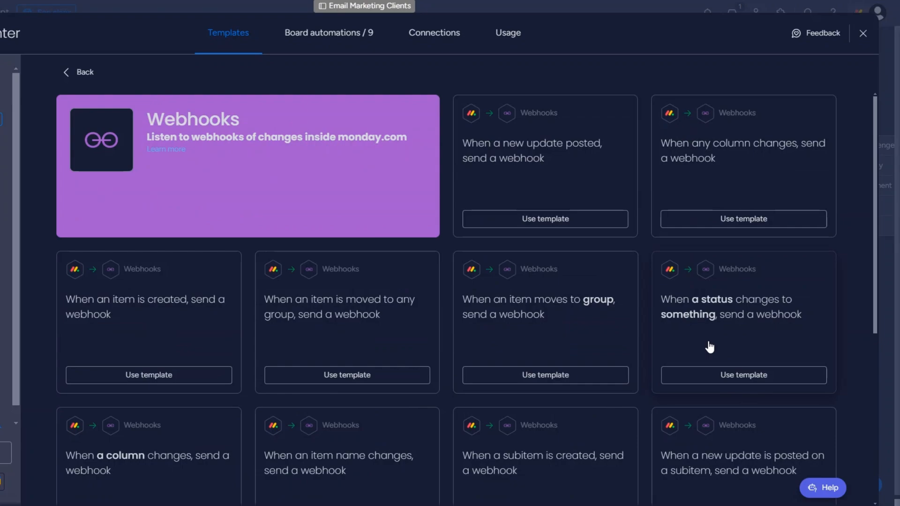
pyautogui.click(737, 375)
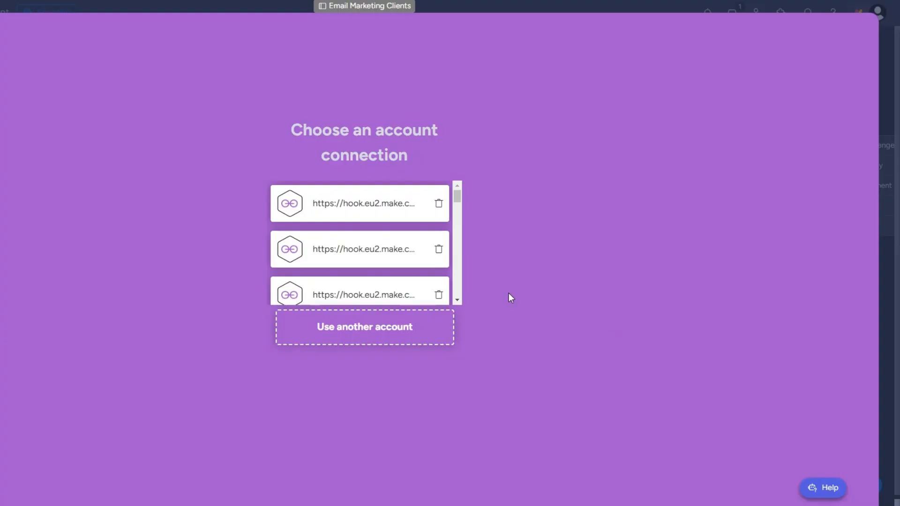
pyautogui.click(389, 339)
pyautogui.click(165, 145)
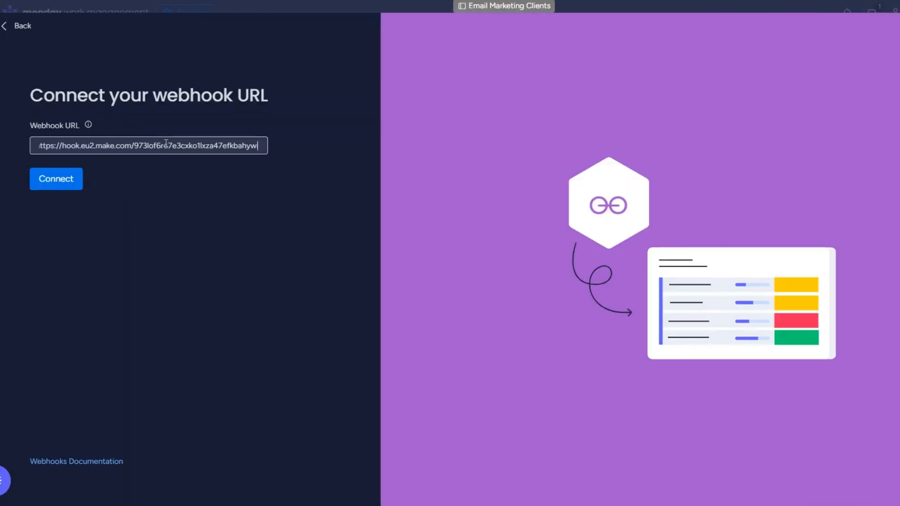
pyautogui.click(70, 184)
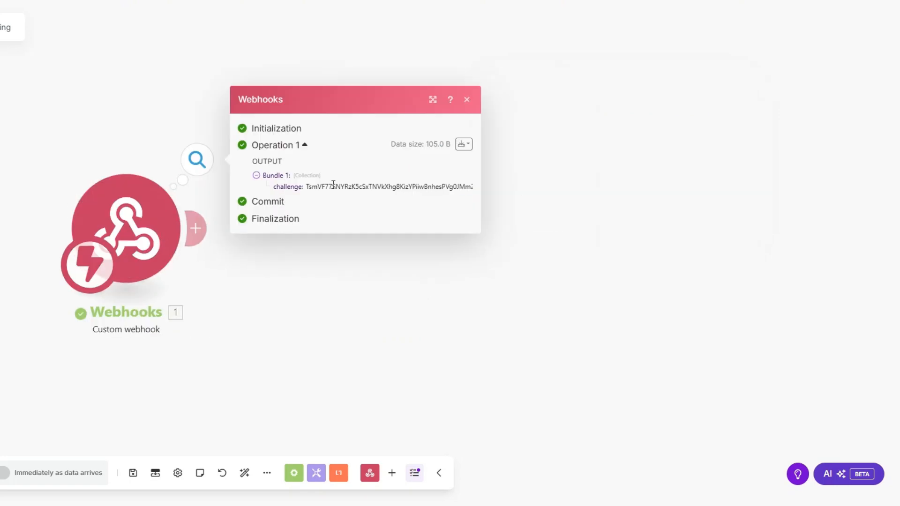
# Step: Add a Webhook response with status 200 and body {"challenge": <received challenge value>}
pyautogui.click(199, 232)
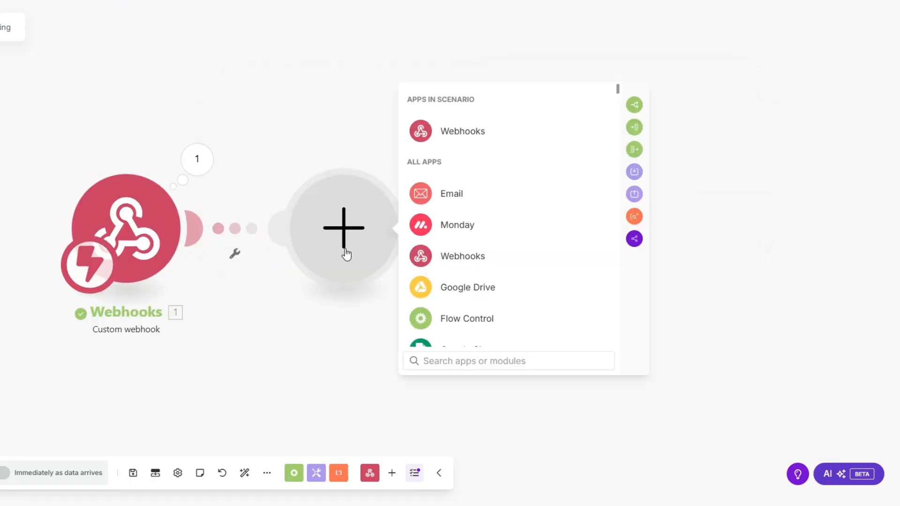
pyautogui.click(474, 132)
pyautogui.click(485, 193)
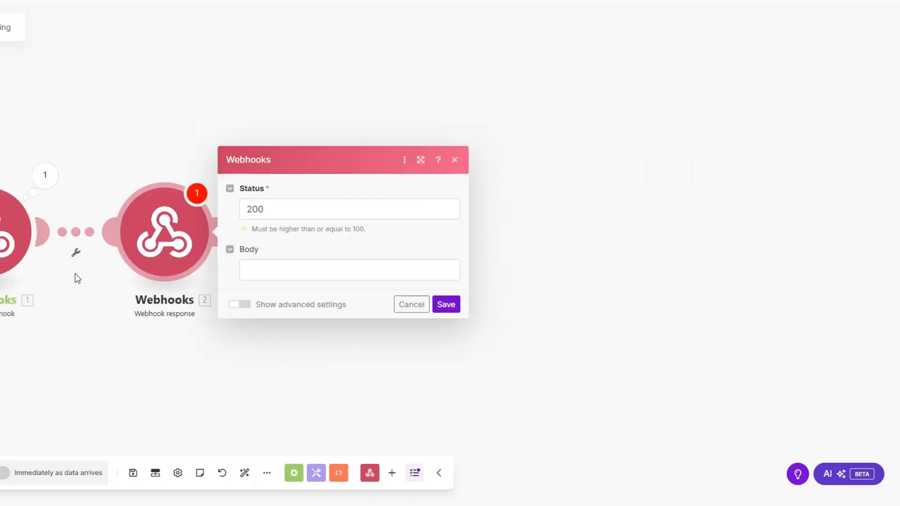
pyautogui.click(272, 271)
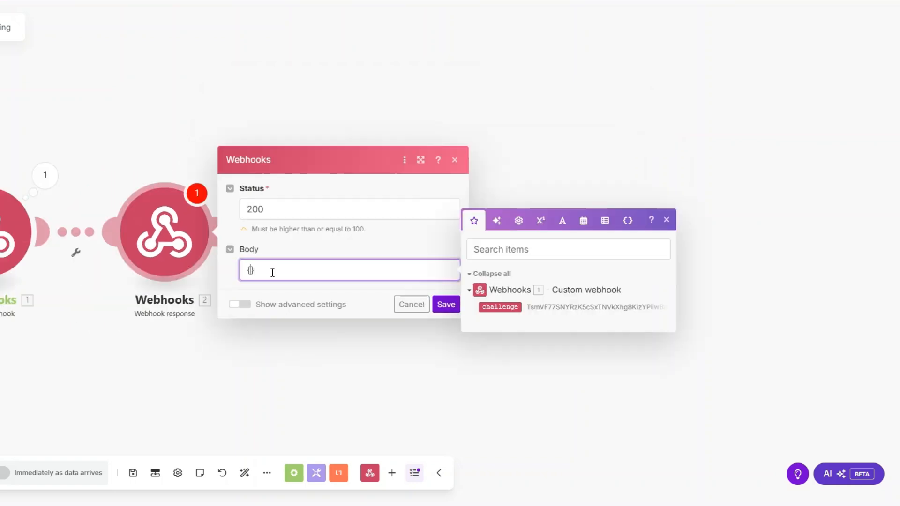
pyautogui.write('{":"')
pyautogui.write('challenge')
pyautogui.press('Right')
pyautogui.press('Right')
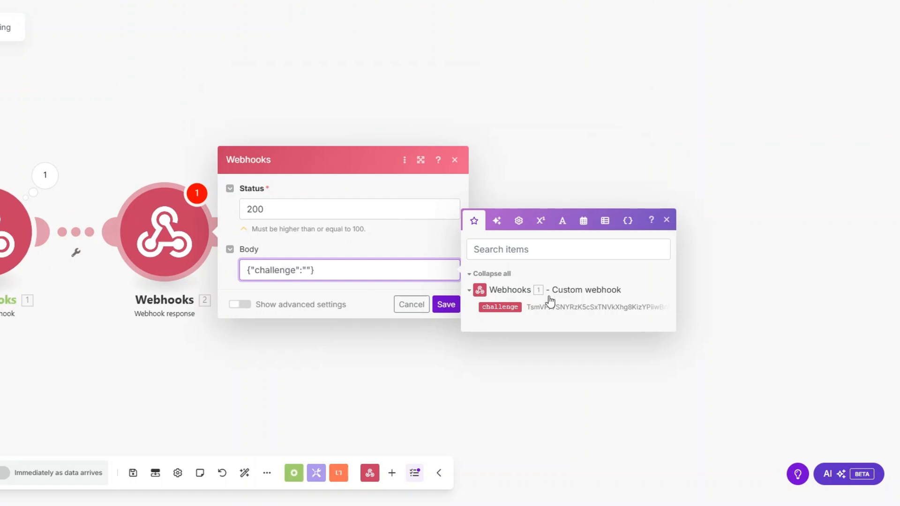
pyautogui.click(511, 308)
pyautogui.click(443, 306)
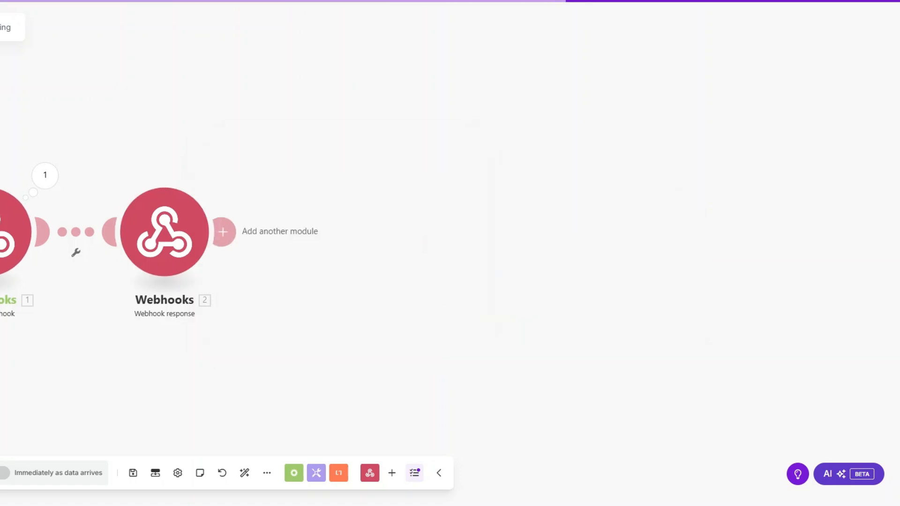
# Step: Reconnect the webhook URL in monday.com and delete Make's Webhook response module
pyautogui.hotkey('alt', 'Tab')
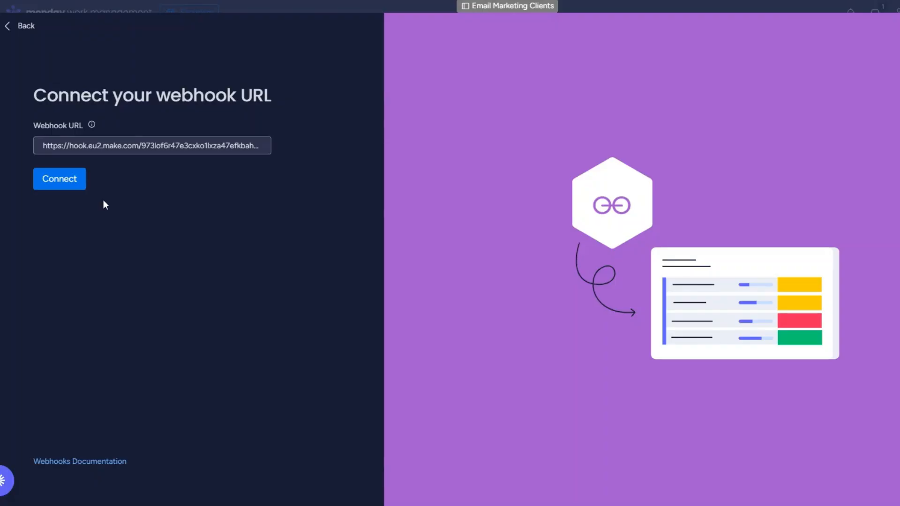
pyautogui.click(71, 180)
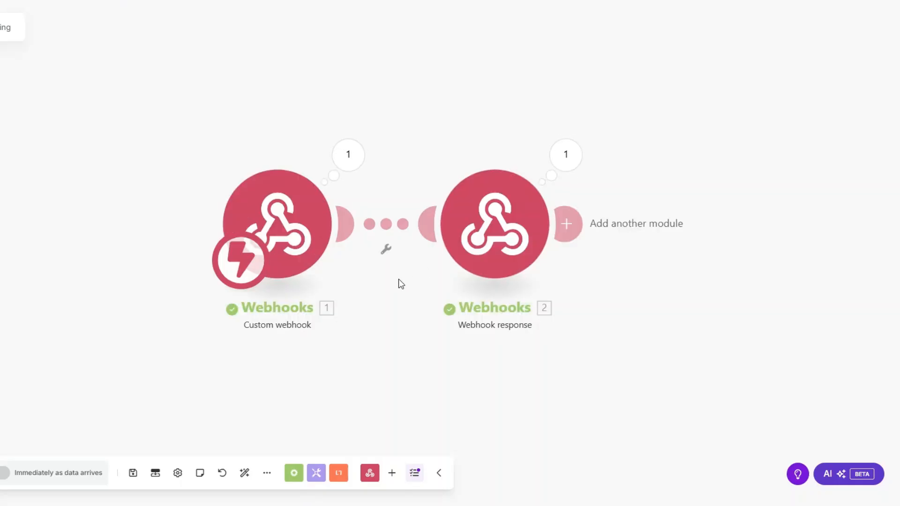
pyautogui.rightClick(472, 235)
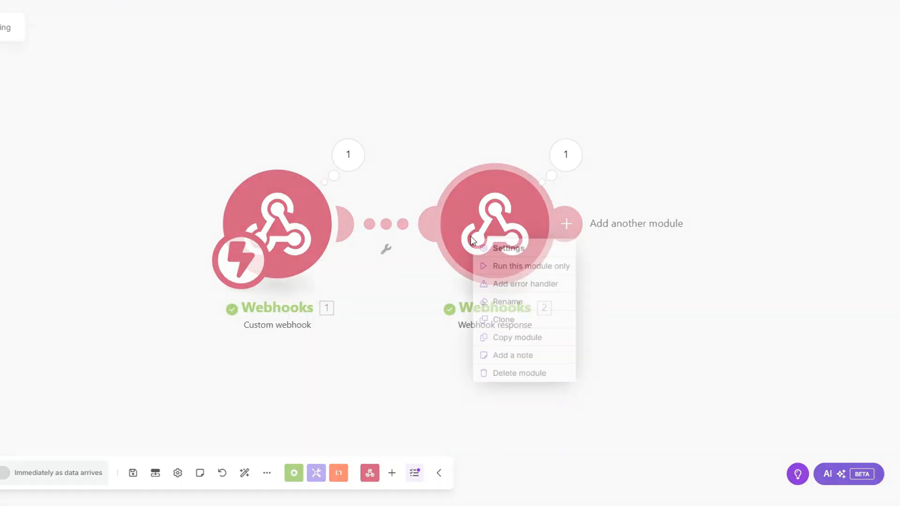
pyautogui.click(517, 372)
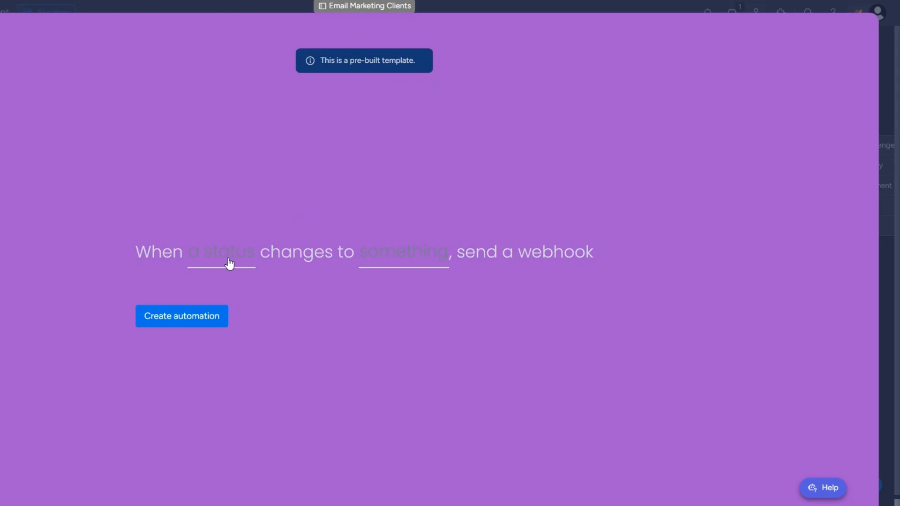
# Step: Create the automation for Status changing to SEND INVOICE, then set the second client's Status to SEND INVOICE
pyautogui.click(229, 263)
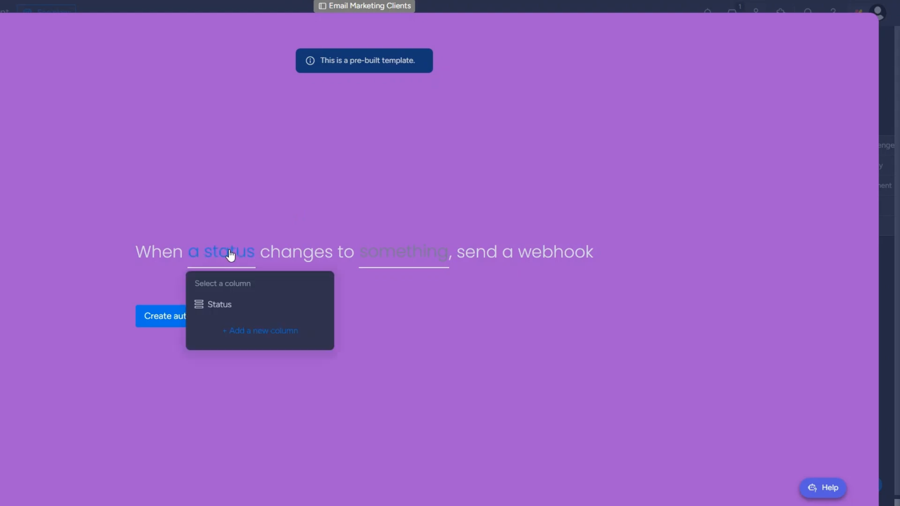
pyautogui.click(217, 304)
pyautogui.click(363, 259)
pyautogui.click(390, 368)
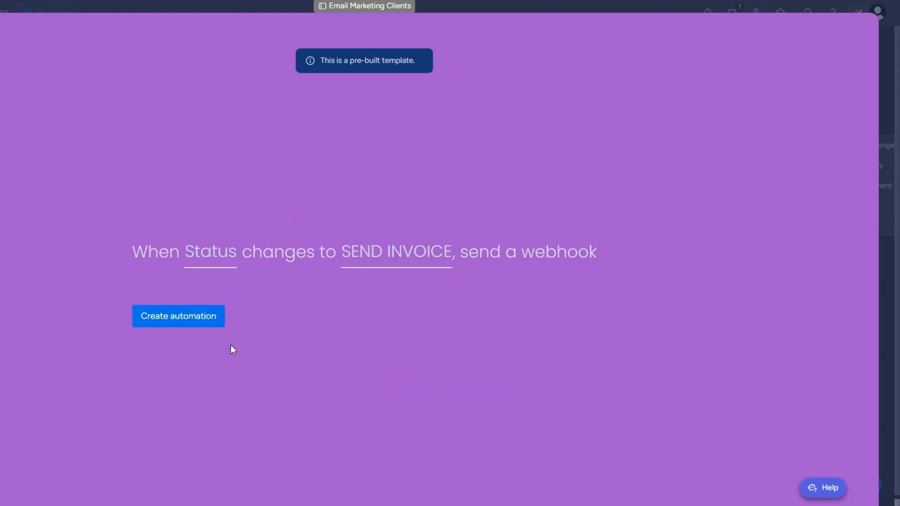
pyautogui.click(199, 322)
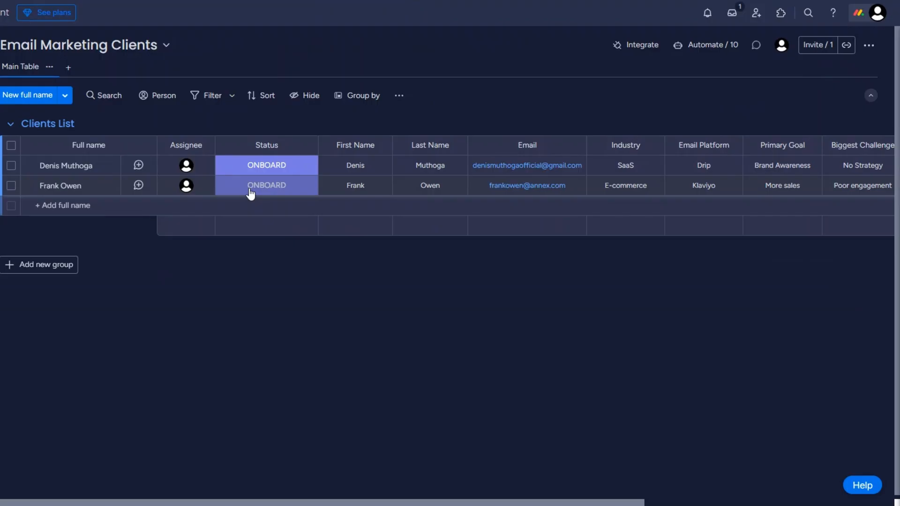
pyautogui.click(250, 192)
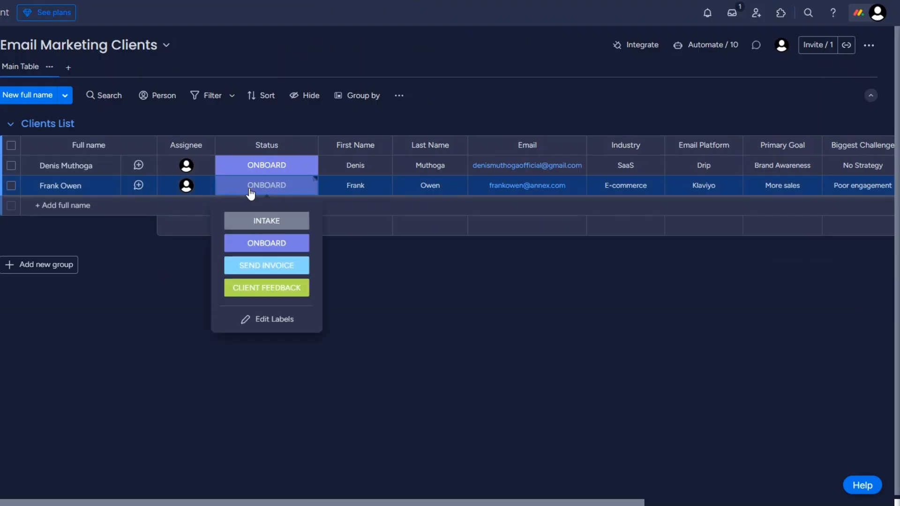
pyautogui.click(252, 268)
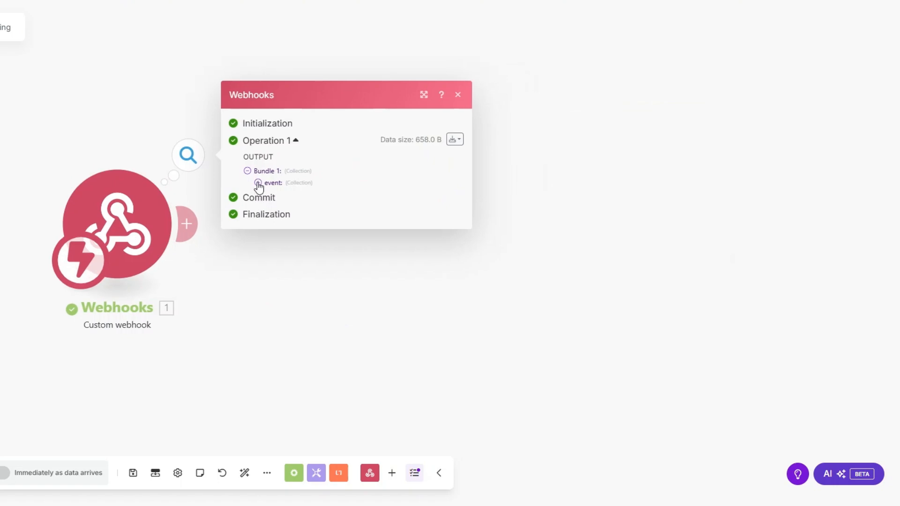
# Step: Inspect the webhook's event data to find the item's pulseName and pulseId
pyautogui.click(257, 182)
pyautogui.moveTo(317, 229); pyautogui.dragTo(351, 234)
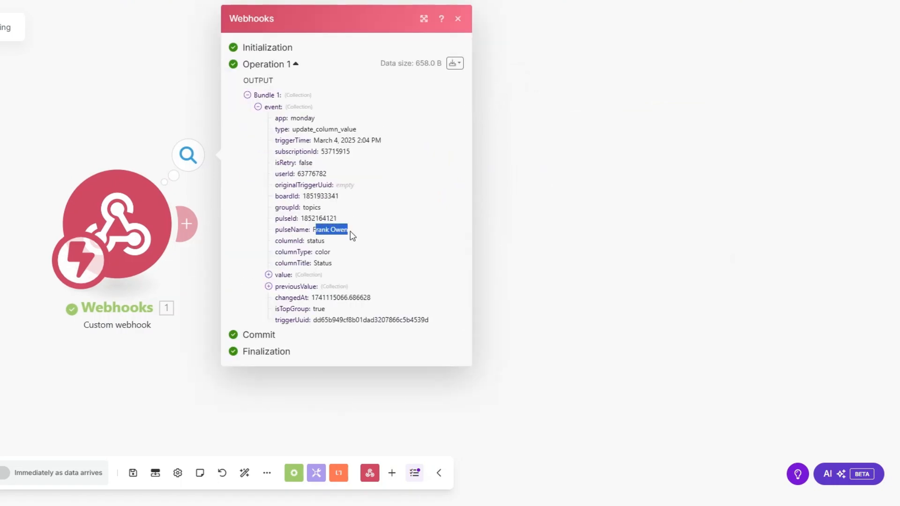
pyautogui.moveTo(300, 218); pyautogui.dragTo(353, 219)
pyautogui.hotkey('ctrl', 'c')
pyautogui.click(565, 242)
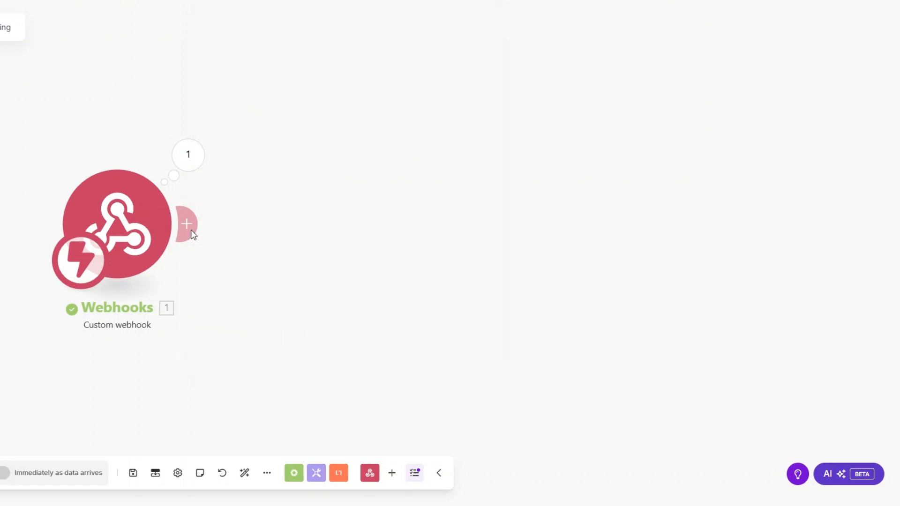
# Step: Add Monday Get an Item with ID mapped to pulseId on the Email Marketing Clients board
pyautogui.click(191, 233)
pyautogui.click(453, 231)
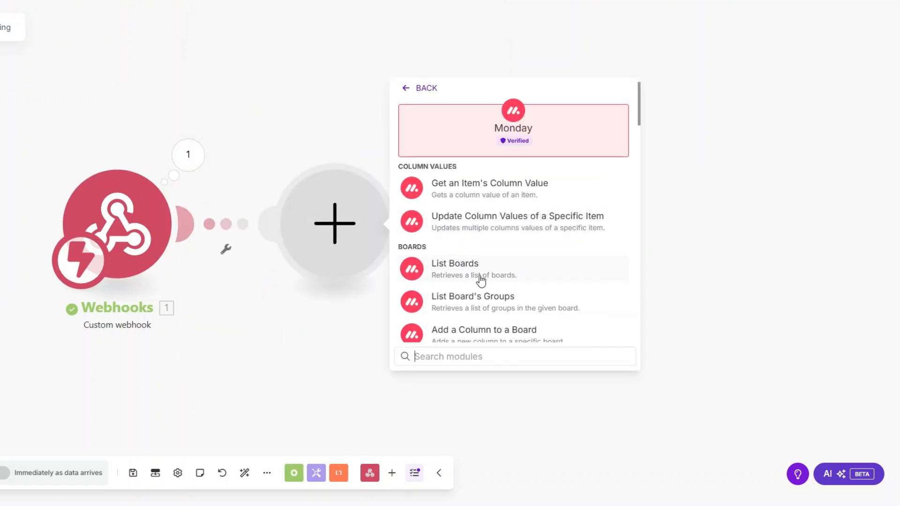
pyautogui.write('get an')
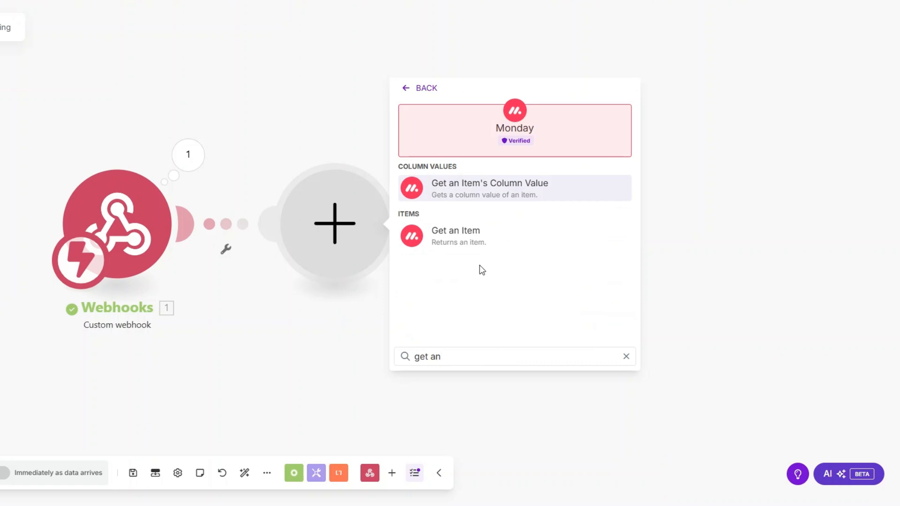
pyautogui.press('Escape')
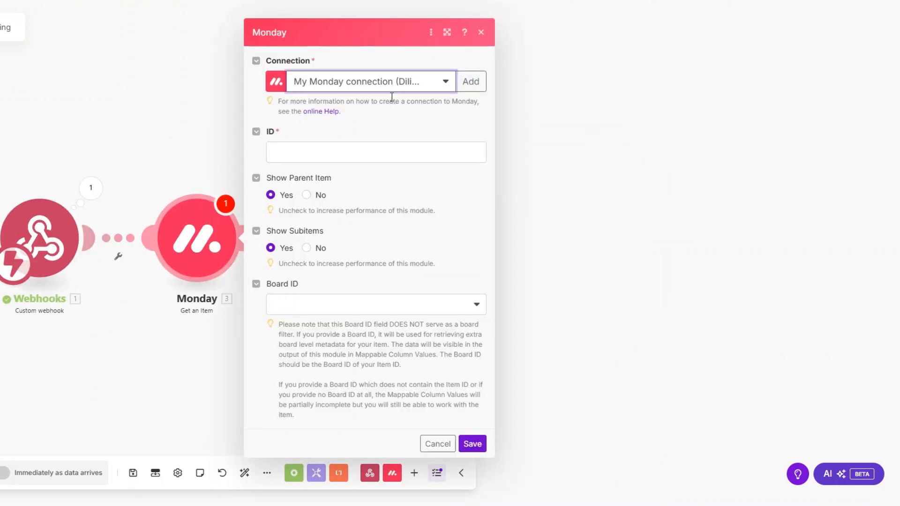
pyautogui.click(337, 154)
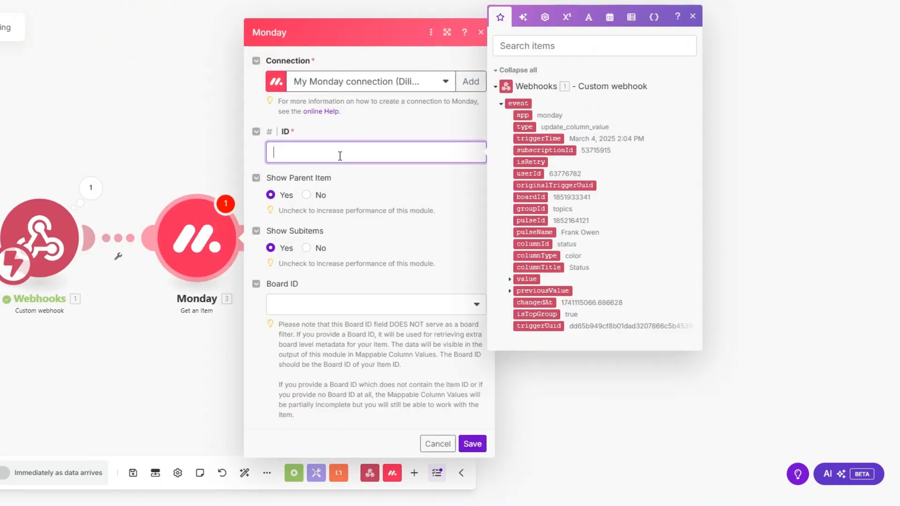
pyautogui.click(539, 220)
pyautogui.click(380, 313)
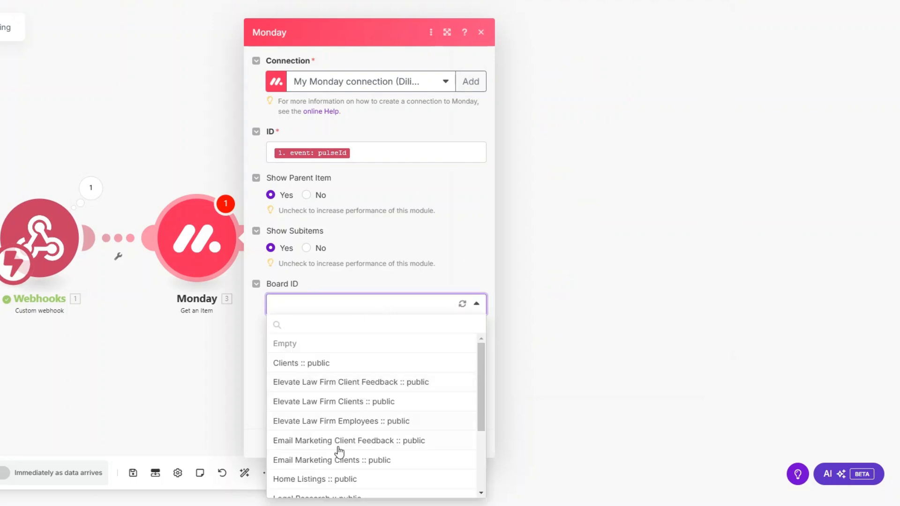
pyautogui.click(339, 464)
pyautogui.click(472, 444)
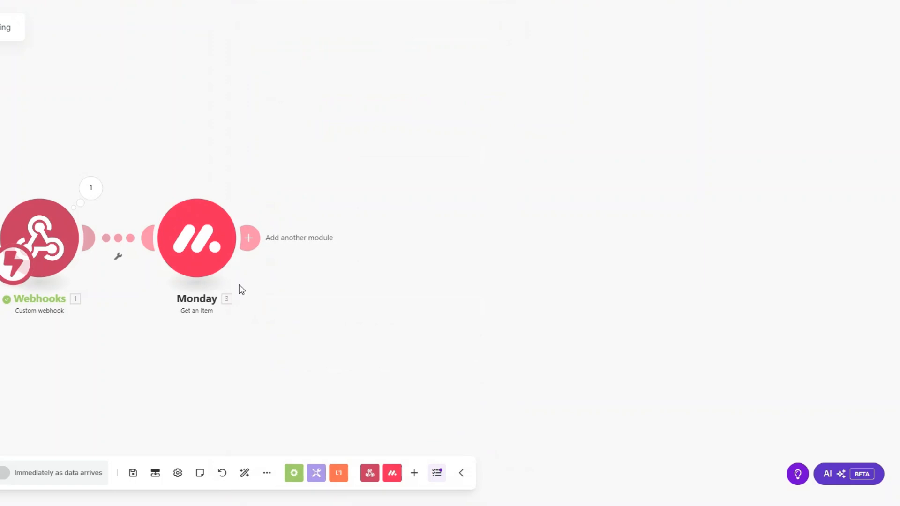
# Step: Test-run only the Monday module and review the returned email and column values
pyautogui.rightClick(191, 243)
pyautogui.click(235, 275)
pyautogui.click(315, 296)
pyautogui.hotkey('ctrl', 'v')
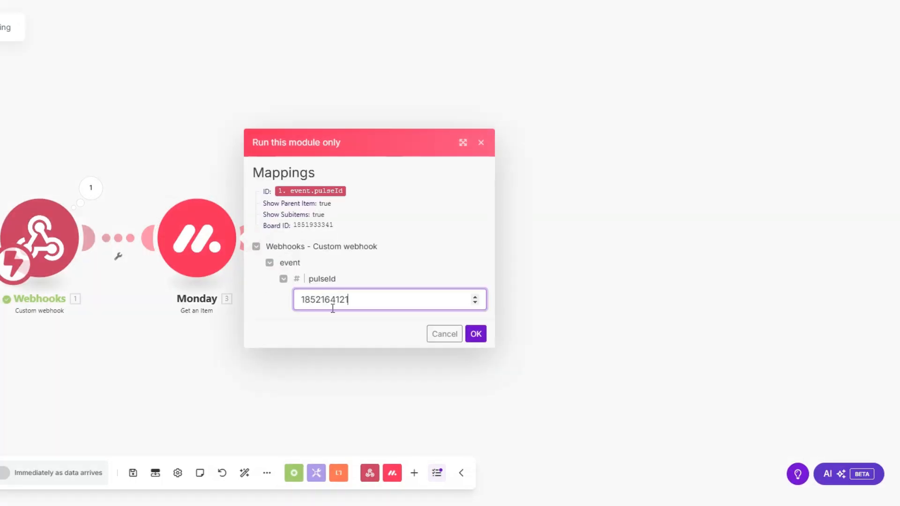
pyautogui.click(476, 335)
pyautogui.scroll(-1, 460, 336)
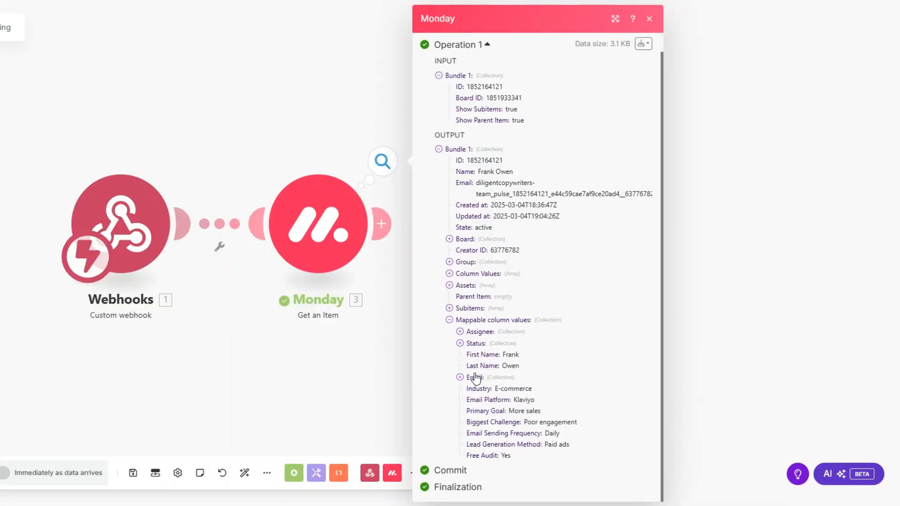
pyautogui.click(461, 375)
pyautogui.scroll(-1, 462, 375)
pyautogui.moveTo(504, 332); pyautogui.dragTo(569, 448)
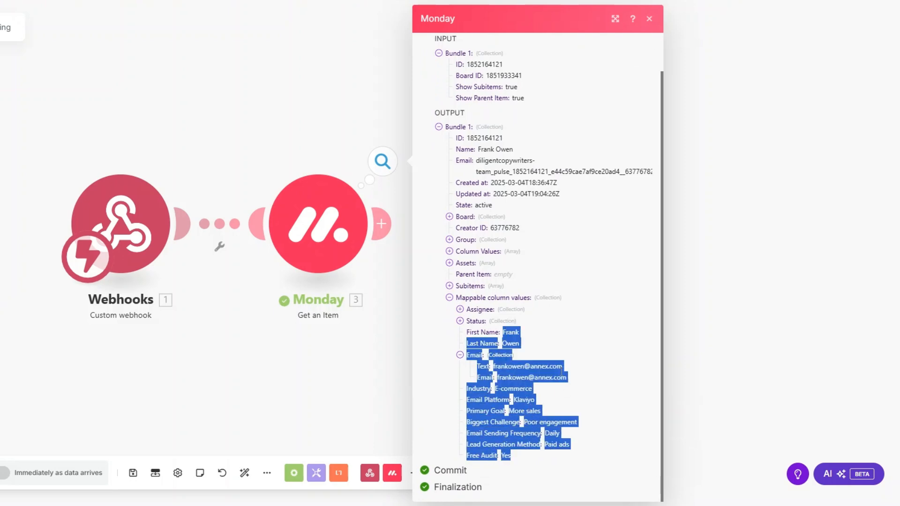
pyautogui.click(505, 348)
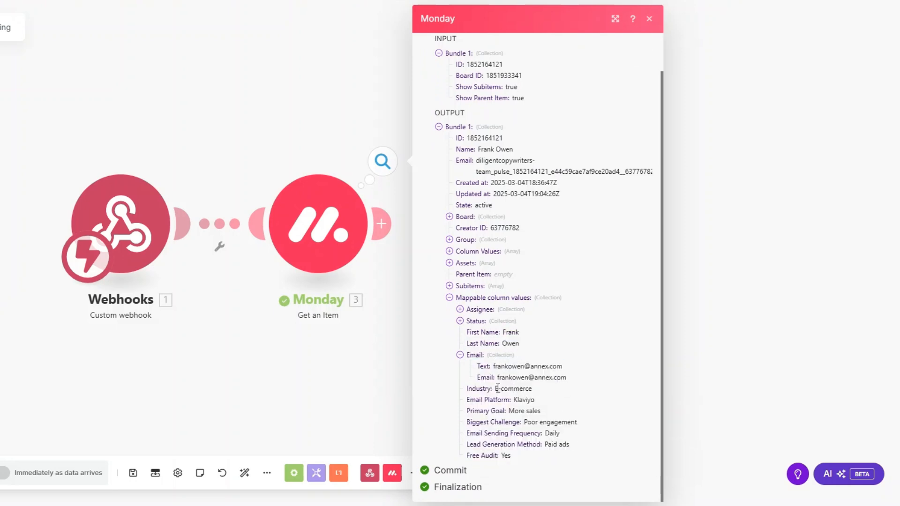
pyautogui.moveTo(498, 388); pyautogui.dragTo(532, 460)
pyautogui.scroll(-3, 201, 309)
pyautogui.moveTo(265, 311); pyautogui.dragTo(74, 283)
pyautogui.scroll(-1, 130, 294)
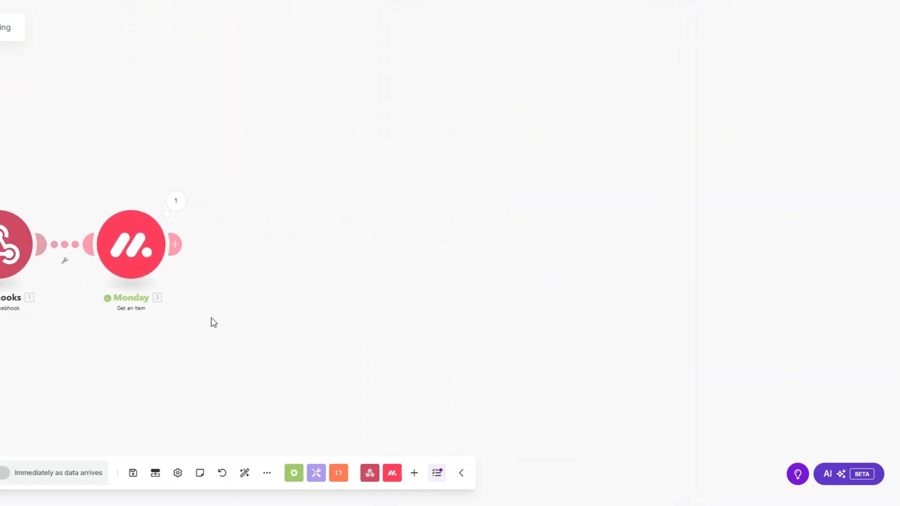
pyautogui.click(176, 246)
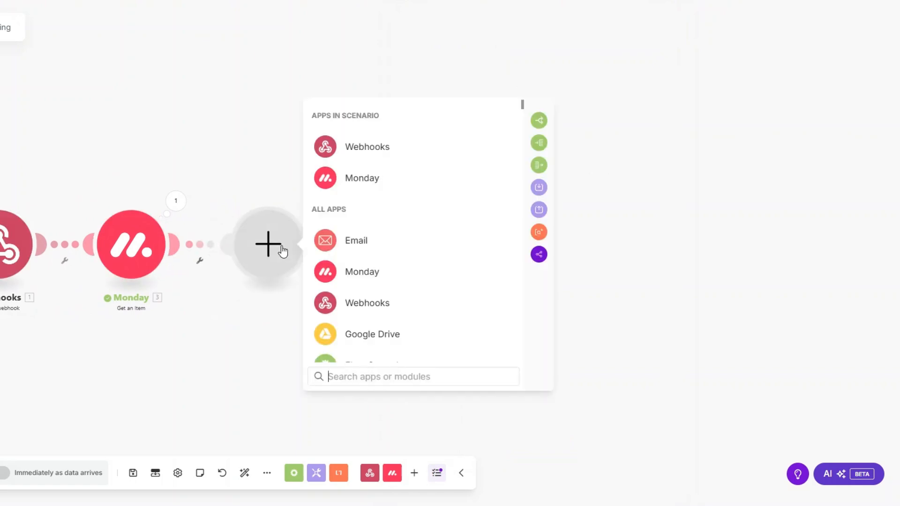
# Step: Add a Stripe Create a Customer module after the Monday step
pyautogui.write('strip')
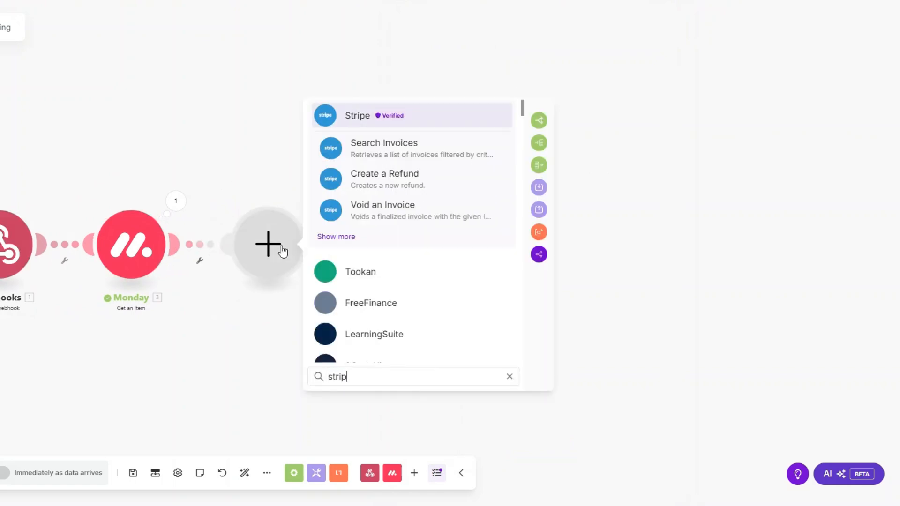
pyautogui.click(352, 118)
pyautogui.scroll(-5, 394, 261)
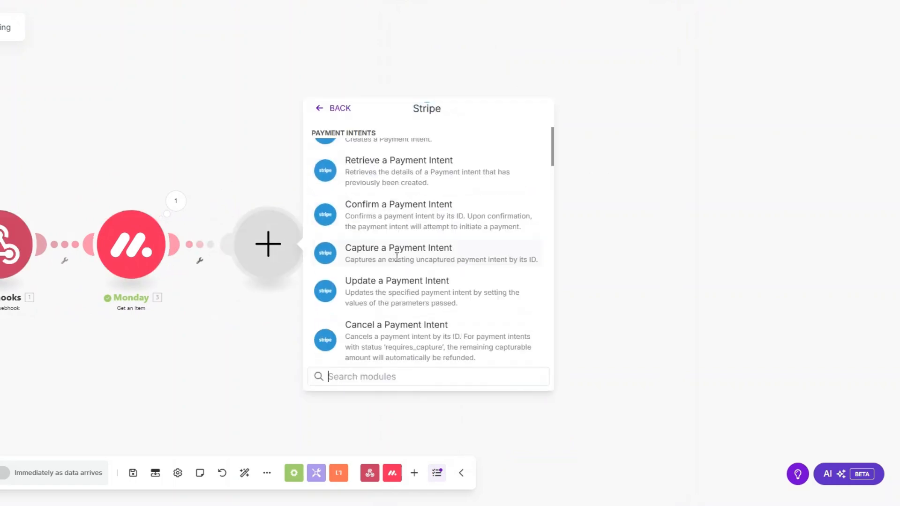
pyautogui.scroll(-2, 398, 264)
pyautogui.scroll(1, 397, 264)
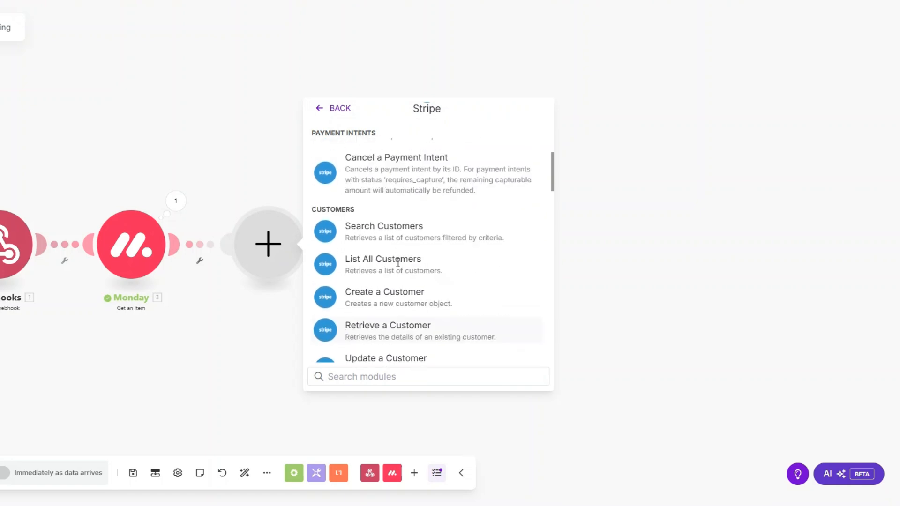
pyautogui.click(396, 300)
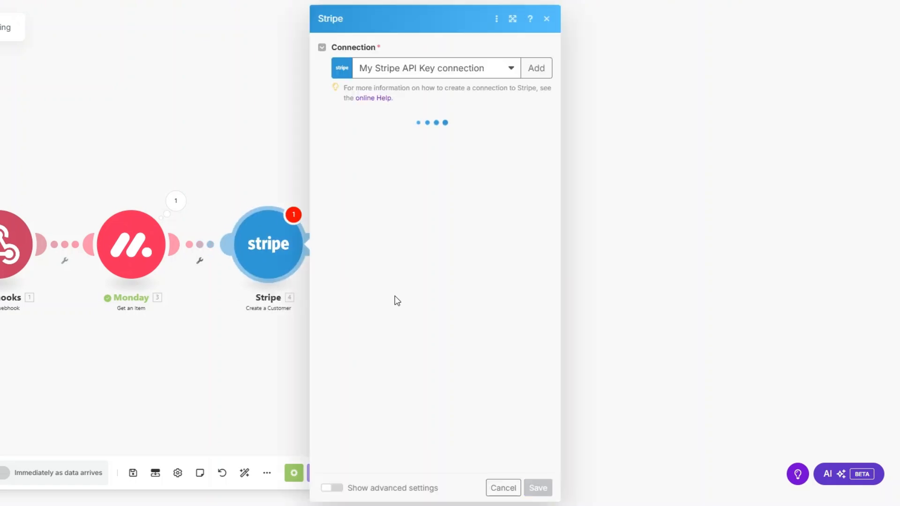
# Step: Set description 'Email Marketing Services', map Email and First Name from Monday, and save
pyautogui.click(357, 134)
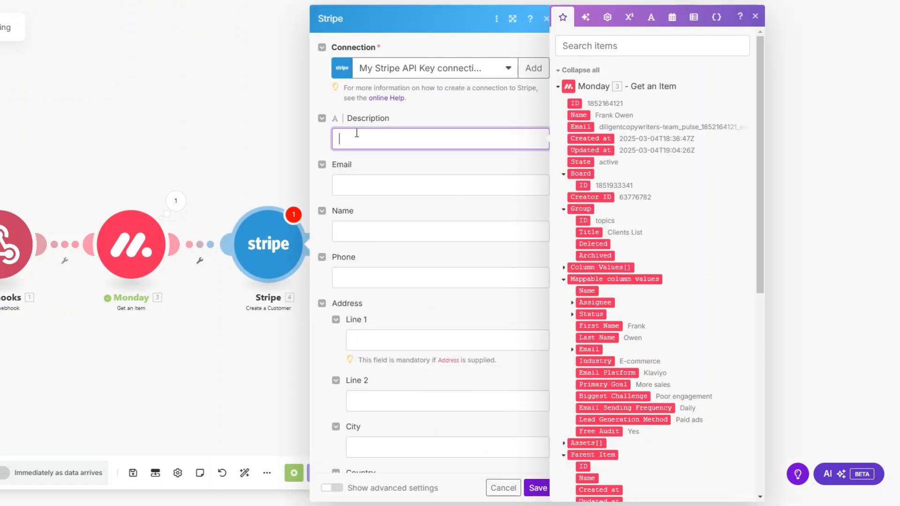
pyautogui.write('Email Marketing Services')
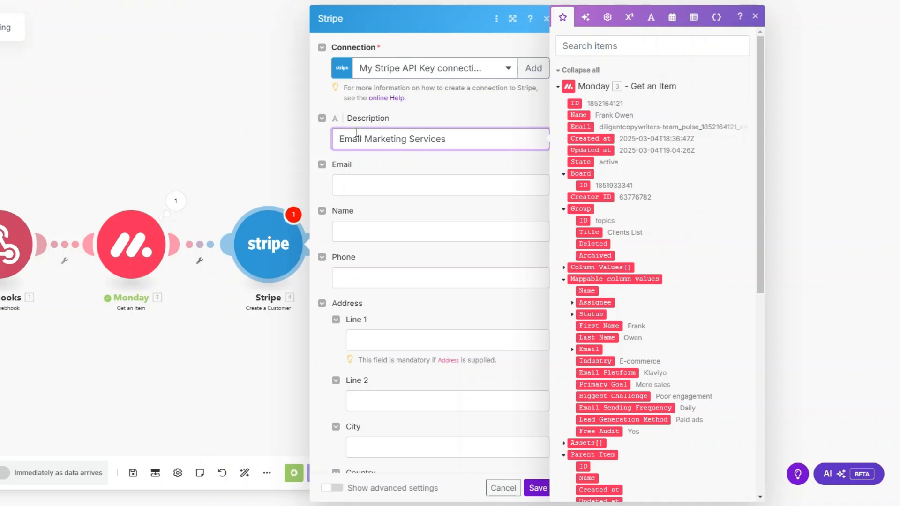
pyautogui.click(436, 182)
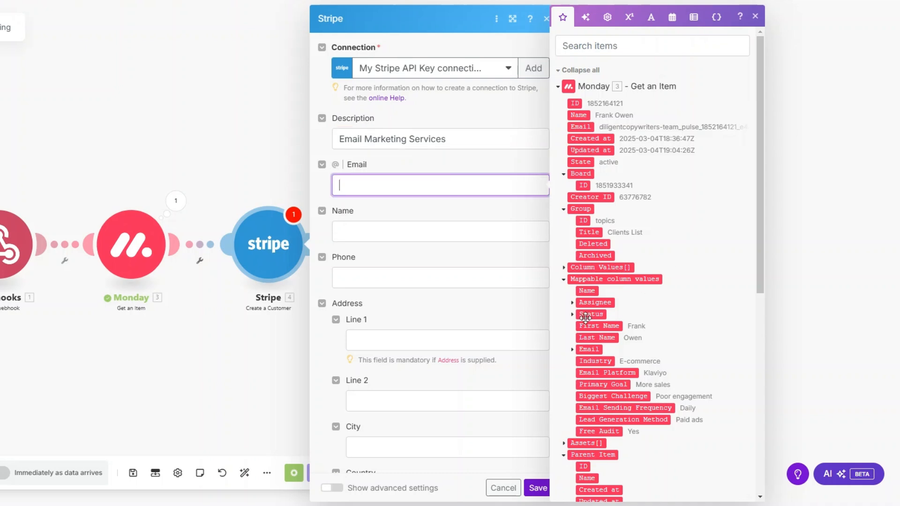
pyautogui.click(572, 349)
pyautogui.click(598, 361)
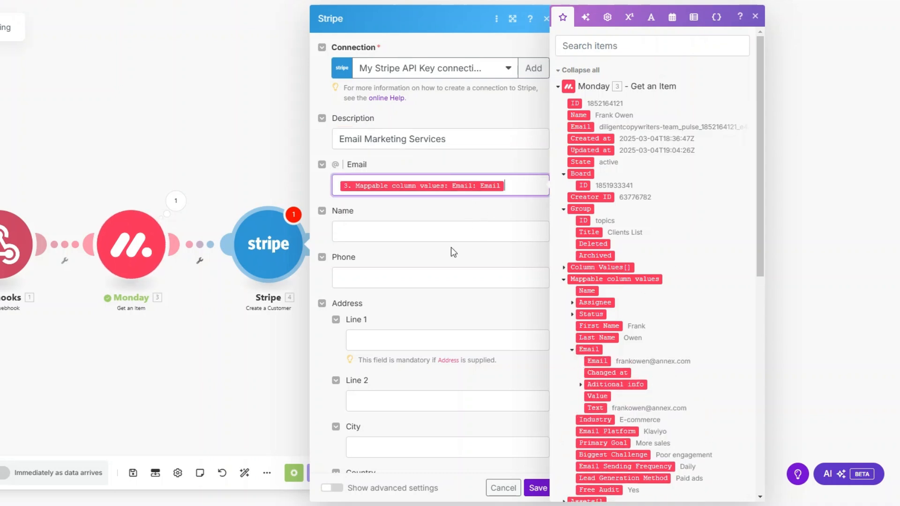
pyautogui.click(458, 233)
pyautogui.click(599, 326)
pyautogui.scroll(-3, 451, 266)
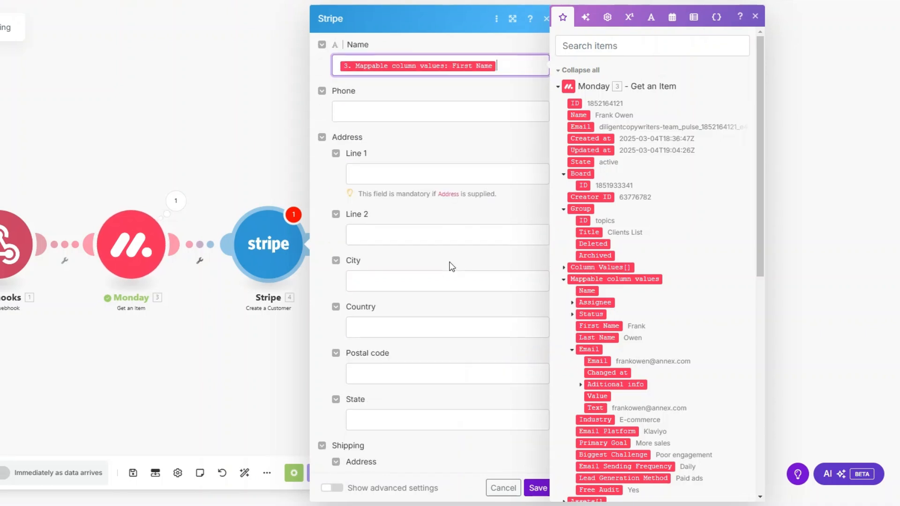
pyautogui.scroll(-10, 453, 272)
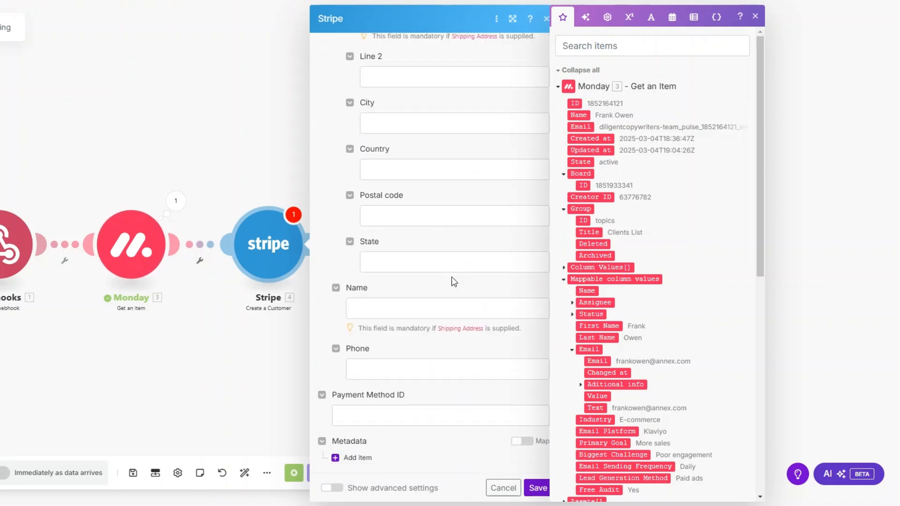
pyautogui.click(538, 488)
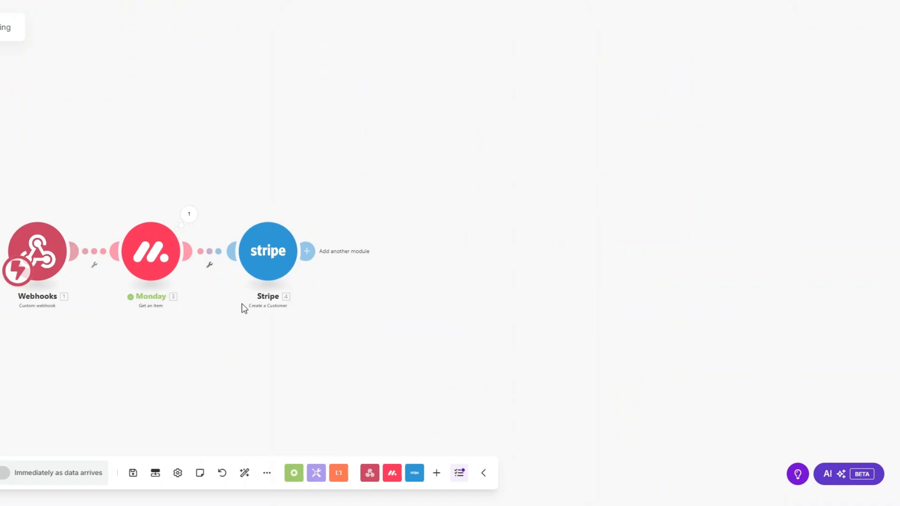
# Step: Add a Stripe Create an Invoice Item using the created customer's ID
pyautogui.click(252, 247)
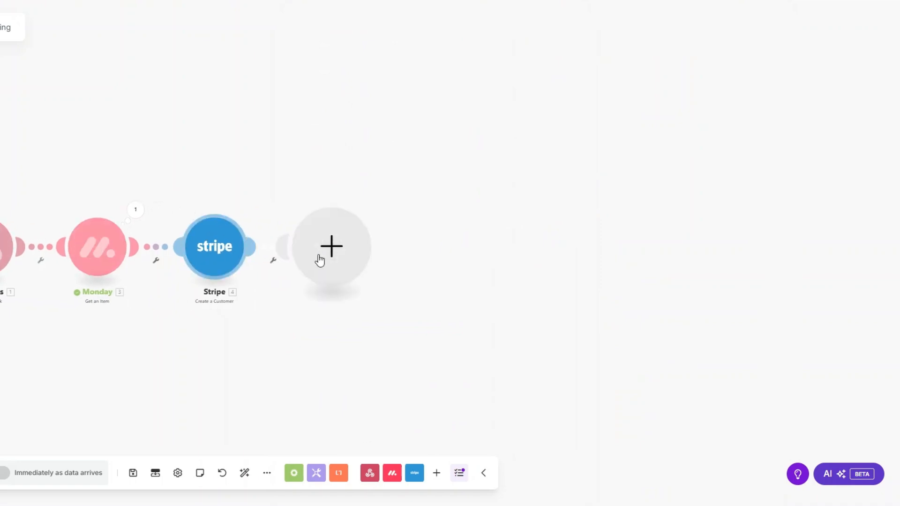
pyautogui.click(408, 212)
pyautogui.write('inv')
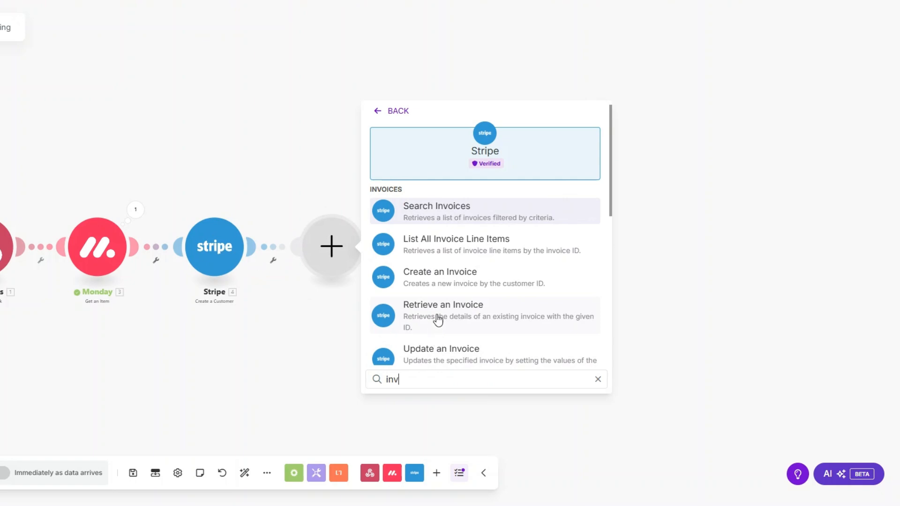
pyautogui.scroll(-5, 438, 321)
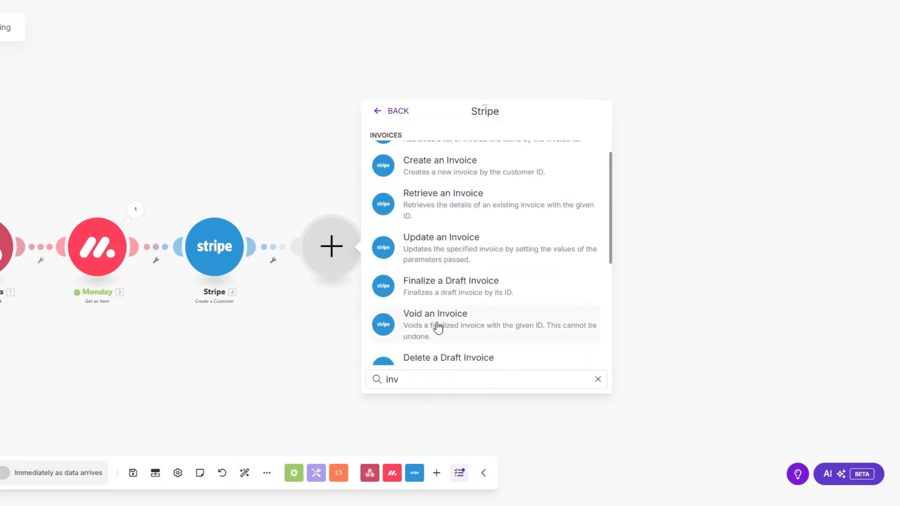
pyautogui.click(437, 214)
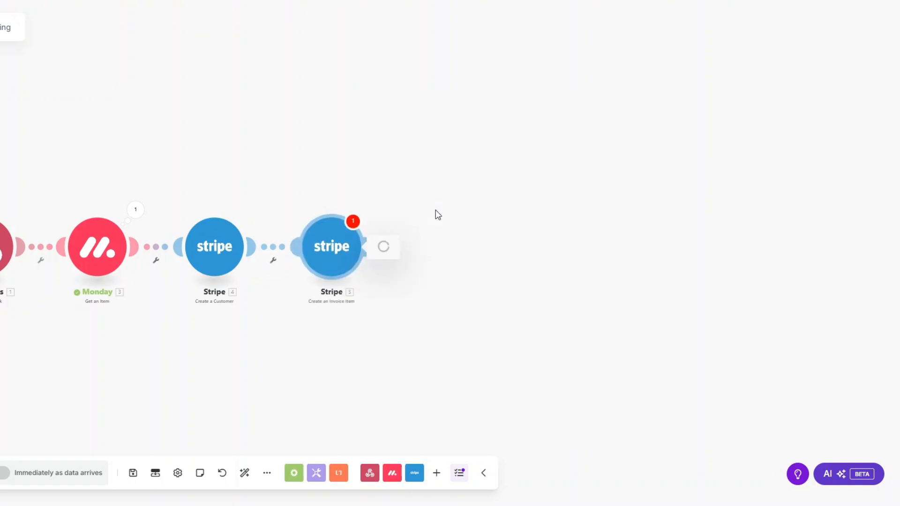
pyautogui.click(431, 137)
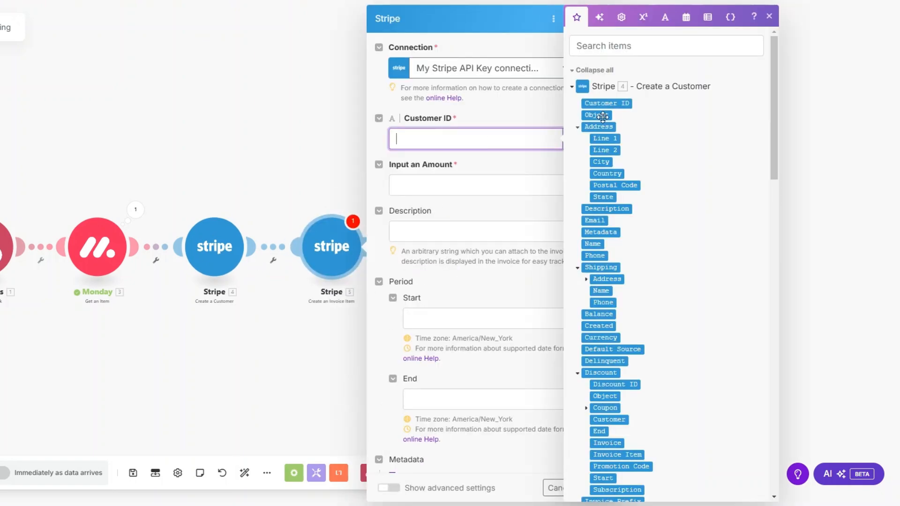
pyautogui.click(611, 103)
# Step: Set the item amount to 200000 cents, currency usd, description 'Email Marketing Services', and save
pyautogui.click(426, 184)
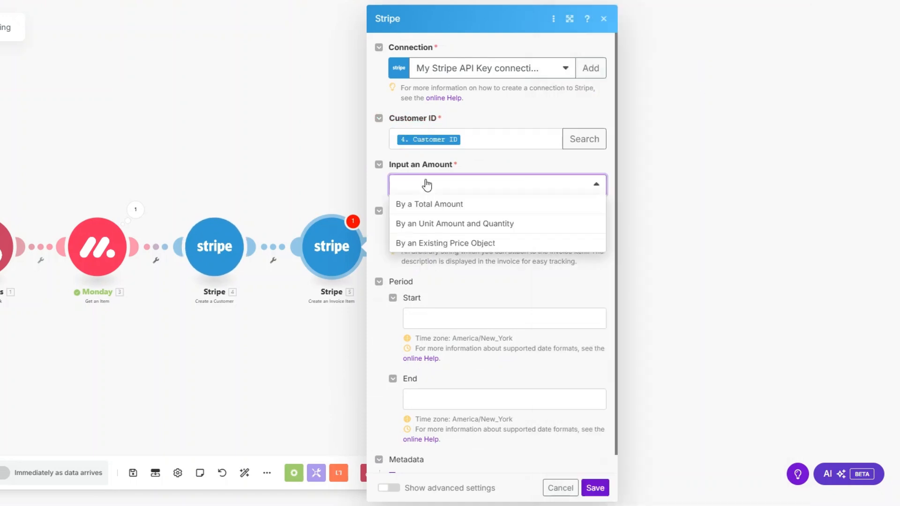
pyautogui.click(422, 203)
pyautogui.click(435, 231)
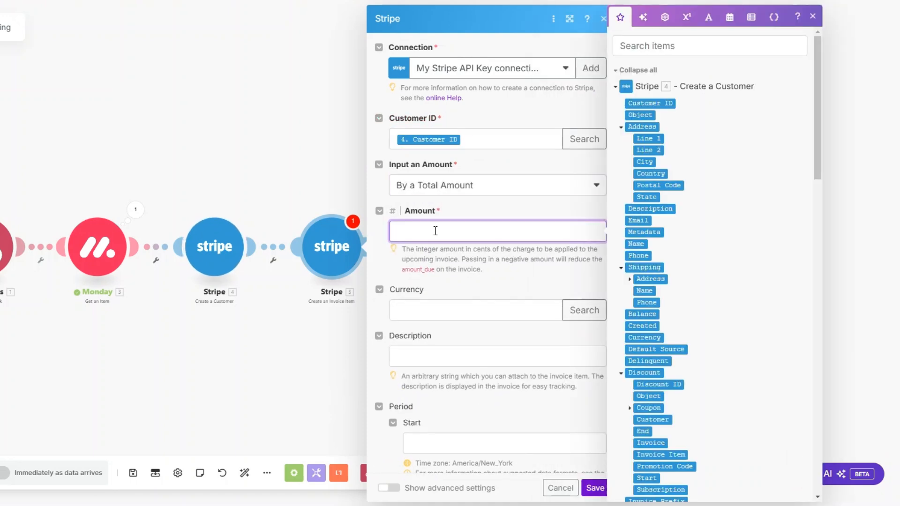
pyautogui.write('2000')
pyautogui.moveTo(423, 232); pyautogui.dragTo(375, 235)
pyautogui.moveTo(434, 248); pyautogui.dragTo(504, 248)
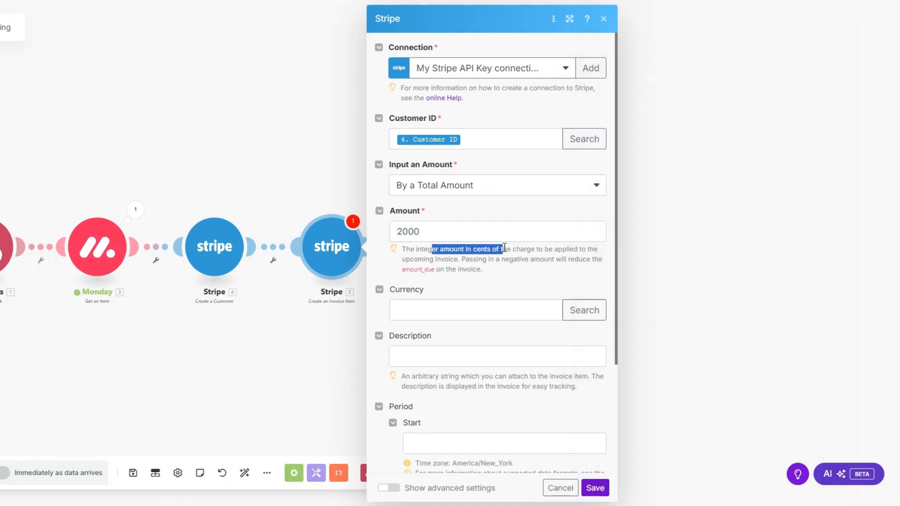
pyautogui.click(455, 231)
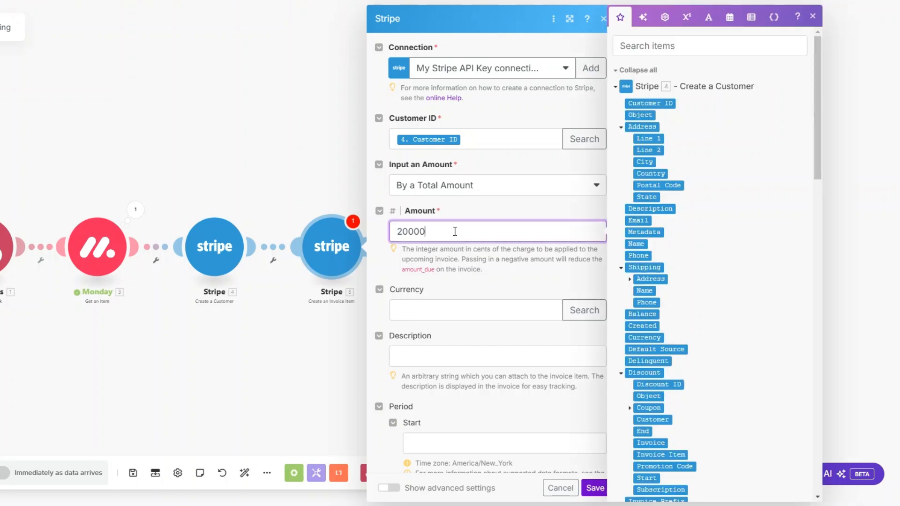
pyautogui.click(436, 316)
pyautogui.write('u')
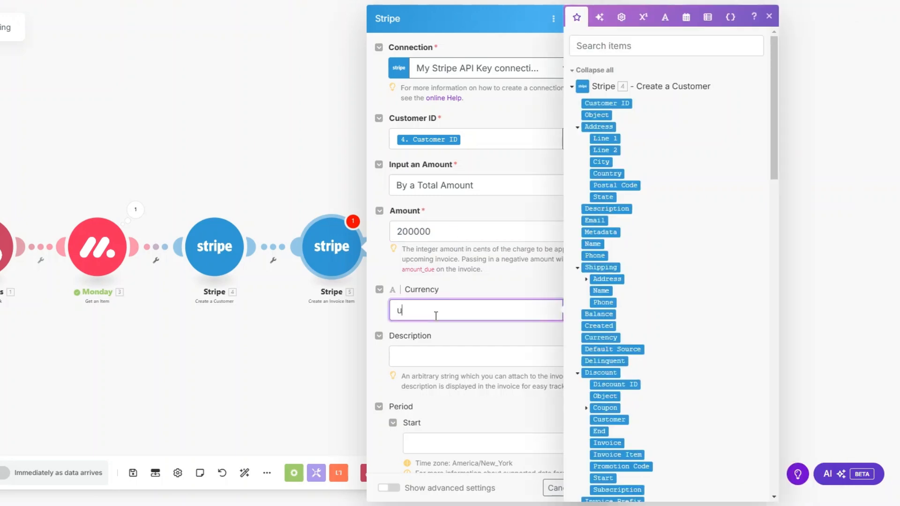
pyautogui.write('sd')
pyautogui.click(430, 360)
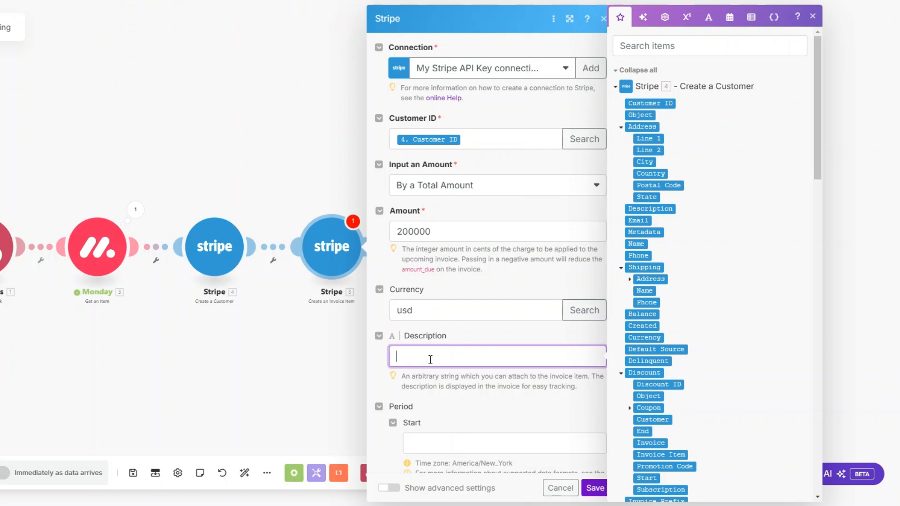
pyautogui.write('Email Marketing Services')
pyautogui.scroll(-3, 431, 347)
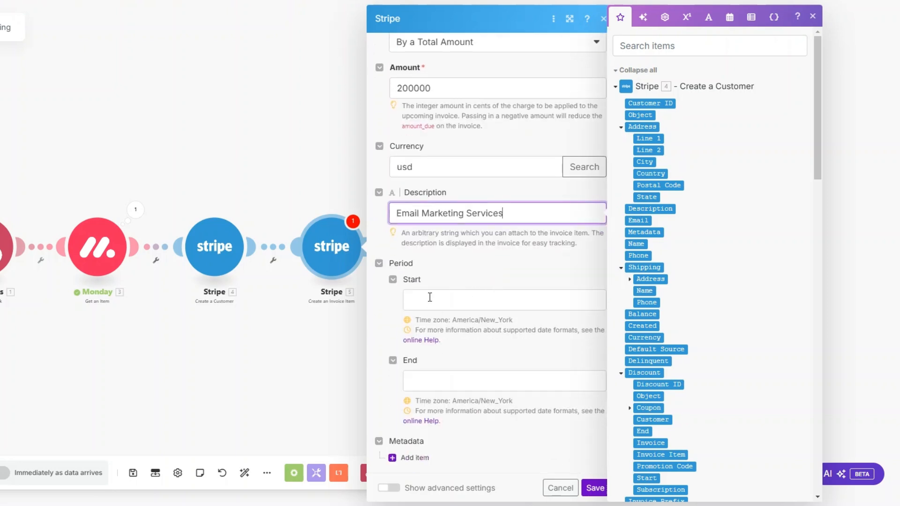
pyautogui.click(591, 488)
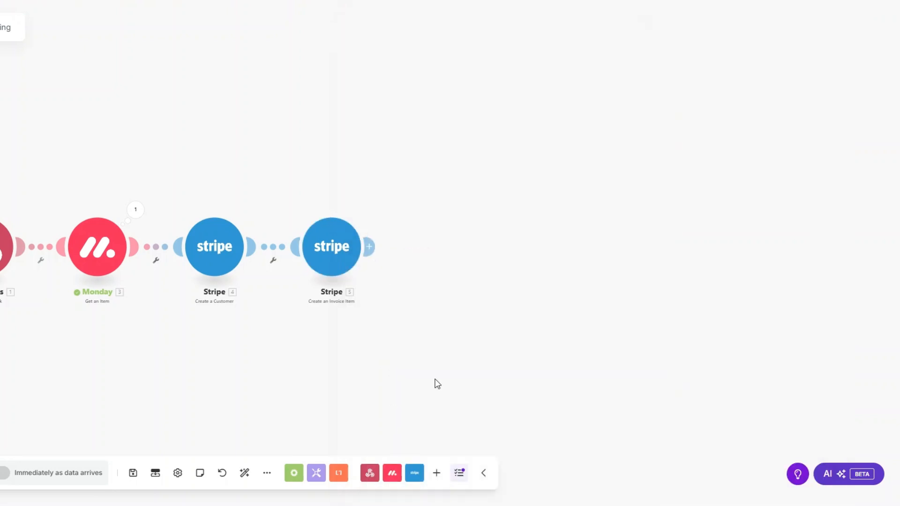
# Step: Add a Stripe Create an Invoice step mapped to the created customer's ID
pyautogui.click(280, 248)
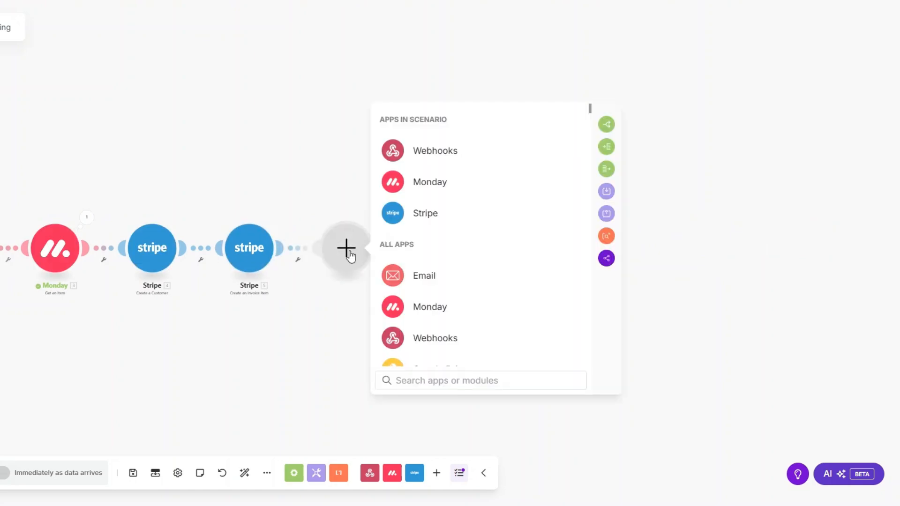
pyautogui.click(419, 213)
pyautogui.write('invoi')
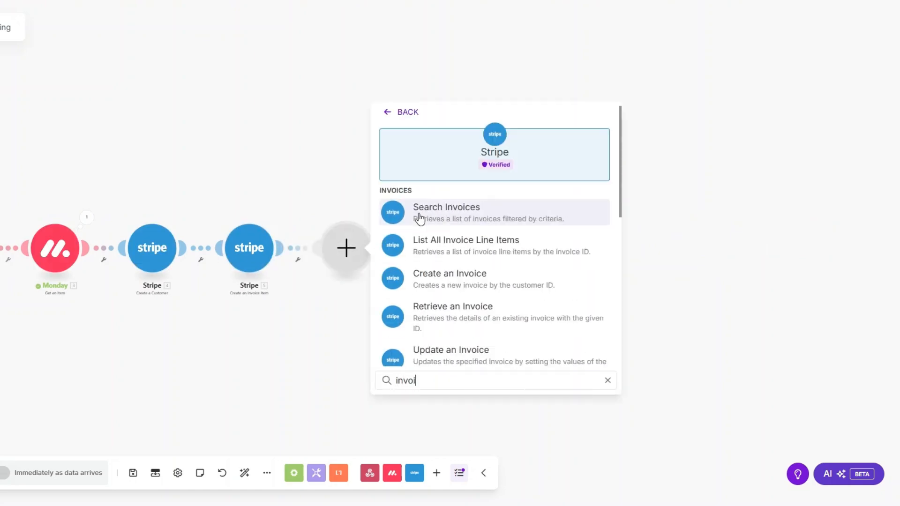
pyautogui.scroll(-2, 458, 296)
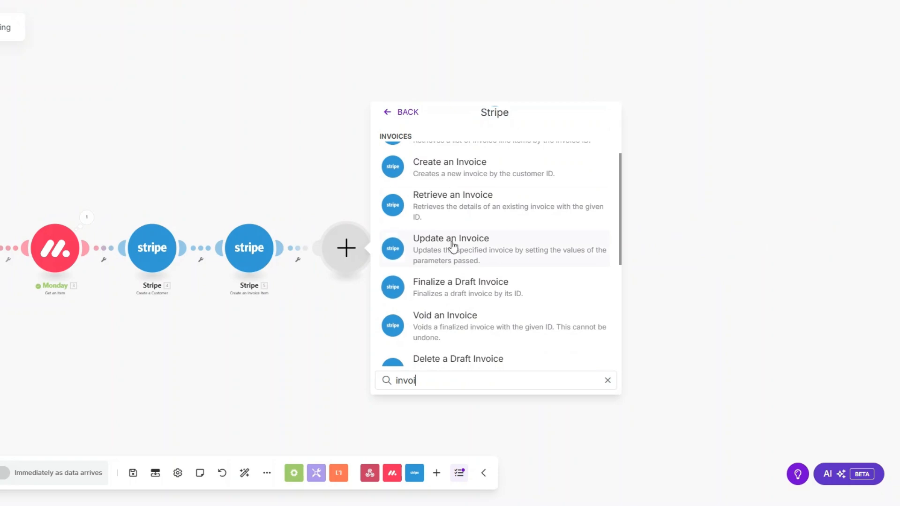
pyautogui.click(446, 169)
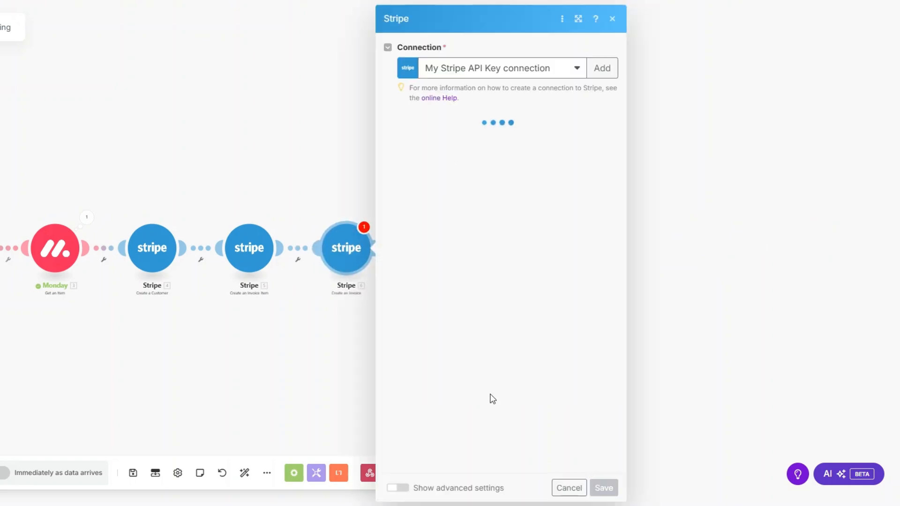
pyautogui.click(467, 146)
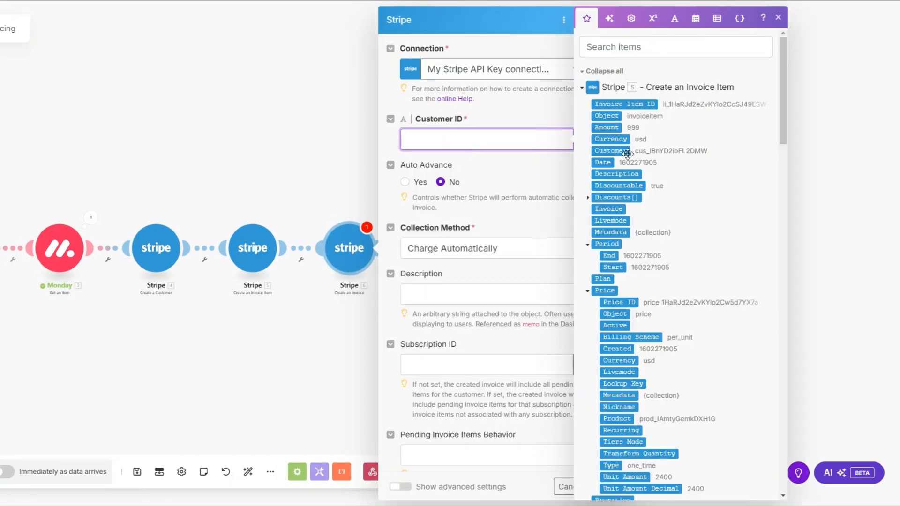
pyautogui.scroll(-8, 624, 206)
pyautogui.click(622, 208)
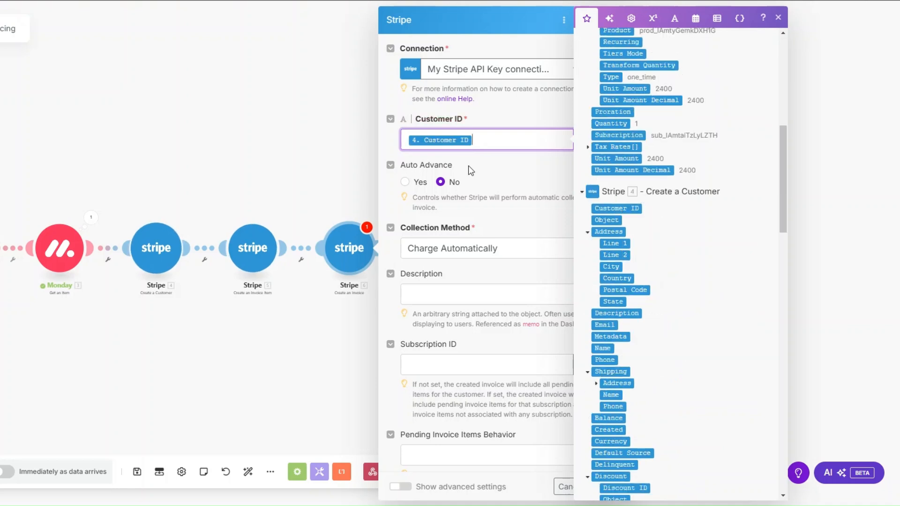
# Step: Set collection to Send Invoice, due in 3 days, description 'Email Marketing Services', and save
pyautogui.scroll(-3, 488, 171)
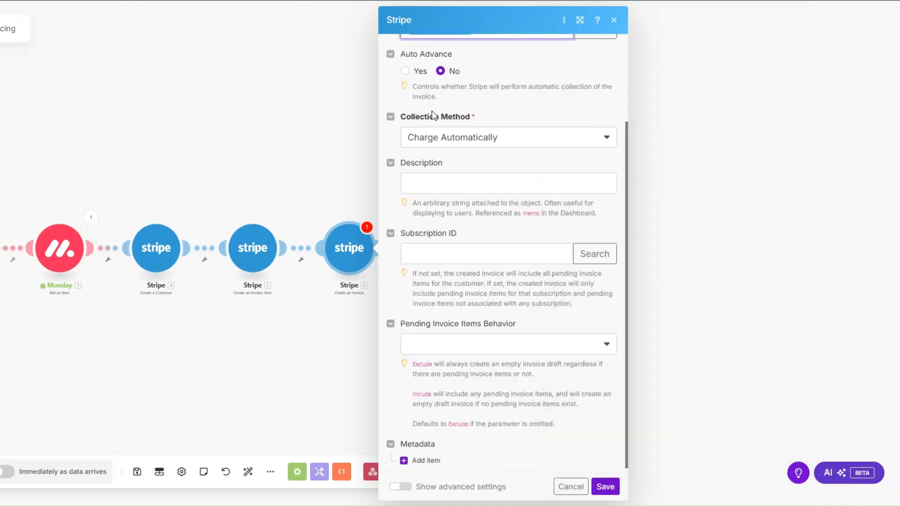
pyautogui.click(454, 139)
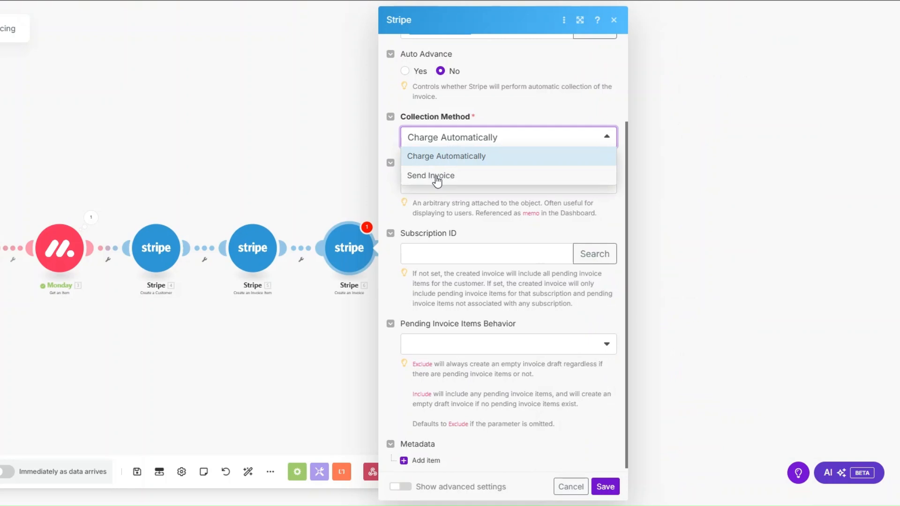
pyautogui.click(437, 176)
pyautogui.click(446, 178)
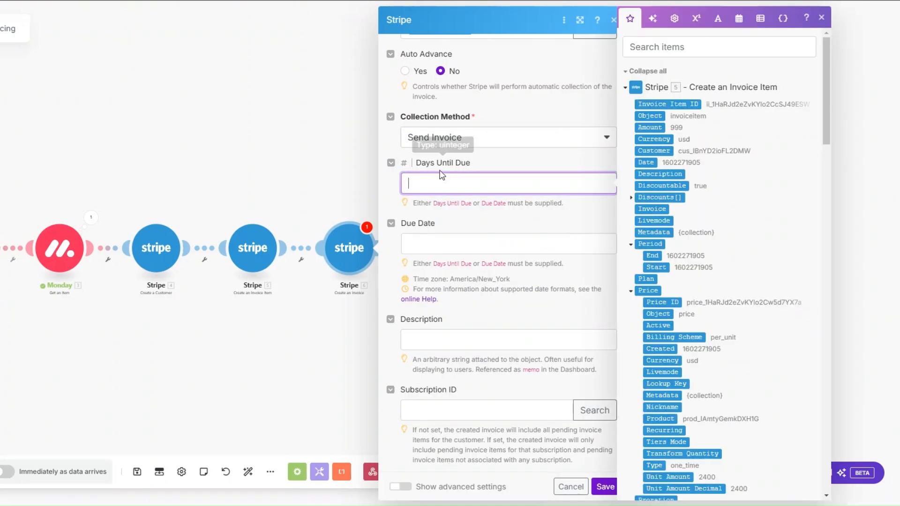
pyautogui.write('3')
pyautogui.moveTo(429, 183); pyautogui.dragTo(387, 194)
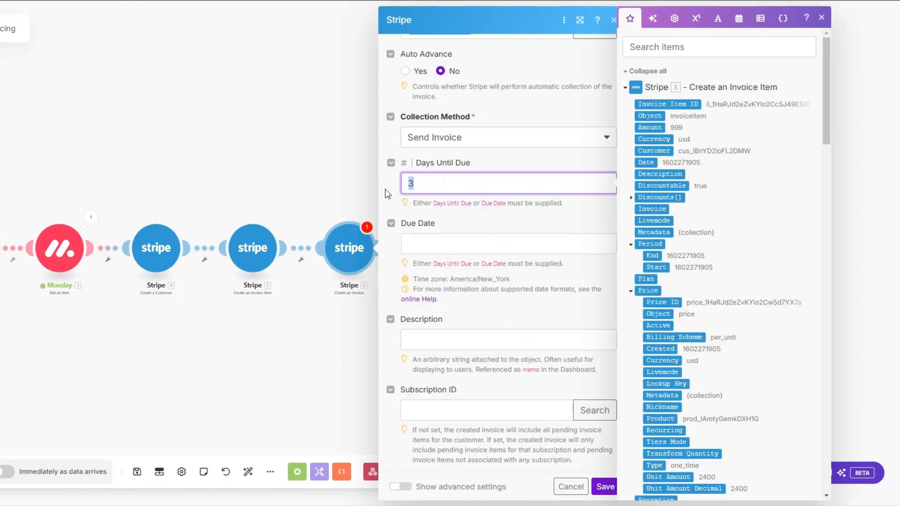
pyautogui.scroll(-3, 494, 238)
pyautogui.click(458, 181)
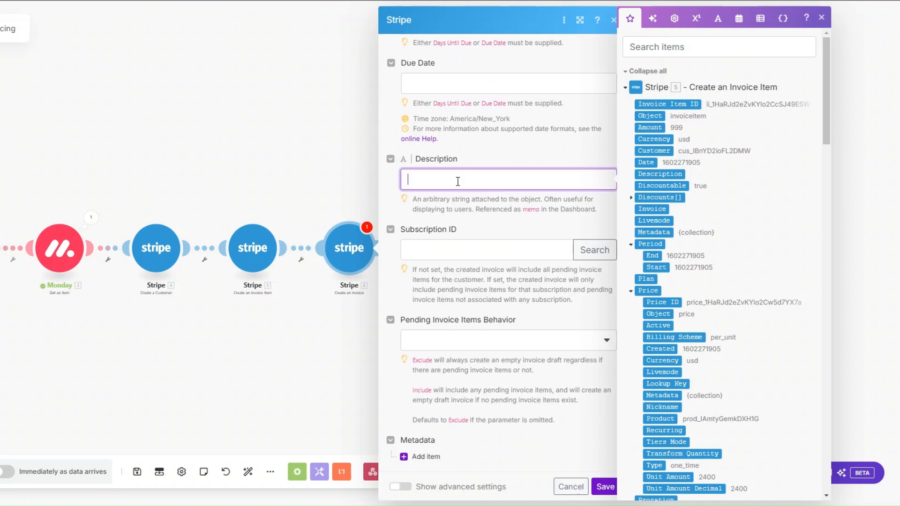
pyautogui.write('Email Marketing Services')
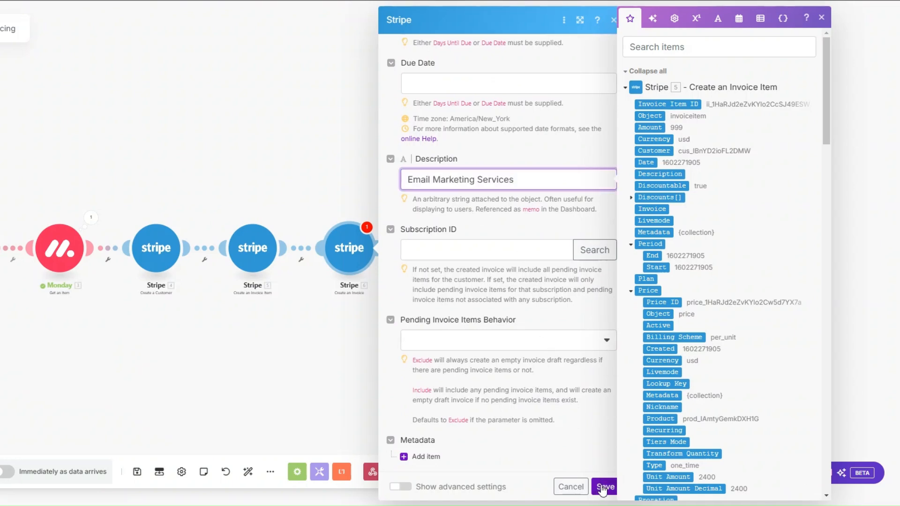
pyautogui.click(603, 487)
pyautogui.click(381, 249)
# Step: Add a Stripe Finalize a Draft Invoice step using 6. Invoice ID and save it
pyautogui.write('fin')
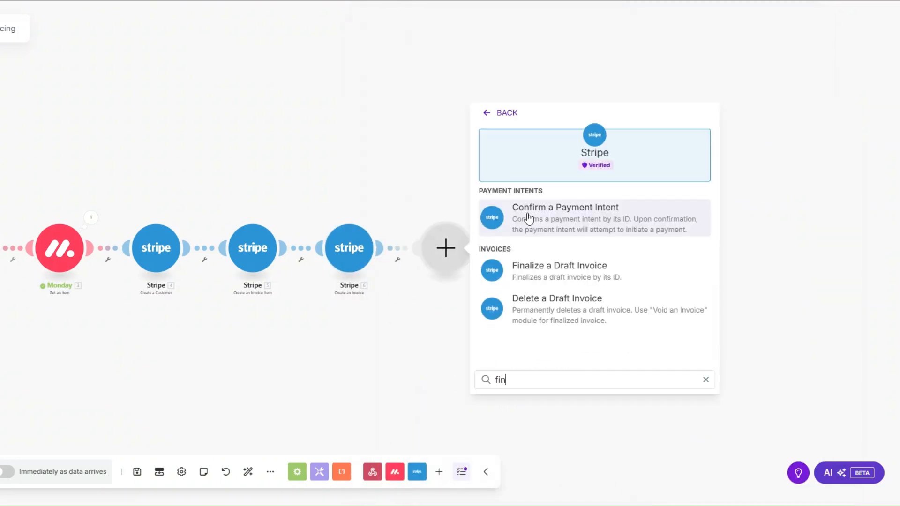
pyautogui.write('a')
pyautogui.click(528, 203)
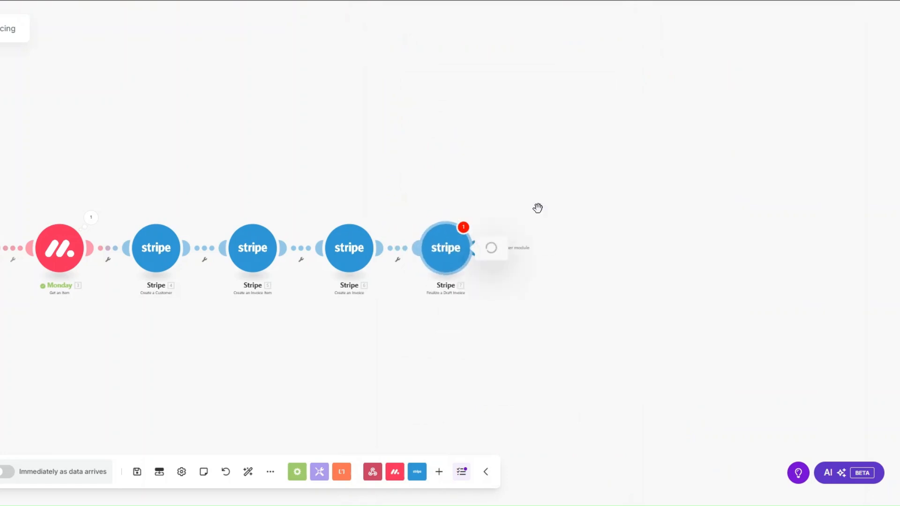
pyautogui.click(528, 287)
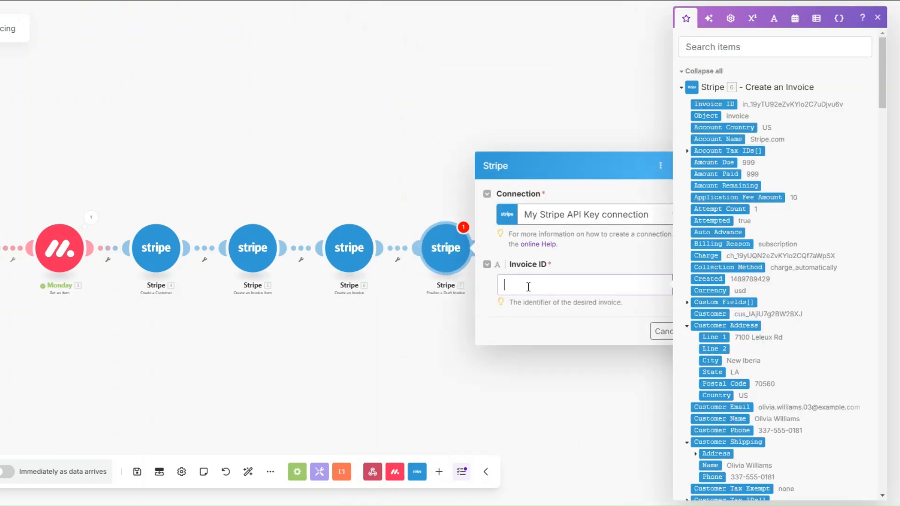
pyautogui.click(728, 104)
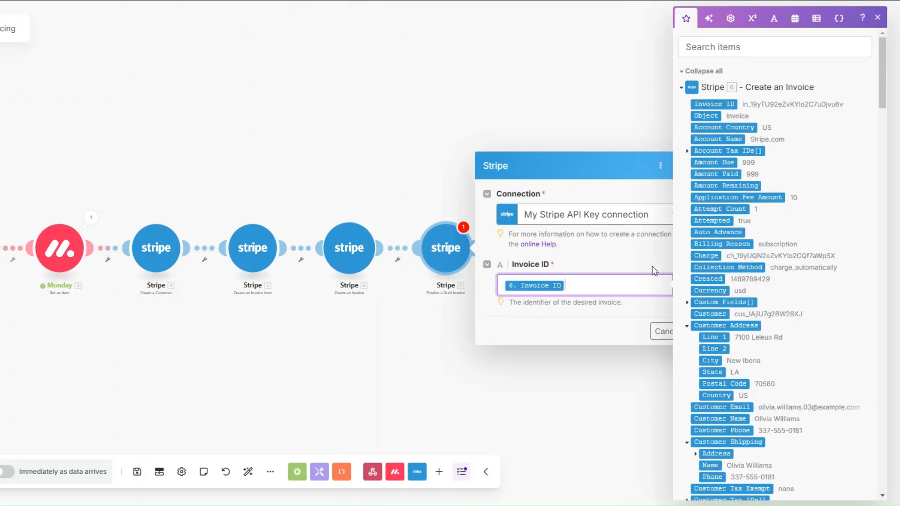
pyautogui.click(624, 333)
pyautogui.click(707, 337)
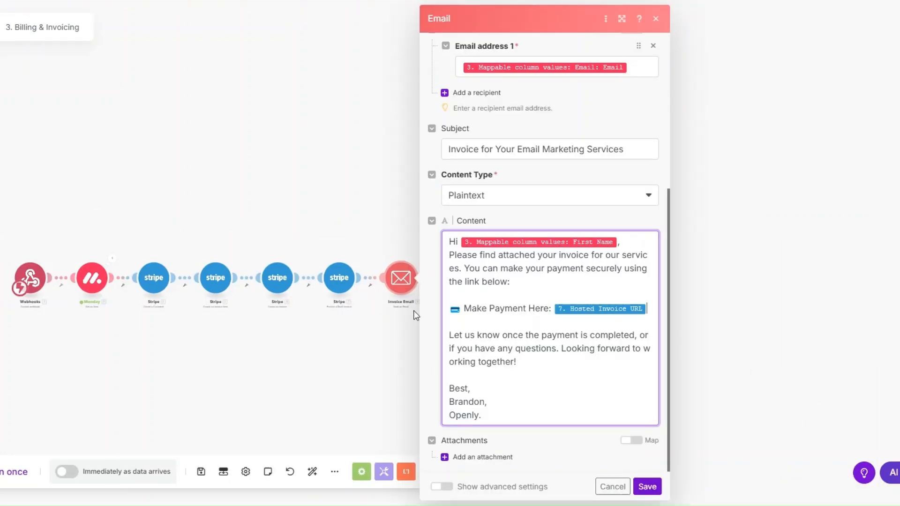
# Step: Review the Invoice Email's recipient, subject and hosted-invoice-link content, then save it
pyautogui.scroll(2, 362, 298)
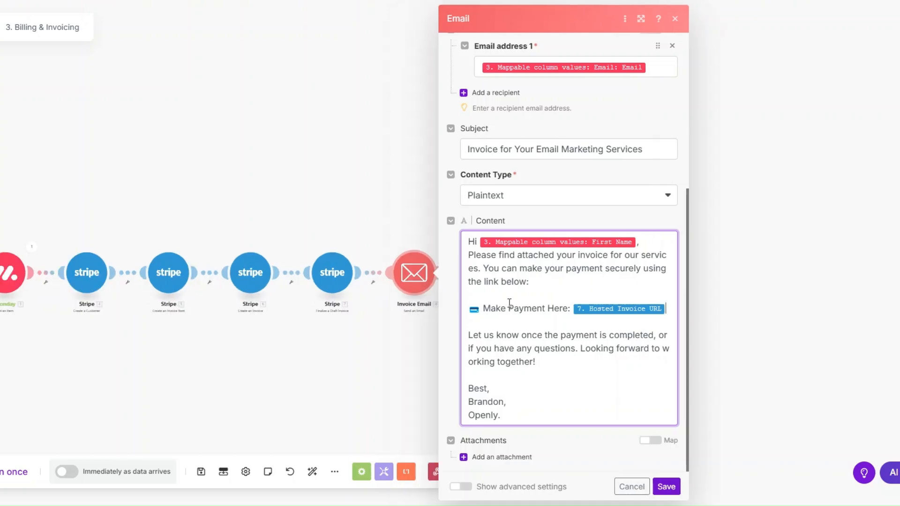
pyautogui.scroll(3, 586, 235)
pyautogui.click(656, 173)
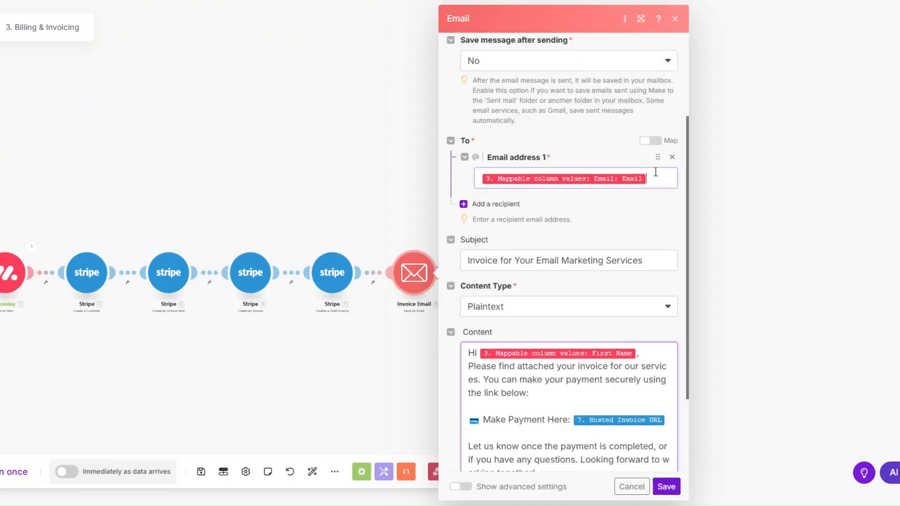
pyautogui.scroll(-3, 653, 174)
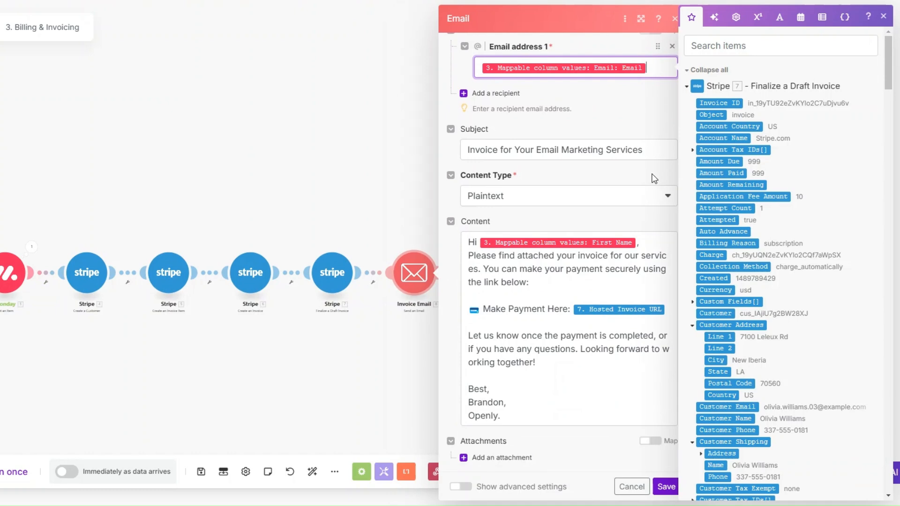
pyautogui.click(652, 148)
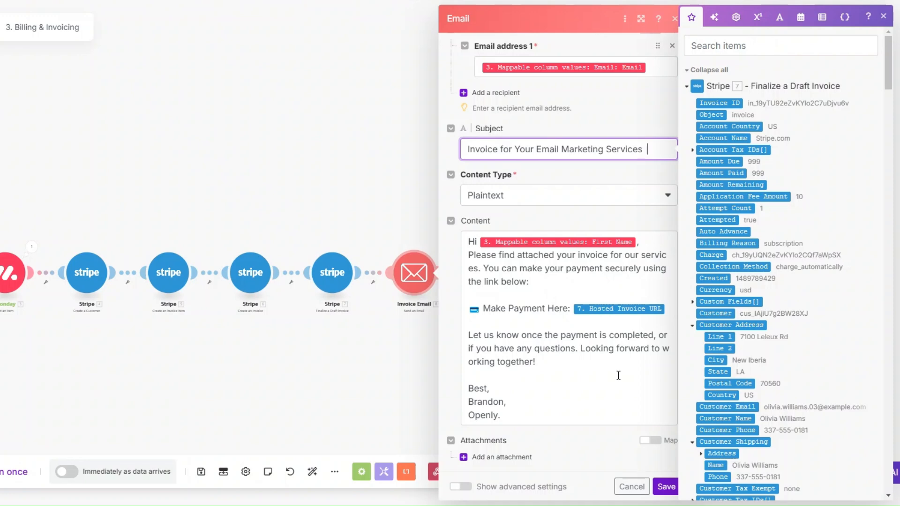
pyautogui.click(665, 487)
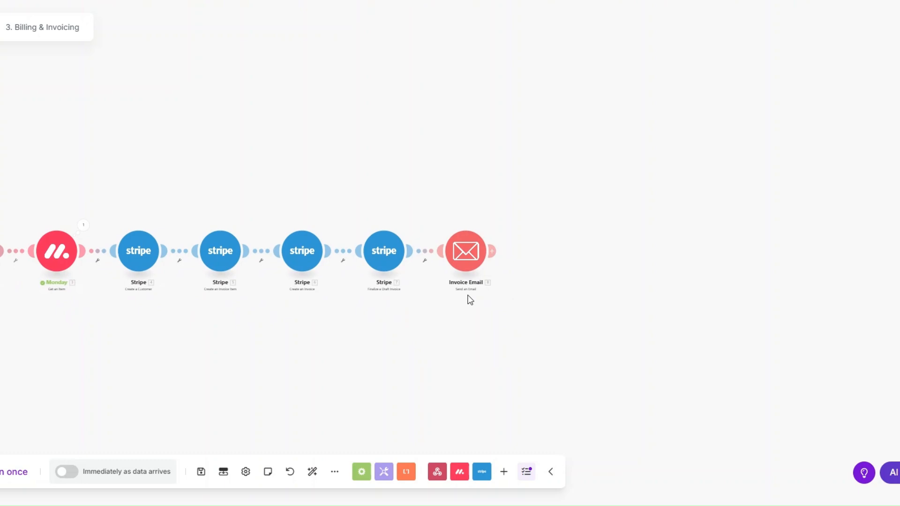
# Step: Add a Tools Set variable module after the invoice email
pyautogui.click(492, 251)
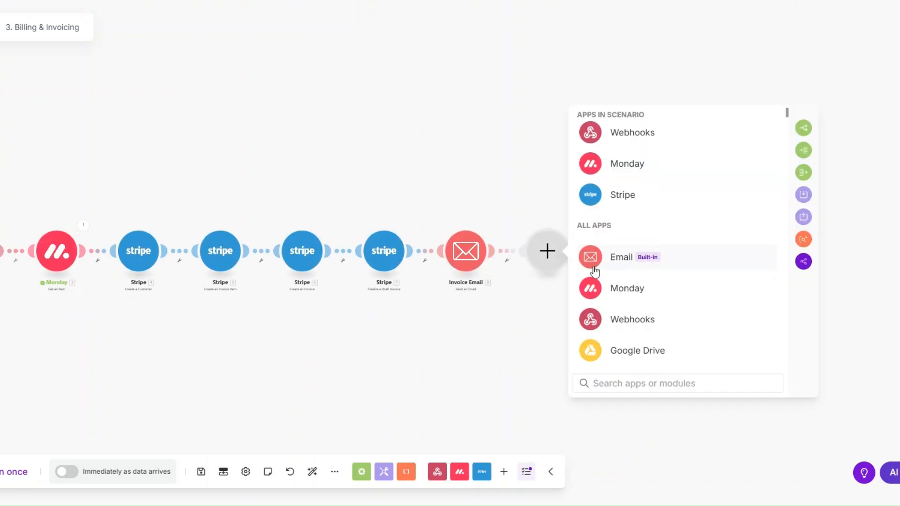
pyautogui.scroll(-6, 609, 263)
pyautogui.click(619, 195)
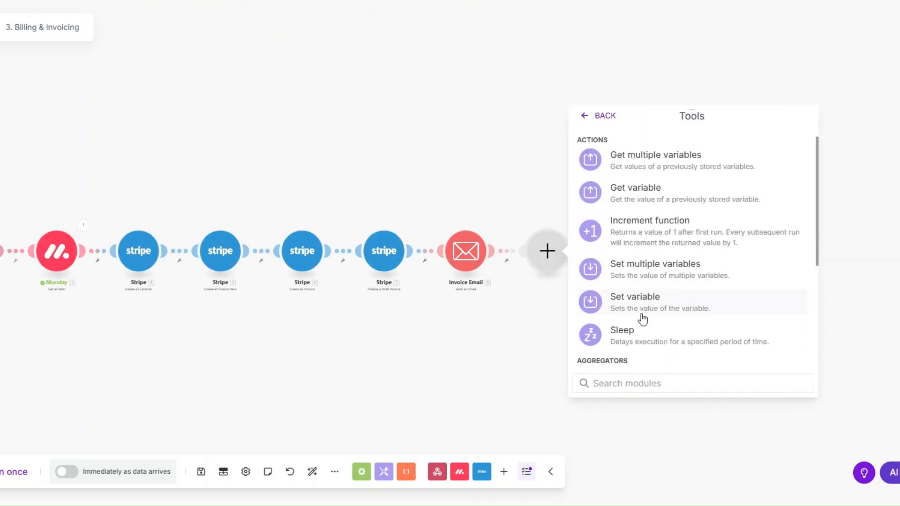
pyautogui.click(642, 318)
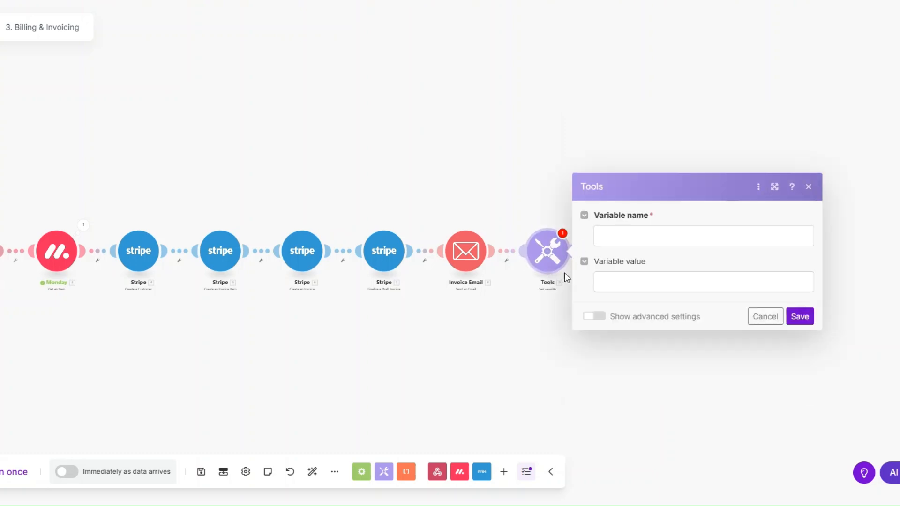
# Step: Name the variable Date, set its value to now, and save the module
pyautogui.click(608, 235)
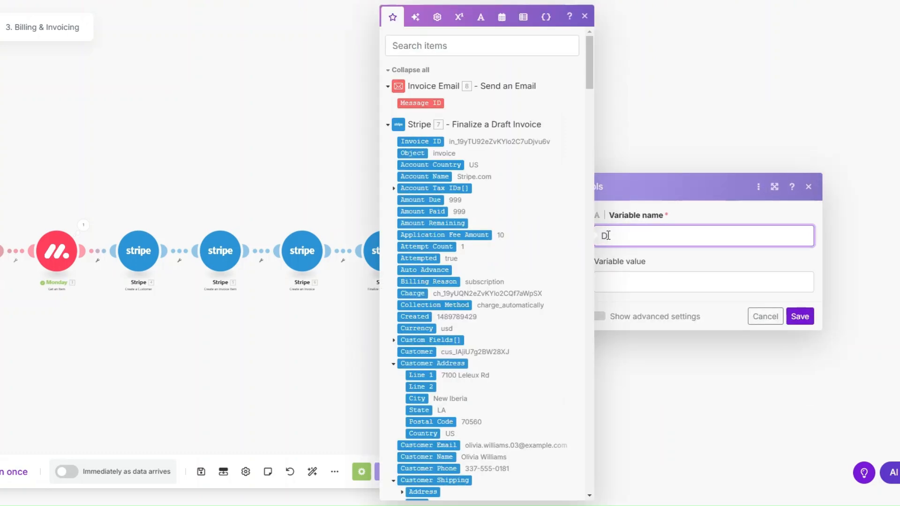
pyautogui.click(620, 280)
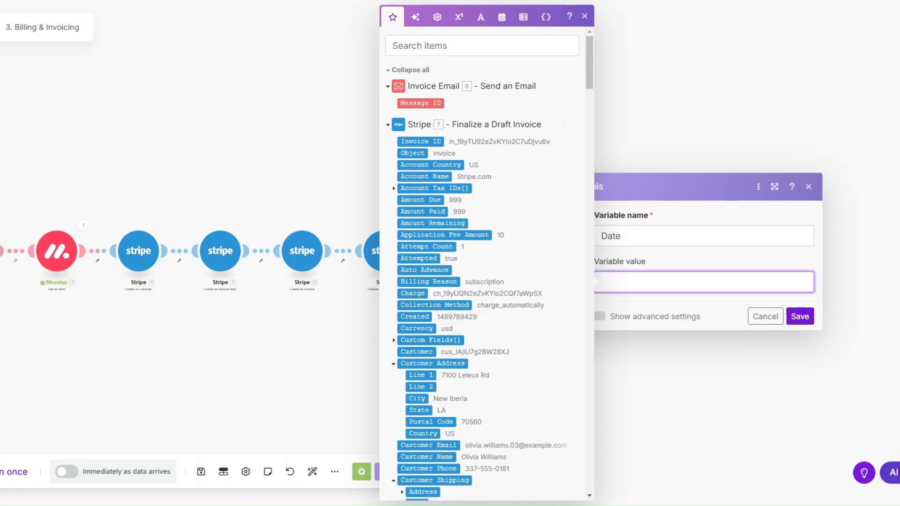
pyautogui.click(501, 17)
pyautogui.click(402, 366)
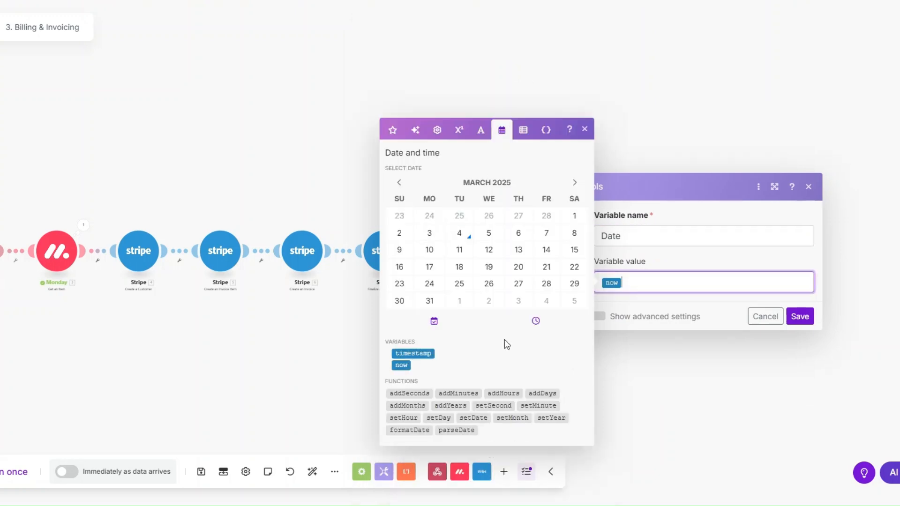
pyautogui.click(799, 316)
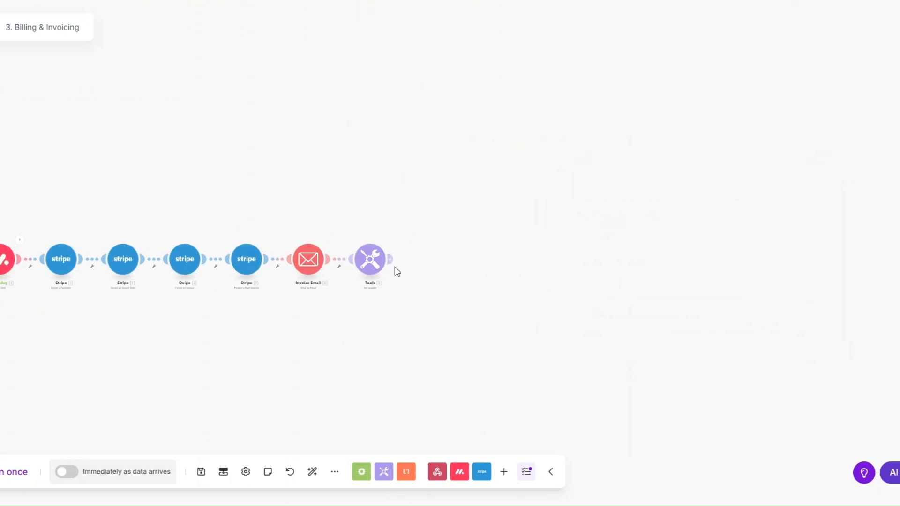
# Step: Add a Stripe Search Invoices module after the Tools step
pyautogui.click(429, 262)
pyautogui.click(502, 224)
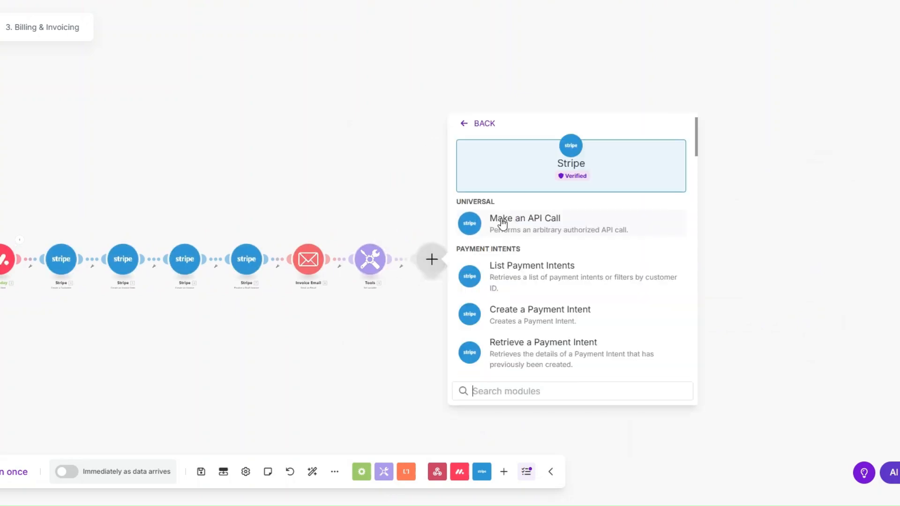
pyautogui.write('searc')
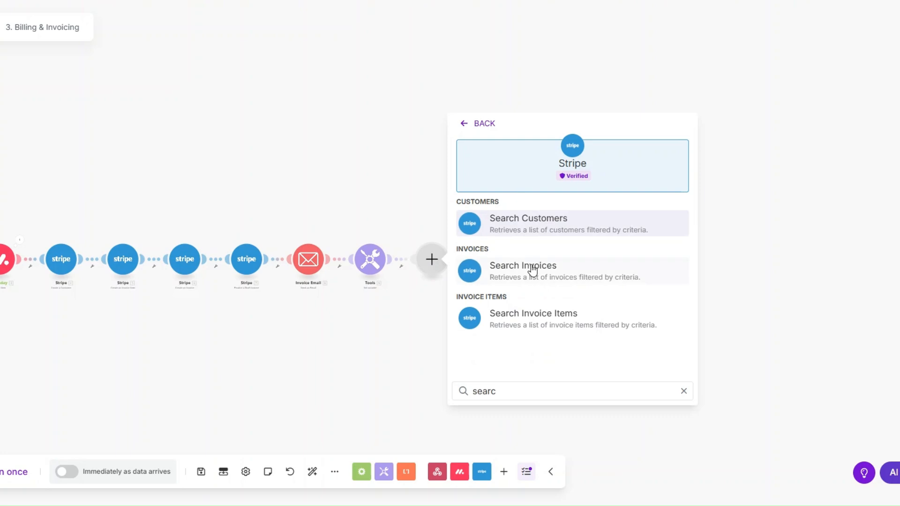
pyautogui.click(497, 268)
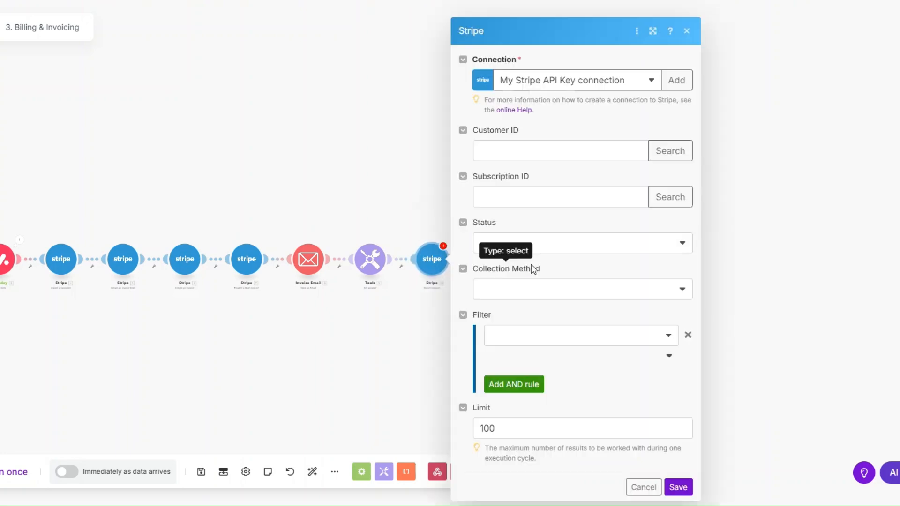
# Step: Map the created customer's ID, set status Open, Charge Automatically, limit 1, and save
pyautogui.click(554, 142)
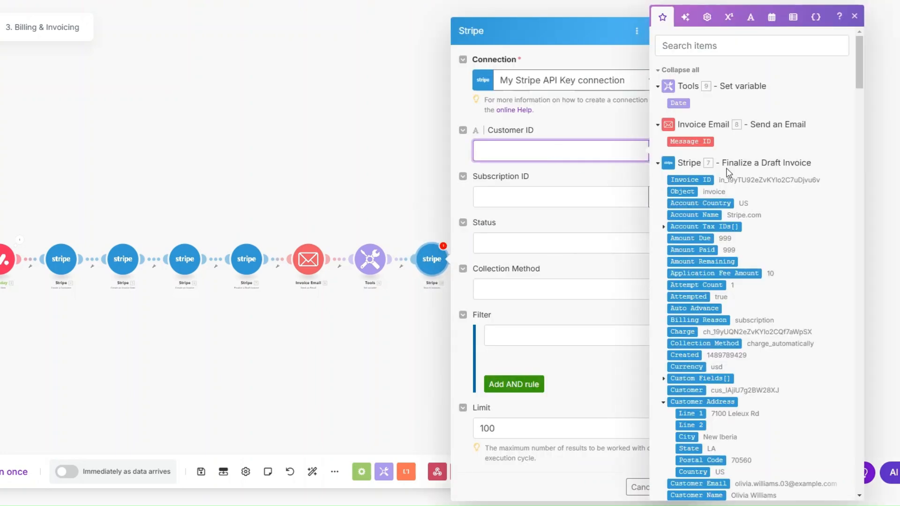
pyautogui.moveTo(860, 74); pyautogui.dragTo(858, 365)
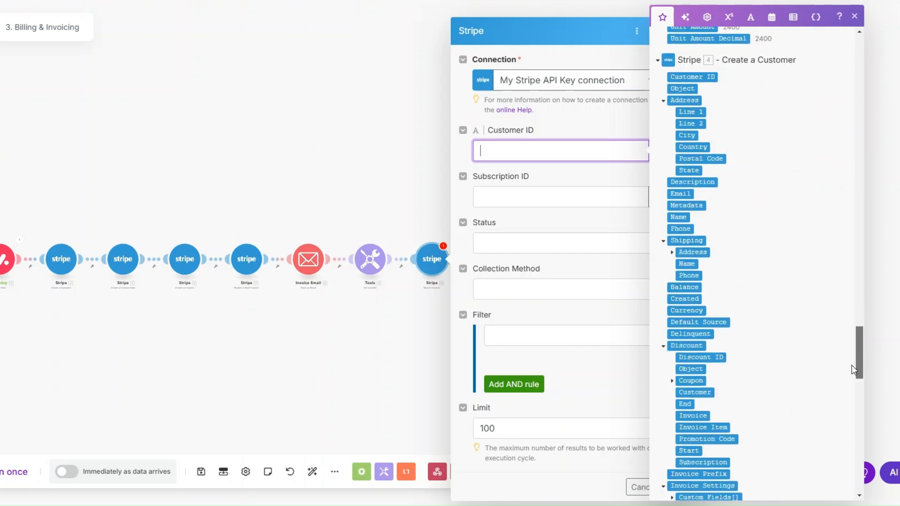
pyautogui.click(701, 77)
pyautogui.click(506, 246)
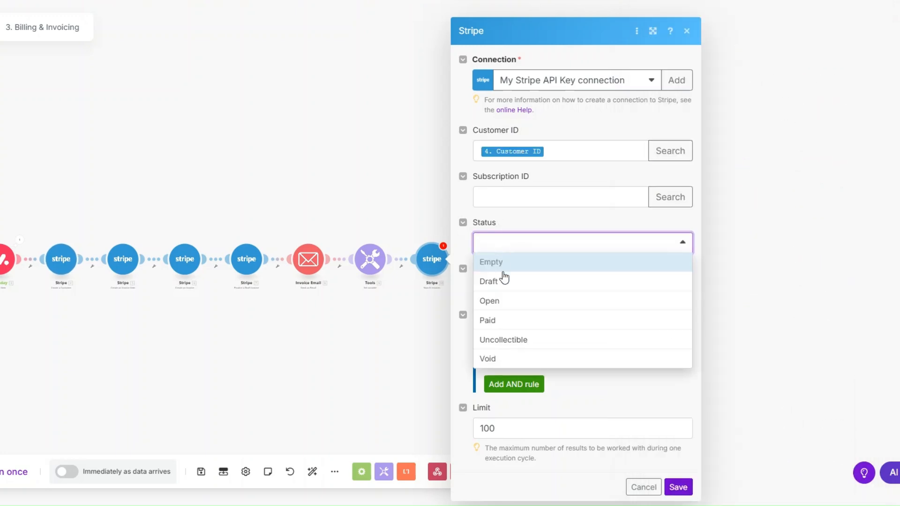
pyautogui.click(502, 301)
pyautogui.click(506, 304)
pyautogui.click(506, 329)
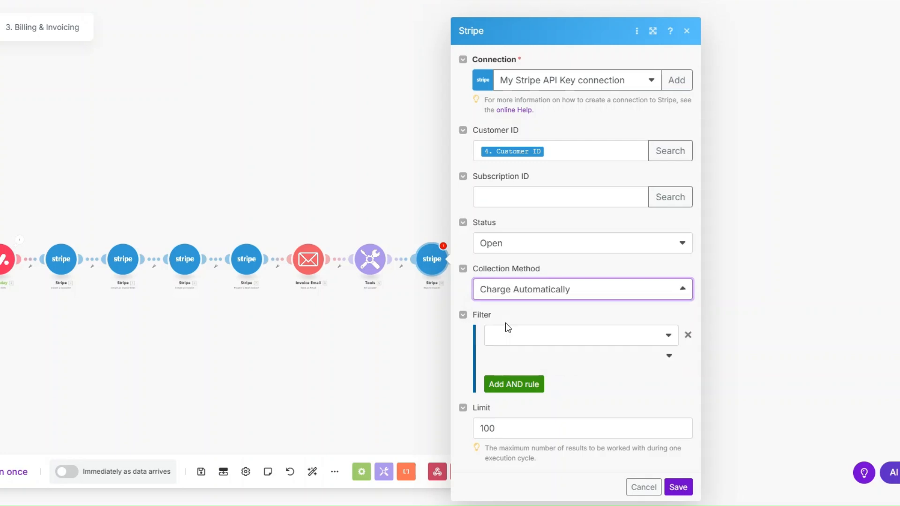
pyautogui.click(527, 424)
pyautogui.press('BackSpace')
pyautogui.press('BackSpace')
pyautogui.press('BackSpace')
pyautogui.write('1')
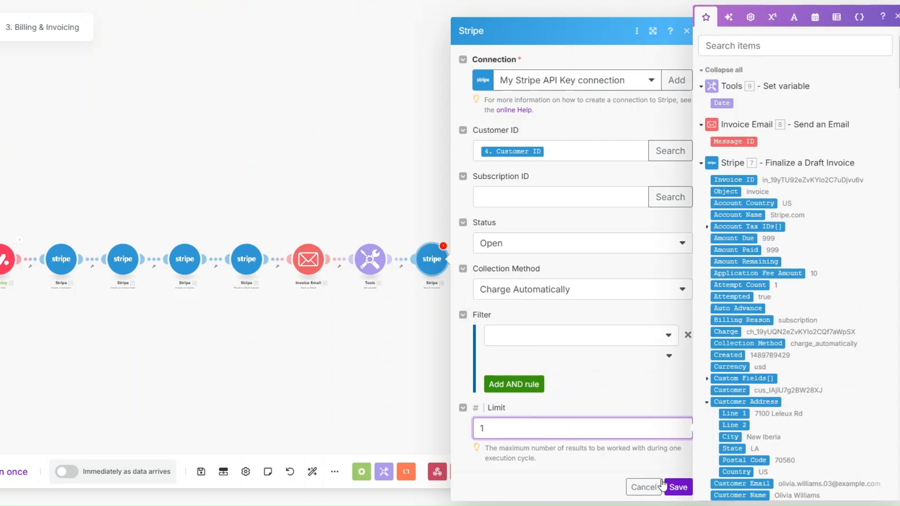
pyautogui.click(675, 487)
pyautogui.scroll(3, 415, 328)
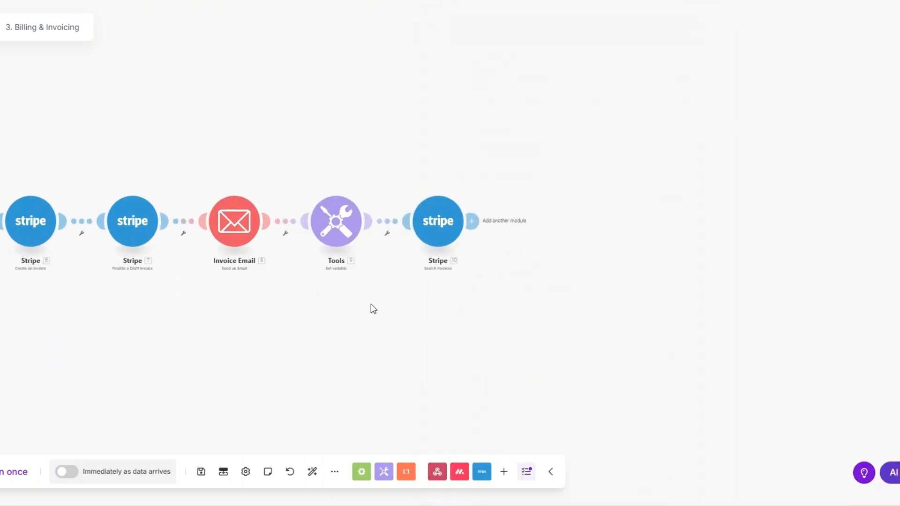
# Step: Add a filter labelled 'Due Date?' before Search Invoices, testing the Date variable
pyautogui.click(387, 234)
pyautogui.click(388, 244)
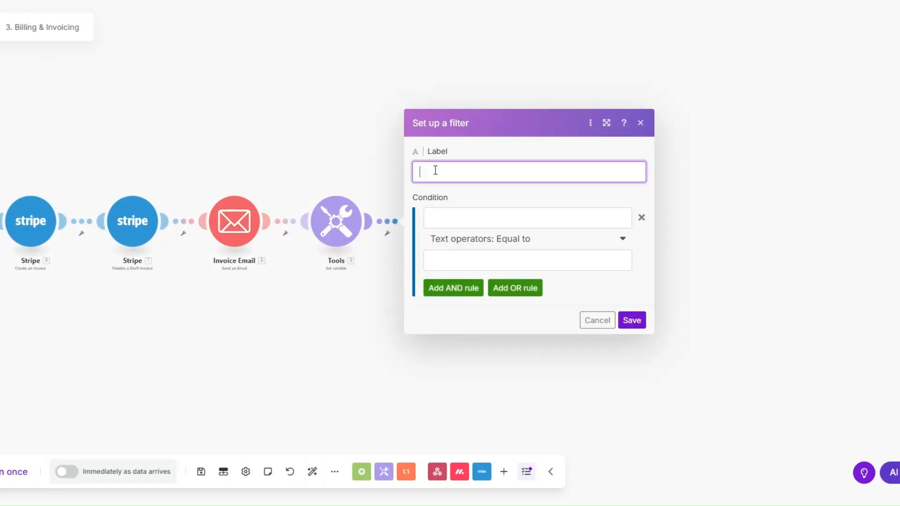
pyautogui.write('Due Date?')
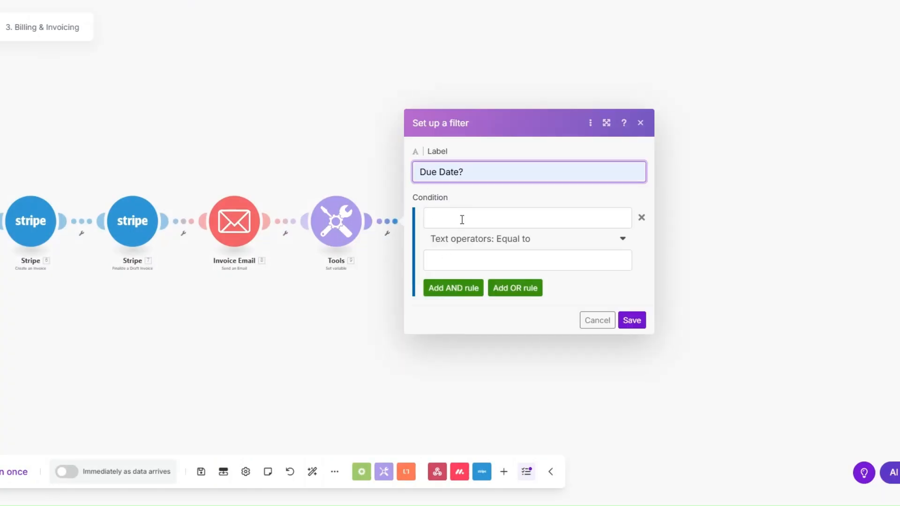
pyautogui.click(462, 219)
pyautogui.click(662, 103)
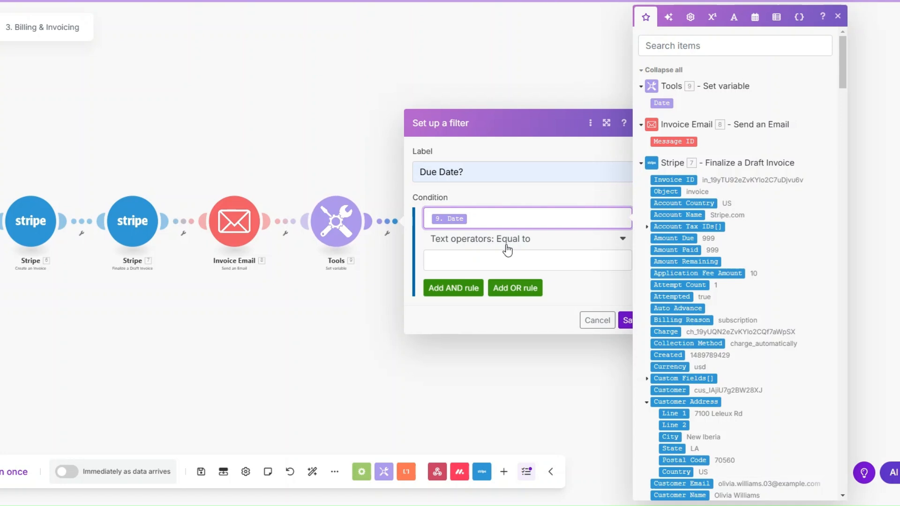
# Step: Require Date to be datetime Equal to the invoice's Due Date and save the filter
pyautogui.click(507, 249)
pyautogui.scroll(-10, 508, 371)
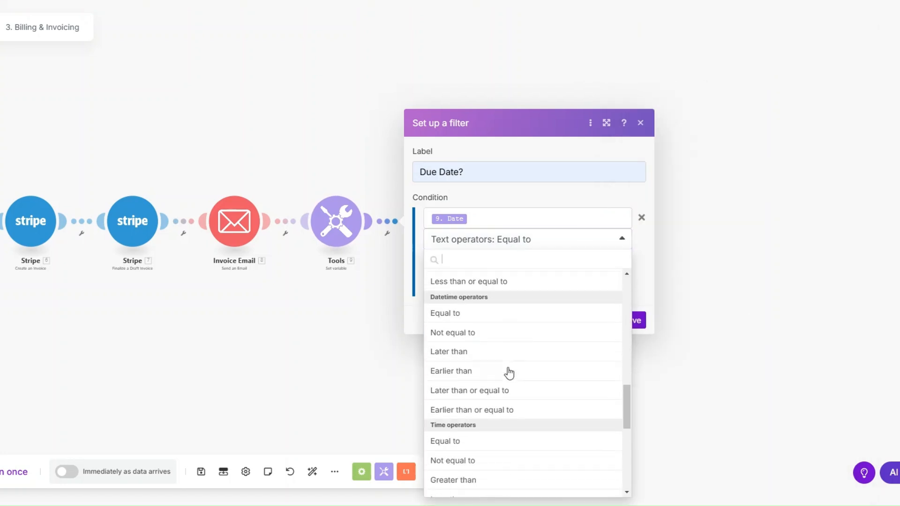
pyautogui.click(469, 318)
pyautogui.click(466, 261)
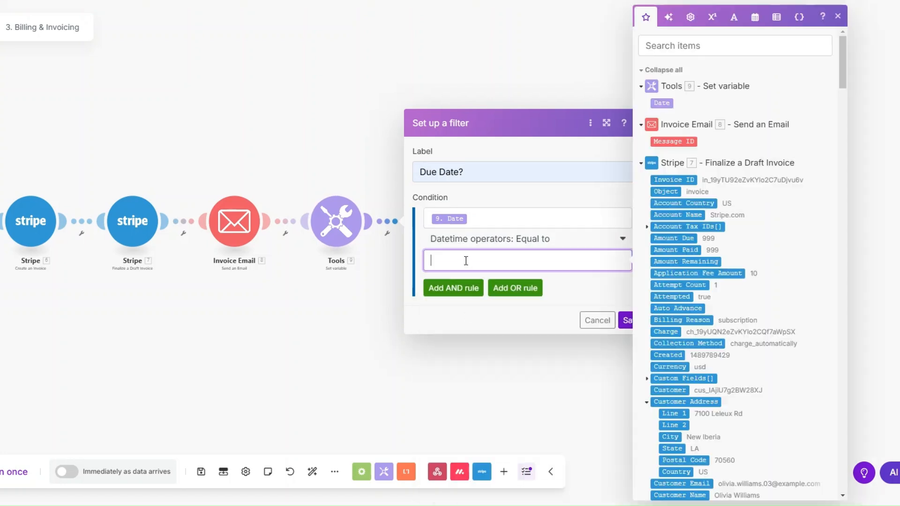
pyautogui.scroll(-5, 692, 326)
pyautogui.scroll(-2, 691, 326)
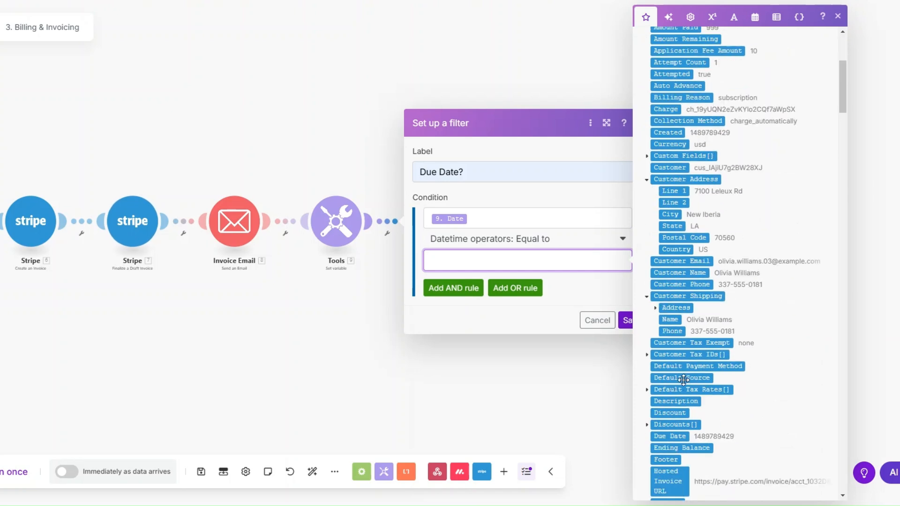
pyautogui.click(682, 437)
pyautogui.click(625, 323)
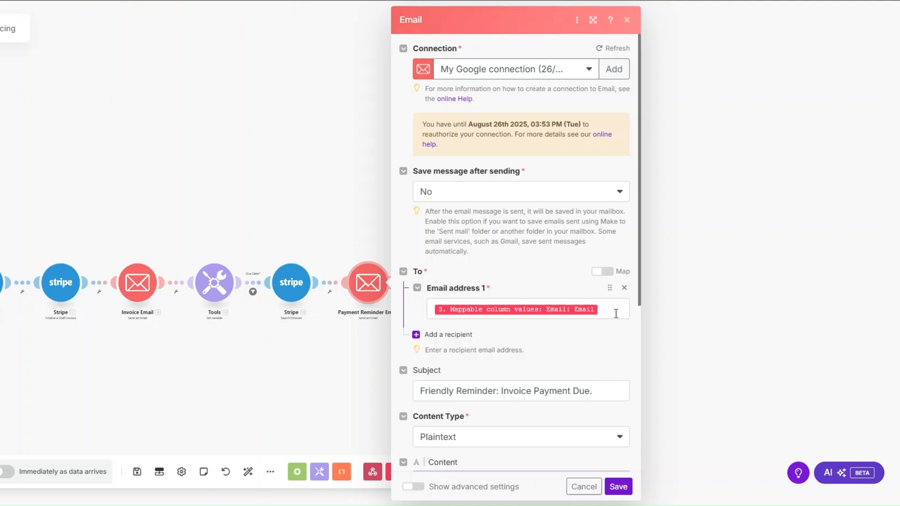
# Step: Give the reminder email subject 'Friendly Reminder: Invoice Payment Due.' and a hosted-invoice-link body, then save
pyautogui.click(616, 314)
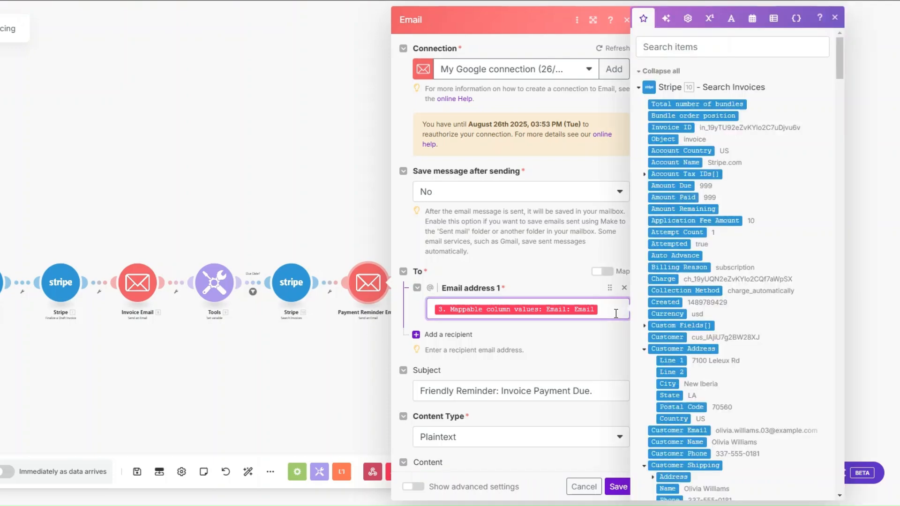
pyautogui.scroll(-2, 615, 310)
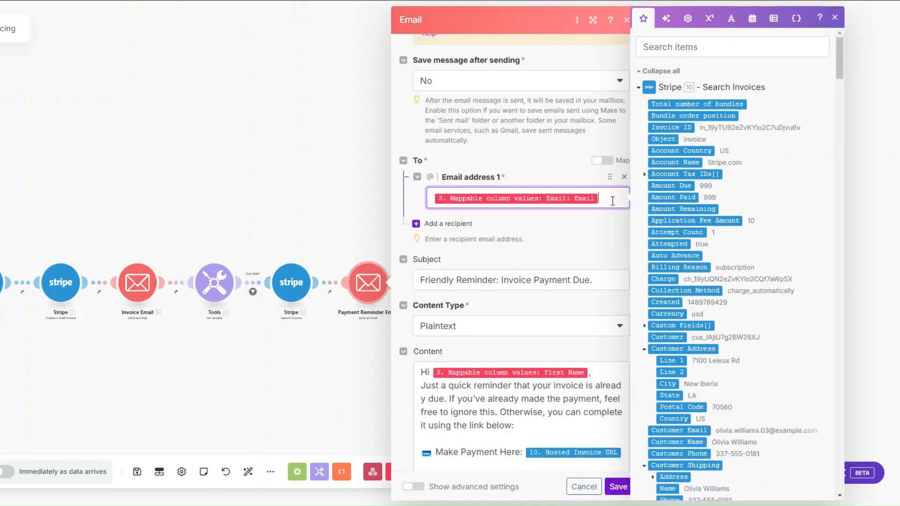
pyautogui.scroll(-3, 613, 202)
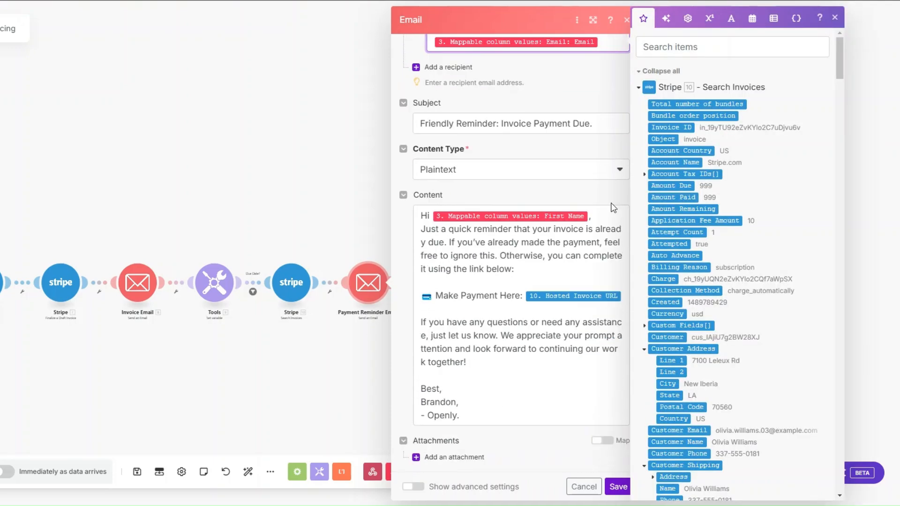
pyautogui.click(605, 122)
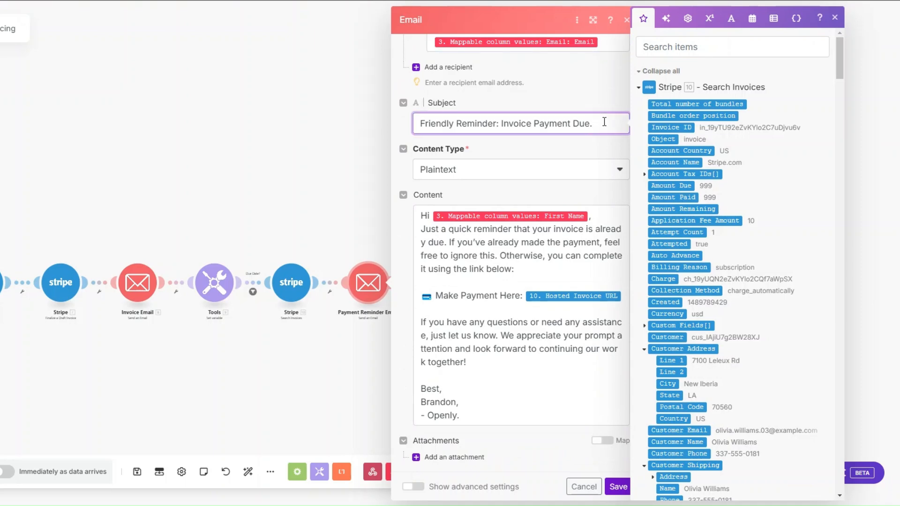
pyautogui.click(475, 242)
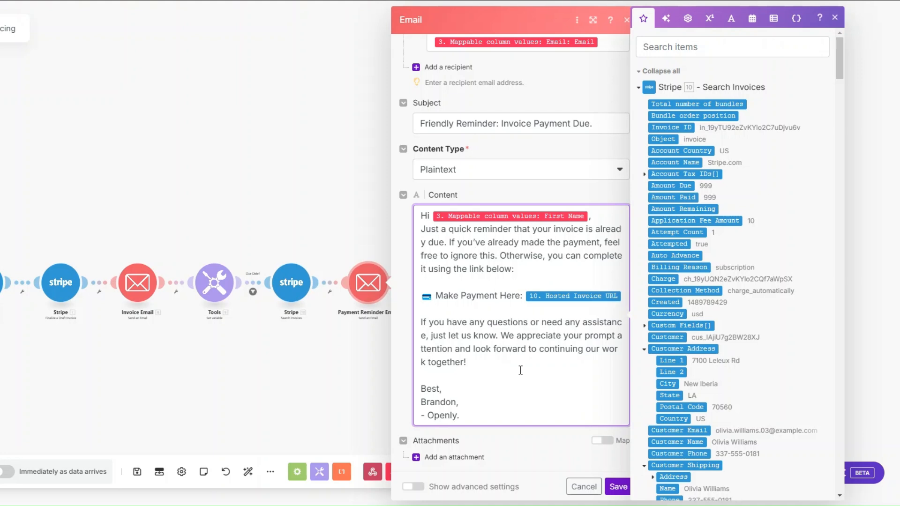
pyautogui.click(618, 487)
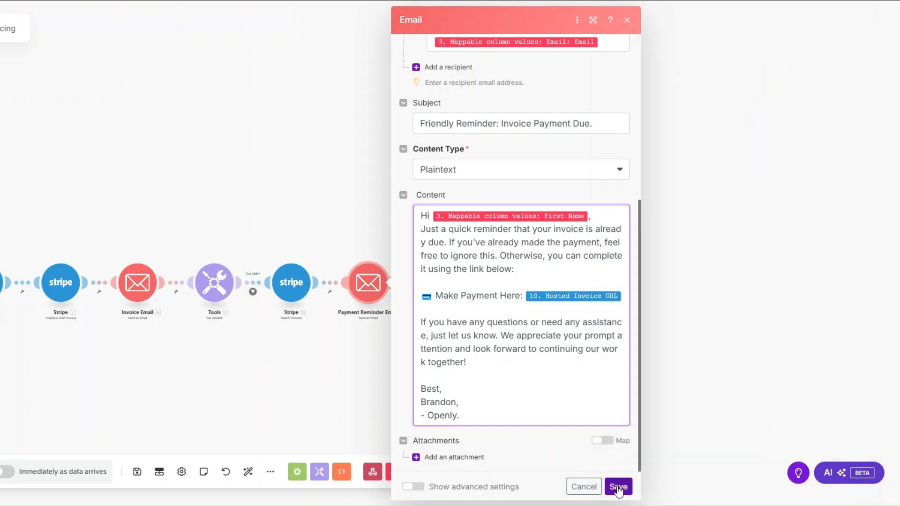
pyautogui.moveTo(324, 362); pyautogui.dragTo(509, 357)
# Step: Add a 'Payment Reminder?' filter requiring that the invoice's Amount Due exists
pyautogui.scroll(2, 497, 348)
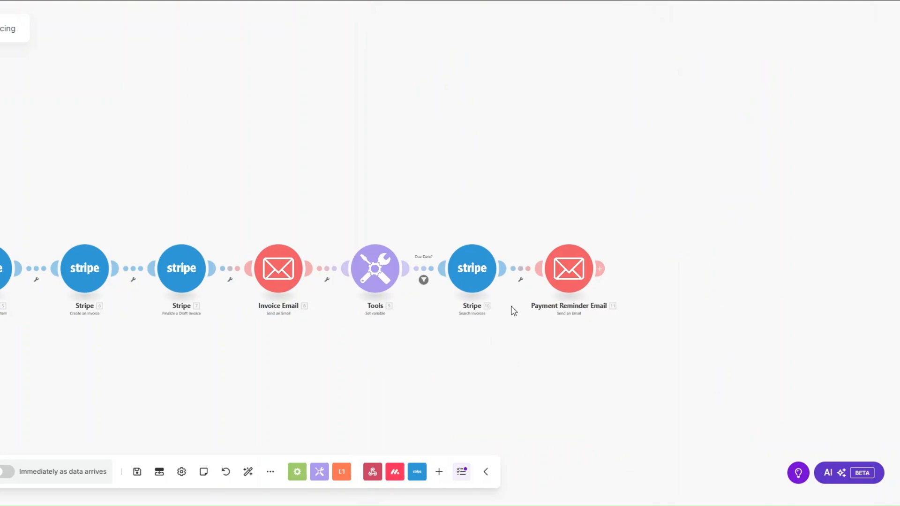
pyautogui.click(521, 280)
pyautogui.click(522, 291)
pyautogui.click(565, 220)
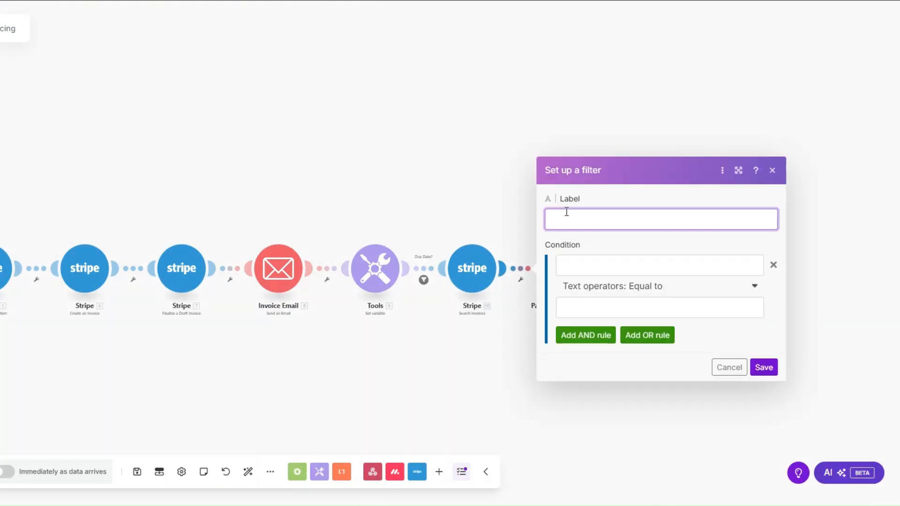
pyautogui.click(615, 282)
pyautogui.click(597, 265)
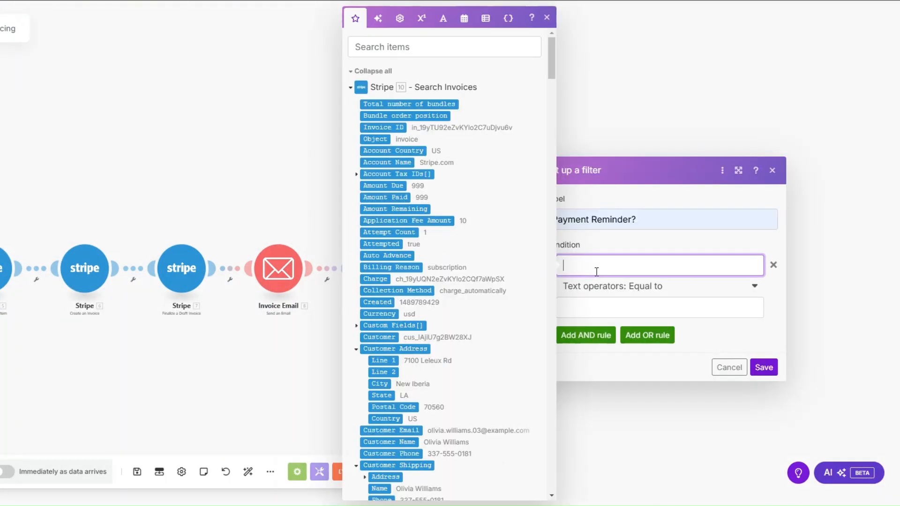
pyautogui.click(392, 186)
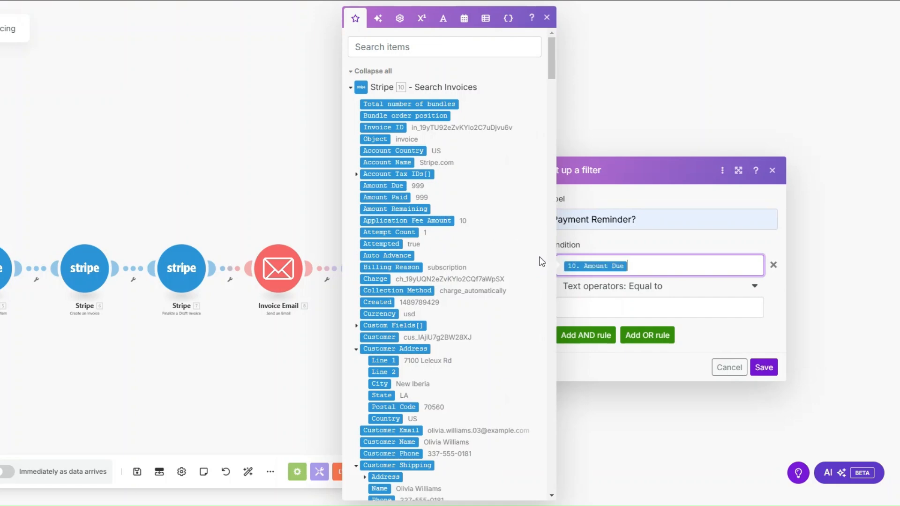
pyautogui.click(601, 294)
pyautogui.click(589, 339)
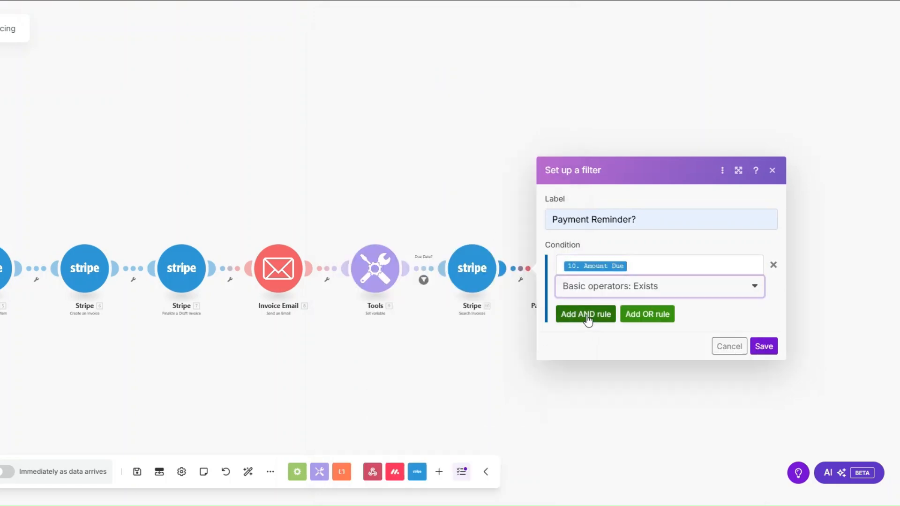
# Step: Add an AND condition comparing the Date variable with datetime Equal to
pyautogui.click(588, 318)
pyautogui.click(595, 296)
pyautogui.scroll(-10, 458, 268)
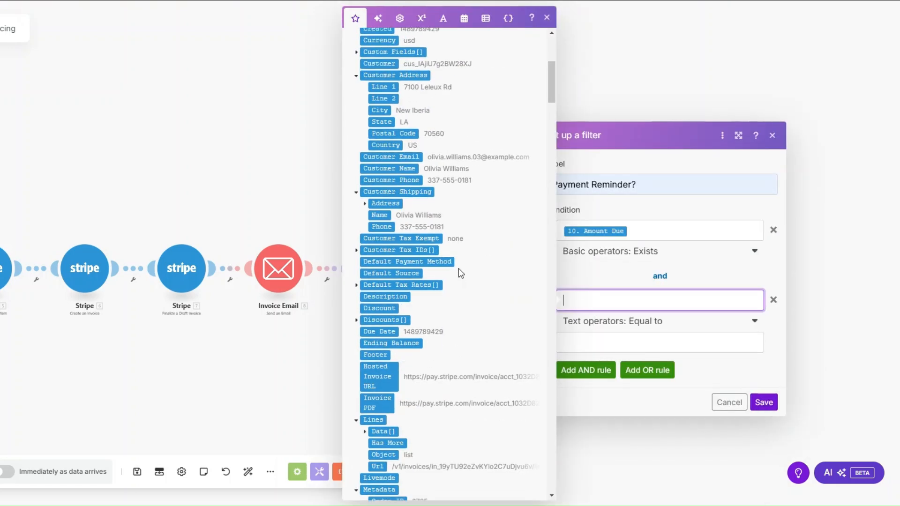
pyautogui.scroll(-7, 458, 268)
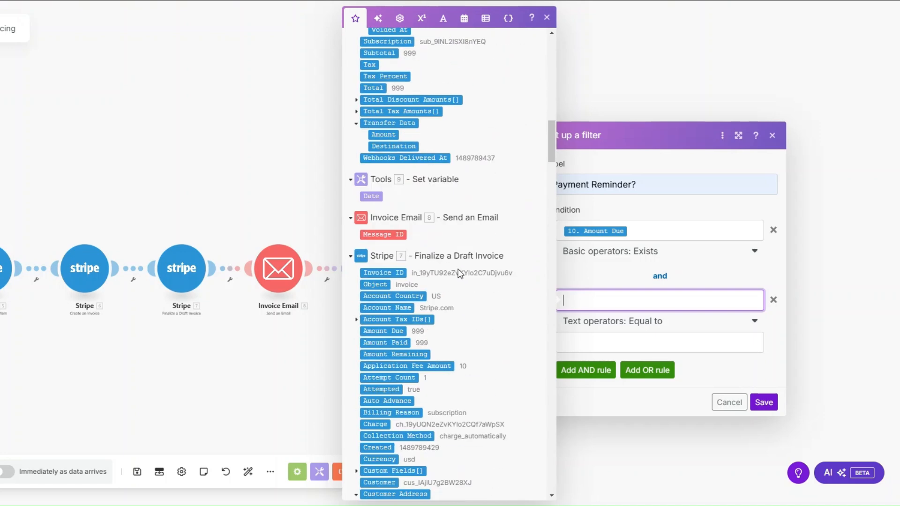
pyautogui.click(373, 195)
pyautogui.click(609, 322)
pyautogui.scroll(-5, 611, 356)
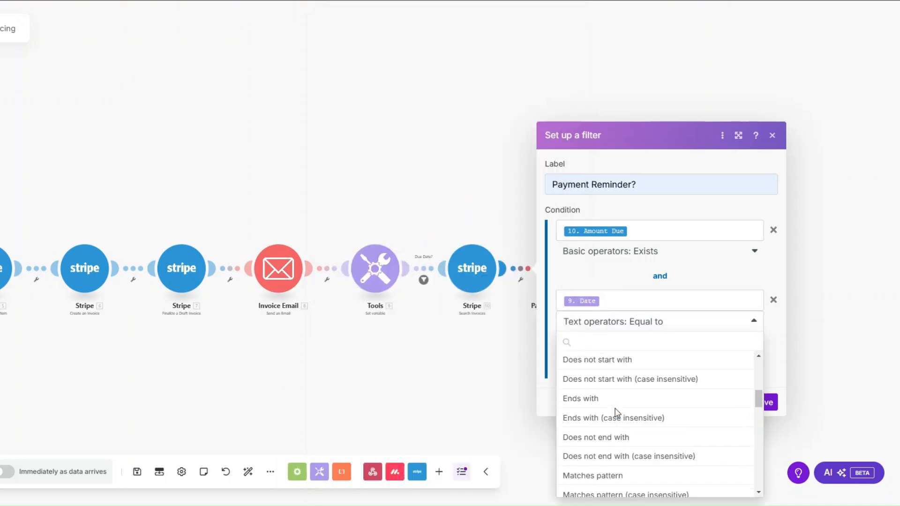
pyautogui.scroll(-3, 605, 396)
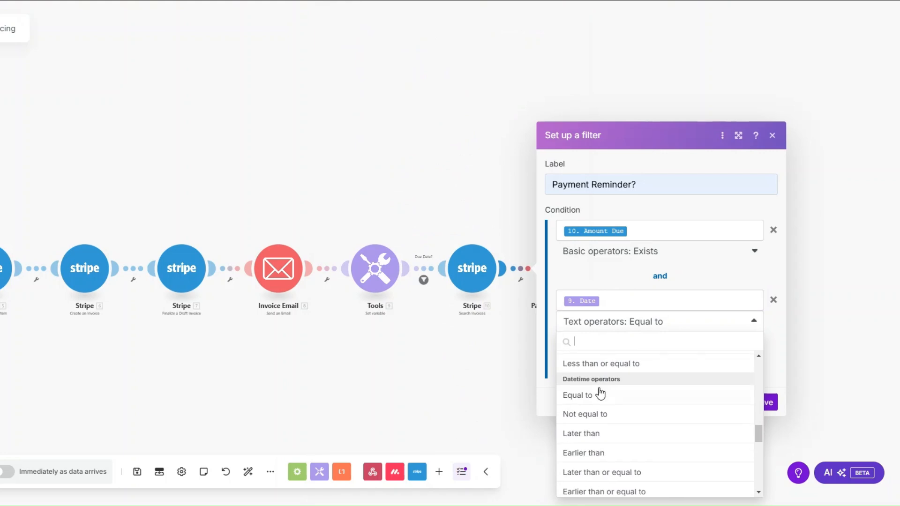
pyautogui.click(599, 395)
# Step: Match Date against addDays of the invoice Due Date, save the filter, and run once
pyautogui.click(594, 349)
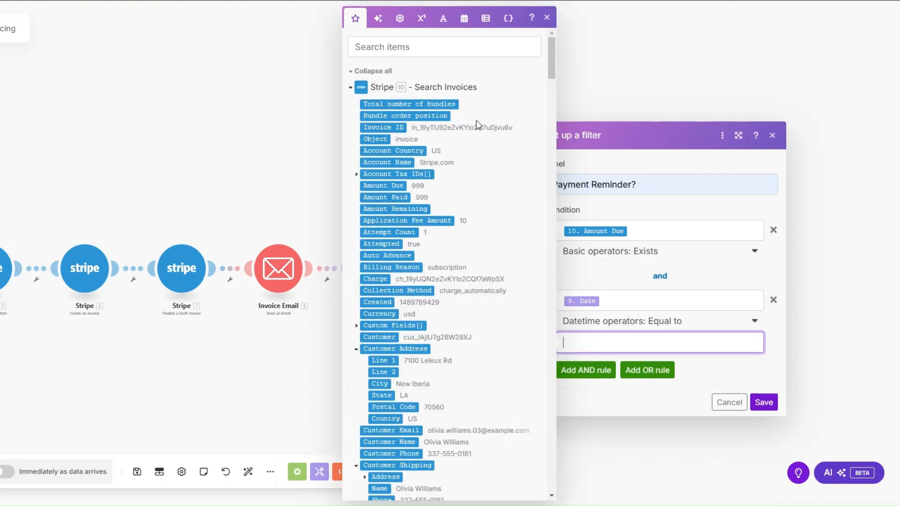
pyautogui.click(464, 19)
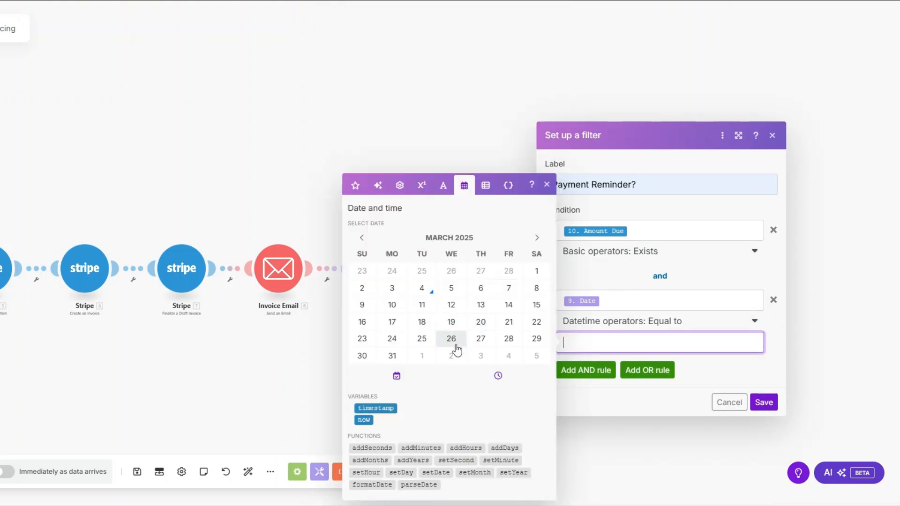
pyautogui.click(501, 449)
pyautogui.click(605, 343)
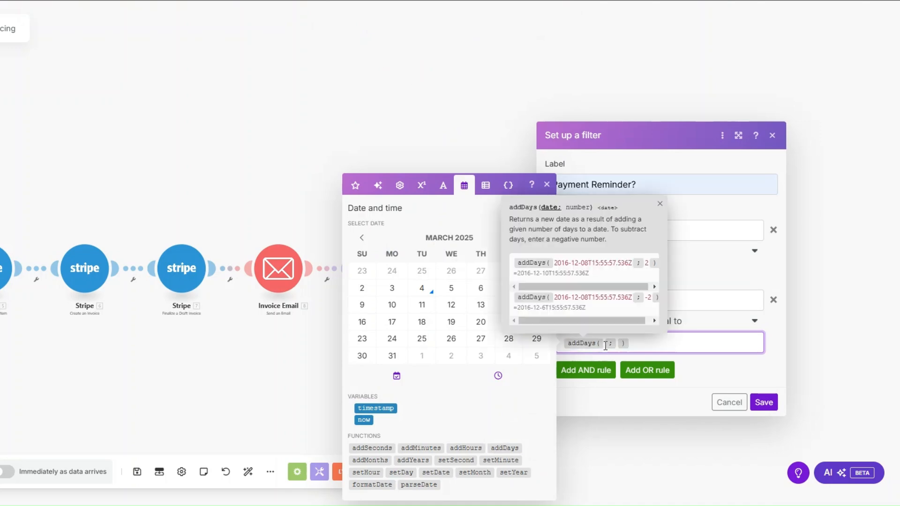
pyautogui.click(356, 185)
pyautogui.scroll(-10, 378, 213)
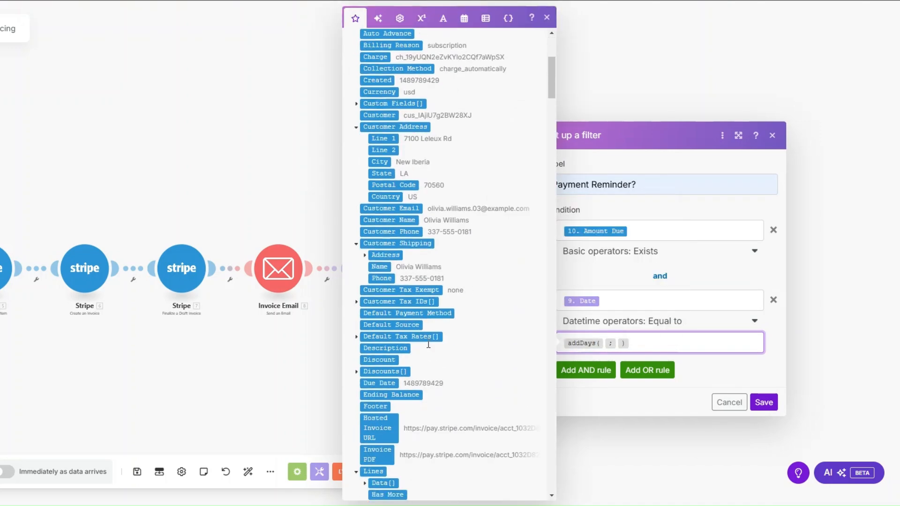
pyautogui.moveTo(378, 214); pyautogui.dragTo(619, 345)
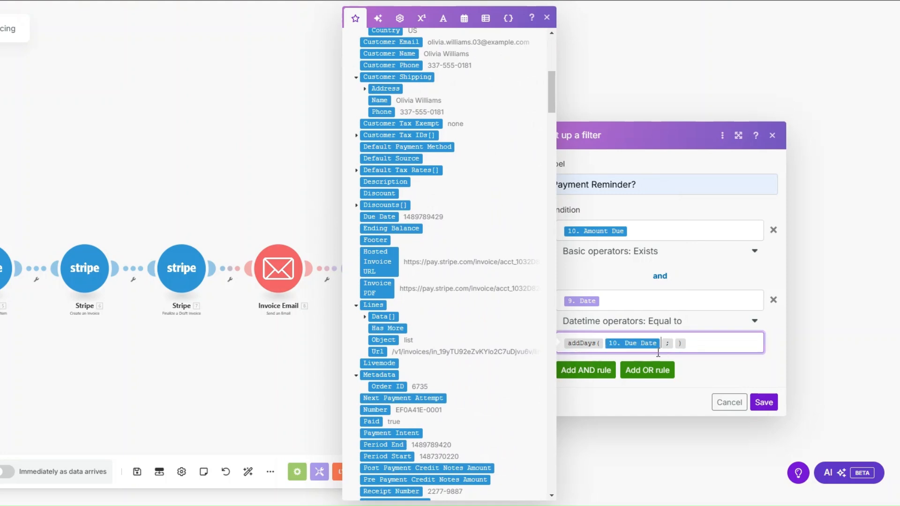
pyautogui.click(764, 402)
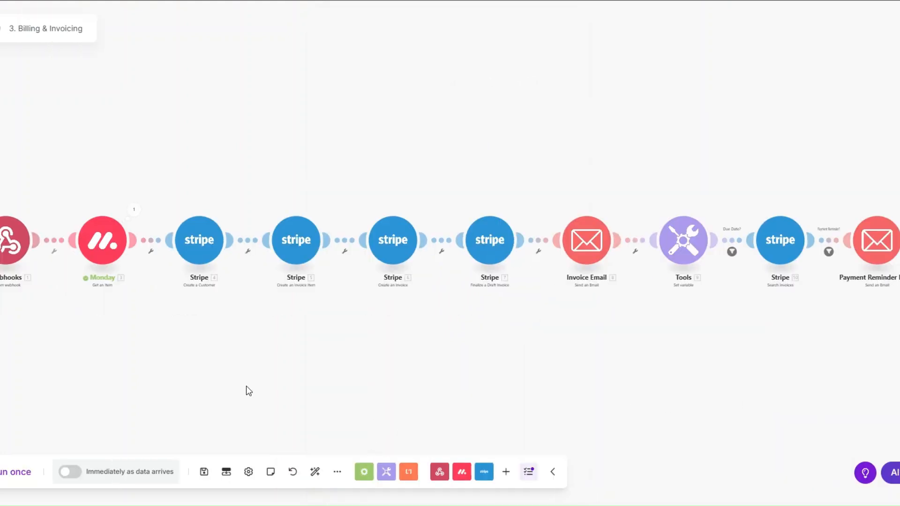
pyautogui.click(23, 472)
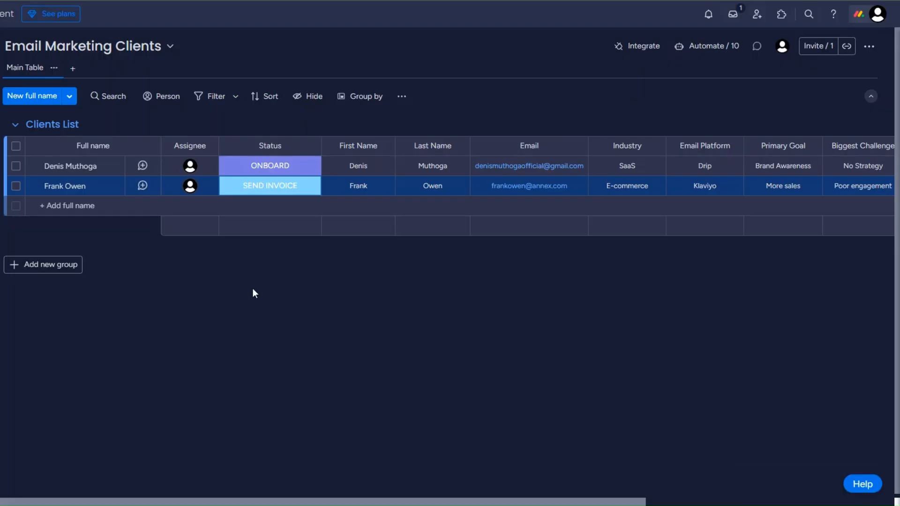
# Step: Switch the first client's Status label in the Clients List to SEND INVOICE
pyautogui.click(270, 165)
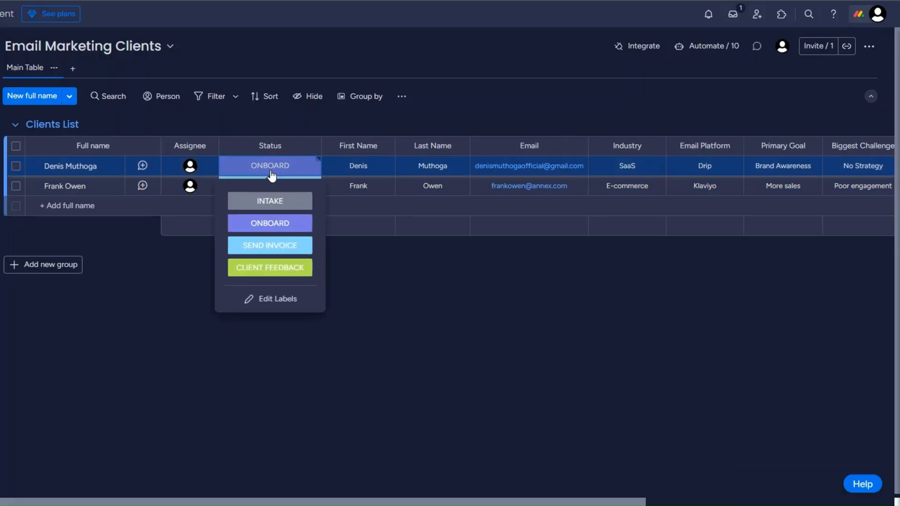
pyautogui.click(271, 245)
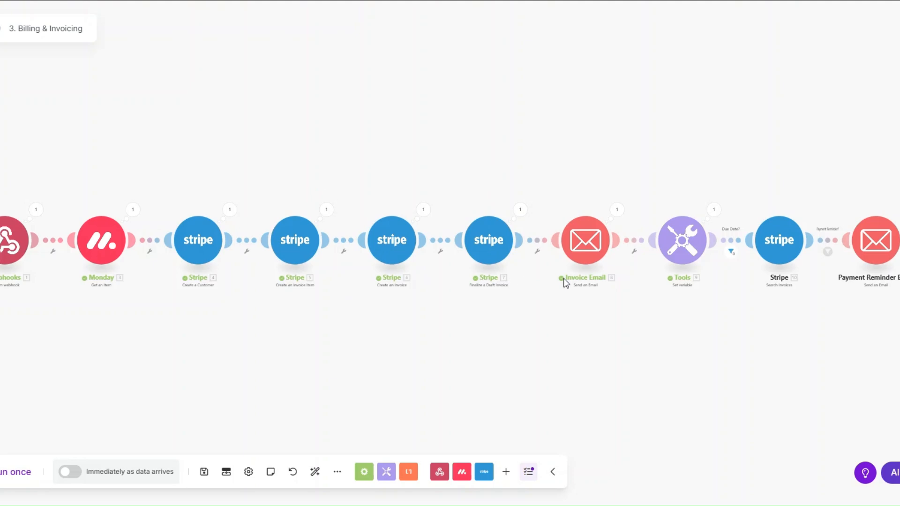
pyautogui.click(618, 211)
pyautogui.moveTo(704, 332); pyautogui.dragTo(802, 320)
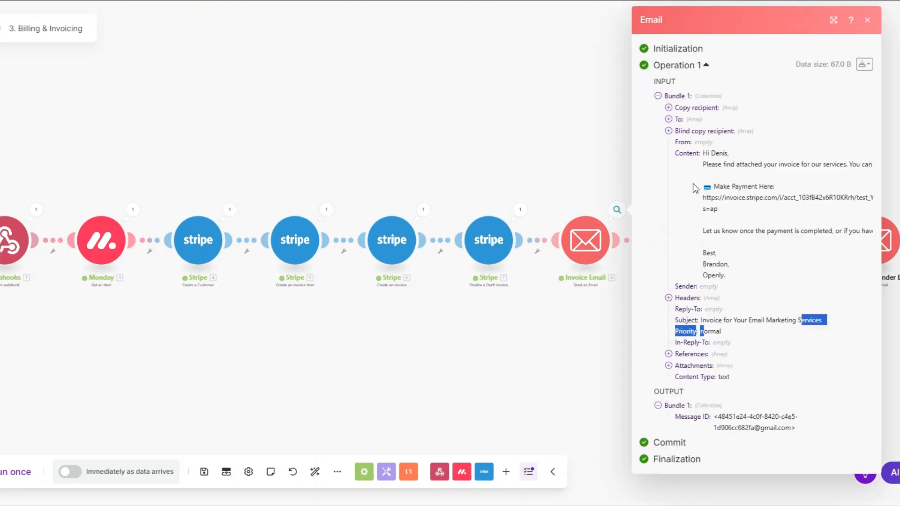
pyautogui.moveTo(703, 154); pyautogui.dragTo(738, 272)
pyautogui.click(739, 217)
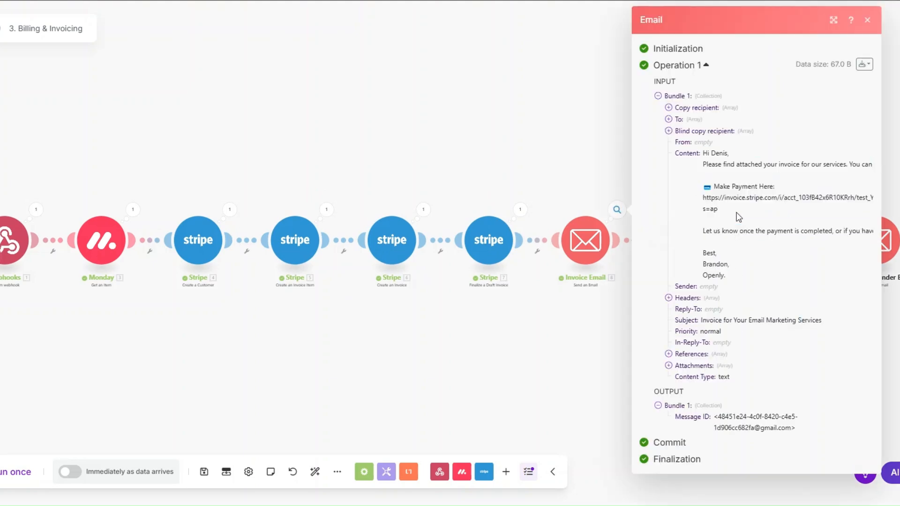
pyautogui.click(606, 315)
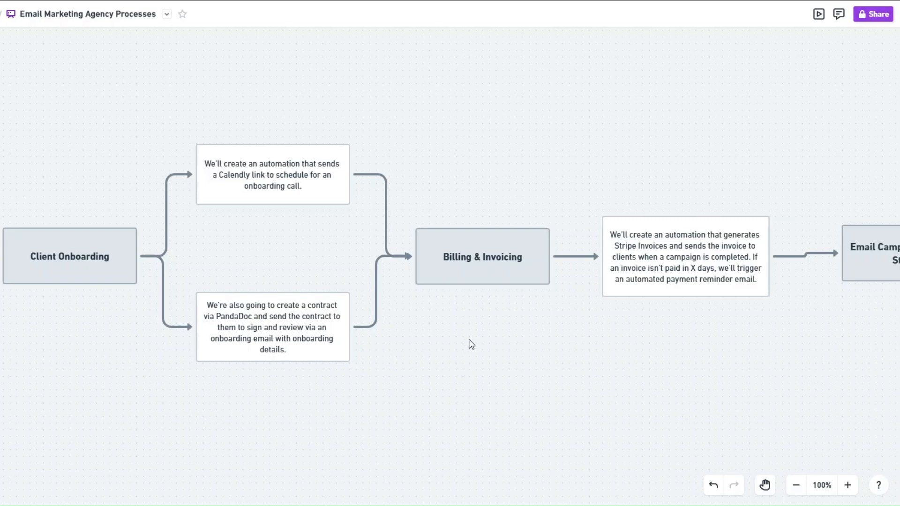
# Step: Scroll the Whimsical board right to the Email Campaign Planning and Email Copy Optimization steps
pyautogui.hscroll(10, 471, 345)
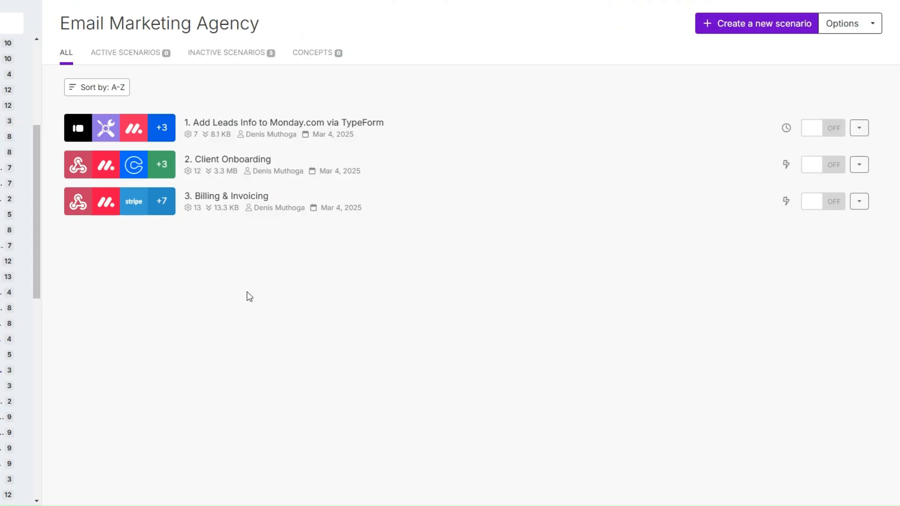
# Step: Create a new scenario and add a Webhooks Custom webhook trigger as its first module
pyautogui.click(722, 30)
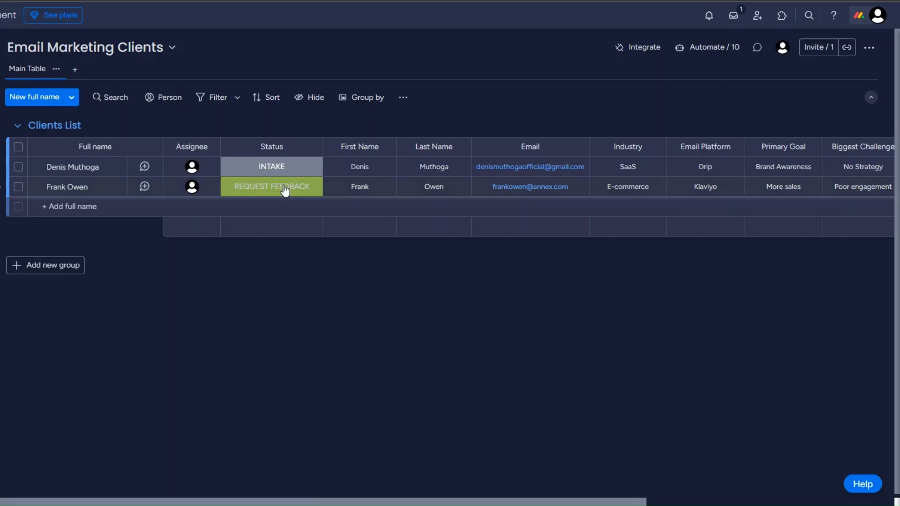
pyautogui.click(287, 176)
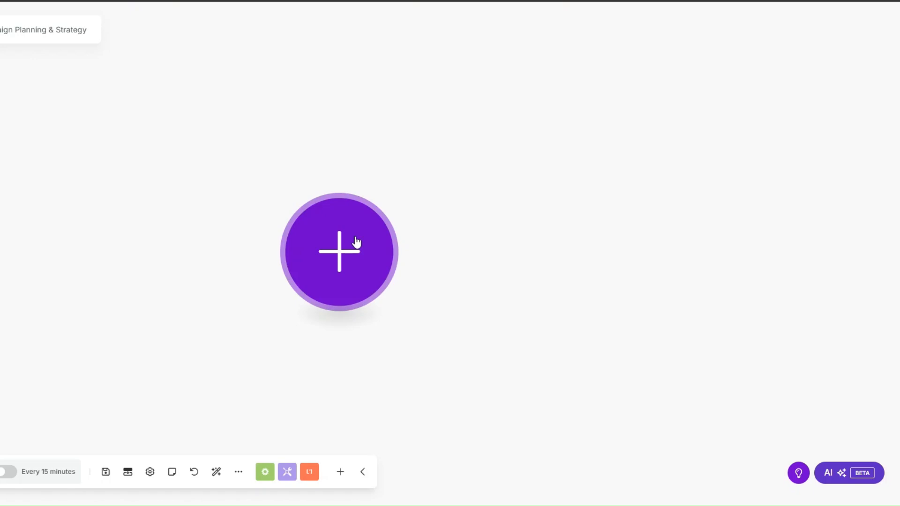
pyautogui.click(358, 244)
pyautogui.click(438, 249)
pyautogui.click(470, 249)
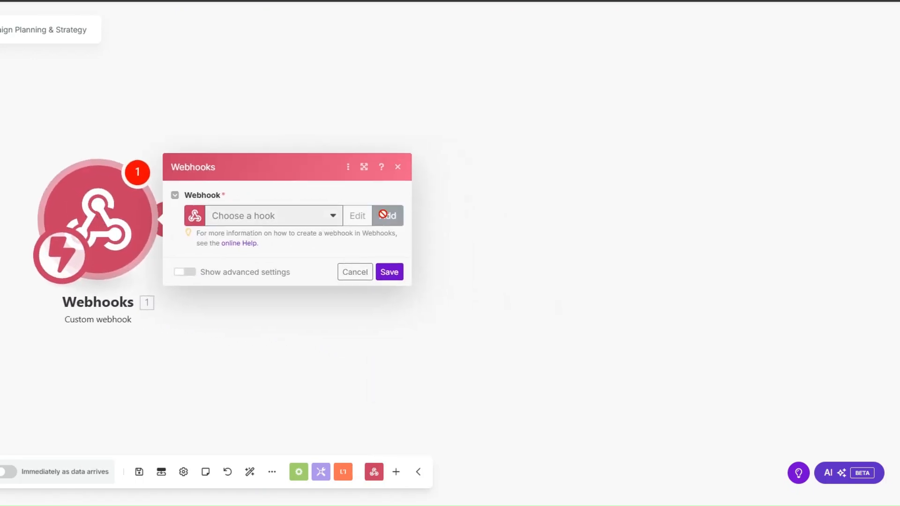
# Step: Add a webhook named 'Campaign Planning', save it, and copy its address to the clipboard
pyautogui.click(385, 216)
pyautogui.moveTo(530, 171); pyautogui.dragTo(408, 169)
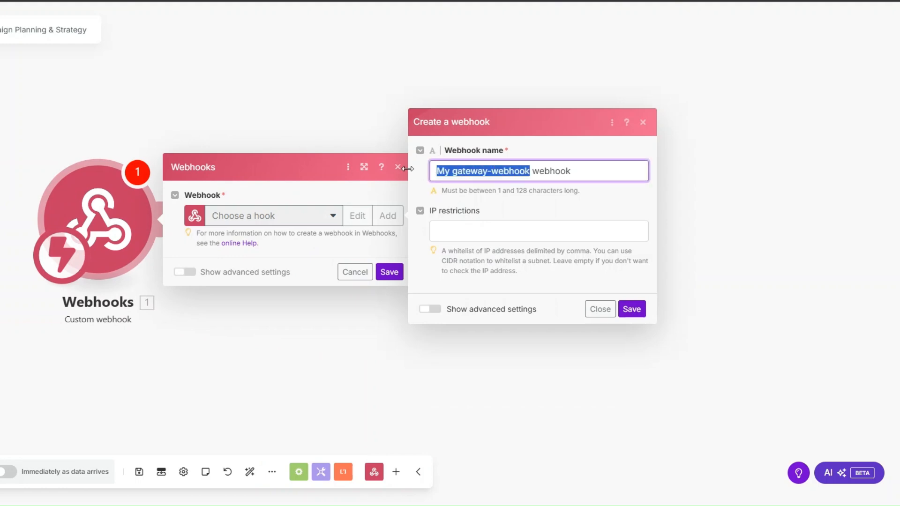
pyautogui.write('Campaign Planning')
pyautogui.click(633, 310)
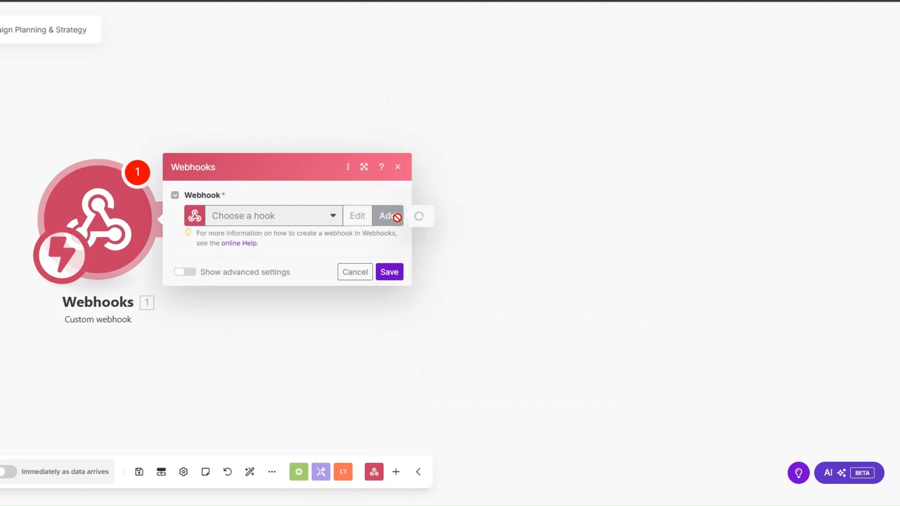
pyautogui.click(375, 261)
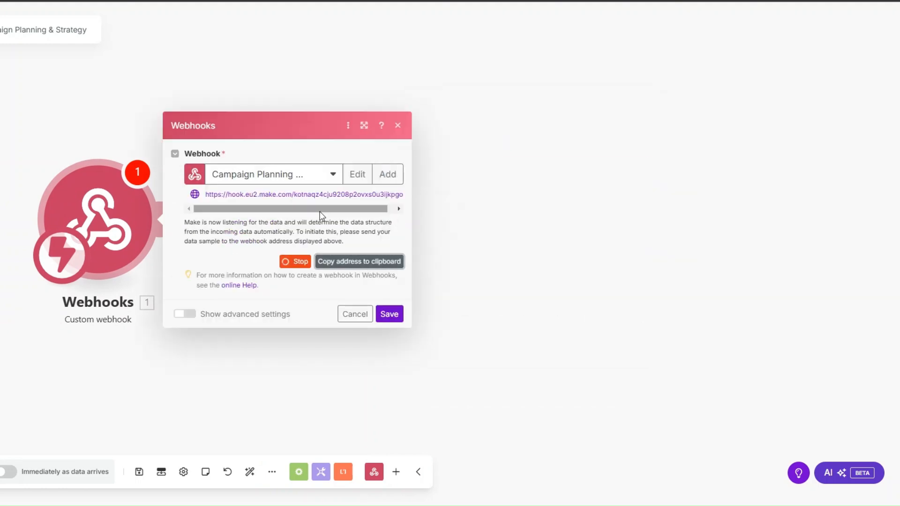
pyautogui.click(389, 315)
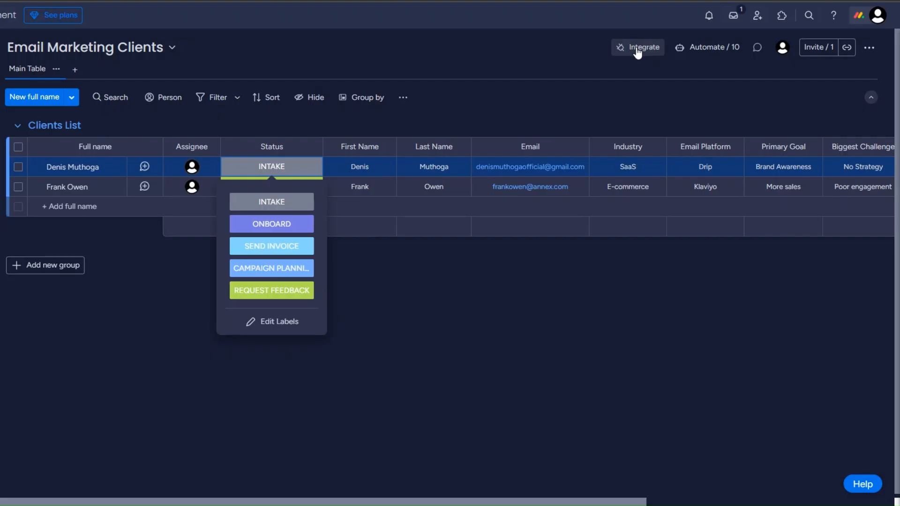
# Step: Set up the 'When a status changes to something' Webhooks integration with the pasted Make URL
pyautogui.click(637, 49)
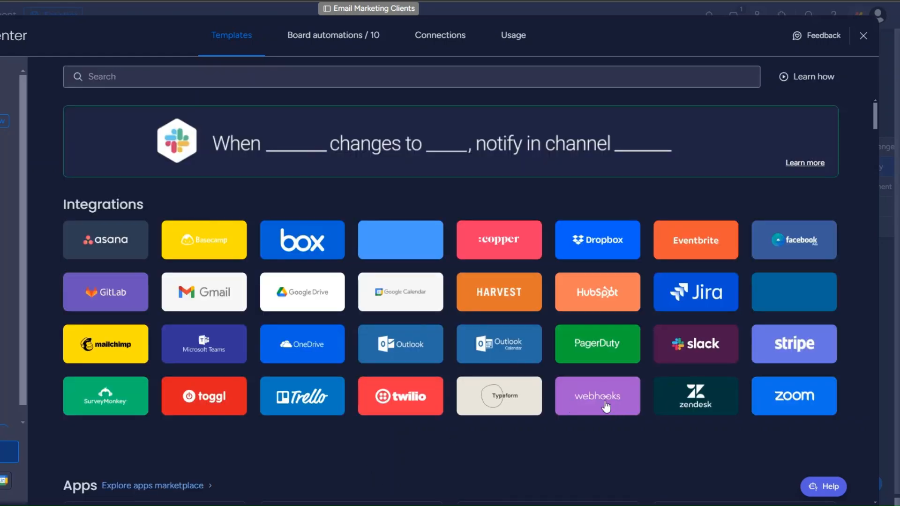
pyautogui.click(606, 403)
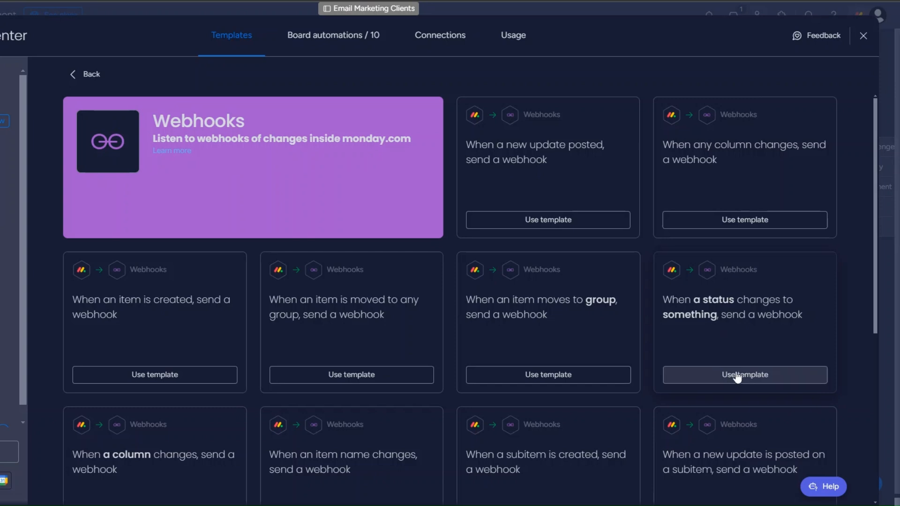
pyautogui.click(705, 371)
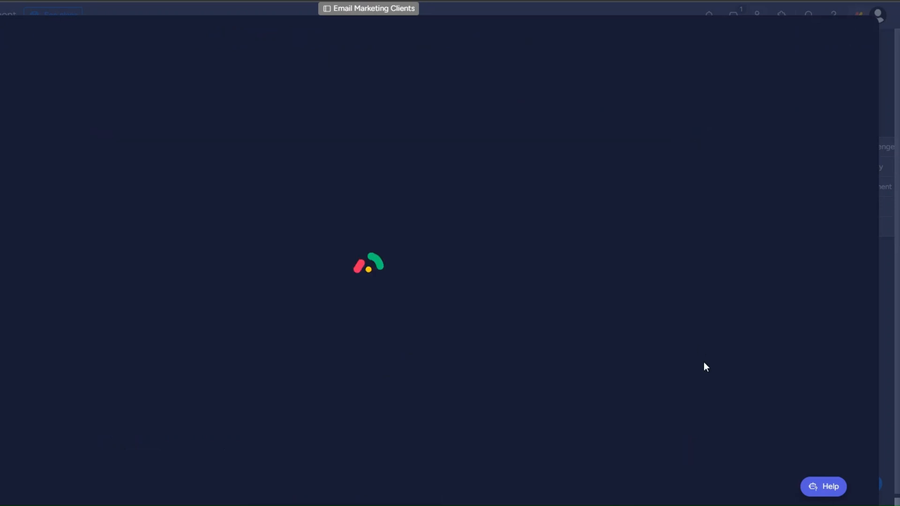
pyautogui.click(331, 329)
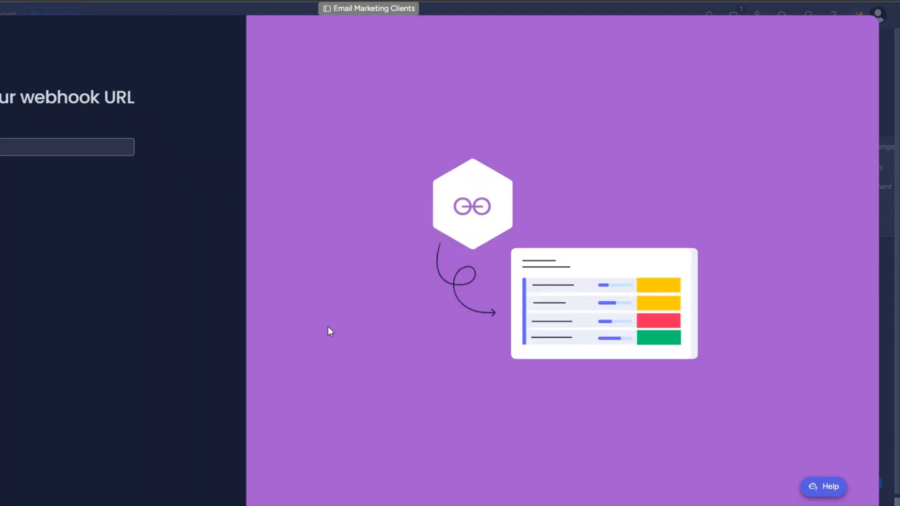
pyautogui.hotkey('ctrl', 'v')
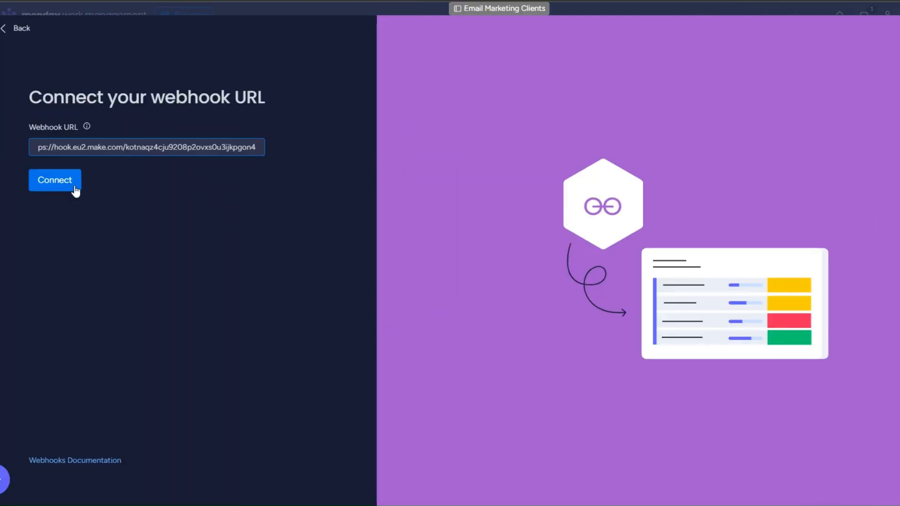
pyautogui.click(71, 185)
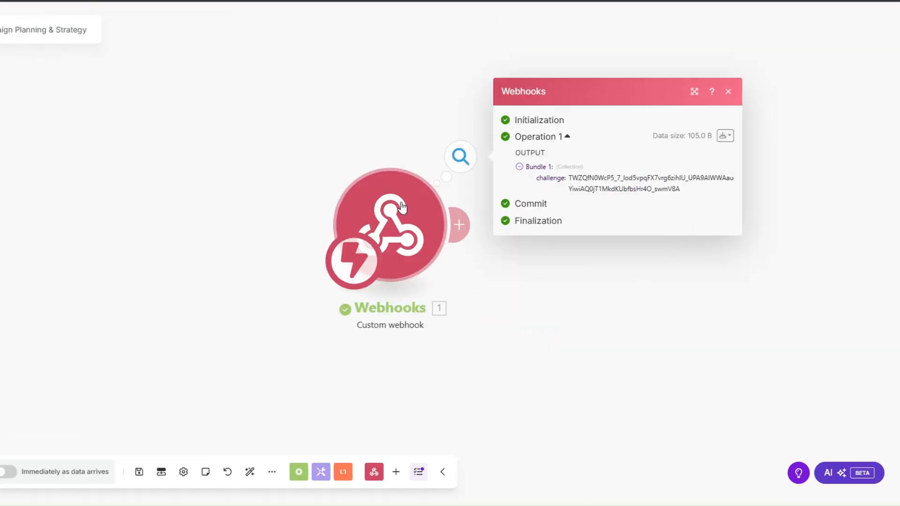
# Step: Add a Webhook response module with body {"challenge":"…"} mapped to 1. challenge, and save it
pyautogui.moveTo(401, 206); pyautogui.dragTo(132, 194)
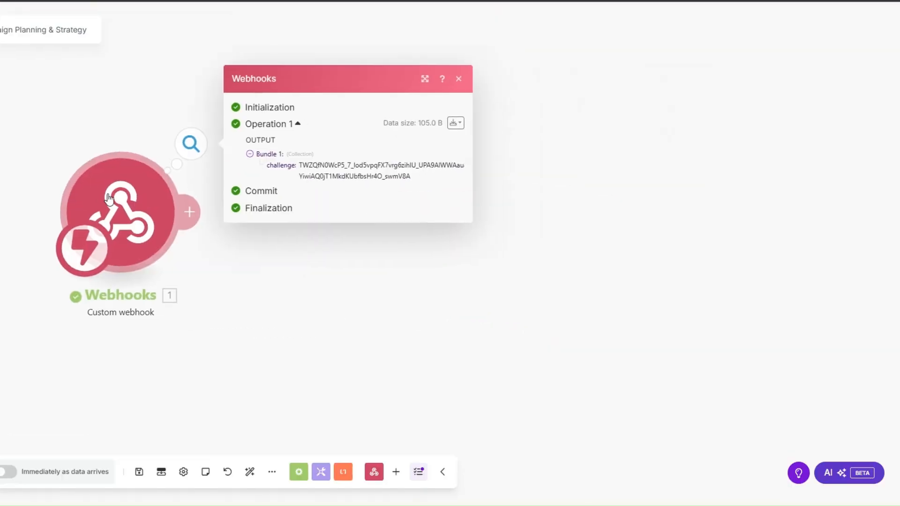
pyautogui.click(189, 212)
pyautogui.click(328, 232)
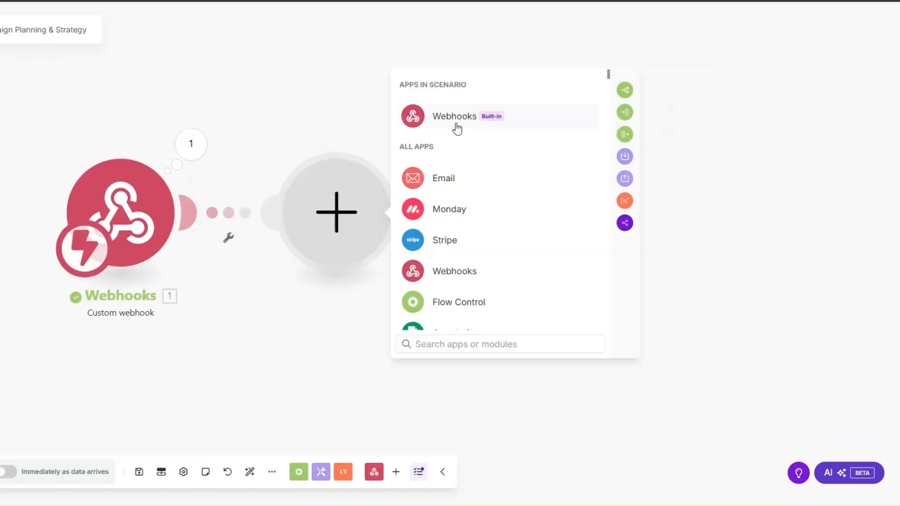
pyautogui.click(457, 117)
pyautogui.click(471, 180)
pyautogui.click(478, 249)
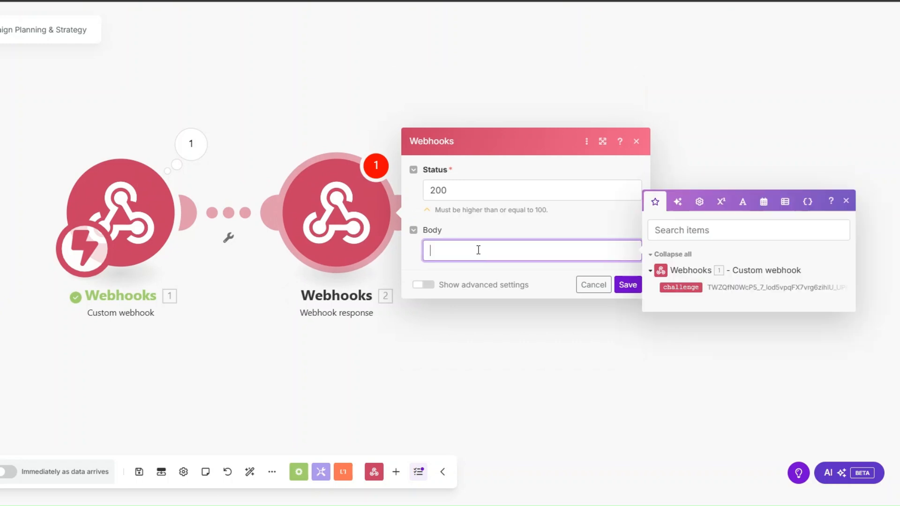
pyautogui.write('{"":""')
pyautogui.press('Left')
pyautogui.press('Left')
pyautogui.press('Left')
pyautogui.write('challenge')
pyautogui.click(680, 286)
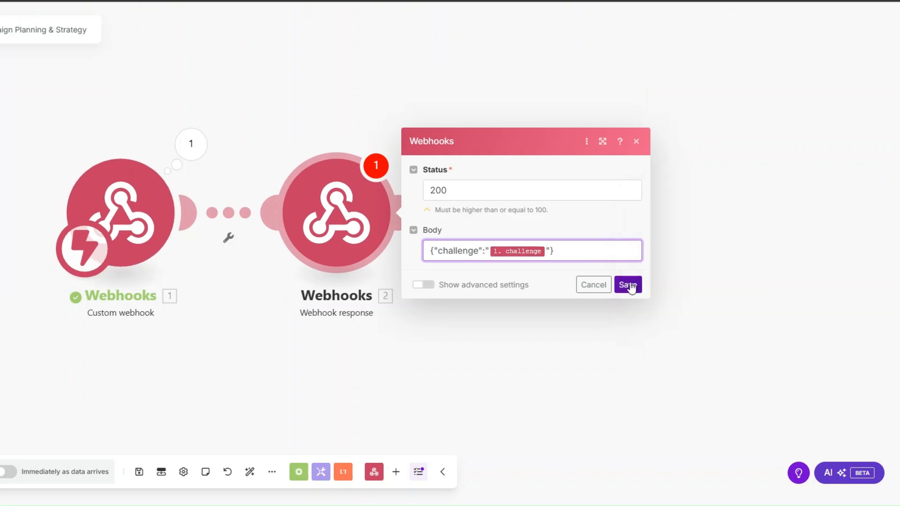
pyautogui.click(628, 285)
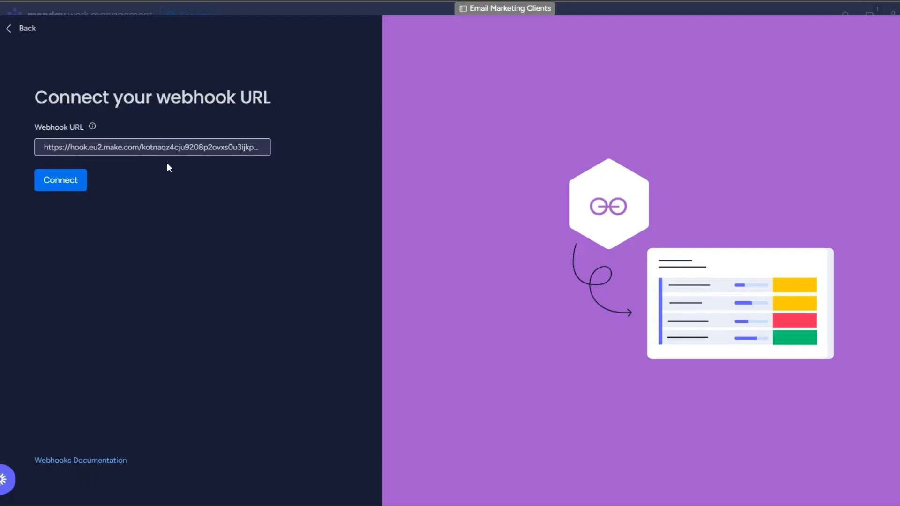
# Step: Confirm the monday.com webhook connection and delete the Webhook response module in Make
pyautogui.click(59, 182)
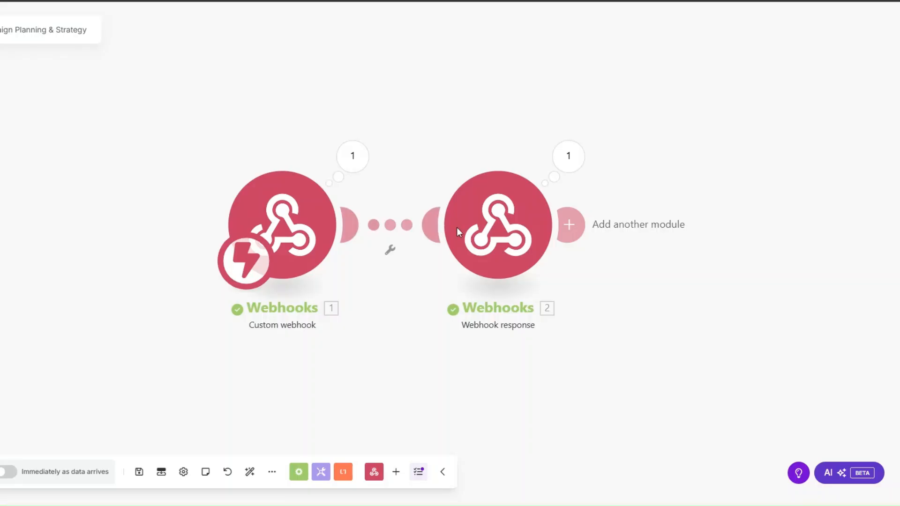
pyautogui.rightClick(492, 235)
pyautogui.click(516, 369)
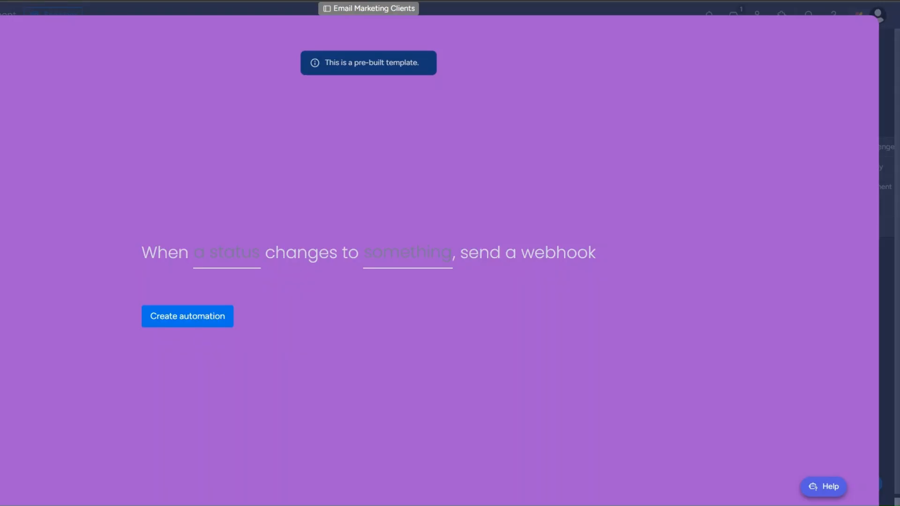
# Step: Create the send-a-webhook automation triggered when Status changes to CAMPAIGN PLANNING
pyautogui.click(235, 250)
pyautogui.click(237, 295)
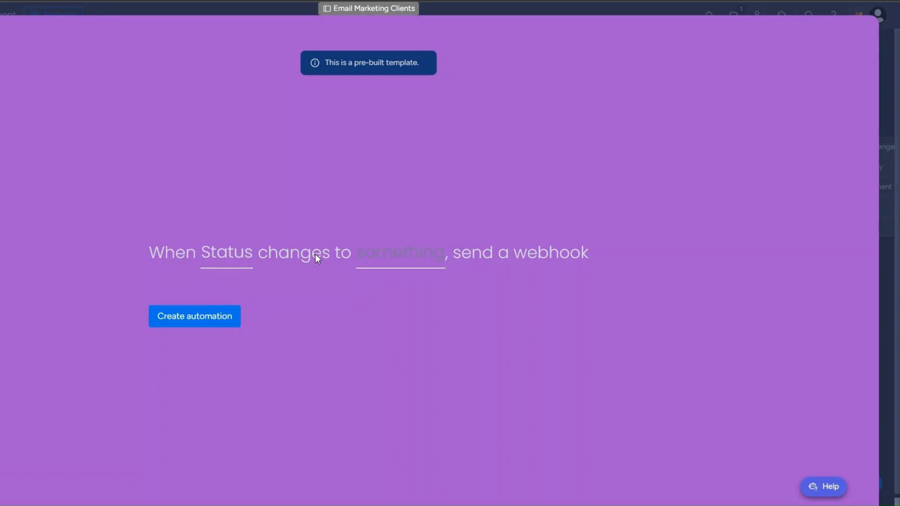
pyautogui.click(397, 260)
pyautogui.scroll(-2, 393, 328)
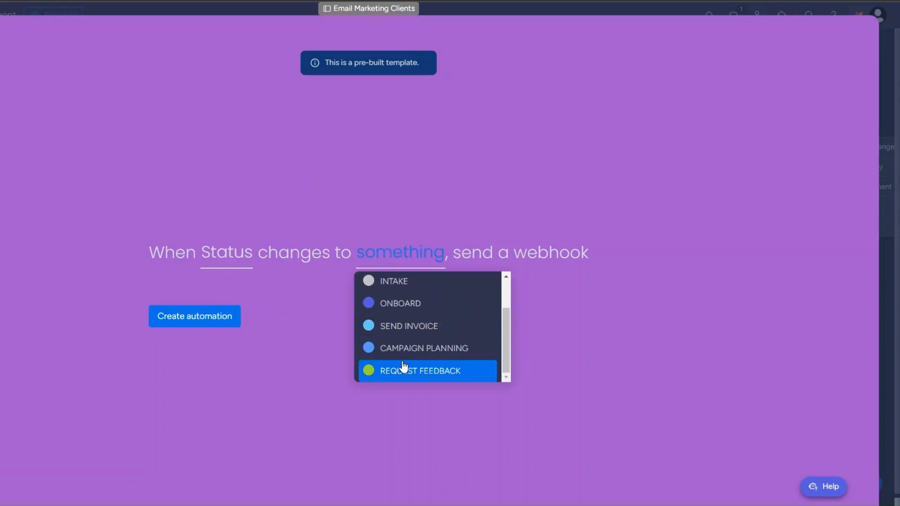
pyautogui.click(403, 346)
pyautogui.click(166, 316)
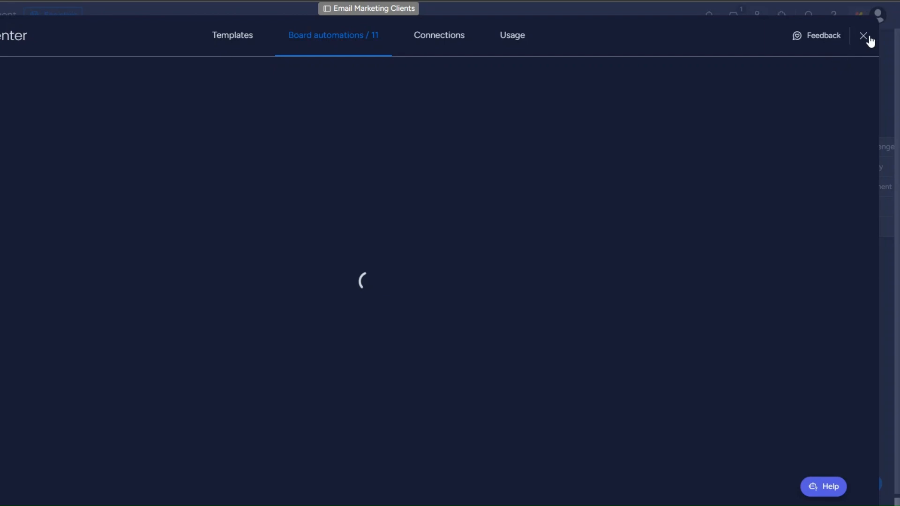
# Step: Back on the board, set the second client's Status to CAMPAIGN PLANNING
pyautogui.click(864, 36)
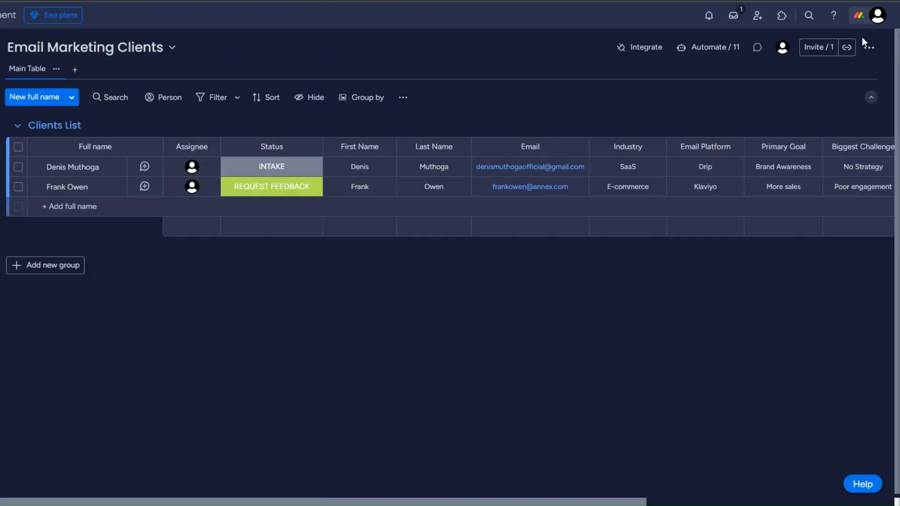
pyautogui.click(264, 188)
pyautogui.click(272, 287)
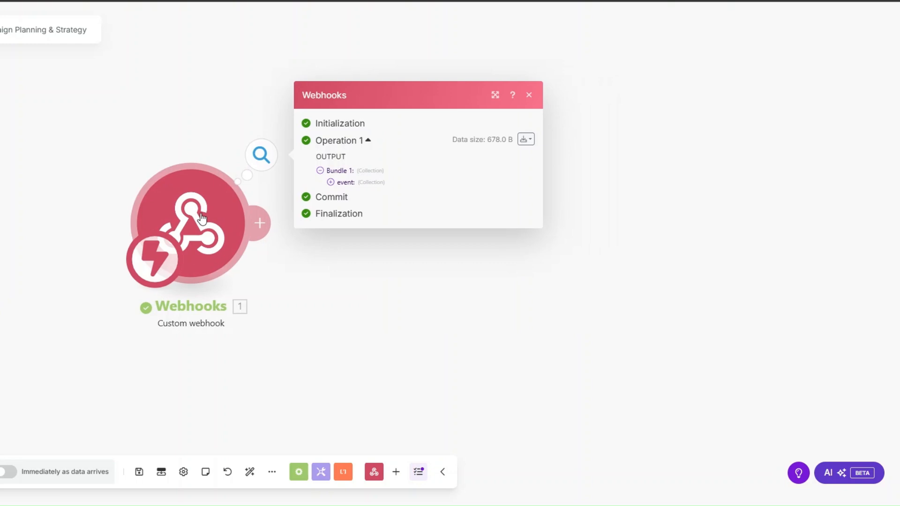
# Step: Inspect the webhook's event output, highlighting the item name and pulseId values
pyautogui.click(330, 182)
pyautogui.moveTo(384, 231); pyautogui.dragTo(425, 238)
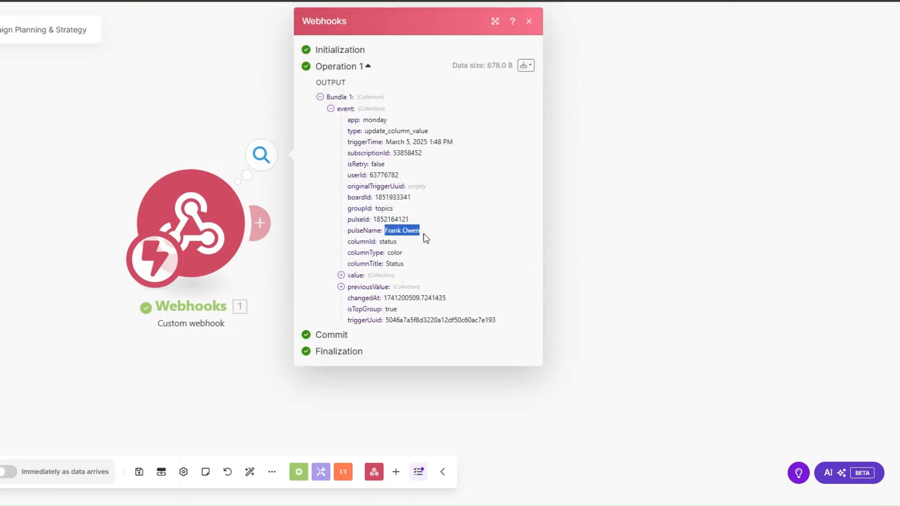
pyautogui.moveTo(373, 220); pyautogui.dragTo(412, 223)
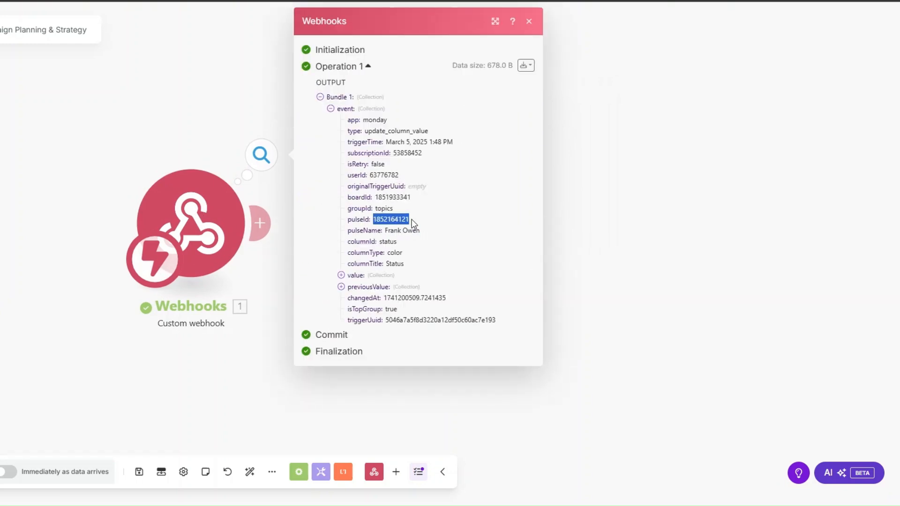
pyautogui.click(299, 238)
# Step: Add a Monday Get an Item module with ID mapped from pulseId on the Email Marketing Clients board
pyautogui.click(260, 223)
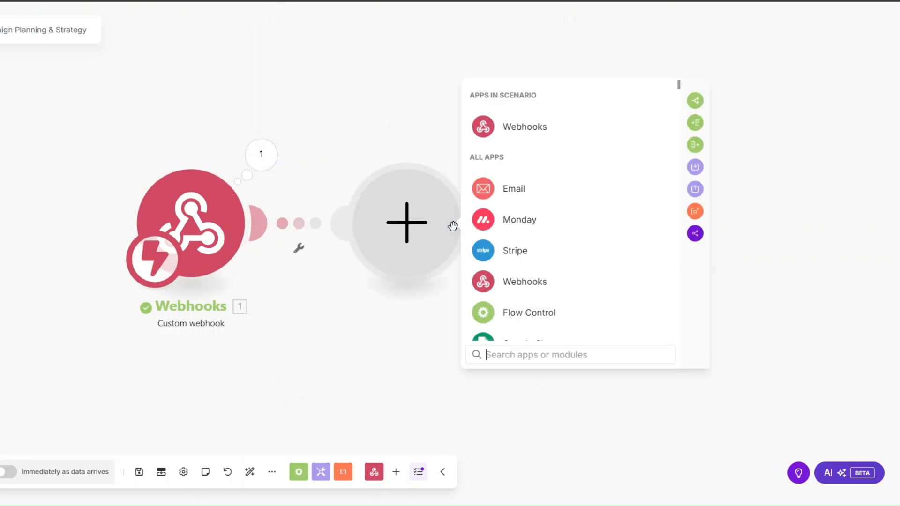
pyautogui.click(507, 220)
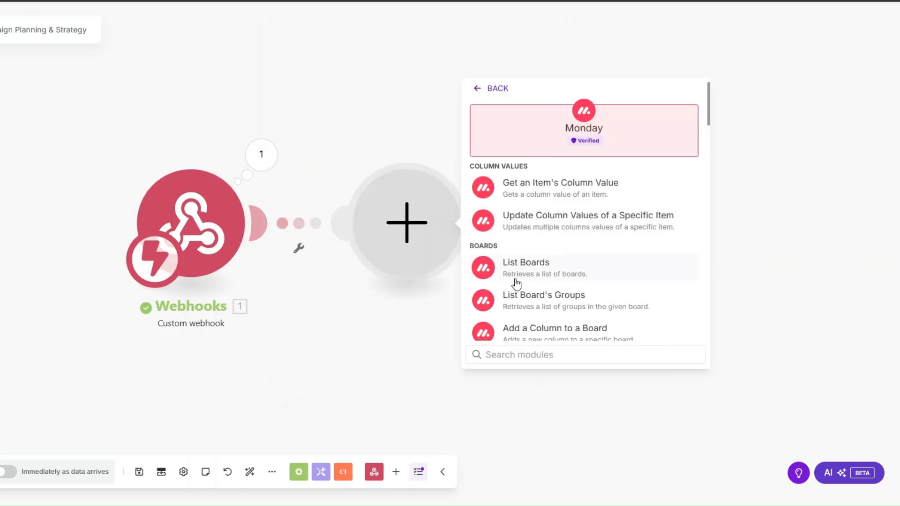
pyautogui.write('get an')
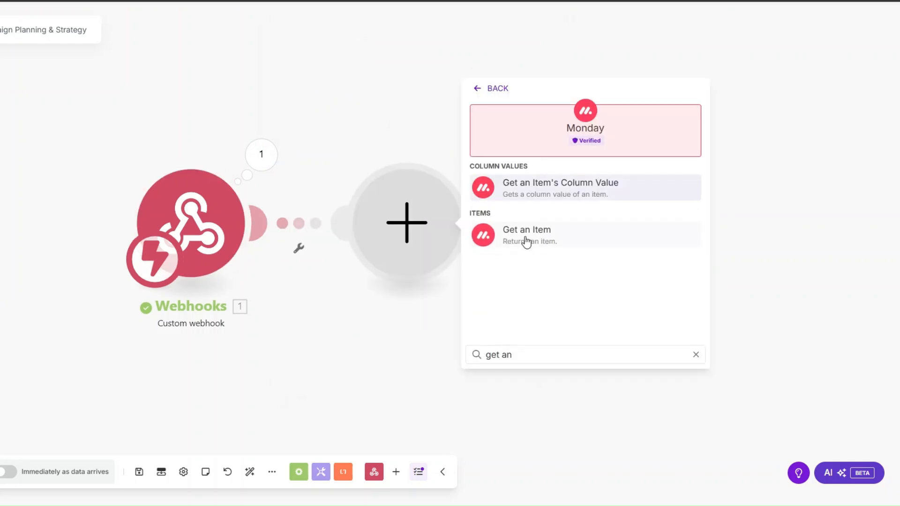
pyautogui.click(523, 238)
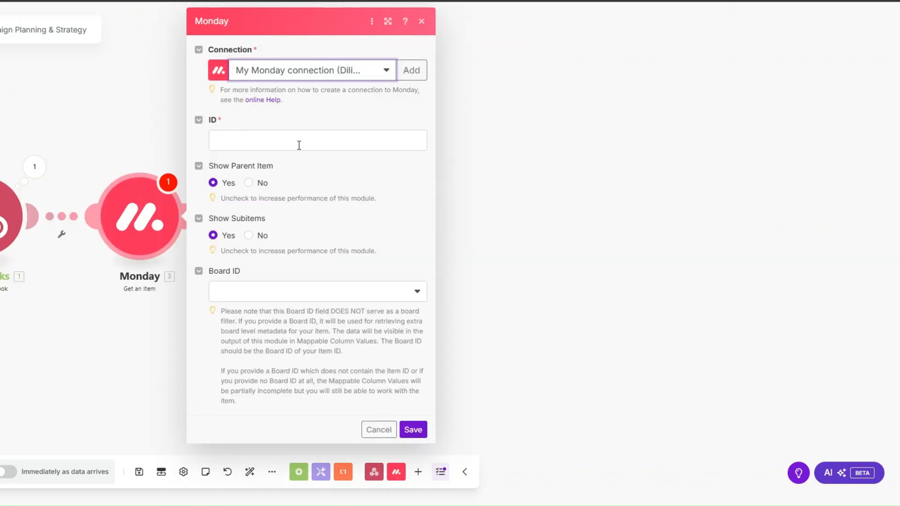
pyautogui.click(297, 142)
pyautogui.click(482, 222)
pyautogui.click(309, 296)
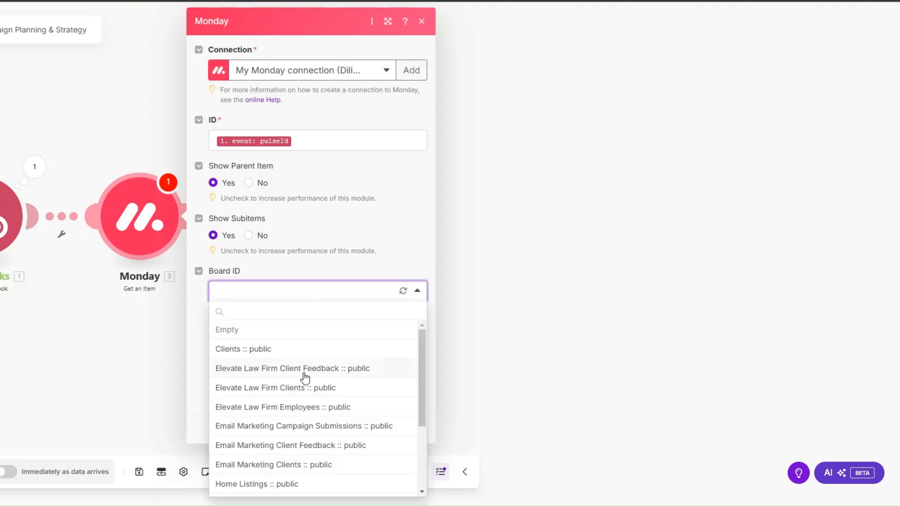
pyautogui.click(305, 464)
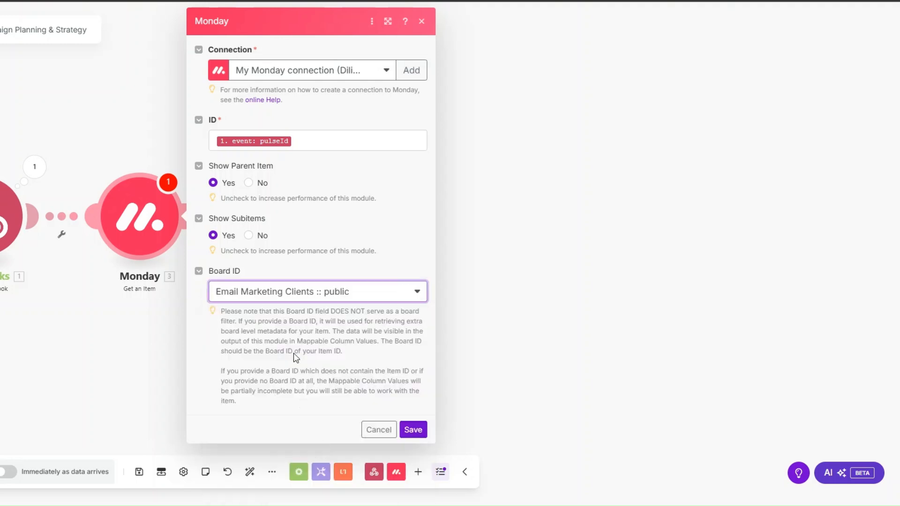
pyautogui.click(412, 428)
# Step: Test-run only the Monday module with the pasted item ID and check the client's Email value
pyautogui.rightClick(137, 221)
pyautogui.click(161, 248)
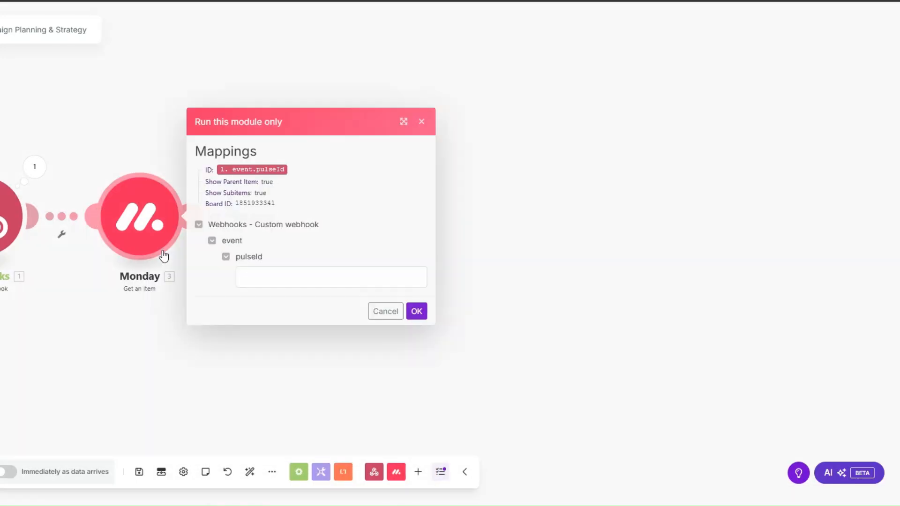
pyautogui.click(251, 274)
pyautogui.hotkey('ctrl', 'v')
pyautogui.click(417, 311)
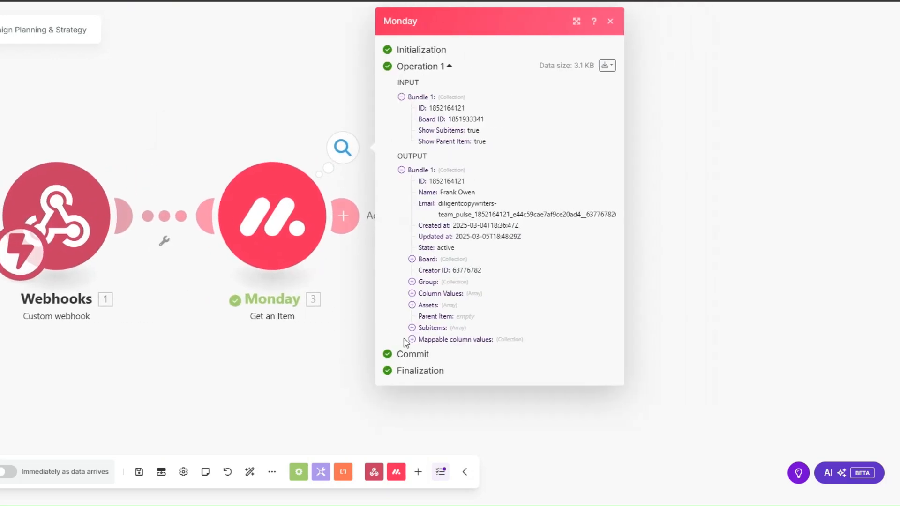
pyautogui.click(412, 340)
pyautogui.click(423, 378)
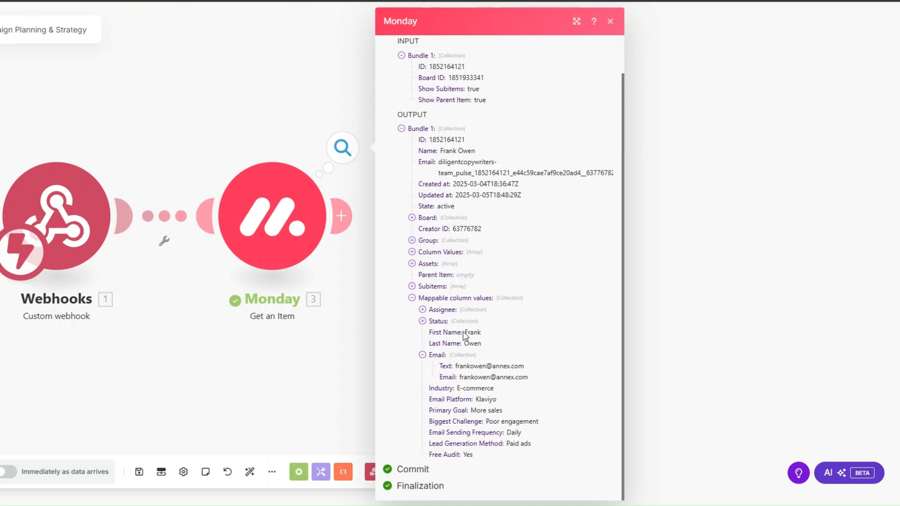
pyautogui.moveTo(450, 371); pyautogui.dragTo(506, 382)
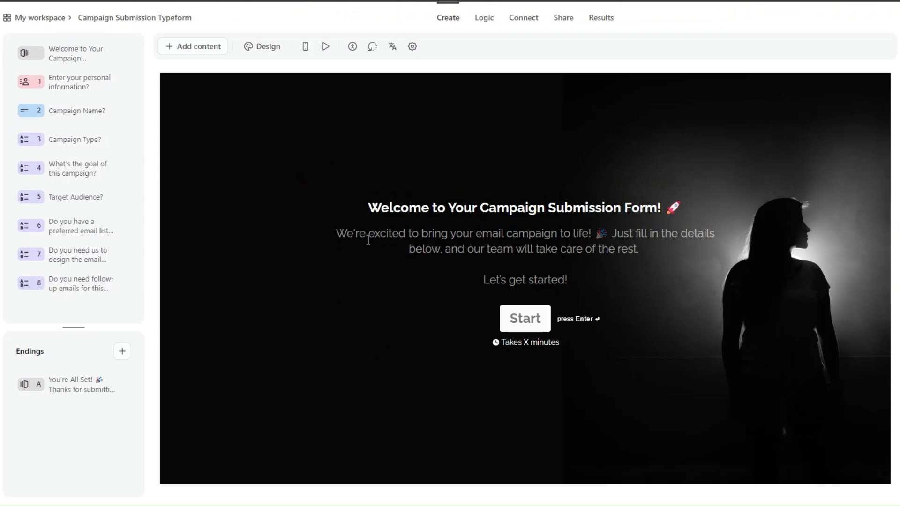
# Step: Preview the form's questions, from personal information through follow-up emails
pyautogui.click(73, 82)
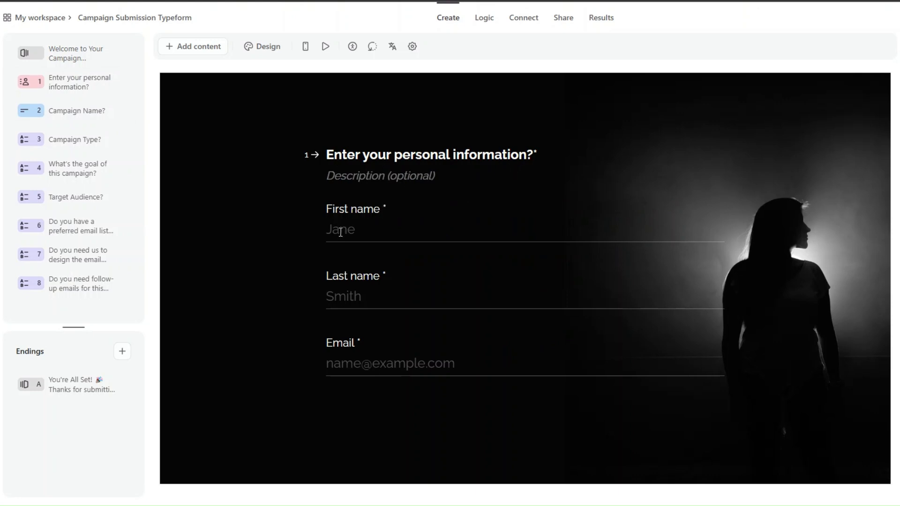
pyautogui.click(93, 112)
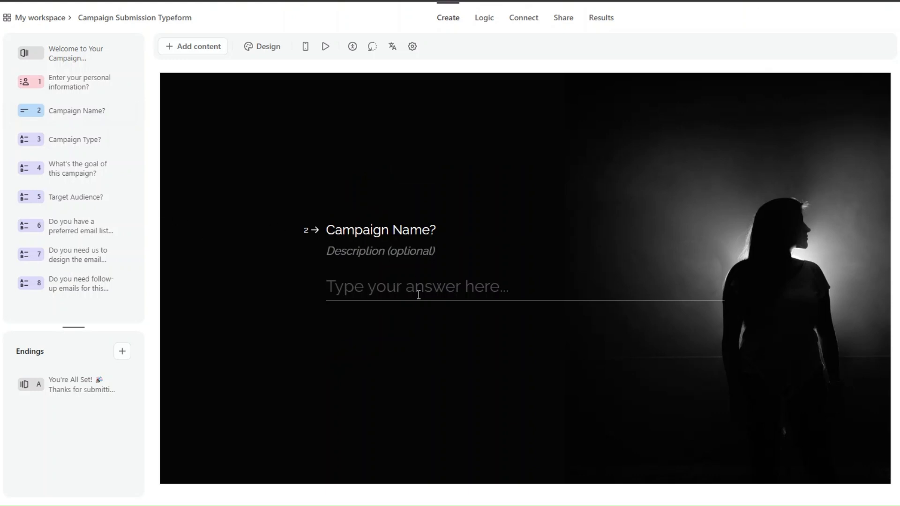
pyautogui.click(49, 140)
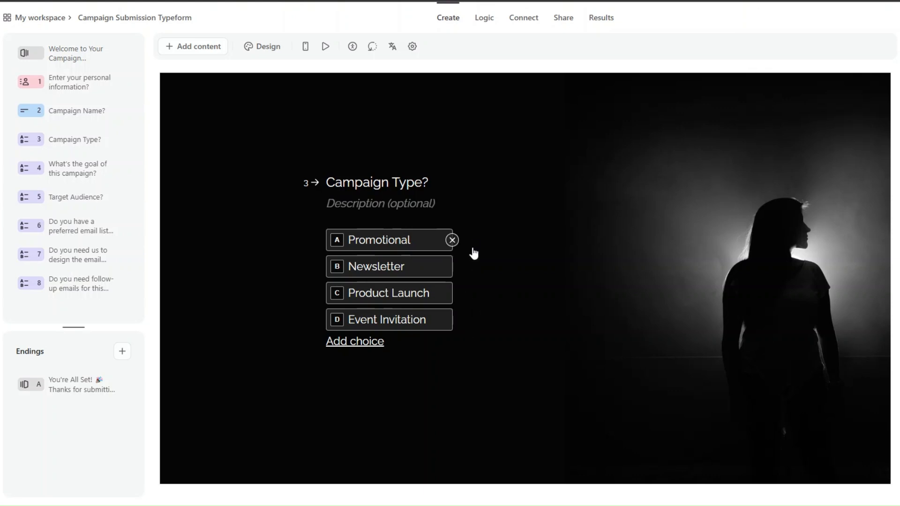
pyautogui.click(104, 174)
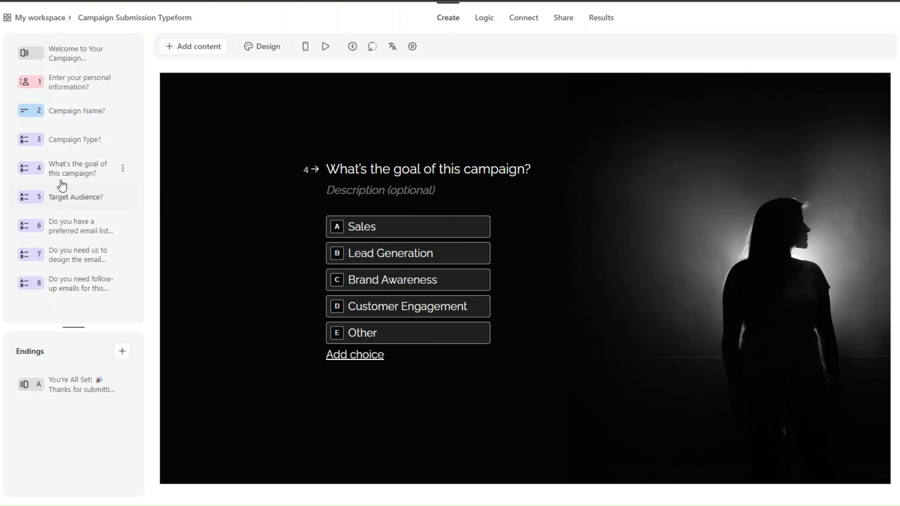
pyautogui.click(72, 223)
pyautogui.click(71, 199)
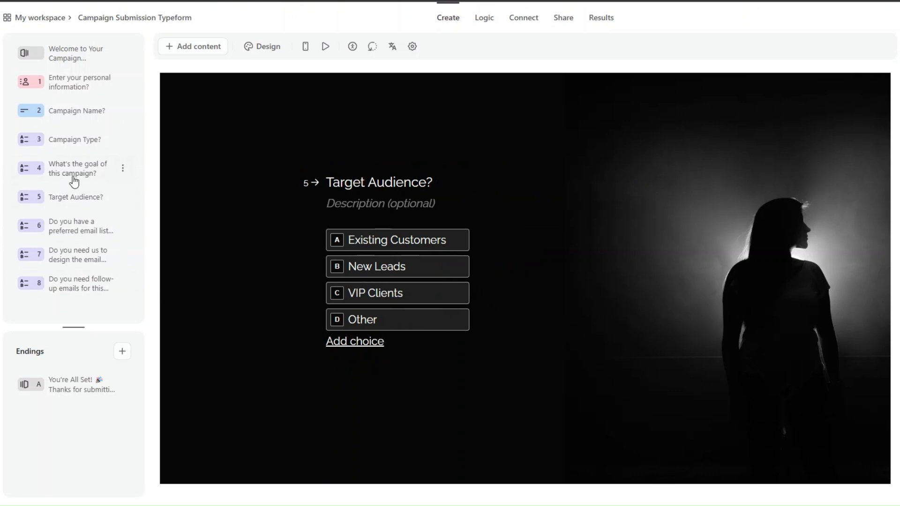
pyautogui.click(71, 227)
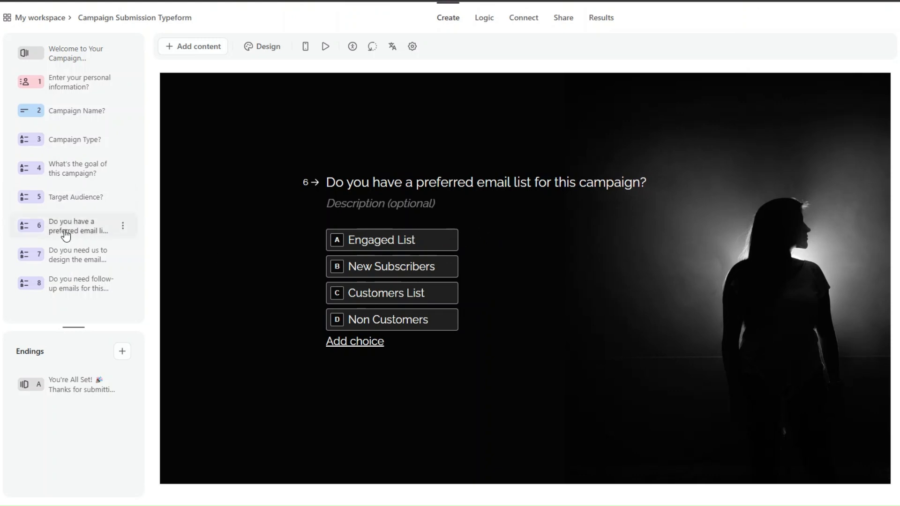
pyautogui.click(74, 266)
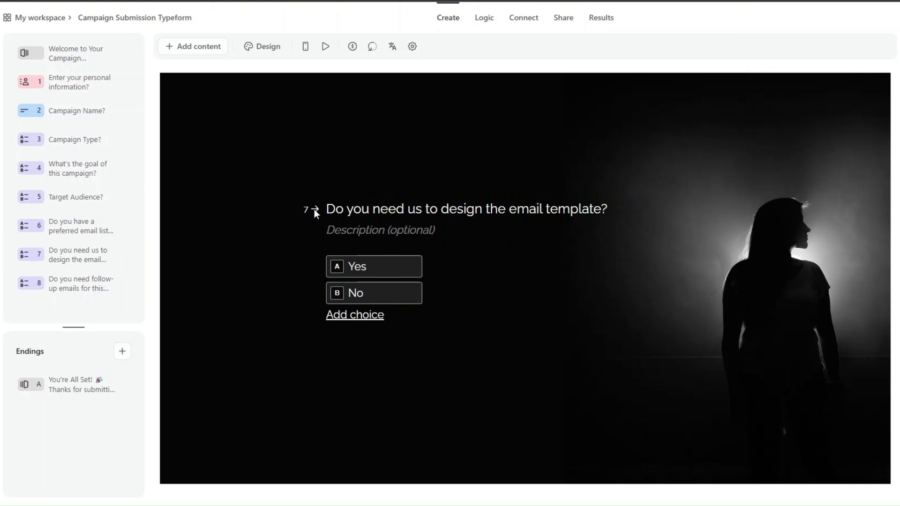
pyautogui.click(55, 285)
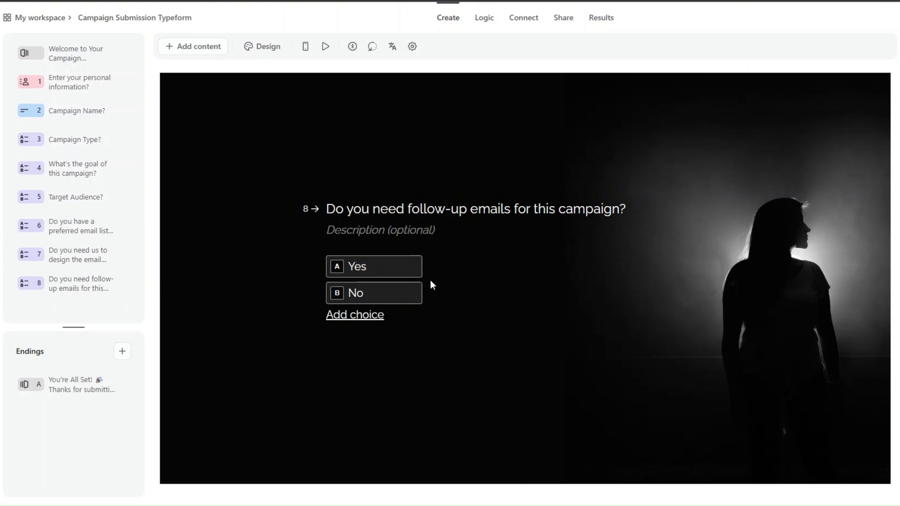
# Step: Copy the form's share link and select the form ID at the end of the URL
pyautogui.click(563, 19)
pyautogui.moveTo(252, 47); pyautogui.dragTo(214, 50)
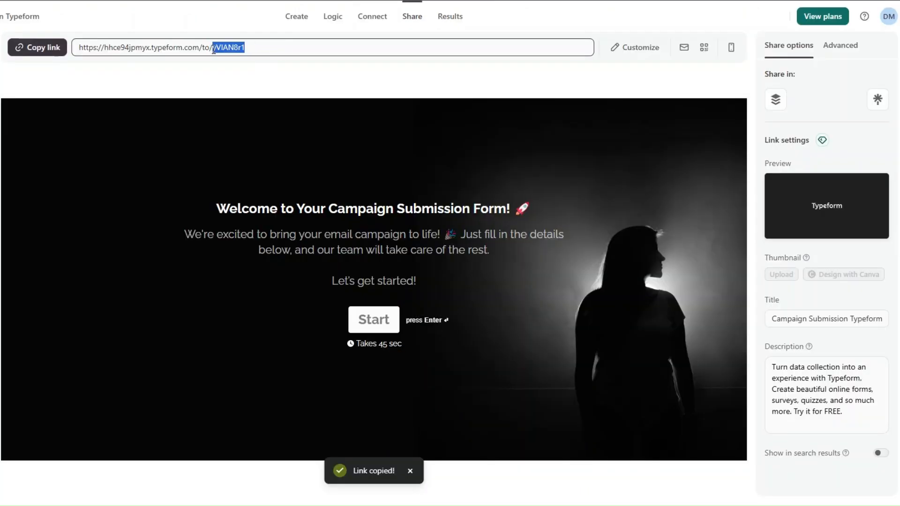
pyautogui.click(227, 72)
pyautogui.doubleClick(215, 47)
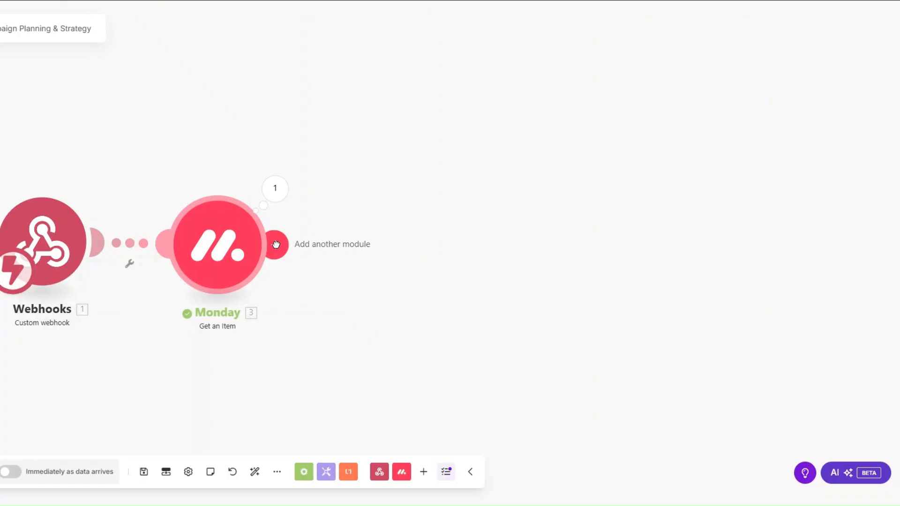
pyautogui.click(277, 243)
# Step: Add a Typeform Get a Form module with form ID yVIAN8r1 and save it
pyautogui.scroll(-4, 504, 281)
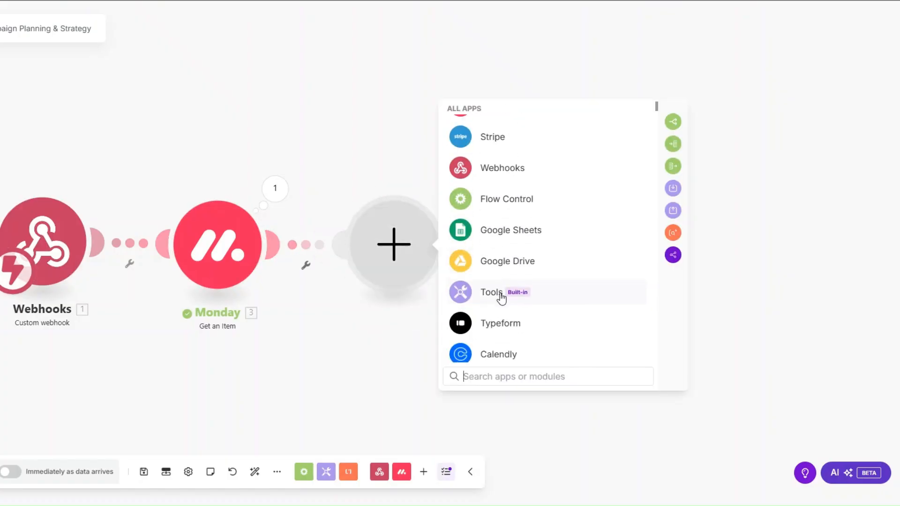
pyautogui.click(493, 322)
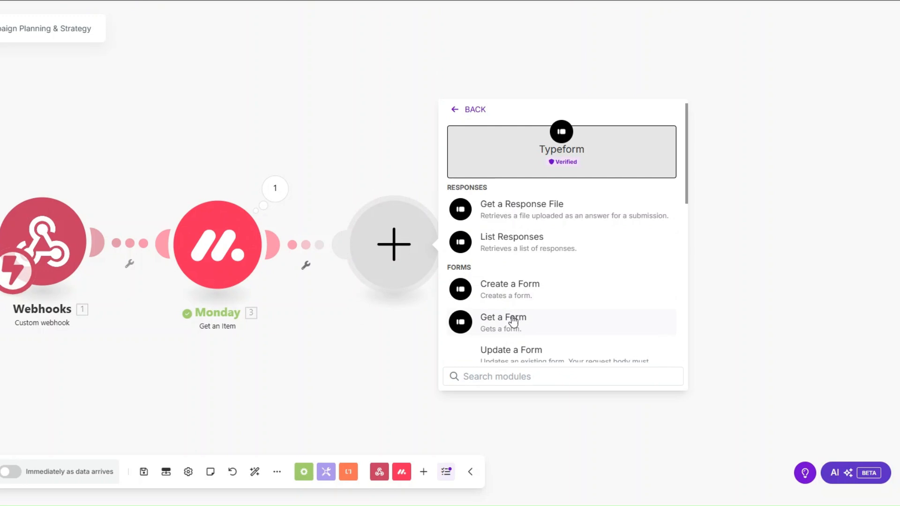
pyautogui.click(510, 319)
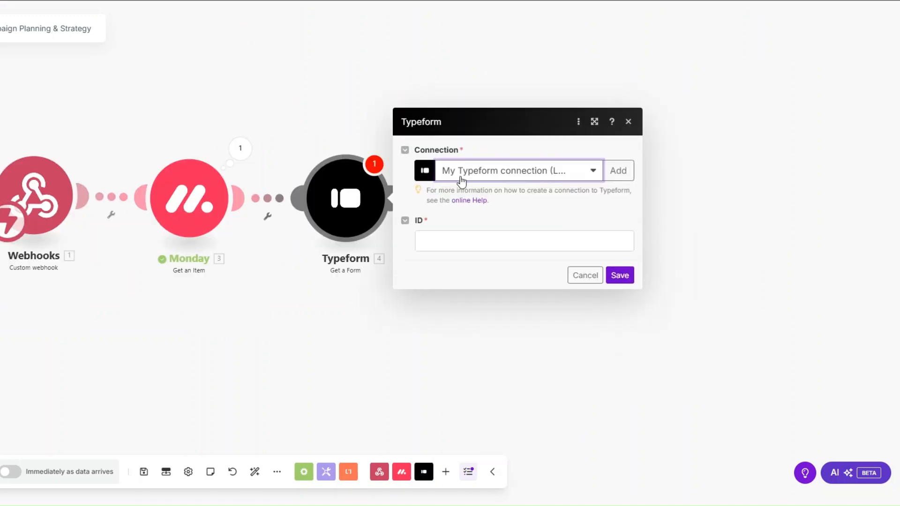
pyautogui.click(452, 243)
pyautogui.hotkey('ctrl', 'v')
pyautogui.moveTo(421, 240); pyautogui.dragTo(482, 242)
pyautogui.click(509, 241)
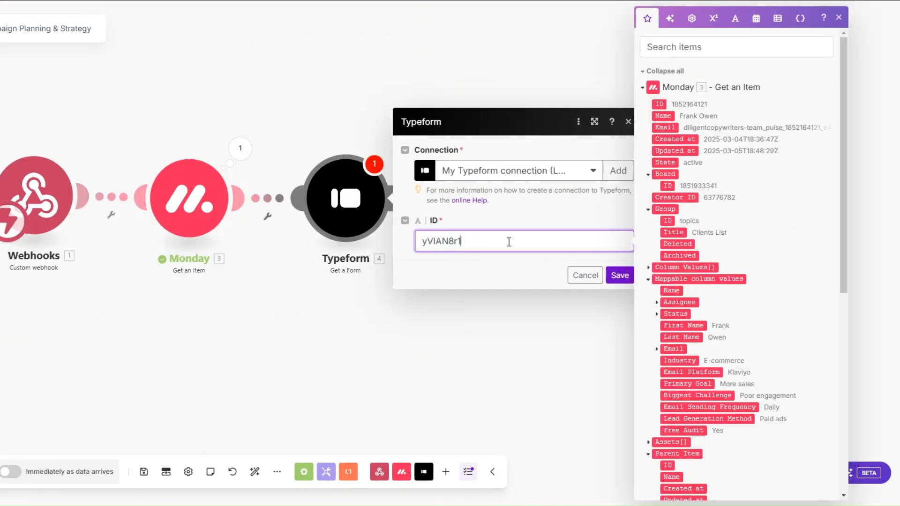
pyautogui.click(620, 275)
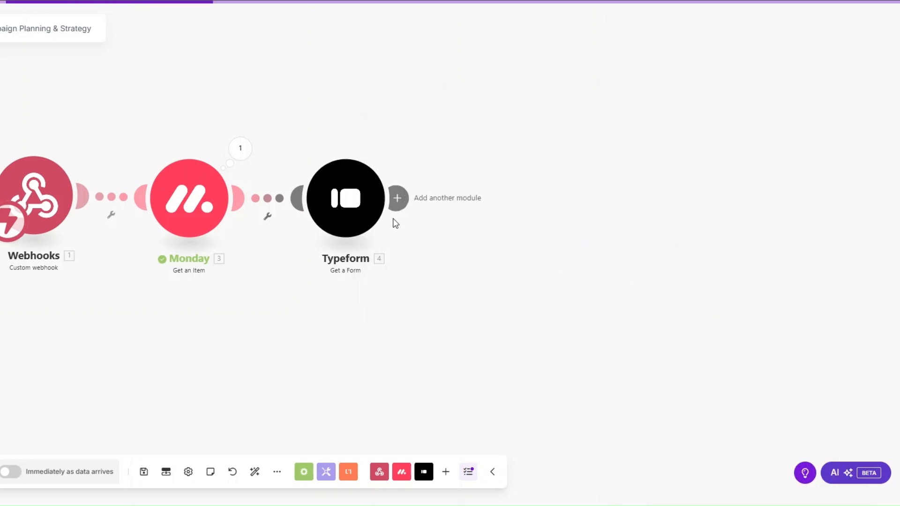
# Step: Test-run only the Typeform module and check the form title and display URL in its output
pyautogui.rightClick(349, 202)
pyautogui.click(371, 227)
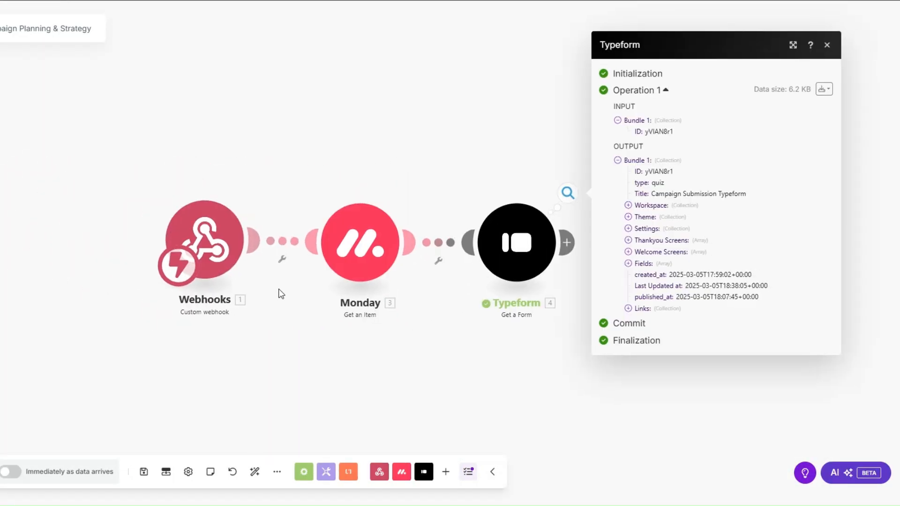
pyautogui.moveTo(466, 169); pyautogui.dragTo(568, 176)
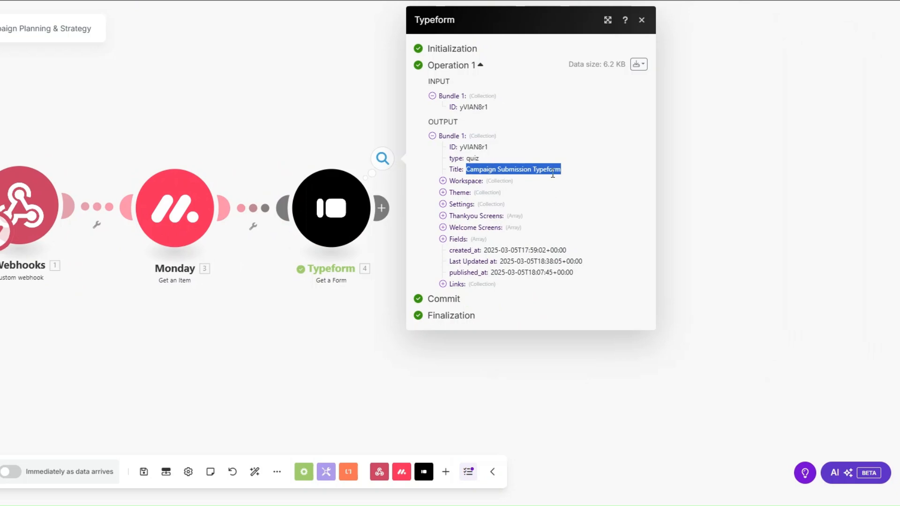
pyautogui.click(443, 284)
pyautogui.moveTo(486, 295); pyautogui.dragTo(616, 298)
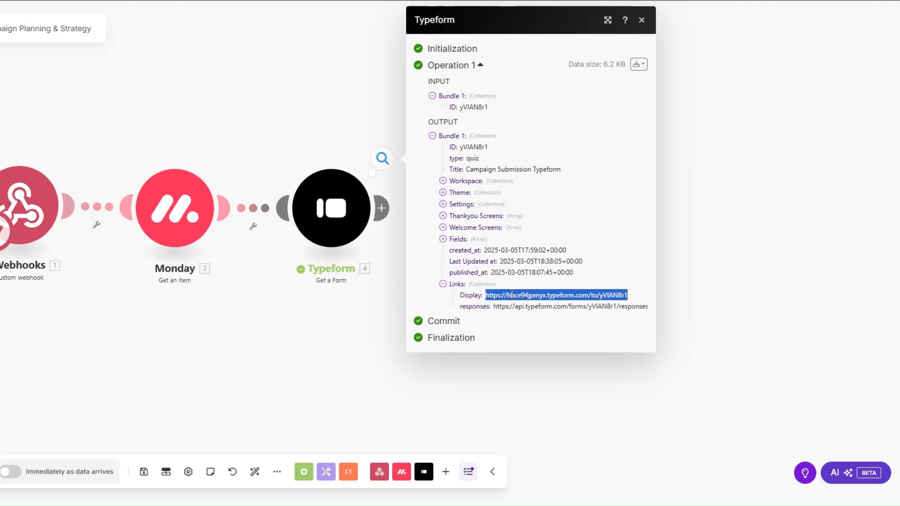
pyautogui.click(330, 306)
# Step: Rename the Typeform module to 'Campaign Submission Form'
pyautogui.rightClick(328, 219)
pyautogui.click(352, 283)
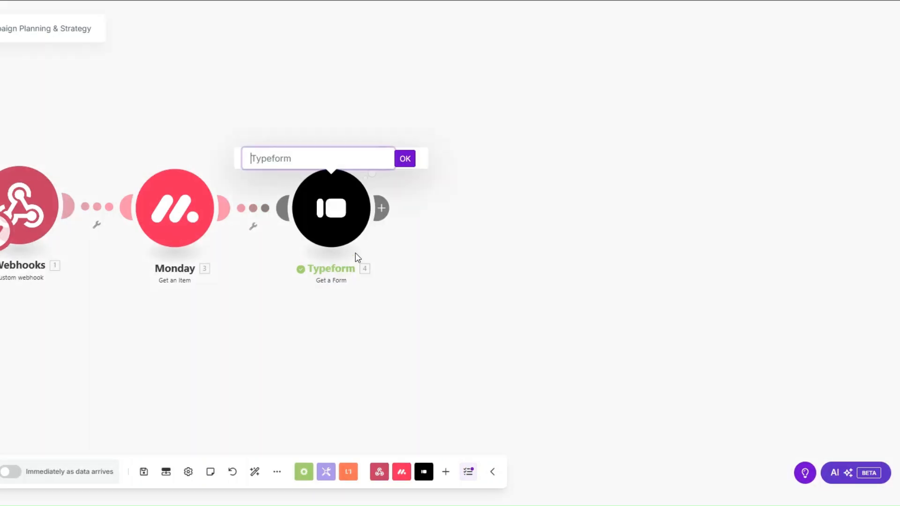
pyautogui.write('Campaign Submission Form')
pyautogui.click(405, 159)
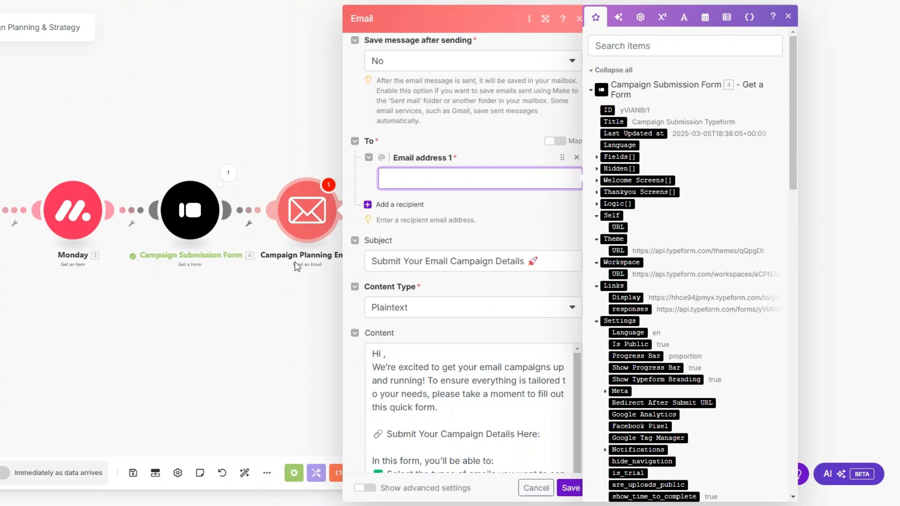
# Step: Map the Monday item's Email: Email as the email's recipient address
pyautogui.scroll(-20, 700, 265)
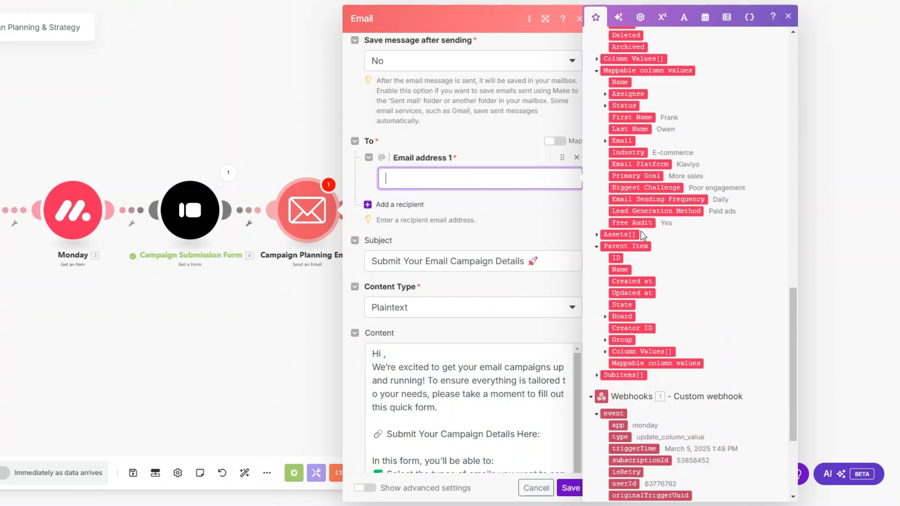
pyautogui.click(606, 141)
pyautogui.click(630, 153)
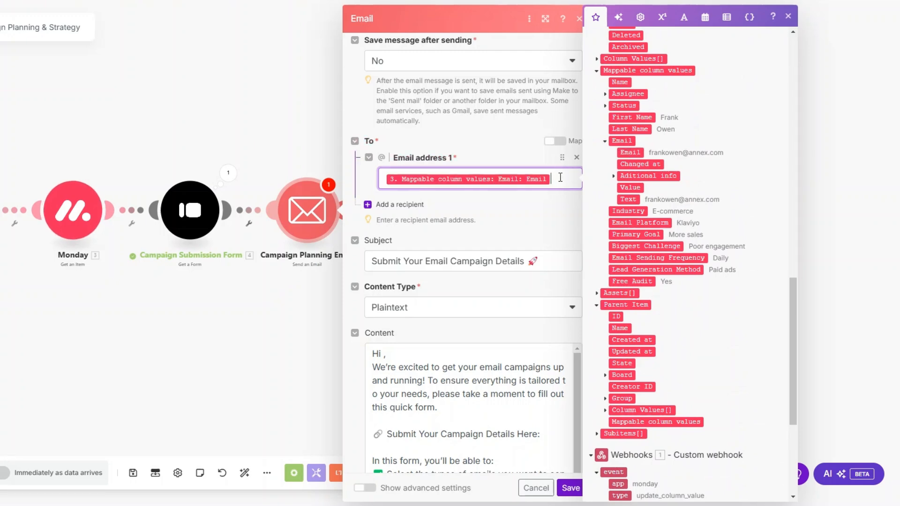
pyautogui.scroll(-5, 554, 205)
pyautogui.click(553, 102)
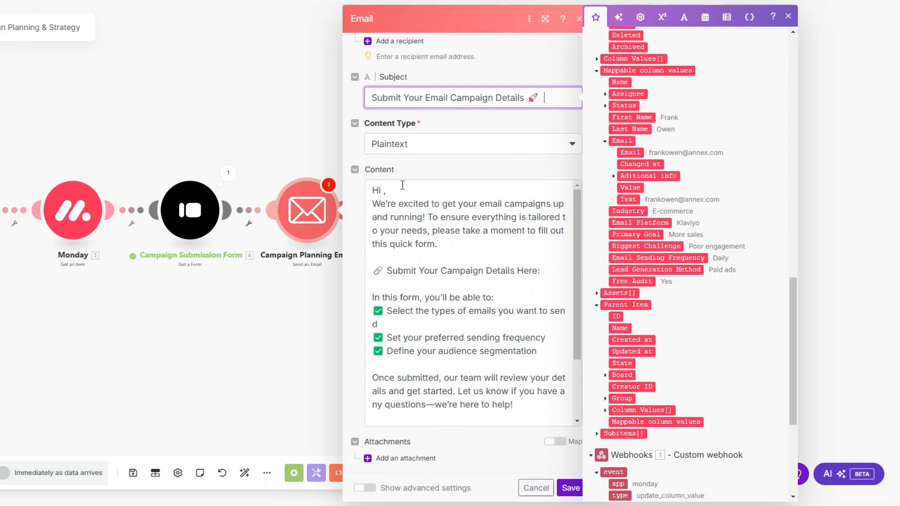
# Step: Insert First Name after 'Hi' and Links: Display after the campaign details line in the body
pyautogui.click(383, 190)
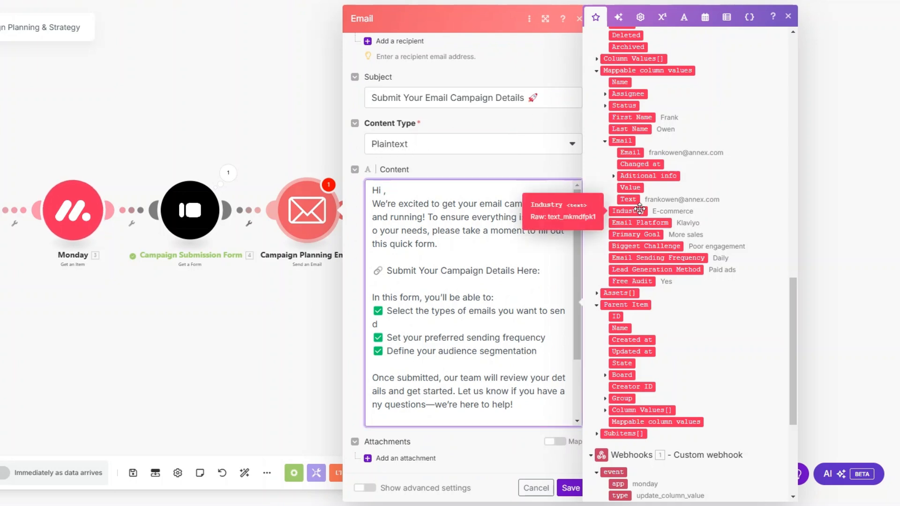
pyautogui.click(625, 119)
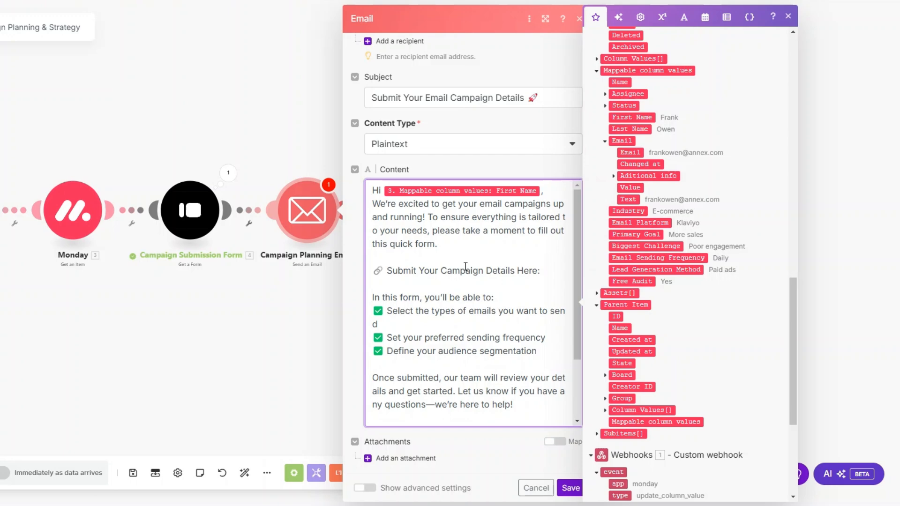
pyautogui.click(535, 261)
pyautogui.click(554, 276)
pyautogui.scroll(15, 611, 252)
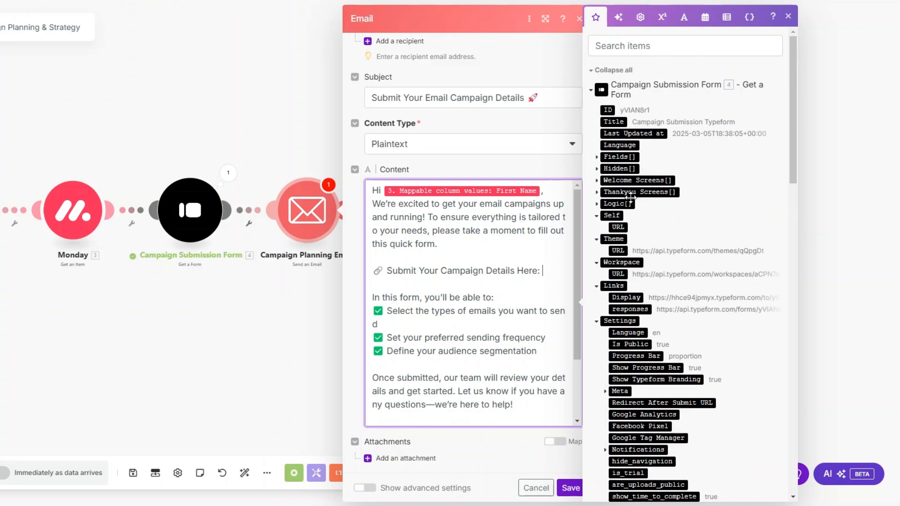
pyautogui.click(631, 197)
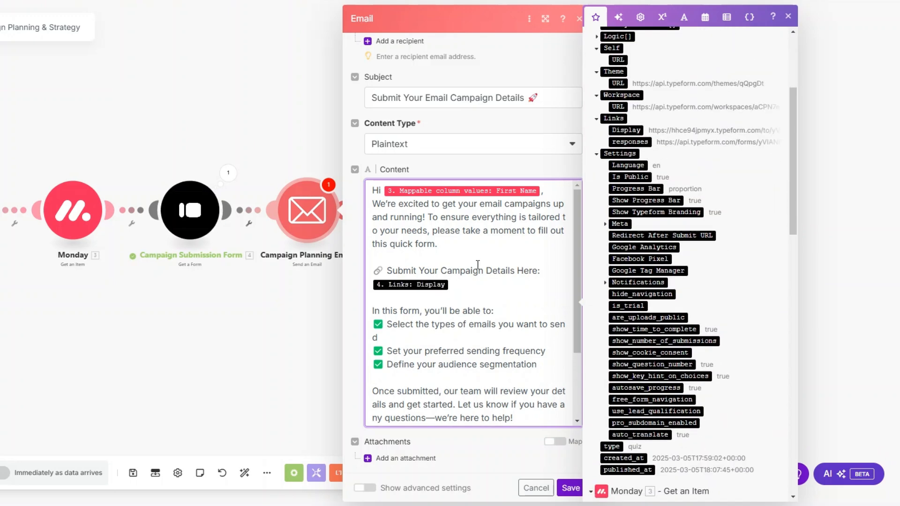
# Step: Save the email module and auto-align the scenario's modules
pyautogui.scroll(-2, 478, 265)
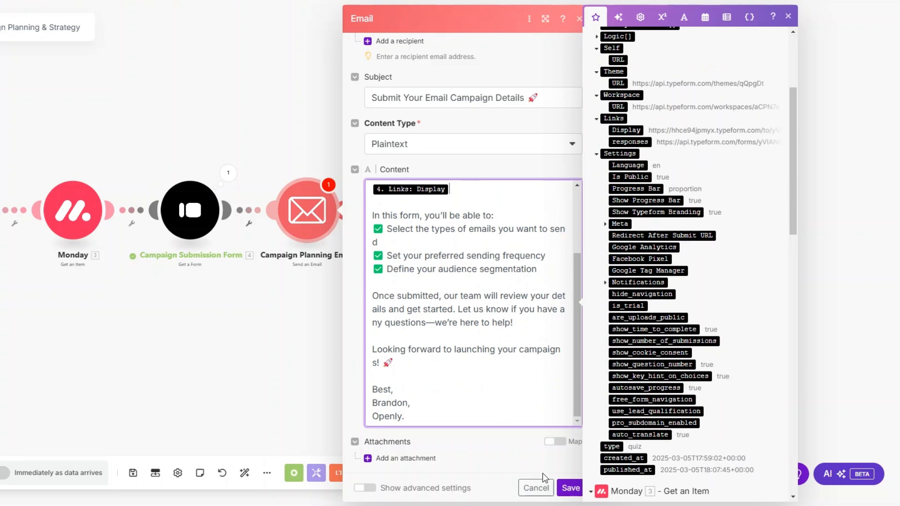
pyautogui.click(571, 489)
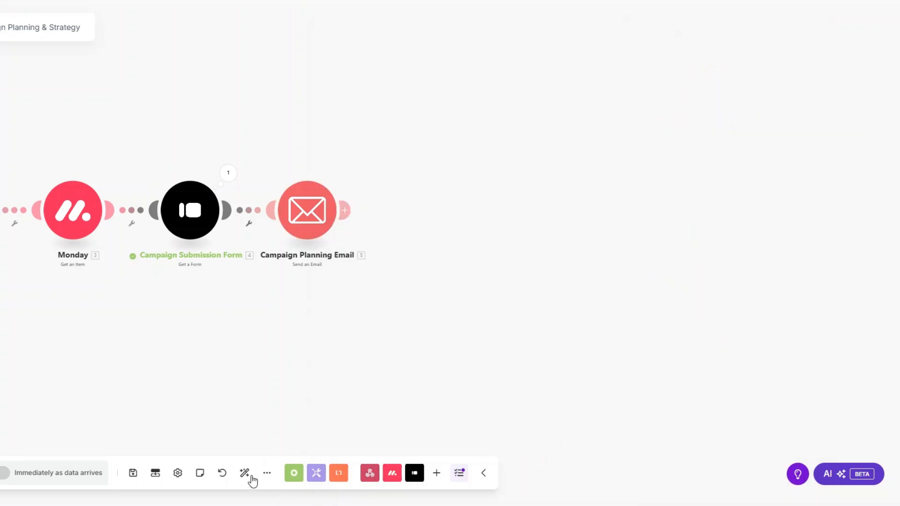
pyautogui.click(251, 475)
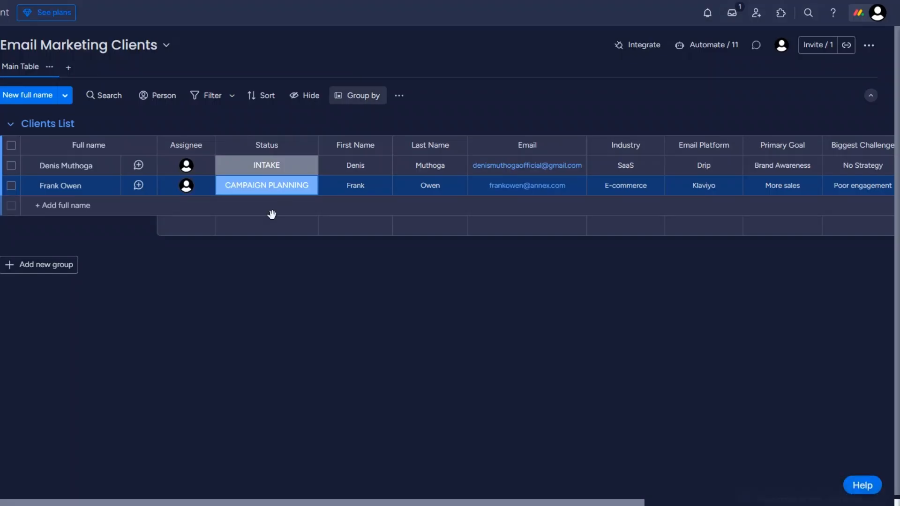
# Step: Pick CAMPAIGN PLANNING from the first client's Status label dropdown
pyautogui.click(266, 165)
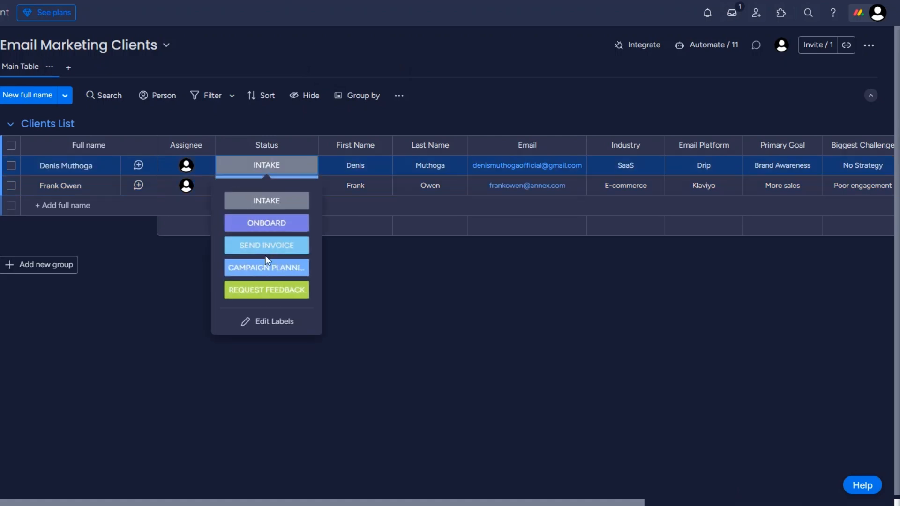
pyautogui.click(268, 268)
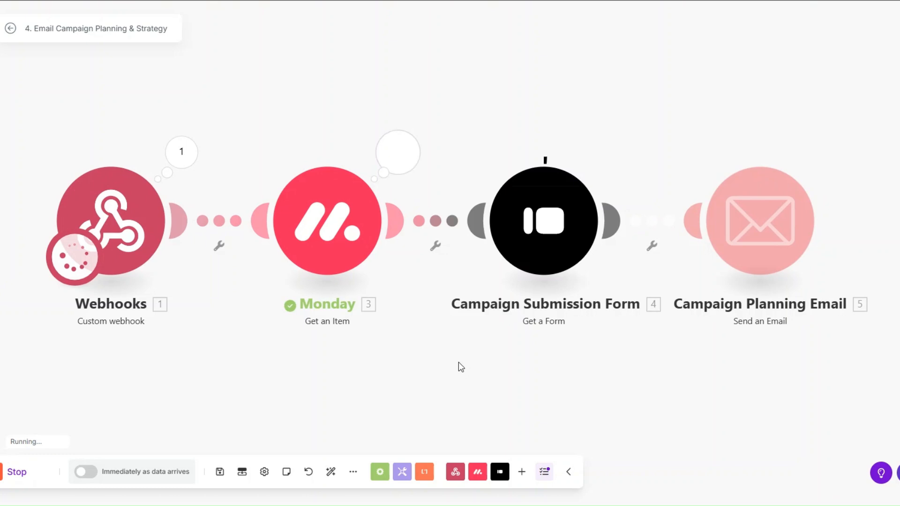
# Step: Inspect the Campaign Planning Email's run output, confirming the sent content includes the form link
pyautogui.scroll(-2, 452, 398)
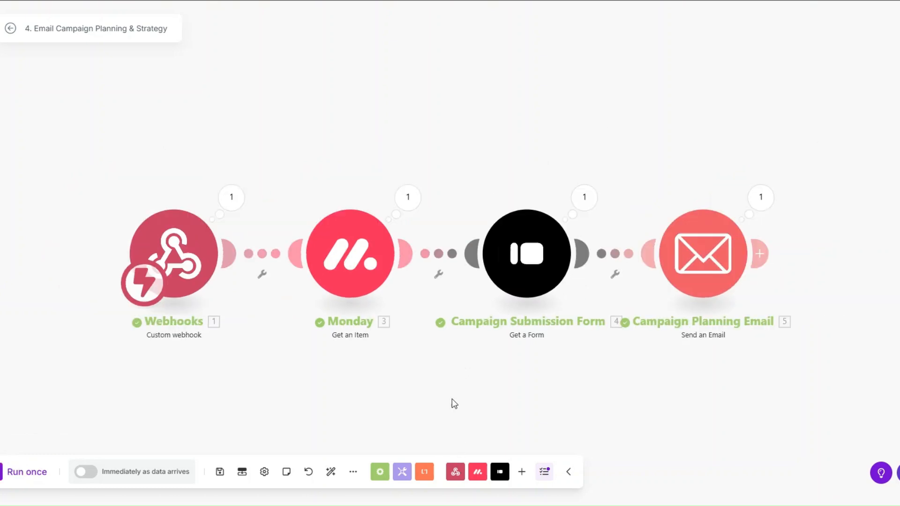
pyautogui.scroll(2, 450, 394)
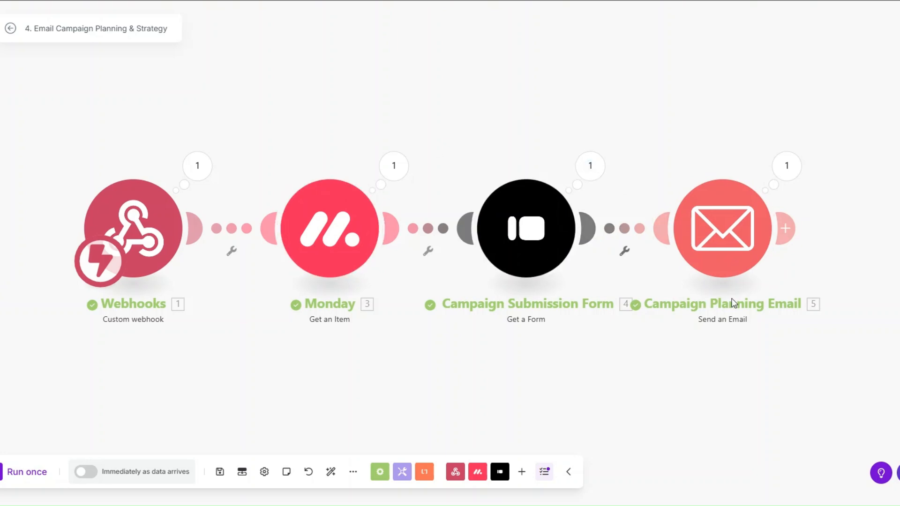
pyautogui.click(793, 172)
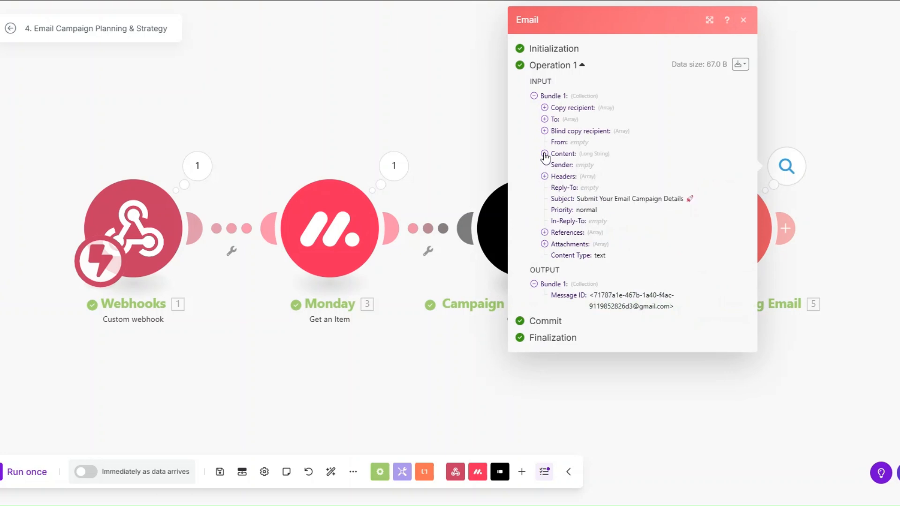
pyautogui.click(544, 154)
pyautogui.moveTo(555, 163); pyautogui.dragTo(613, 388)
pyautogui.click(613, 387)
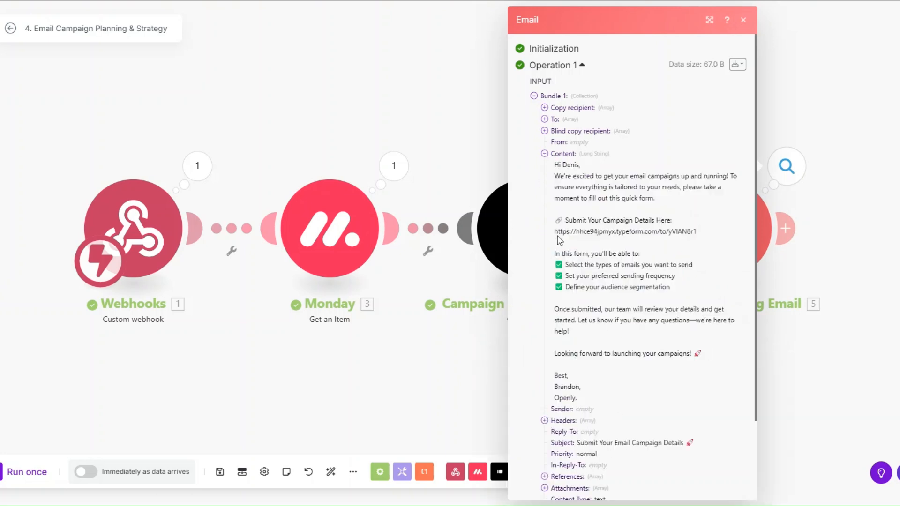
pyautogui.moveTo(555, 232); pyautogui.dragTo(687, 233)
pyautogui.click(534, 336)
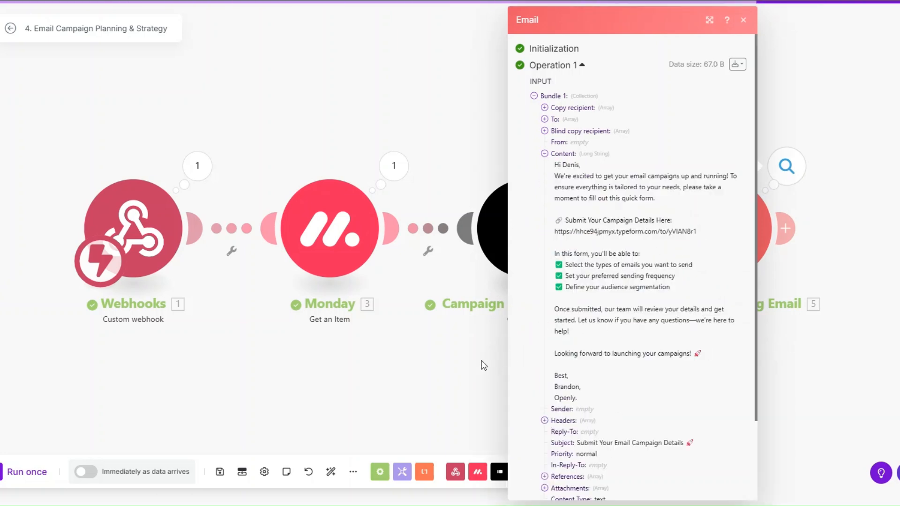
pyautogui.click(484, 365)
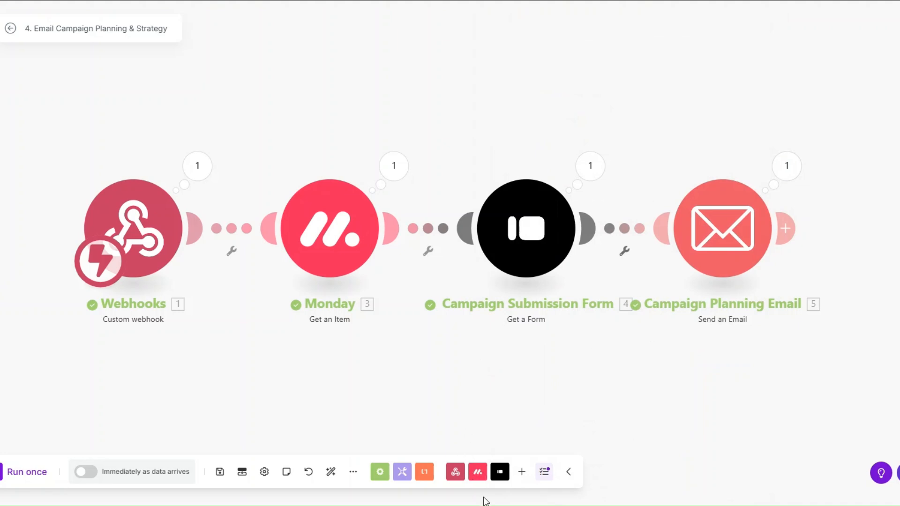
pyautogui.moveTo(437, 367); pyautogui.dragTo(424, 366)
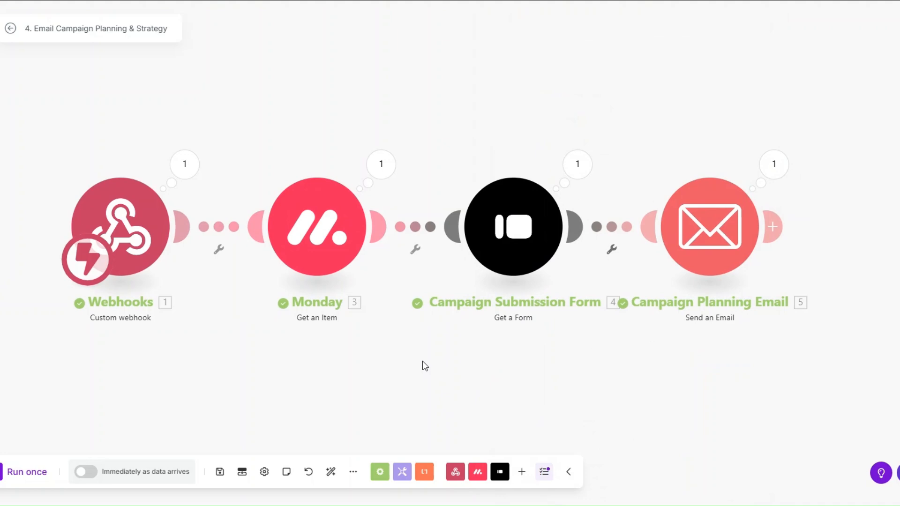
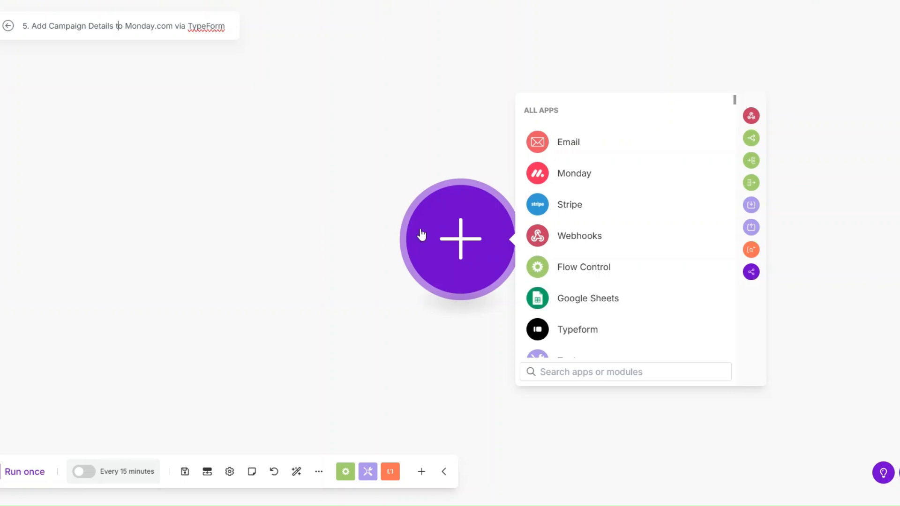
# Step: Add a Typeform Watch Responses trigger for the Campaign Submission Typeform form, starting from now on
pyautogui.moveTo(422, 235); pyautogui.dragTo(276, 253)
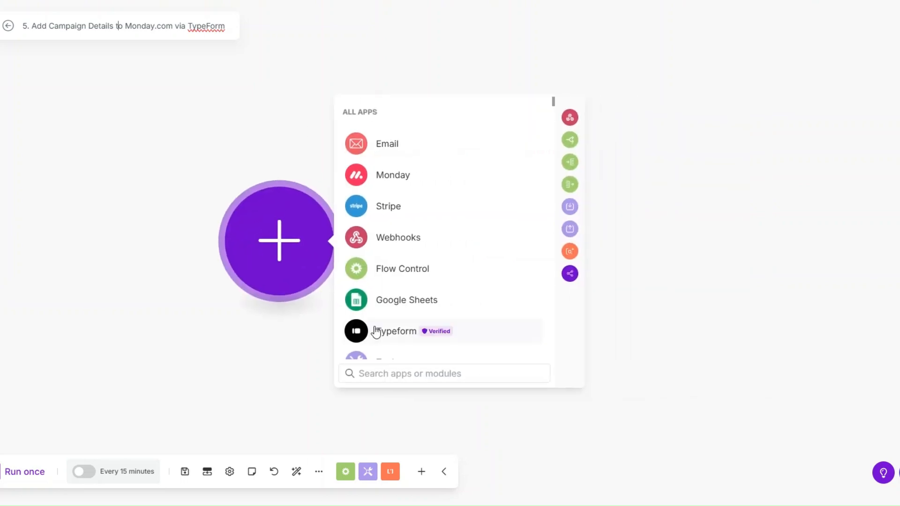
pyautogui.click(393, 331)
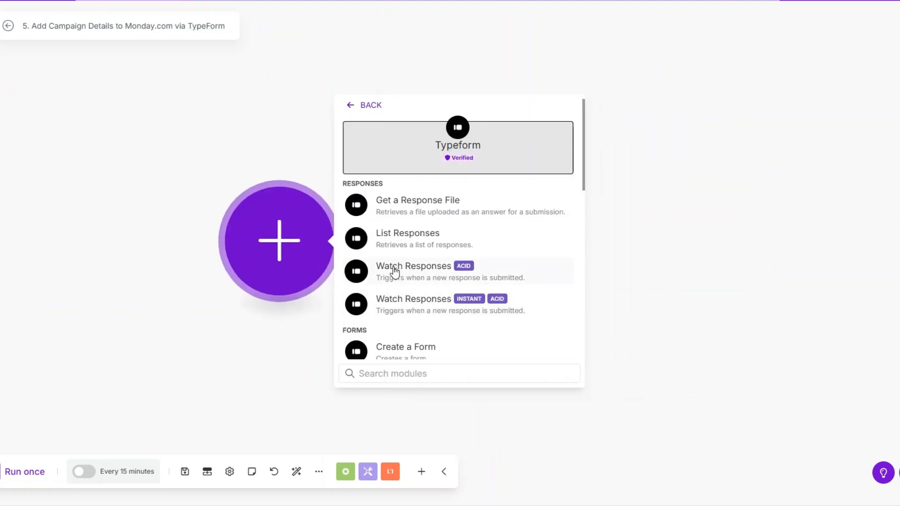
pyautogui.click(379, 269)
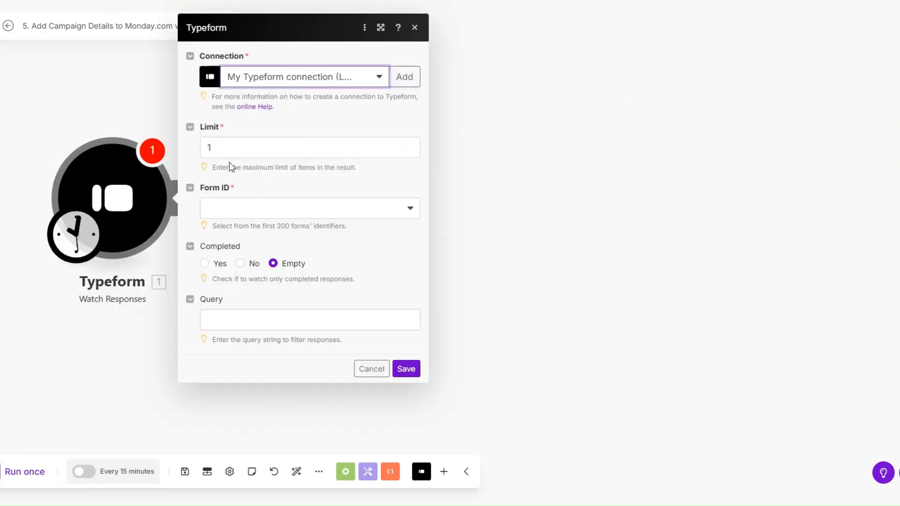
pyautogui.click(236, 215)
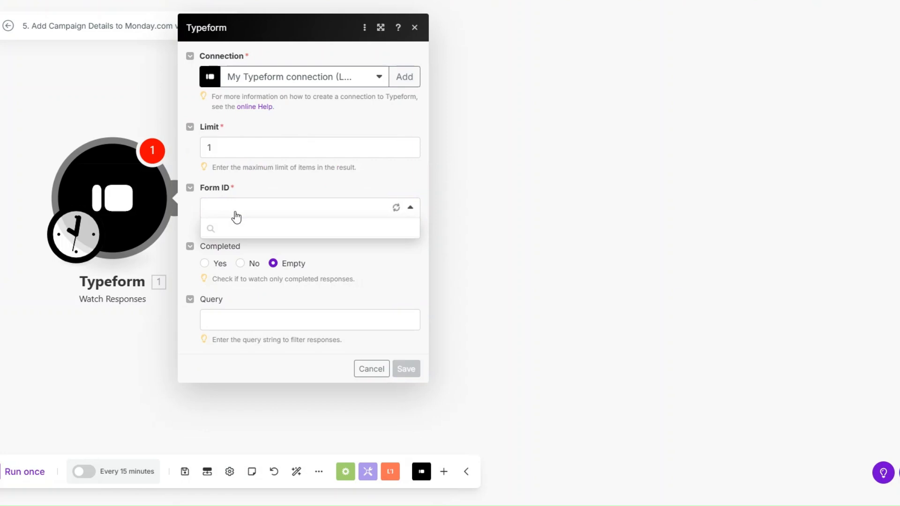
pyautogui.click(233, 247)
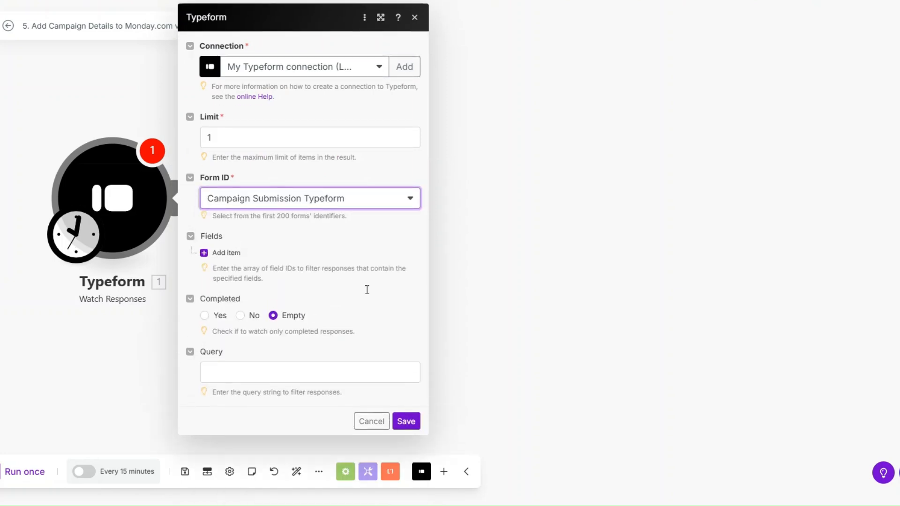
pyautogui.click(404, 423)
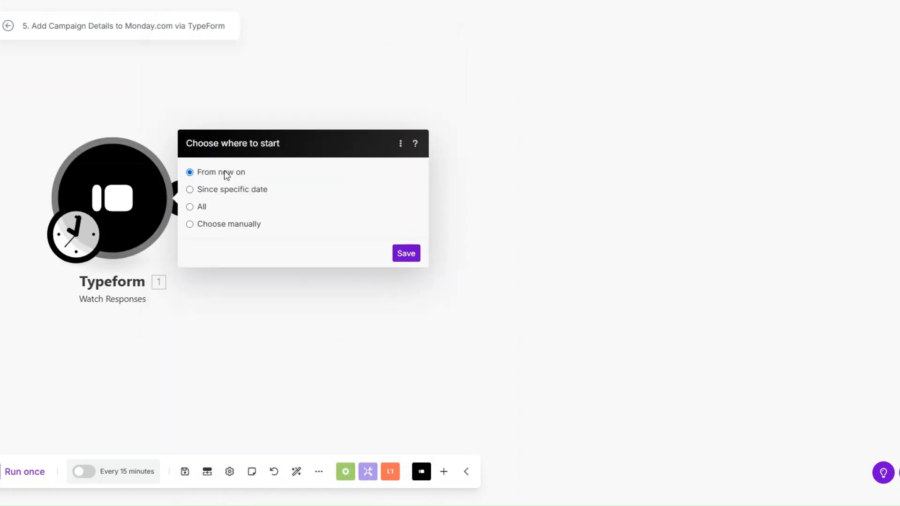
pyautogui.click(406, 253)
pyautogui.moveTo(115, 163); pyautogui.dragTo(187, 195)
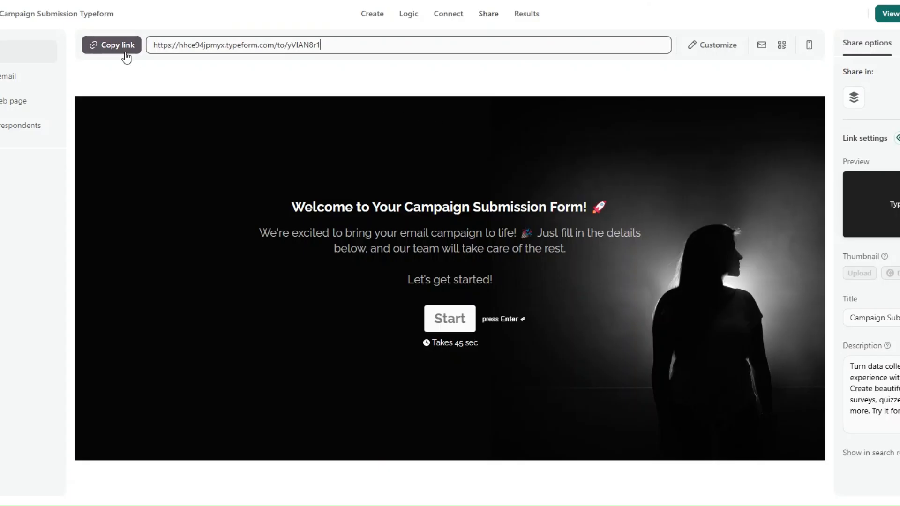
# Step: Open the form from its share link, confirm personal details, and enter campaign name 'Easter Campaign'
pyautogui.click(123, 49)
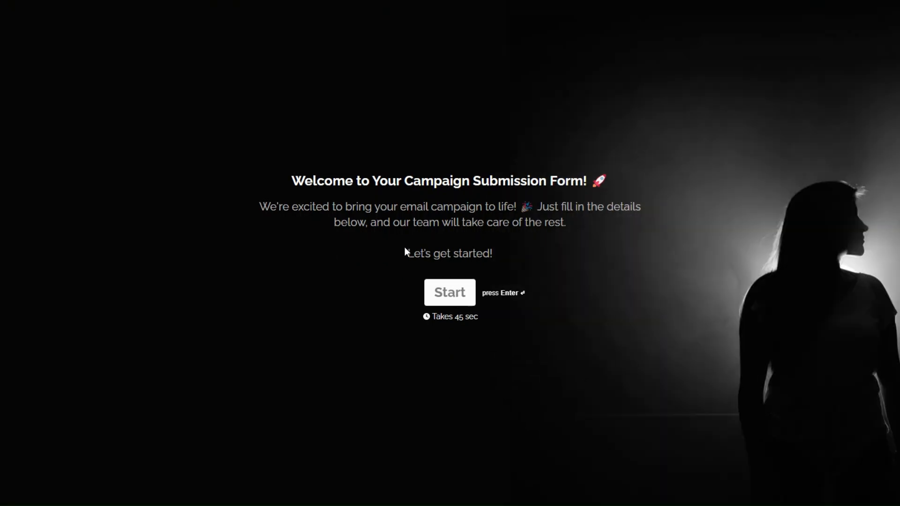
pyautogui.click(440, 291)
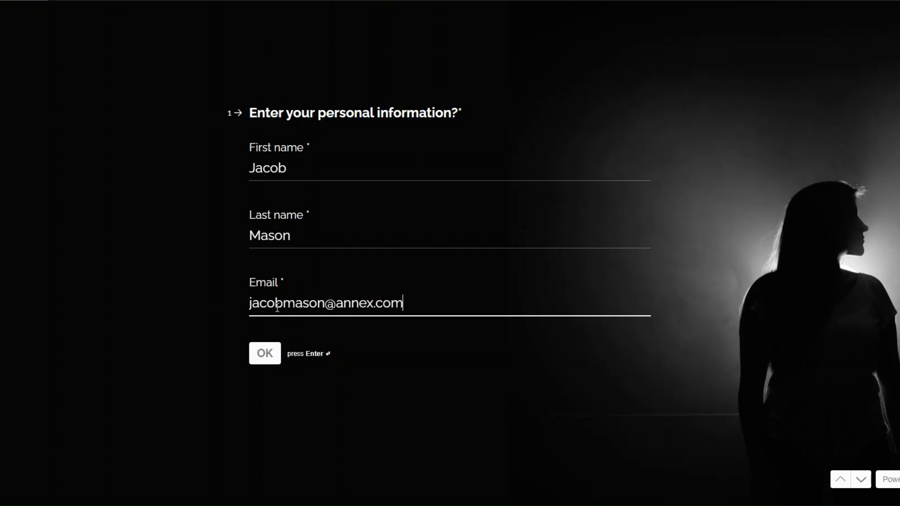
pyautogui.click(271, 357)
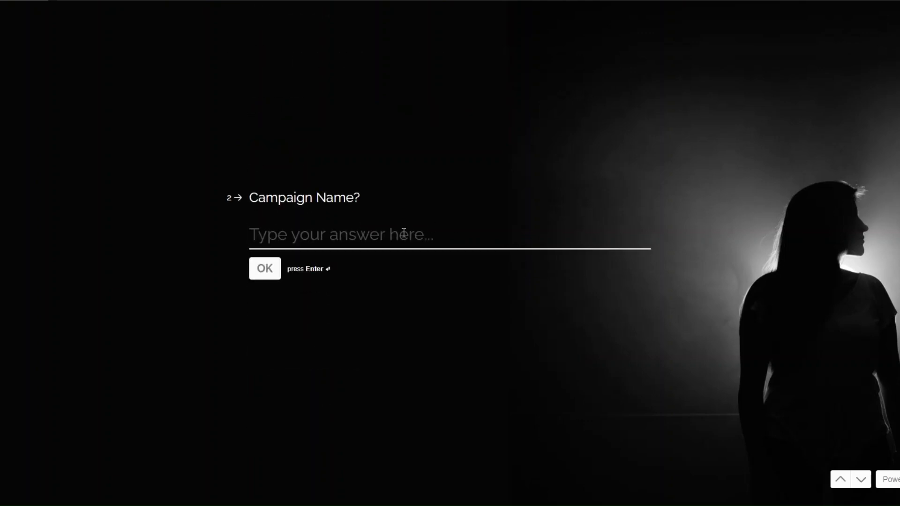
pyautogui.write('Ea')
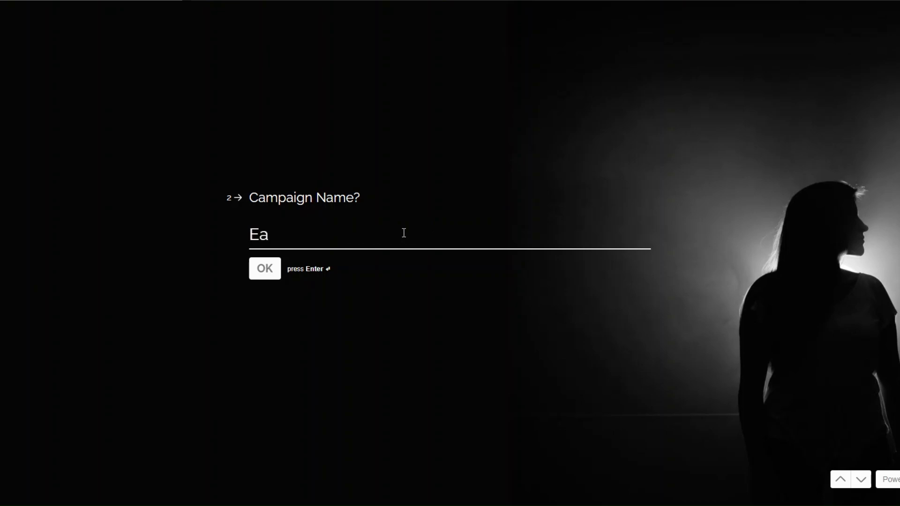
pyautogui.write('ster Campa')
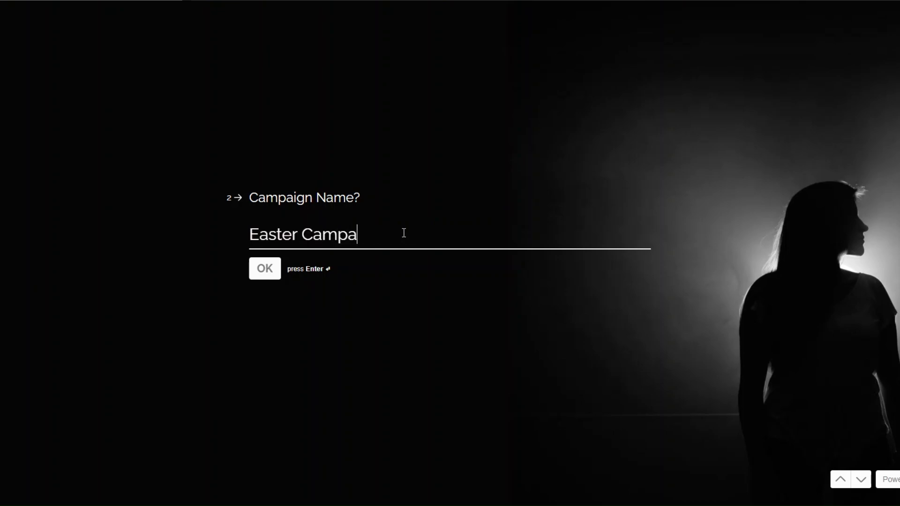
pyautogui.write('ign')
pyautogui.click(266, 275)
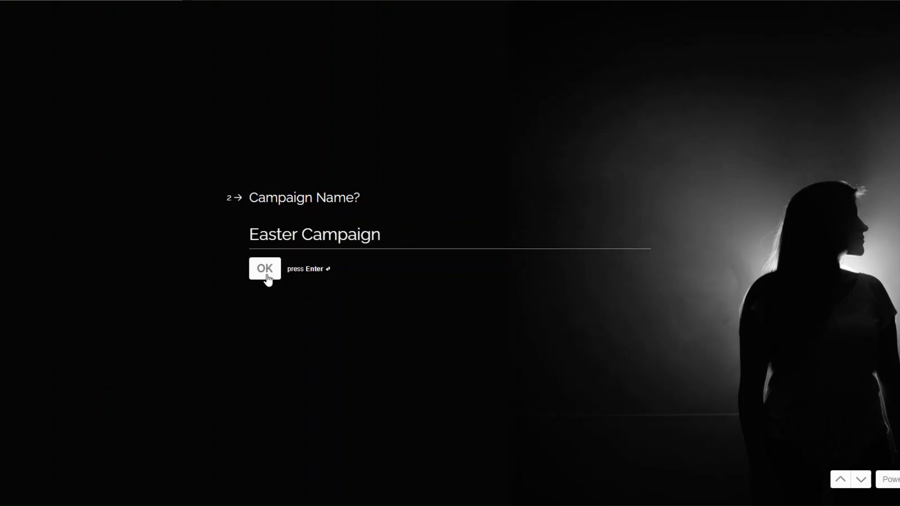
# Step: Answer Product Launch, Customer Engagement, Existing Customers, Customers List, Yes, Yes, and submit the form
pyautogui.click(336, 249)
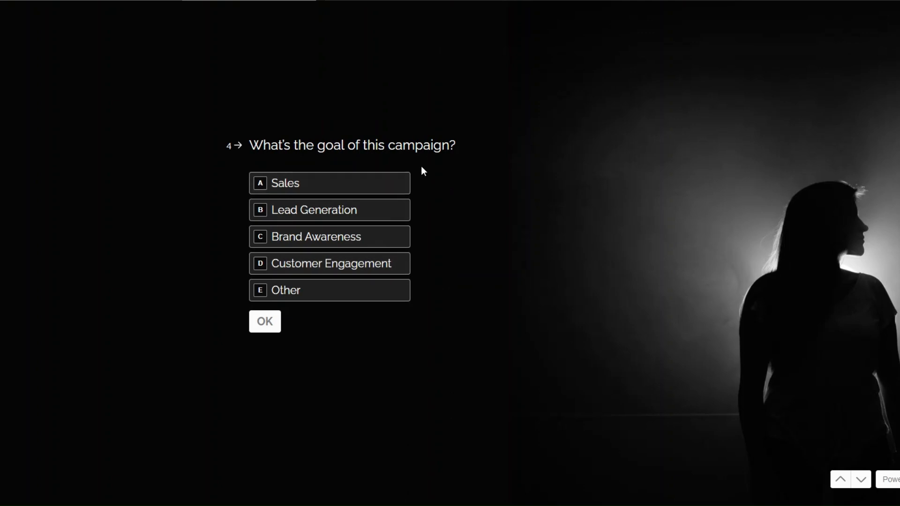
pyautogui.click(344, 265)
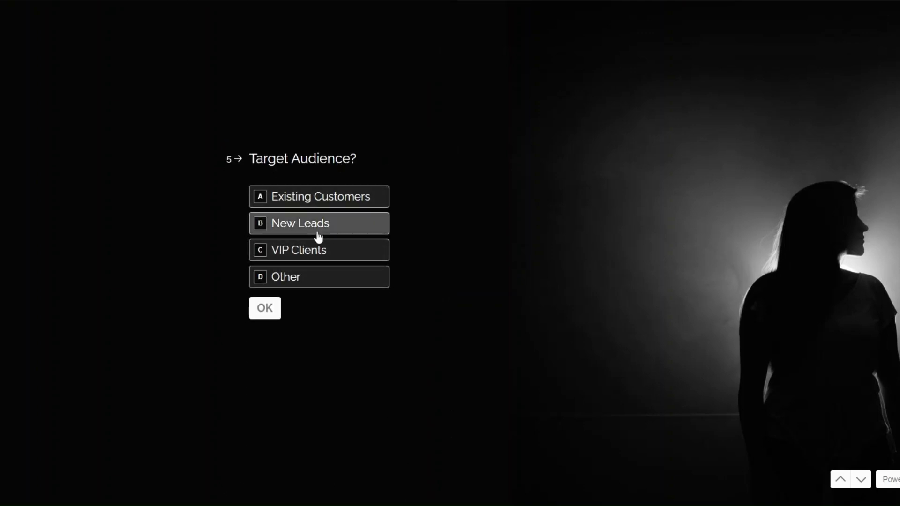
pyautogui.click(320, 197)
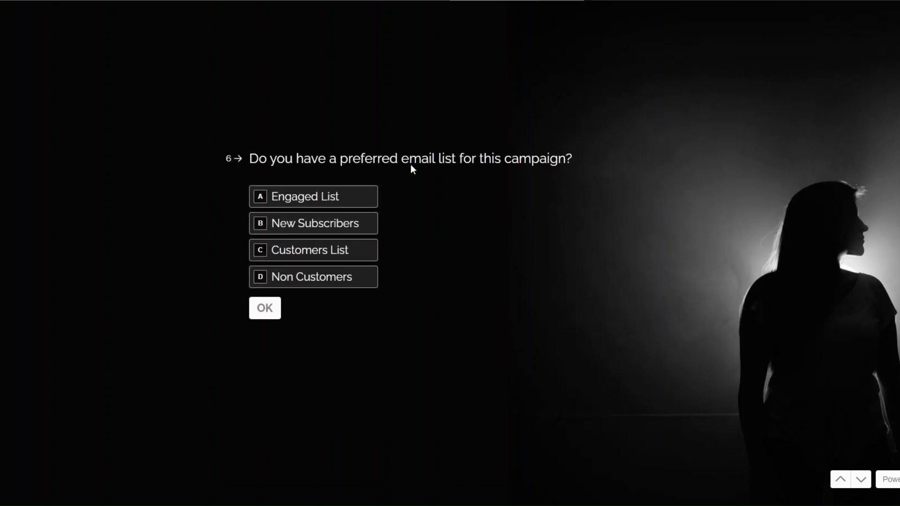
pyautogui.click(305, 251)
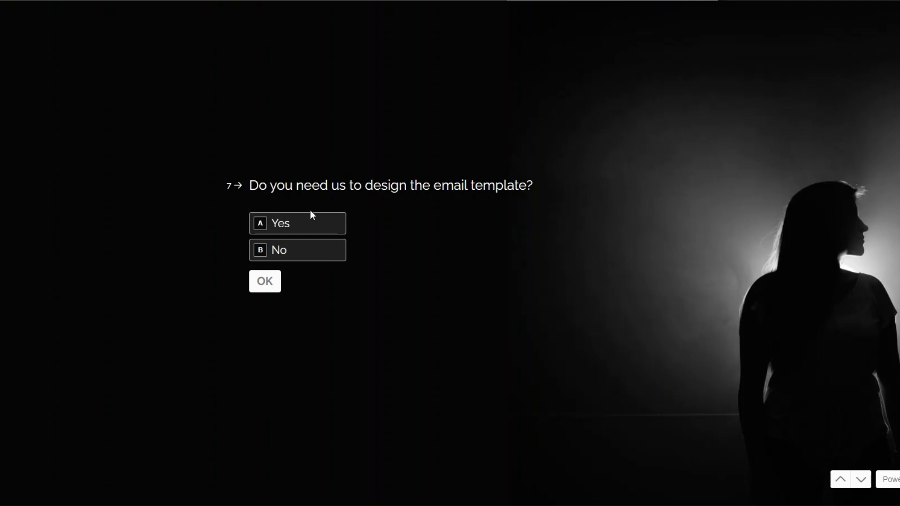
pyautogui.click(307, 222)
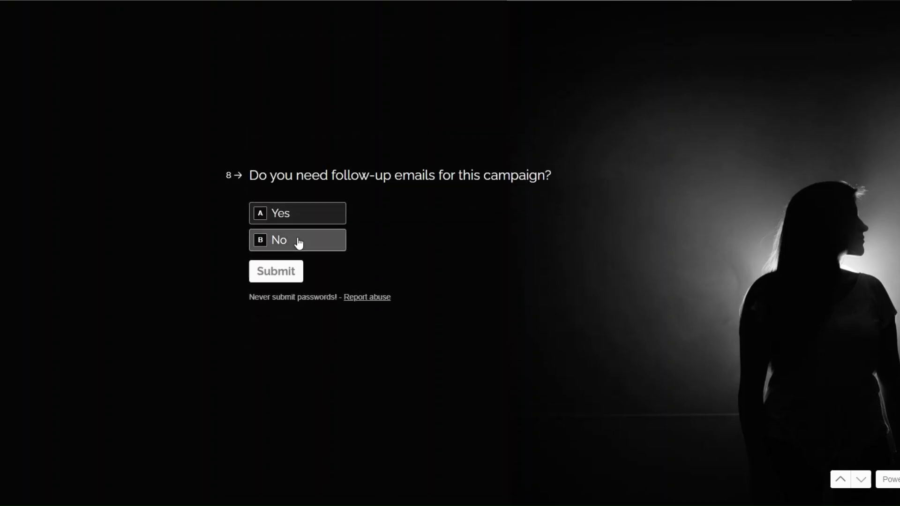
pyautogui.click(288, 221)
pyautogui.click(277, 272)
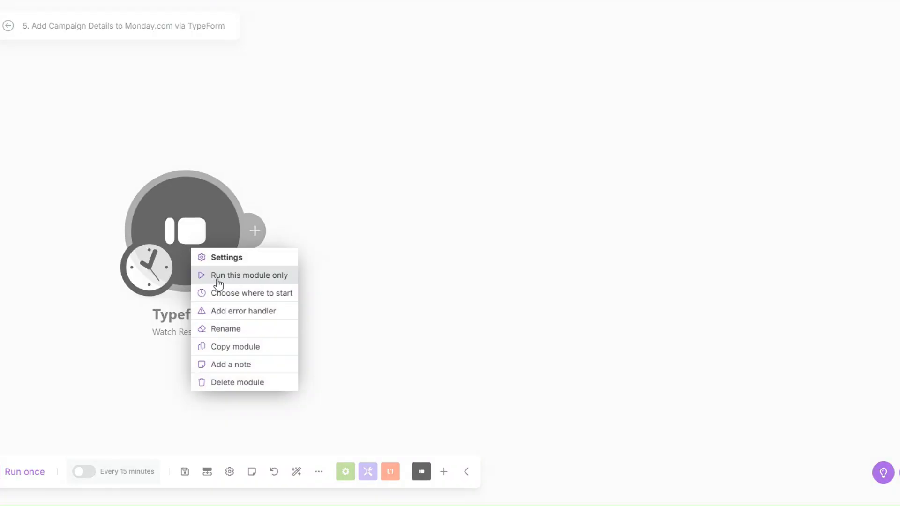
# Step: Check the trigger's run output, confirming the Easter Campaign answers under Mappable Answers
pyautogui.click(219, 281)
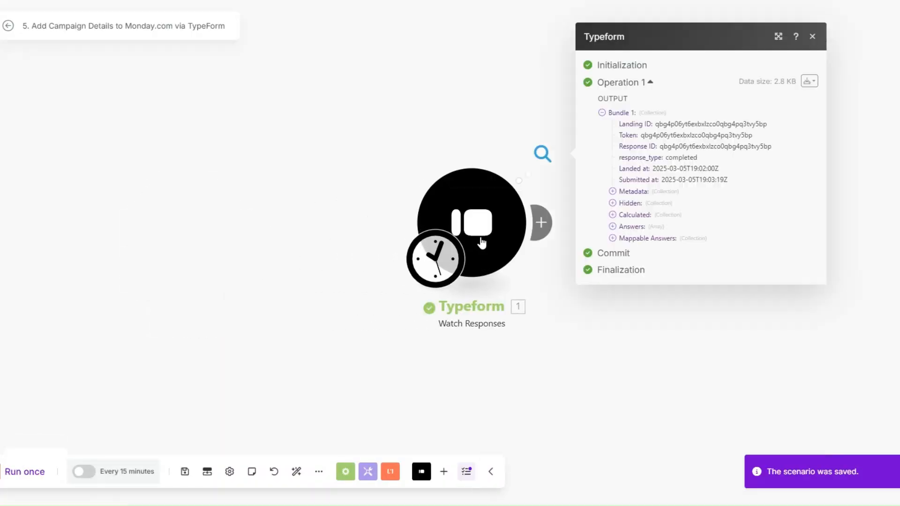
pyautogui.click(613, 238)
pyautogui.moveTo(744, 230); pyautogui.dragTo(767, 338)
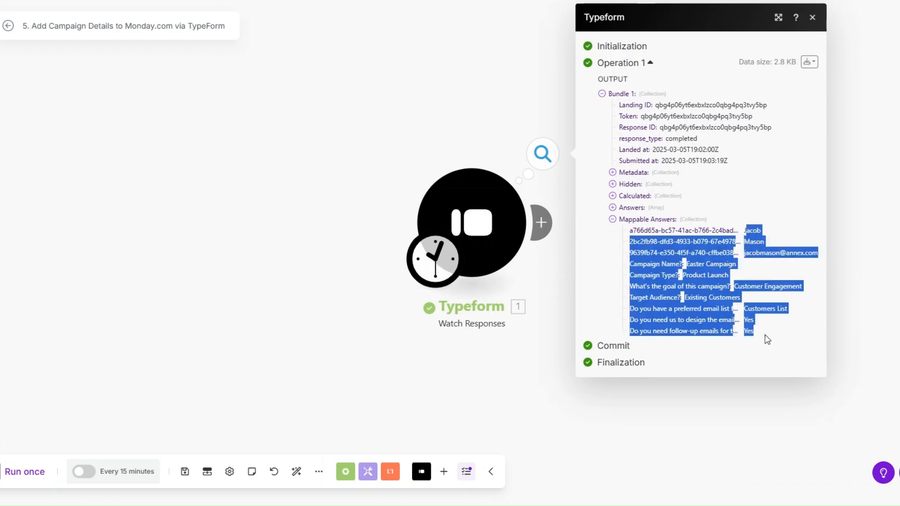
pyautogui.click(737, 246)
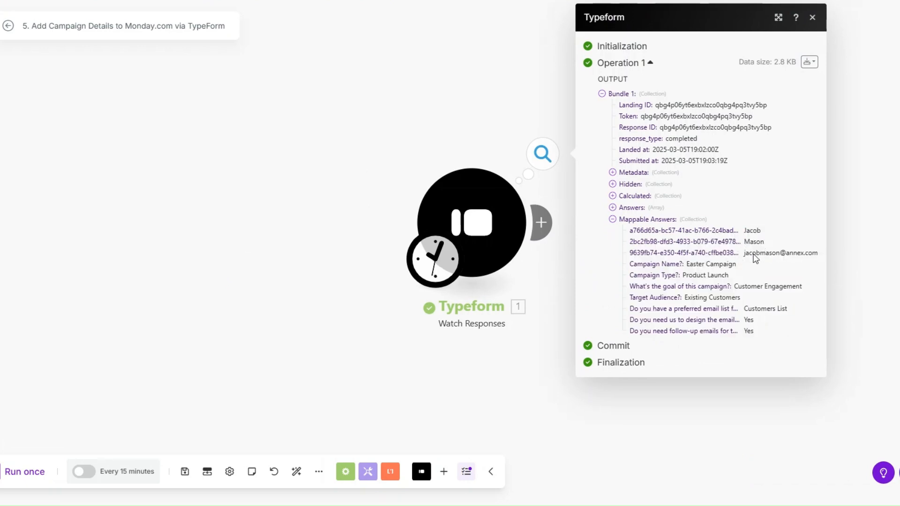
pyautogui.moveTo(687, 265); pyautogui.dragTo(779, 327)
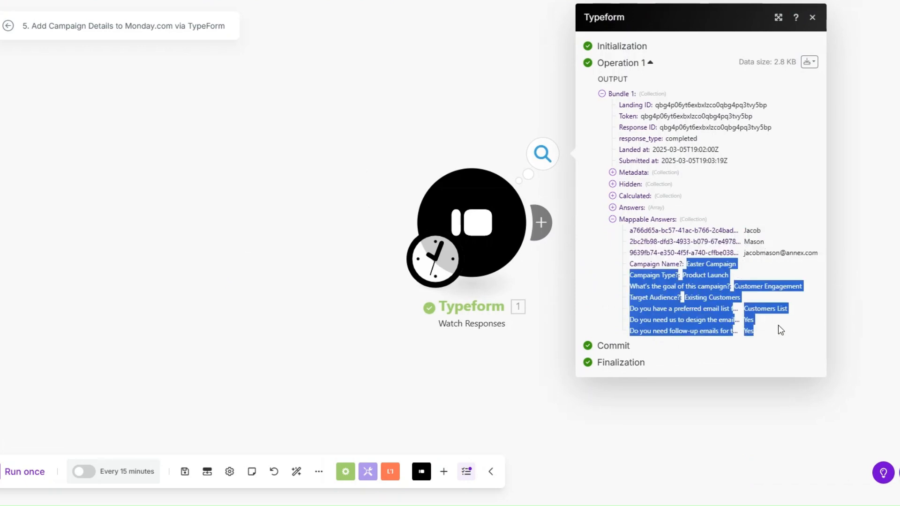
pyautogui.click(532, 295)
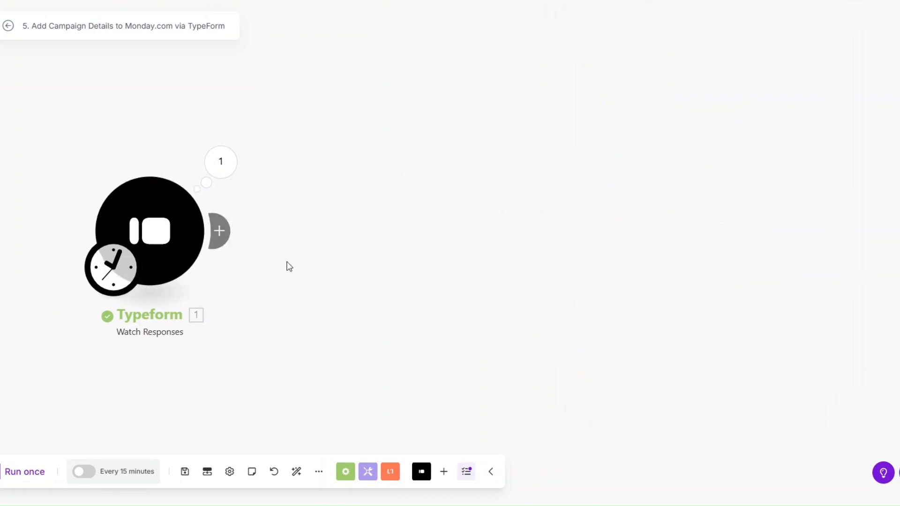
# Step: Add a Tools Sleep module after the Typeform trigger with a delay of 1
pyautogui.click(222, 231)
pyautogui.scroll(-3, 519, 261)
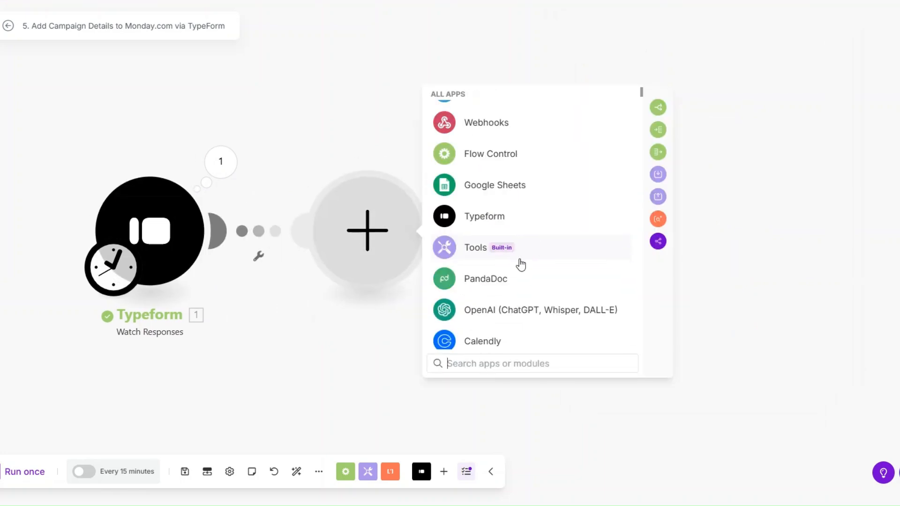
pyautogui.click(468, 250)
pyautogui.scroll(-2, 515, 278)
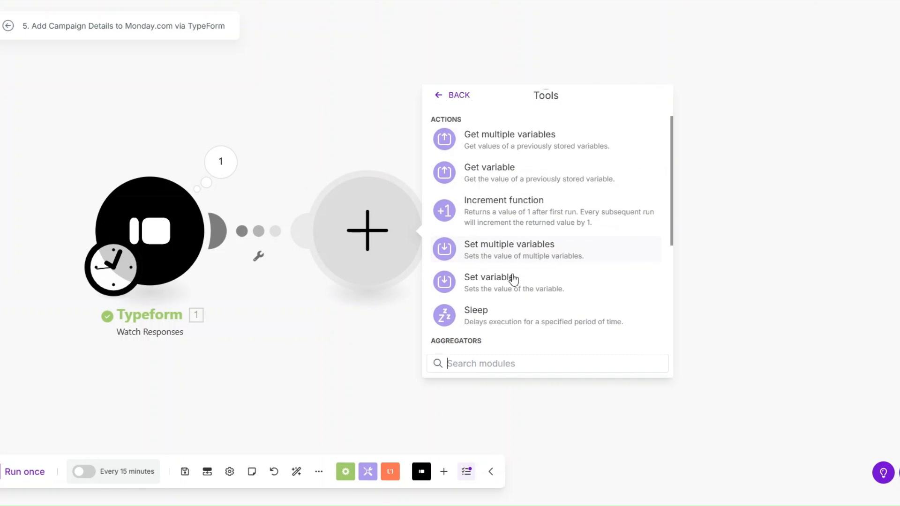
pyautogui.click(510, 312)
pyautogui.moveTo(479, 217); pyautogui.dragTo(453, 223)
pyautogui.click(661, 293)
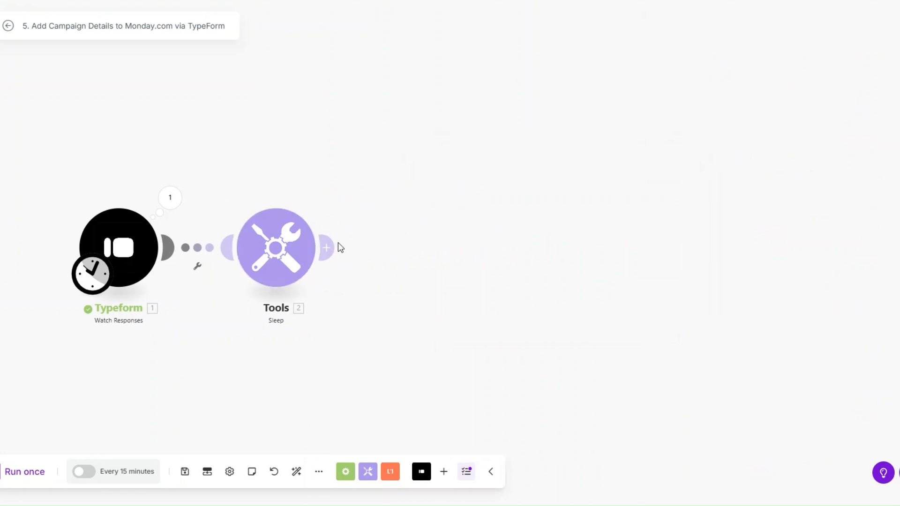
pyautogui.click(337, 248)
# Step: Add a Monday Create an Item module with Item Name mapped to the first and last name answers
pyautogui.click(526, 244)
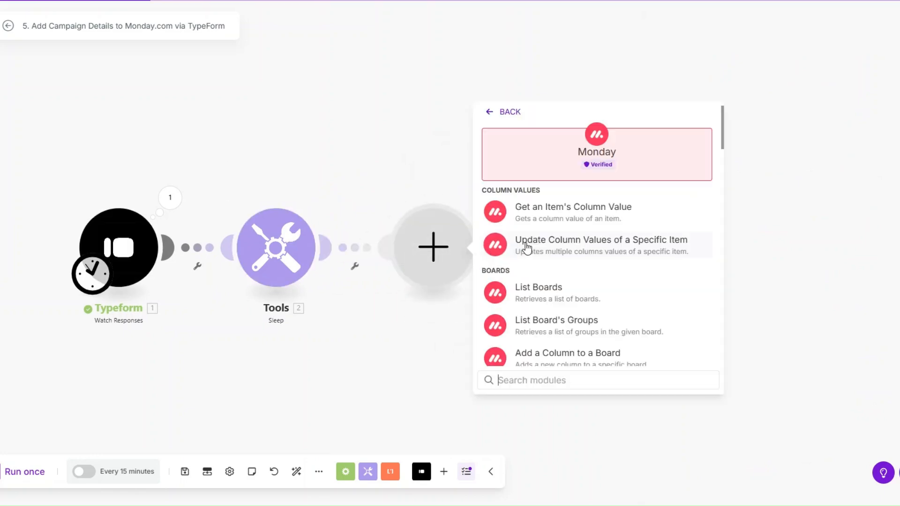
pyautogui.scroll(-1, 527, 248)
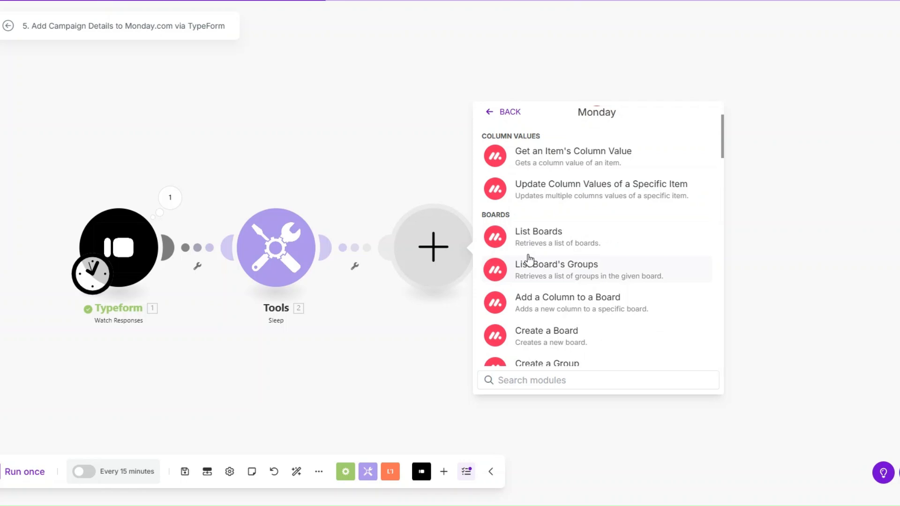
pyautogui.write('create')
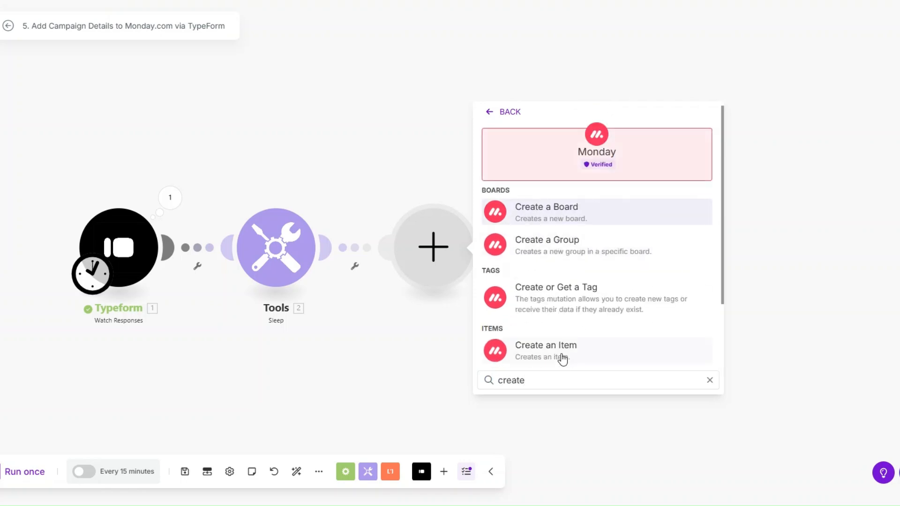
pyautogui.click(563, 359)
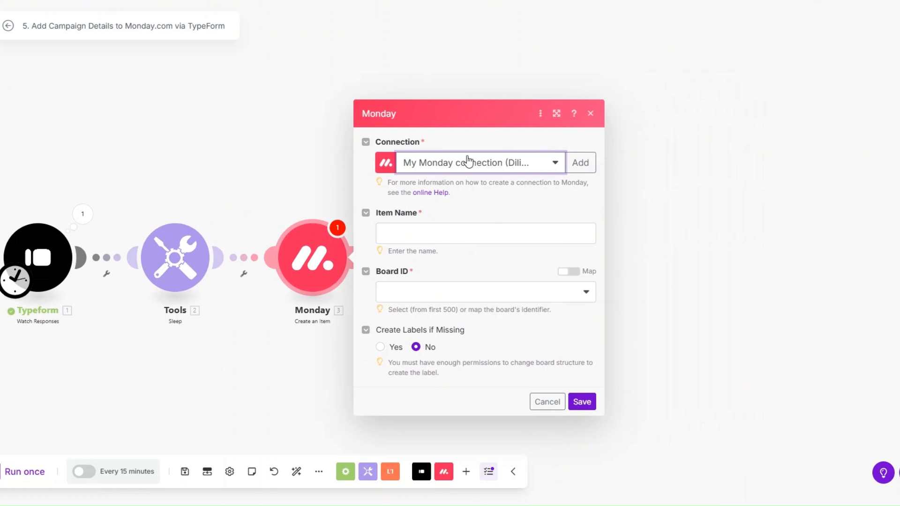
pyautogui.click(451, 236)
pyautogui.scroll(-1, 704, 398)
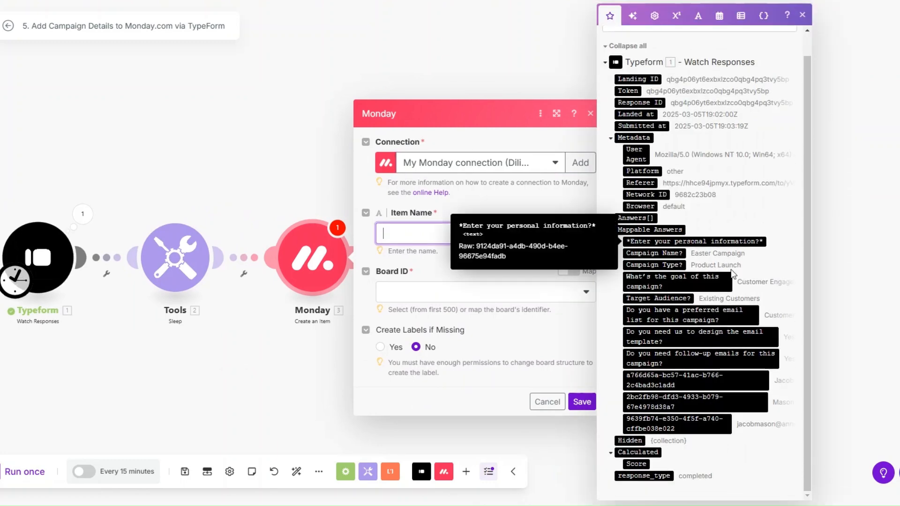
pyautogui.click(729, 375)
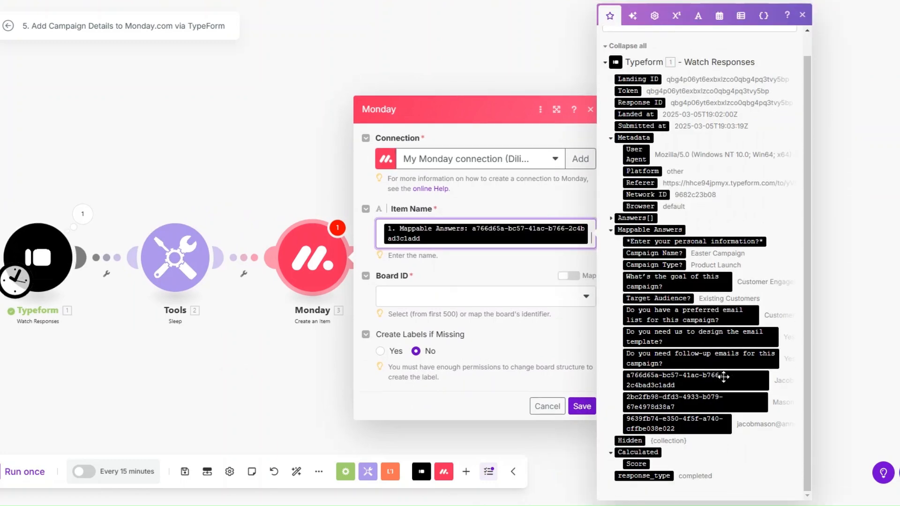
pyautogui.click(729, 402)
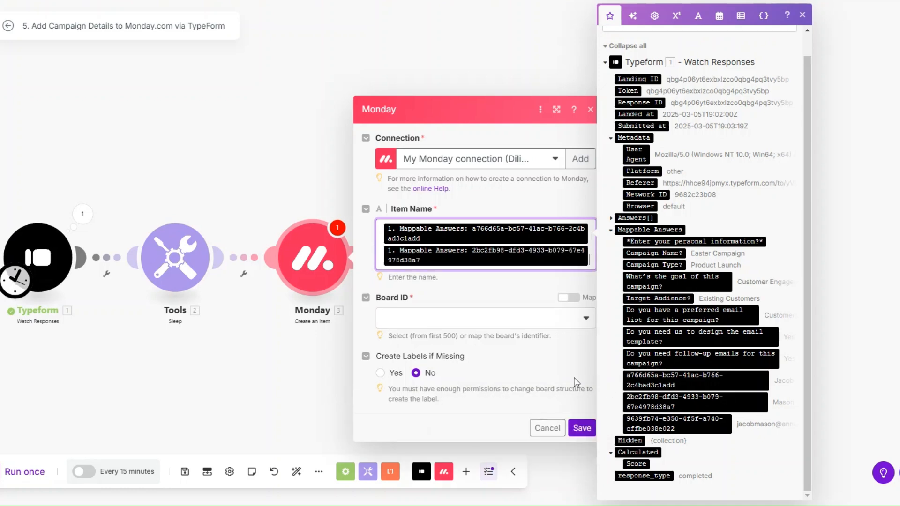
# Step: Target the Email Marketing Campaign Submissions board and its Campaign List group
pyautogui.click(443, 328)
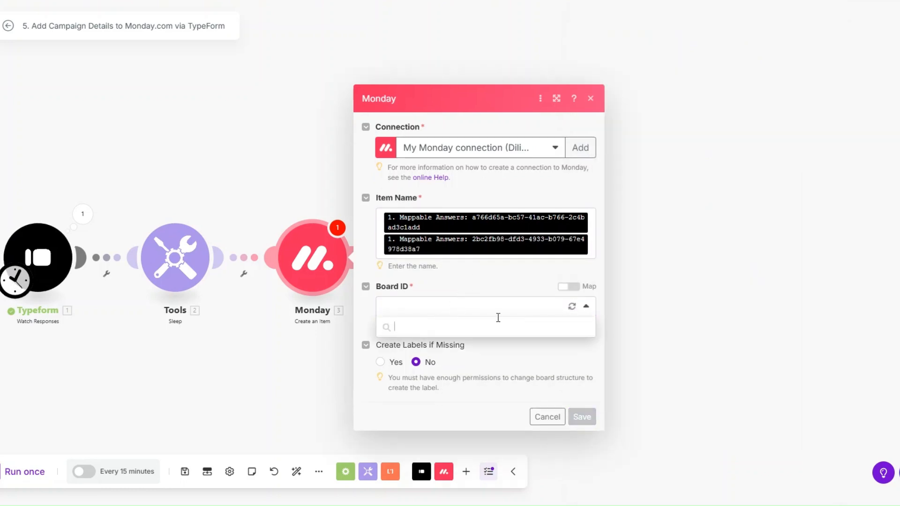
pyautogui.scroll(-2, 454, 379)
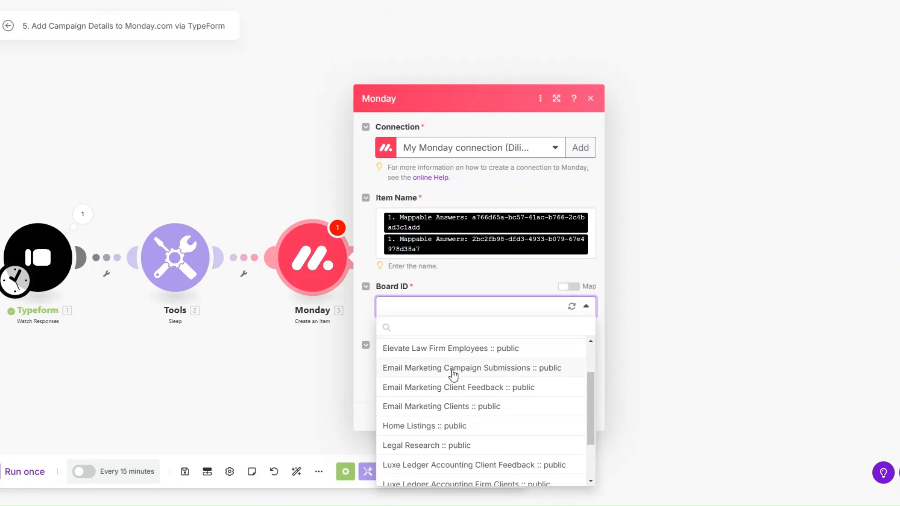
pyautogui.click(452, 370)
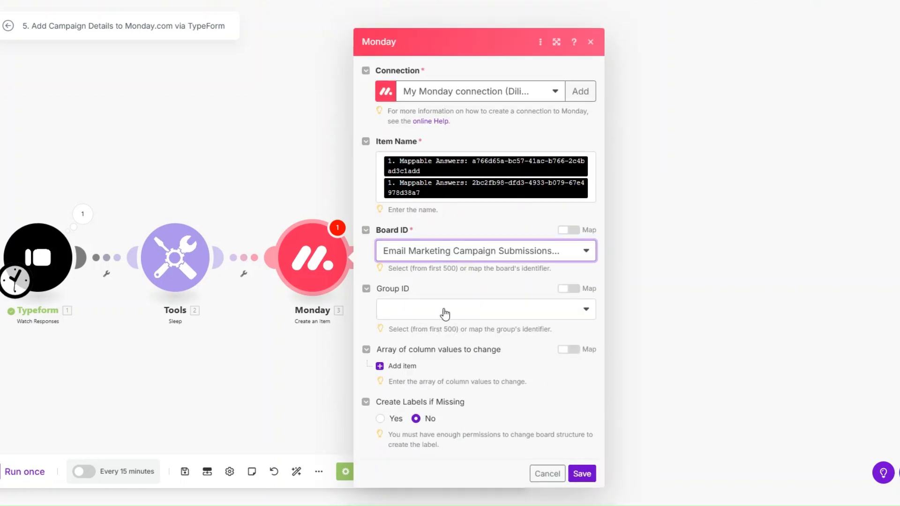
pyautogui.click(445, 313)
pyautogui.click(440, 352)
# Step: Map the Campaign Goal and Campaign Name columns to their Typeform answers
pyautogui.click(412, 367)
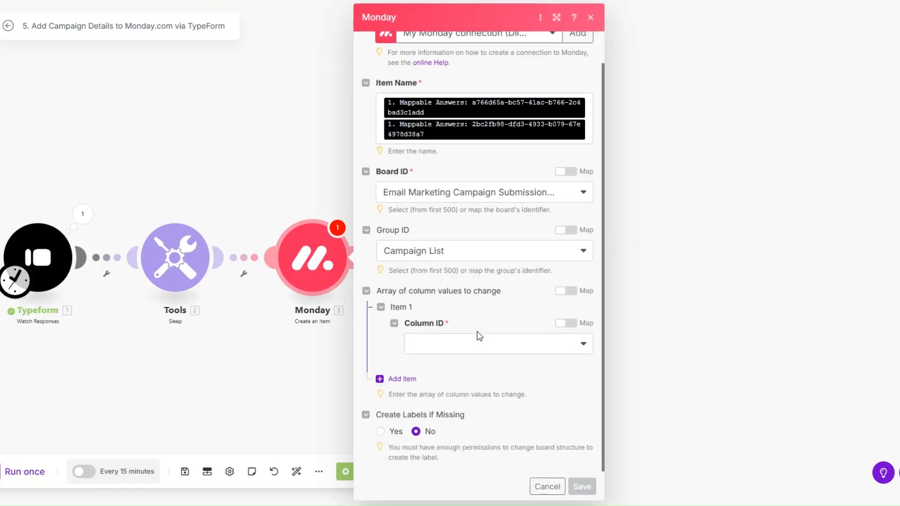
pyautogui.click(478, 334)
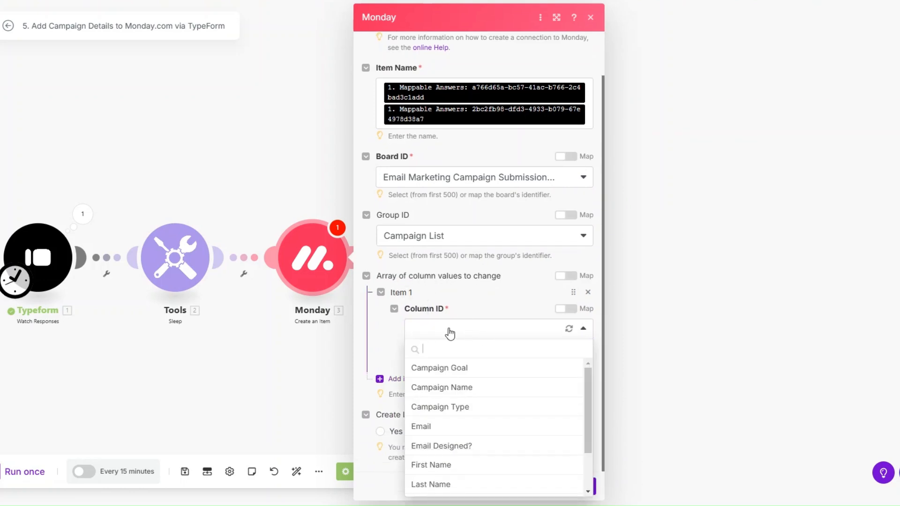
pyautogui.click(458, 367)
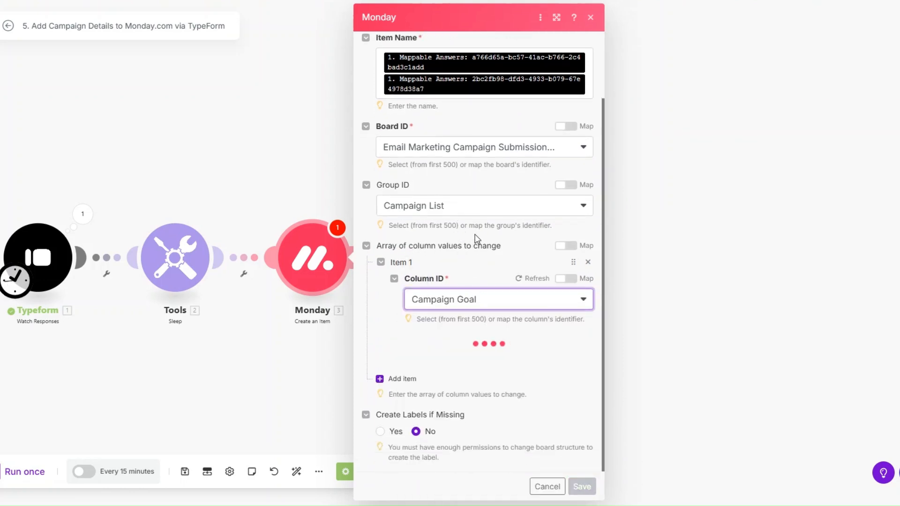
pyautogui.click(498, 344)
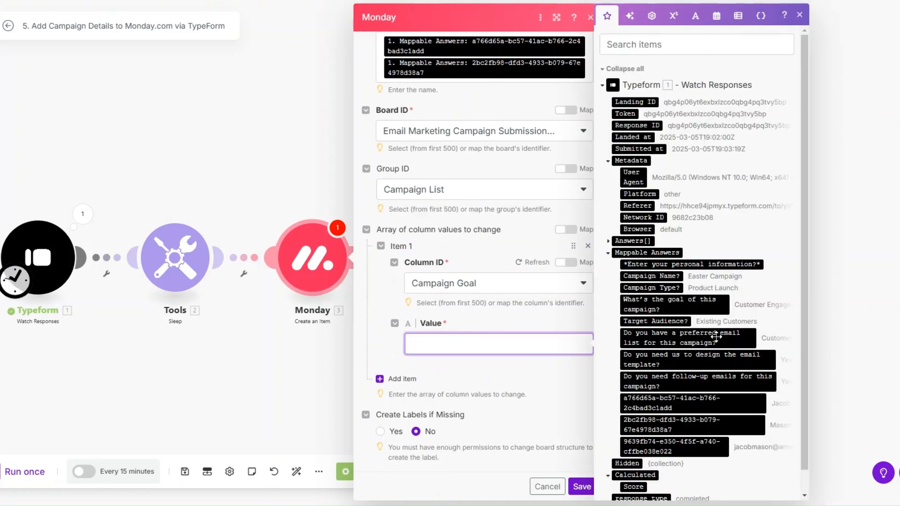
pyautogui.click(671, 309)
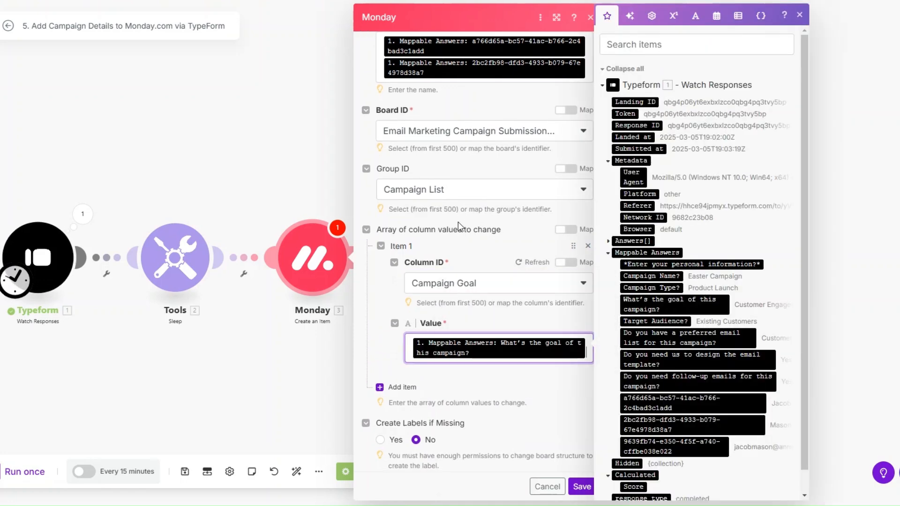
pyautogui.click(402, 387)
pyautogui.scroll(-2, 462, 305)
pyautogui.click(462, 330)
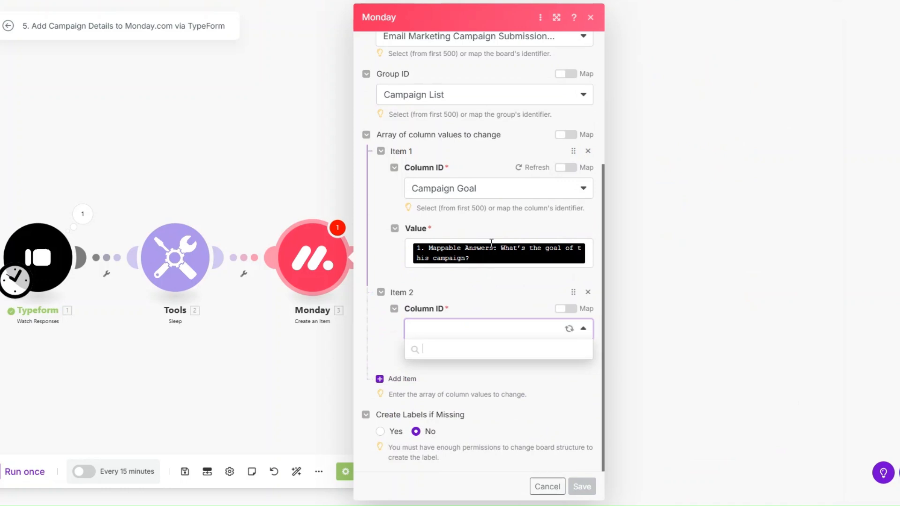
pyautogui.click(497, 333)
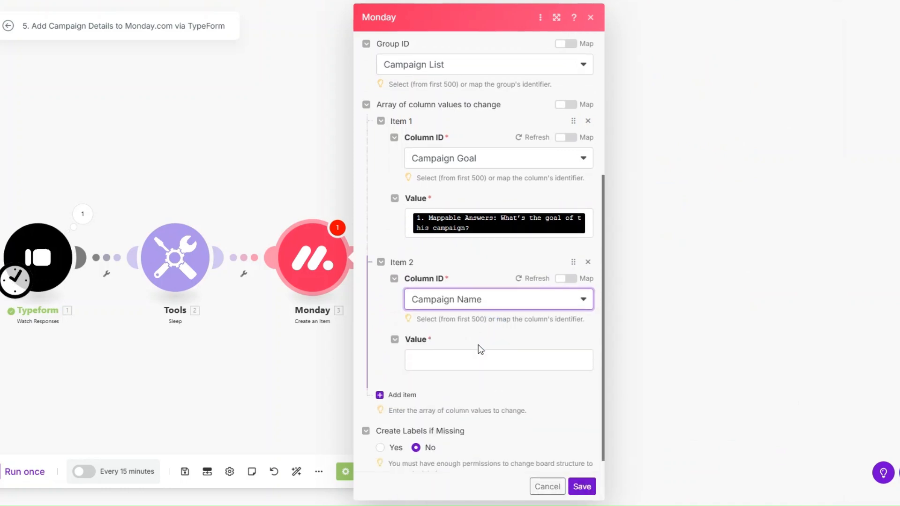
pyautogui.click(479, 356)
pyautogui.click(661, 276)
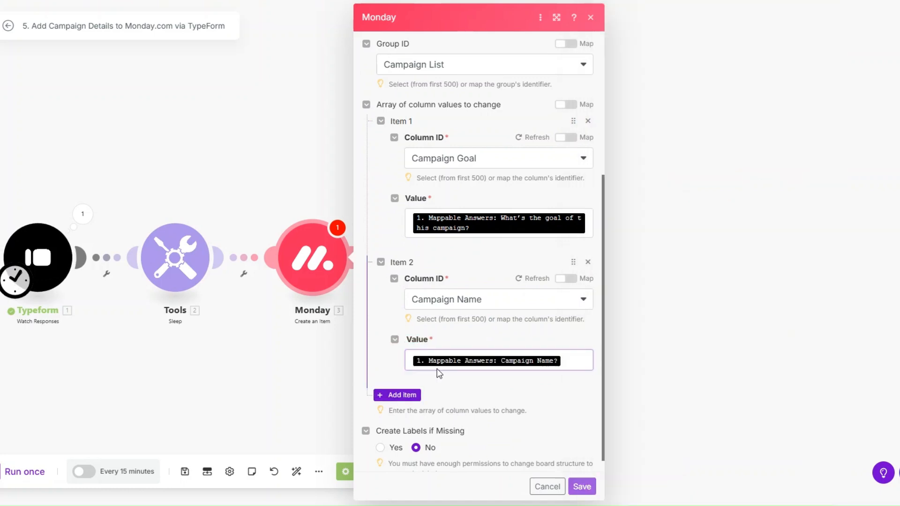
# Step: Map the Campaign Type column and the Email column (email and text) to Typeform answers
pyautogui.click(397, 395)
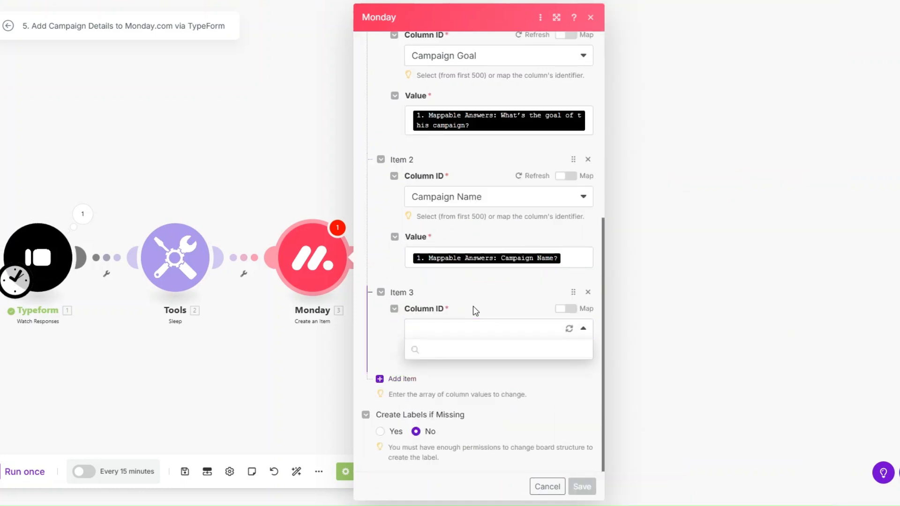
pyautogui.click(471, 406)
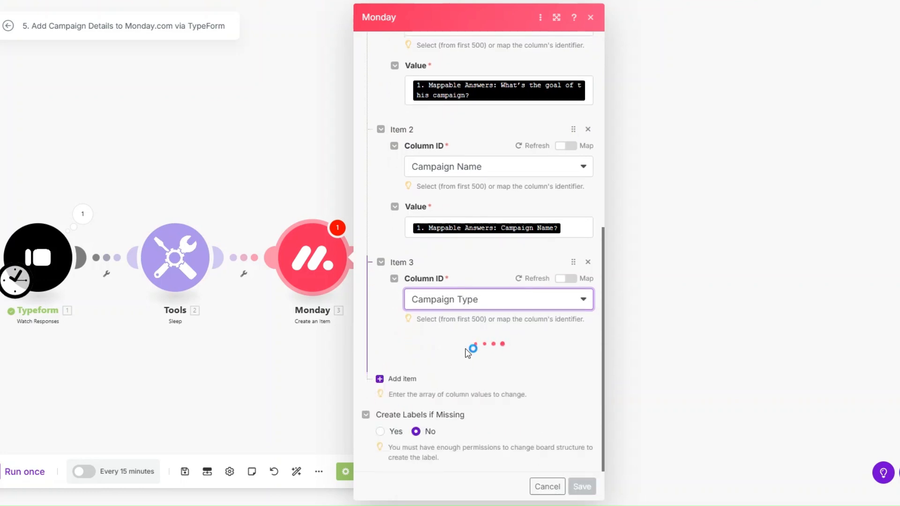
pyautogui.click(466, 357)
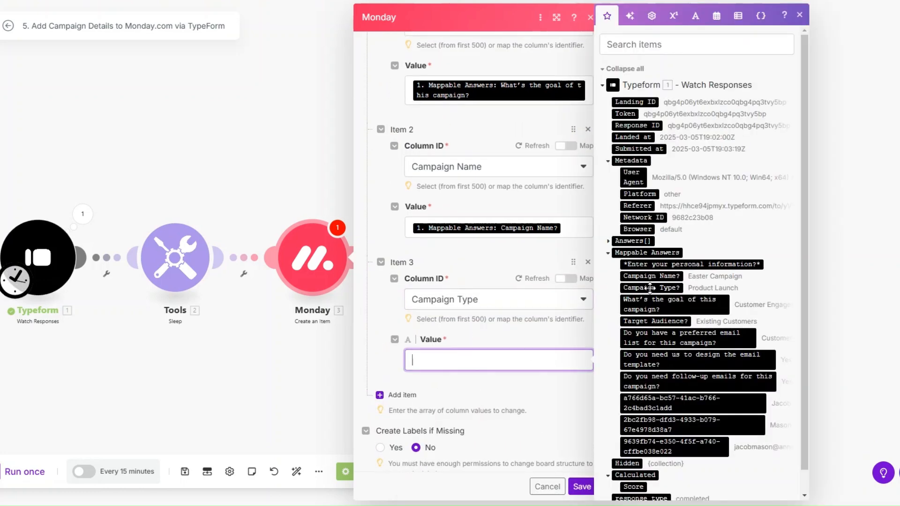
pyautogui.click(650, 287)
pyautogui.click(402, 396)
pyautogui.scroll(-2, 485, 284)
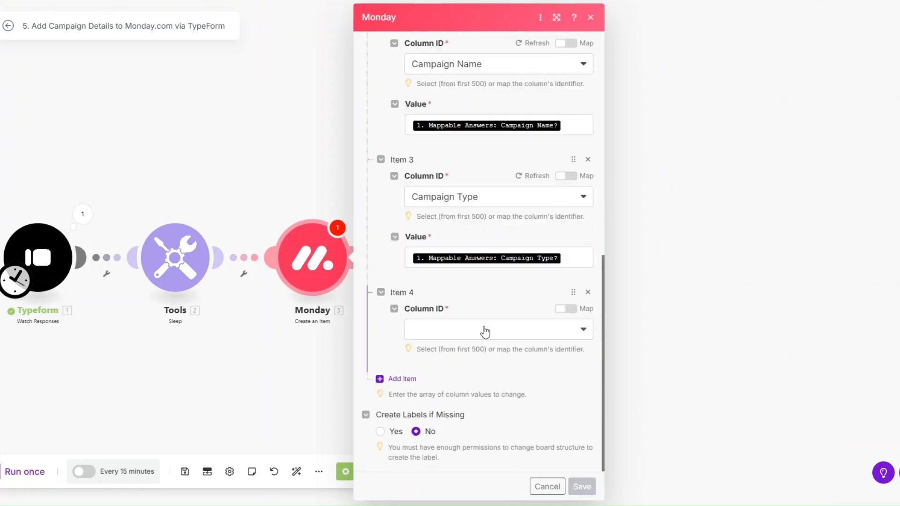
pyautogui.click(482, 331)
pyautogui.click(461, 424)
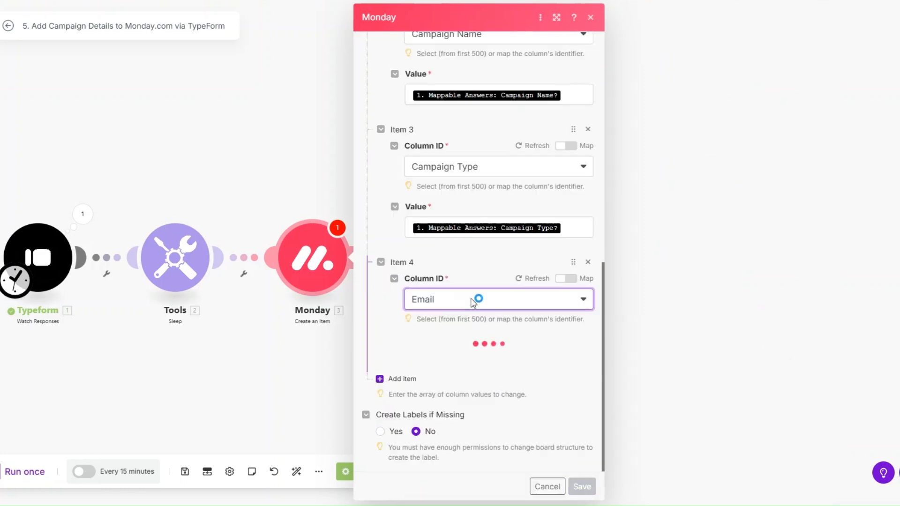
pyautogui.click(465, 377)
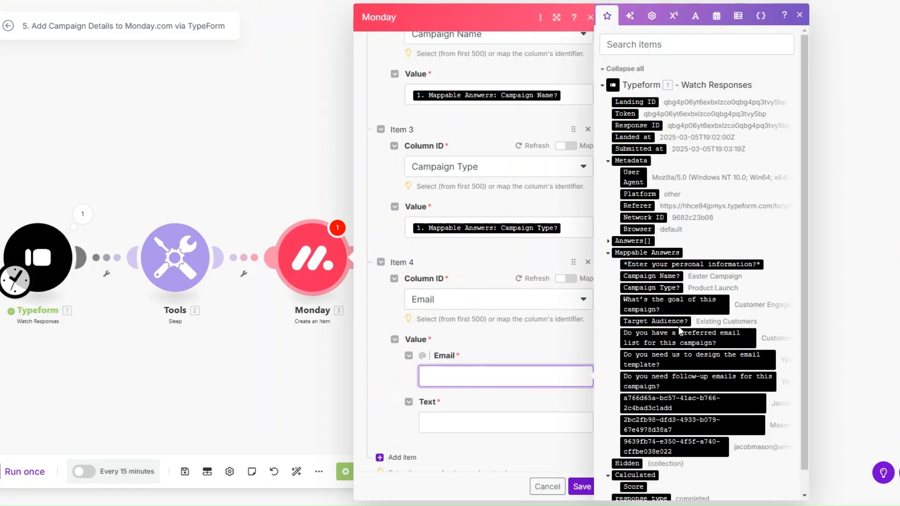
pyautogui.scroll(-2, 678, 326)
pyautogui.click(675, 424)
pyautogui.click(492, 428)
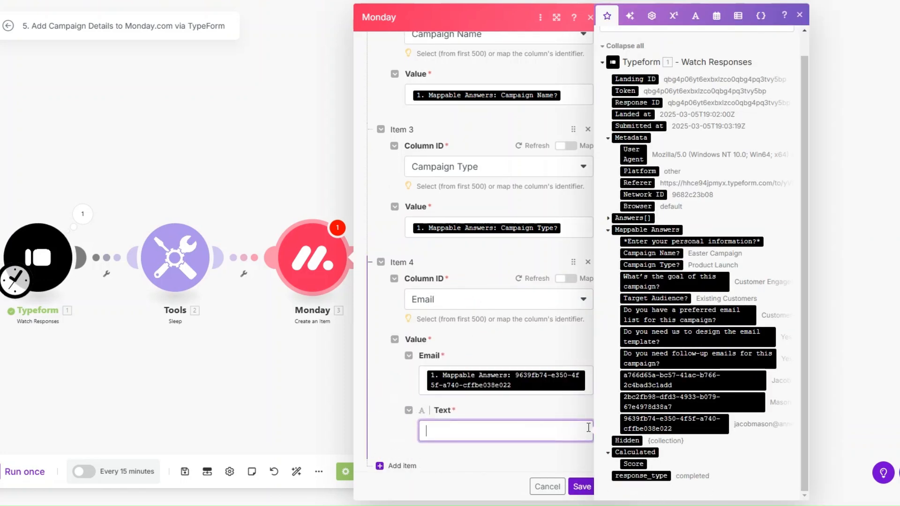
pyautogui.click(675, 424)
pyautogui.scroll(-2, 510, 306)
# Step: Map the Email Designed? and First Name columns to their Typeform answers
pyautogui.click(403, 372)
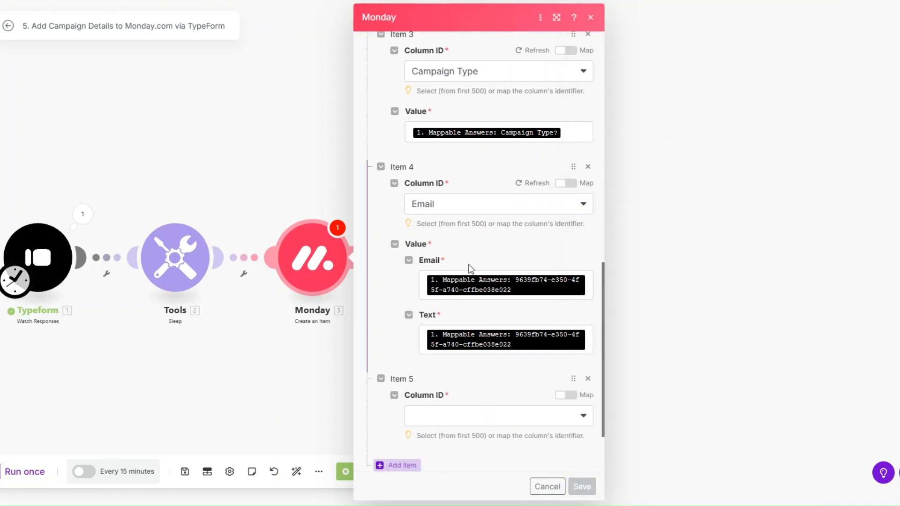
pyautogui.scroll(-2, 466, 314)
pyautogui.click(469, 328)
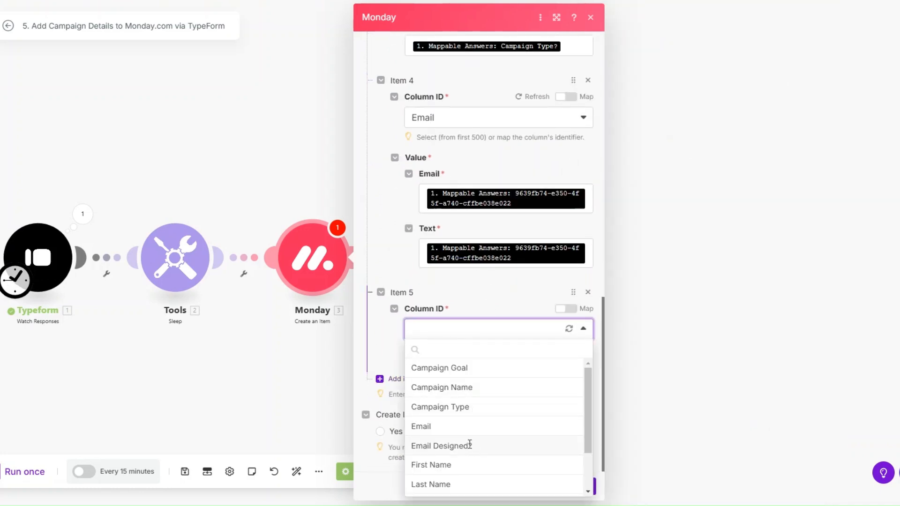
pyautogui.click(471, 444)
pyautogui.scroll(-1, 475, 264)
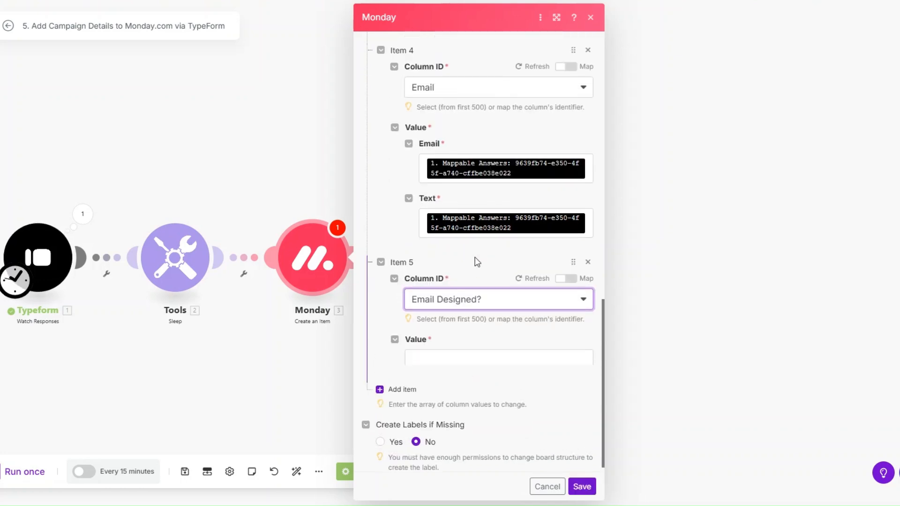
pyautogui.click(469, 360)
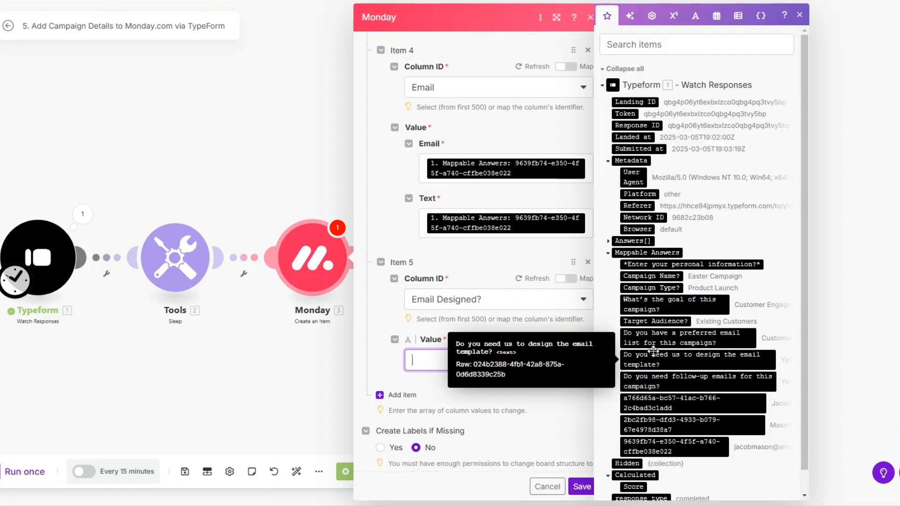
pyautogui.click(643, 359)
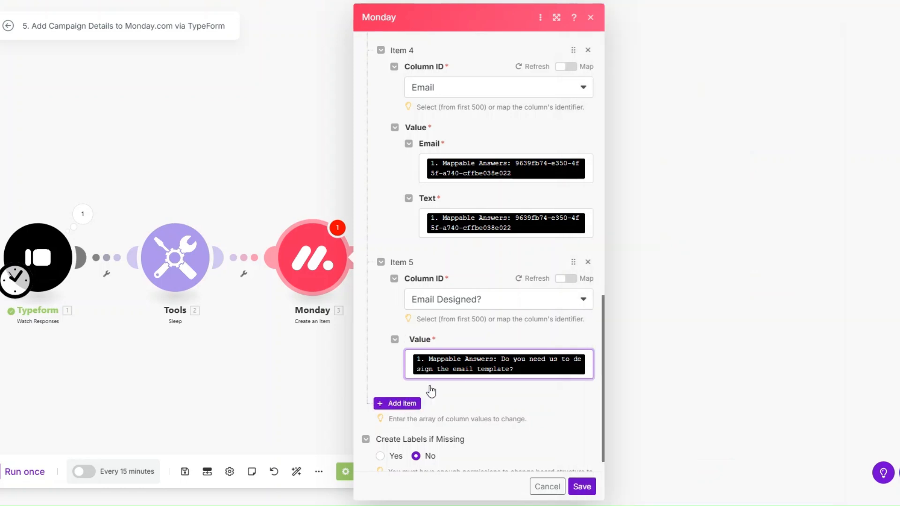
pyautogui.click(402, 403)
pyautogui.click(464, 335)
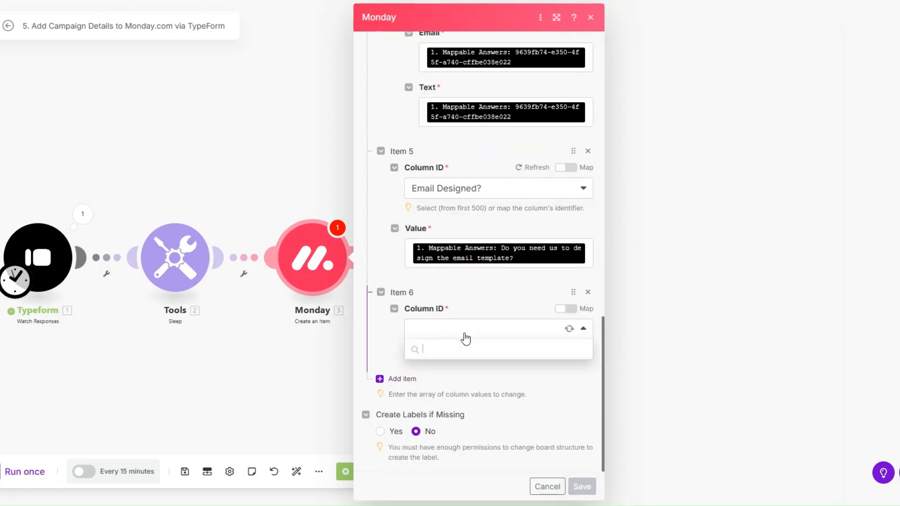
pyautogui.click(460, 412)
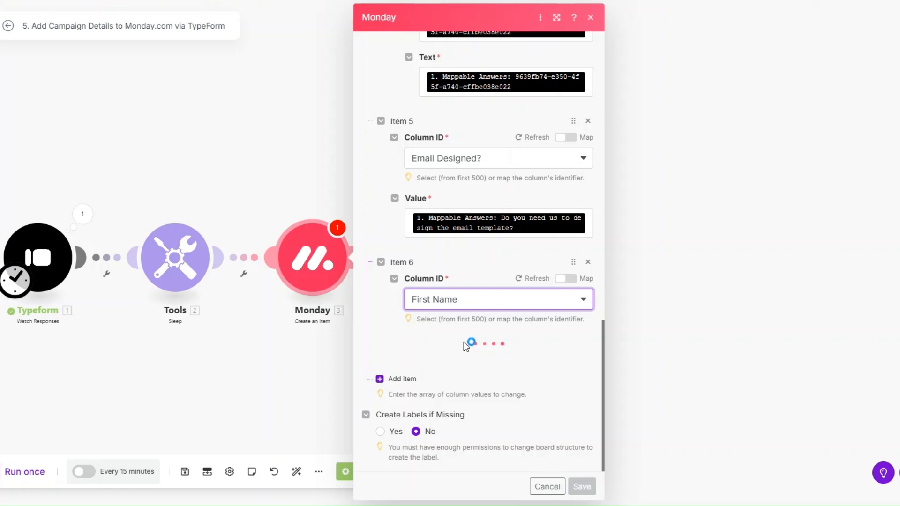
pyautogui.click(452, 362)
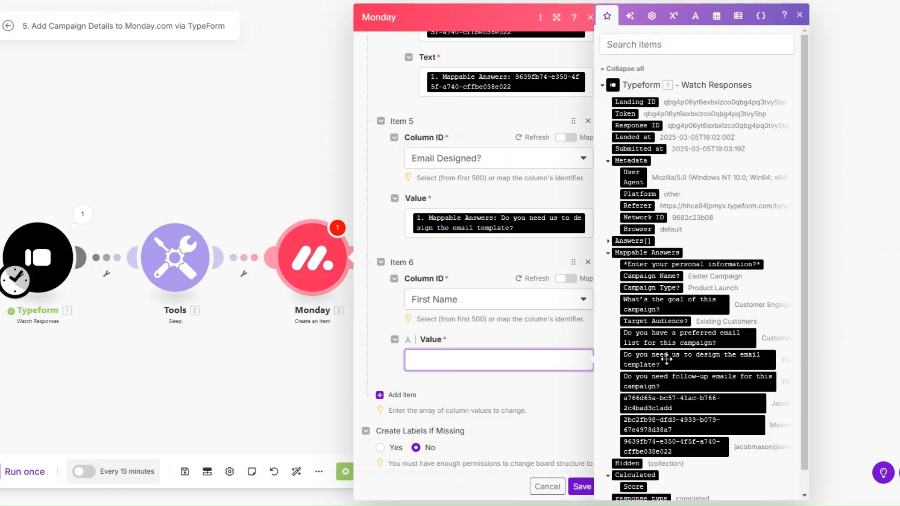
pyautogui.click(685, 404)
# Step: Map the Last Name and Preferred Email List columns to their Typeform answers
pyautogui.click(403, 396)
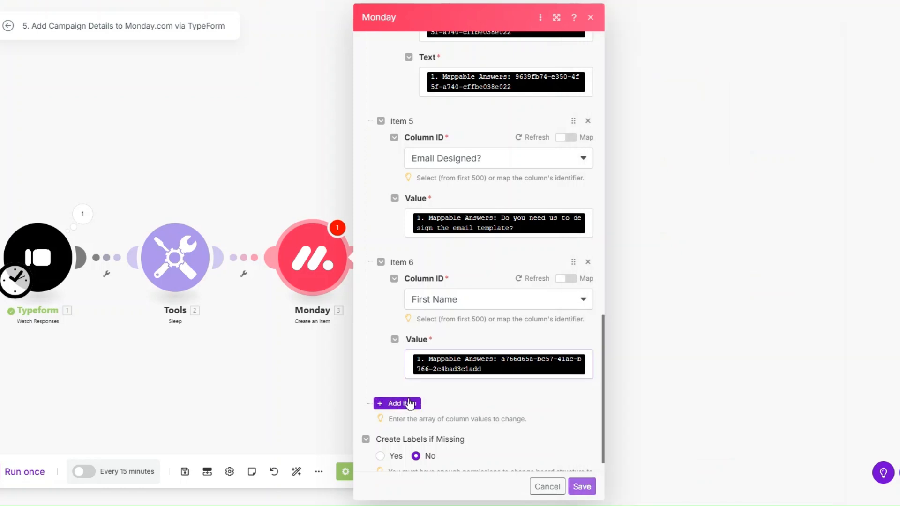
pyautogui.click(470, 337)
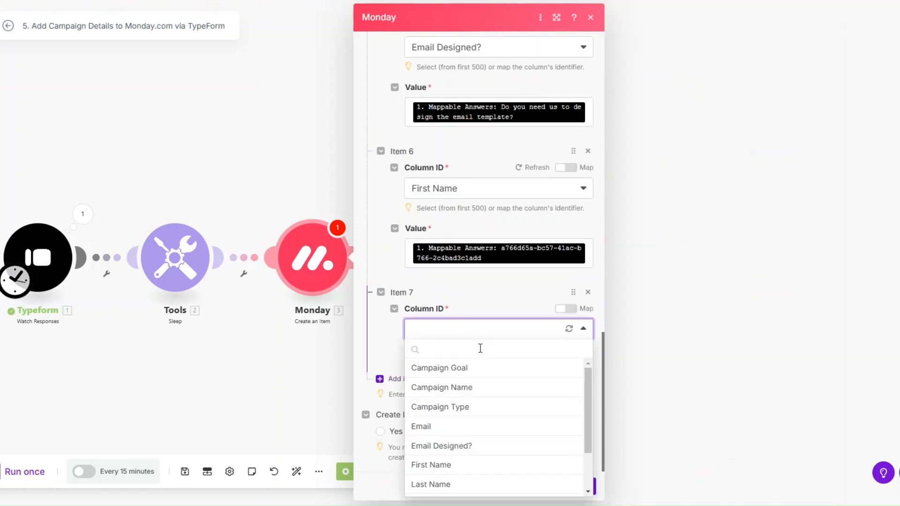
pyautogui.click(455, 485)
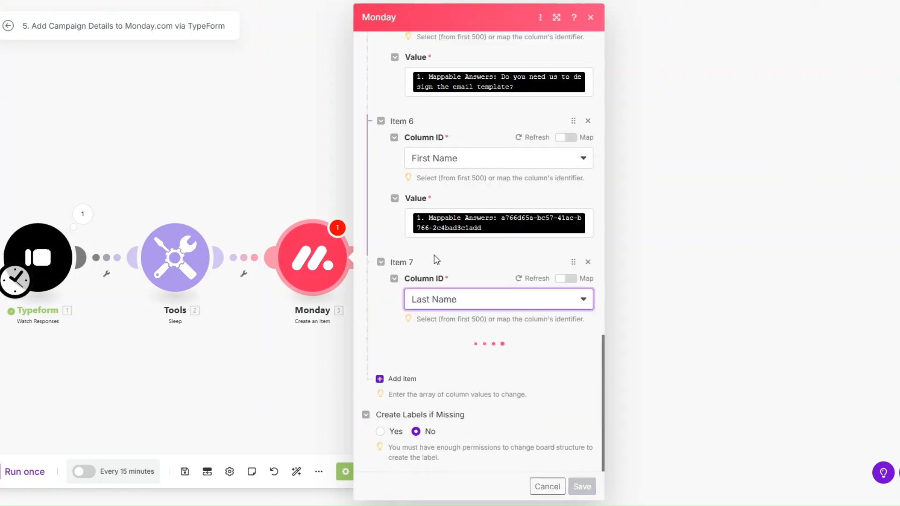
pyautogui.click(442, 342)
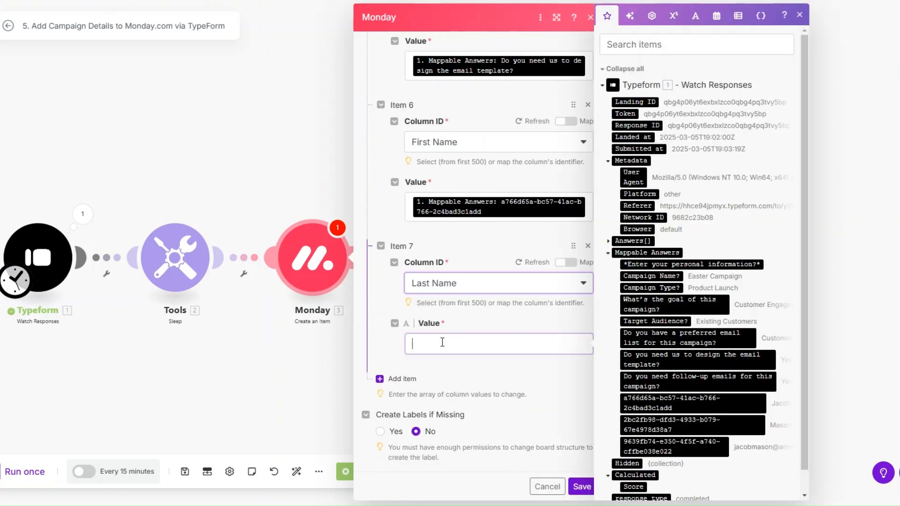
pyautogui.click(675, 424)
pyautogui.click(407, 389)
pyautogui.click(491, 331)
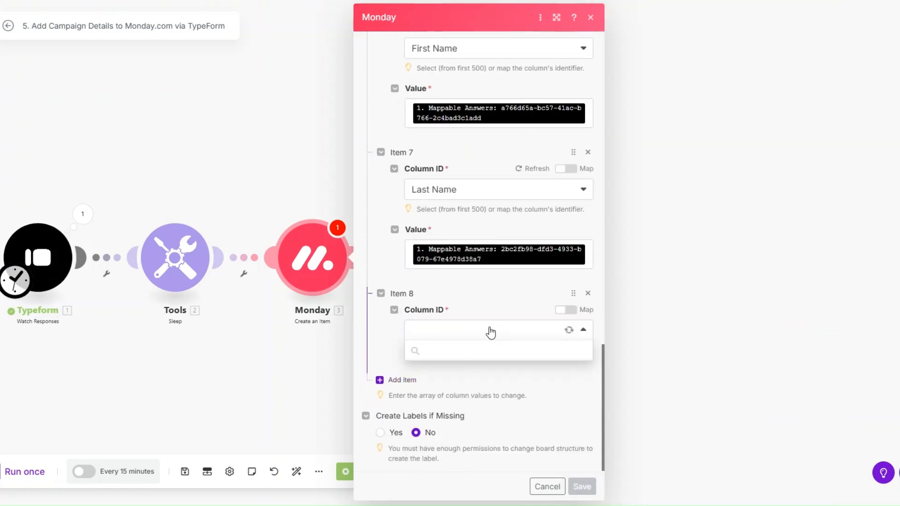
pyautogui.scroll(-1, 476, 452)
pyautogui.click(474, 449)
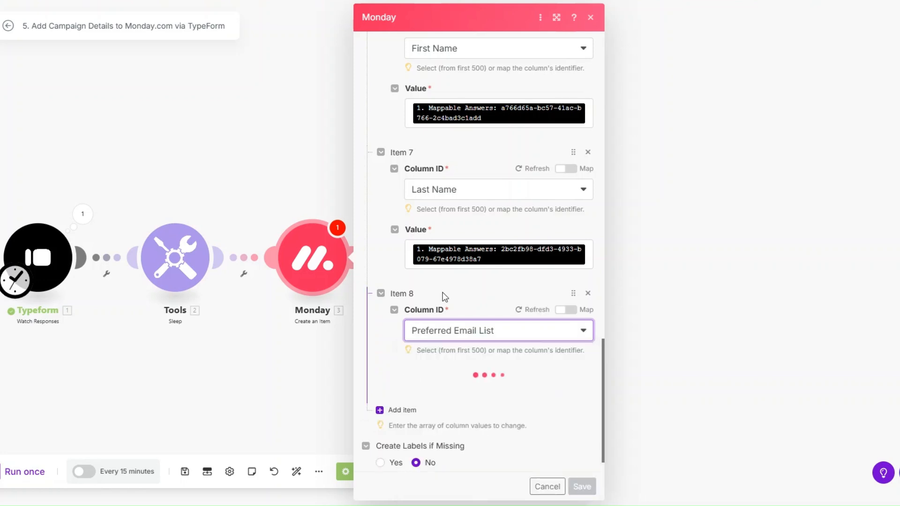
pyautogui.scroll(-1, 445, 296)
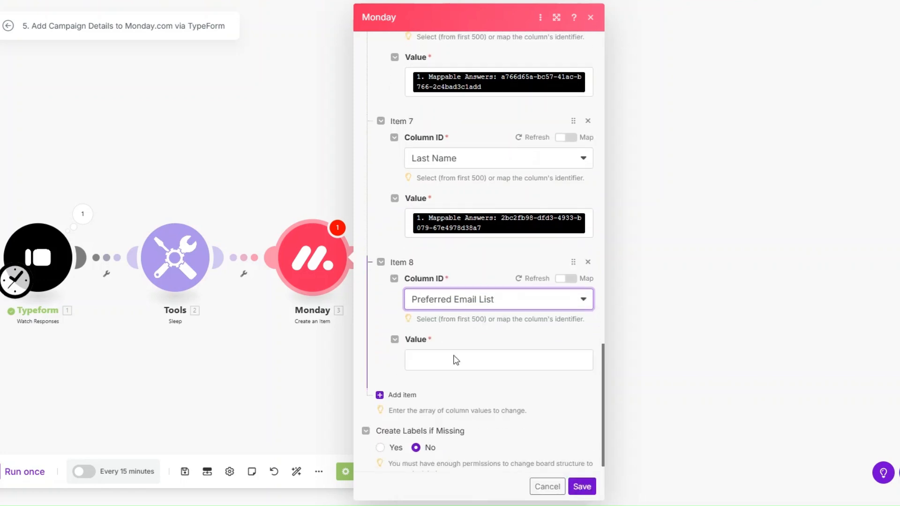
pyautogui.click(456, 360)
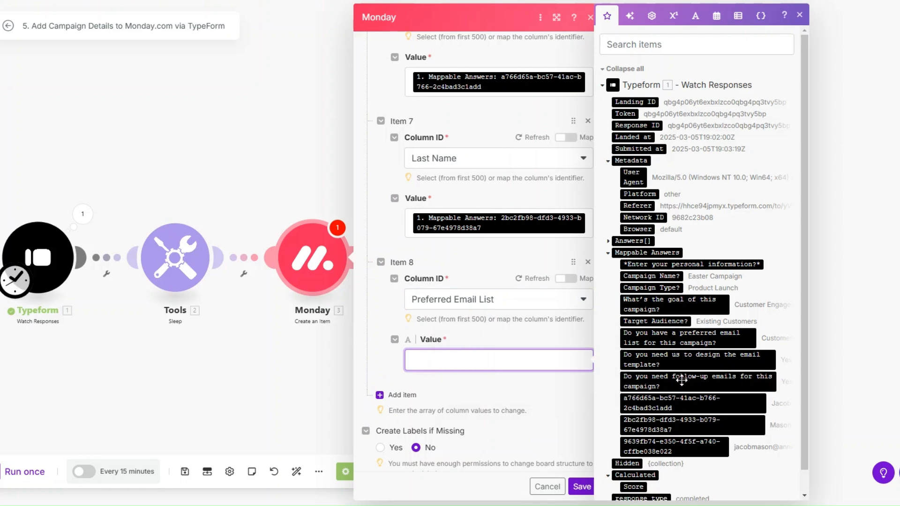
pyautogui.click(678, 341)
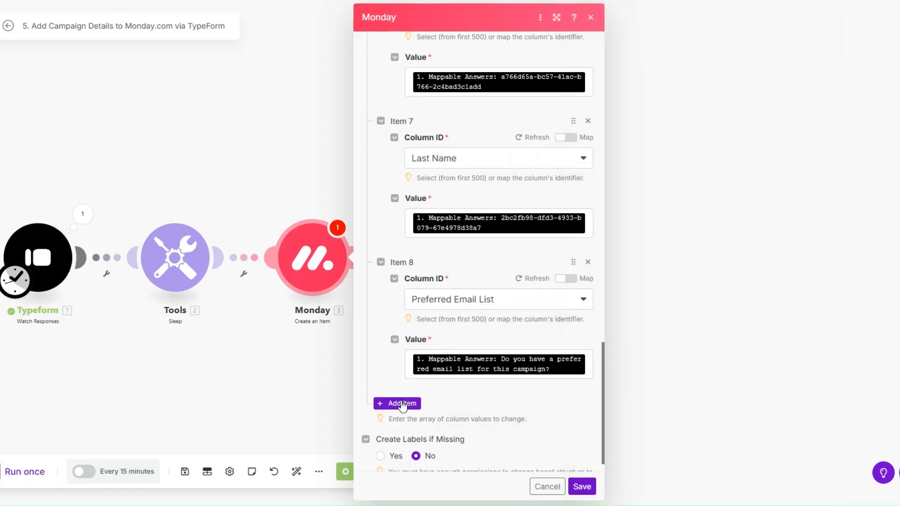
# Step: Map the Send Follow-up and Target Audience columns to their answers and save the Monday module
pyautogui.click(402, 404)
pyautogui.scroll(-3, 448, 305)
pyautogui.click(484, 331)
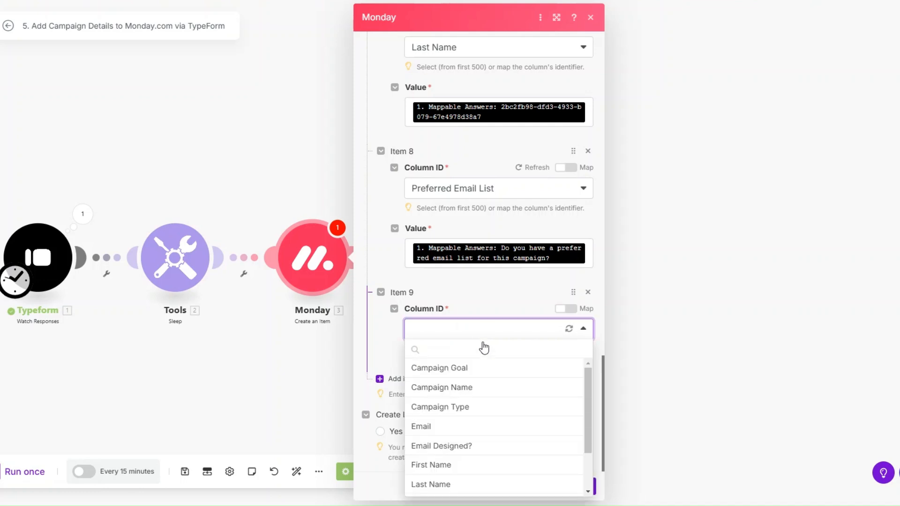
pyautogui.scroll(-2, 489, 411)
pyautogui.click(487, 469)
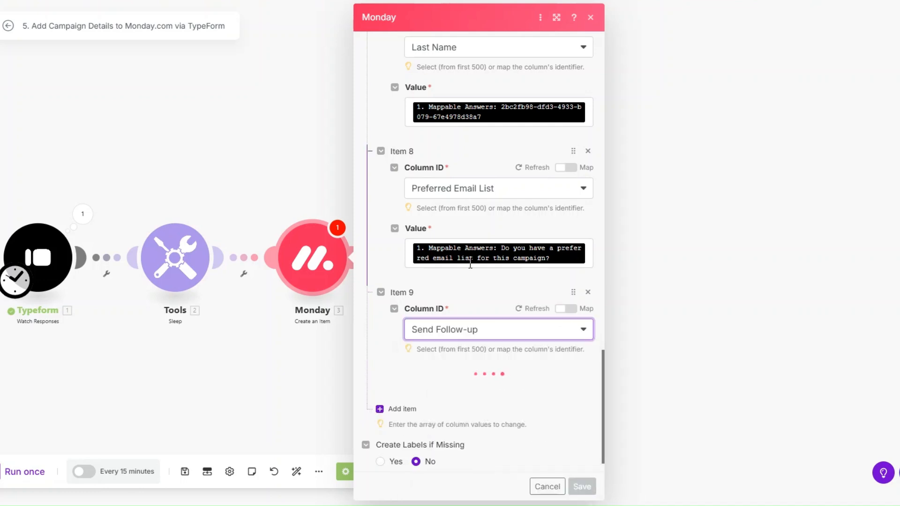
pyautogui.scroll(-1, 470, 263)
pyautogui.click(469, 359)
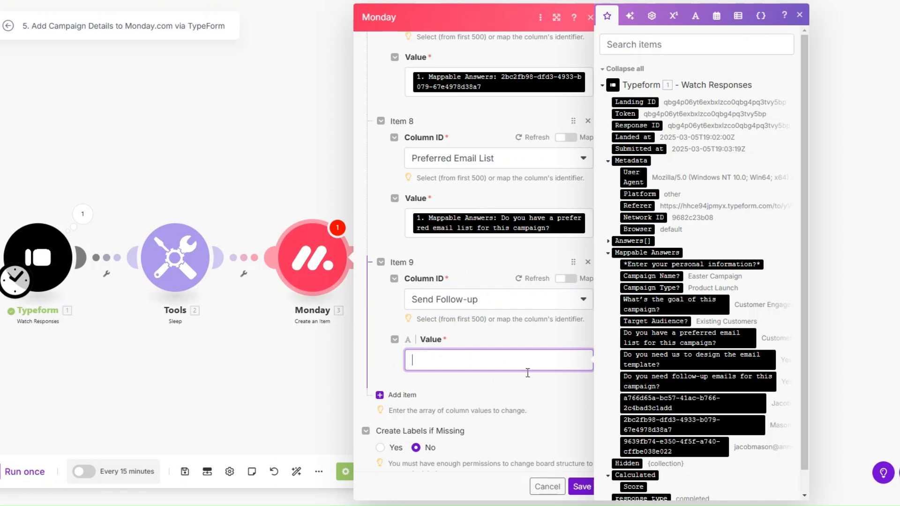
pyautogui.click(675, 381)
pyautogui.click(396, 403)
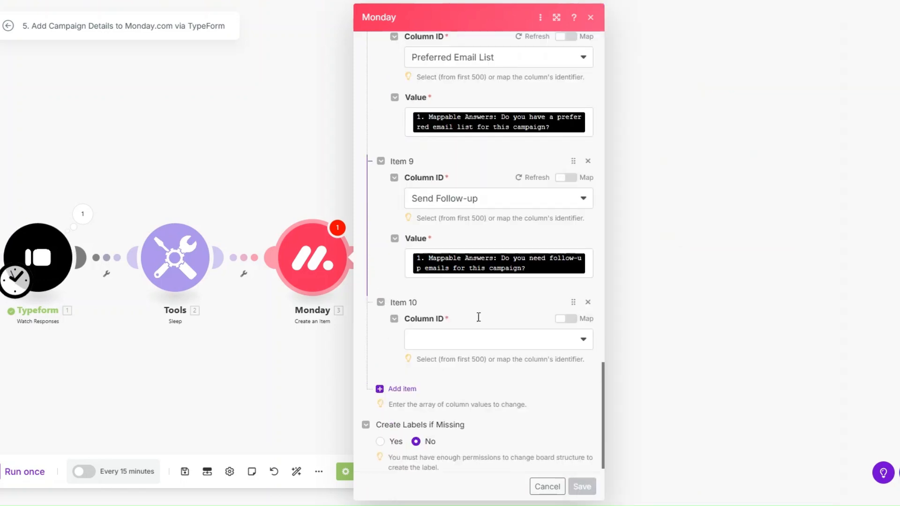
pyautogui.click(483, 328)
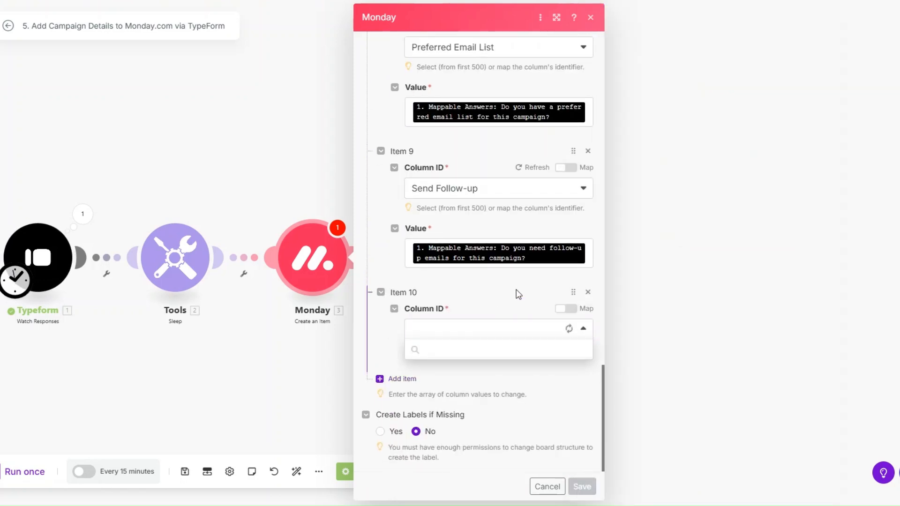
pyautogui.scroll(-2, 494, 401)
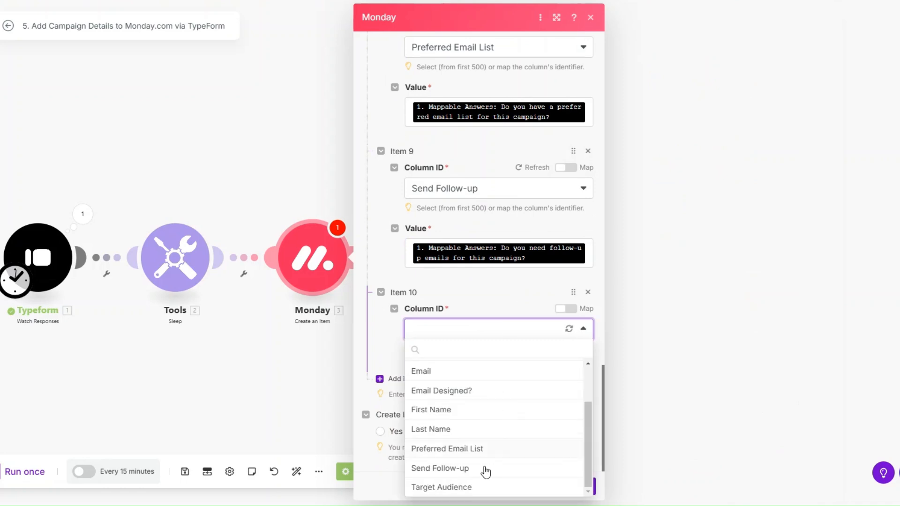
pyautogui.click(486, 488)
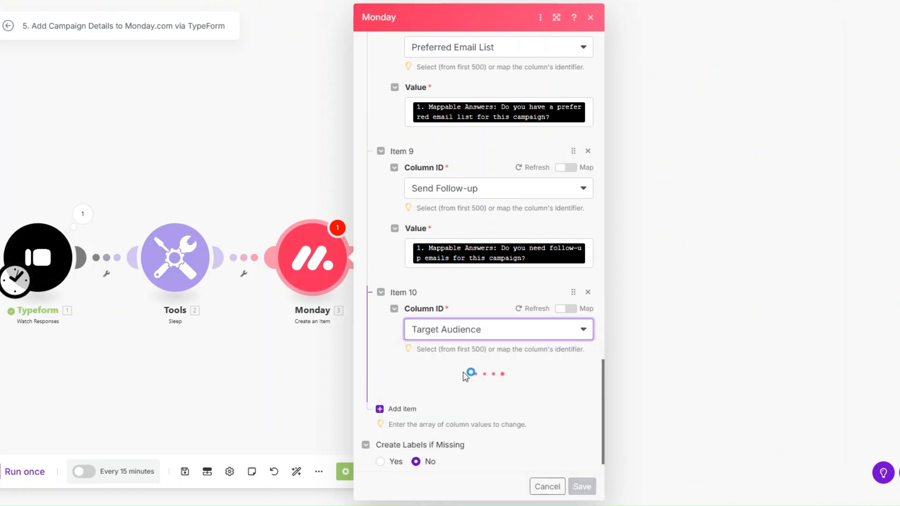
pyautogui.click(463, 391)
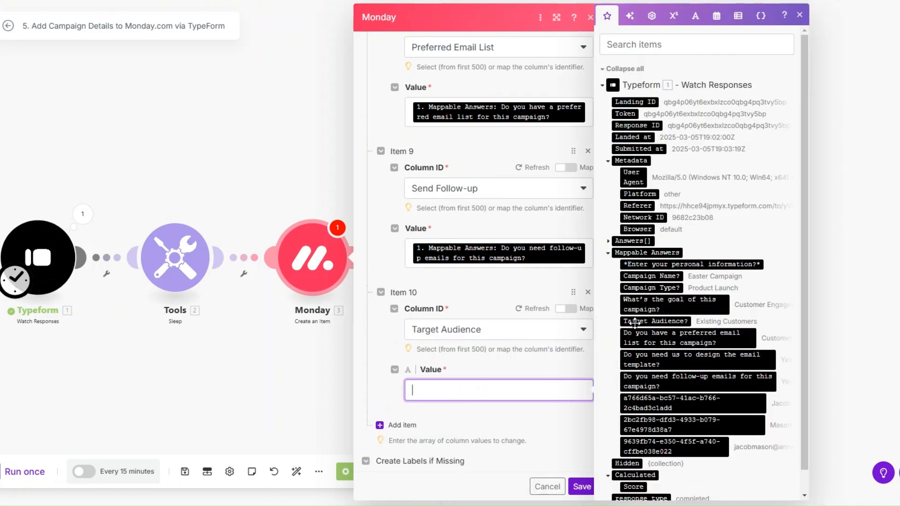
pyautogui.click(654, 321)
pyautogui.click(582, 487)
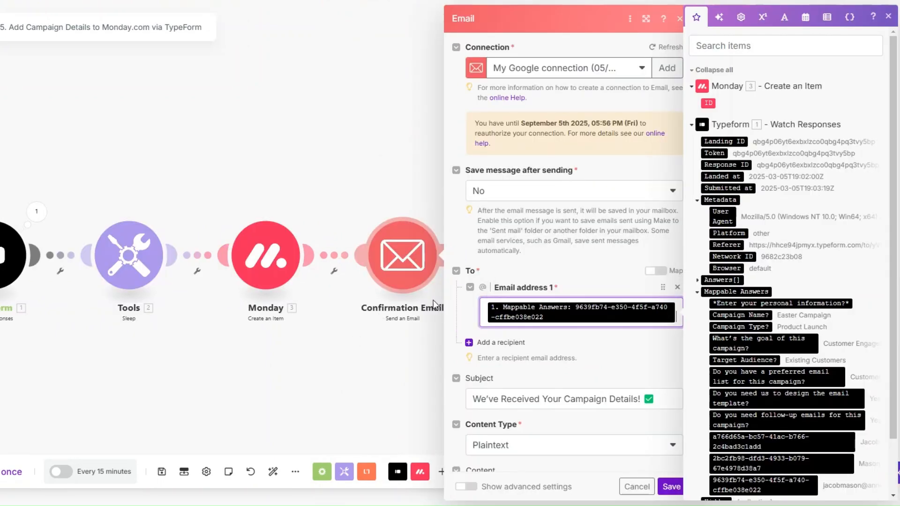
# Step: Review the Confirmation Email's recipient, subject and plain-text next-steps body, then save it
pyautogui.scroll(-2, 600, 272)
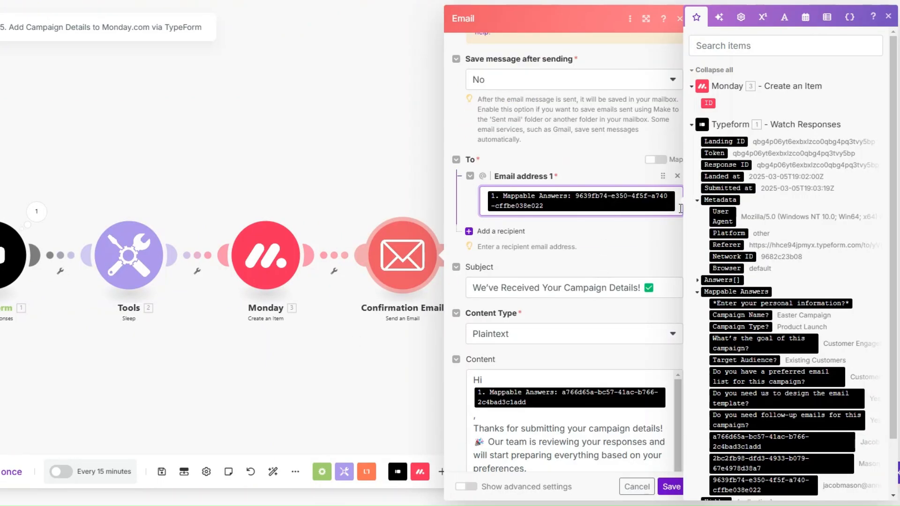
pyautogui.scroll(-2, 767, 247)
pyautogui.scroll(-3, 590, 229)
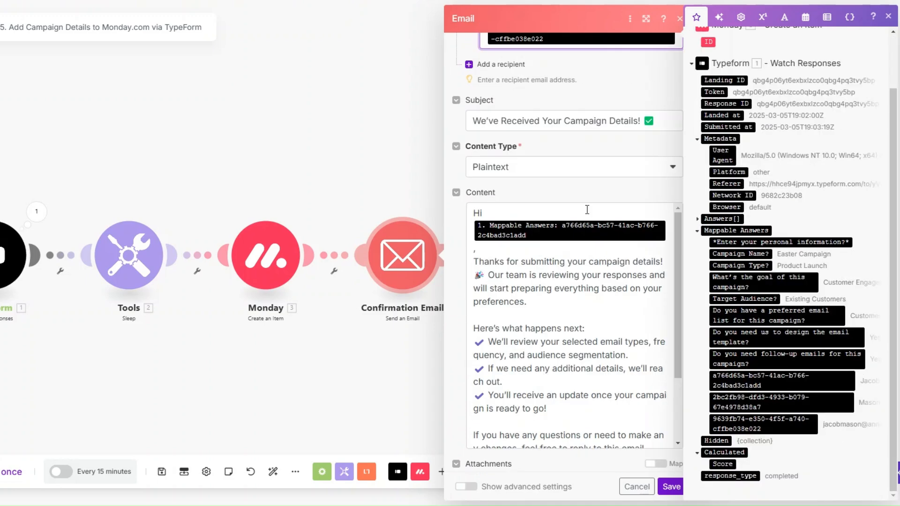
pyautogui.click(658, 121)
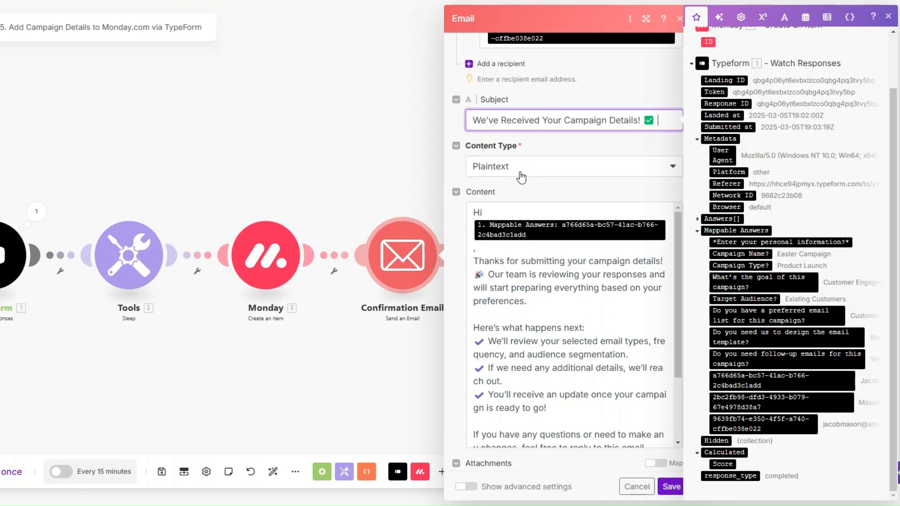
pyautogui.scroll(-1, 511, 180)
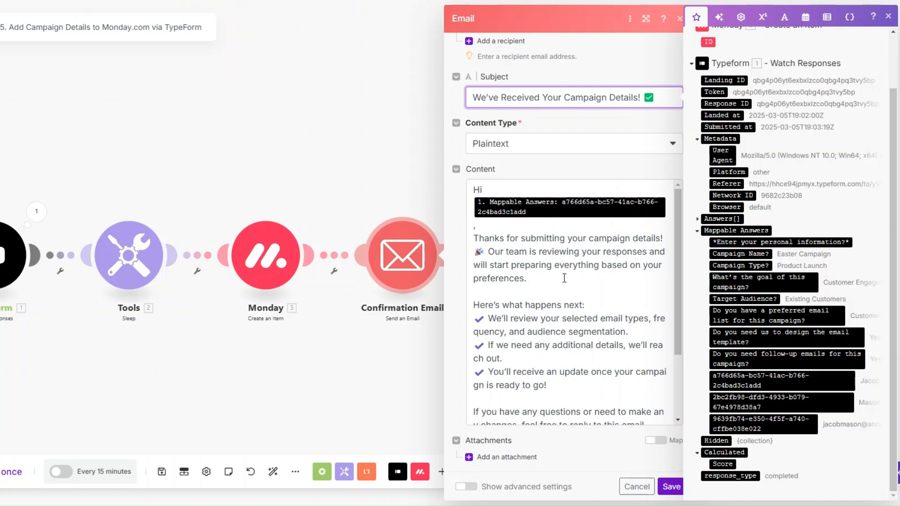
pyautogui.scroll(-2, 564, 278)
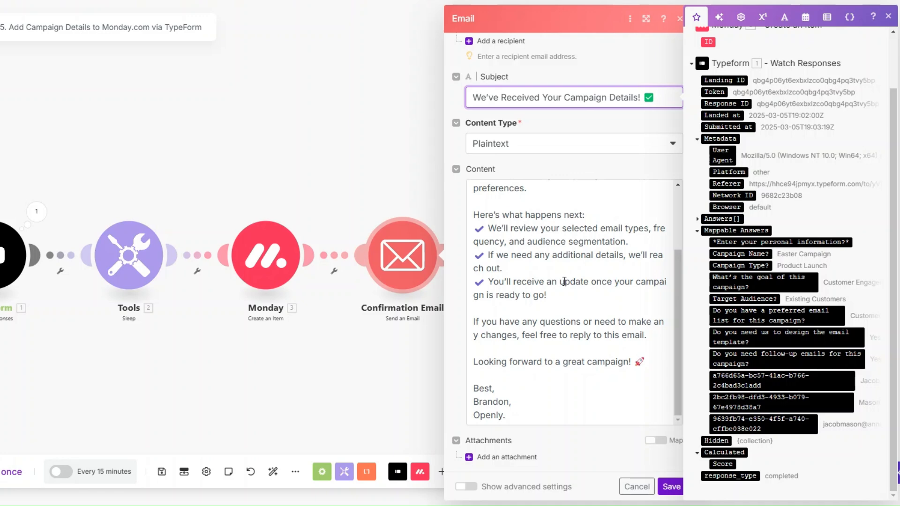
pyautogui.click(675, 488)
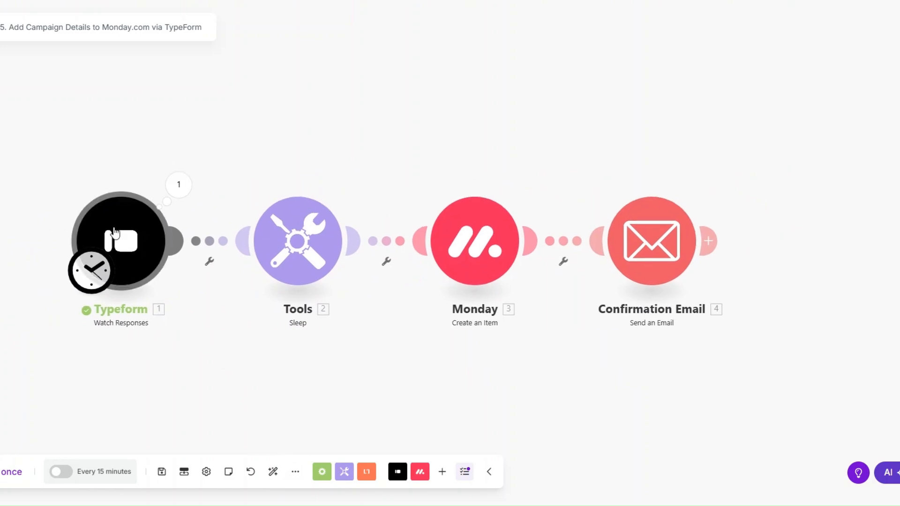
# Step: Set the Typeform trigger to start from the single existing test response, then run the scenario once
pyautogui.rightClick(136, 239)
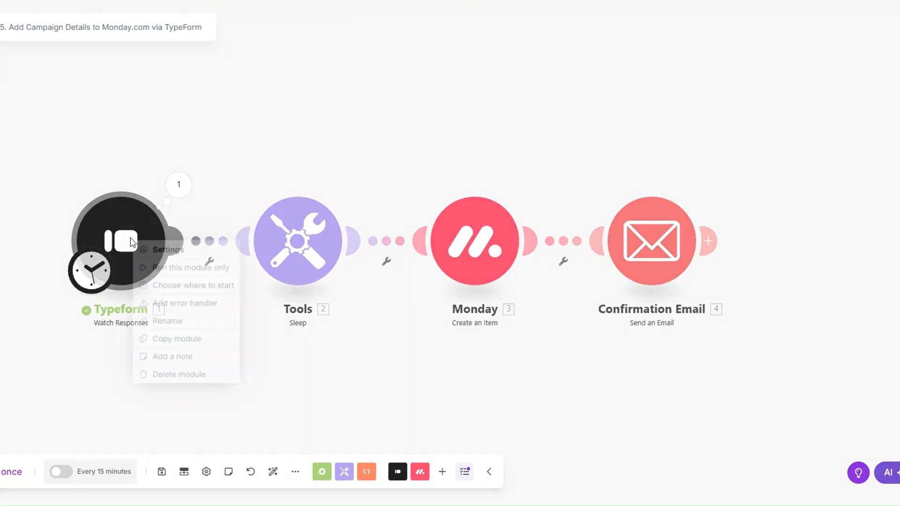
pyautogui.click(167, 285)
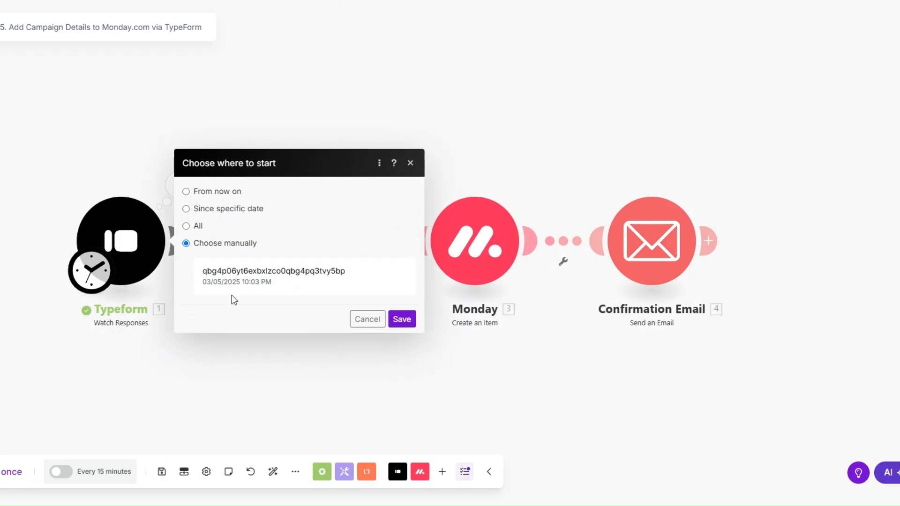
pyautogui.click(232, 281)
pyautogui.click(402, 326)
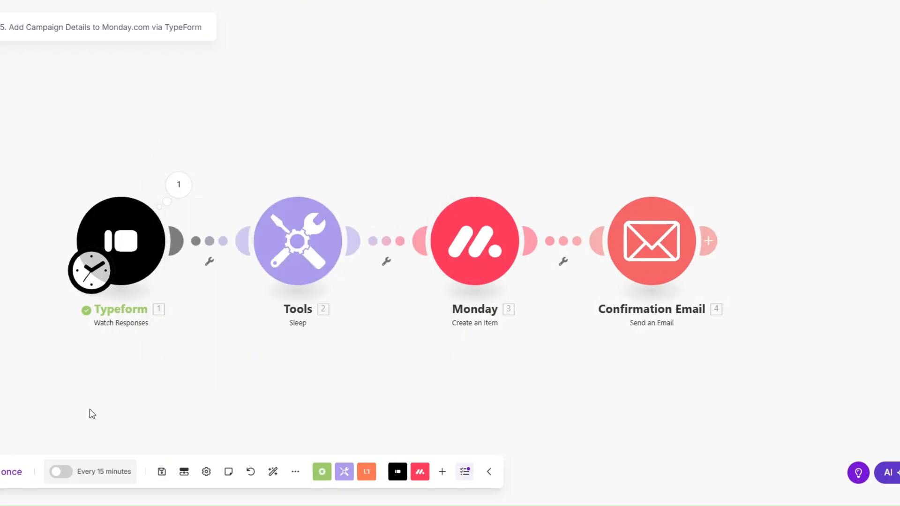
pyautogui.click(13, 472)
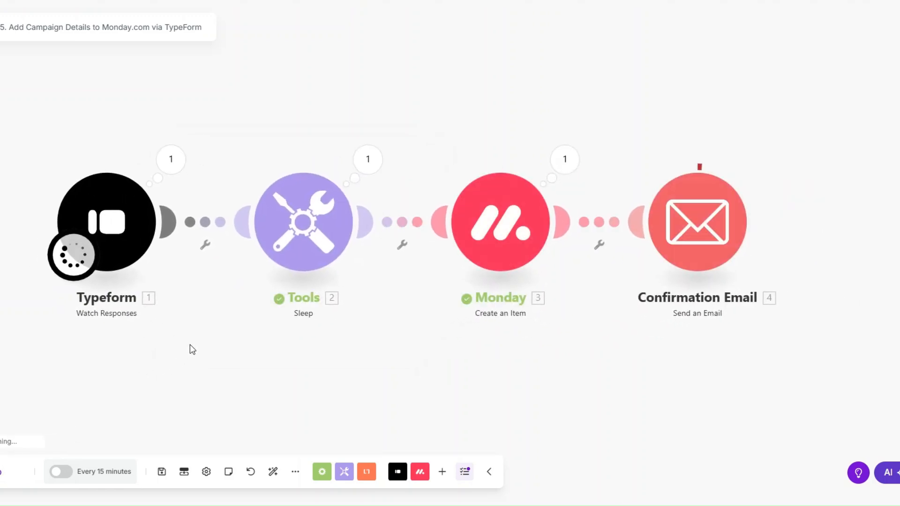
# Step: Inspect the run outputs: Typeform's mappable answers, the Monday item, and the sent email's content
pyautogui.click(170, 159)
pyautogui.click(238, 240)
pyautogui.moveTo(361, 240); pyautogui.dragTo(484, 368)
pyautogui.click(484, 367)
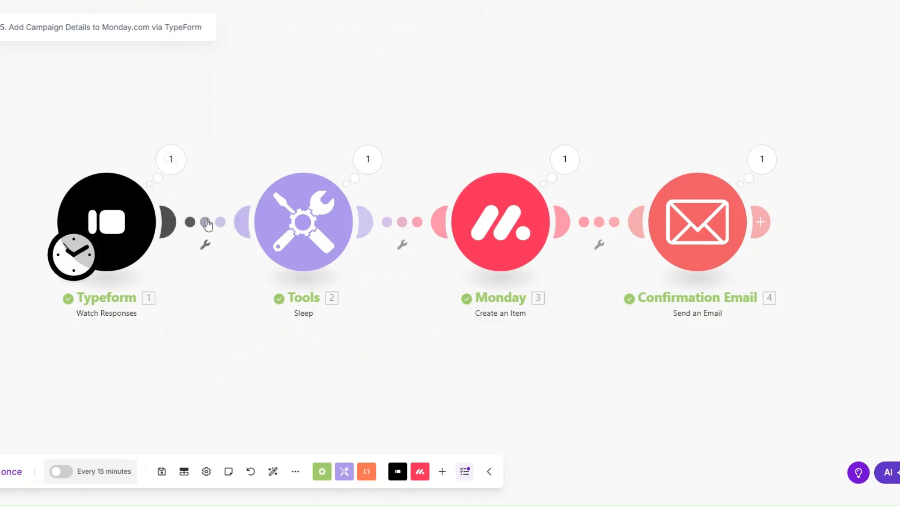
pyautogui.click(573, 161)
pyautogui.click(541, 304)
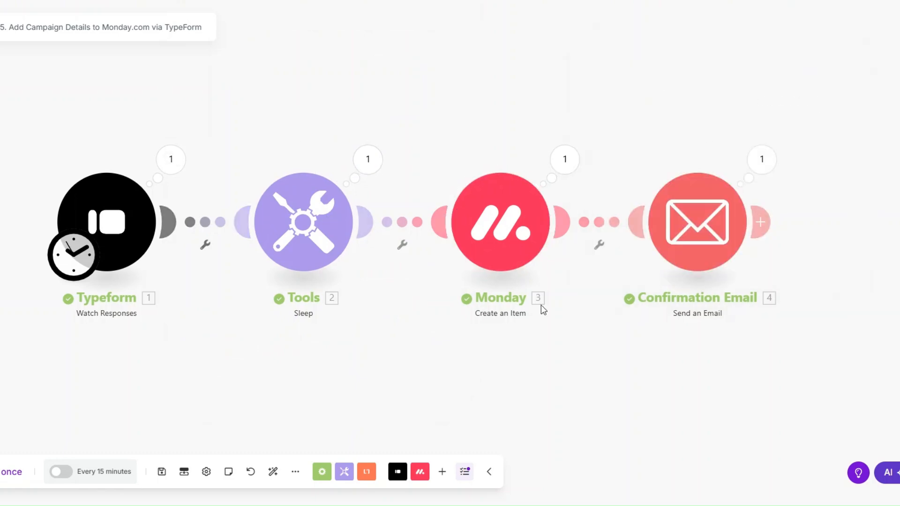
pyautogui.click(762, 159)
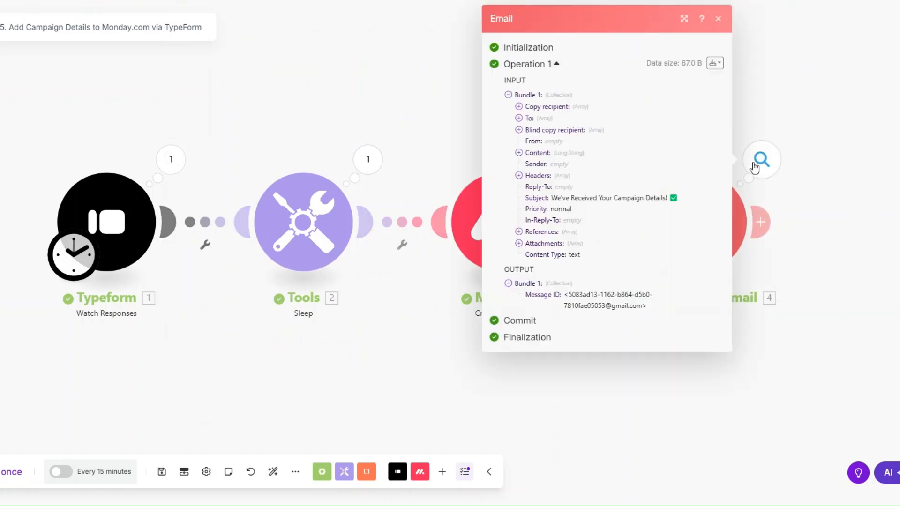
pyautogui.click(519, 153)
pyautogui.moveTo(535, 164); pyautogui.dragTo(455, 351)
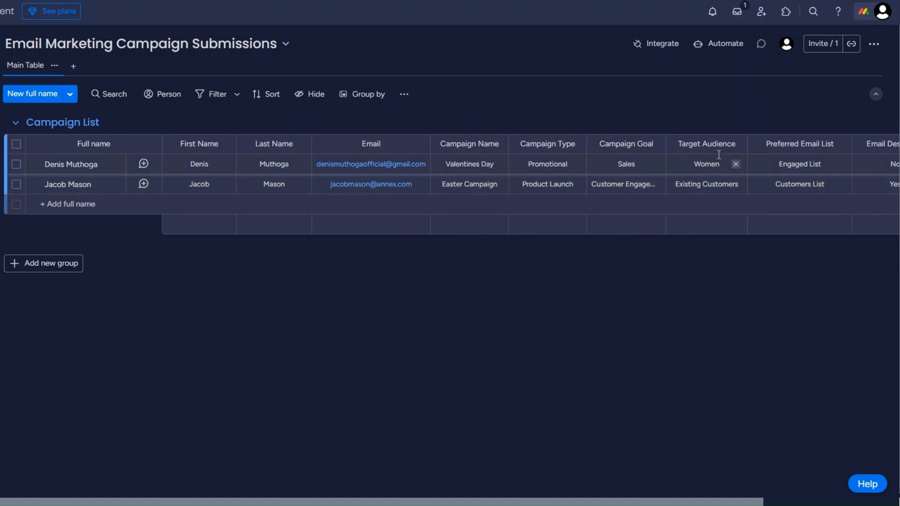
# Step: Scroll the Email Marketing Campaign Submissions board right to check the new Easter Campaign row
pyautogui.hscroll(3, 671, 199)
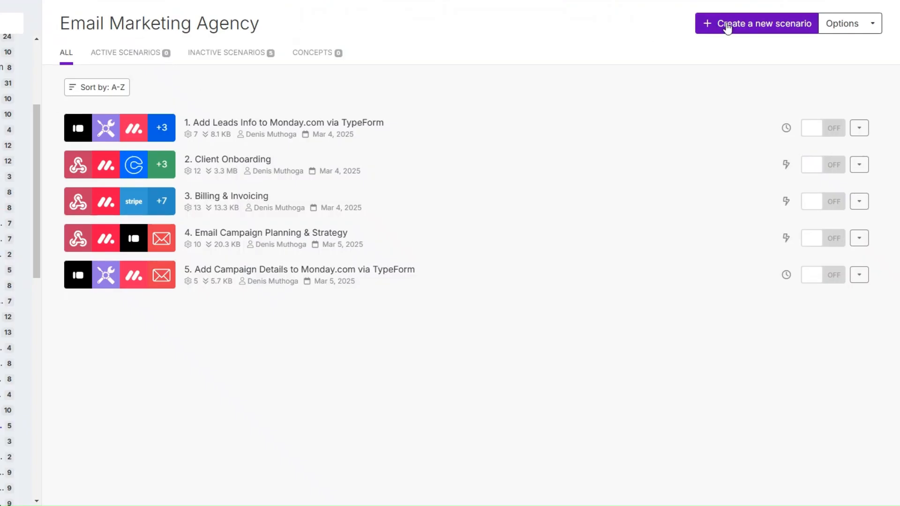
# Step: Create a new empty scenario named '6. Email Copy Optimization'
pyautogui.click(722, 25)
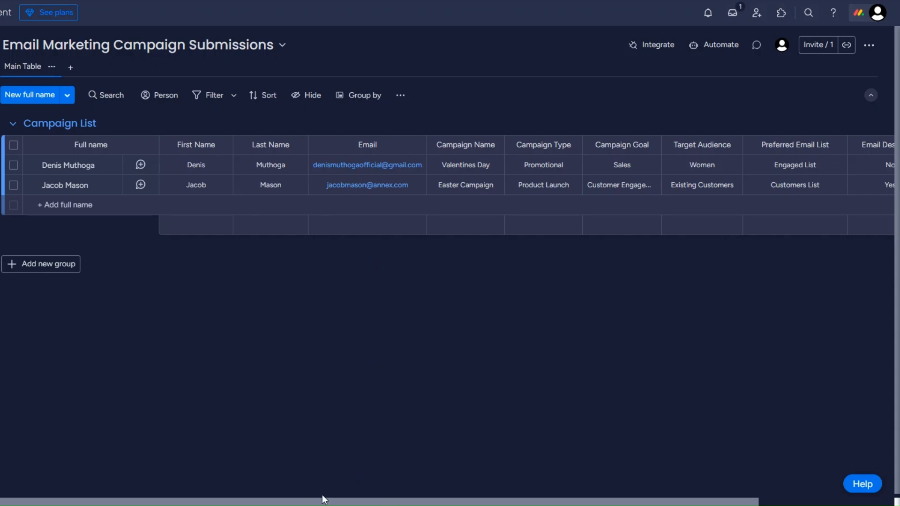
pyautogui.moveTo(326, 502); pyautogui.dragTo(440, 502)
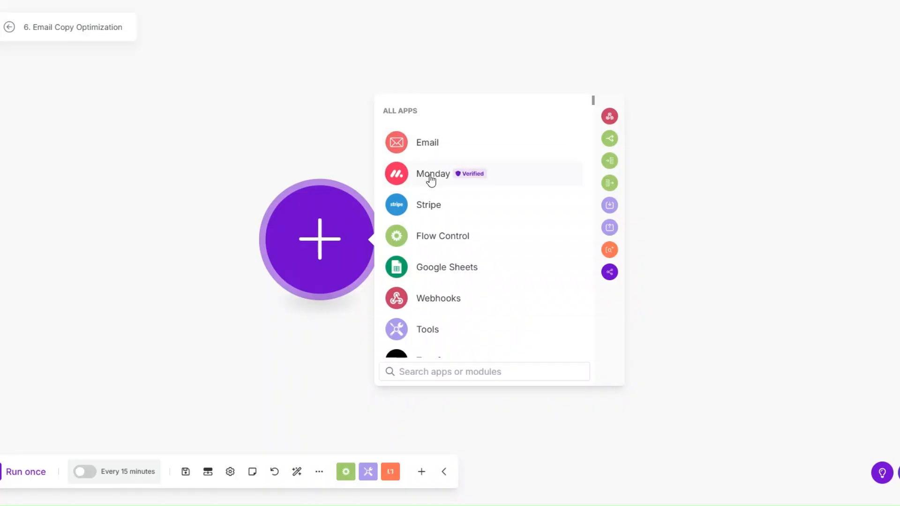
# Step: Add a Monday List Board's Items module with limit 1 on the Email Marketing Campaign Submissions board
pyautogui.click(431, 179)
pyautogui.write('li')
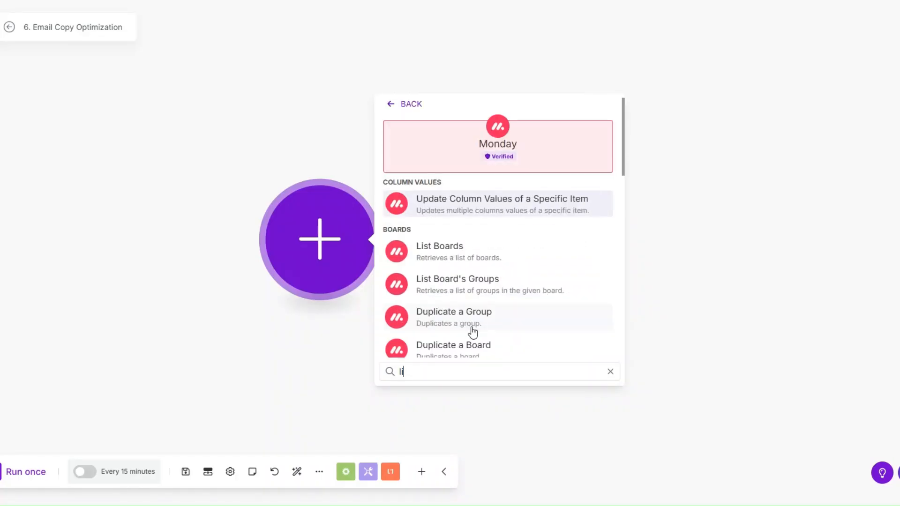
pyautogui.write('st')
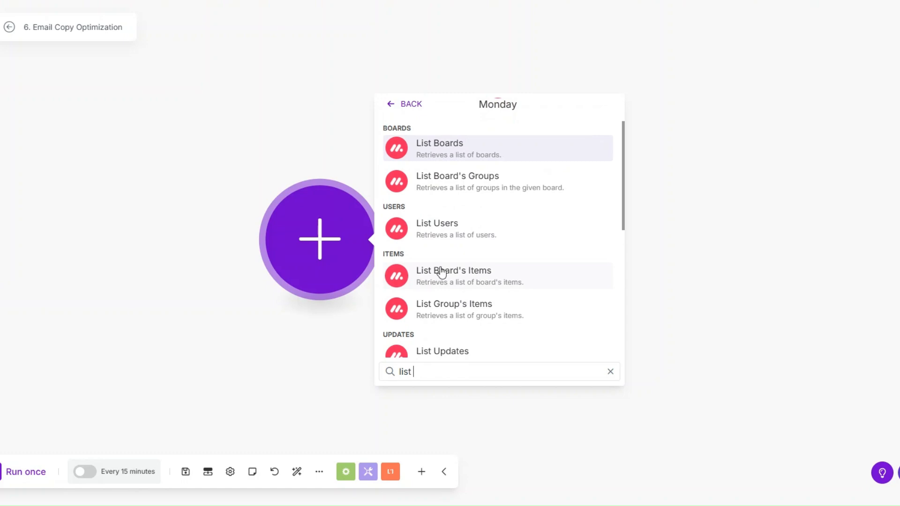
pyautogui.click(438, 270)
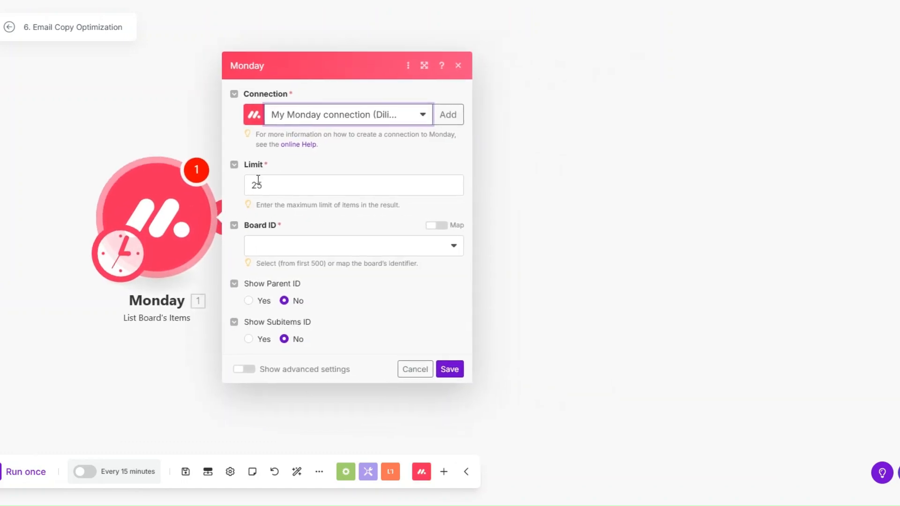
pyautogui.click(258, 186)
pyautogui.moveTo(267, 187); pyautogui.dragTo(251, 187)
pyautogui.write('1')
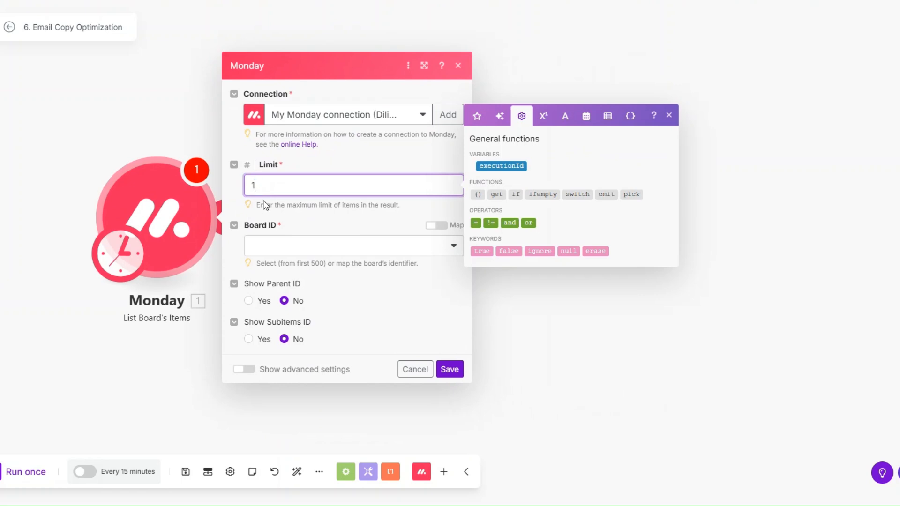
pyautogui.click(277, 252)
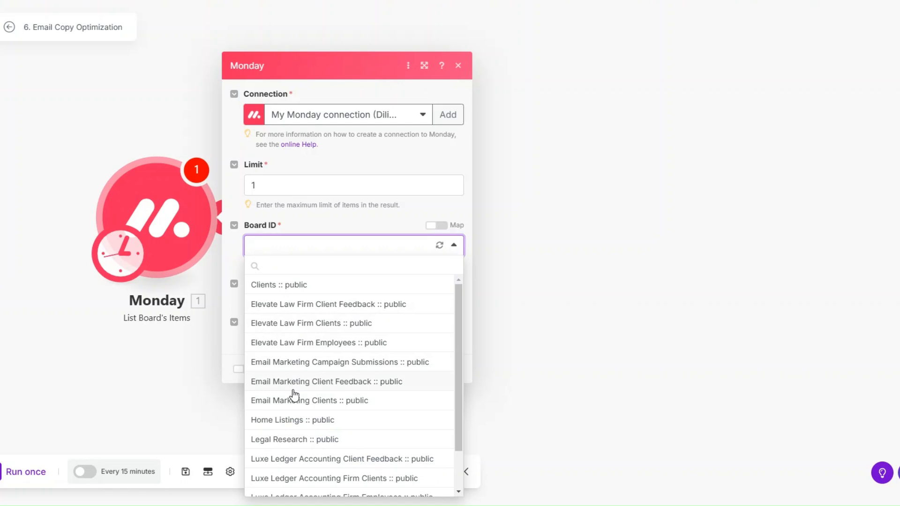
pyautogui.scroll(-2, 295, 371)
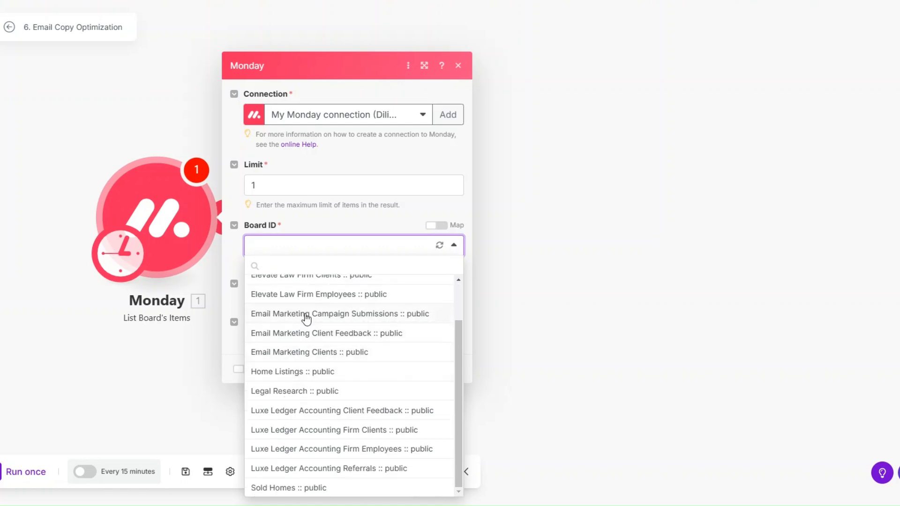
pyautogui.click(305, 315)
# Step: Output the Campaign Goal, Campaign Name, Campaign Type, Preferred Email List and Target Audience columns, then save
pyautogui.click(267, 265)
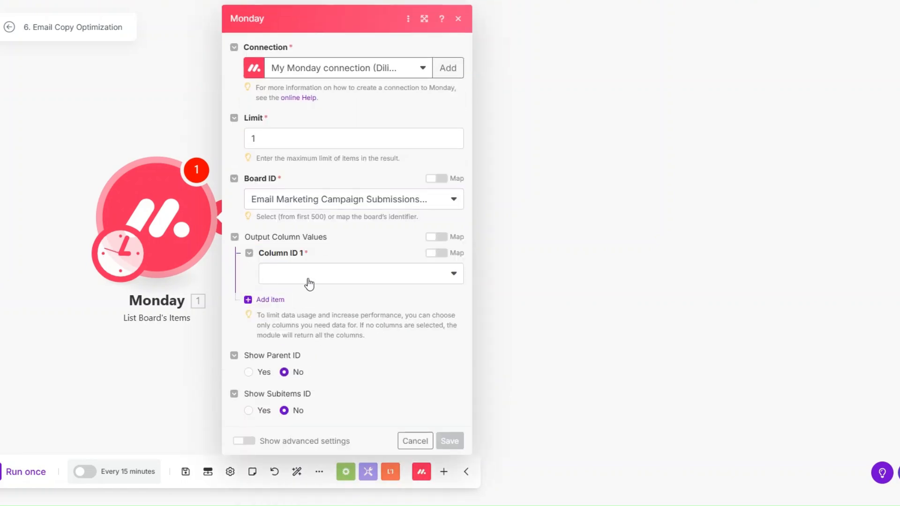
pyautogui.click(309, 284)
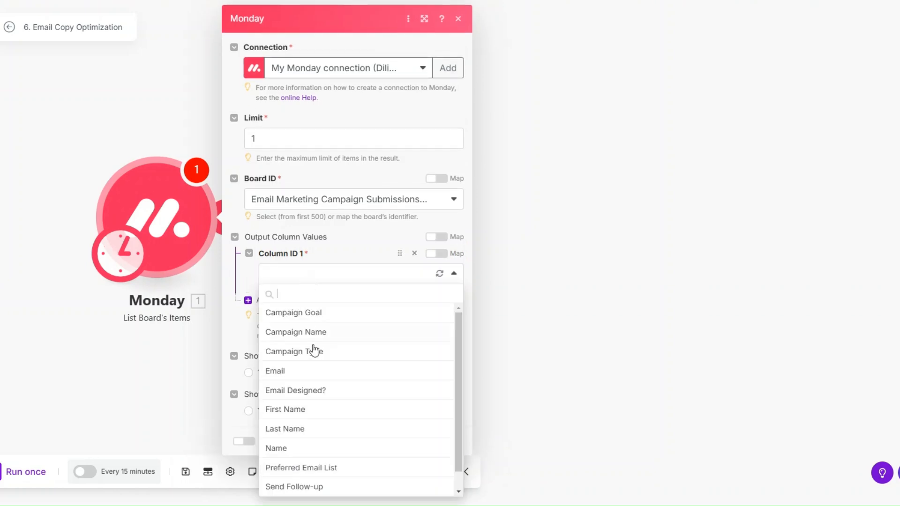
pyautogui.click(308, 312)
pyautogui.click(270, 300)
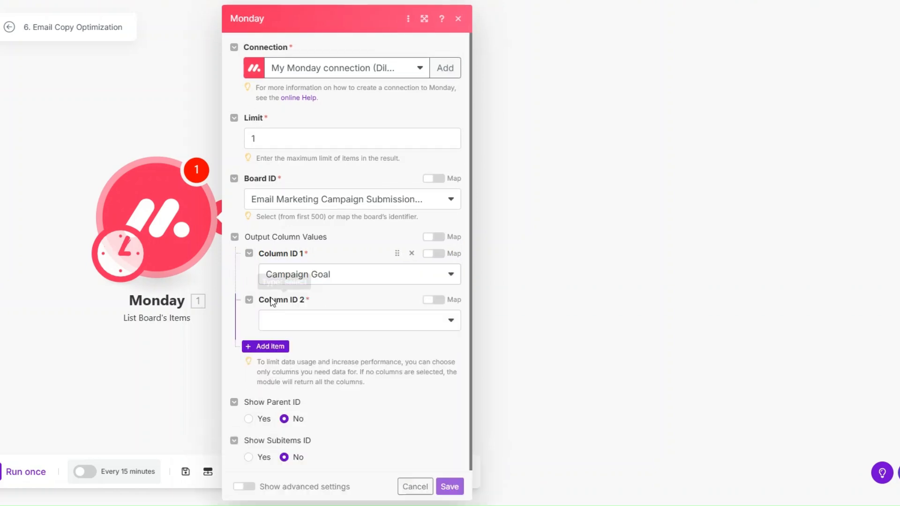
pyautogui.click(303, 324)
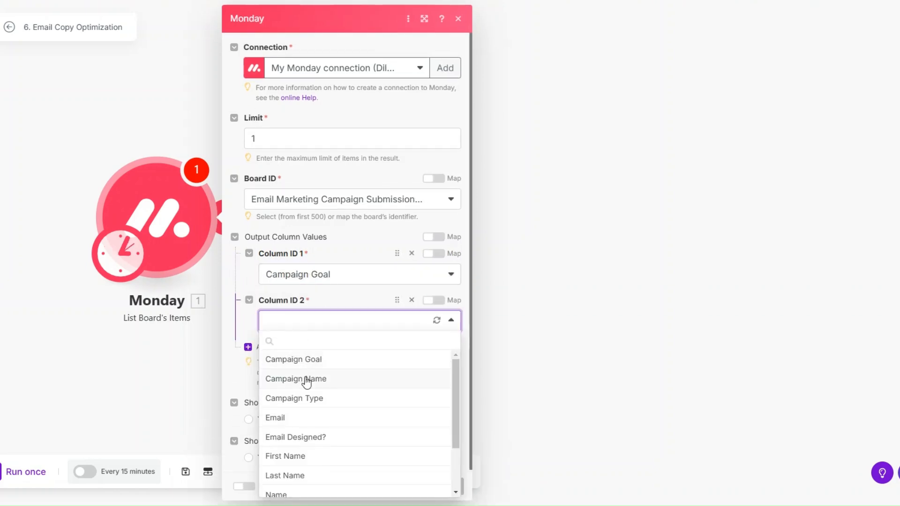
pyautogui.click(306, 378)
pyautogui.click(289, 344)
pyautogui.click(308, 367)
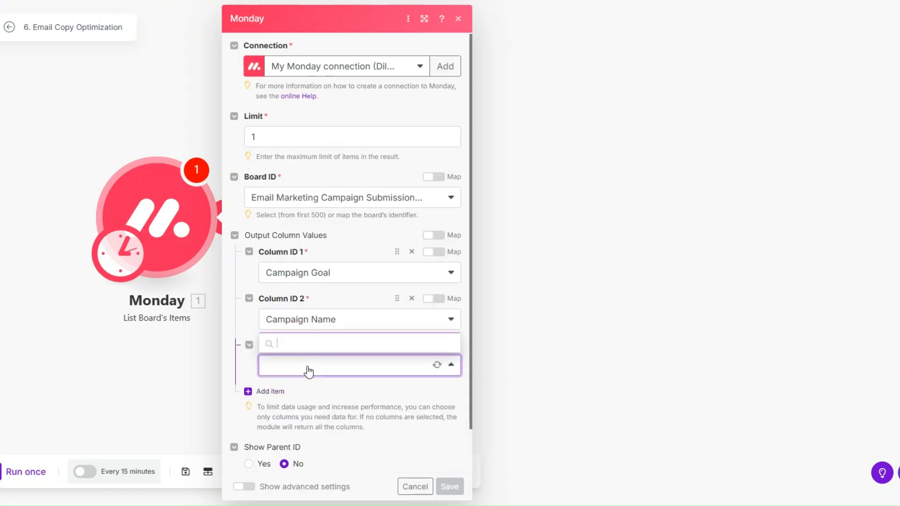
pyautogui.click(301, 301)
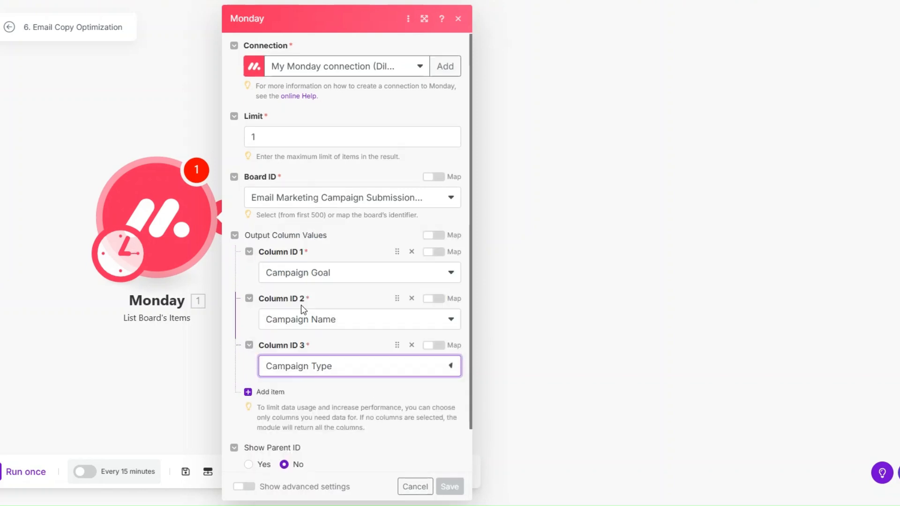
pyautogui.click(271, 393)
pyautogui.scroll(-2, 338, 333)
pyautogui.click(320, 322)
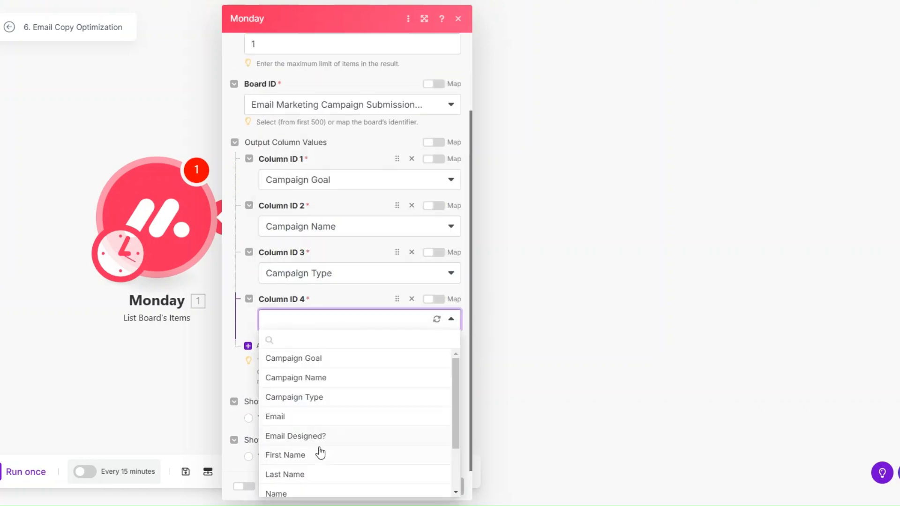
pyautogui.scroll(-2, 317, 453)
pyautogui.click(319, 459)
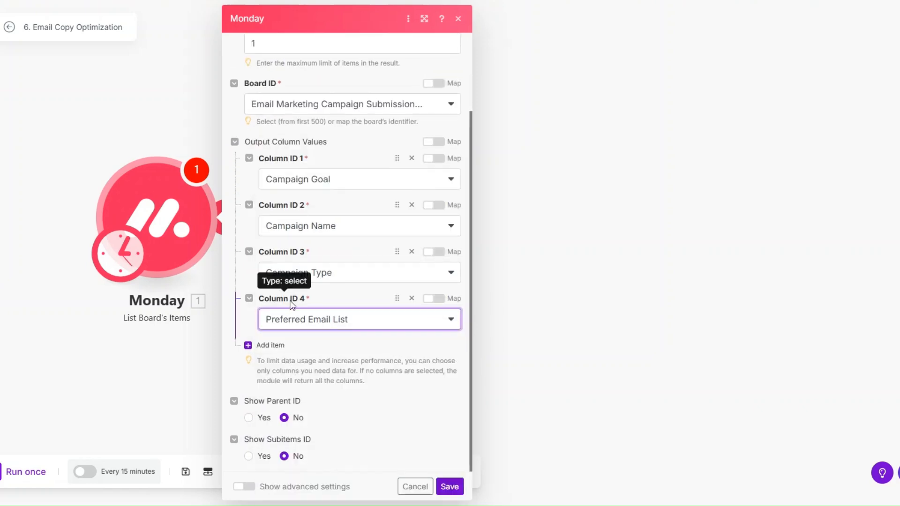
pyautogui.click(274, 351)
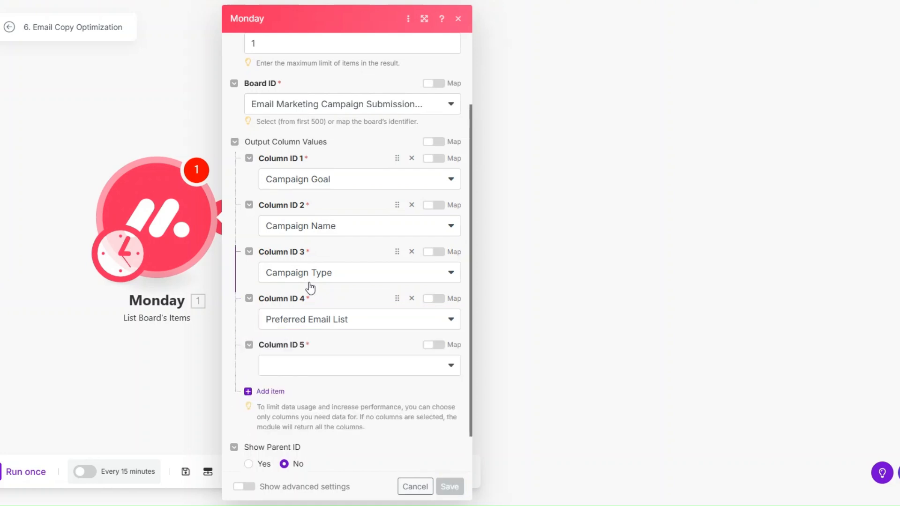
pyautogui.click(303, 366)
pyautogui.scroll(-3, 301, 329)
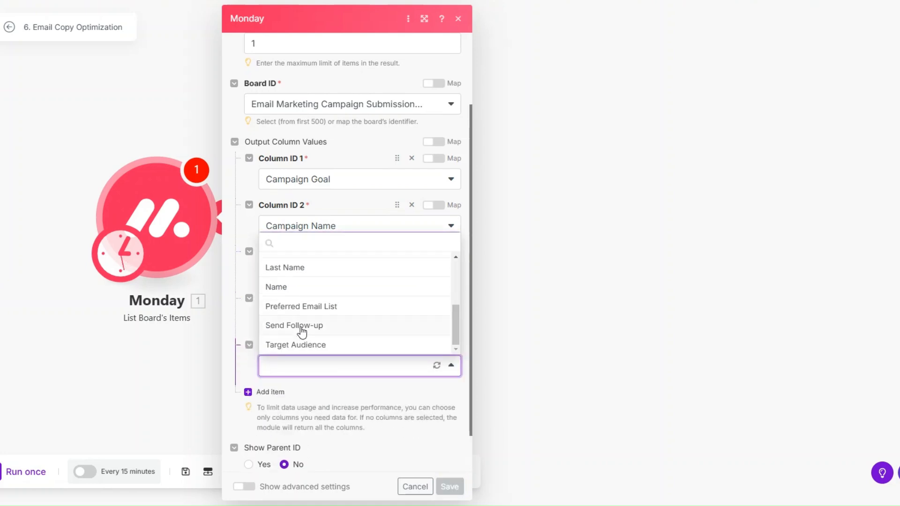
pyautogui.click(300, 343)
pyautogui.click(273, 393)
pyautogui.scroll(-2, 326, 338)
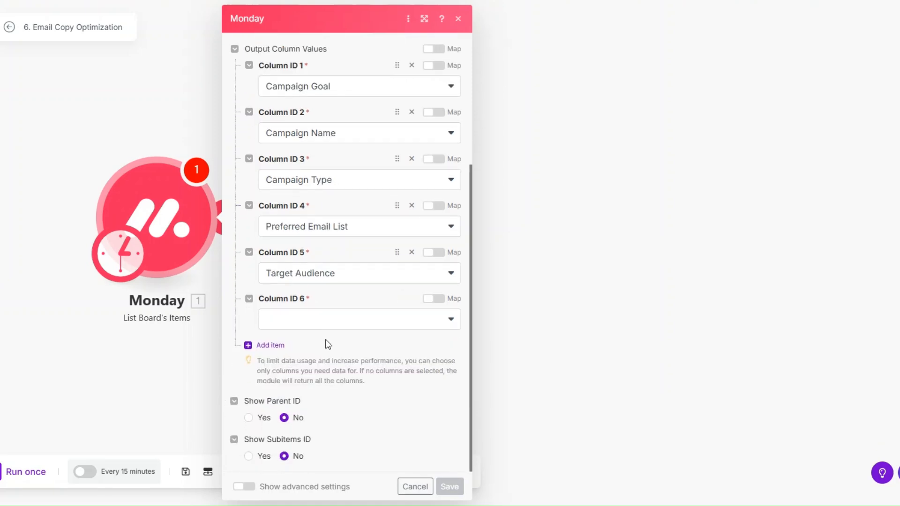
pyautogui.click(329, 321)
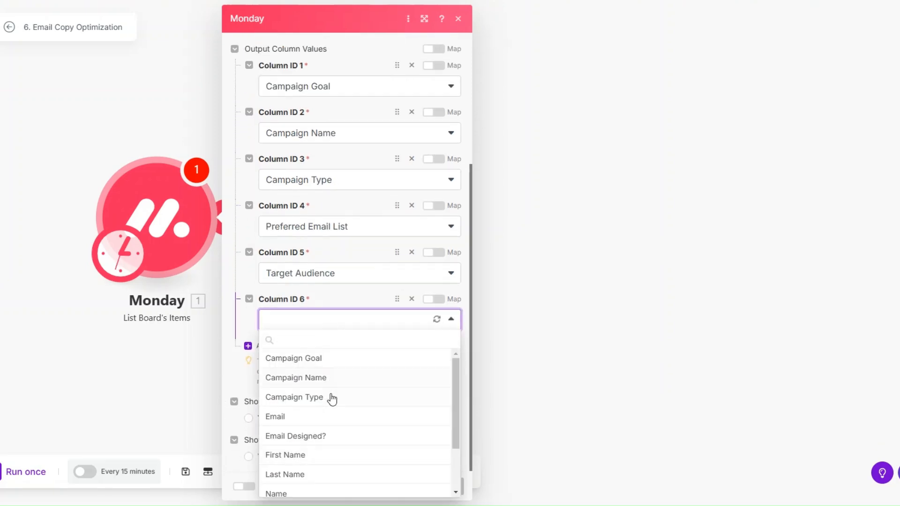
pyautogui.scroll(-2, 331, 398)
pyautogui.scroll(-1, 332, 401)
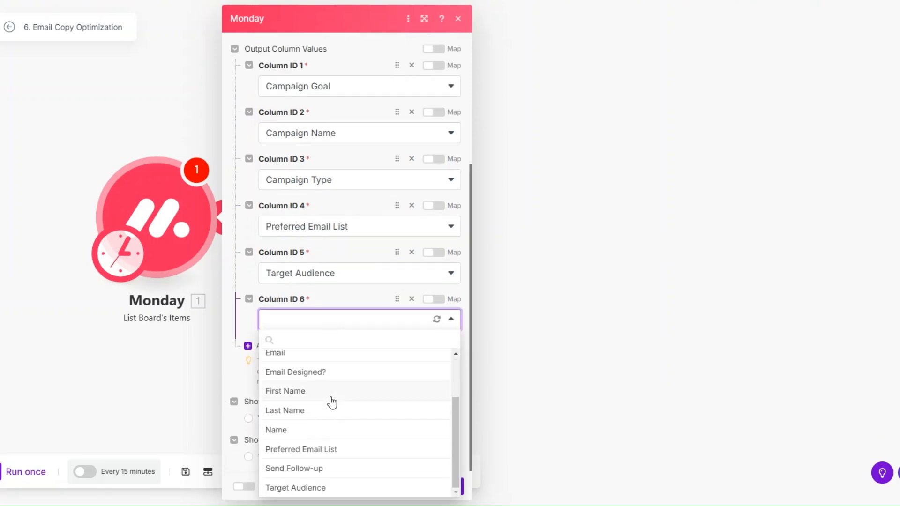
pyautogui.click(239, 331)
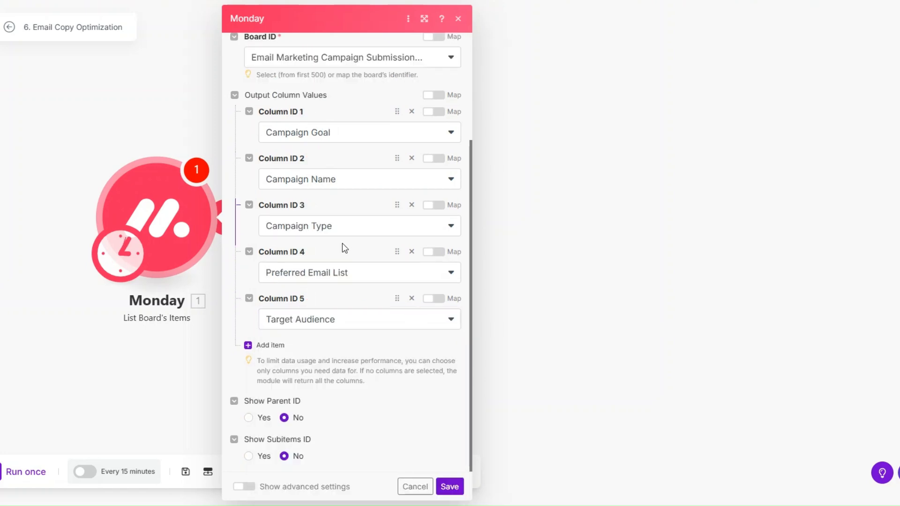
pyautogui.click(449, 485)
# Step: Run only the Monday module and check the returned item's five mappable campaign column values
pyautogui.rightClick(160, 225)
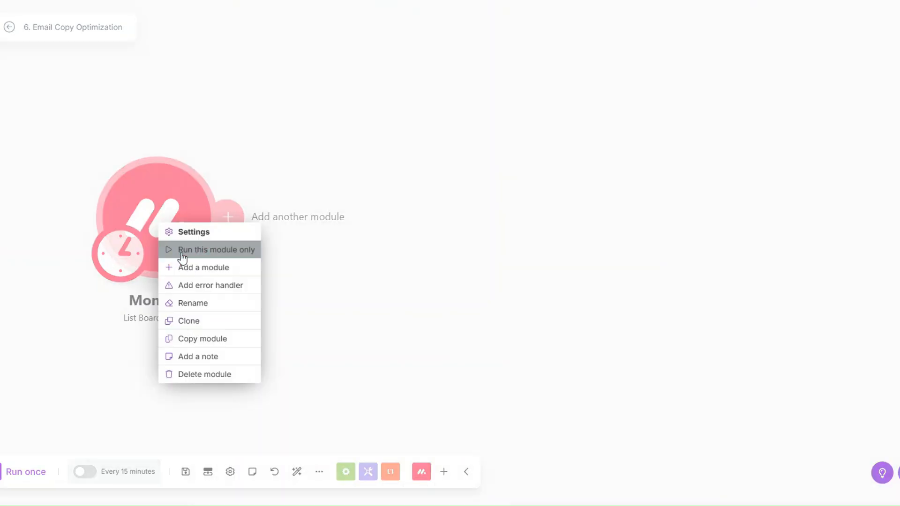
pyautogui.click(182, 250)
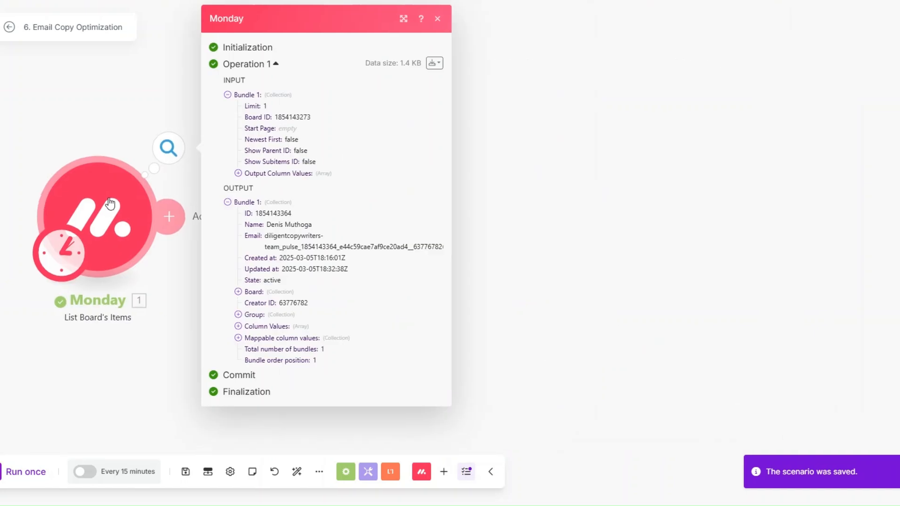
pyautogui.click(238, 338)
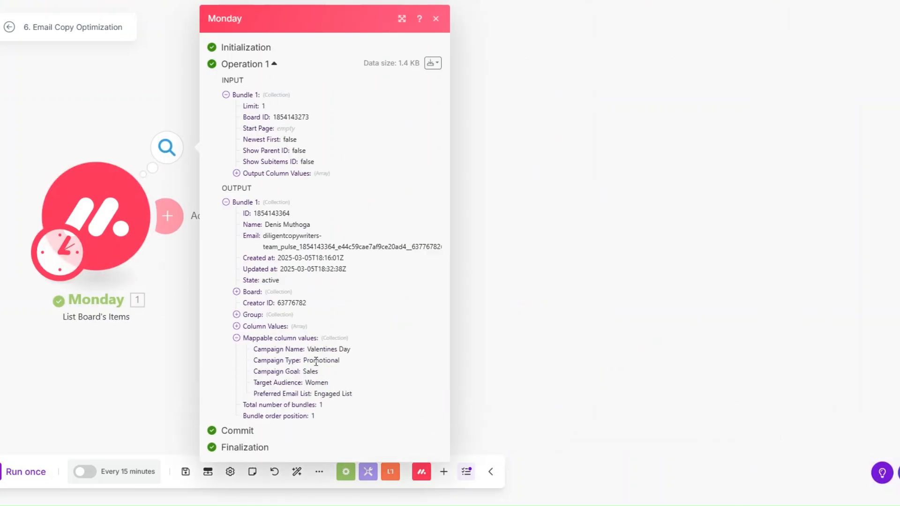
pyautogui.moveTo(253, 347); pyautogui.dragTo(389, 378)
pyautogui.click(485, 344)
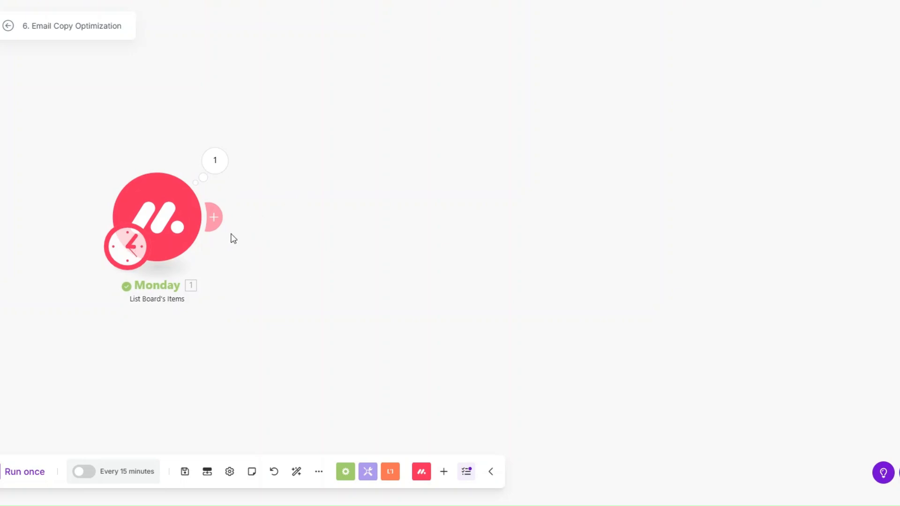
# Step: Add a Google Gemini AI module after Monday and review its Generate Subject Line prompt
pyautogui.click(214, 218)
pyautogui.write('g')
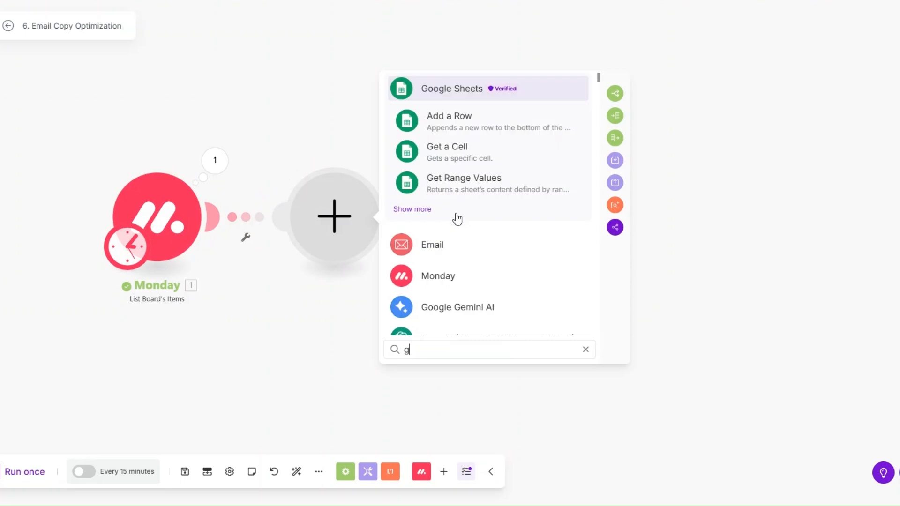
pyautogui.write('emi')
pyautogui.click(446, 87)
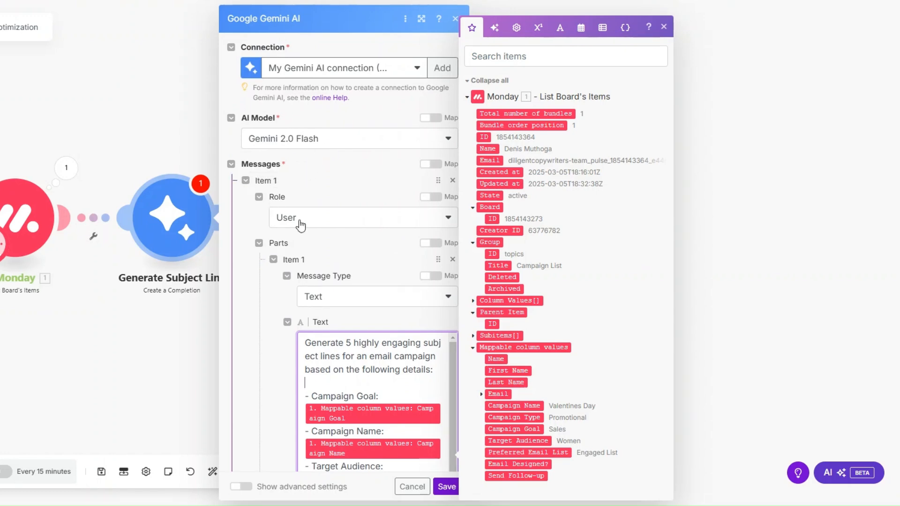
pyautogui.scroll(-3, 345, 179)
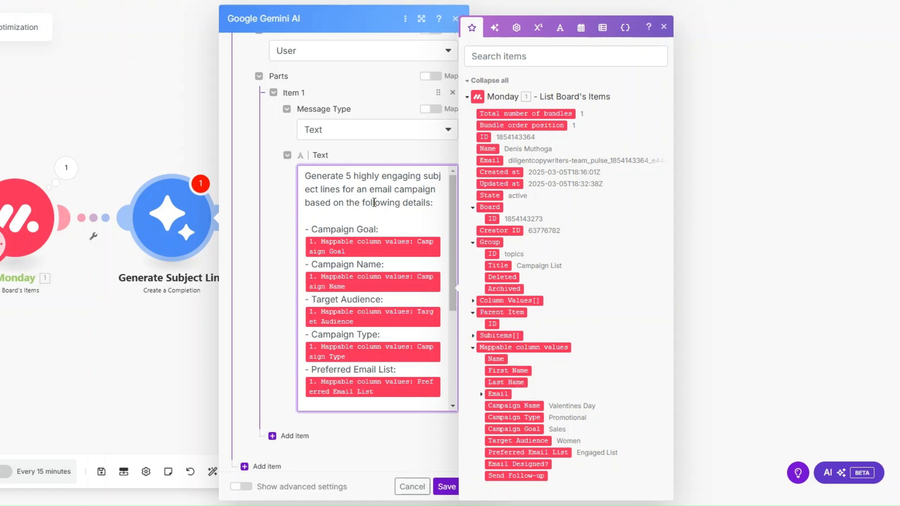
pyautogui.scroll(-1, 394, 125)
pyautogui.scroll(-3, 392, 178)
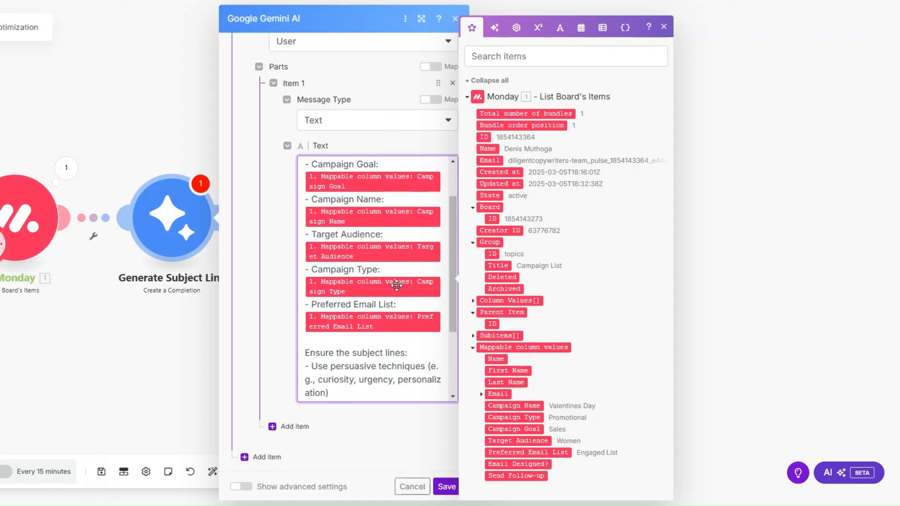
pyautogui.scroll(-3, 394, 247)
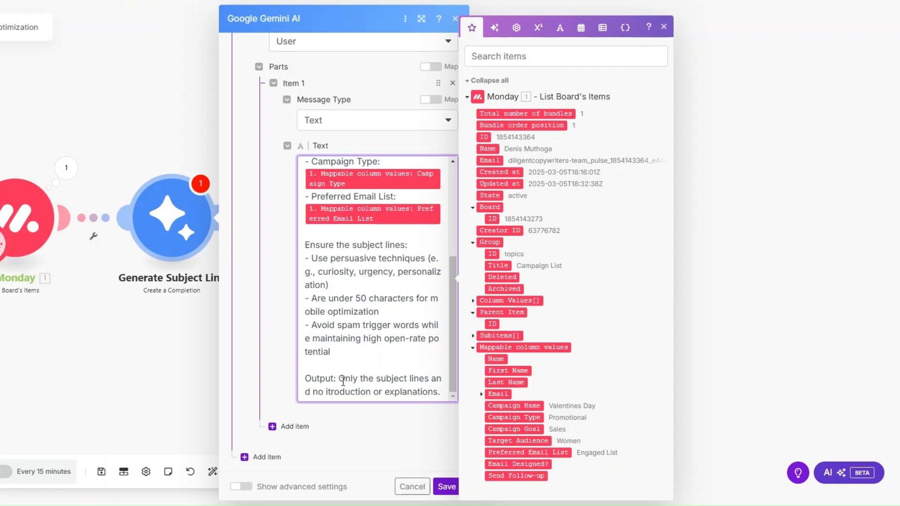
# Step: Correct 'itroduction' to 'introduction' in the prompt text and save the module
pyautogui.moveTo(339, 380); pyautogui.dragTo(435, 388)
pyautogui.click(330, 392)
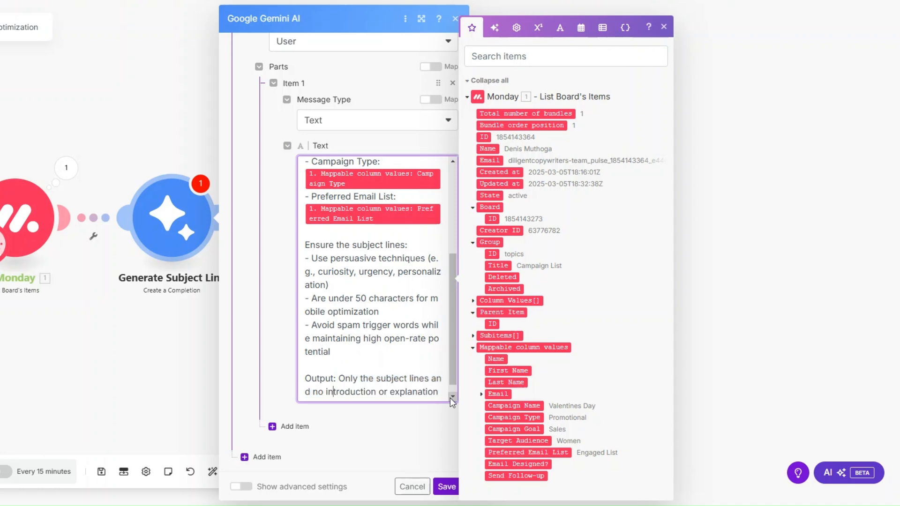
pyautogui.write('n')
pyautogui.click(373, 503)
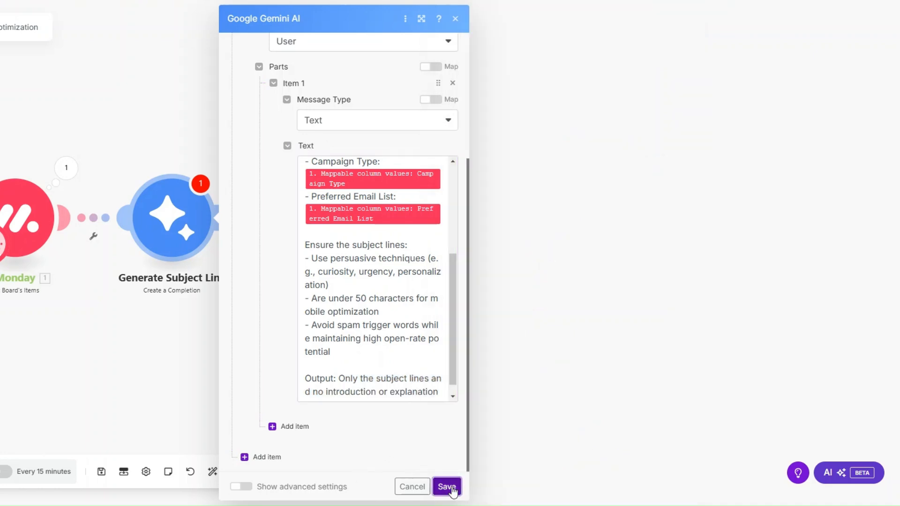
pyautogui.click(446, 486)
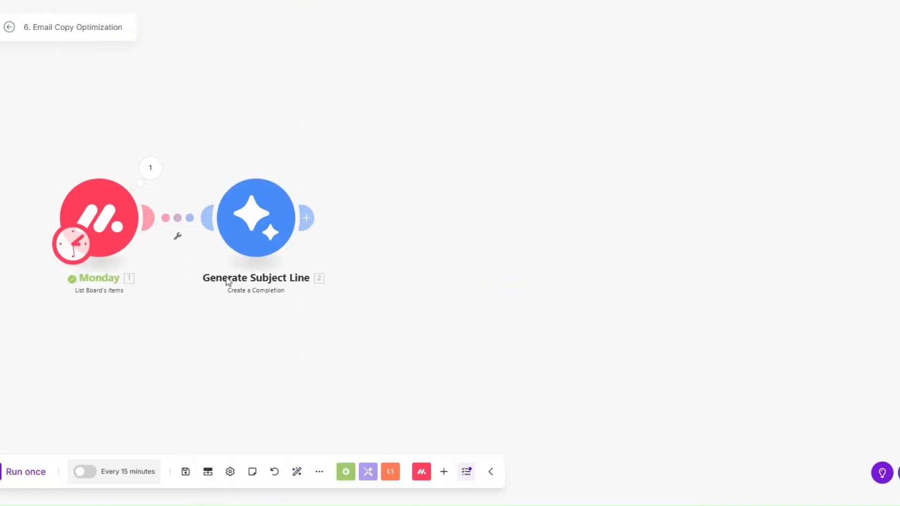
# Step: Run the scenario once and review Gemini's five generated Valentine's subject lines
pyautogui.moveTo(203, 263); pyautogui.dragTo(245, 271)
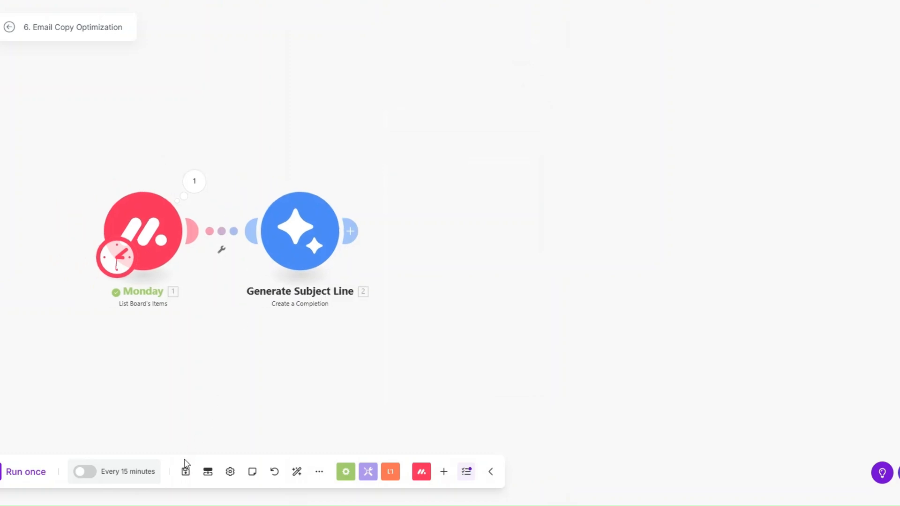
pyautogui.click(28, 472)
pyautogui.scroll(1, 195, 355)
pyautogui.moveTo(351, 358); pyautogui.dragTo(107, 350)
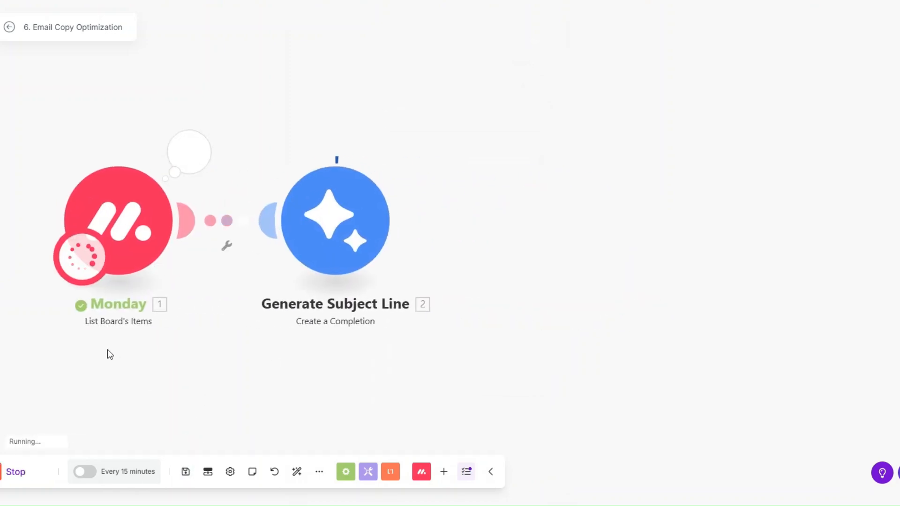
pyautogui.click(406, 151)
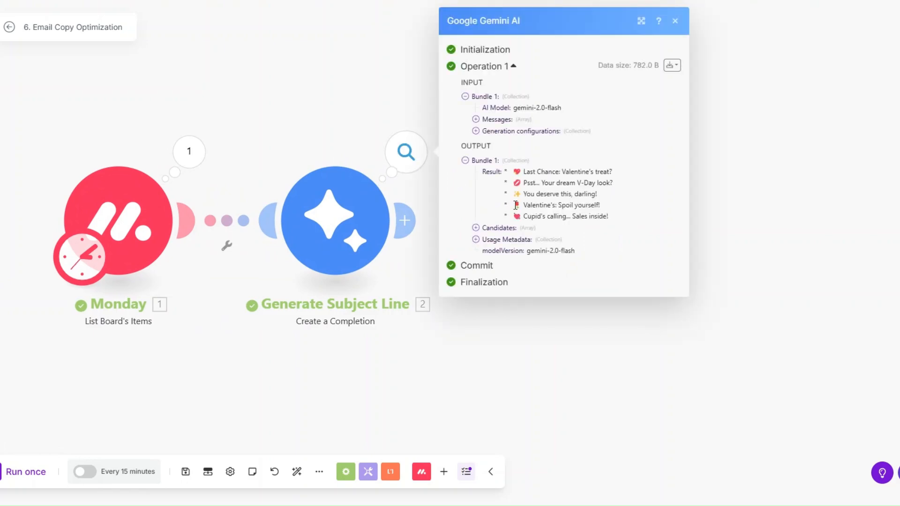
pyautogui.moveTo(522, 170); pyautogui.dragTo(612, 223)
pyautogui.click(617, 215)
# Step: Write the Generate Email Copy prompt asking for two email body variations from the campaign fields
pyautogui.click(316, 165)
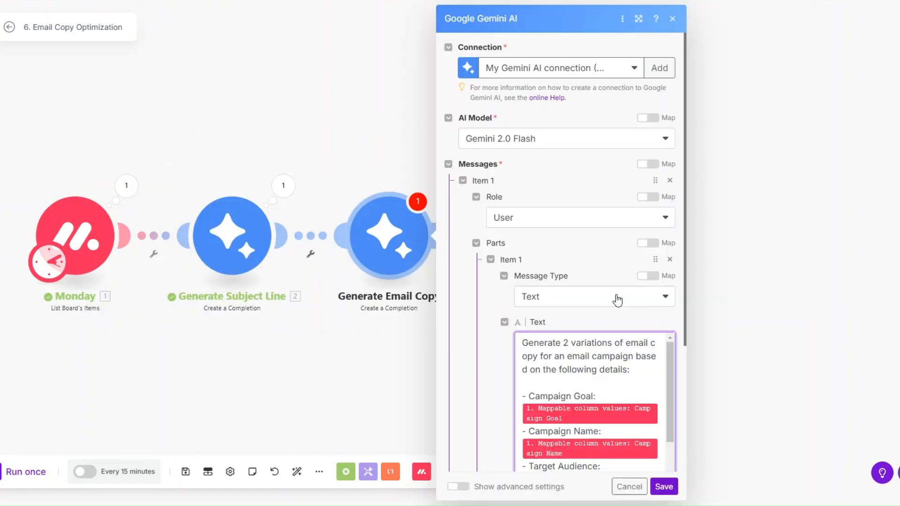
pyautogui.click(662, 349)
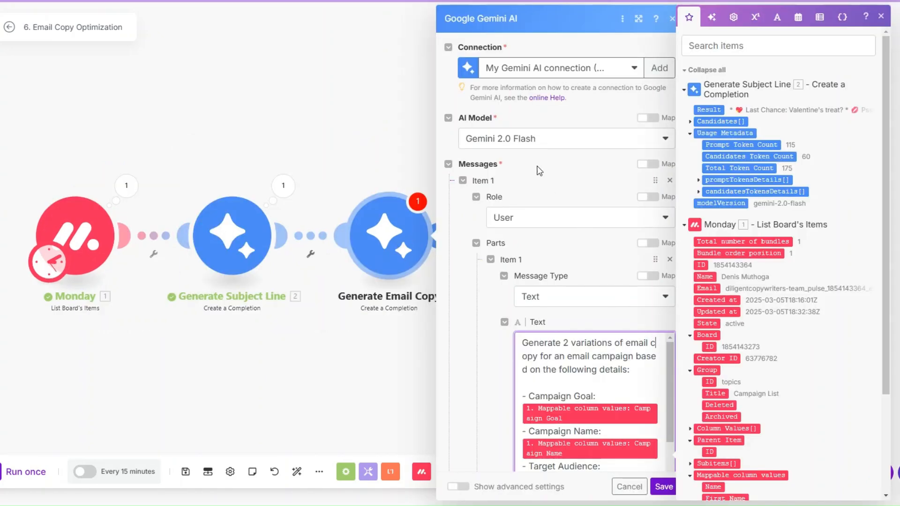
pyautogui.scroll(-4, 529, 206)
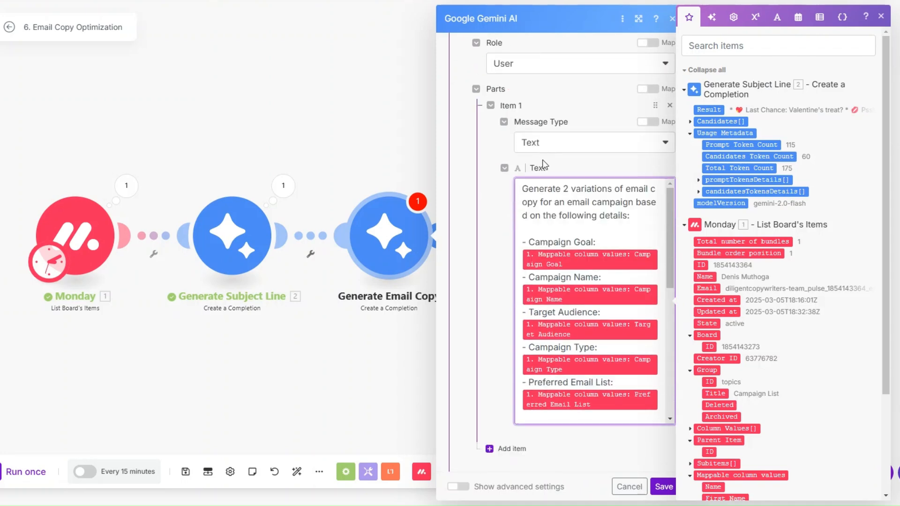
pyautogui.scroll(-1, 557, 155)
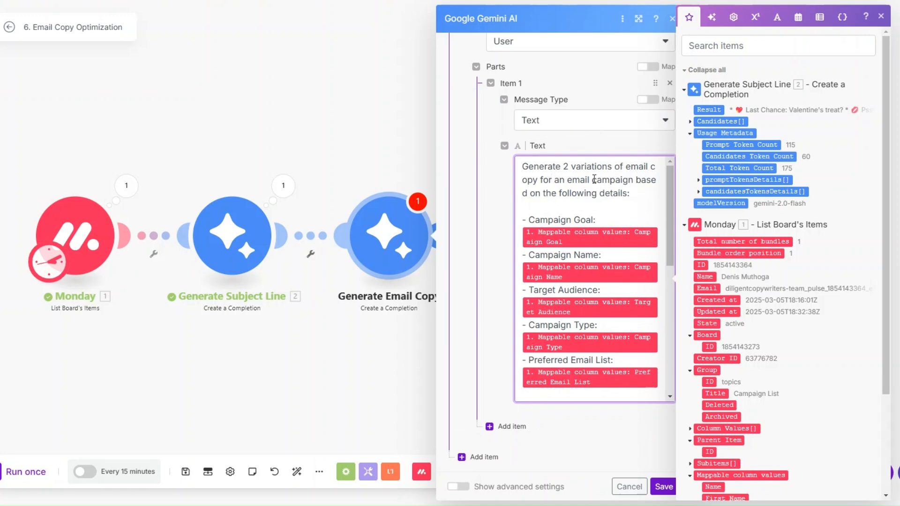
pyautogui.scroll(-1, 595, 174)
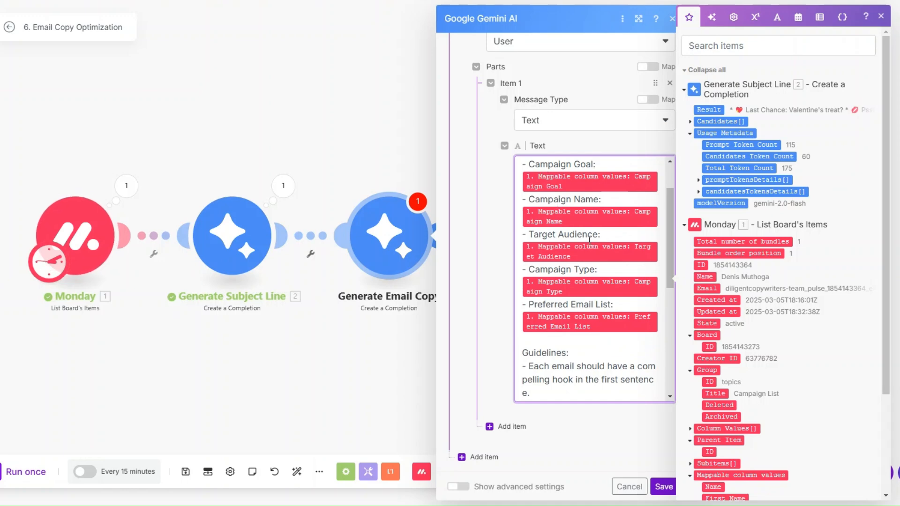
pyautogui.scroll(-3, 587, 237)
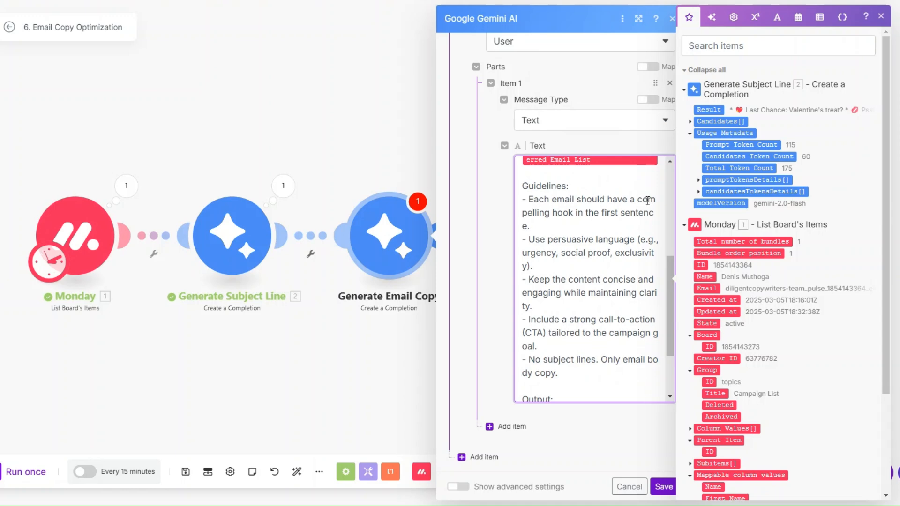
pyautogui.scroll(-2, 597, 217)
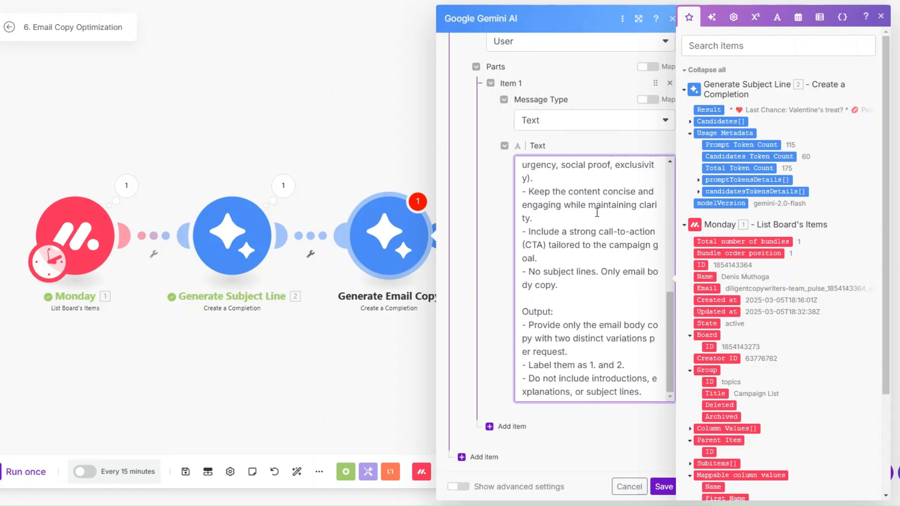
pyautogui.scroll(1, 594, 212)
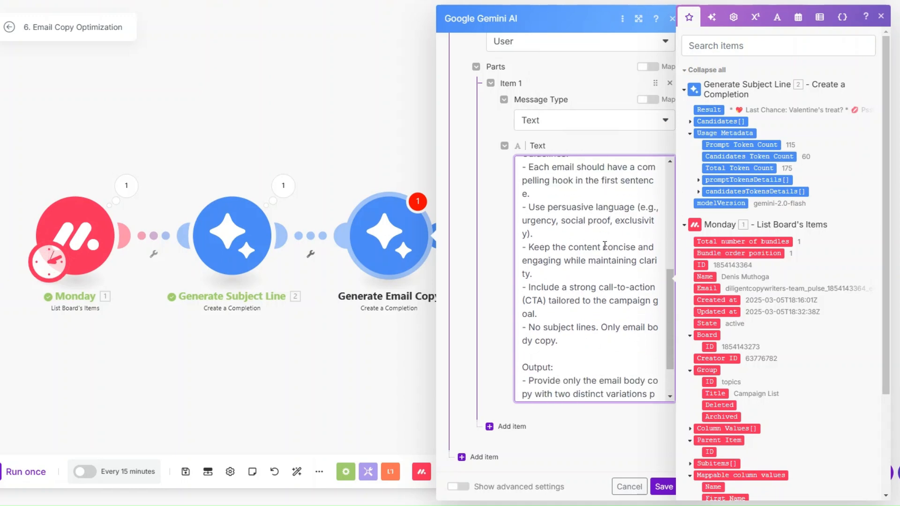
pyautogui.scroll(-2, 621, 254)
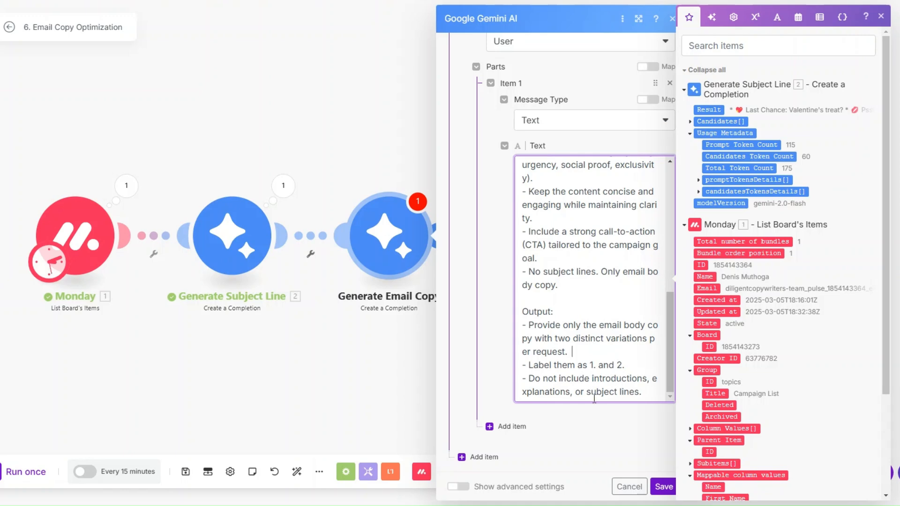
pyautogui.click(664, 487)
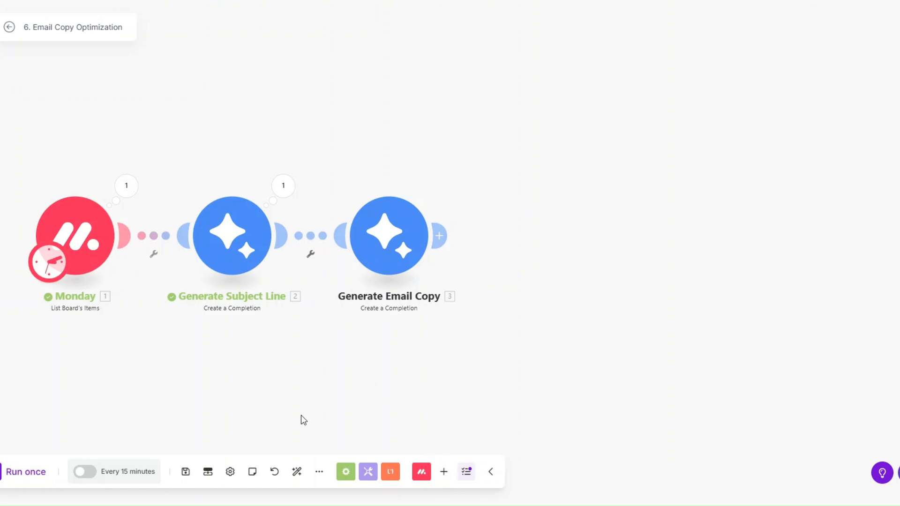
# Step: Run the scenario and review the two Valentine's Day email variations from Generate Email Copy
pyautogui.click(28, 471)
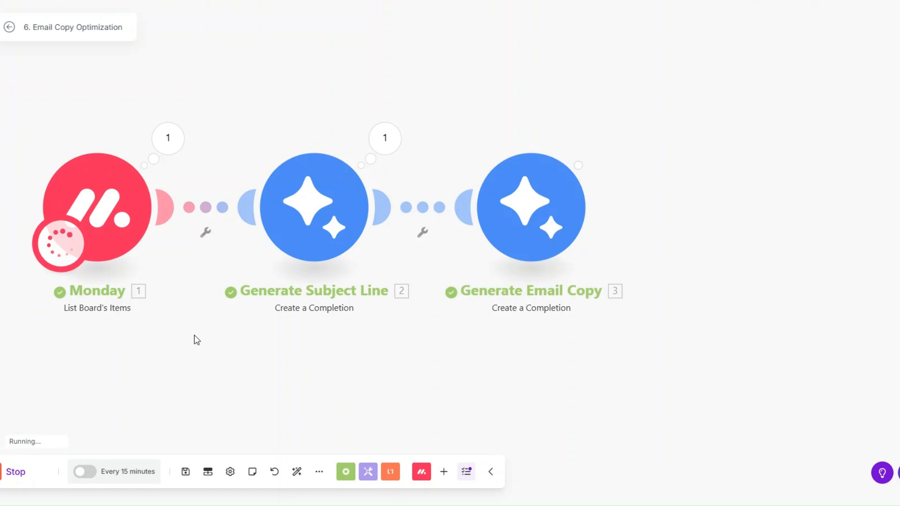
pyautogui.click(602, 138)
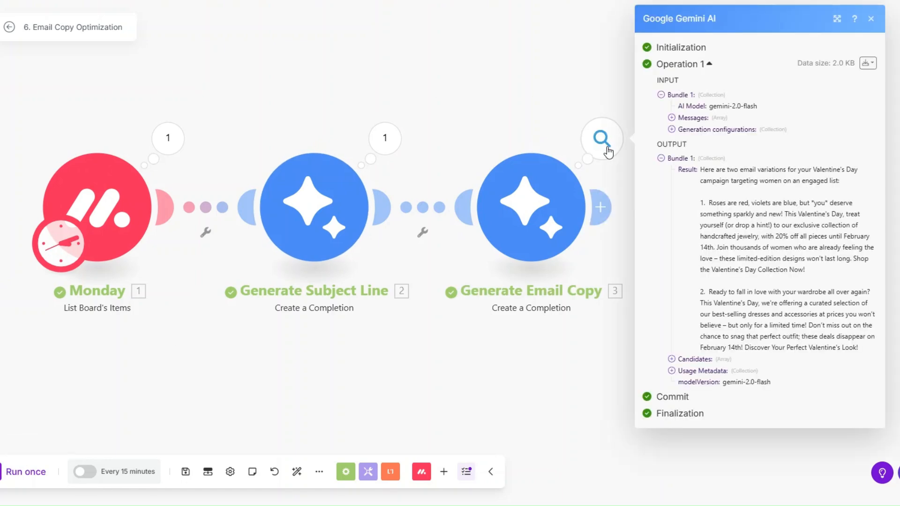
pyautogui.scroll(-3, 411, 361)
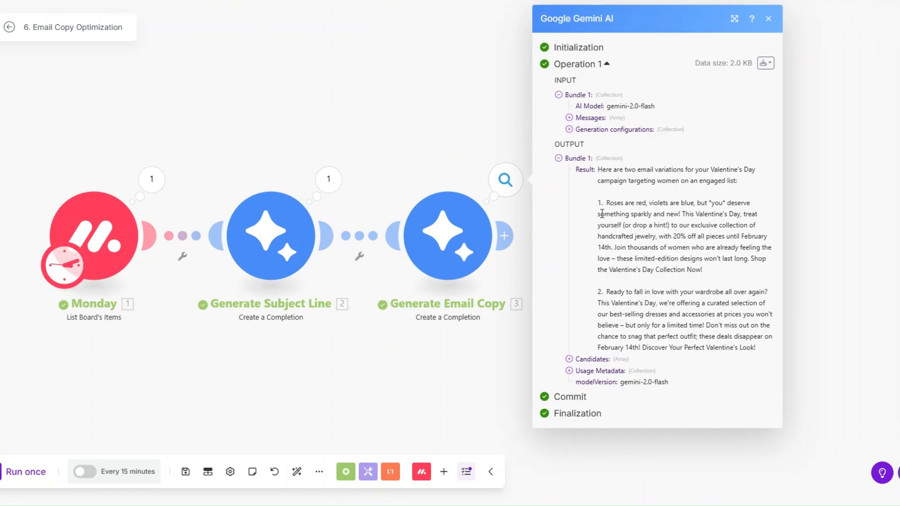
pyautogui.moveTo(599, 170); pyautogui.dragTo(730, 187)
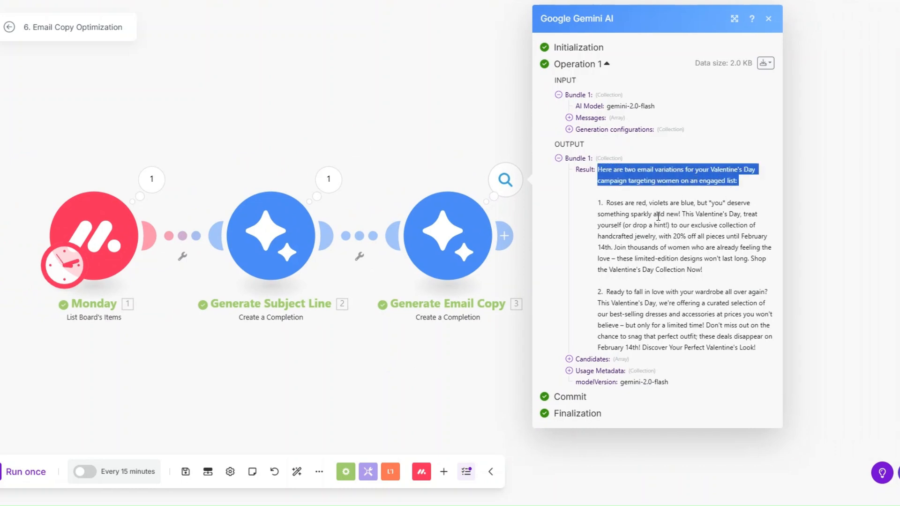
pyautogui.click(592, 203)
pyautogui.moveTo(591, 203); pyautogui.dragTo(721, 274)
pyautogui.click(598, 296)
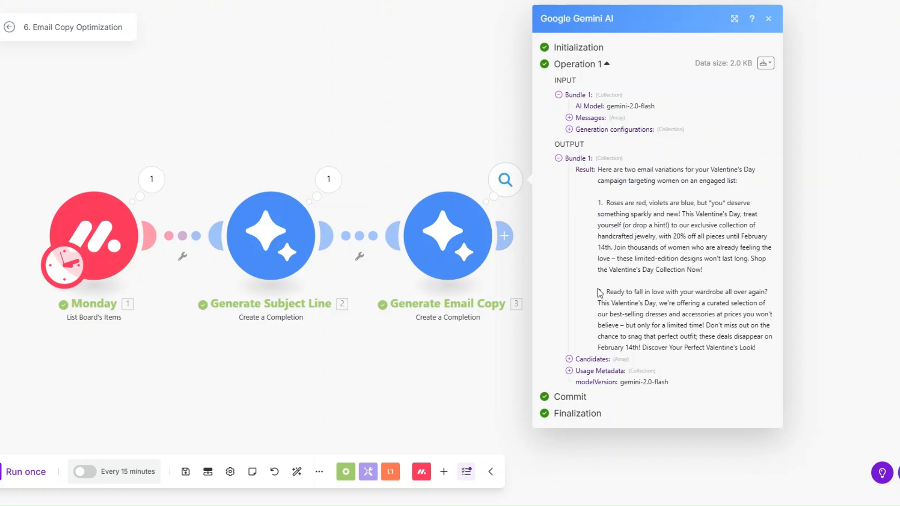
pyautogui.moveTo(598, 295); pyautogui.dragTo(755, 350)
pyautogui.click(428, 339)
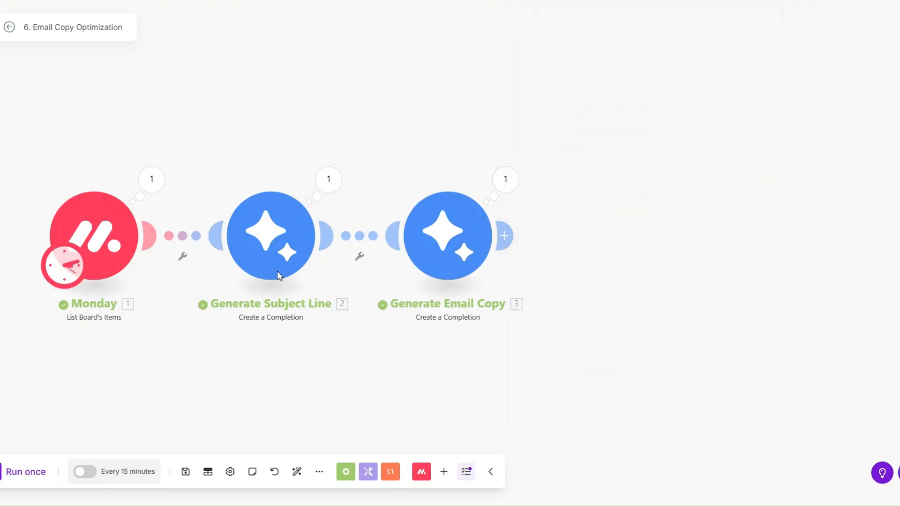
# Step: Add a Google Docs Create a Document step after Generate Email Copy, adjusting its name and content
pyautogui.click(510, 244)
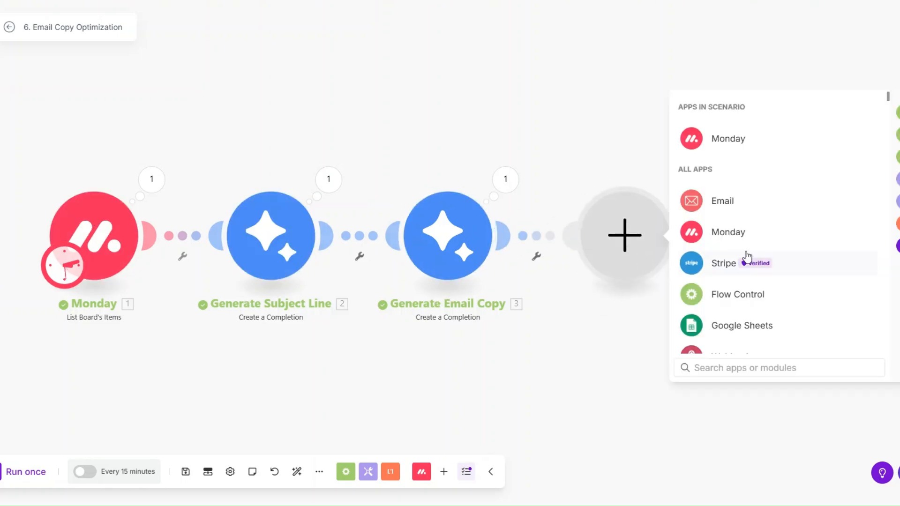
pyautogui.scroll(-5, 747, 257)
pyautogui.click(724, 141)
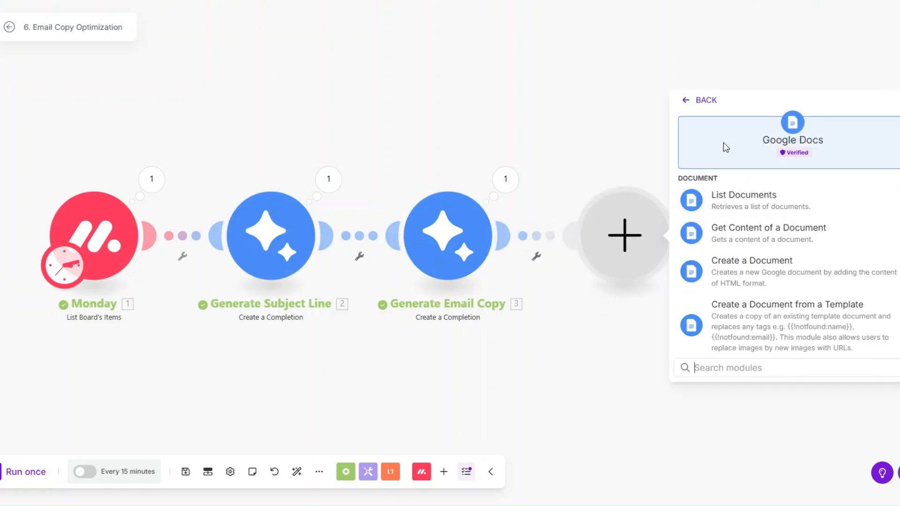
pyautogui.click(739, 282)
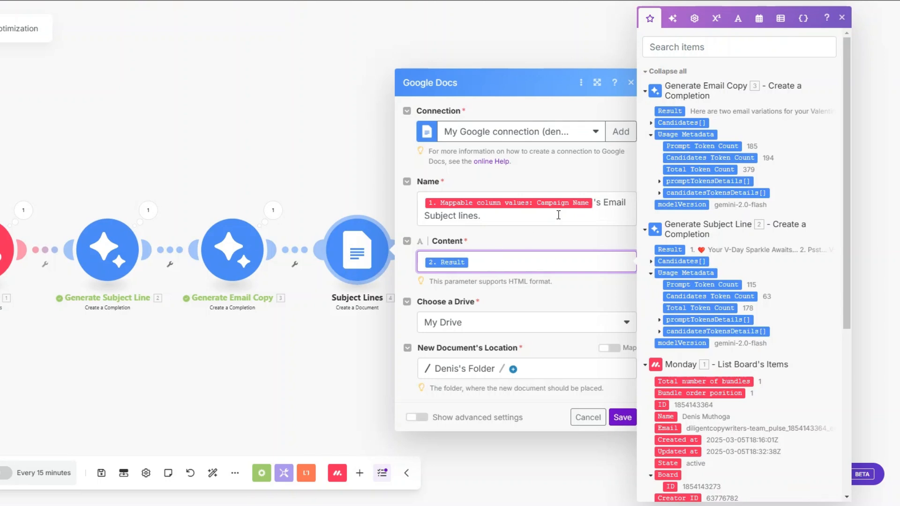
pyautogui.click(523, 218)
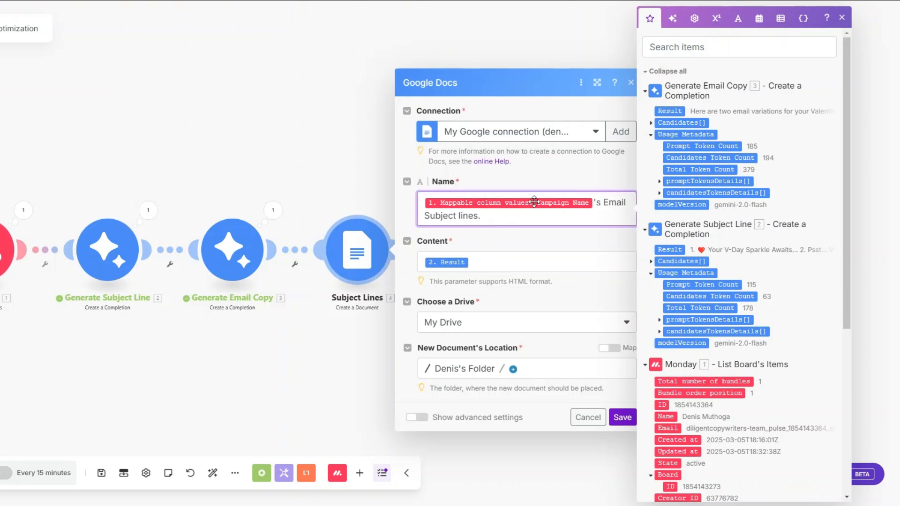
pyautogui.scroll(-5, 691, 245)
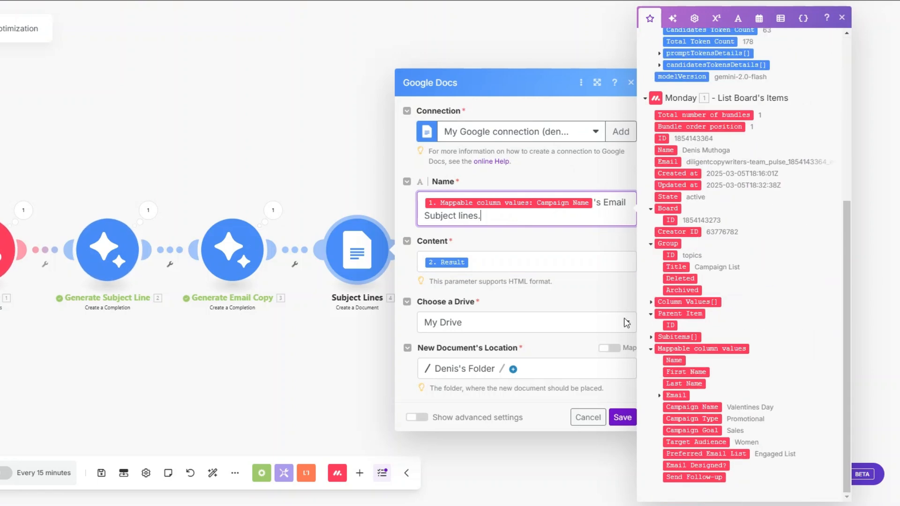
pyautogui.click(489, 260)
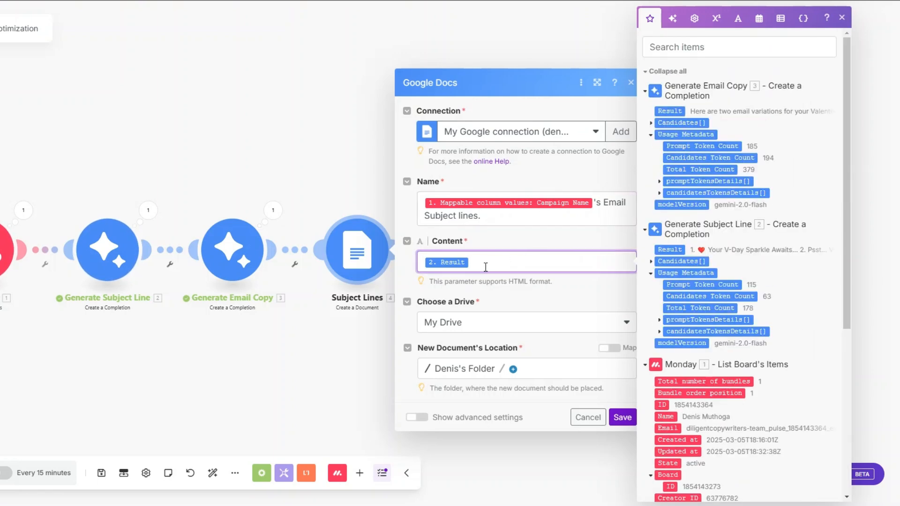
pyautogui.click(622, 417)
# Step: Fix 'Copt' in the Email Copy document name, map 3. Result as Content, and save
pyautogui.click(490, 263)
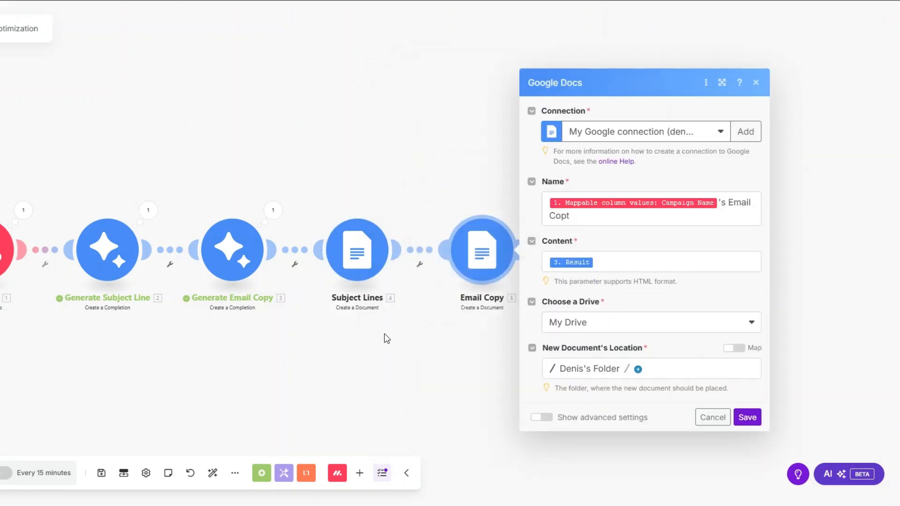
pyautogui.scroll(-2, 375, 340)
pyautogui.moveTo(364, 342); pyautogui.dragTo(227, 318)
pyautogui.click(441, 265)
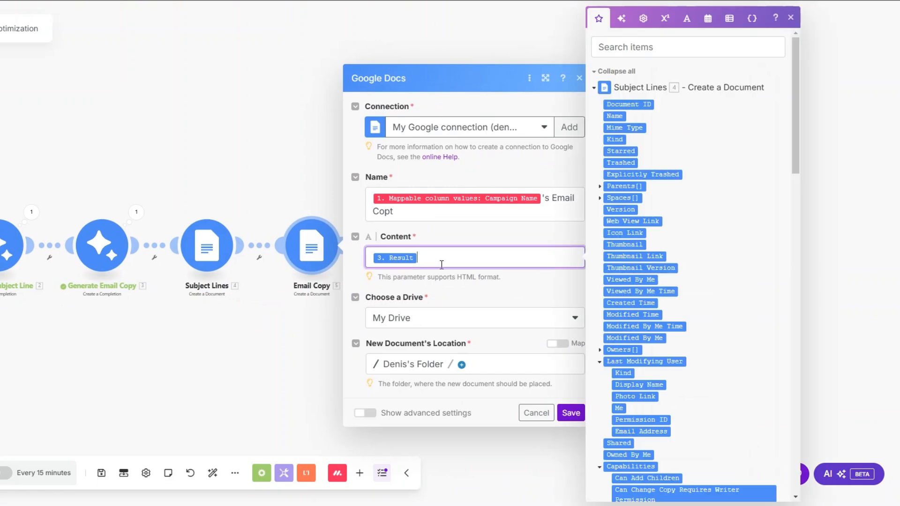
pyautogui.moveTo(466, 202)
pyautogui.click(396, 216)
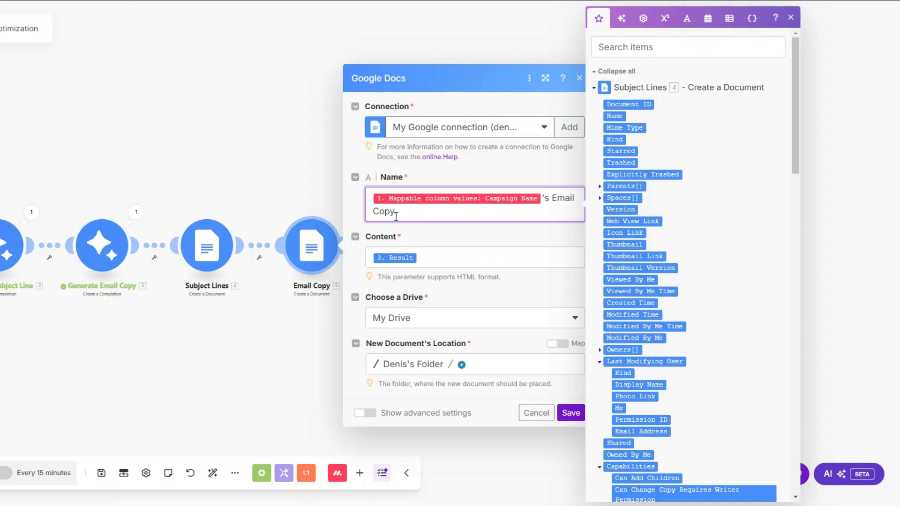
pyautogui.click(446, 260)
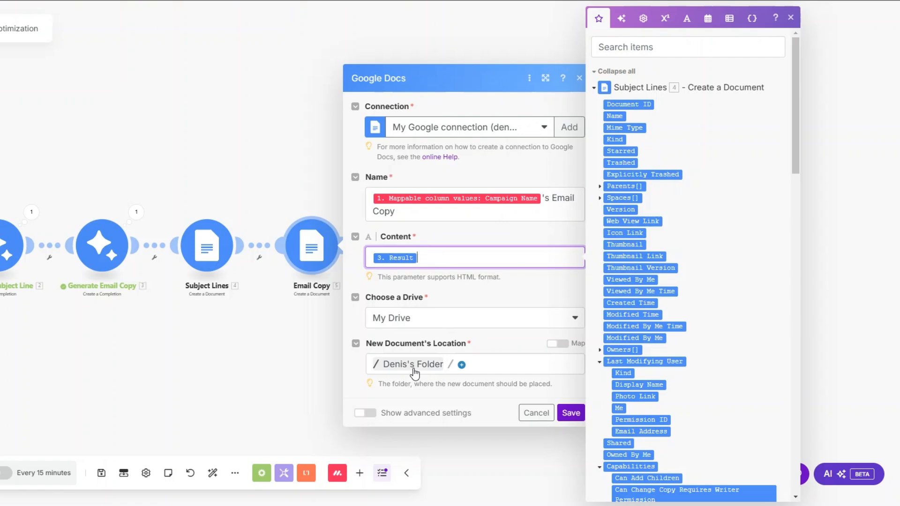
pyautogui.click(566, 414)
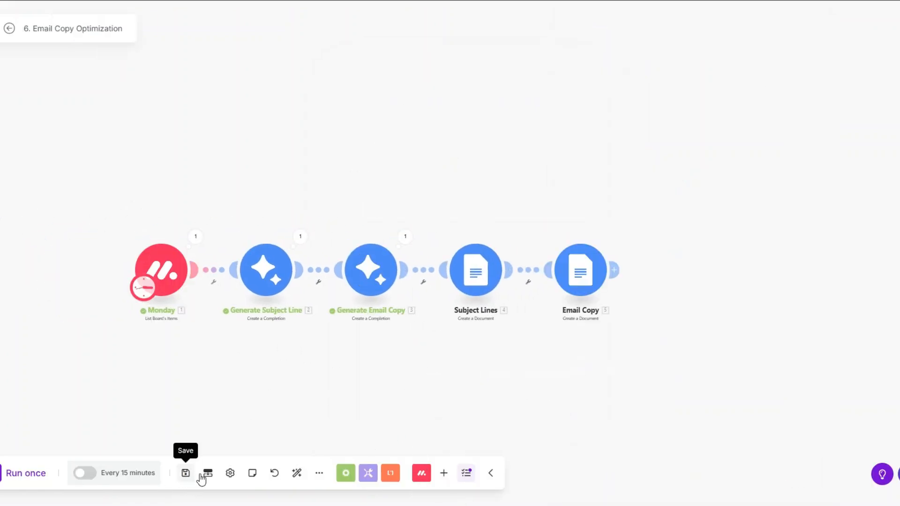
# Step: Auto-align the modules, run the scenario once, and view the Subject Lines module's output
pyautogui.click(296, 474)
pyautogui.click(16, 475)
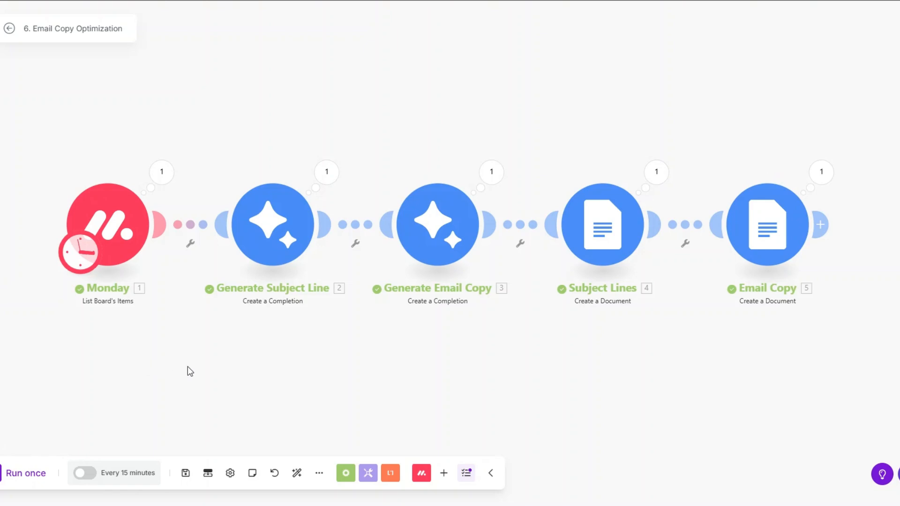
pyautogui.click(635, 170)
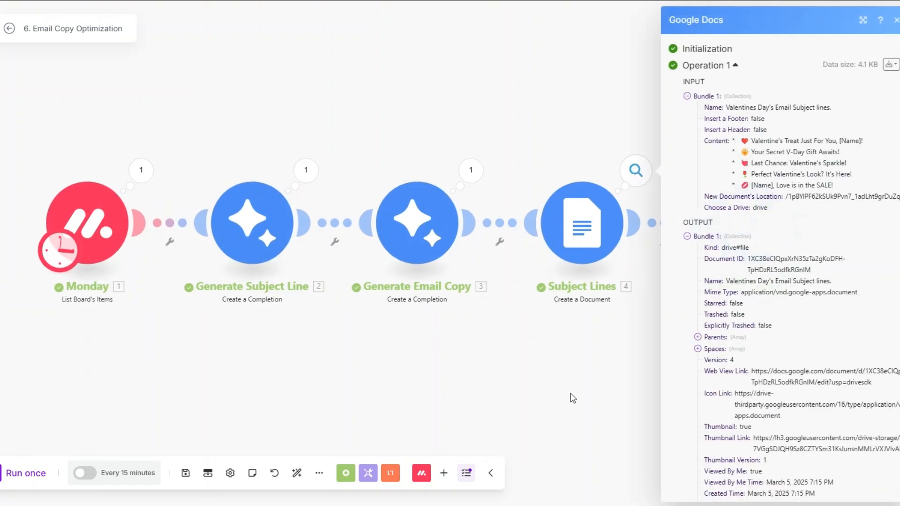
pyautogui.click(572, 395)
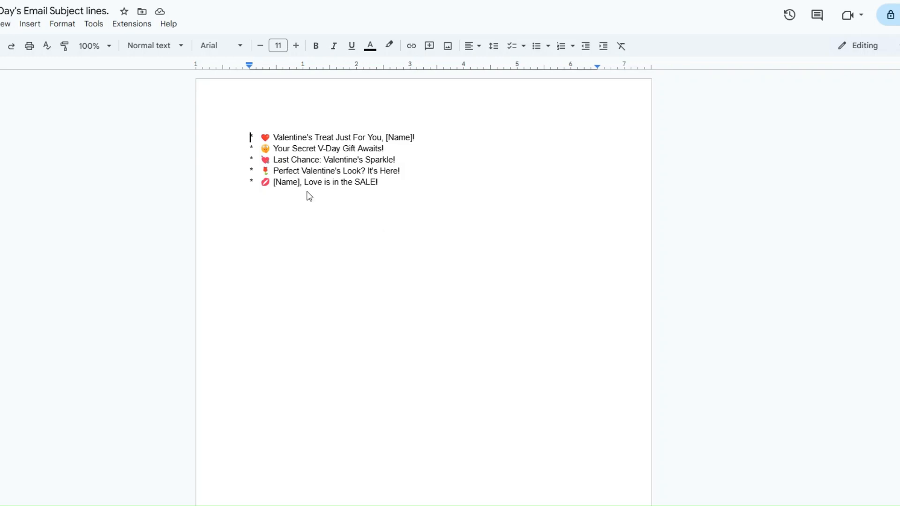
pyautogui.moveTo(251, 123); pyautogui.dragTo(408, 205)
pyautogui.click(406, 201)
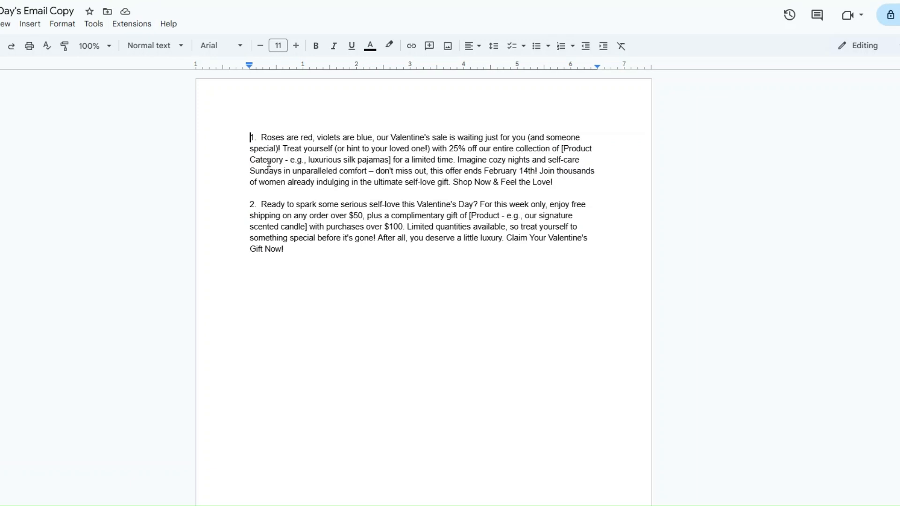
pyautogui.moveTo(251, 137); pyautogui.dragTo(348, 258)
pyautogui.click(344, 240)
pyautogui.click(320, 193)
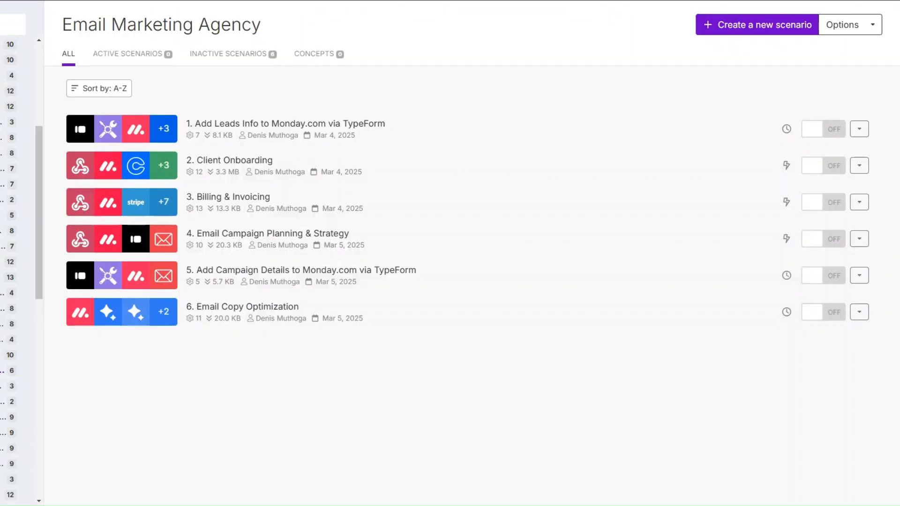
# Step: Create a new scenario and select 'Industry Trends' in its title for editing
pyautogui.click(753, 36)
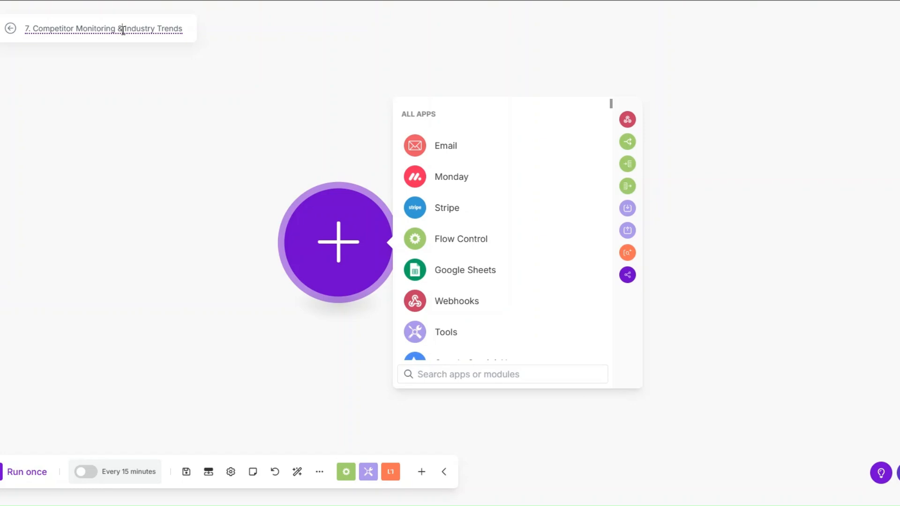
pyautogui.moveTo(123, 30); pyautogui.dragTo(185, 29)
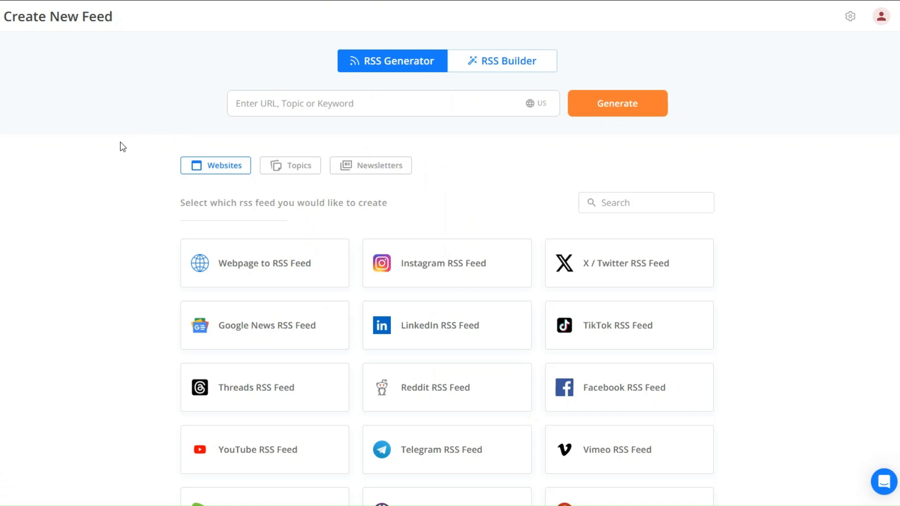
# Step: Generate an RSS.app keyword feed for 'email marketing trend' and scroll through its previewed articles
pyautogui.click(301, 100)
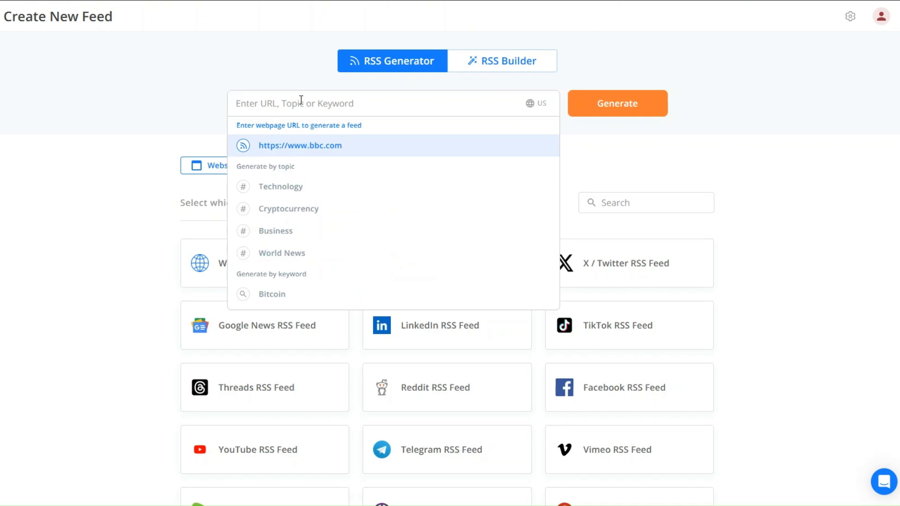
pyautogui.write('ema')
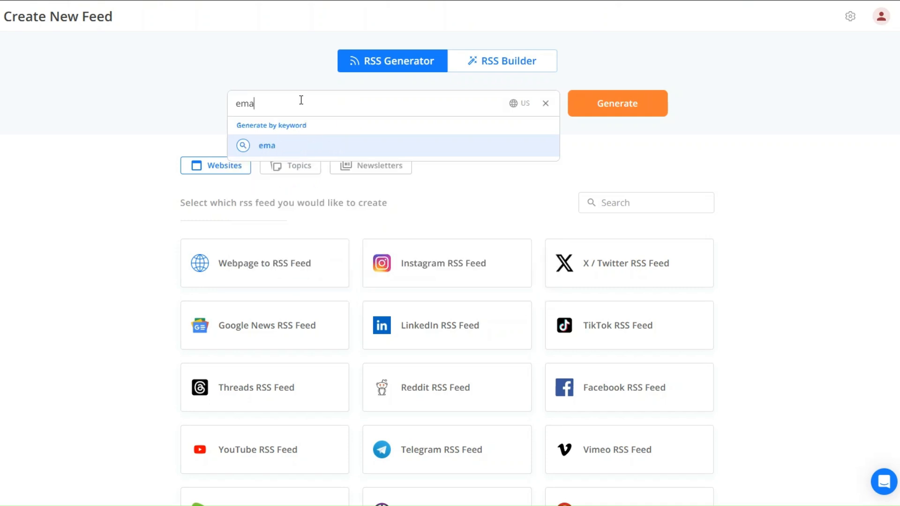
pyautogui.write('il marketing trends')
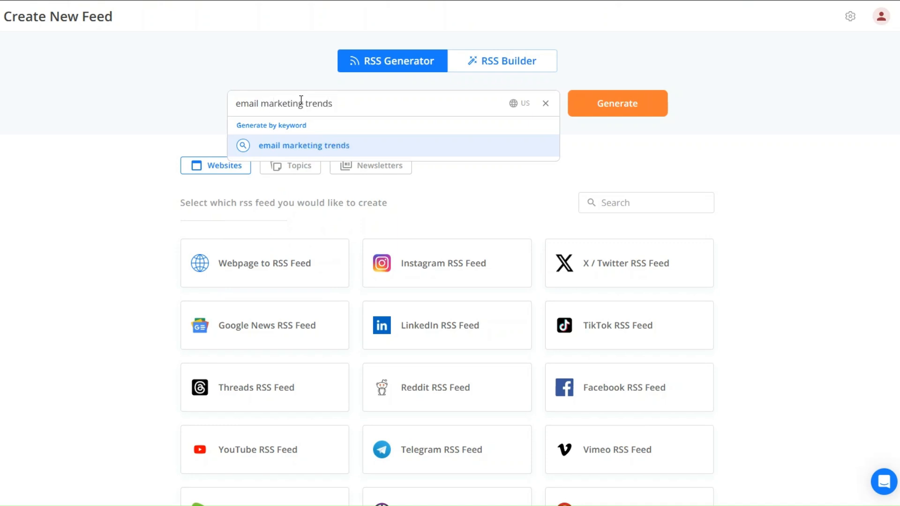
pyautogui.click(327, 147)
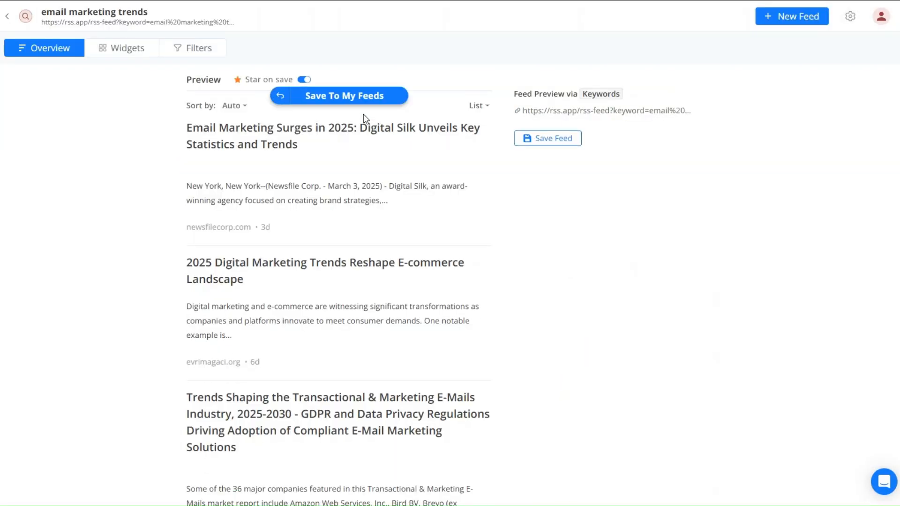
pyautogui.scroll(-5, 375, 173)
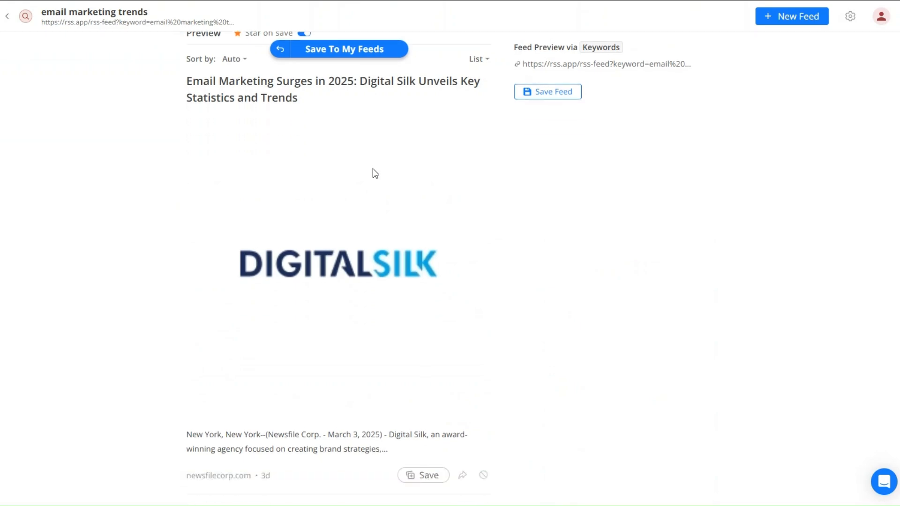
pyautogui.scroll(4, 375, 174)
pyautogui.scroll(-20, 375, 174)
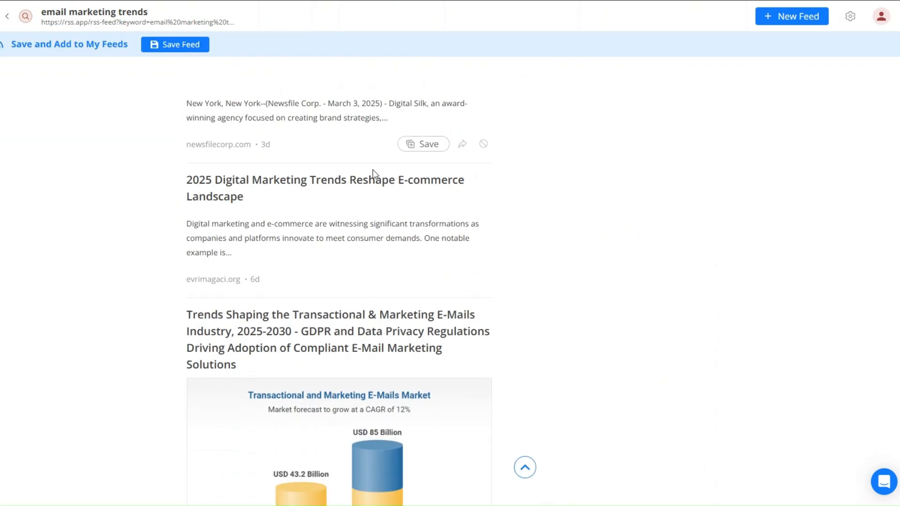
pyautogui.scroll(-12, 373, 171)
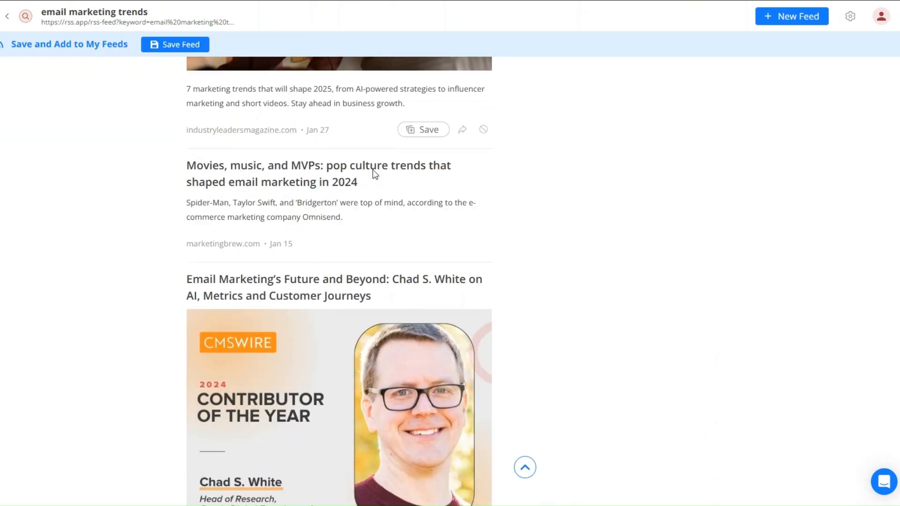
pyautogui.scroll(-15, 373, 170)
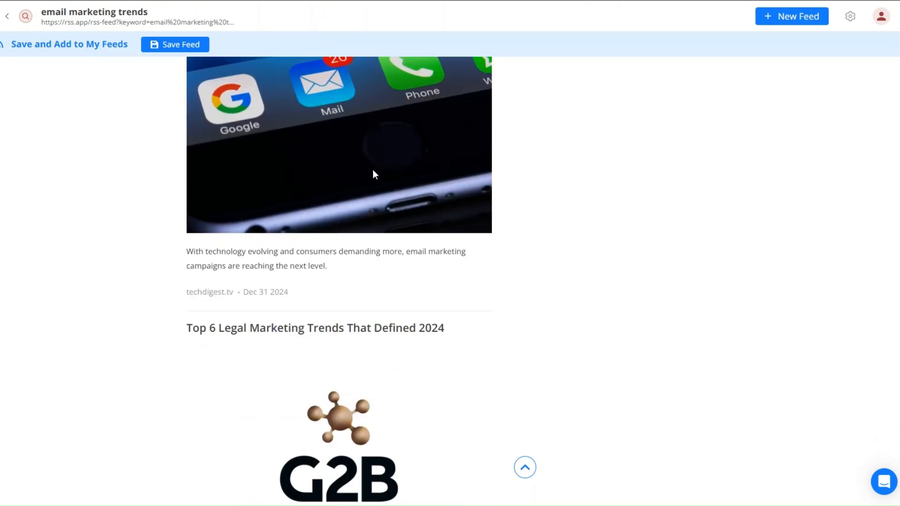
pyautogui.scroll(15, 373, 175)
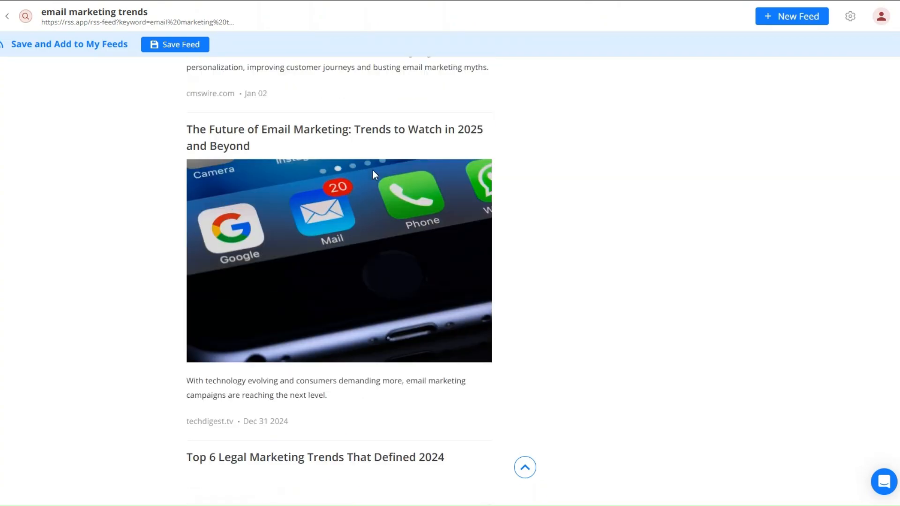
pyautogui.scroll(15, 373, 170)
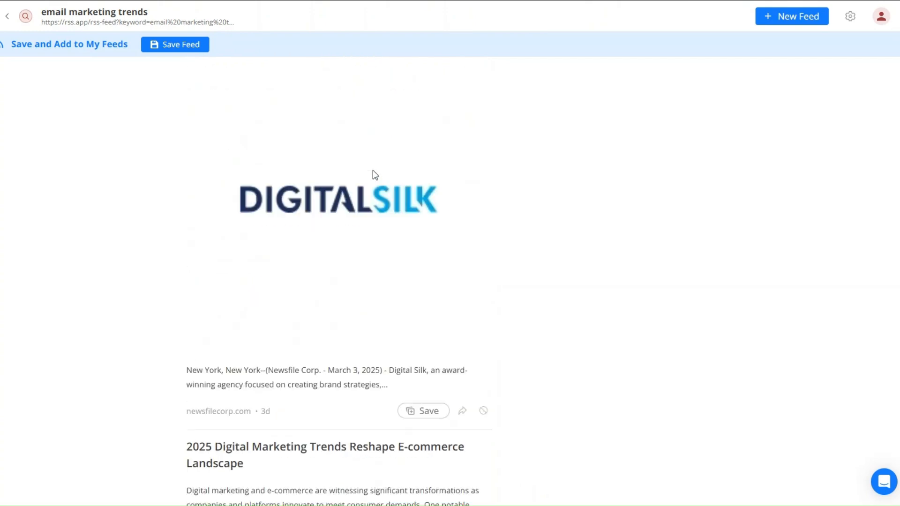
pyautogui.scroll(-8, 372, 169)
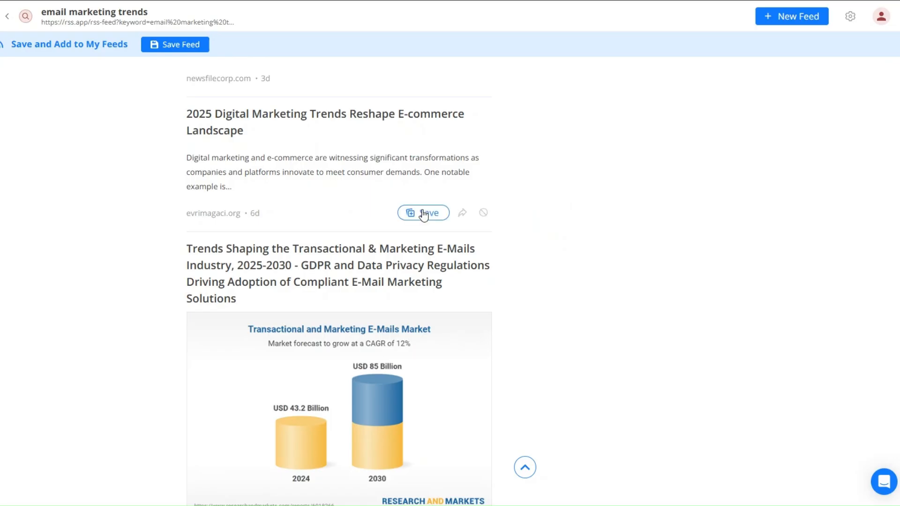
pyautogui.scroll(10, 424, 214)
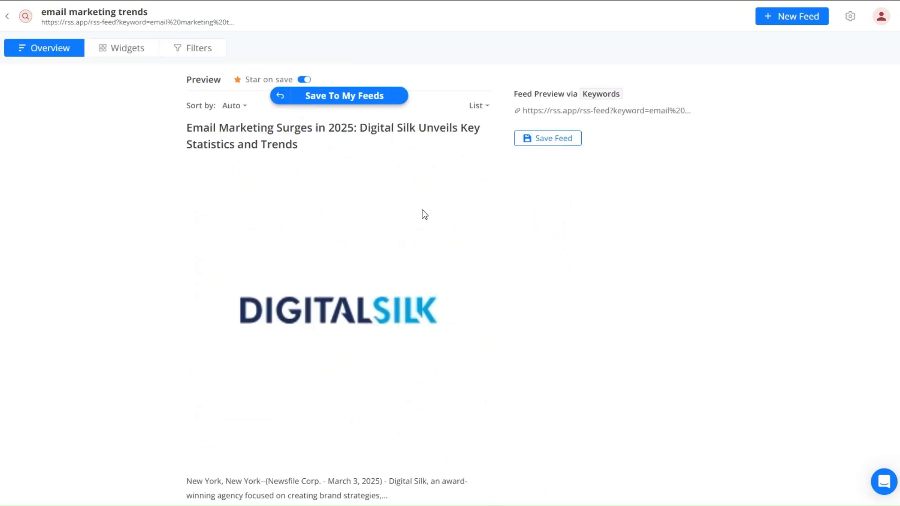
# Step: Save the email marketing trends feed to My Feeds and copy its XML feed URL
pyautogui.click(329, 94)
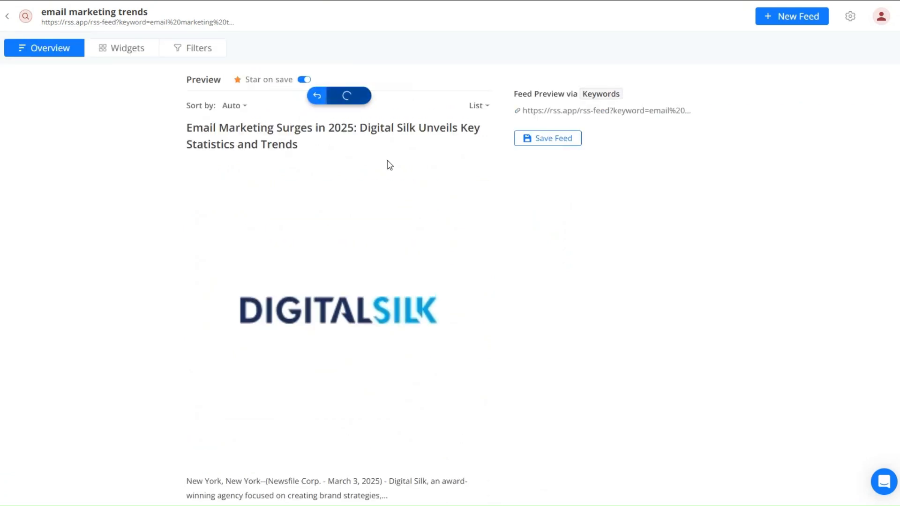
pyautogui.click(464, 100)
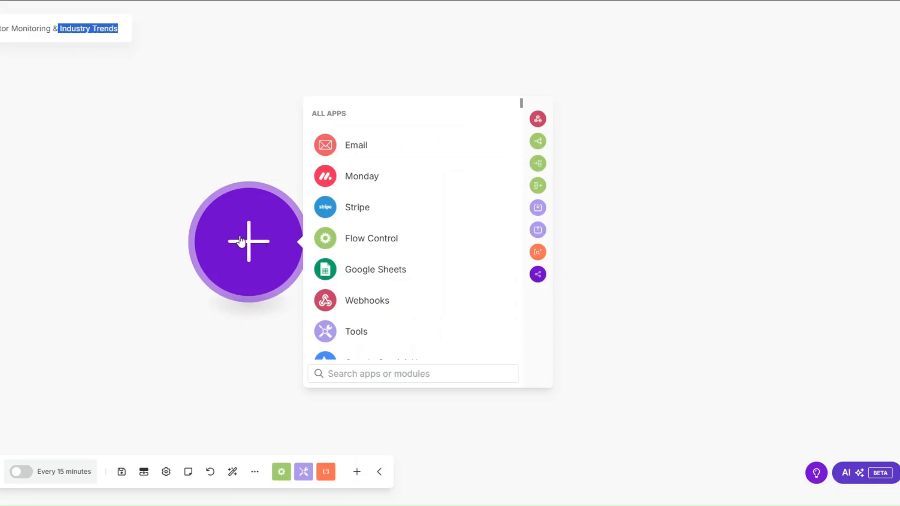
# Step: Add an RSS Watch RSS feed items trigger with the copied feed URL, processing all items
pyautogui.click(181, 137)
pyautogui.click(238, 212)
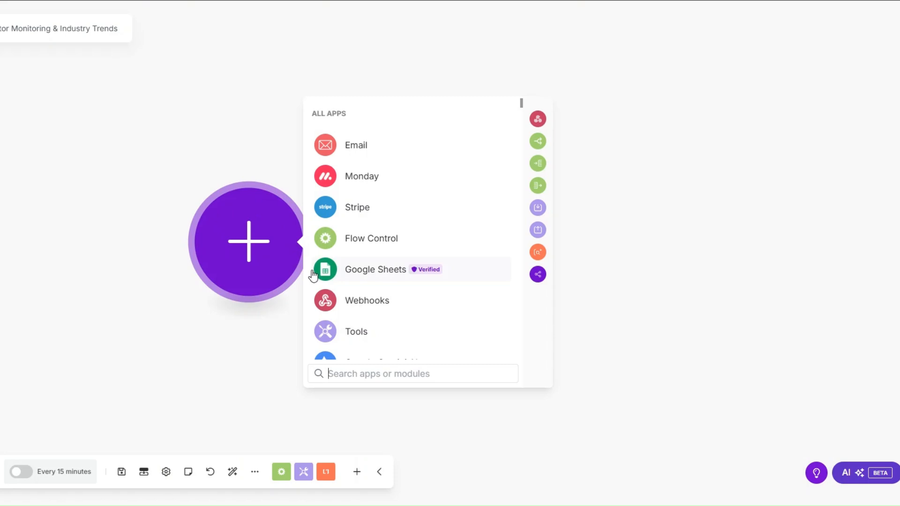
pyautogui.write('rss')
pyautogui.click(364, 120)
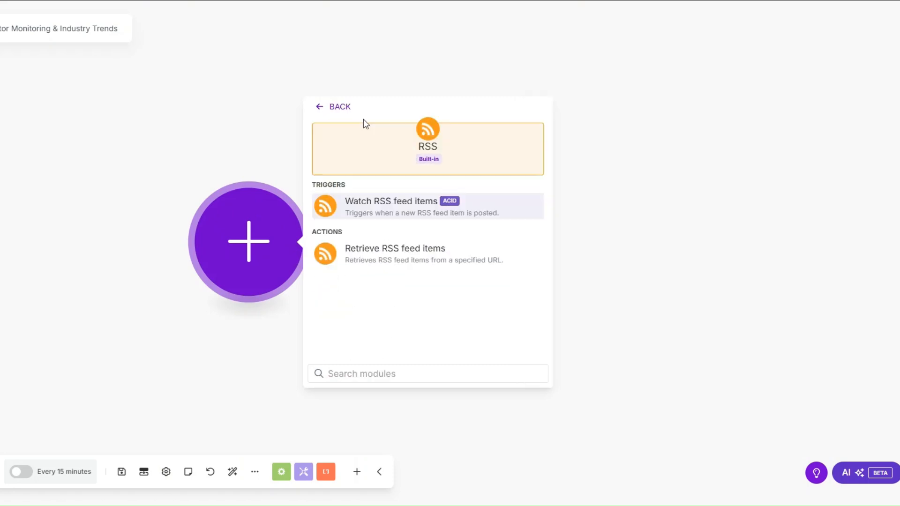
pyautogui.click(385, 203)
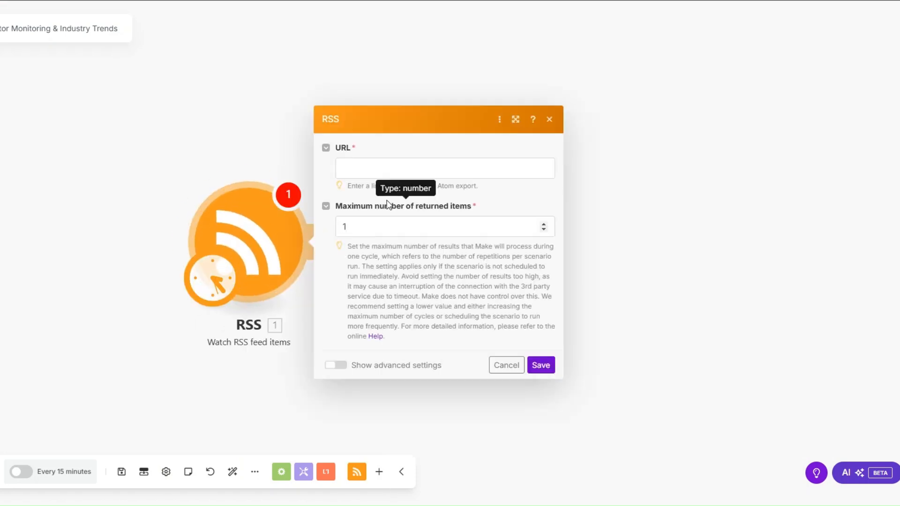
pyautogui.click(377, 173)
pyautogui.hotkey('ctrl', 'v')
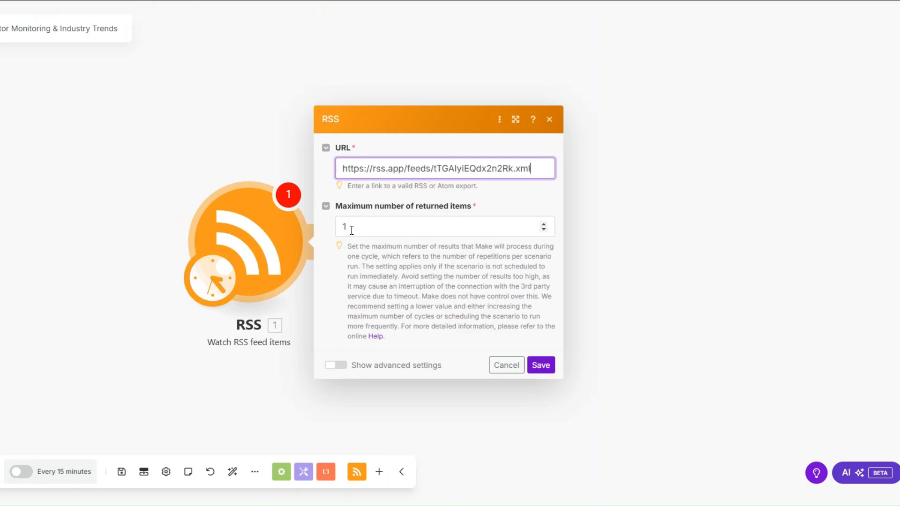
pyautogui.click(541, 365)
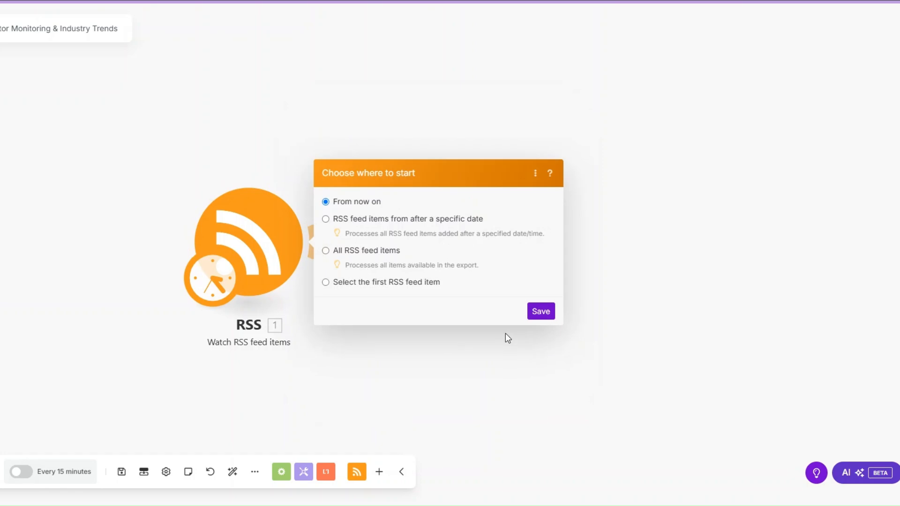
pyautogui.click(358, 252)
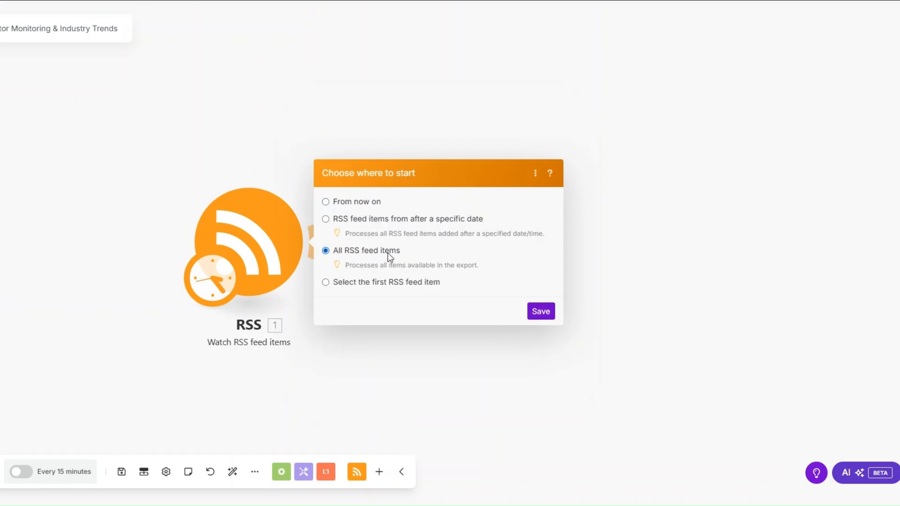
pyautogui.click(538, 312)
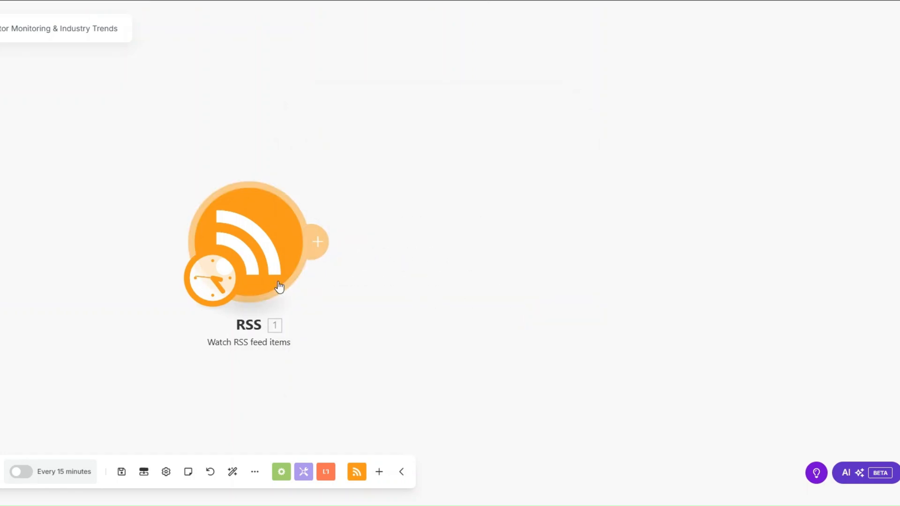
# Step: Review the returned feed item's URL, description and Summary in the RSS output, then close it
pyautogui.moveTo(412, 230); pyautogui.dragTo(118, 234)
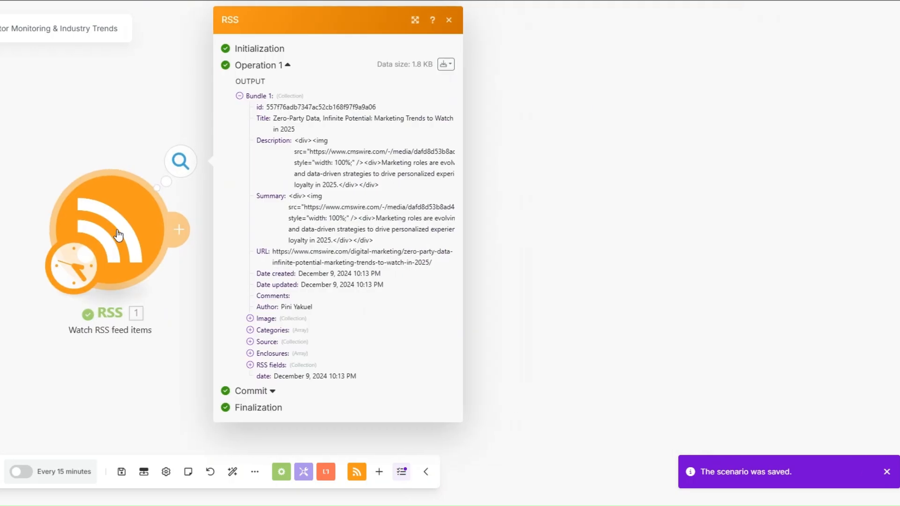
pyautogui.moveTo(274, 253); pyautogui.dragTo(436, 265)
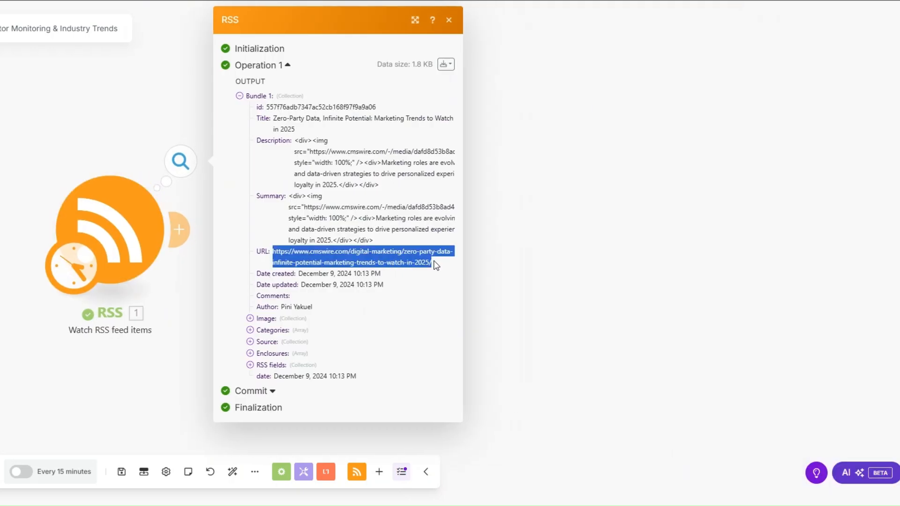
pyautogui.moveTo(272, 118); pyautogui.dragTo(284, 152)
pyautogui.moveTo(257, 196); pyautogui.dragTo(313, 206)
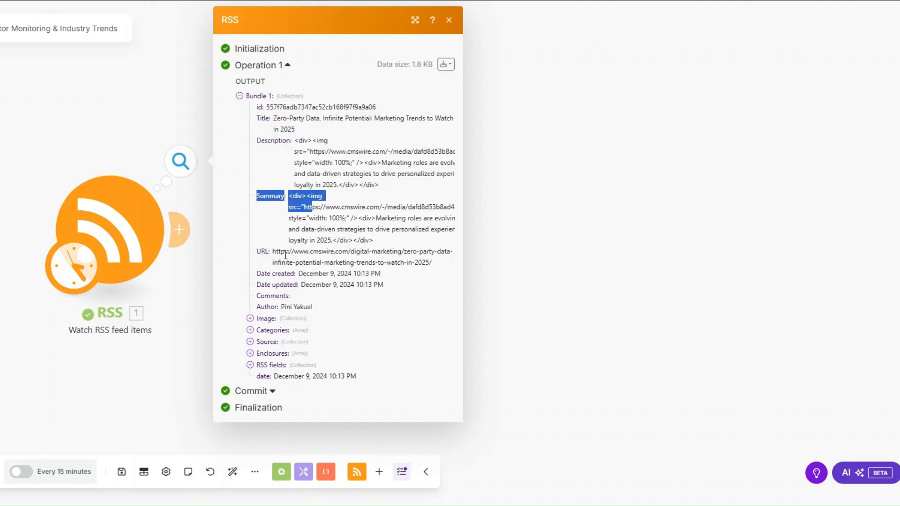
pyautogui.moveTo(273, 252); pyautogui.dragTo(438, 263)
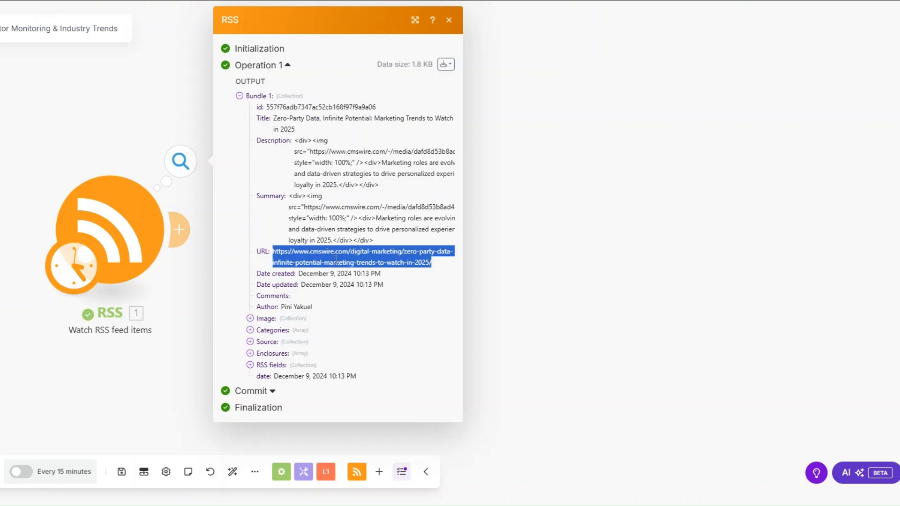
pyautogui.click(514, 282)
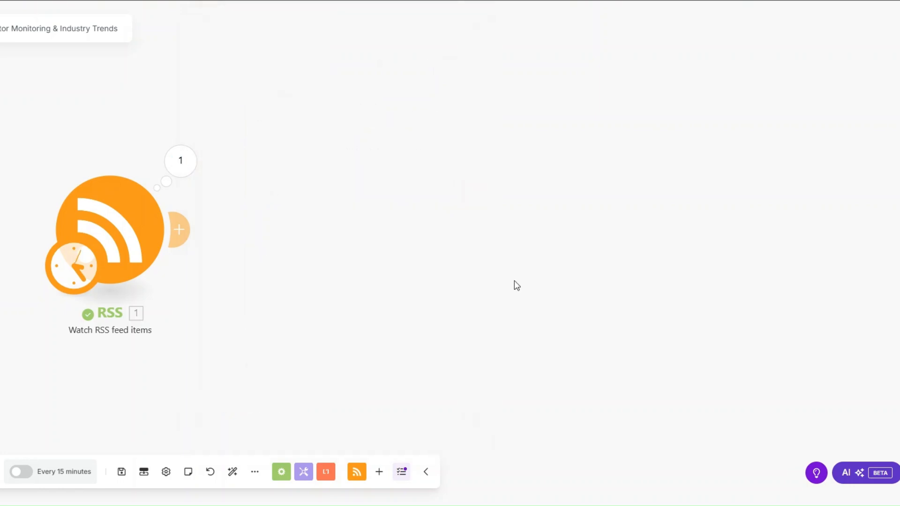
# Step: Add a Google Gemini AI Create a Completion module named Industry Trends Summary, using Gemini 2.0 Flash
pyautogui.click(179, 229)
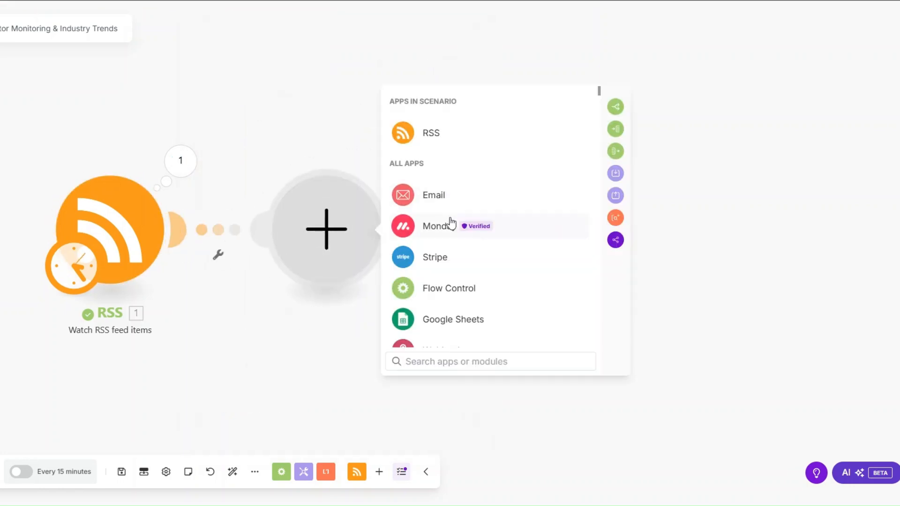
pyautogui.write('gemi')
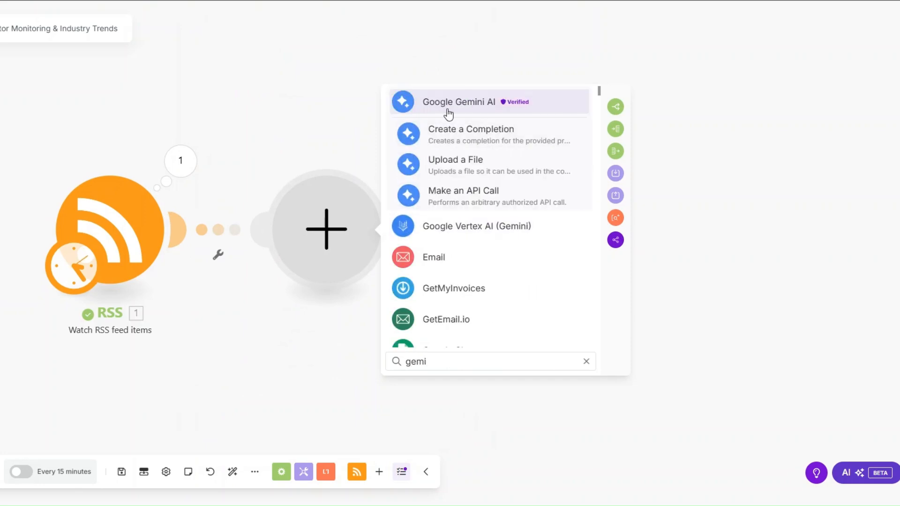
pyautogui.click(447, 110)
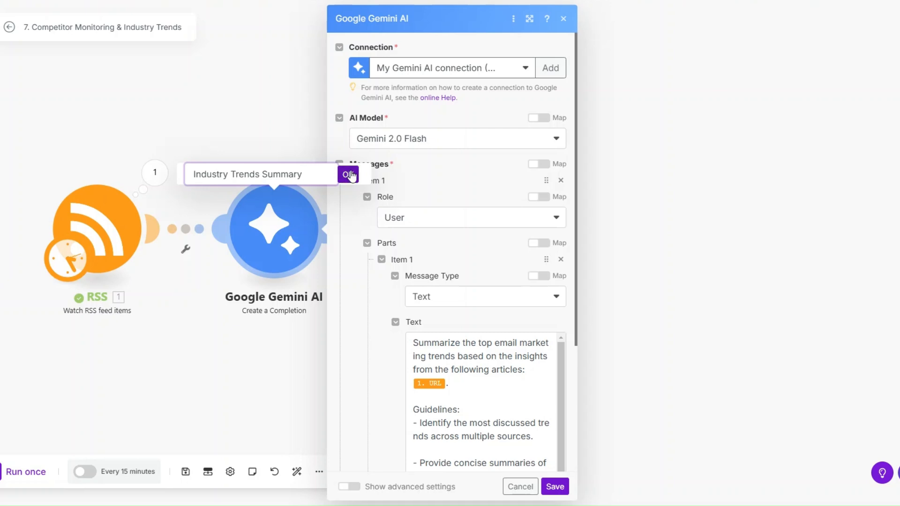
pyautogui.click(348, 174)
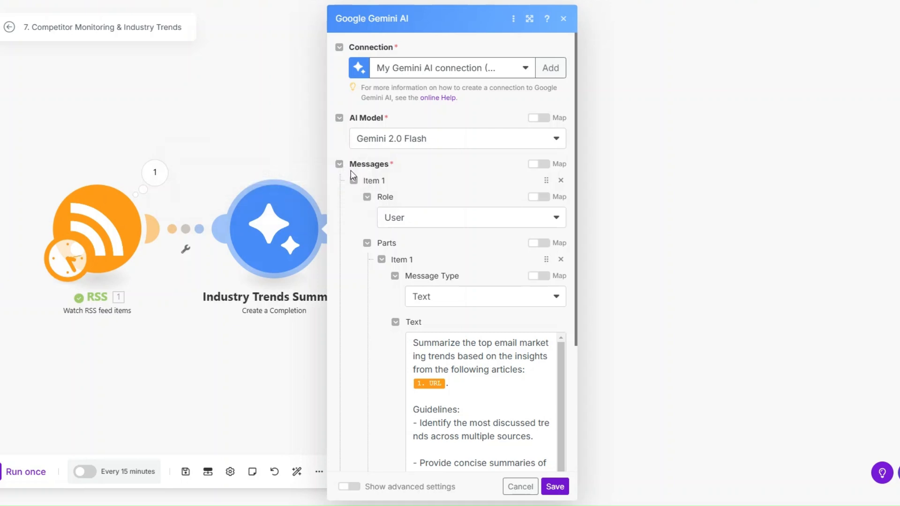
pyautogui.click(417, 140)
pyautogui.click(412, 143)
pyautogui.scroll(-3, 412, 145)
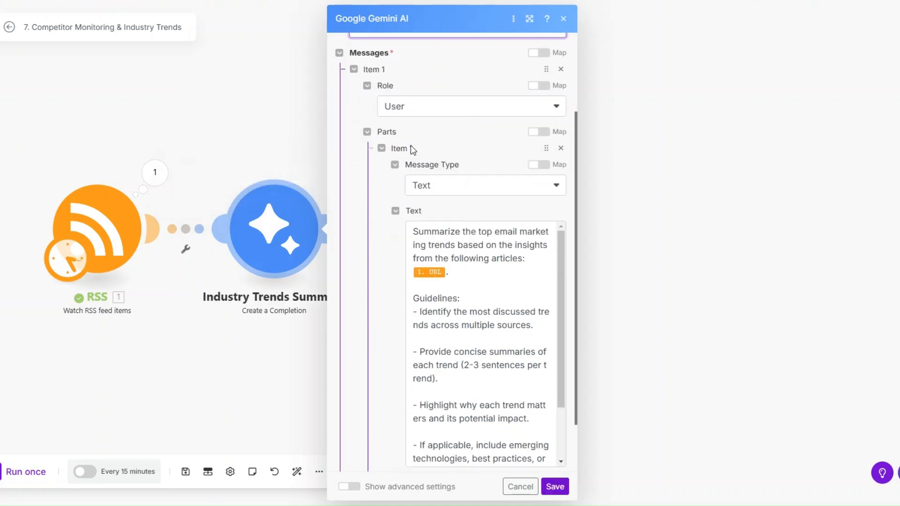
pyautogui.click(440, 188)
pyautogui.click(441, 189)
pyautogui.scroll(-2, 438, 146)
# Step: Write the trend-summarising prompt with the RSS item's URL mapped in, and save the module
pyautogui.click(432, 180)
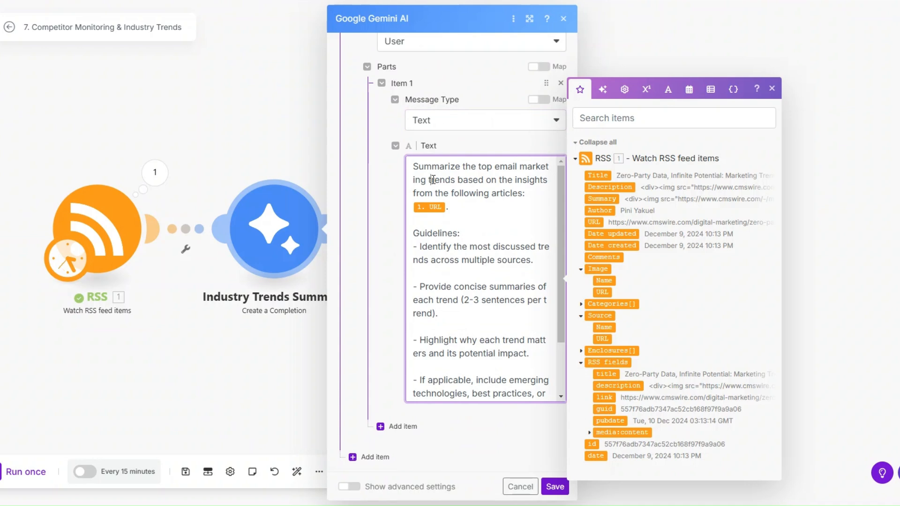
pyautogui.click(447, 206)
pyautogui.write('.')
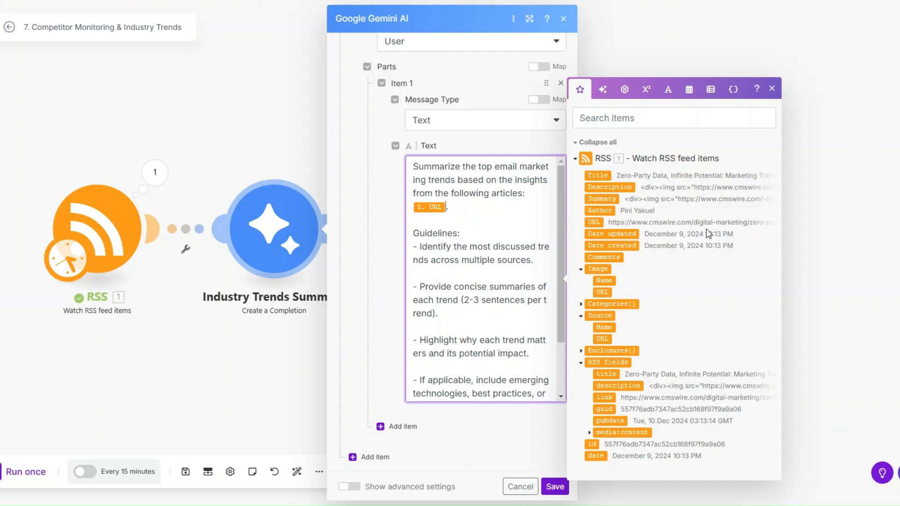
pyautogui.scroll(-2, 522, 200)
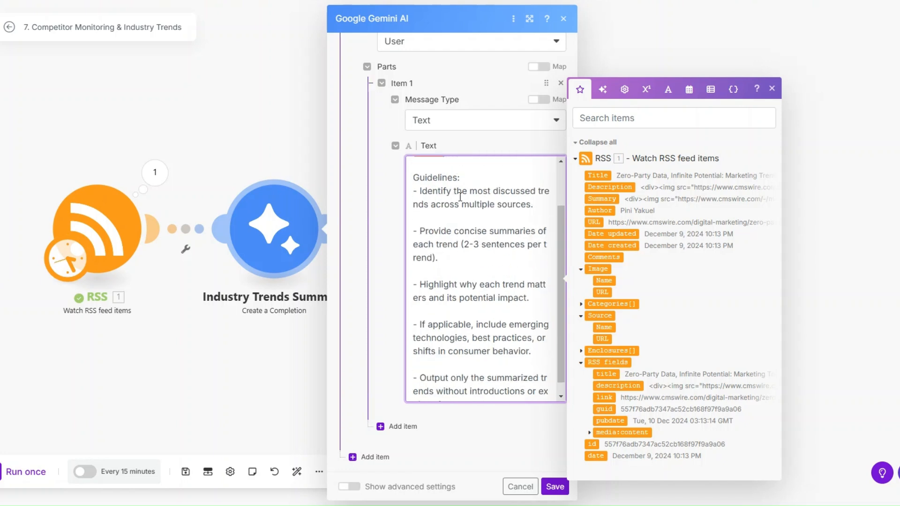
pyautogui.scroll(-1, 511, 211)
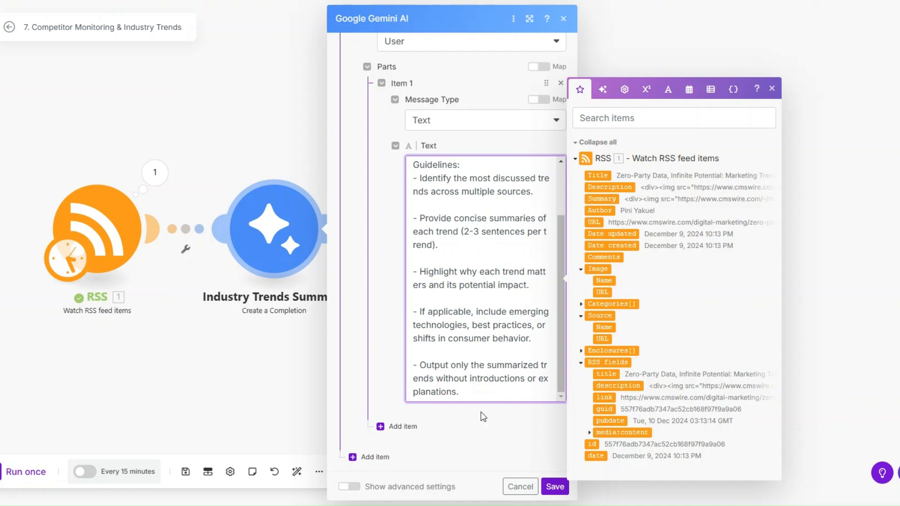
pyautogui.click(439, 471)
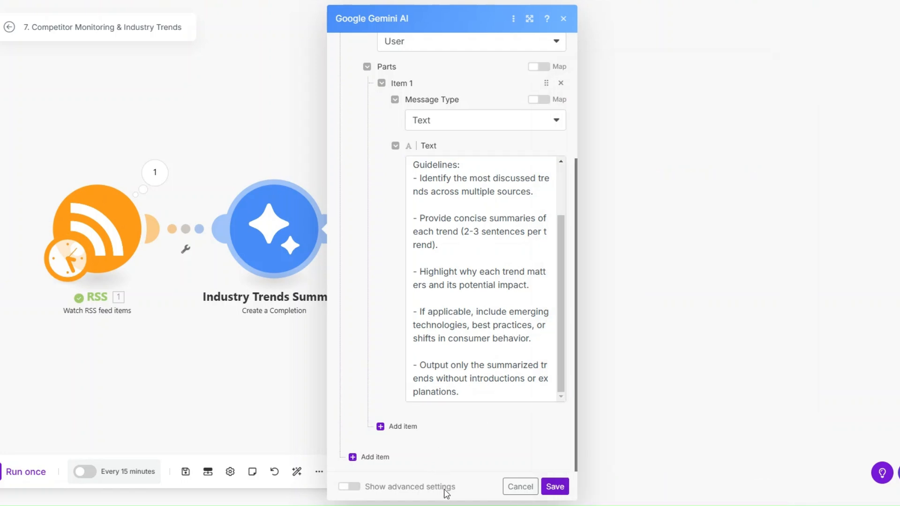
pyautogui.click(554, 486)
# Step: Run once and read Gemini's trends: personalization, AI integration, interactive email content, mobile optimization
pyautogui.click(21, 474)
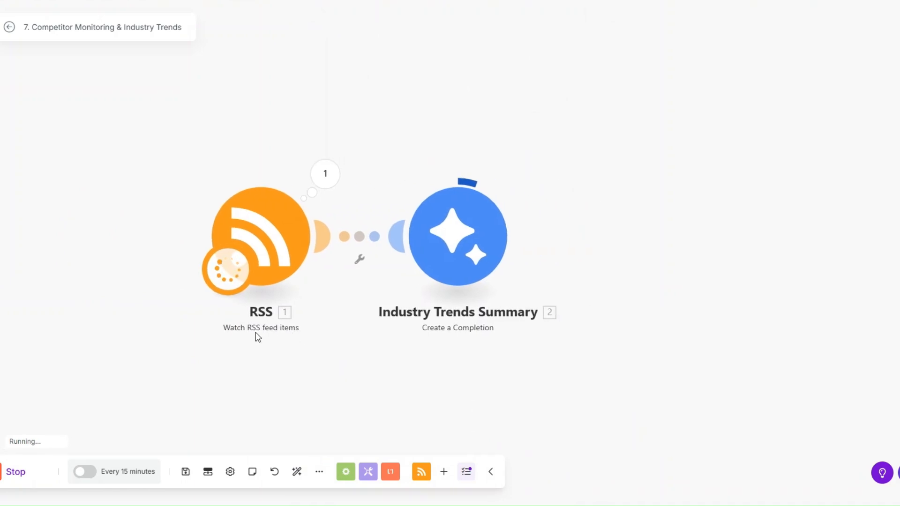
pyautogui.click(442, 168)
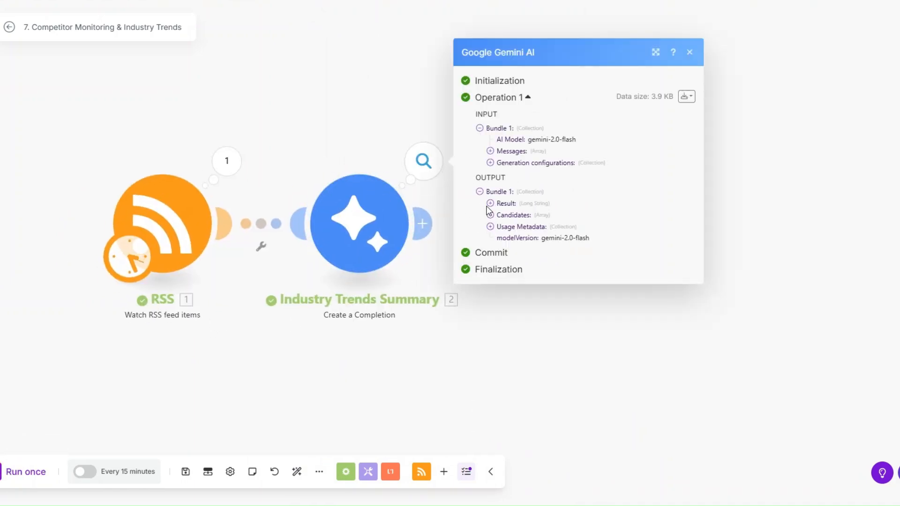
pyautogui.click(490, 203)
pyautogui.scroll(-2, 541, 222)
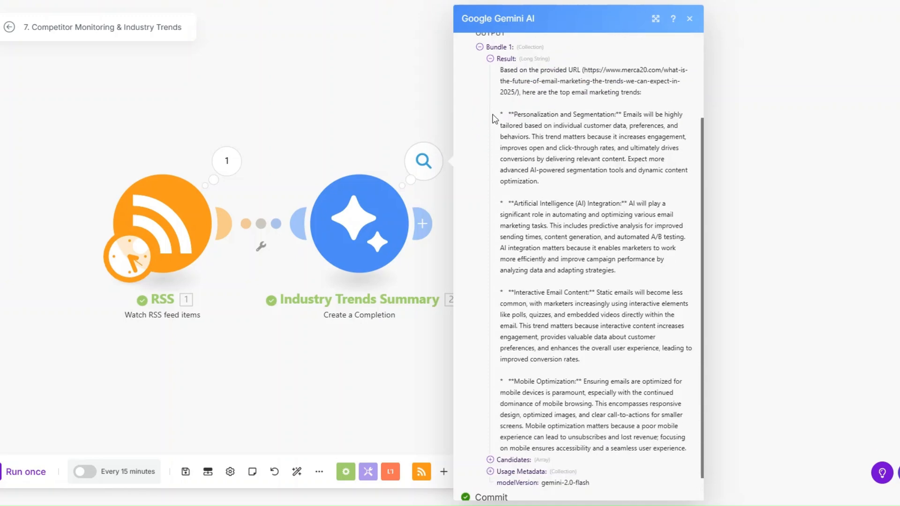
pyautogui.moveTo(495, 118); pyautogui.dragTo(696, 450)
pyautogui.click(614, 391)
pyautogui.moveTo(511, 115); pyautogui.dragTo(637, 176)
pyautogui.moveTo(511, 203); pyautogui.dragTo(636, 275)
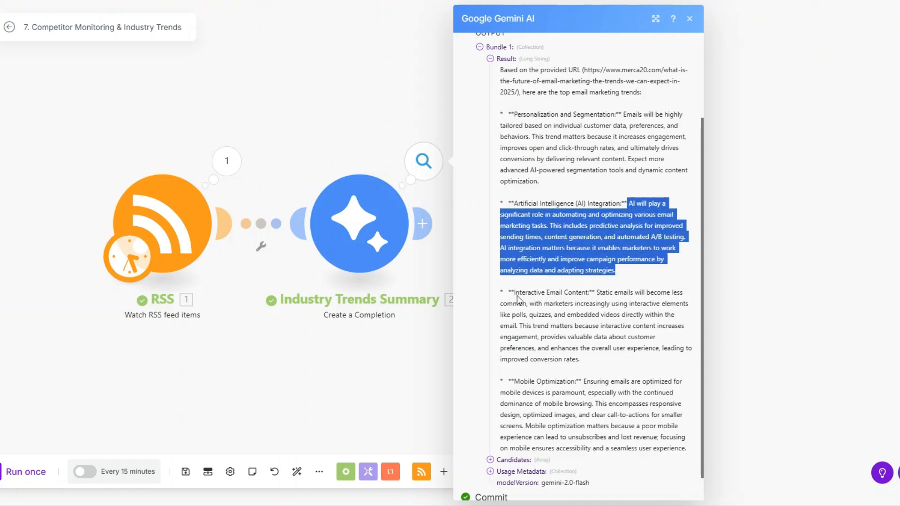
pyautogui.moveTo(517, 295); pyautogui.dragTo(612, 366)
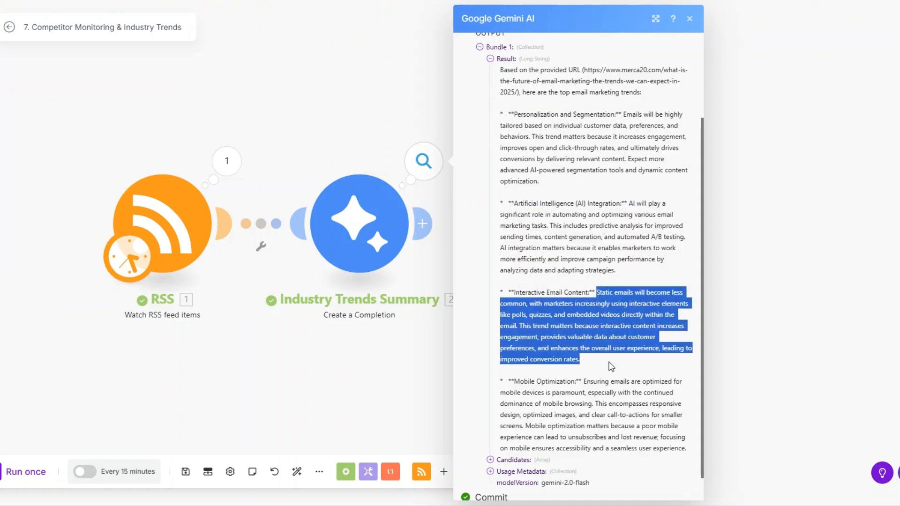
pyautogui.moveTo(515, 382); pyautogui.dragTo(683, 458)
pyautogui.click(426, 394)
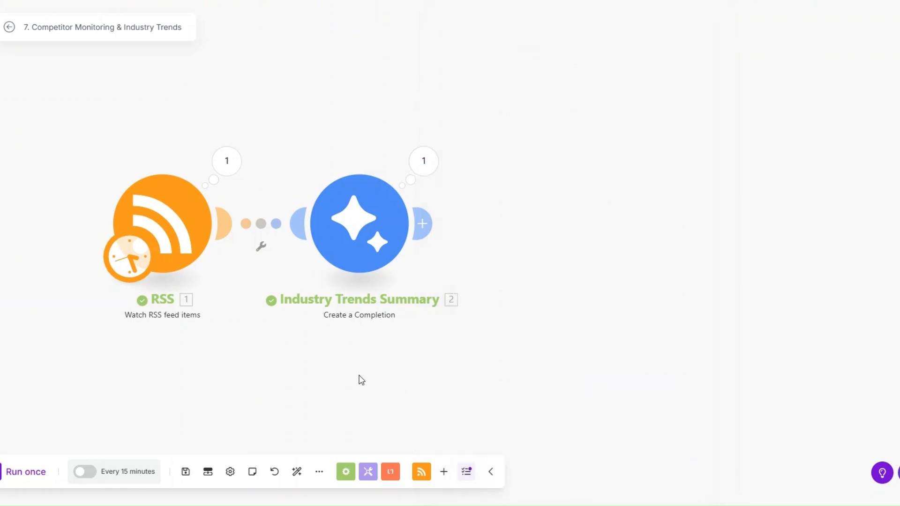
# Step: Add a Slack Create a Message module after Industry Trends Summary
pyautogui.click(529, 240)
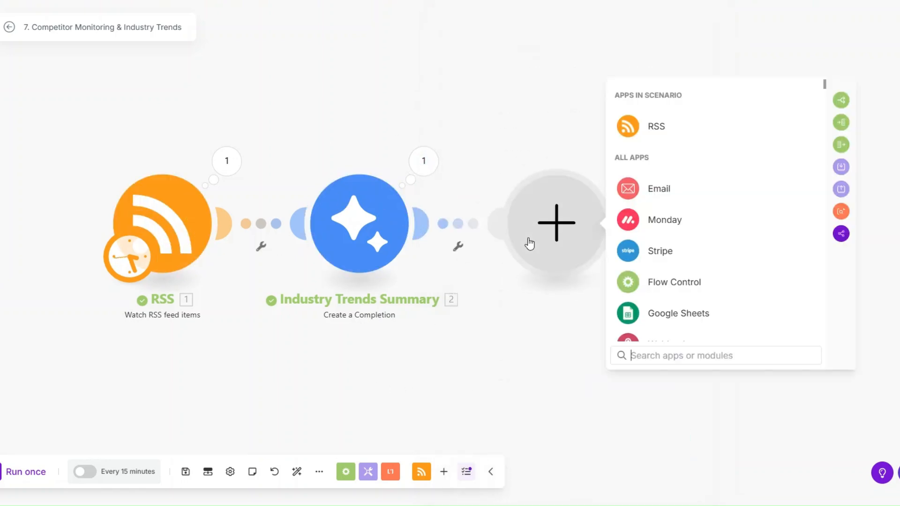
pyautogui.scroll(-3, 679, 212)
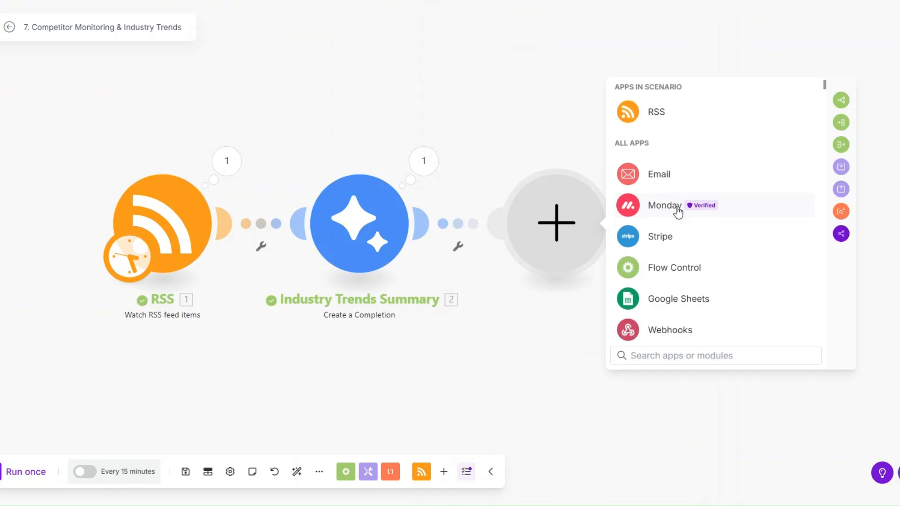
pyautogui.write('slack')
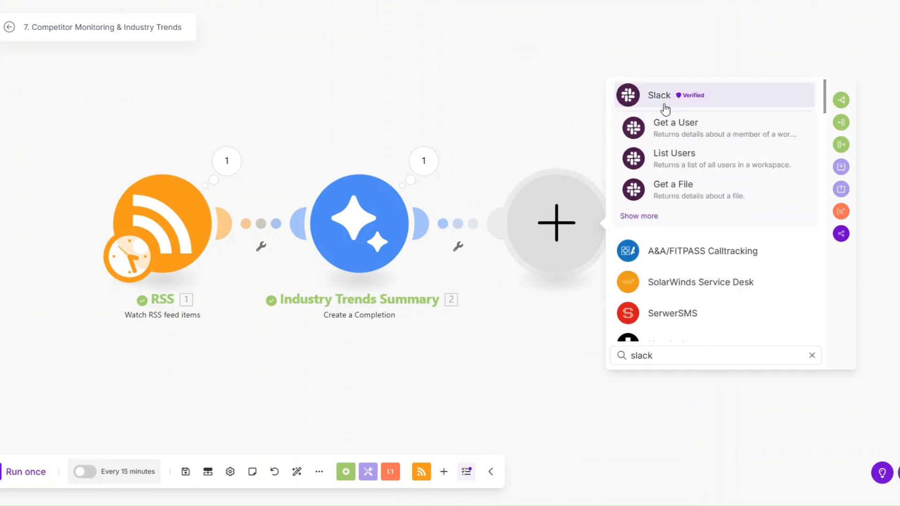
pyautogui.click(664, 104)
pyautogui.scroll(-3, 713, 248)
pyautogui.click(705, 223)
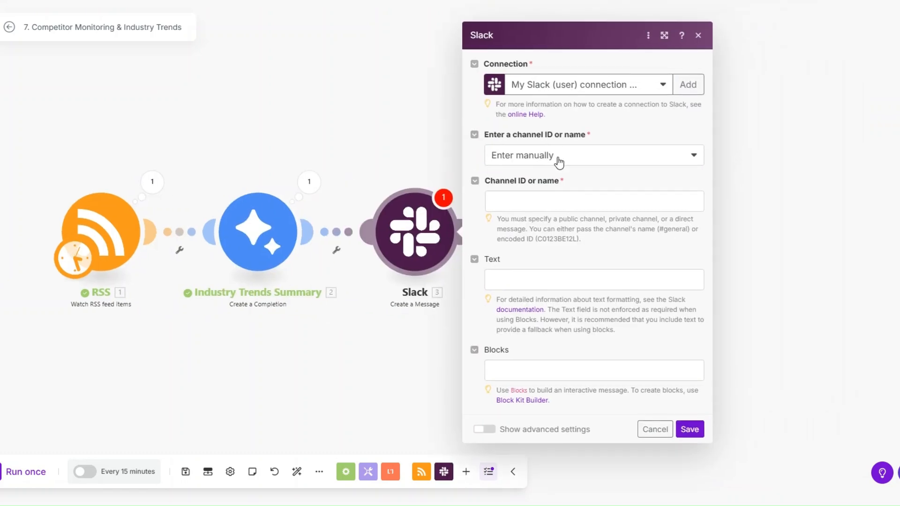
# Step: Post to the public channel luxe with Gemini's Result as the message text, and save
pyautogui.click(559, 157)
pyautogui.click(553, 190)
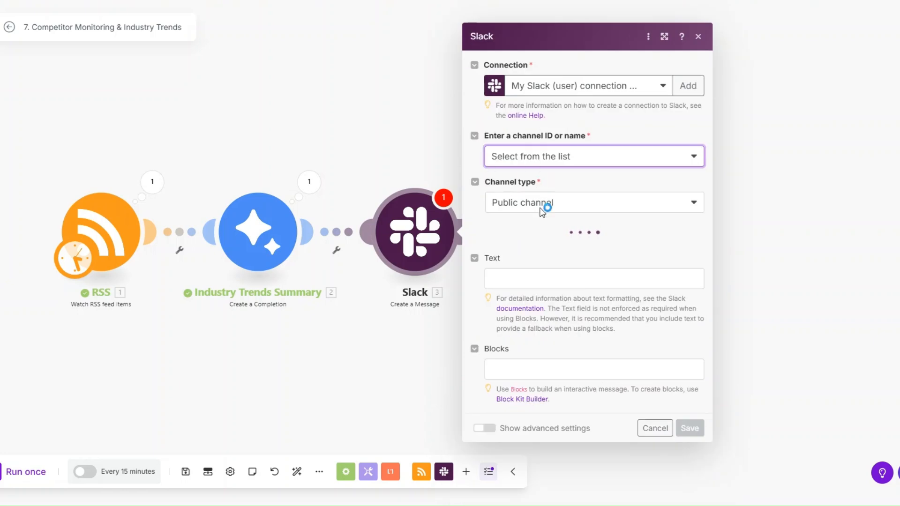
pyautogui.click(538, 240)
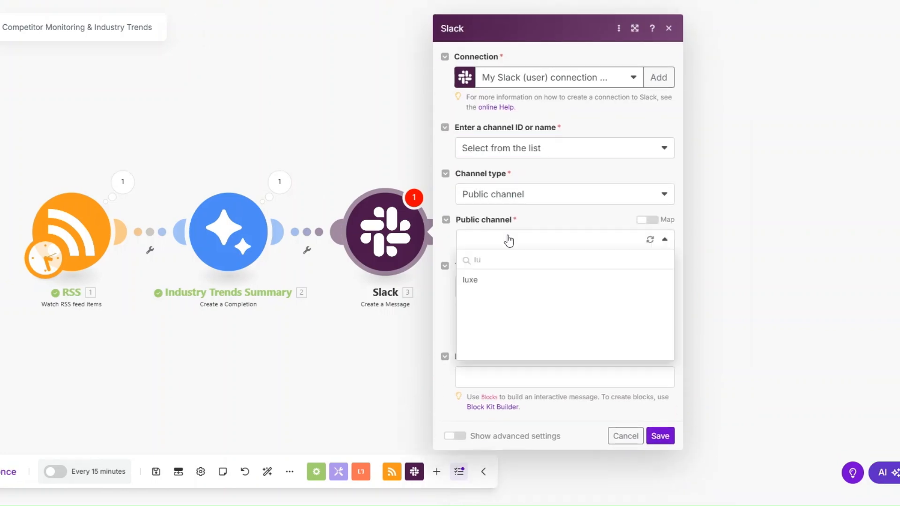
pyautogui.click(526, 282)
pyautogui.click(537, 288)
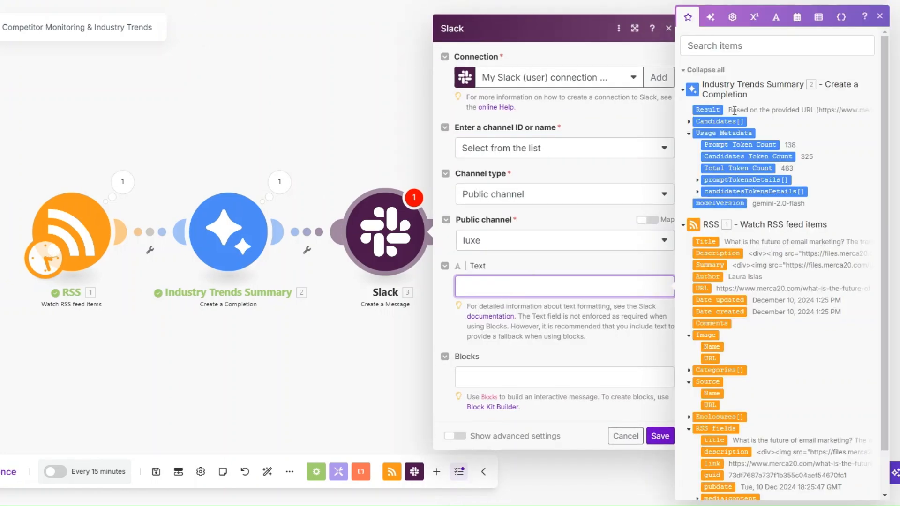
pyautogui.click(708, 109)
pyautogui.click(660, 436)
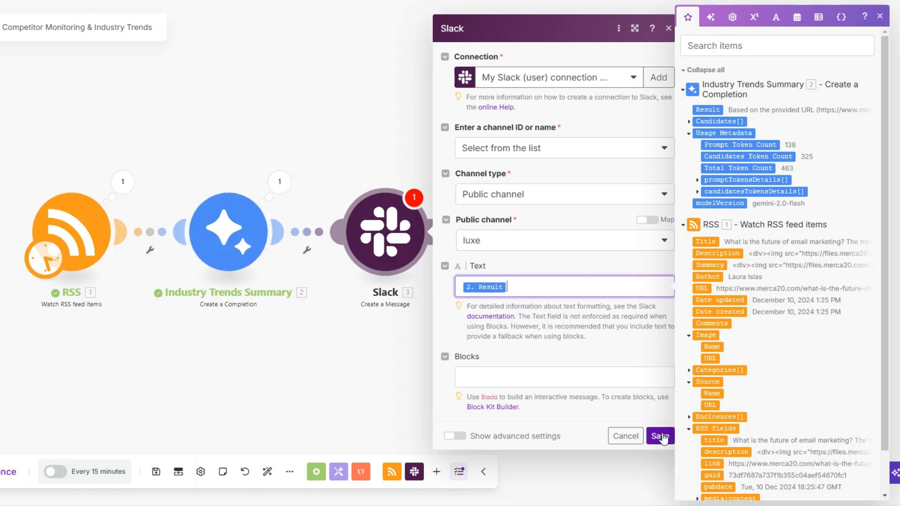
pyautogui.rightClick(371, 239)
pyautogui.moveTo(76, 235); pyautogui.dragTo(175, 239)
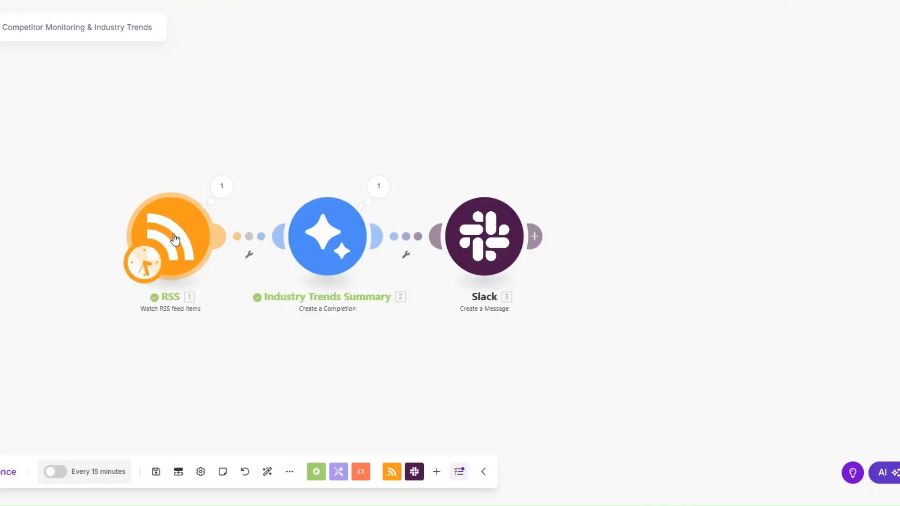
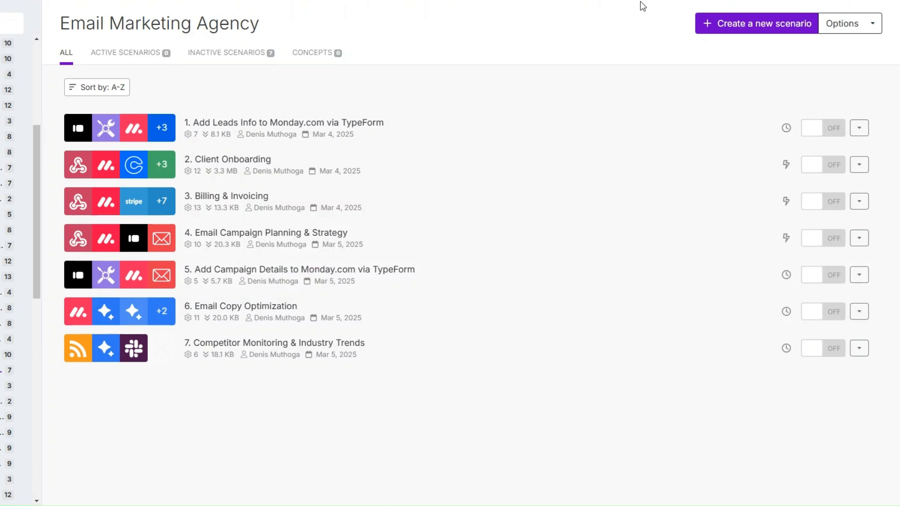
# Step: Start a new scenario with an RSS Watch RSS feed items trigger
pyautogui.click(709, 24)
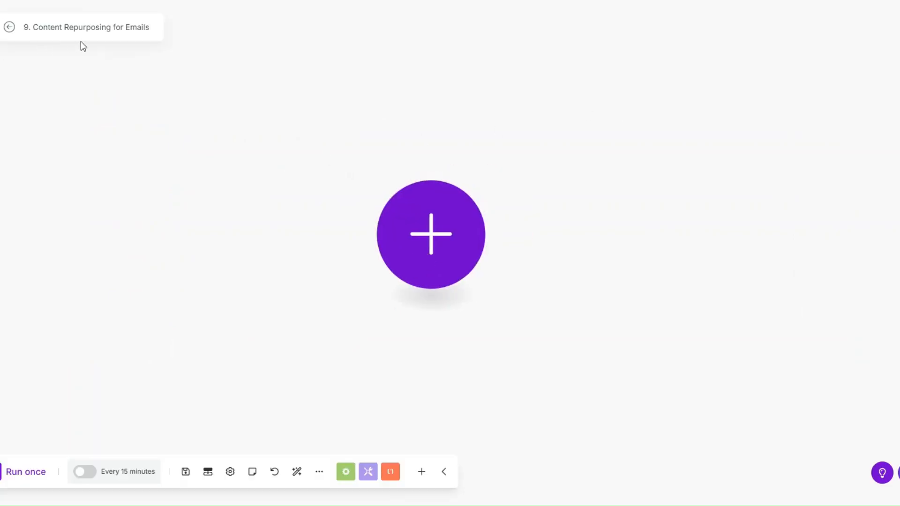
pyautogui.click(387, 247)
pyautogui.click(281, 263)
pyautogui.write('rss')
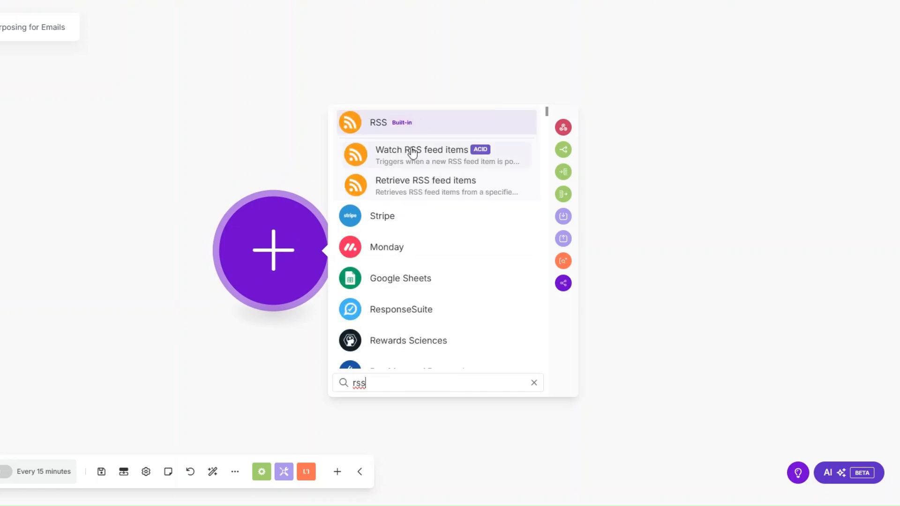
pyautogui.click(411, 151)
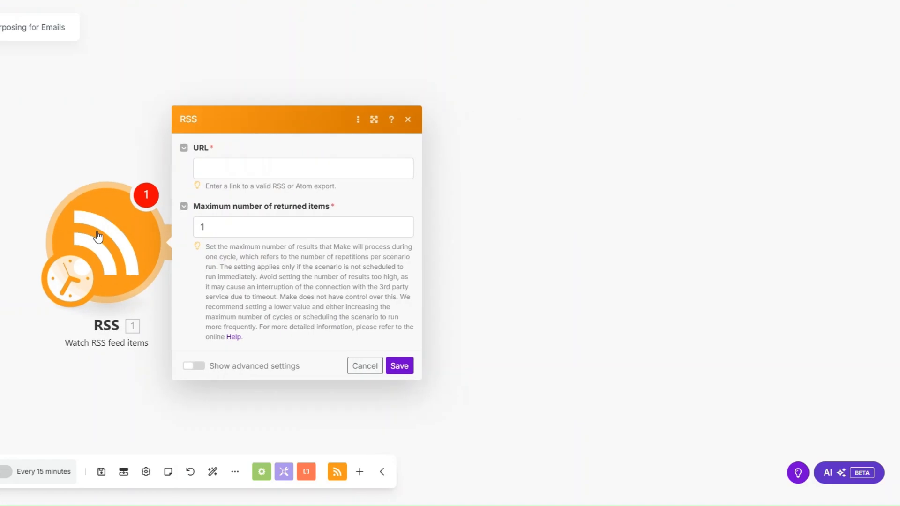
# Step: Paste the rss.app feed URL into the trigger, save, and start from all RSS feed items
pyautogui.hotkey('alt', 'Tab')
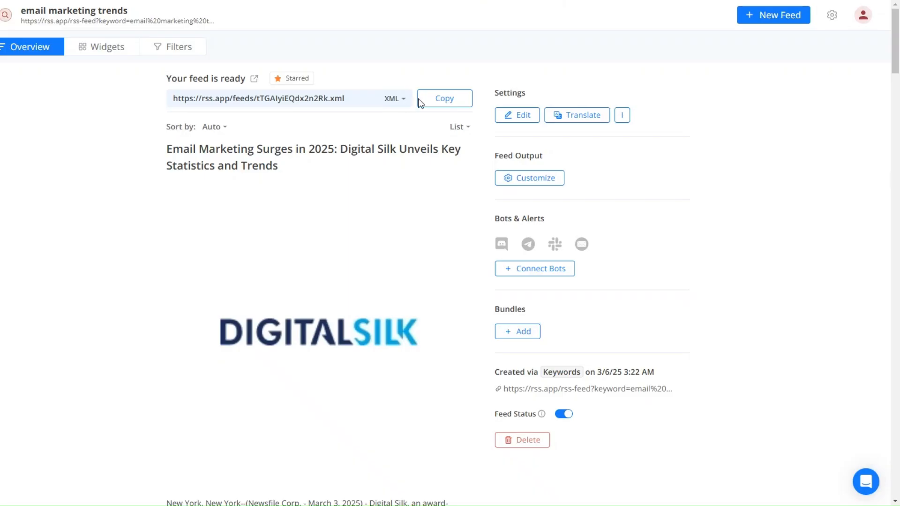
pyautogui.click(441, 97)
pyautogui.hotkey('alt', 'Tab')
pyautogui.click(246, 168)
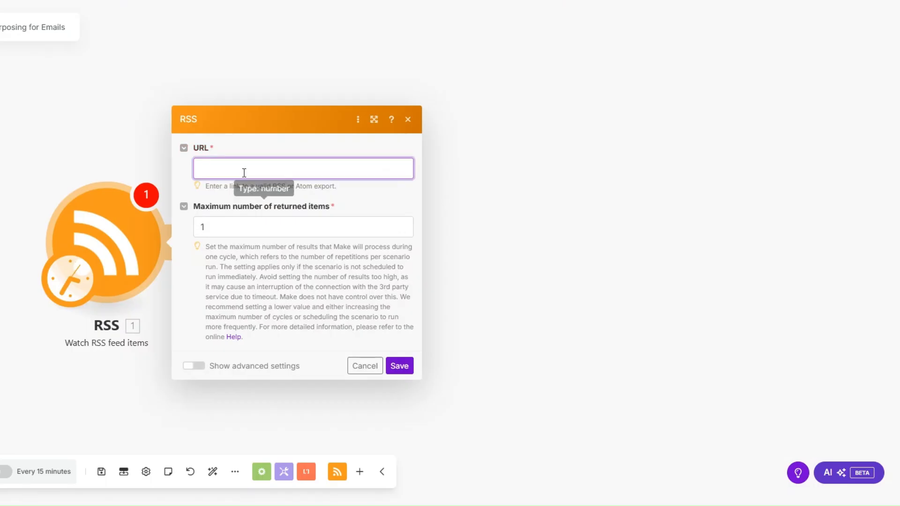
pyautogui.hotkey('ctrl', 'v')
pyautogui.click(215, 225)
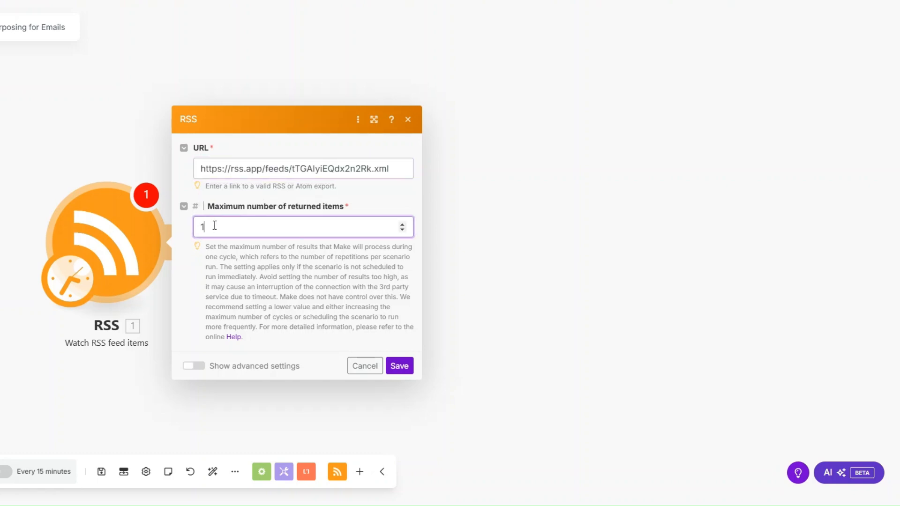
pyautogui.click(401, 367)
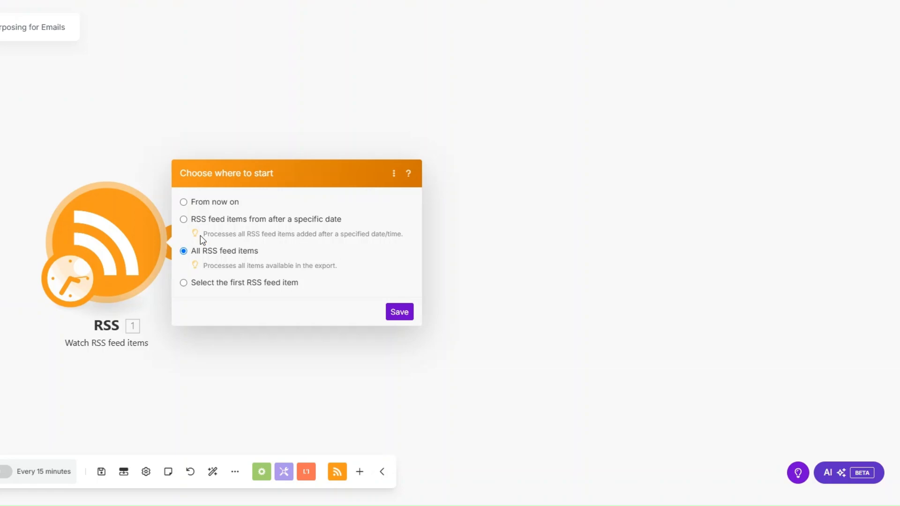
pyautogui.click(399, 312)
# Step: Run the RSS module alone, returning one bundle about 2025 legal marketing trends
pyautogui.rightClick(147, 269)
pyautogui.click(160, 277)
pyautogui.moveTo(374, 238); pyautogui.dragTo(45, 234)
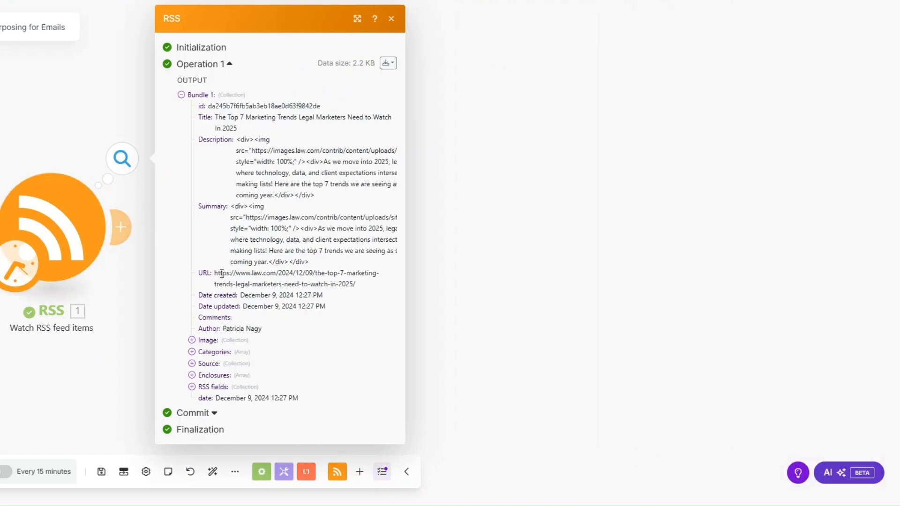
pyautogui.moveTo(216, 274); pyautogui.dragTo(378, 292)
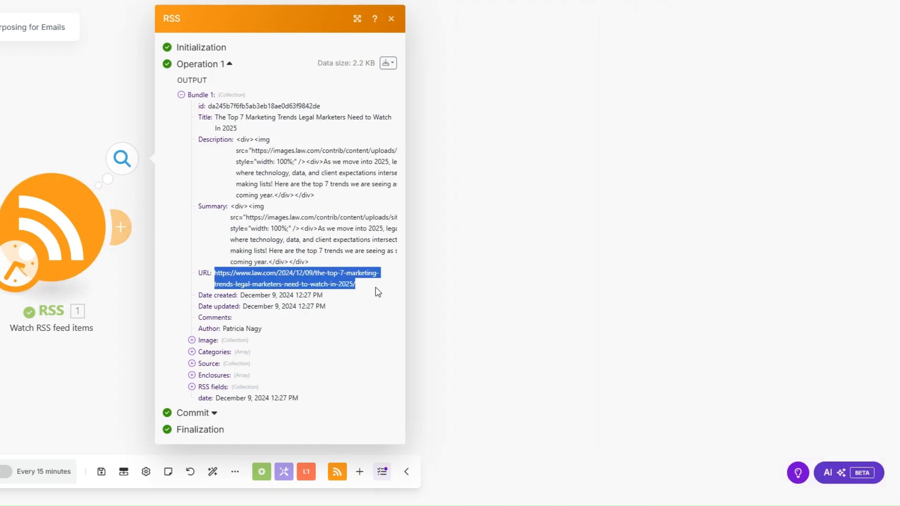
pyautogui.click(450, 308)
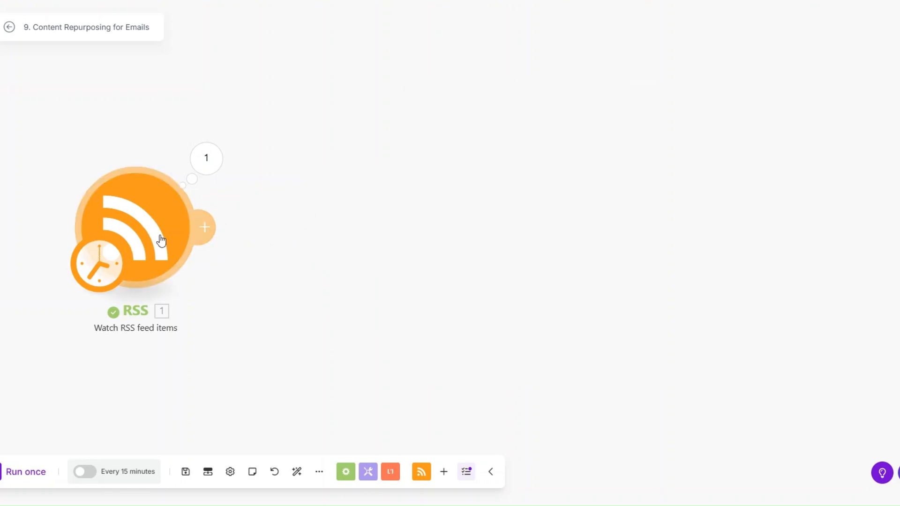
# Step: Recheck the RSS article URL and add a Google Gemini AI module after the trigger
pyautogui.click(210, 176)
pyautogui.moveTo(300, 275); pyautogui.dragTo(449, 284)
pyautogui.click(580, 327)
pyautogui.click(207, 227)
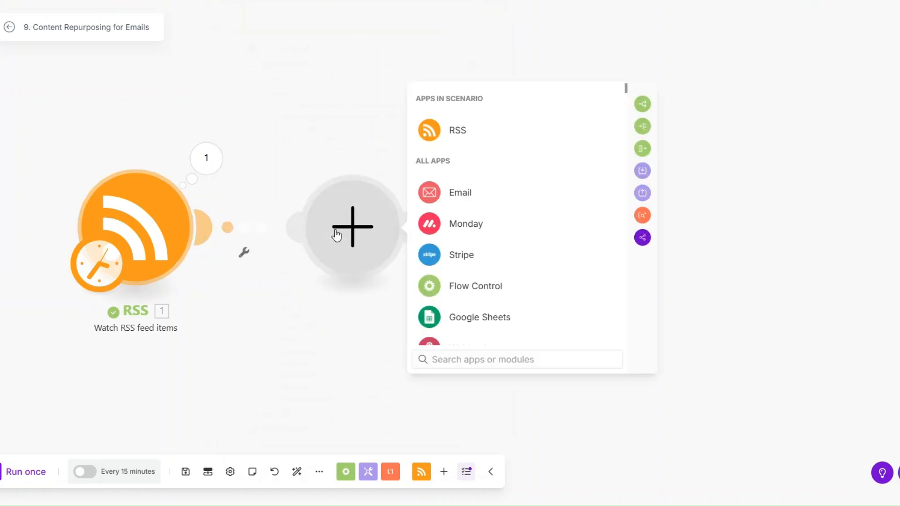
pyautogui.write('gem')
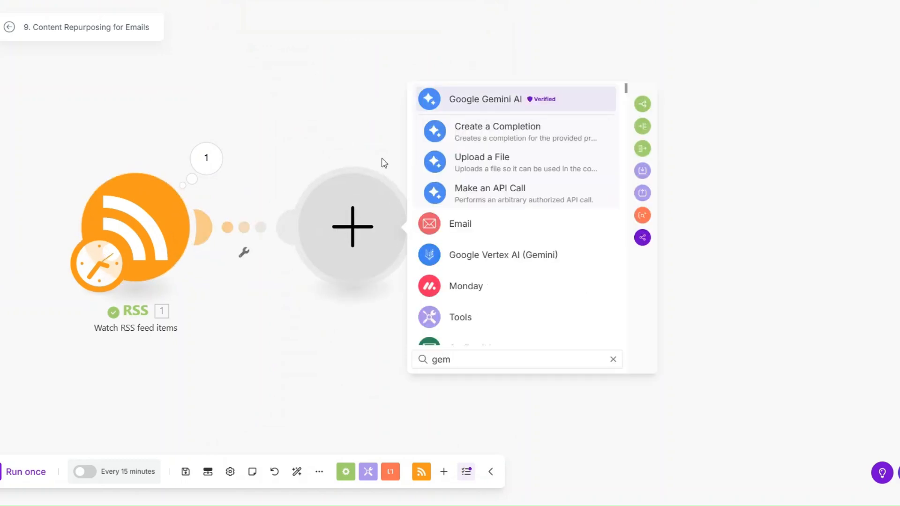
pyautogui.click(463, 98)
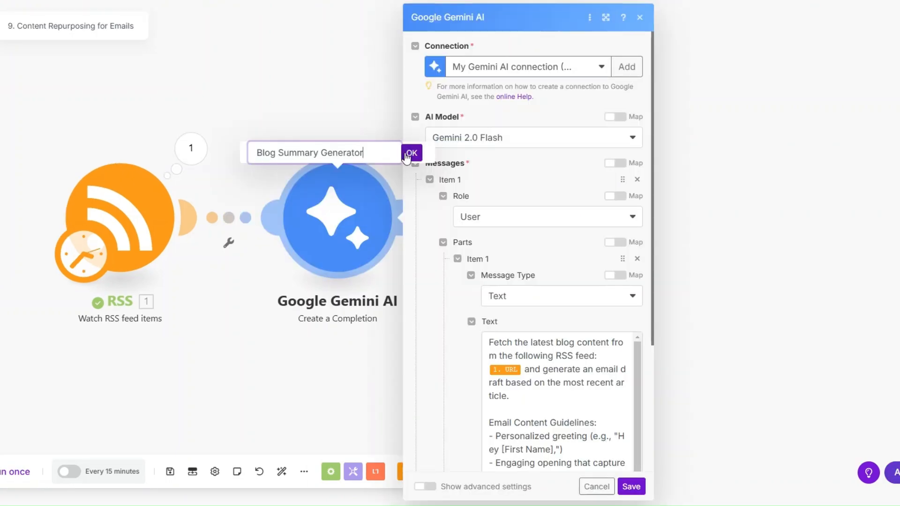
# Step: Name it Blog Summary Generator, map 1. URL into its email-drafting prompt, and save
pyautogui.click(411, 153)
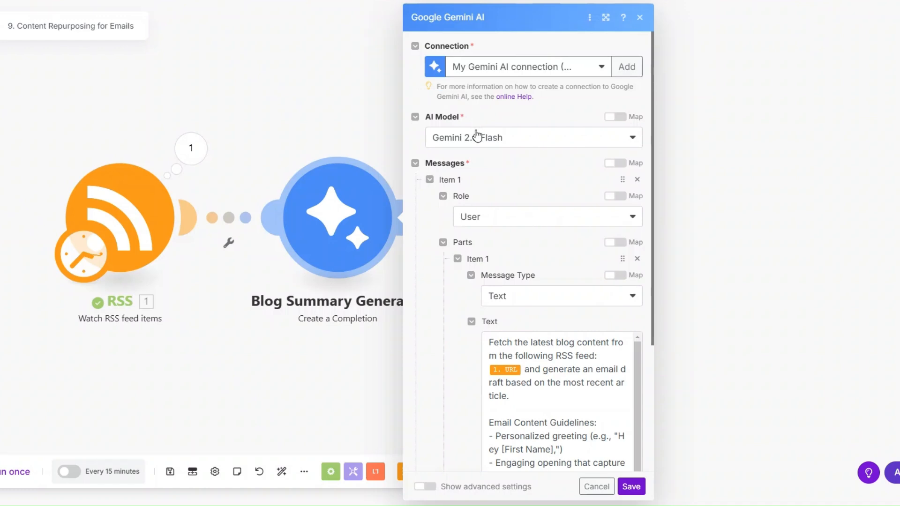
pyautogui.scroll(-3, 525, 148)
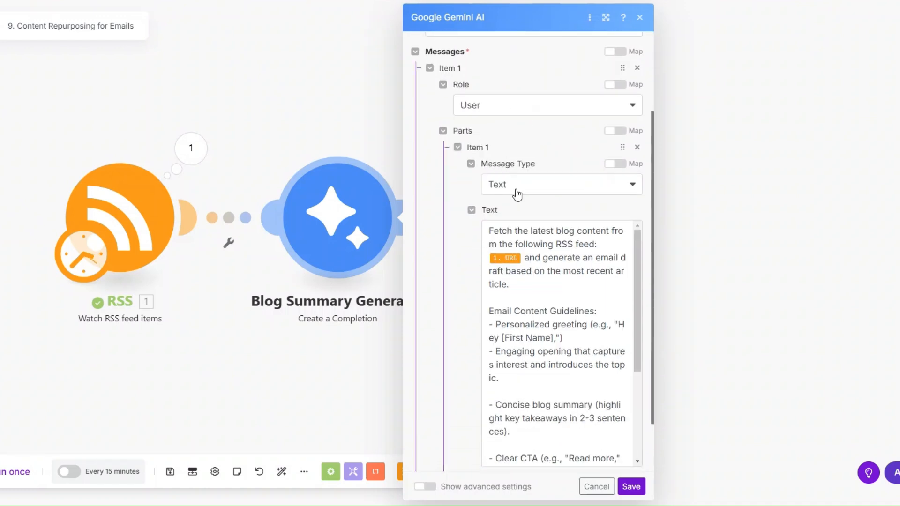
pyautogui.scroll(-2, 517, 195)
pyautogui.click(536, 187)
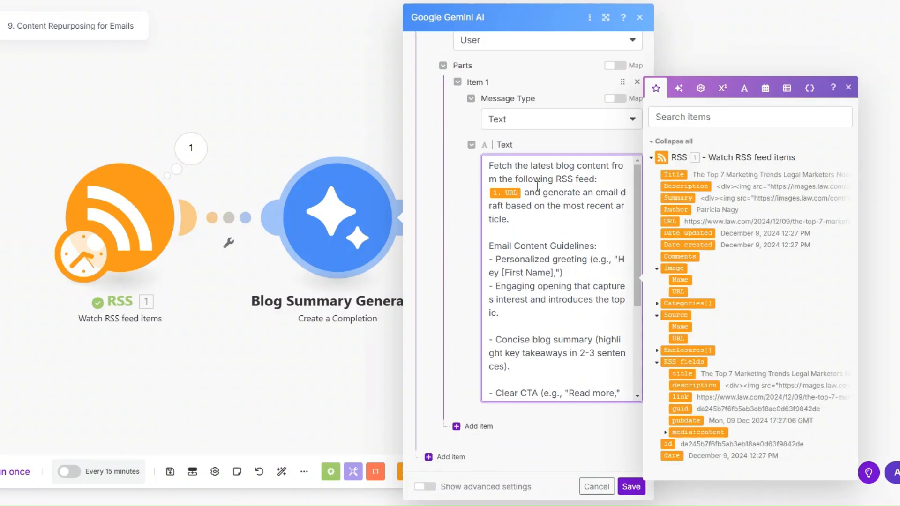
pyautogui.click(540, 197)
pyautogui.click(605, 177)
pyautogui.click(523, 192)
pyautogui.scroll(-1, 583, 234)
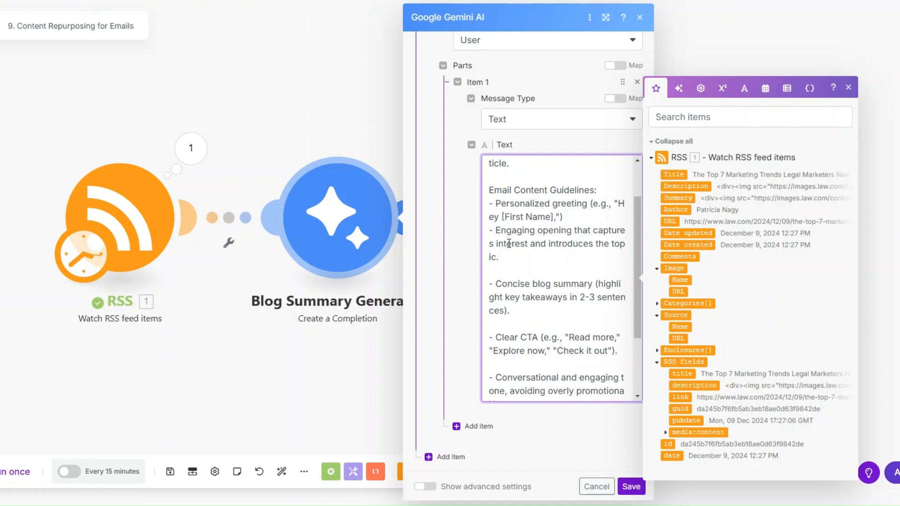
pyautogui.scroll(-2, 502, 198)
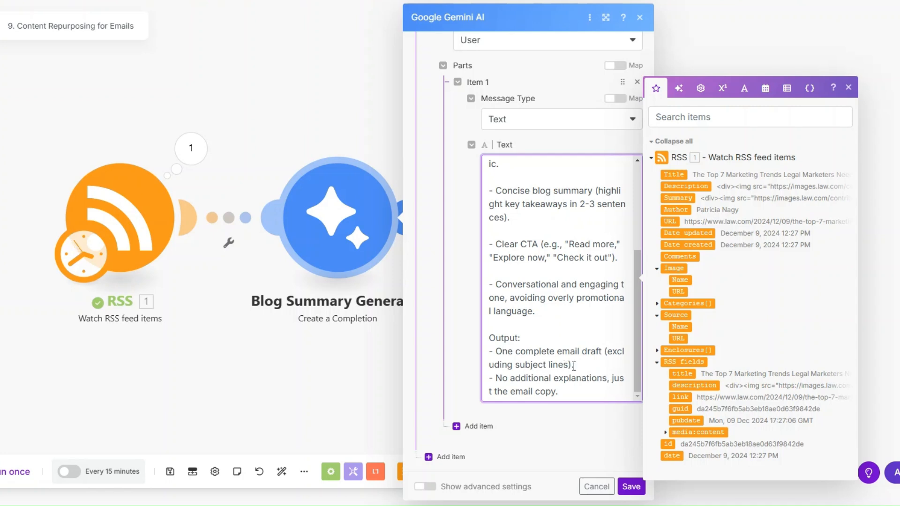
pyautogui.click(630, 486)
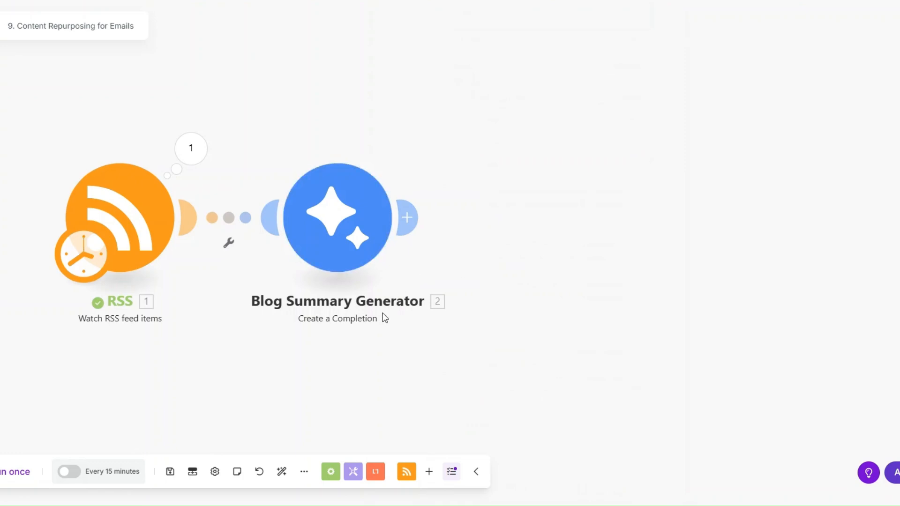
# Step: Run the scenario once and review the RSS item URL and Gemini's generated email
pyautogui.click(18, 472)
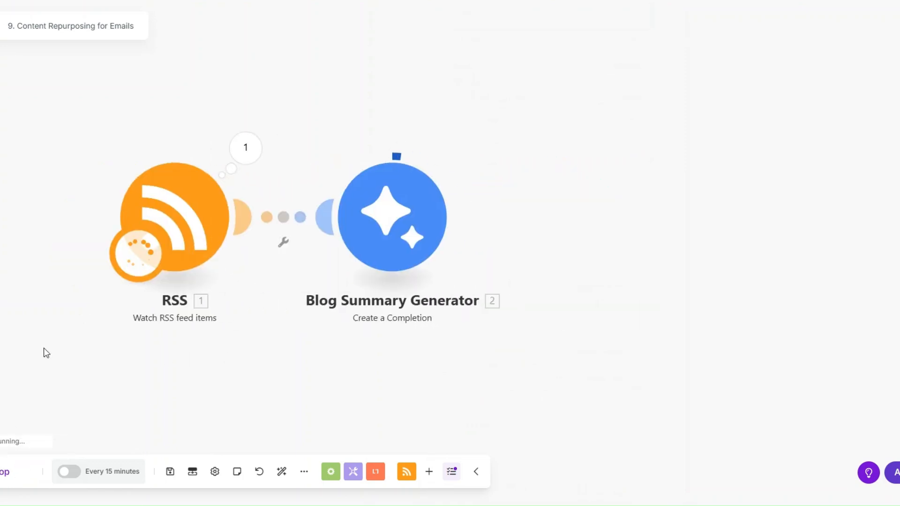
pyautogui.click(245, 148)
pyautogui.moveTo(338, 250); pyautogui.dragTo(476, 275)
pyautogui.click(613, 328)
pyautogui.click(463, 148)
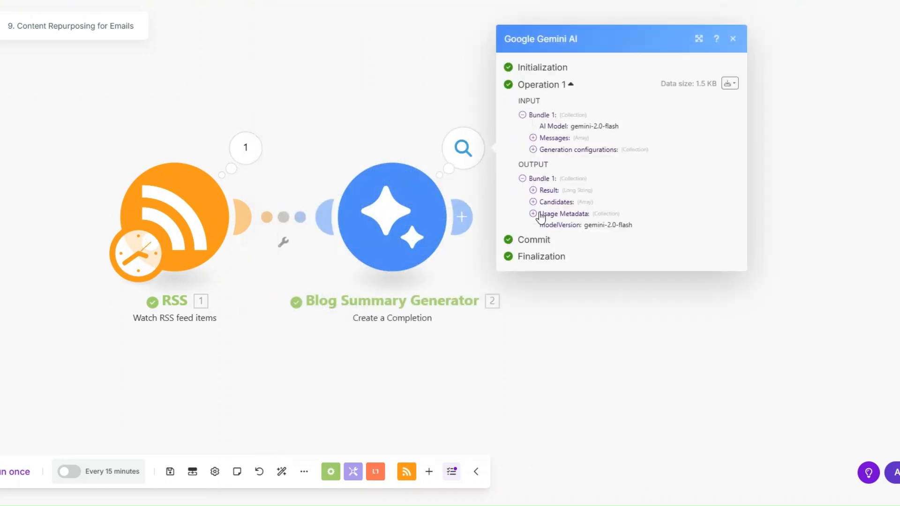
pyautogui.click(535, 190)
pyautogui.moveTo(547, 204); pyautogui.dragTo(618, 316)
pyautogui.click(566, 262)
pyautogui.moveTo(537, 202); pyautogui.dragTo(605, 307)
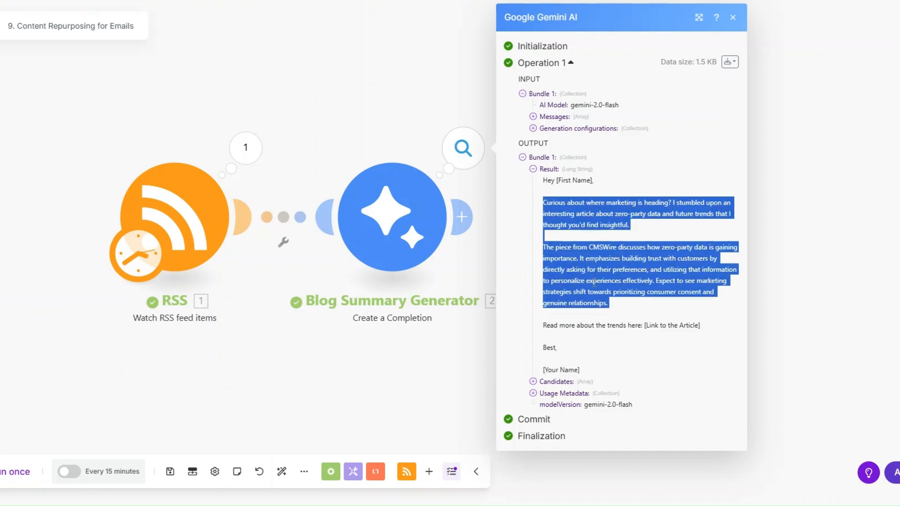
pyautogui.click(575, 253)
pyautogui.moveTo(591, 248); pyautogui.dragTo(623, 247)
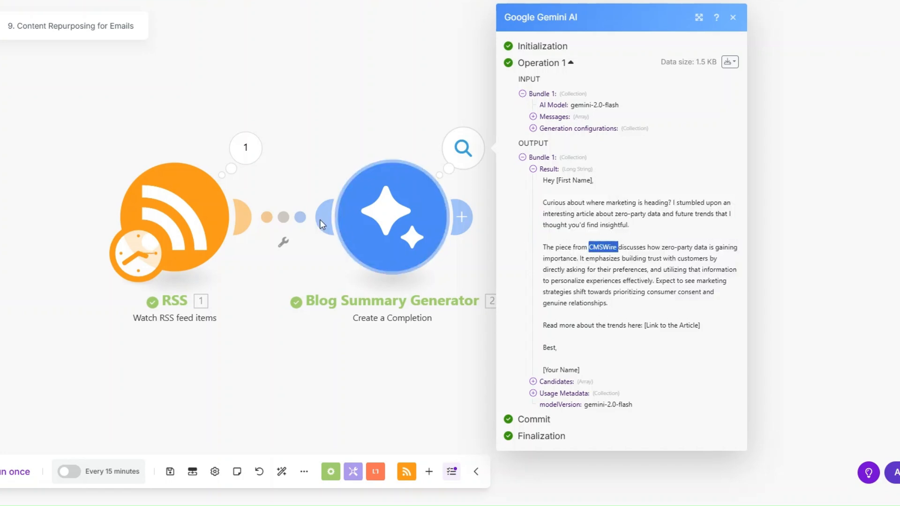
# Step: Add an Email Create a Draft module after Blog Summary Generator
pyautogui.click(245, 148)
pyautogui.moveTo(338, 251); pyautogui.dragTo(505, 263)
pyautogui.click(568, 288)
pyautogui.click(462, 216)
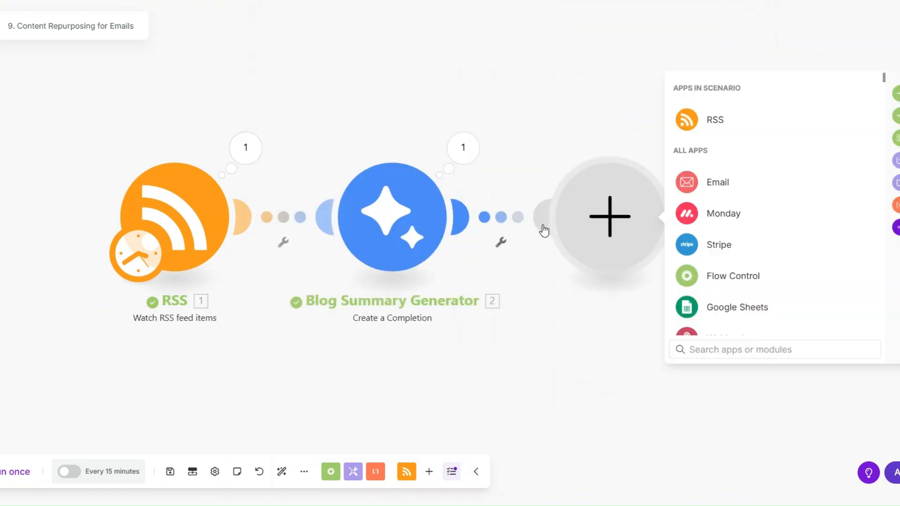
pyautogui.click(514, 302)
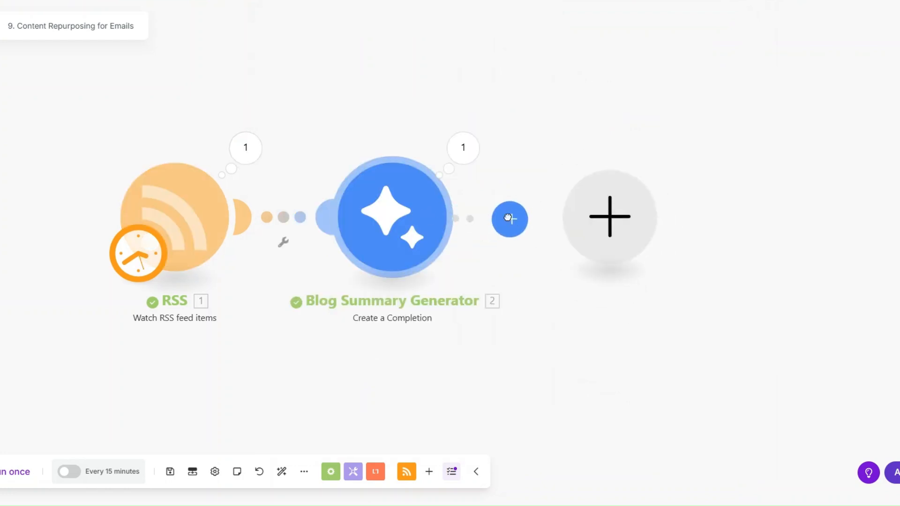
pyautogui.click(509, 218)
pyautogui.click(718, 188)
pyautogui.scroll(-3, 720, 249)
pyautogui.scroll(3, 724, 258)
pyautogui.click(727, 154)
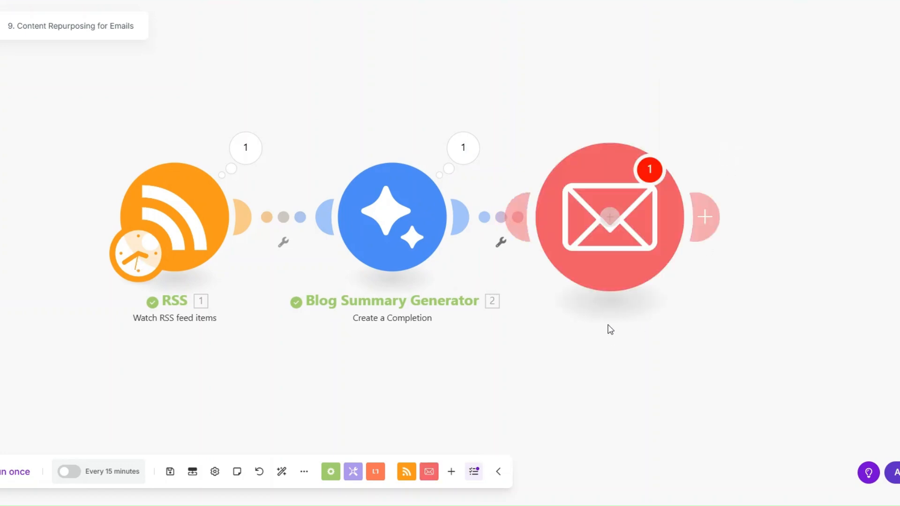
# Step: Set the draft to the Drafts folder and fill in the recipient's e-mail address
pyautogui.click(542, 190)
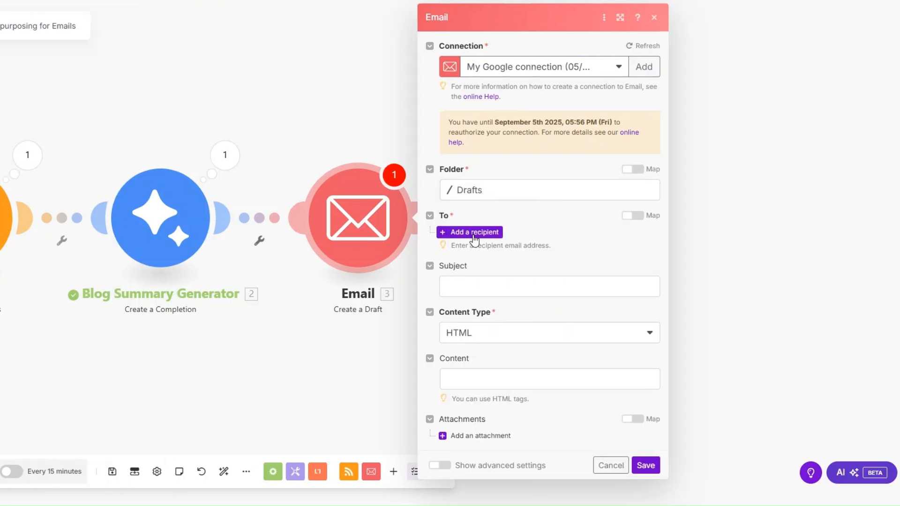
pyautogui.click(532, 231)
pyautogui.click(545, 248)
pyautogui.hotkey('ctrl', 'v')
pyautogui.press('Tab')
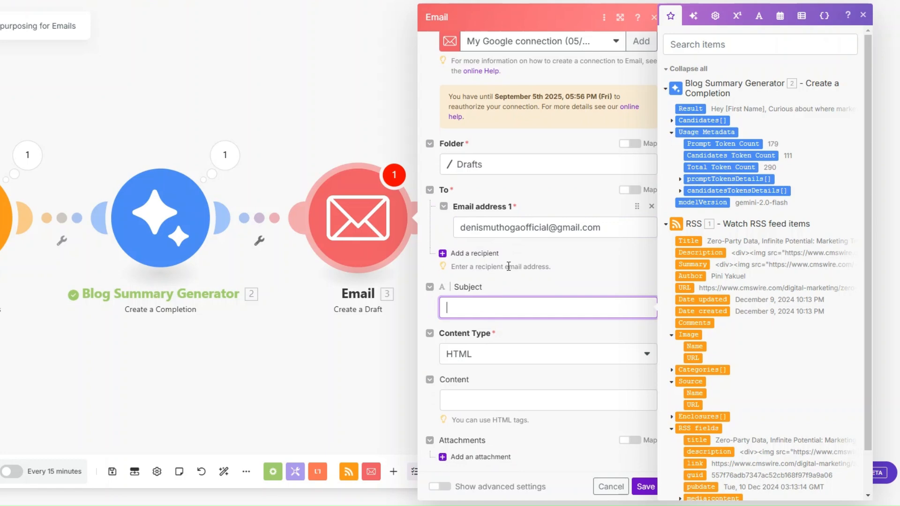
# Step: Give it subject 'Blog Summary' and Plaintext content from Gemini's Result, save, and open Rename
pyautogui.write('Blog Summary')
pyautogui.click(512, 354)
pyautogui.click(485, 394)
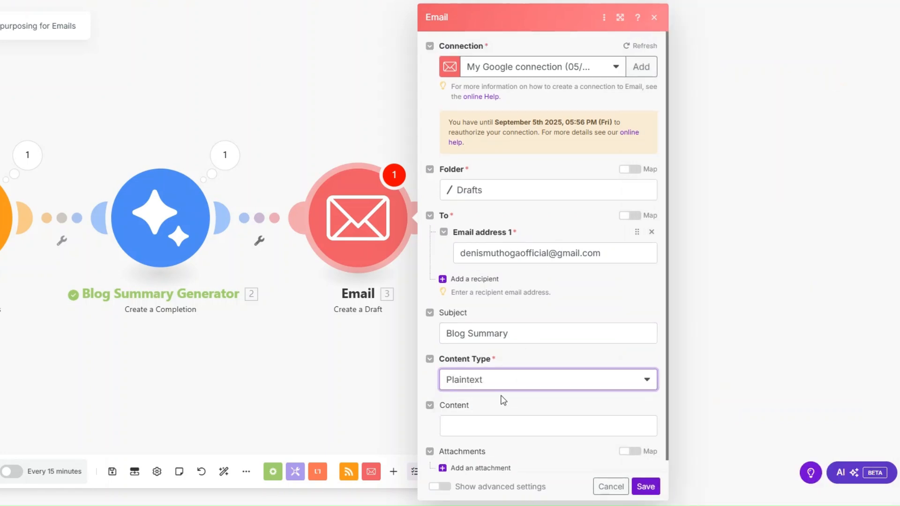
pyautogui.click(494, 425)
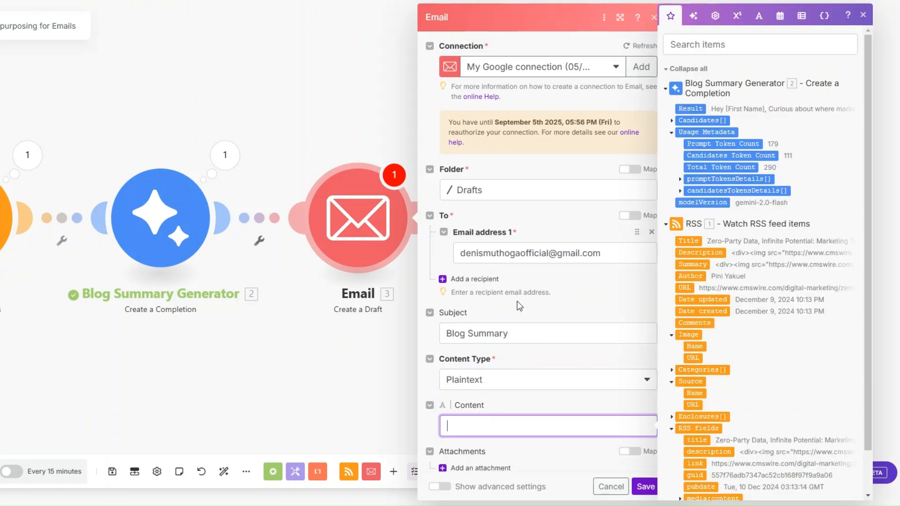
pyautogui.click(694, 108)
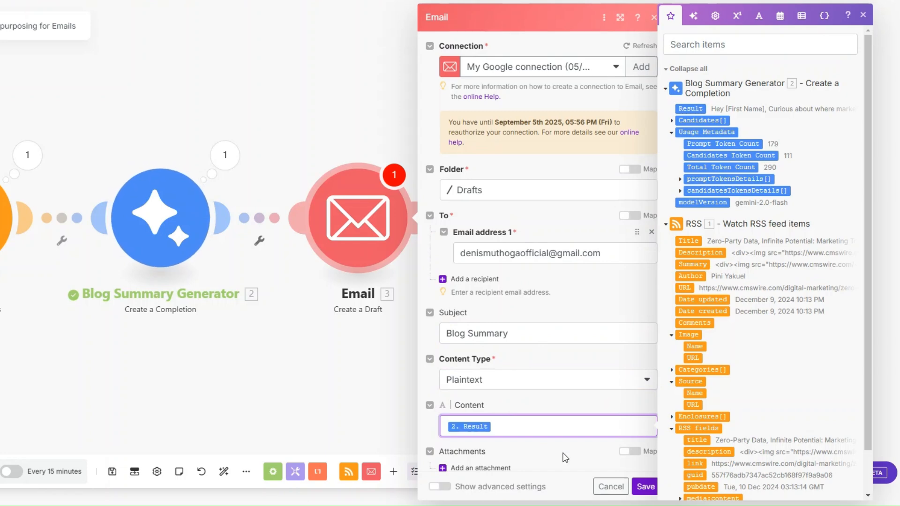
pyautogui.click(645, 487)
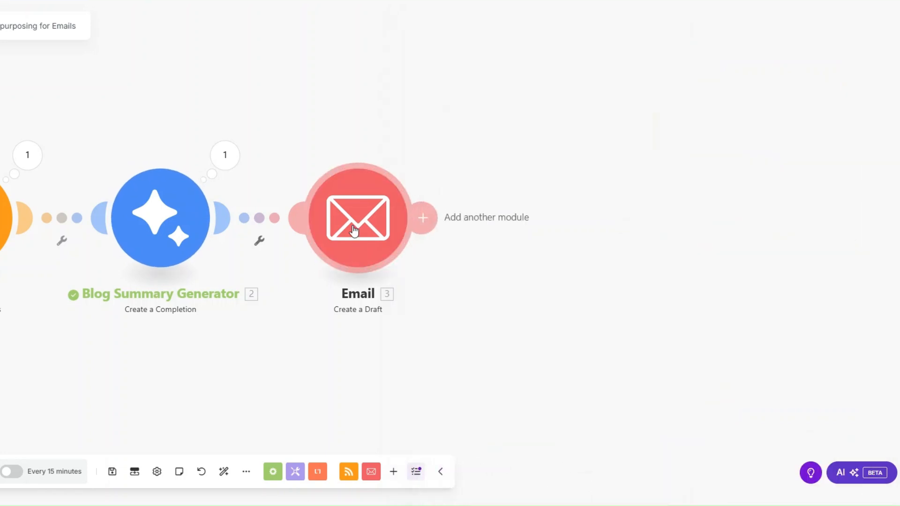
pyautogui.rightClick(354, 230)
pyautogui.click(368, 291)
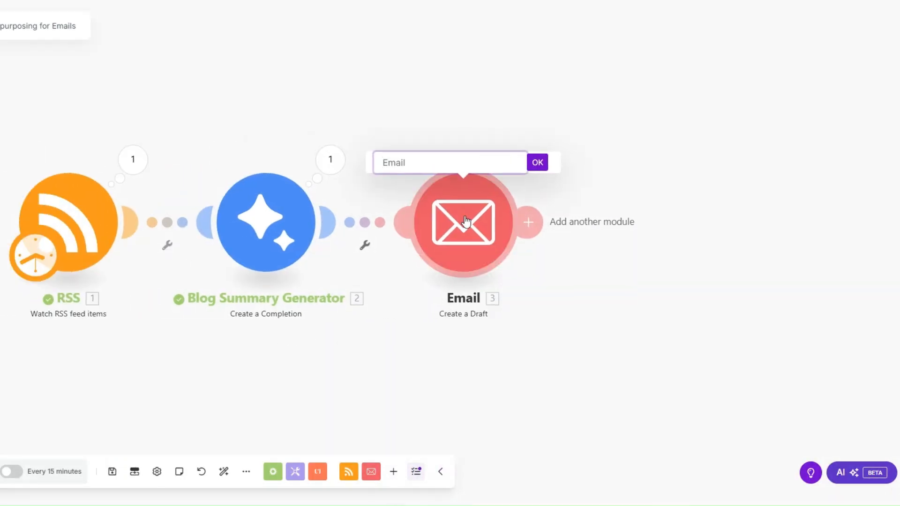
# Step: Rename the module Blog Summary Email and run the scenario once
pyautogui.write('Blog ')
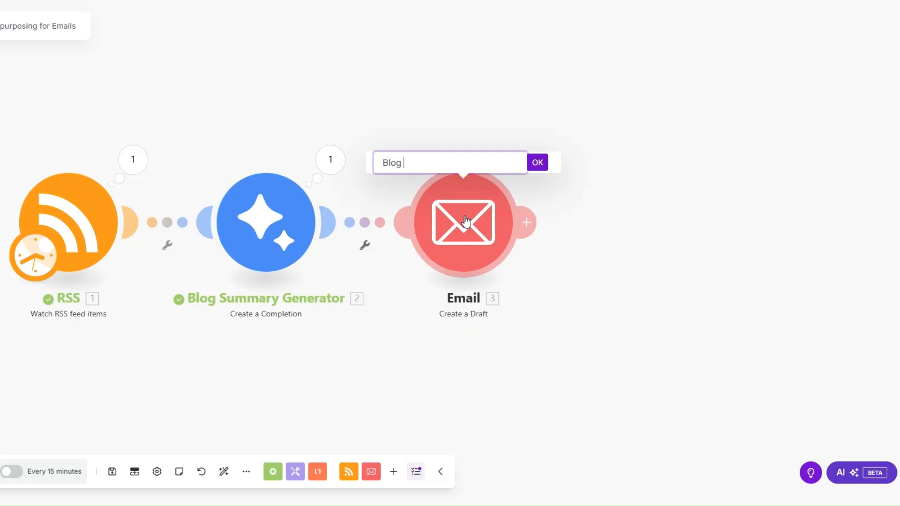
pyautogui.write('Summary Email')
pyautogui.click(538, 163)
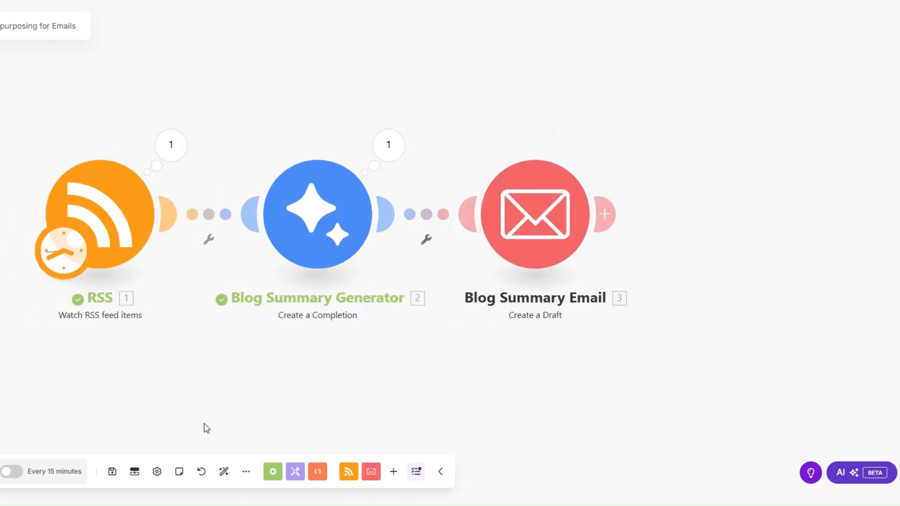
pyautogui.click(0, 472)
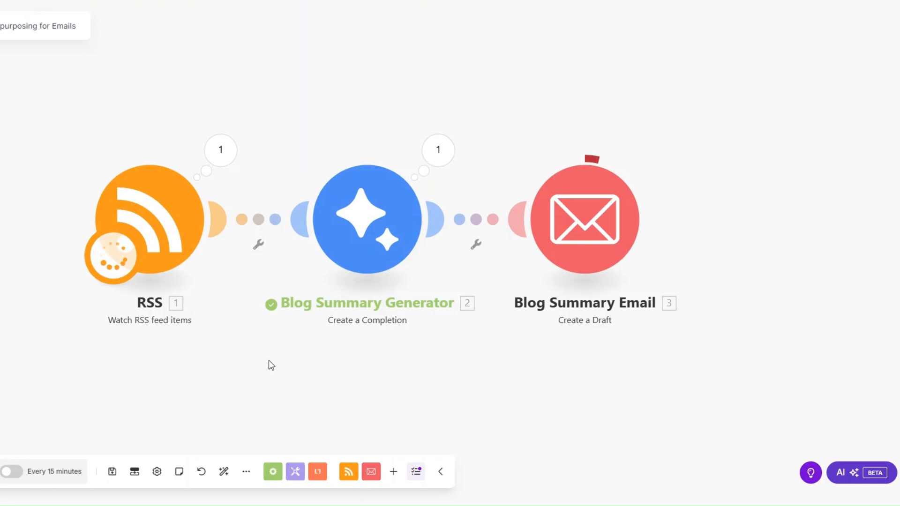
# Step: Inspect the RSS article link and Gemini's generated email from the successful run
pyautogui.click(224, 154)
pyautogui.moveTo(313, 273); pyautogui.dragTo(456, 286)
pyautogui.click(147, 338)
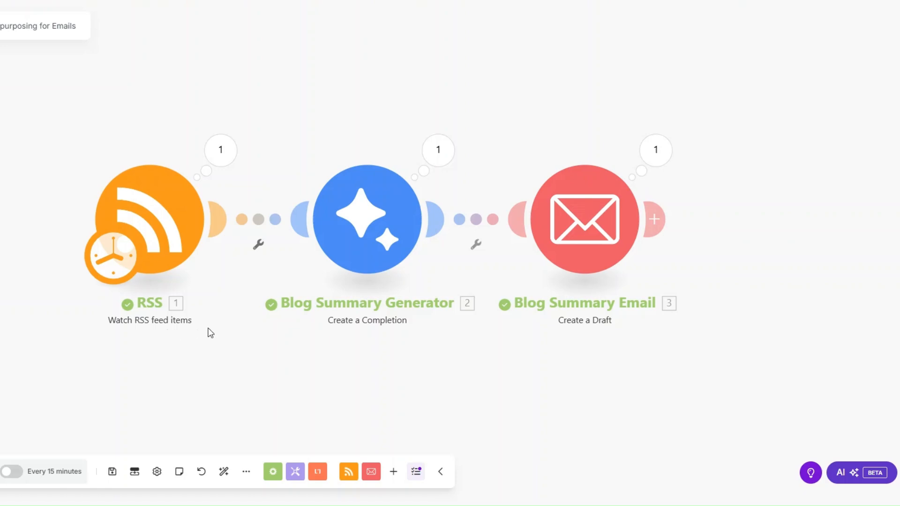
pyautogui.click(438, 149)
pyautogui.moveTo(540, 191); pyautogui.dragTo(676, 307)
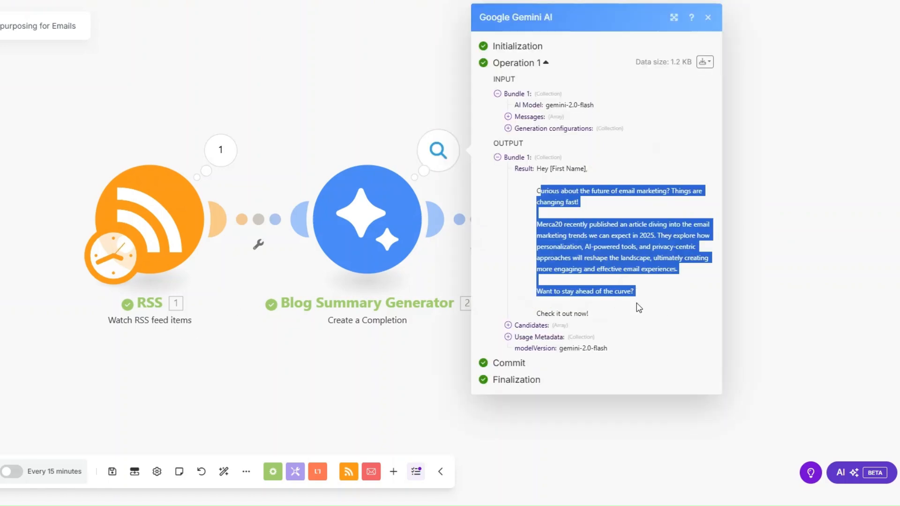
pyautogui.click(647, 289)
pyautogui.press('Escape')
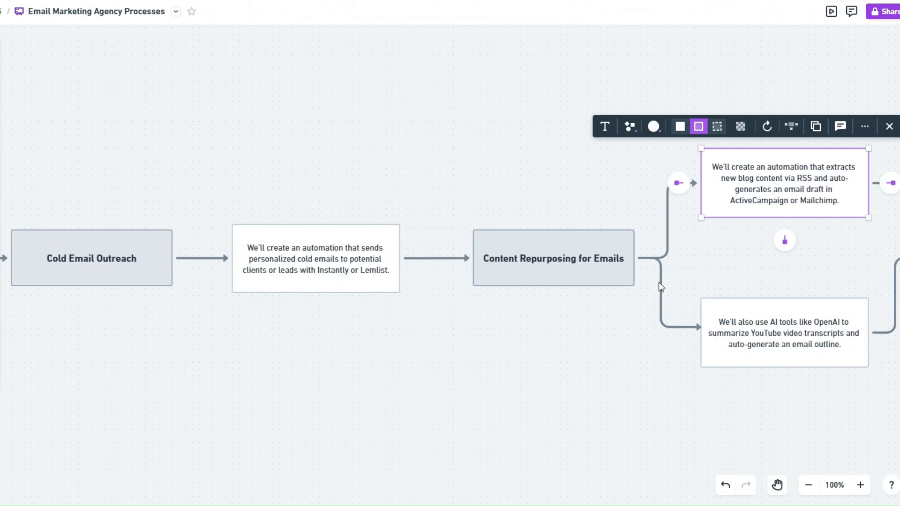
# Step: Deselect the Whimsical board's text box and start the blank Make scenario 8. Cold Email Outreach
pyautogui.click(627, 308)
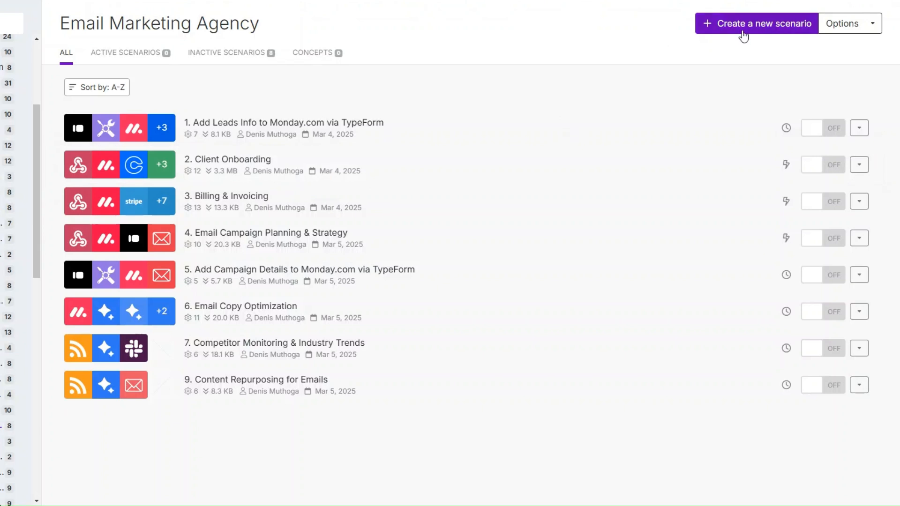
pyautogui.click(744, 24)
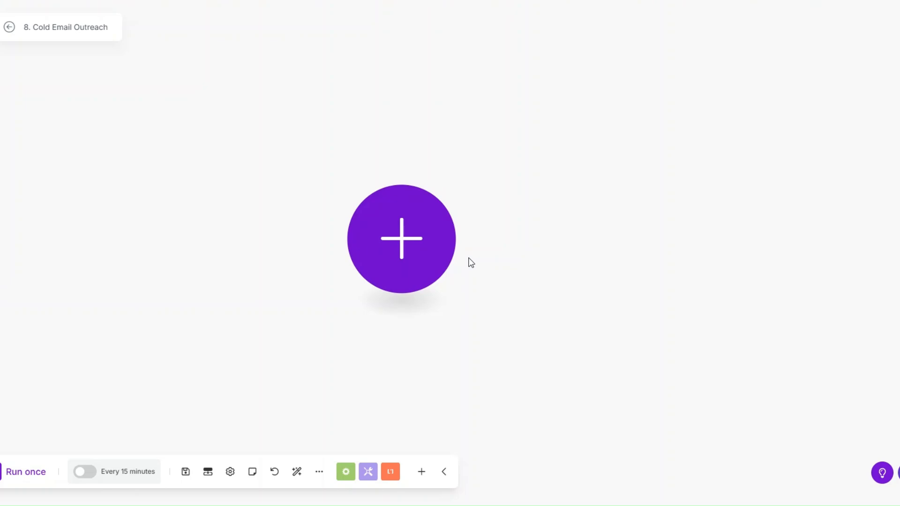
# Step: Open the first module's app picker and the Apify Store's Google Maps Scraper actor
pyautogui.moveTo(402, 237); pyautogui.dragTo(433, 242)
pyautogui.click(432, 243)
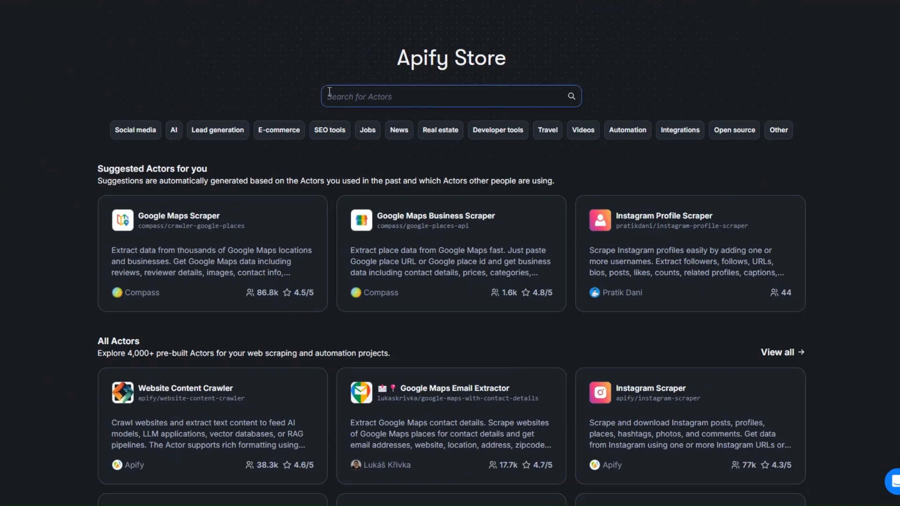
pyautogui.moveTo(396, 58); pyautogui.dragTo(536, 52)
pyautogui.click(153, 217)
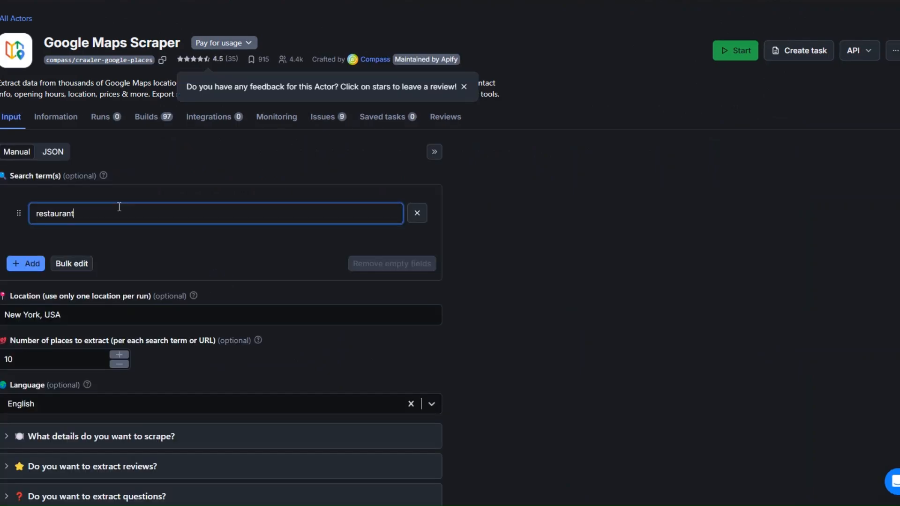
# Step: Replace search term 'restaurant' with 'accountants', keeping New York, USA and 10 places
pyautogui.moveTo(111, 211); pyautogui.dragTo(23, 213)
pyautogui.click(90, 209)
pyautogui.moveTo(78, 214); pyautogui.dragTo(10, 215)
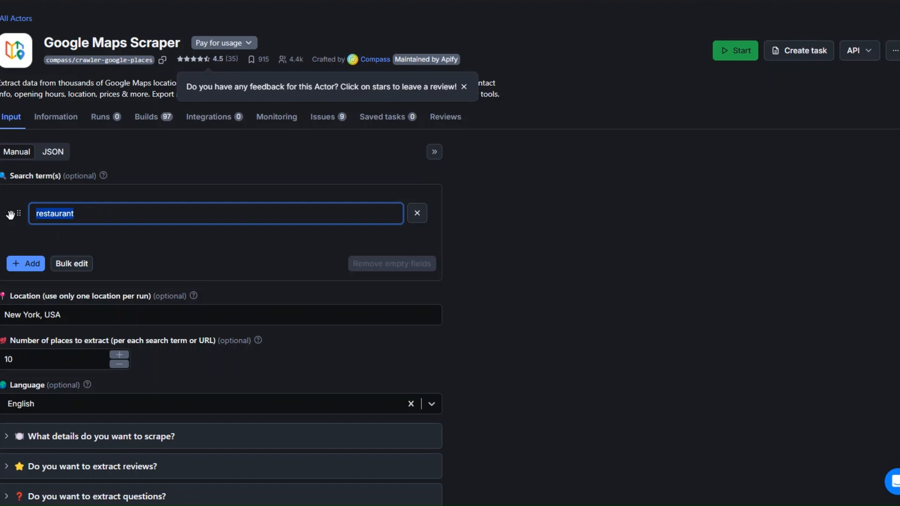
pyautogui.write('accountants')
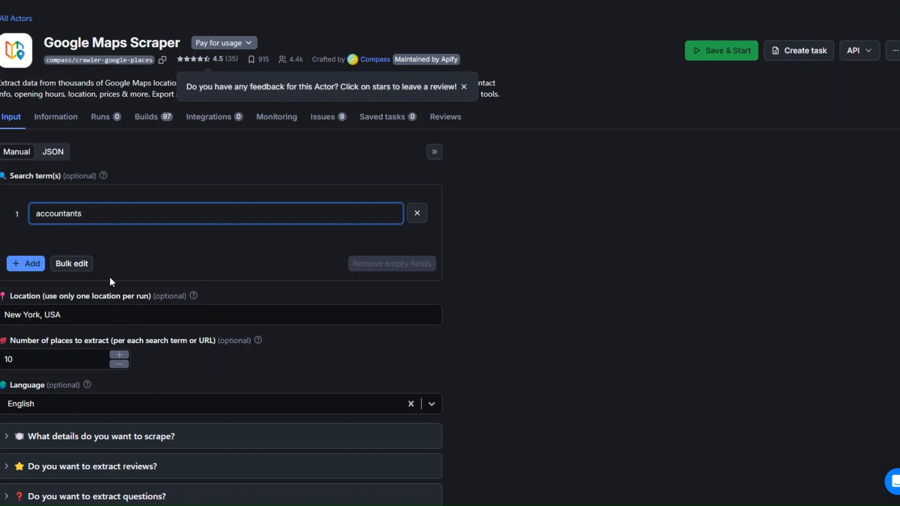
pyautogui.moveTo(63, 314); pyautogui.dragTo(1, 312)
pyautogui.moveTo(27, 360); pyautogui.dragTo(4, 359)
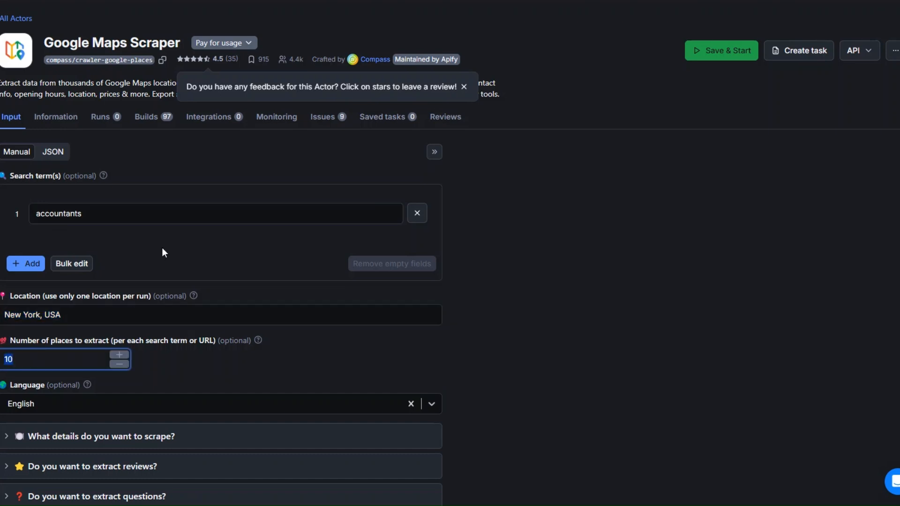
pyautogui.scroll(-5, 181, 279)
# Step: Save & Start the scraper and scroll through its 10 New York accountant listings
pyautogui.click(92, 426)
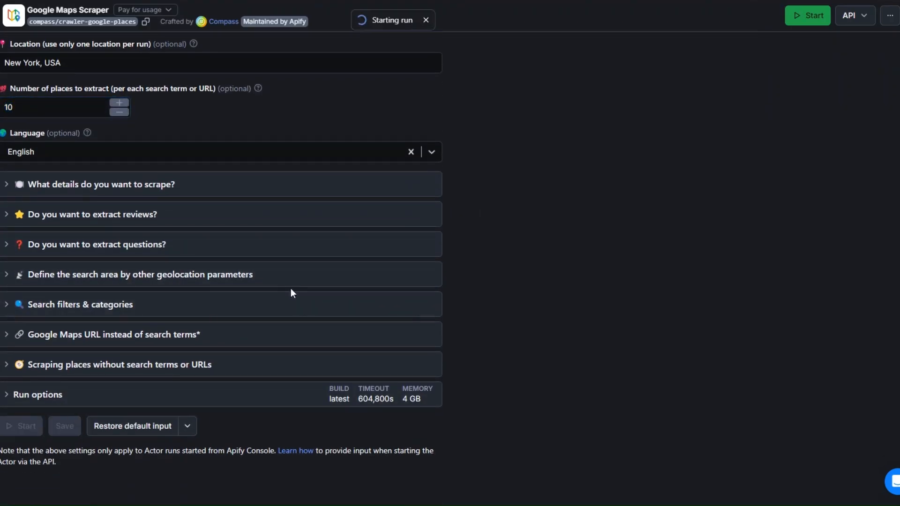
pyautogui.scroll(3, 328, 325)
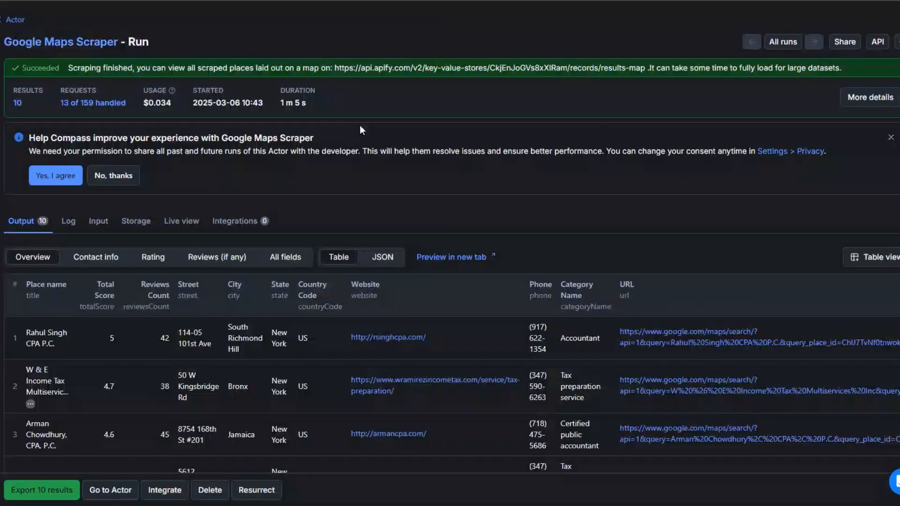
pyautogui.scroll(-7, 404, 127)
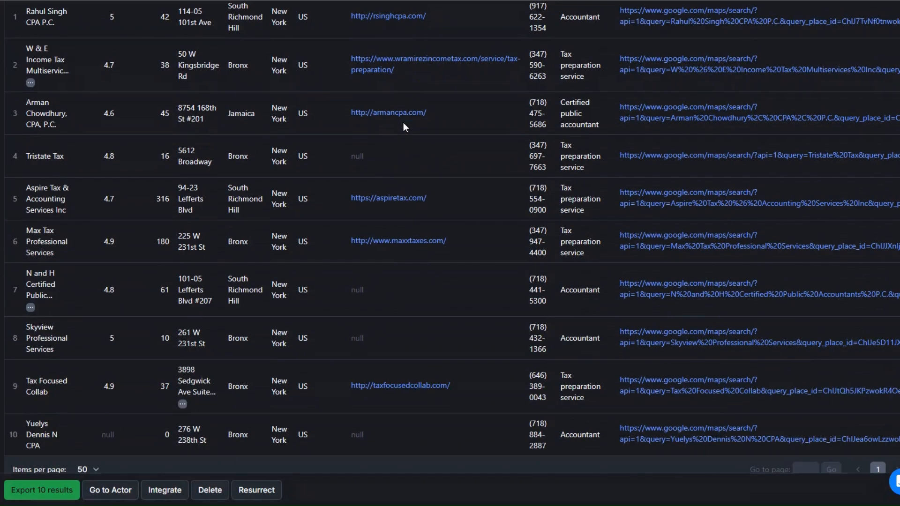
pyautogui.scroll(3, 128, 70)
pyautogui.scroll(-4, 94, 174)
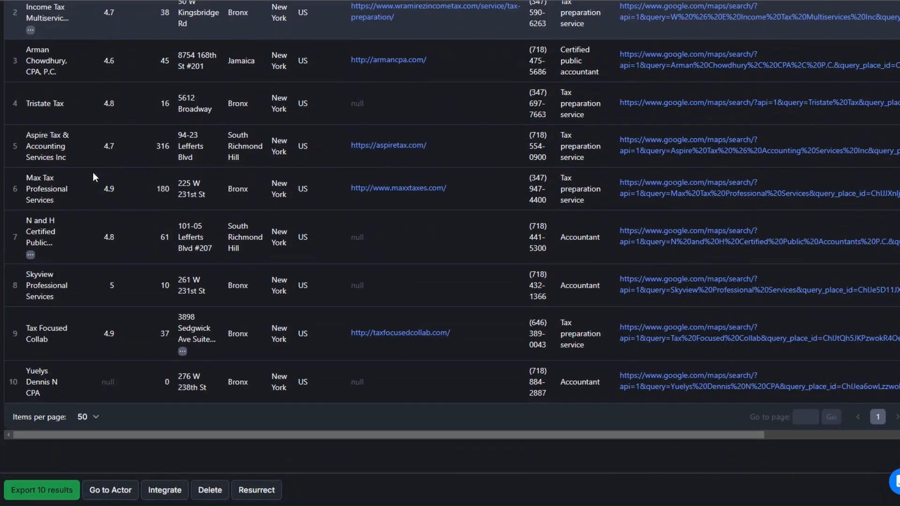
pyautogui.scroll(5, 97, 172)
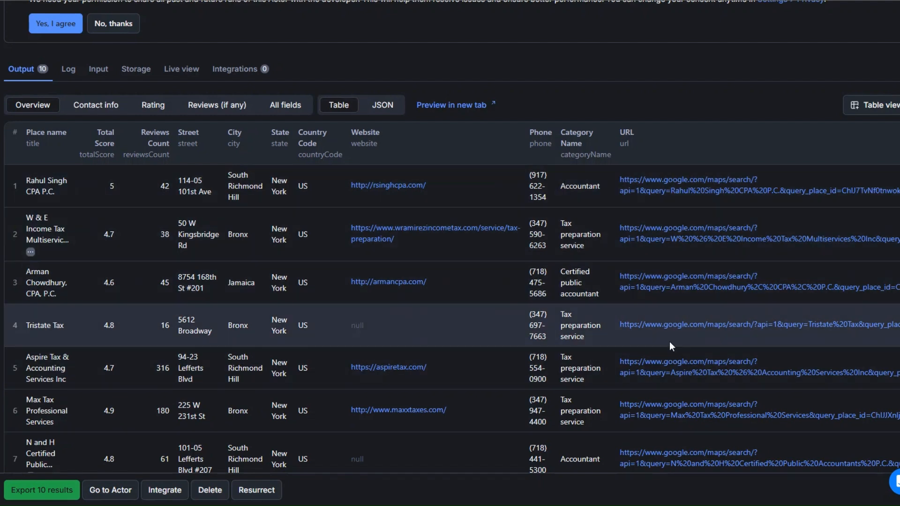
pyautogui.scroll(3, 670, 341)
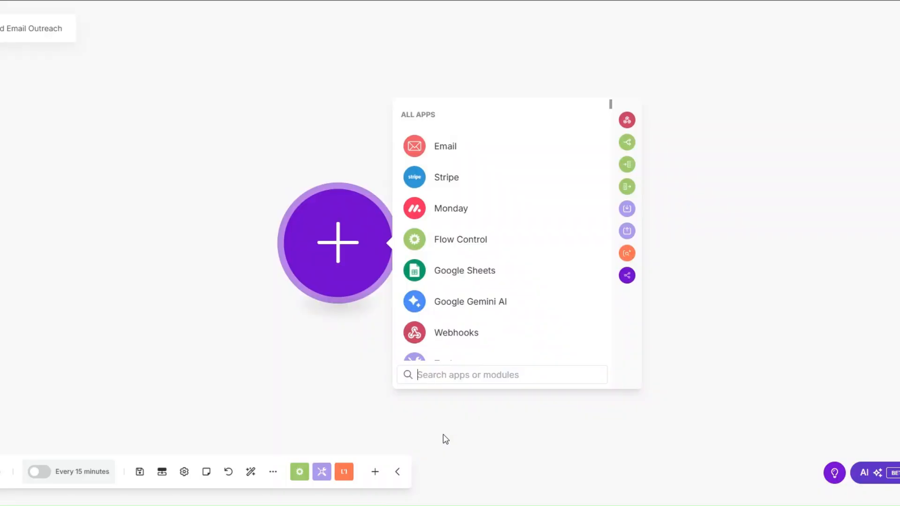
# Step: Add an Apify Run an Actor module, keeping the existing connection instead of a new one
pyautogui.write('apify')
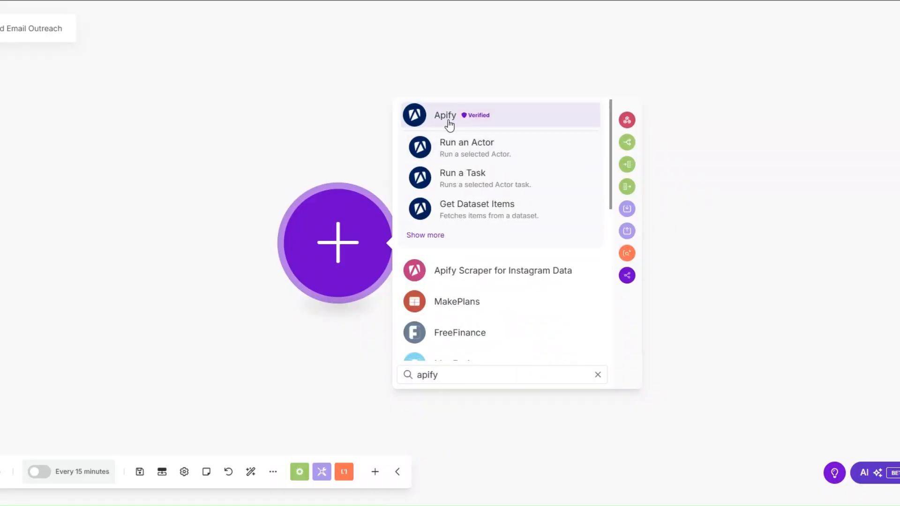
pyautogui.click(449, 124)
pyautogui.click(479, 326)
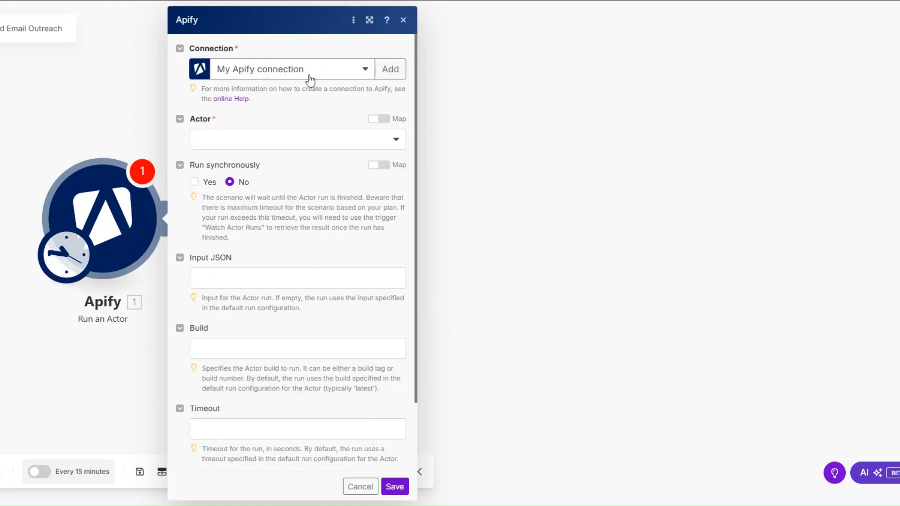
pyautogui.click(387, 71)
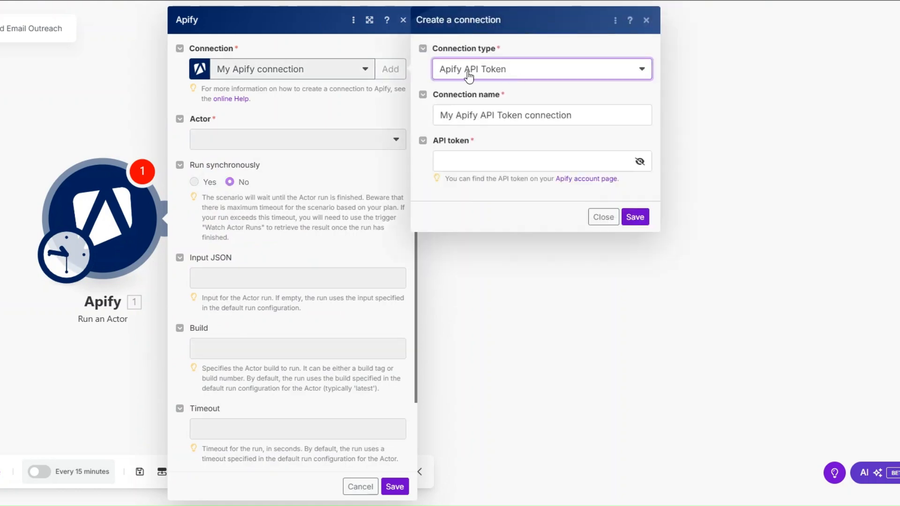
pyautogui.click(457, 75)
pyautogui.click(457, 75)
pyautogui.click(563, 115)
pyautogui.click(472, 153)
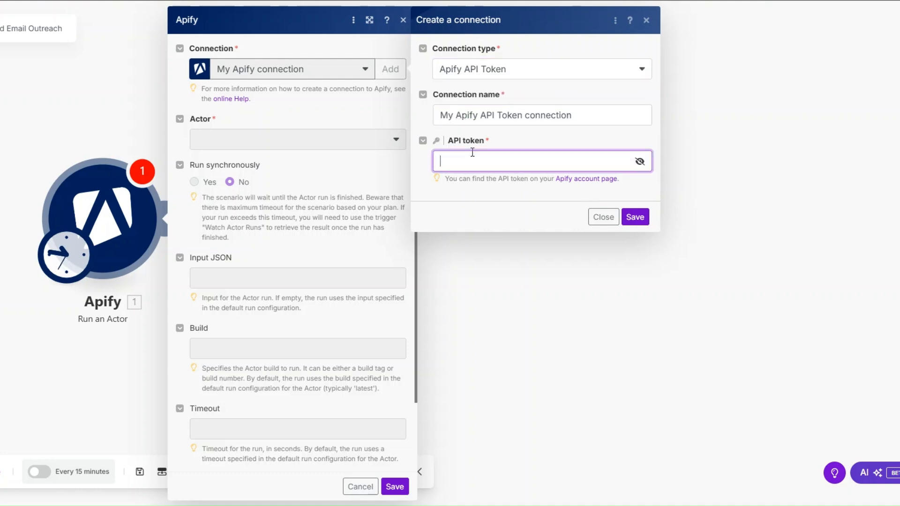
pyautogui.click(462, 190)
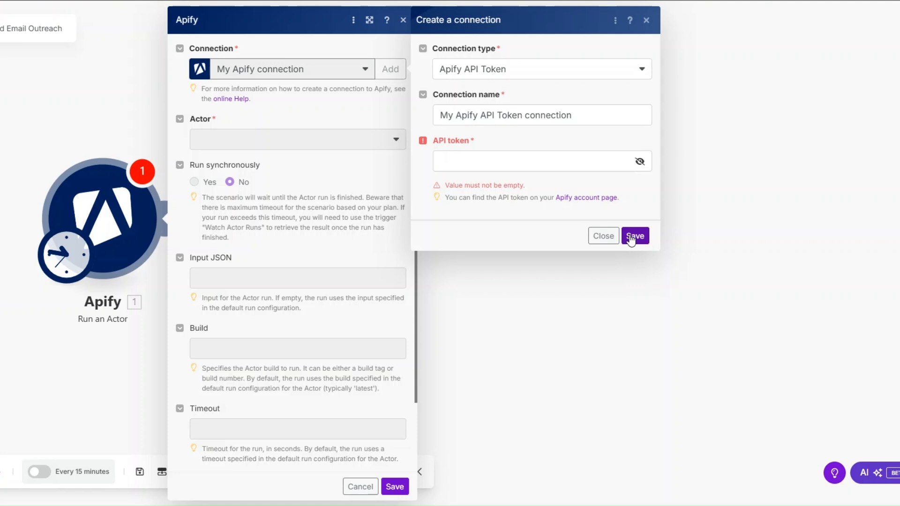
pyautogui.click(634, 235)
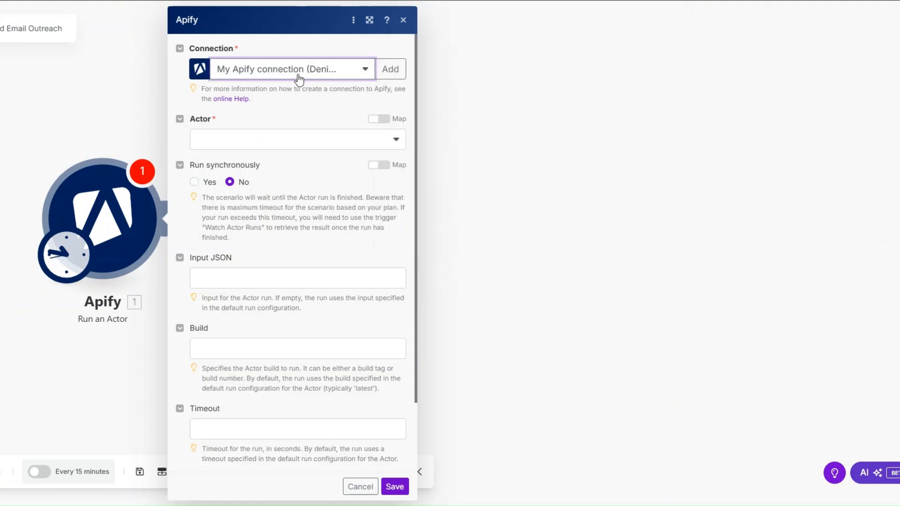
# Step: Select the Google Maps Scraper actor and set Run synchronously to Yes
pyautogui.click(291, 150)
pyautogui.click(194, 182)
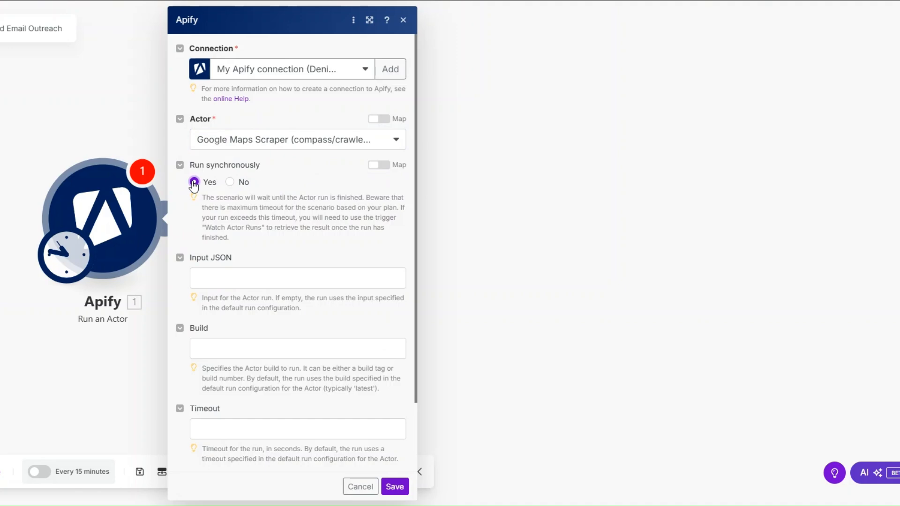
pyautogui.click(263, 281)
pyautogui.scroll(-2, 251, 194)
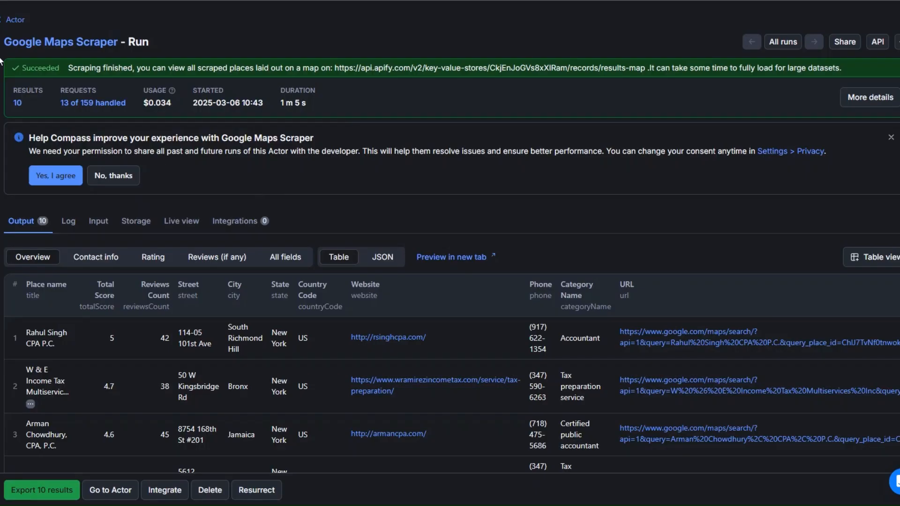
# Step: Copy the Google Maps Scraper's input as JSON from Apify Console
pyautogui.click(4, 19)
pyautogui.click(52, 154)
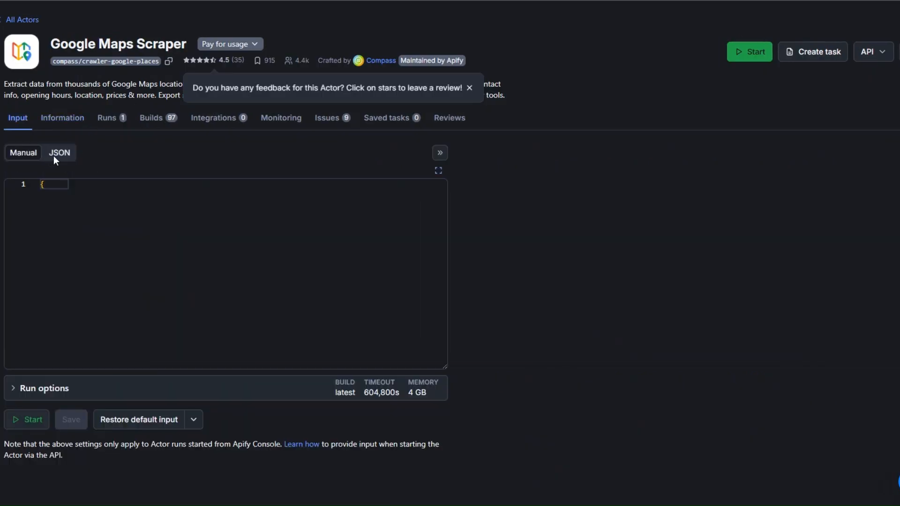
pyautogui.hotkey('ctrl', 'a')
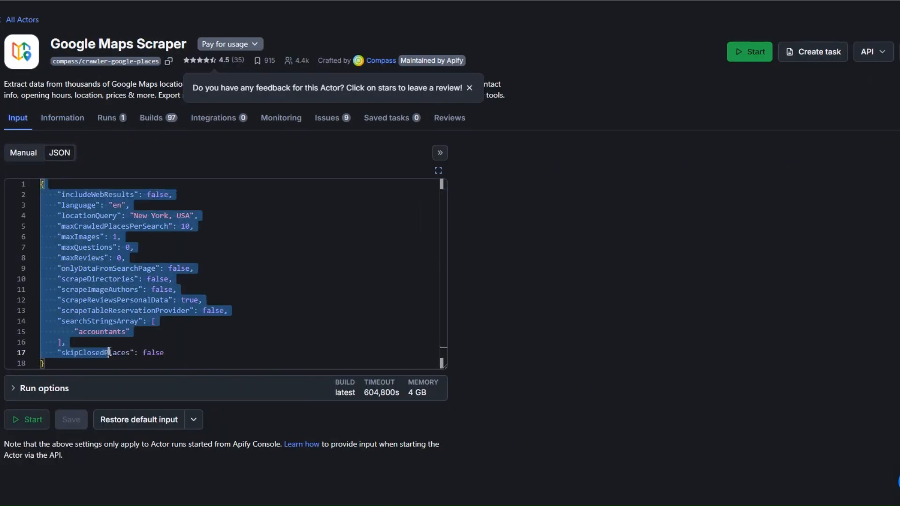
pyautogui.rightClick(121, 326)
pyautogui.click(156, 417)
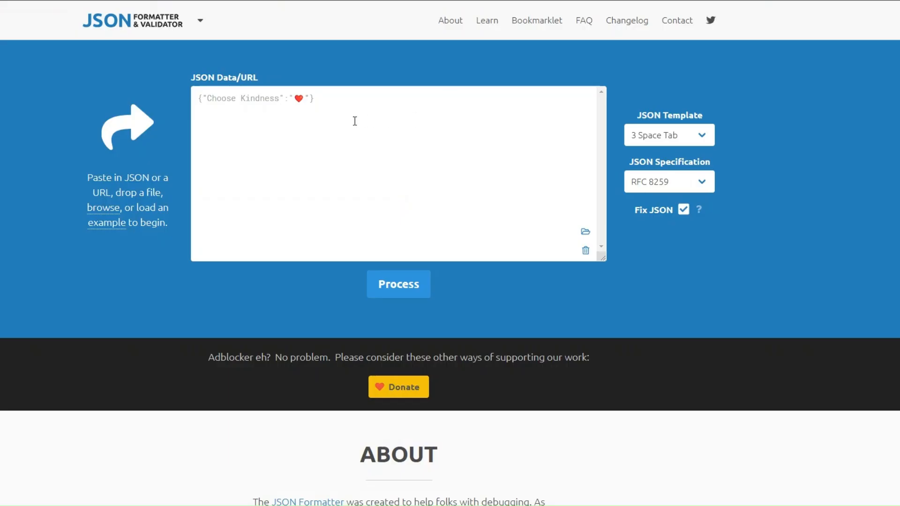
# Step: Validate and format the JSON in JSON Formatter, then copy the valid result
pyautogui.click(355, 121)
pyautogui.hotkey('ctrl', 'v')
pyautogui.click(386, 282)
pyautogui.click(498, 124)
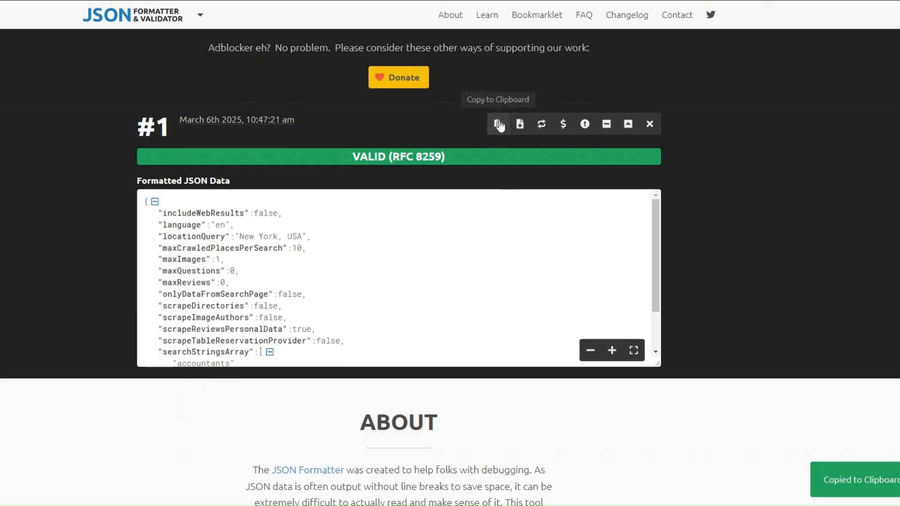
pyautogui.click(282, 199)
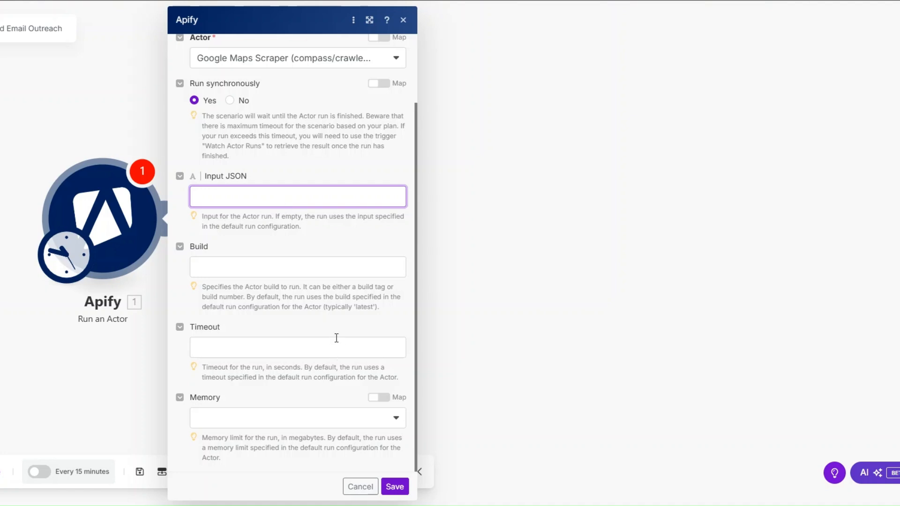
# Step: Paste the actor Input JSON (accountants, New York, USA, 10 places per search) and save
pyautogui.hotkey('ctrl', 'v')
pyautogui.moveTo(217, 389); pyautogui.dragTo(307, 378)
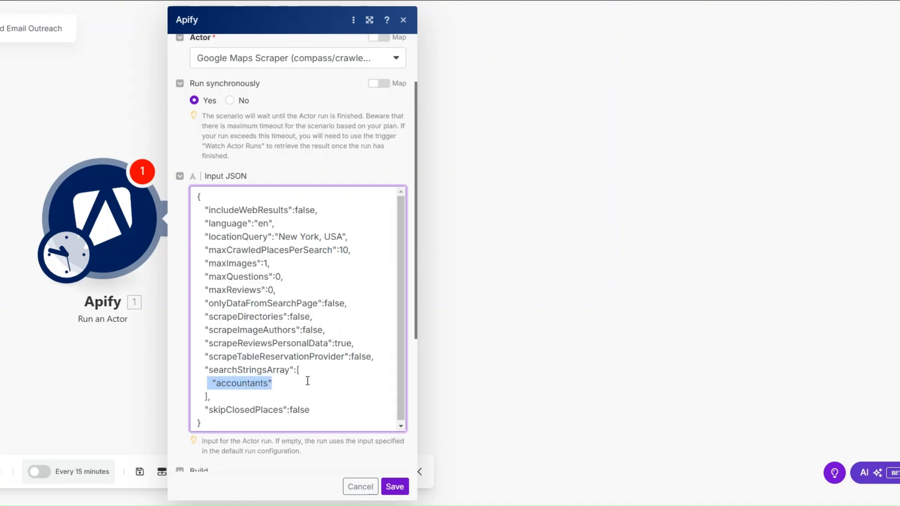
pyautogui.moveTo(279, 237); pyautogui.dragTo(352, 250)
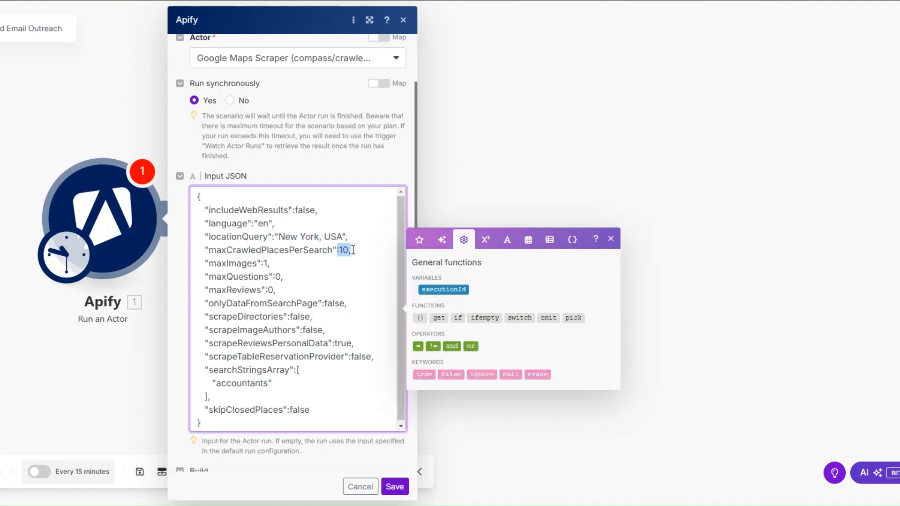
pyautogui.click(364, 475)
pyautogui.click(394, 486)
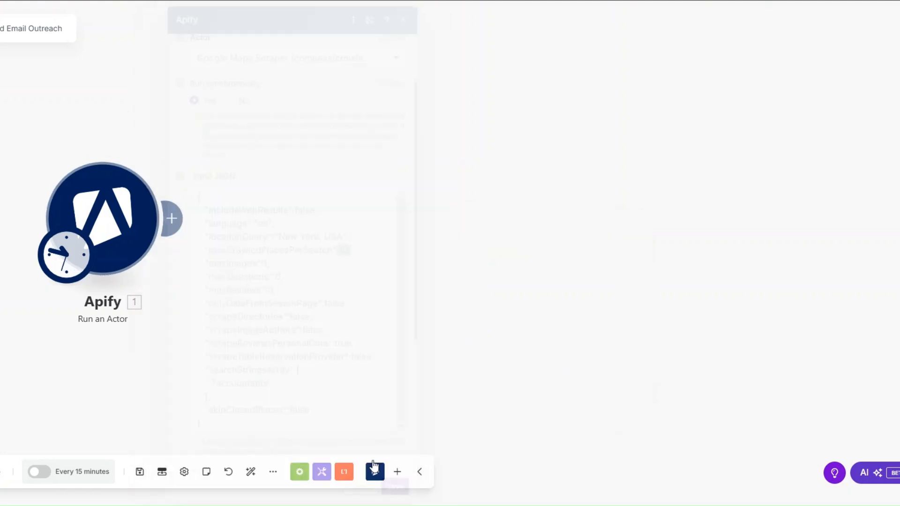
# Step: Add Apify Get Dataset Items with Dataset ID mapped from 1. defaultDatasetId, and save
pyautogui.click(171, 218)
pyautogui.click(425, 122)
pyautogui.scroll(-2, 445, 281)
pyautogui.click(446, 317)
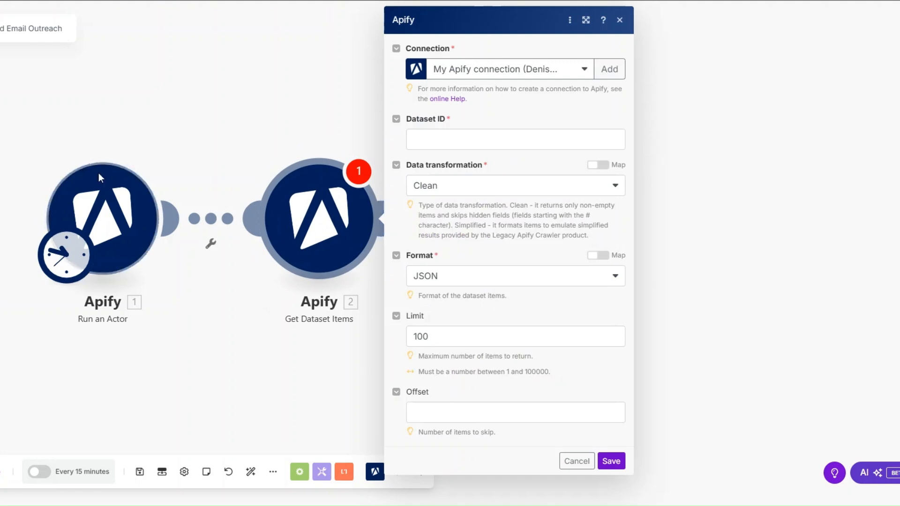
pyautogui.click(429, 141)
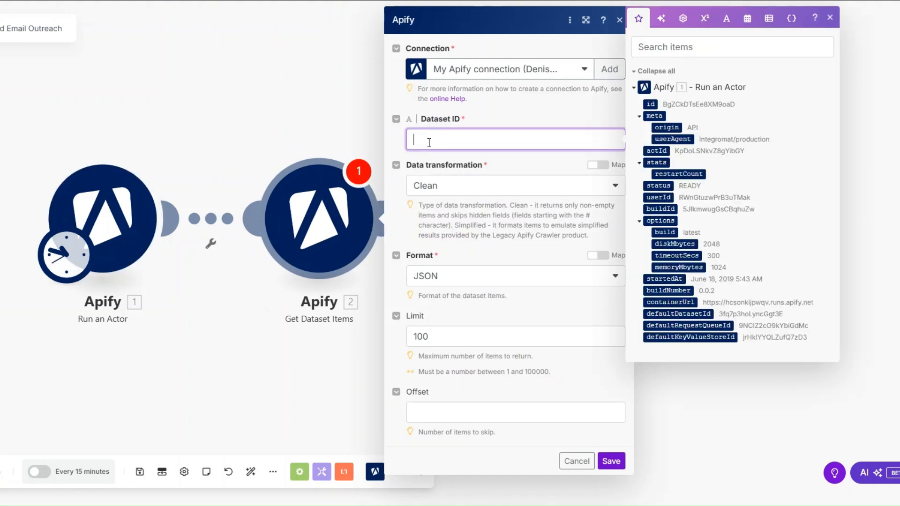
pyautogui.click(668, 314)
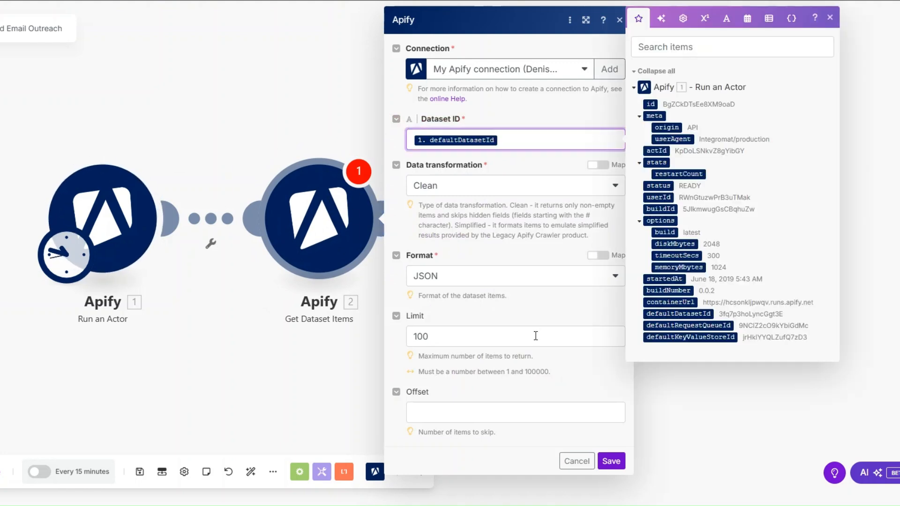
pyautogui.click(467, 331)
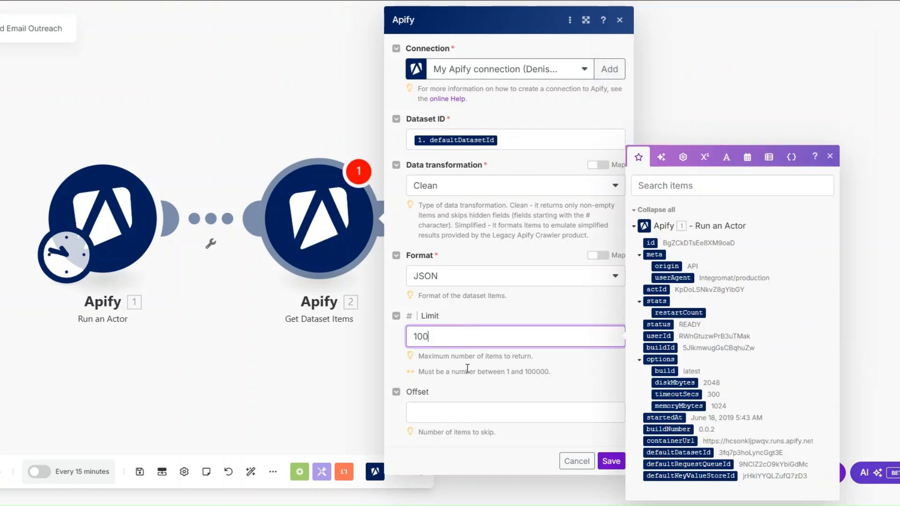
pyautogui.click(611, 461)
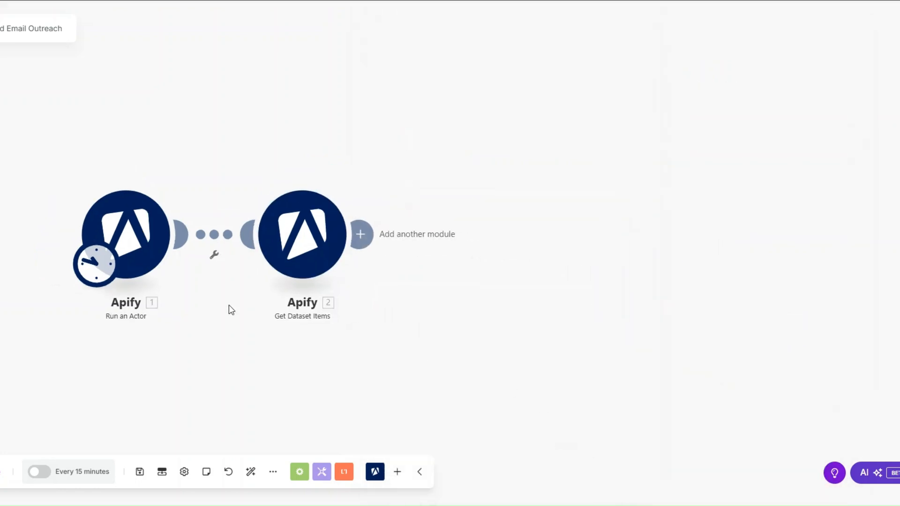
# Step: Run the scenario once and recentre the modules on the canvas
pyautogui.moveTo(230, 310); pyautogui.dragTo(128, 285)
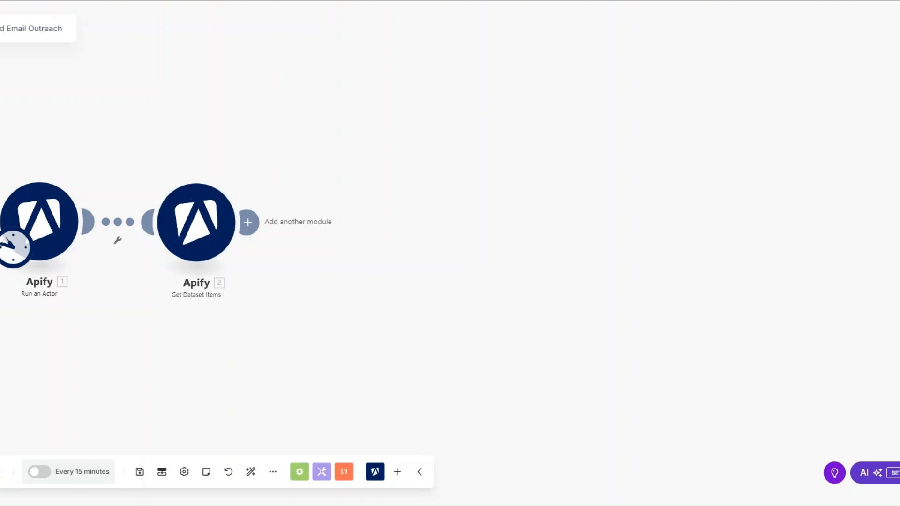
pyautogui.click(0, 472)
pyautogui.moveTo(378, 338); pyautogui.dragTo(246, 333)
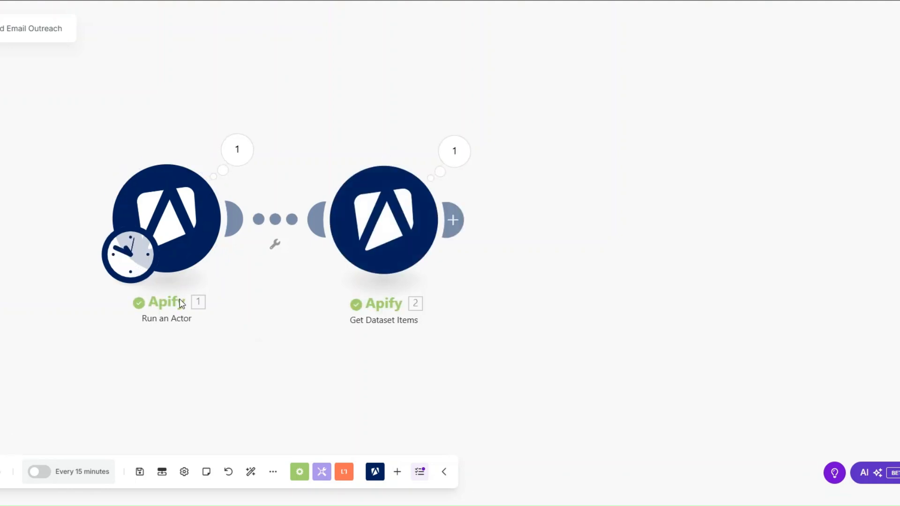
pyautogui.scroll(-2, 202, 311)
pyautogui.click(220, 191)
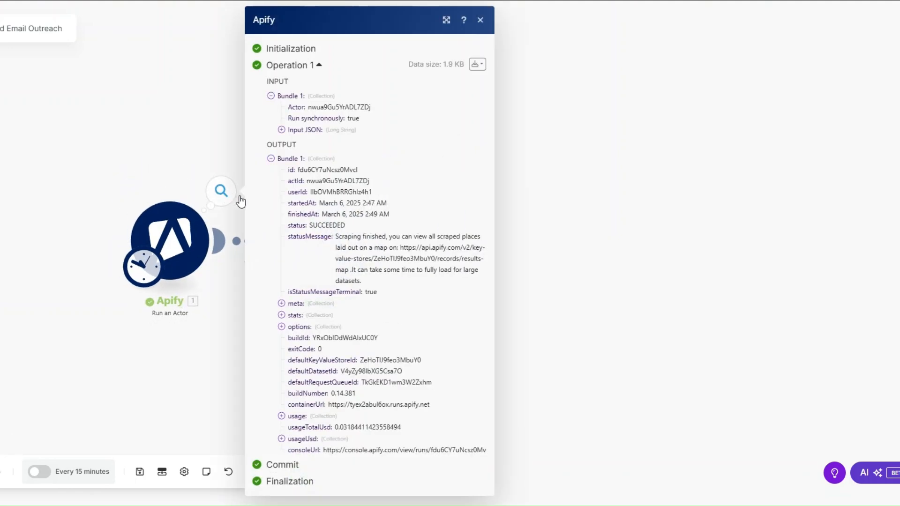
pyautogui.moveTo(308, 225); pyautogui.dragTo(362, 228)
pyautogui.click(187, 322)
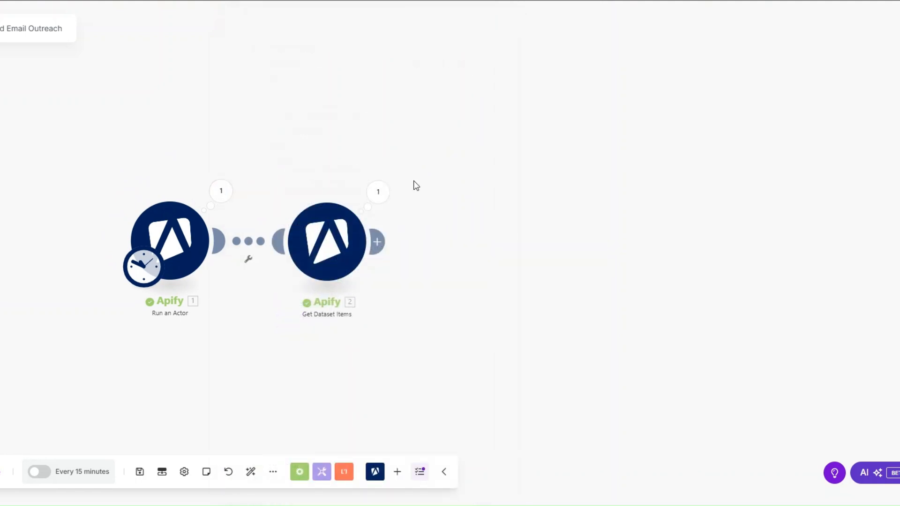
pyautogui.click(378, 191)
pyautogui.scroll(-2, 470, 216)
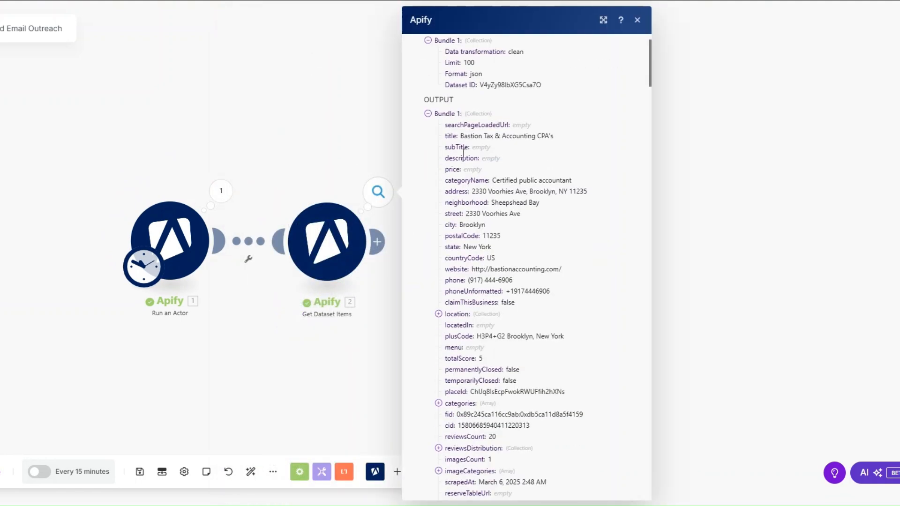
pyautogui.moveTo(461, 136); pyautogui.dragTo(571, 138)
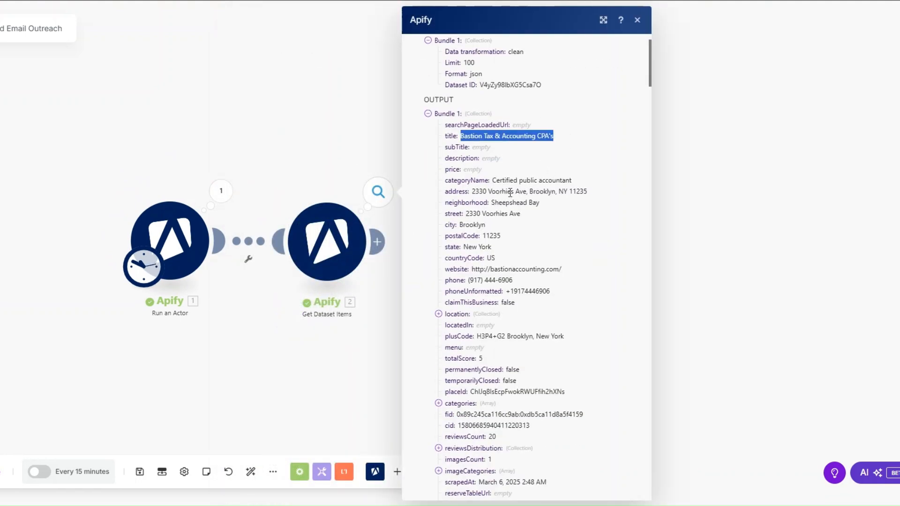
pyautogui.moveTo(461, 247); pyautogui.dragTo(525, 247)
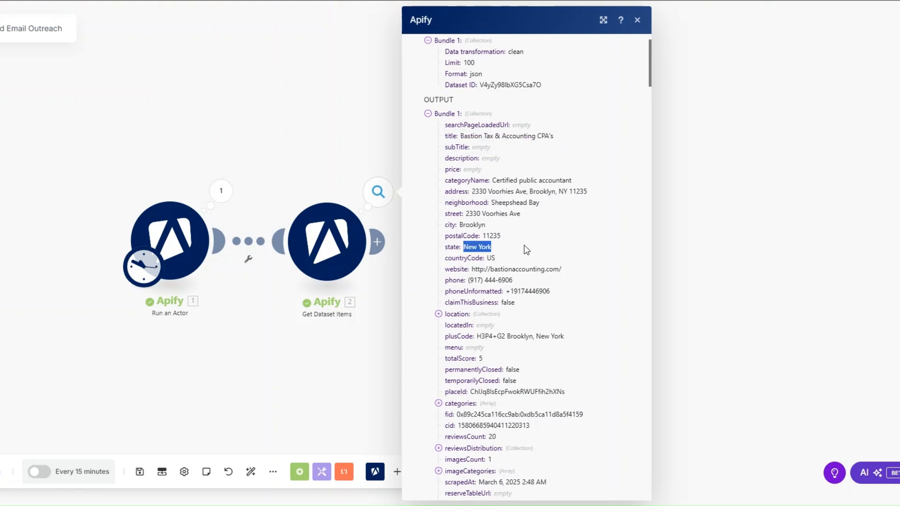
pyautogui.moveTo(472, 269); pyautogui.dragTo(594, 273)
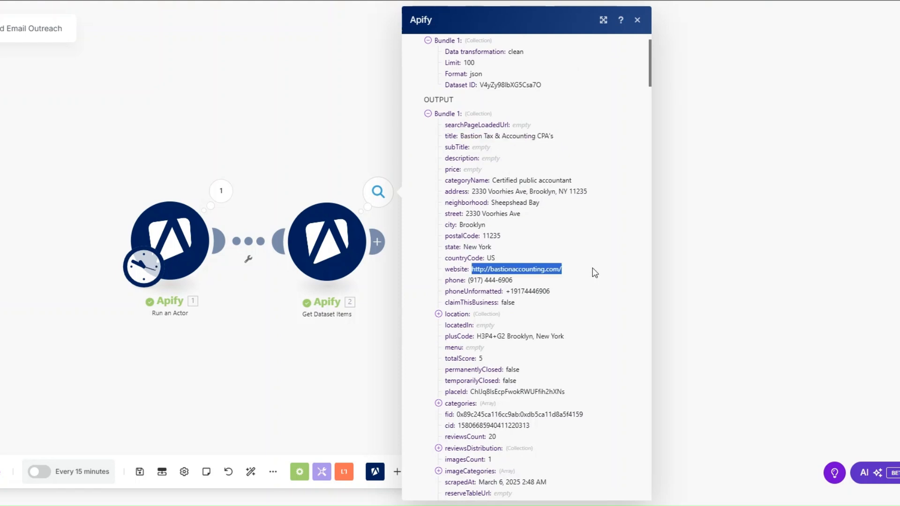
pyautogui.scroll(-4, 594, 273)
pyautogui.click(513, 103)
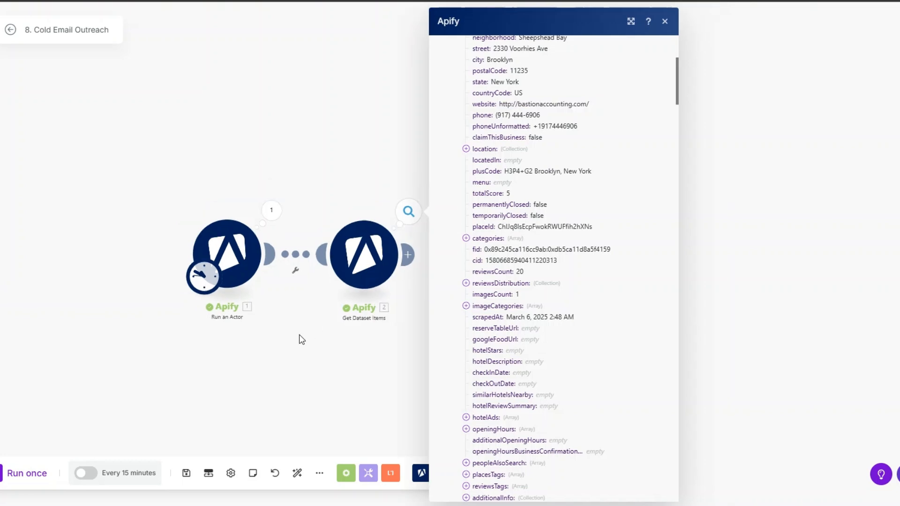
pyautogui.scroll(-2, 263, 332)
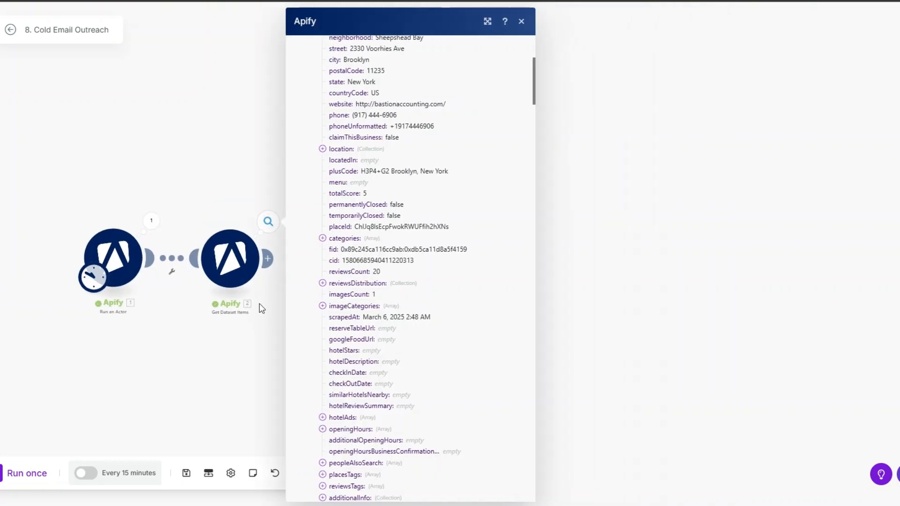
pyautogui.click(262, 309)
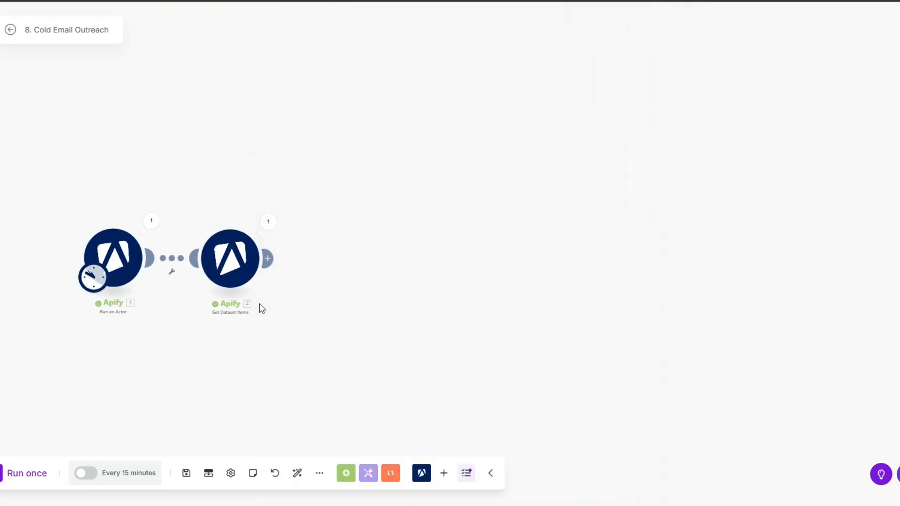
# Step: Add an HTTP Make a request module after Get Dataset Items
pyautogui.click(268, 259)
pyautogui.scroll(-2, 452, 245)
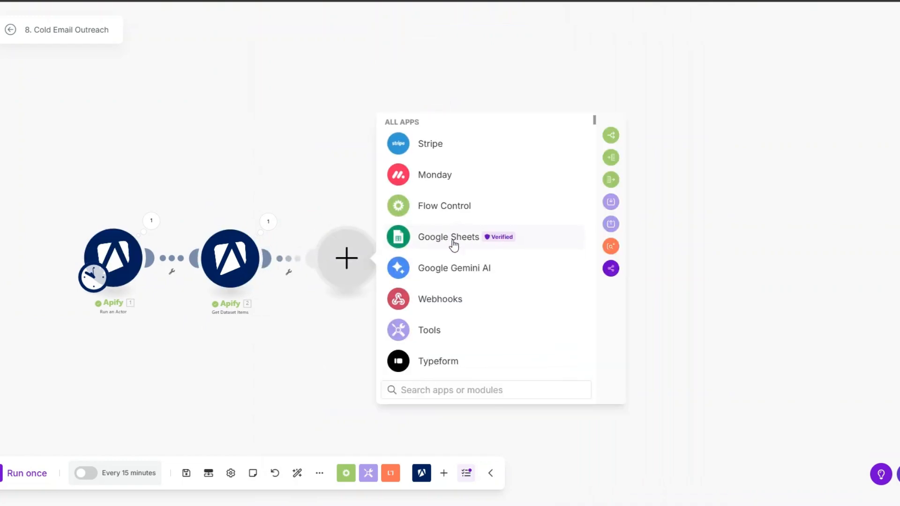
pyautogui.write('htt')
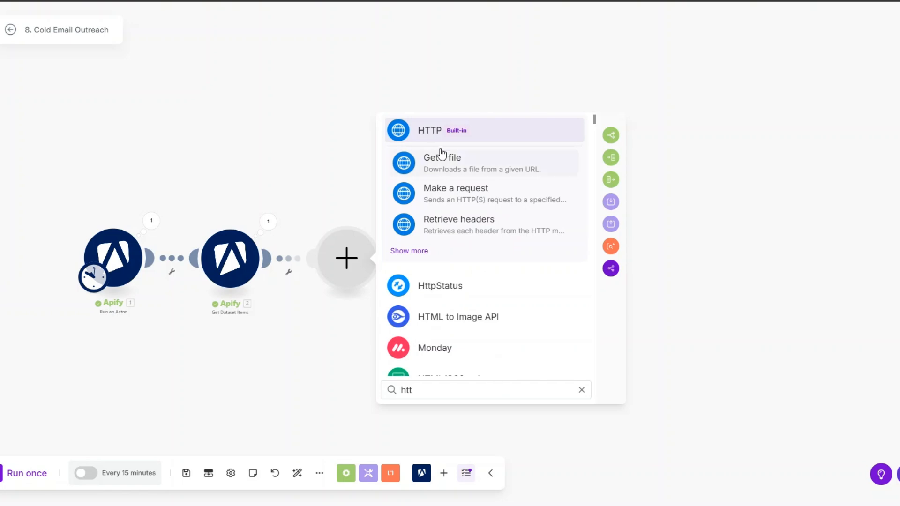
pyautogui.click(446, 188)
pyautogui.scroll(-3, 452, 234)
pyautogui.click(466, 356)
# Step: Map 2. website into the URL, set body type Raw with JSON content type, and save
pyautogui.click(462, 157)
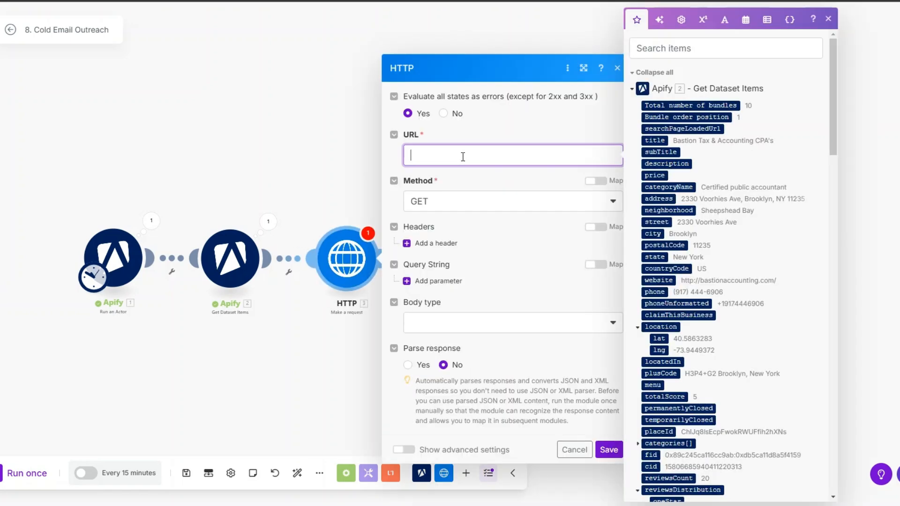
pyautogui.click(669, 270)
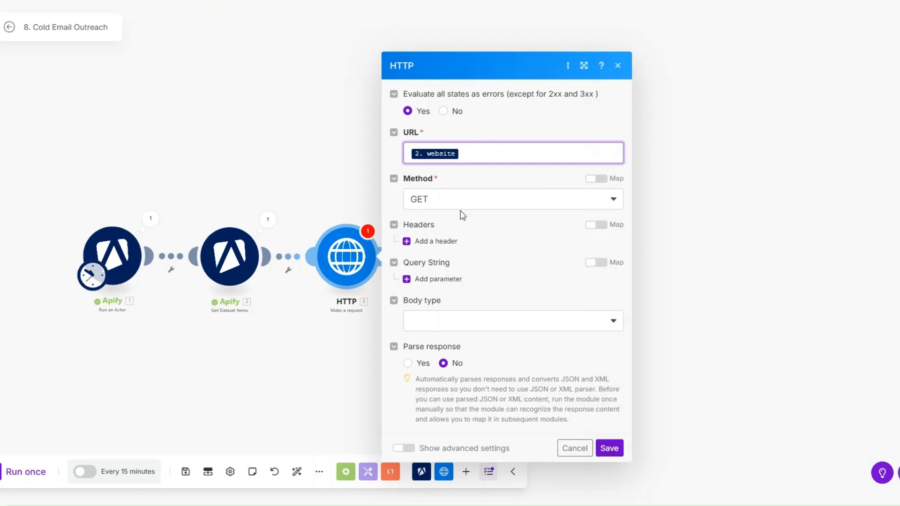
pyautogui.click(459, 324)
pyautogui.click(446, 363)
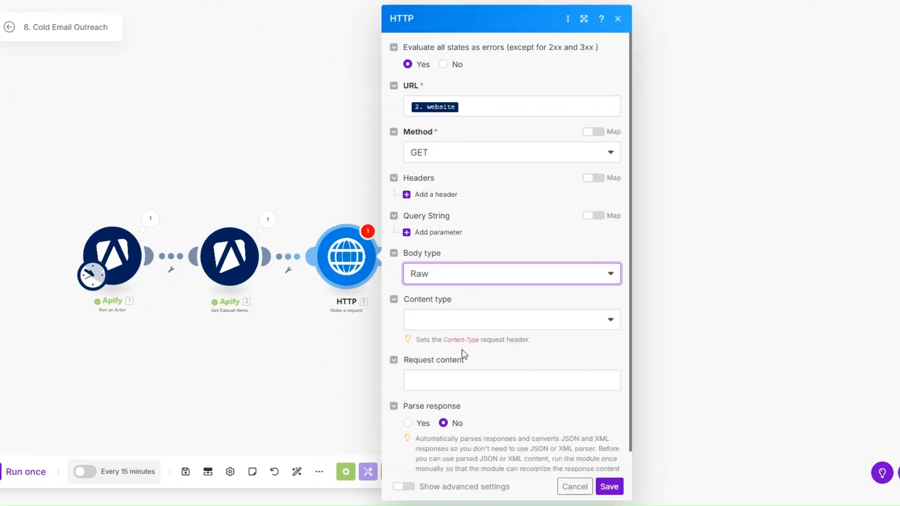
pyautogui.click(461, 324)
pyautogui.click(453, 380)
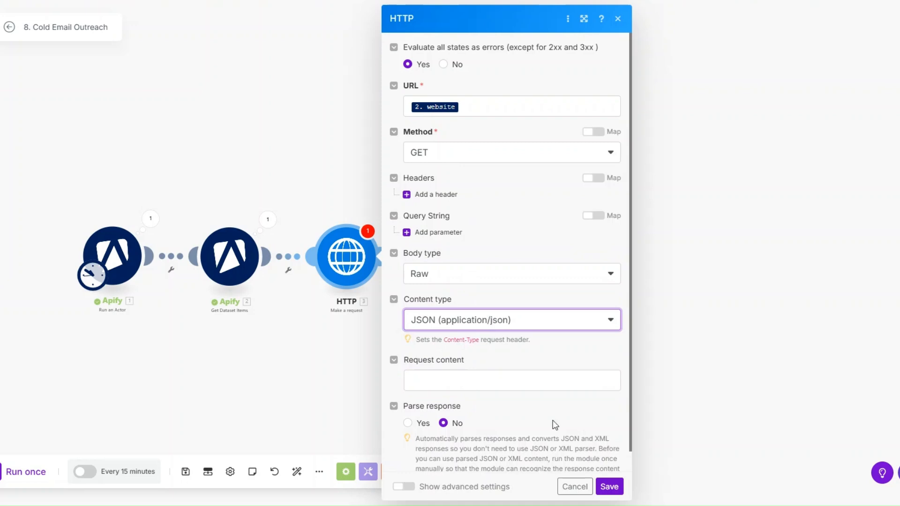
pyautogui.click(609, 487)
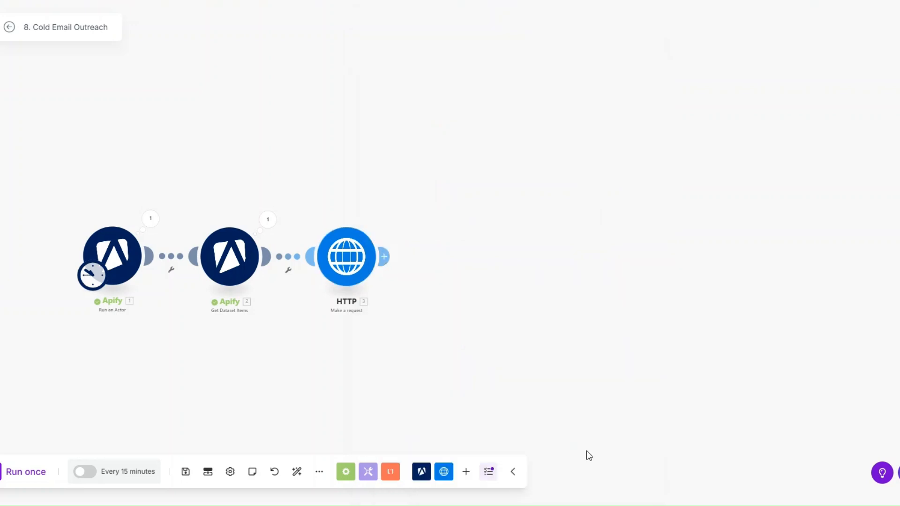
# Step: Add a 'Website?' filter on the link into HTTP requiring the website to exist
pyautogui.click(288, 268)
pyautogui.click(294, 282)
pyautogui.click(354, 204)
pyautogui.write('Website?')
pyautogui.click(353, 253)
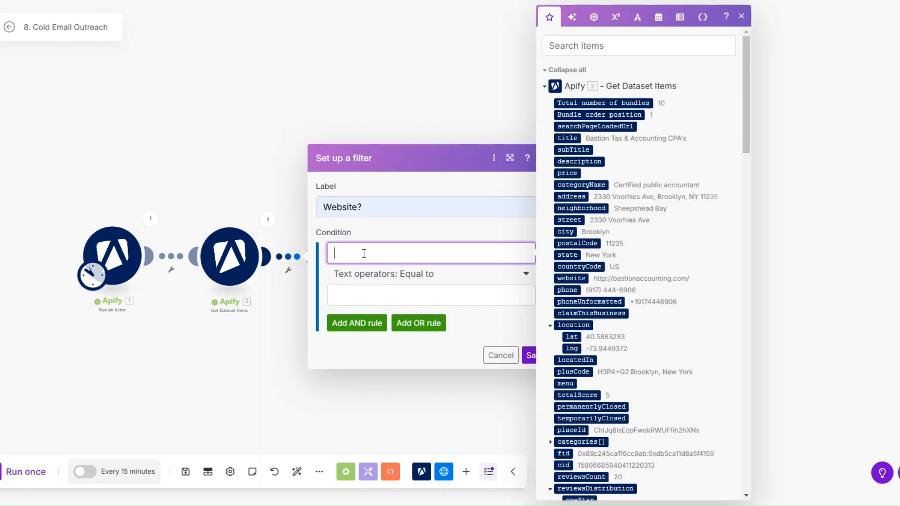
pyautogui.click(406, 280)
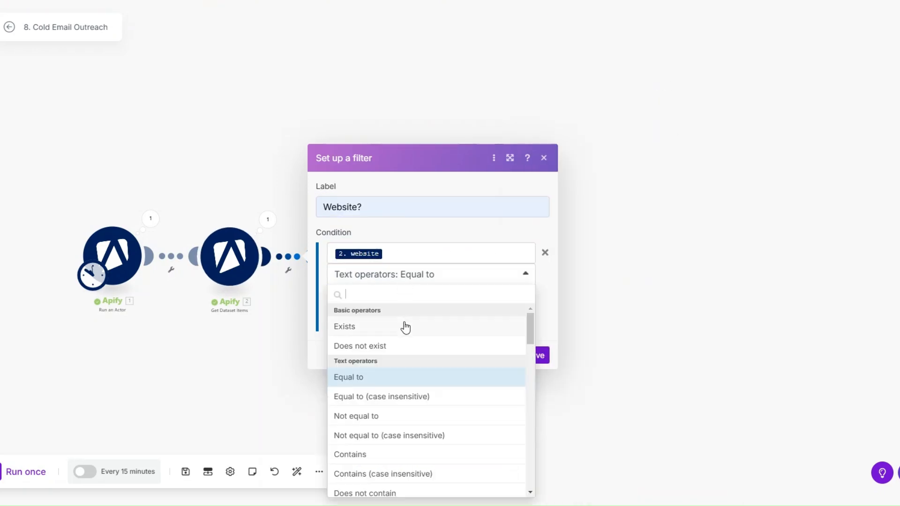
pyautogui.click(404, 326)
pyautogui.click(535, 336)
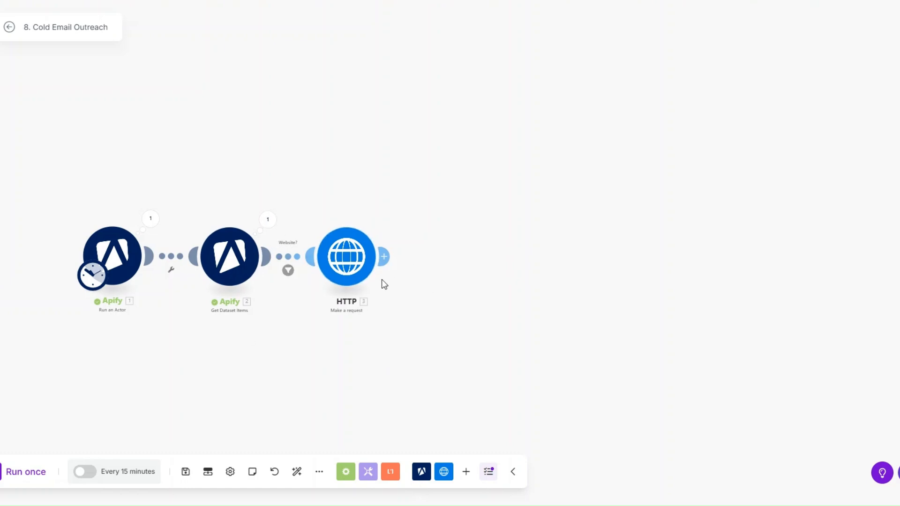
# Step: Rename the HTTP module to Scrape Website
pyautogui.rightClick(347, 255)
pyautogui.click(372, 316)
pyautogui.write('Scrape Websit')
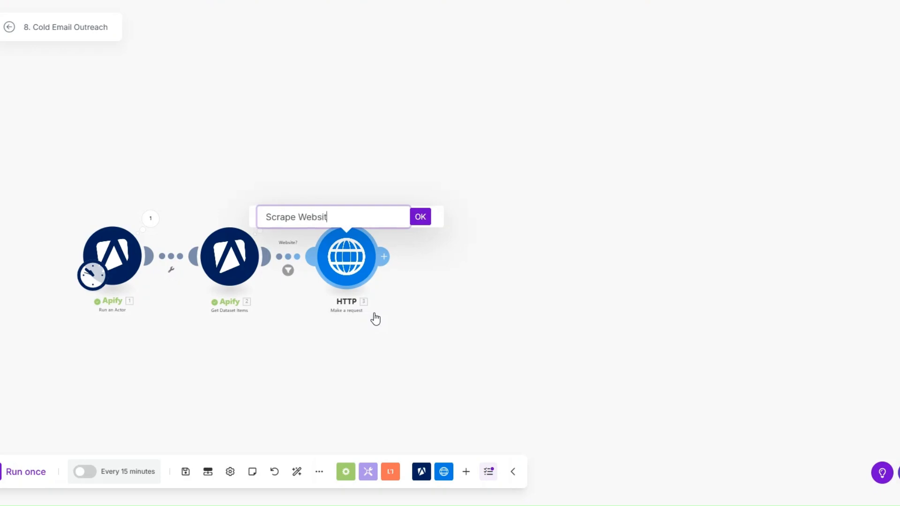
pyautogui.press('Return')
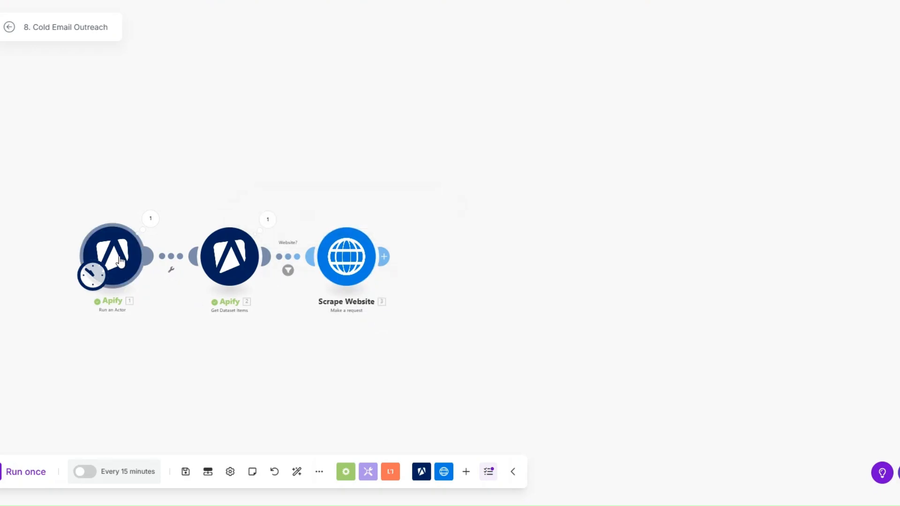
# Step: Rename the Apify modules to Scrape Google Maps and Get Scraped Data
pyautogui.rightClick(122, 261)
pyautogui.click(158, 340)
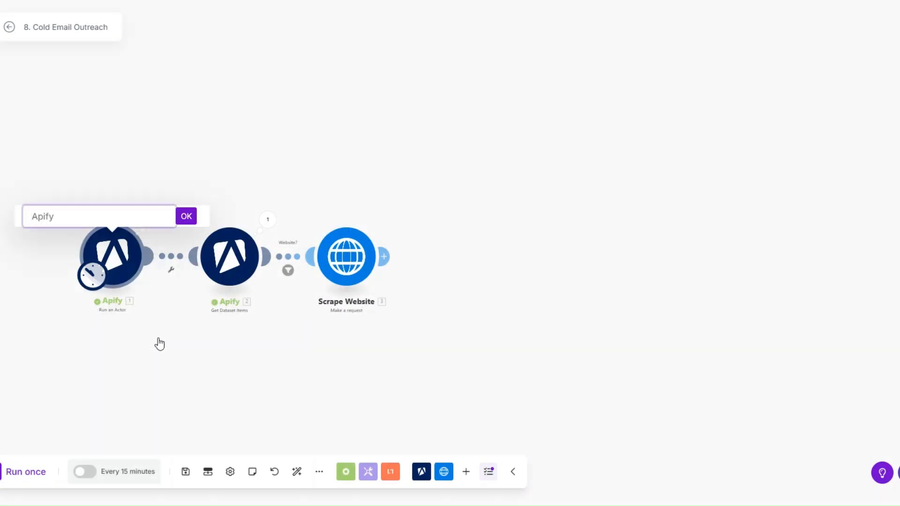
pyautogui.write('Scrape Google Map')
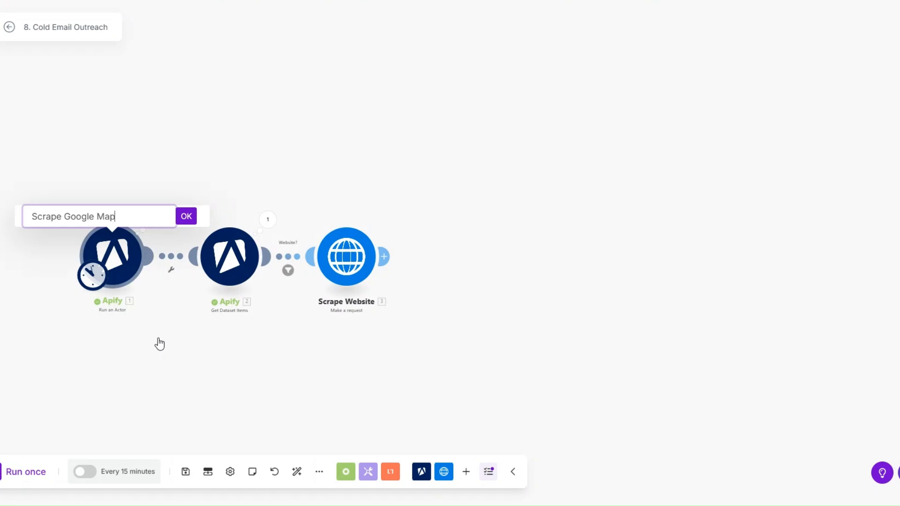
pyautogui.click(186, 216)
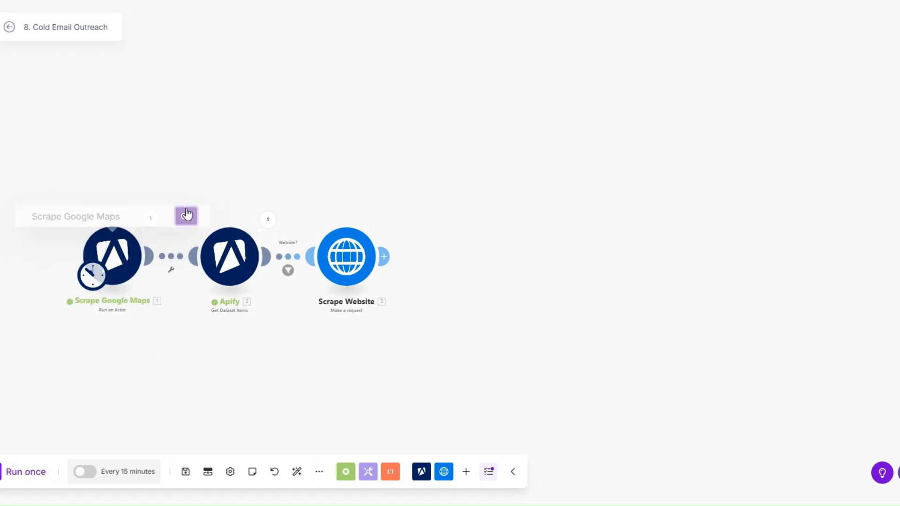
pyautogui.rightClick(226, 269)
pyautogui.click(262, 333)
pyautogui.write('Get Scraped Data')
pyautogui.click(303, 217)
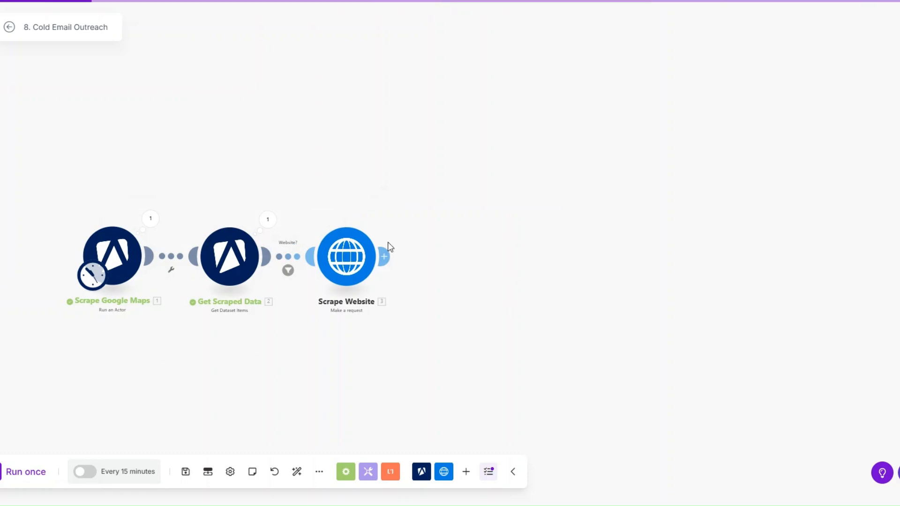
# Step: Run the scenario once and check the first module's output
pyautogui.click(42, 481)
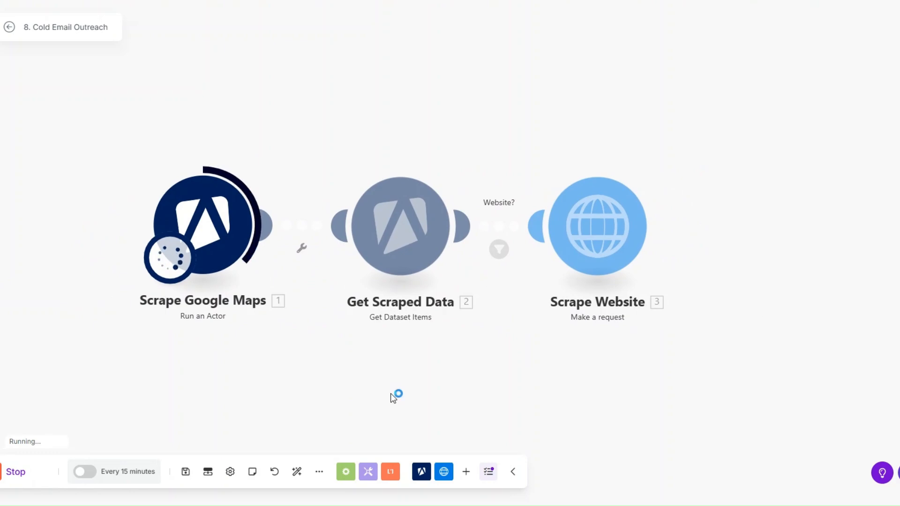
pyautogui.click(200, 171)
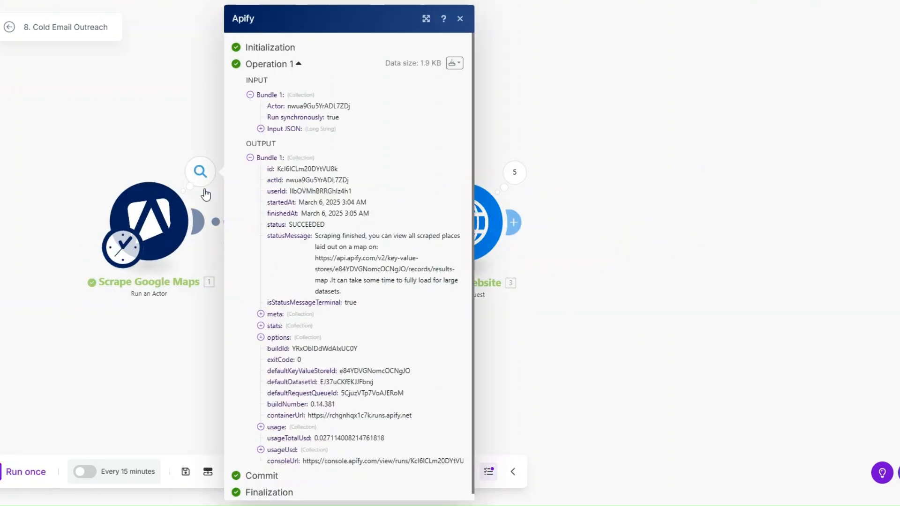
pyautogui.click(183, 346)
# Step: Review Scrape Google Maps settings: real estate agency search, 5 places per search
pyautogui.click(152, 224)
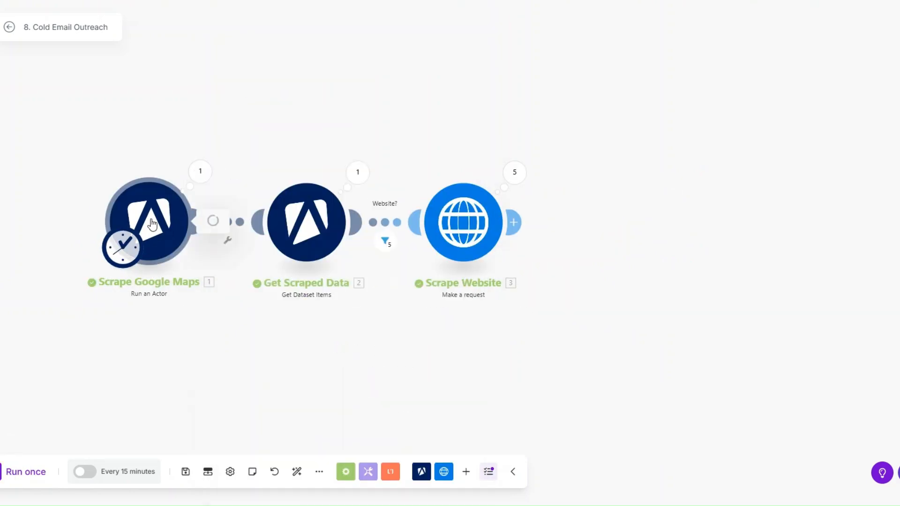
pyautogui.scroll(-5, 271, 250)
pyautogui.moveTo(241, 242); pyautogui.dragTo(337, 247)
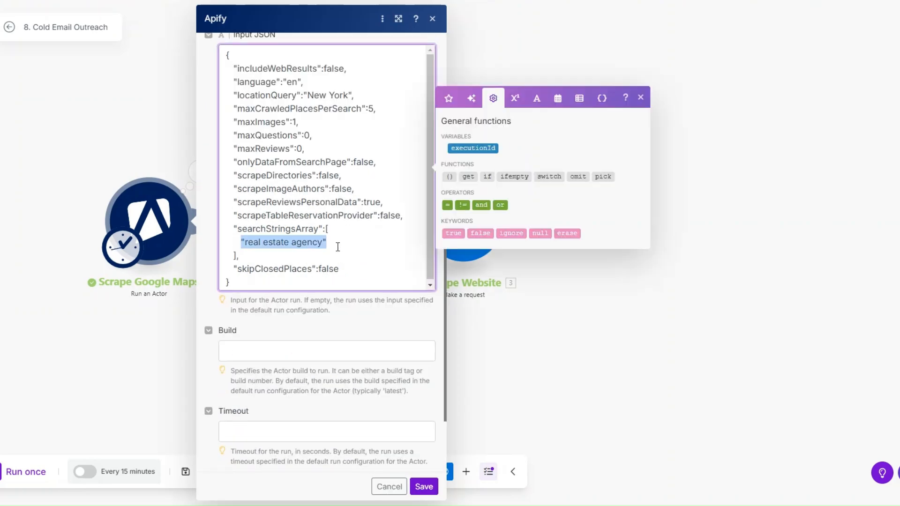
pyautogui.scroll(5, 337, 247)
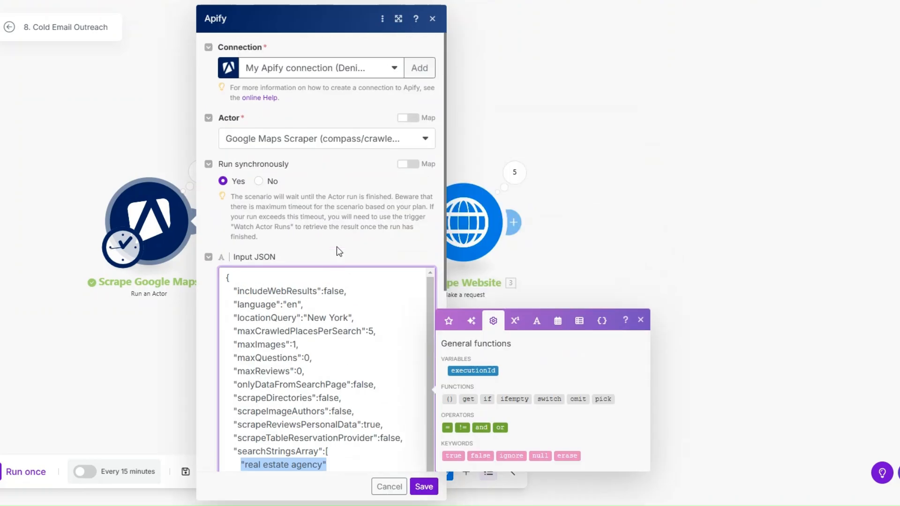
pyautogui.click(369, 331)
pyautogui.moveTo(370, 331); pyautogui.dragTo(382, 333)
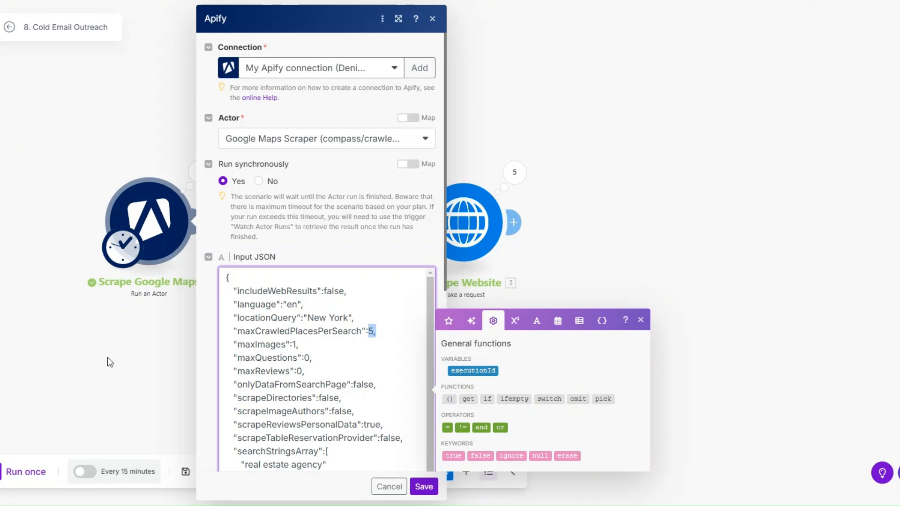
pyautogui.click(108, 359)
# Step: Inspect Get Scraped Data's output and Scrape Website's returned page HTML
pyautogui.click(358, 173)
pyautogui.scroll(-20, 464, 258)
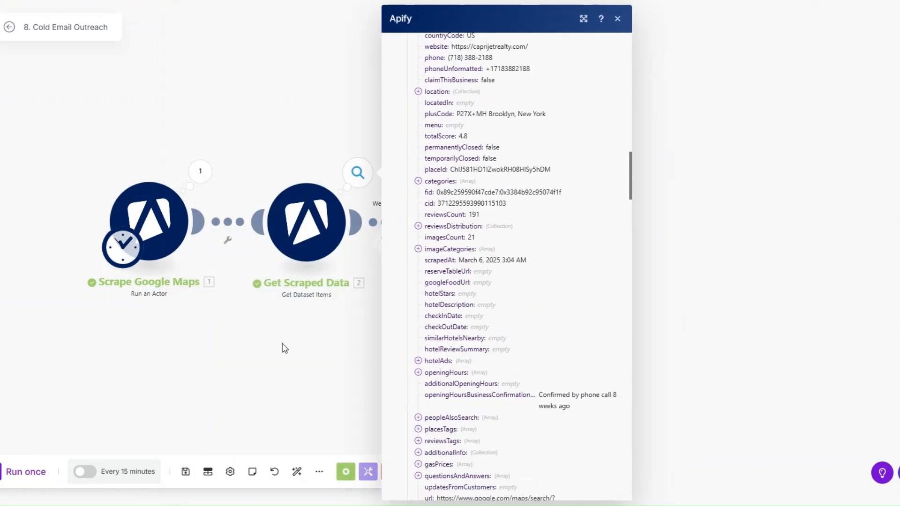
pyautogui.click(284, 349)
pyautogui.click(511, 181)
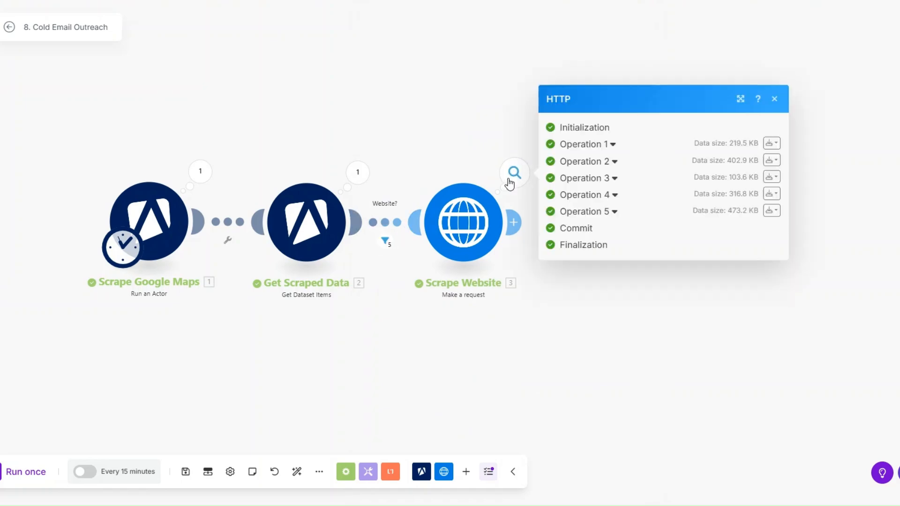
pyautogui.click(612, 145)
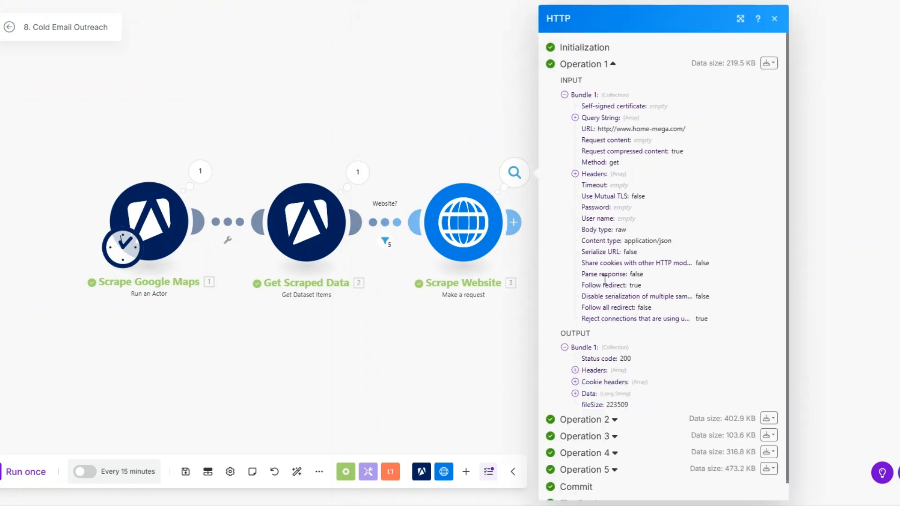
pyautogui.click(575, 393)
pyautogui.scroll(-6, 581, 187)
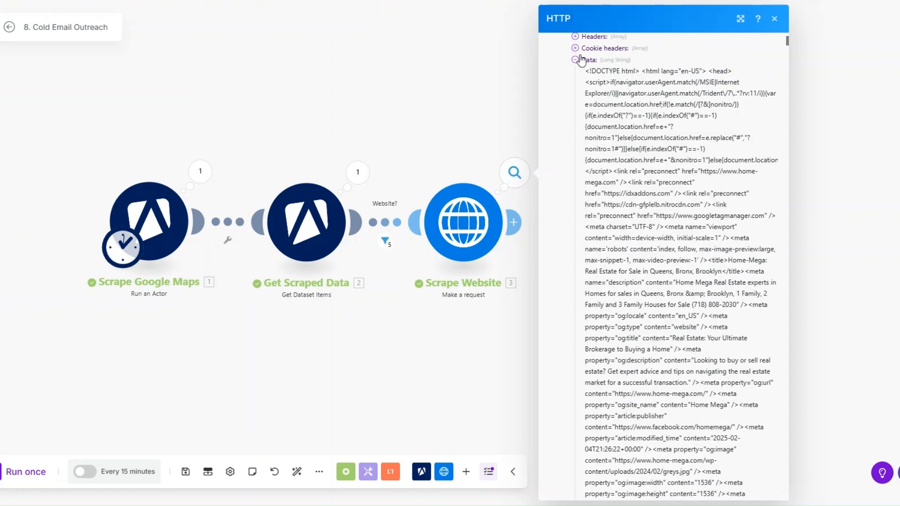
pyautogui.moveTo(585, 71); pyautogui.dragTo(697, 434)
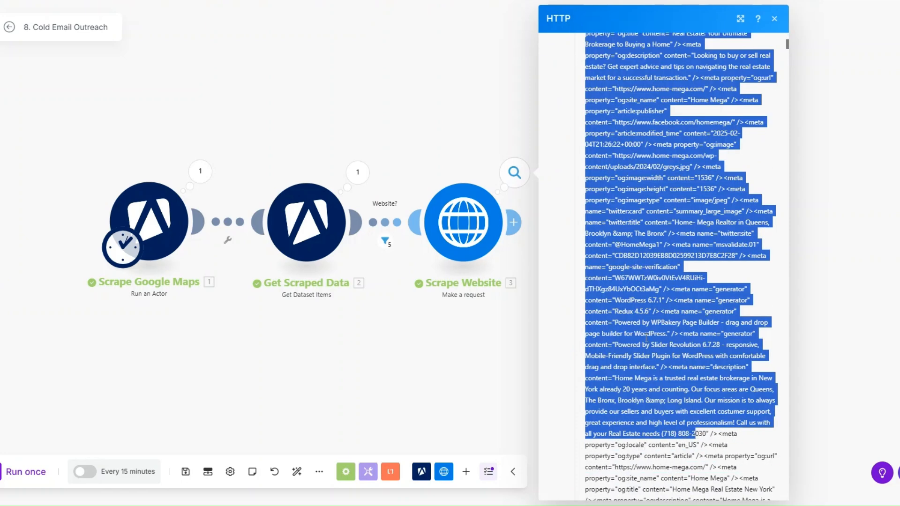
pyautogui.click(646, 335)
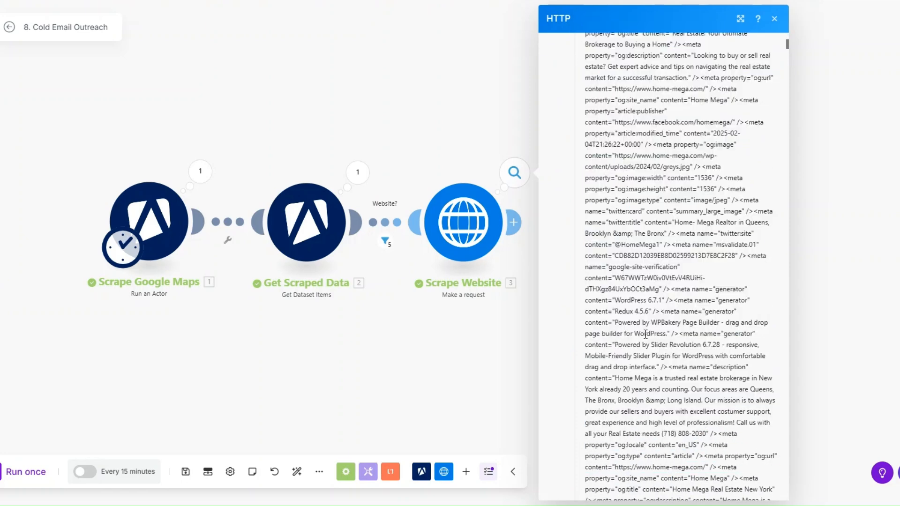
pyautogui.click(514, 222)
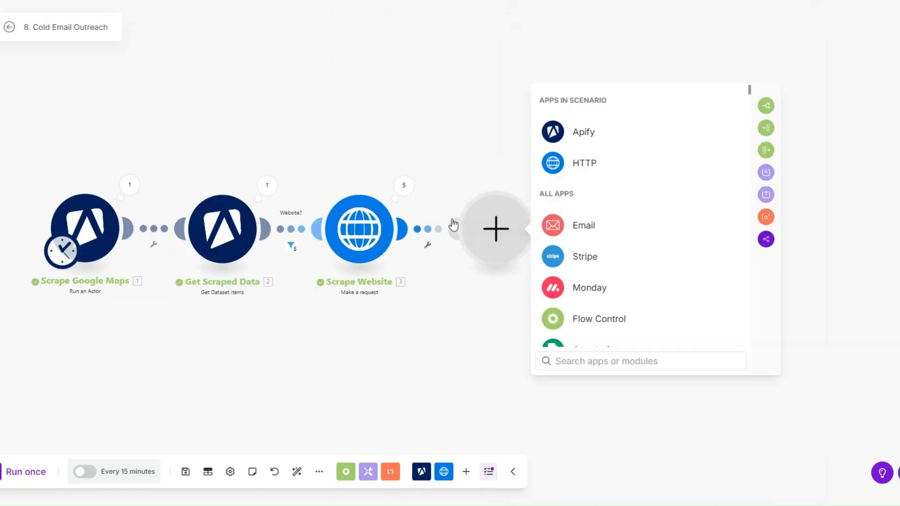
# Step: Add a Text parser HTML to text module fed by 3. Data, and save
pyautogui.click(392, 472)
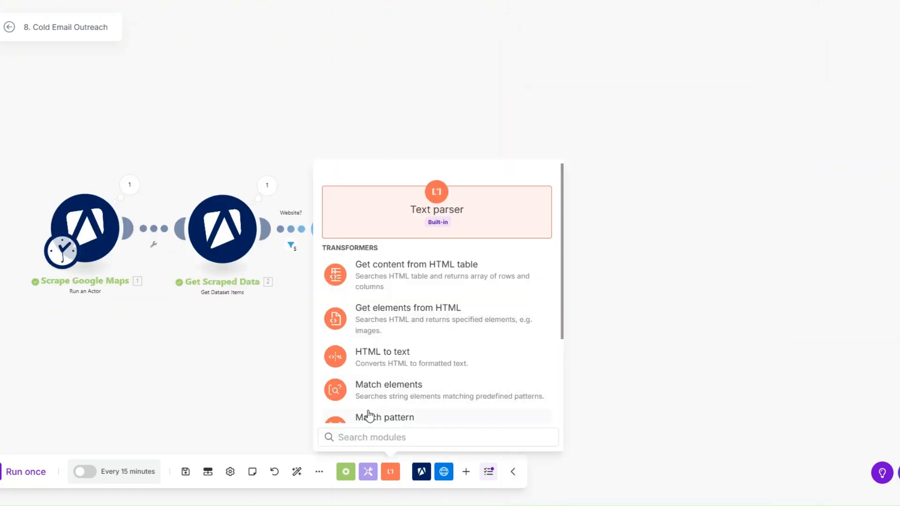
pyautogui.click(383, 357)
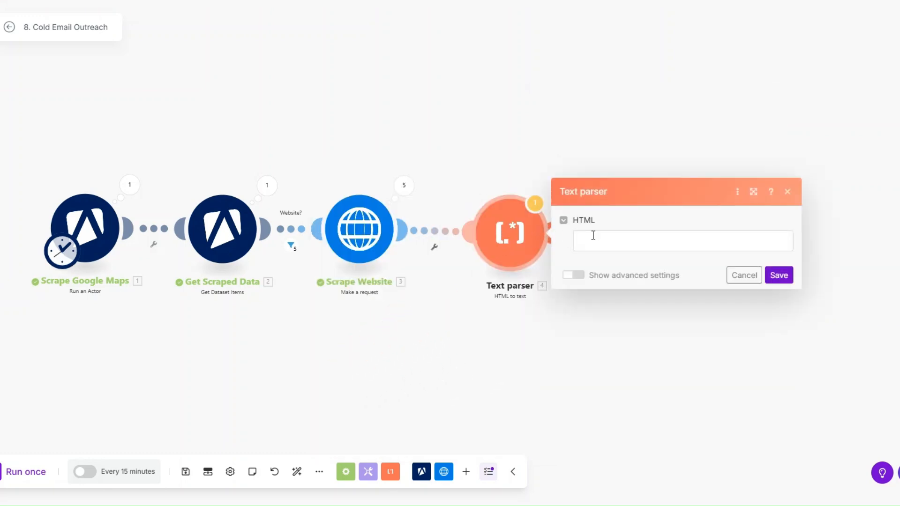
pyautogui.click(593, 235)
pyautogui.click(387, 138)
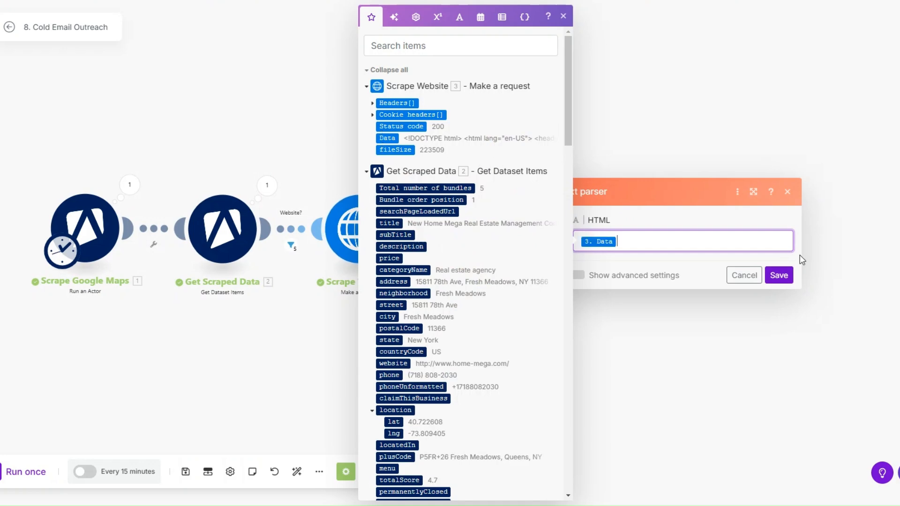
pyautogui.click(779, 276)
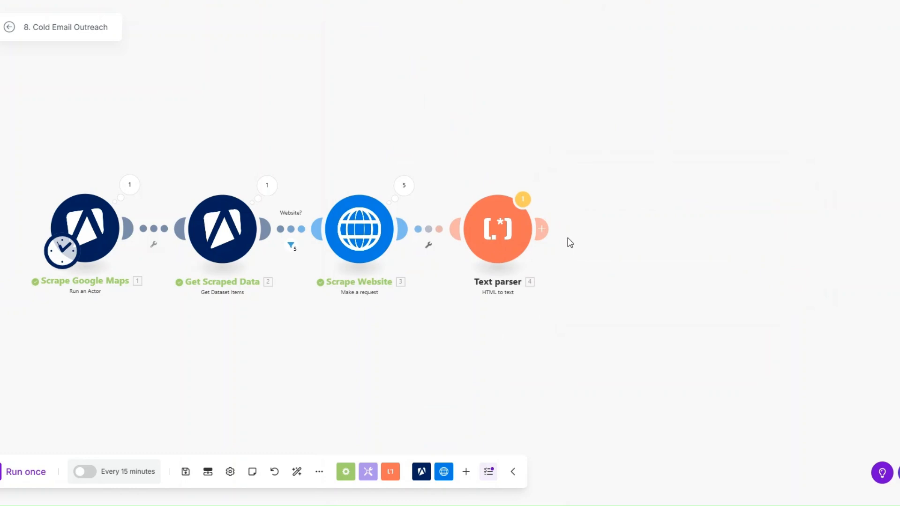
# Step: Add a Find Email Address pattern match on the converted text and save
pyautogui.click(391, 472)
pyautogui.scroll(-1, 399, 373)
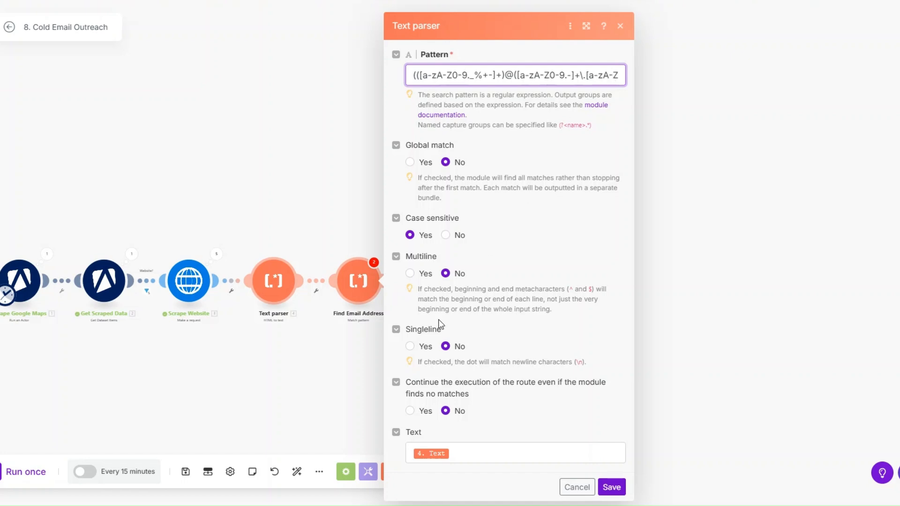
pyautogui.click(464, 452)
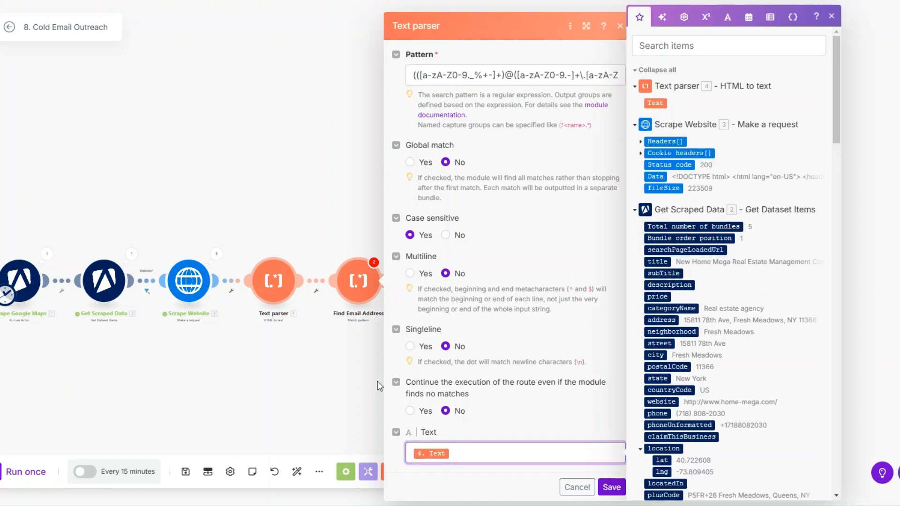
pyautogui.click(610, 488)
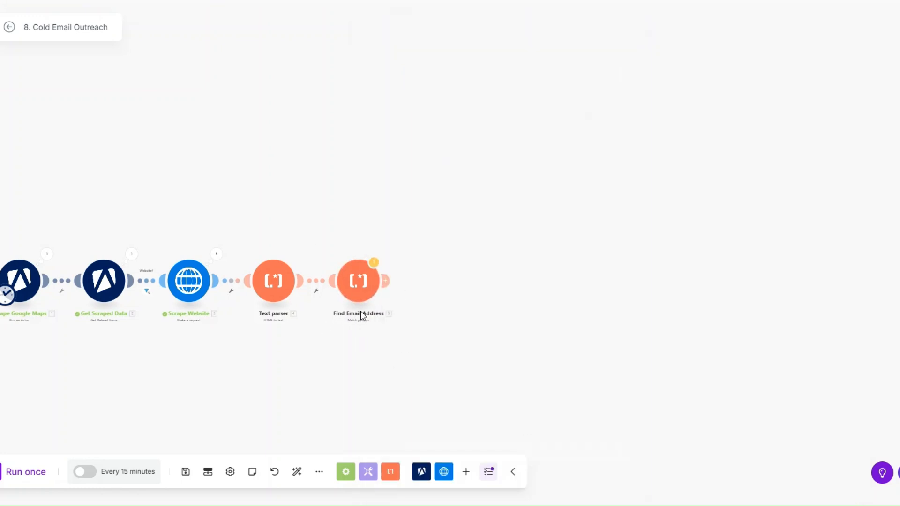
pyautogui.click(387, 280)
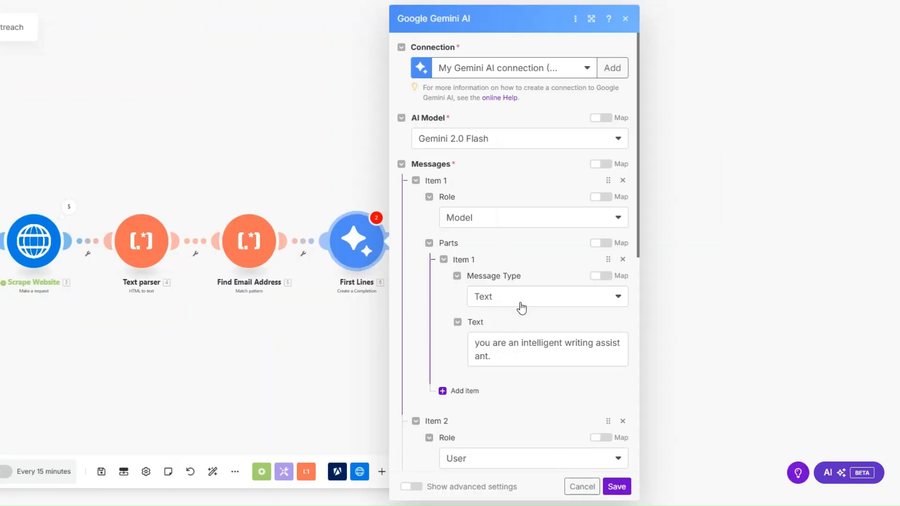
pyautogui.click(454, 143)
pyautogui.click(457, 144)
pyautogui.scroll(-1, 482, 178)
pyautogui.scroll(-2, 481, 178)
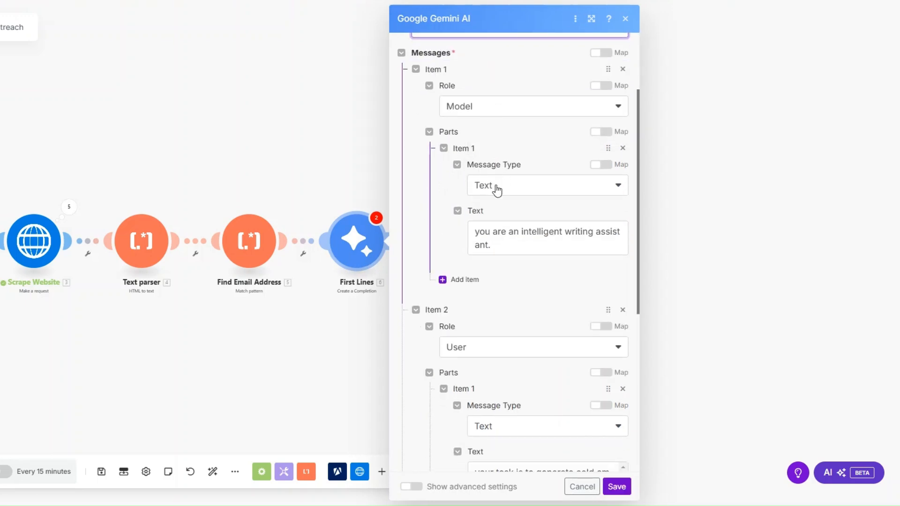
pyautogui.click(500, 249)
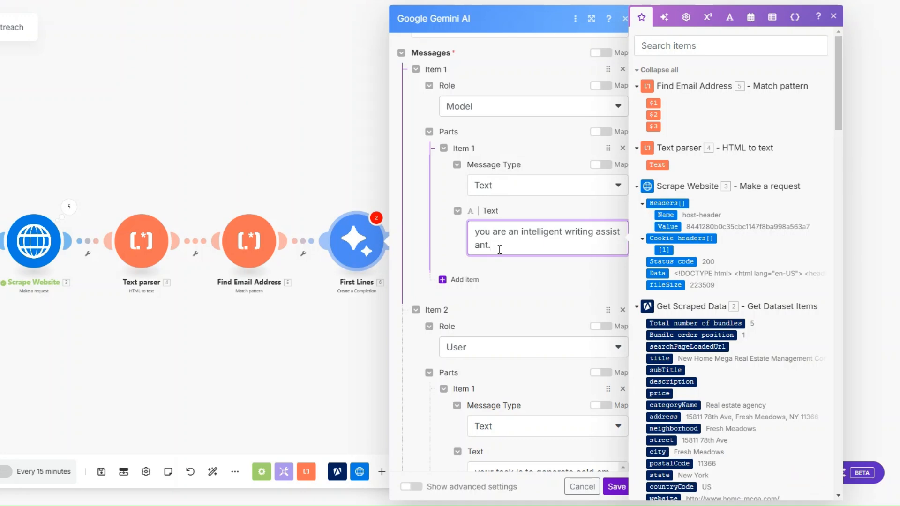
pyautogui.scroll(-5, 499, 249)
pyautogui.click(525, 173)
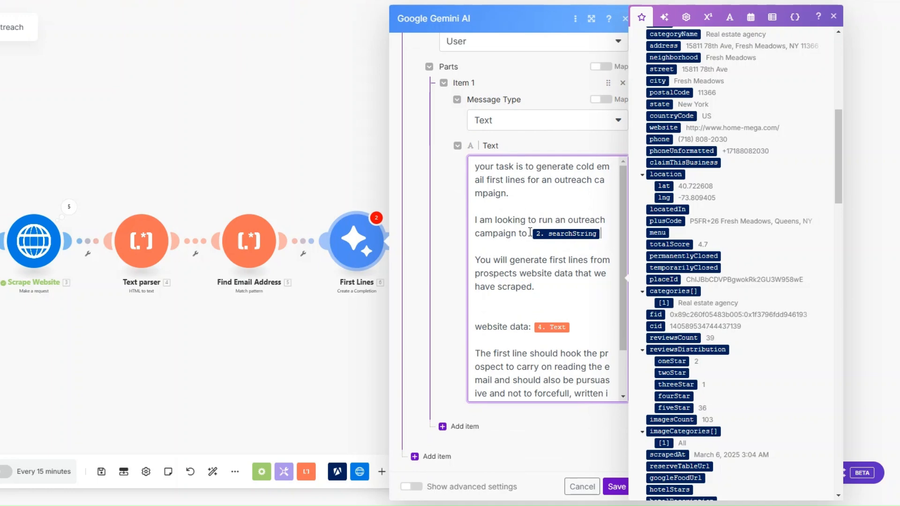
pyautogui.moveTo(597, 235)
pyautogui.click(523, 302)
pyautogui.press('BackSpace')
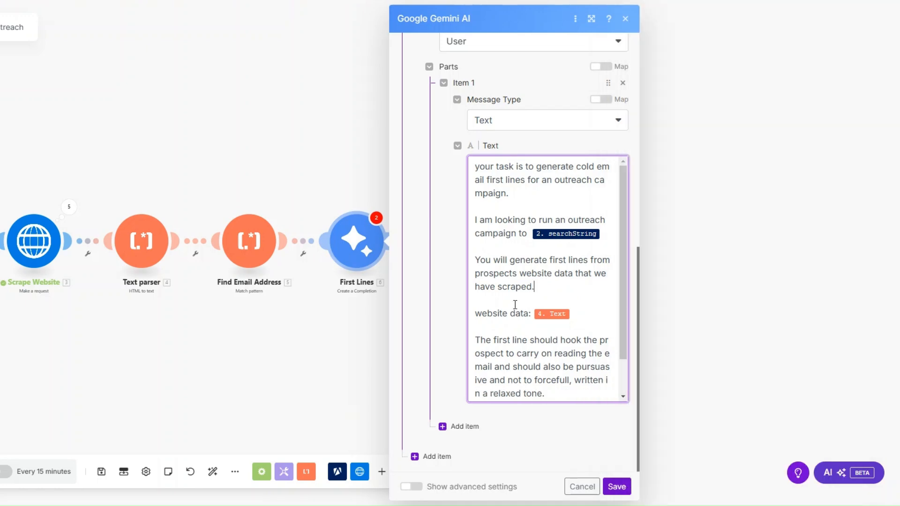
pyautogui.scroll(-1, 558, 309)
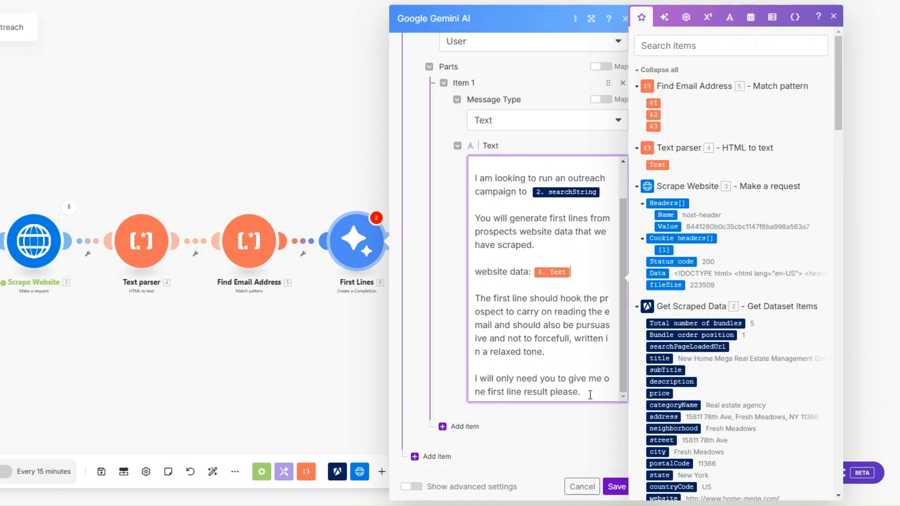
pyautogui.press('Escape')
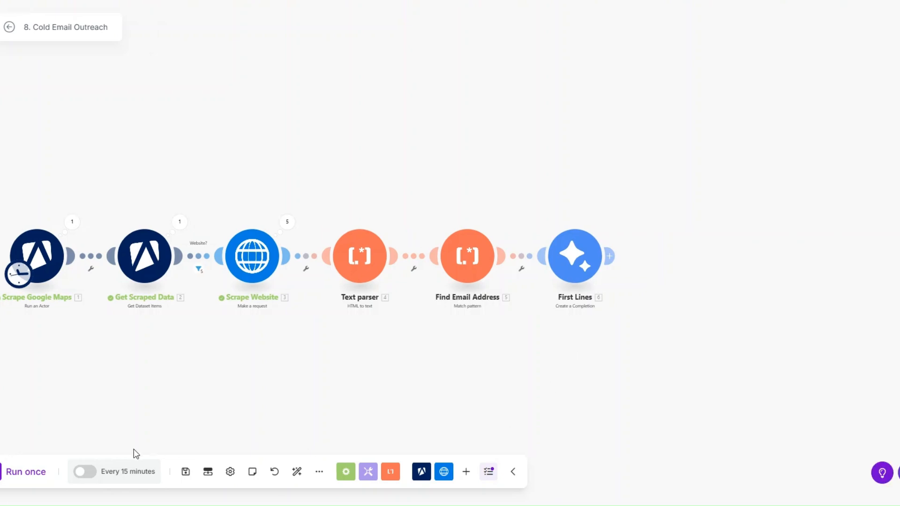
# Step: Run the scenario once and review Scrape Google Maps and Get Scraped Data results
pyautogui.click(26, 472)
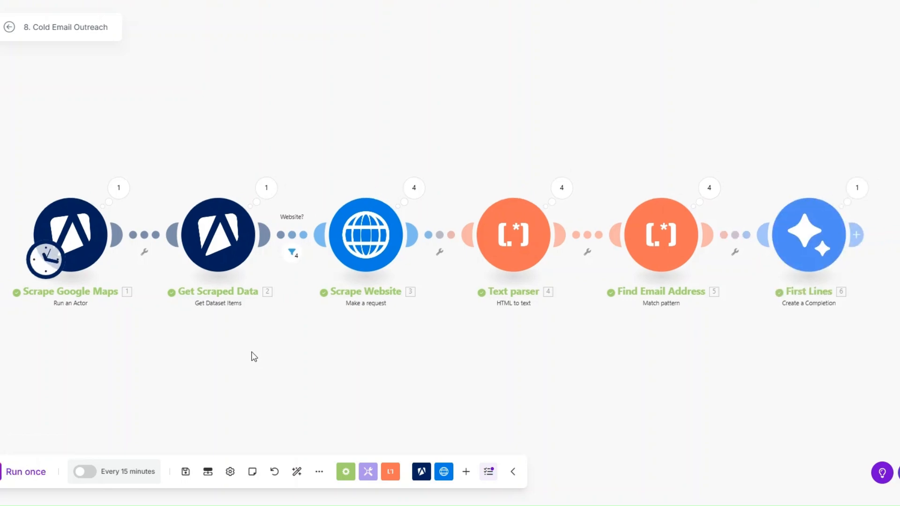
pyautogui.click(105, 188)
pyautogui.click(79, 325)
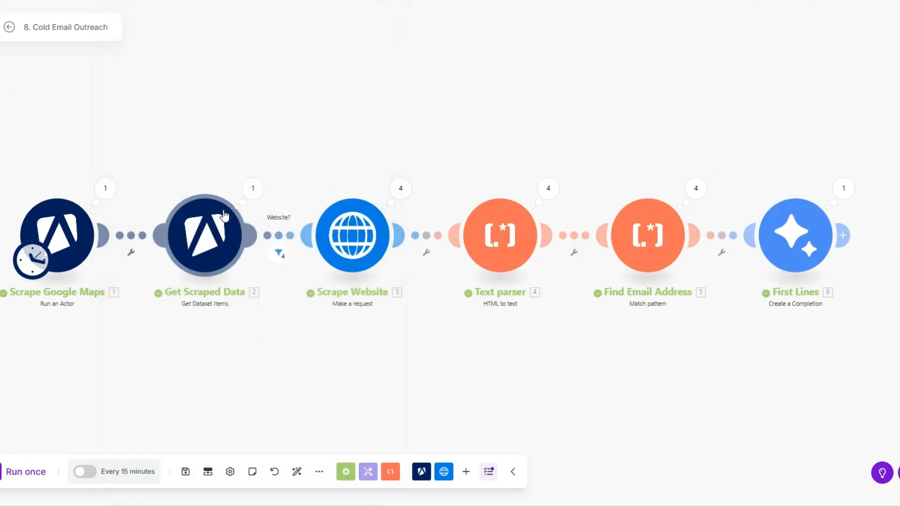
pyautogui.click(257, 197)
pyautogui.scroll(-20, 410, 266)
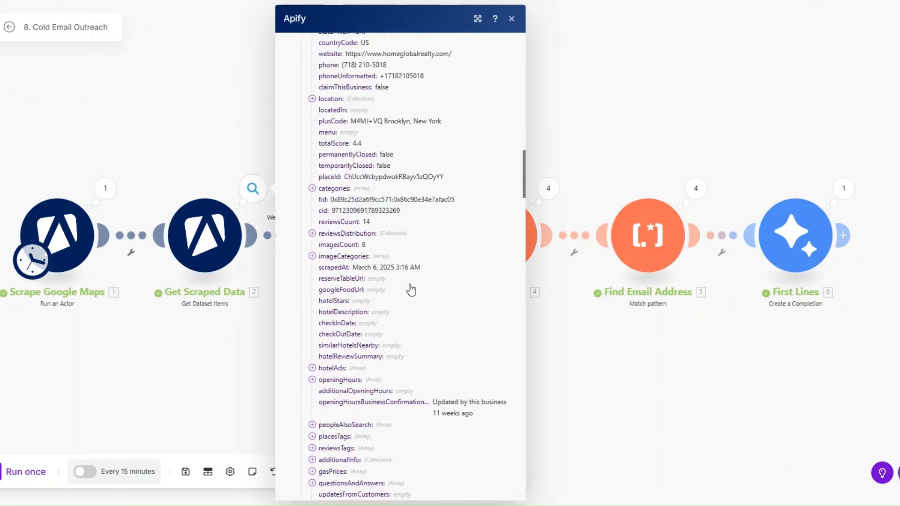
pyautogui.scroll(-15, 410, 290)
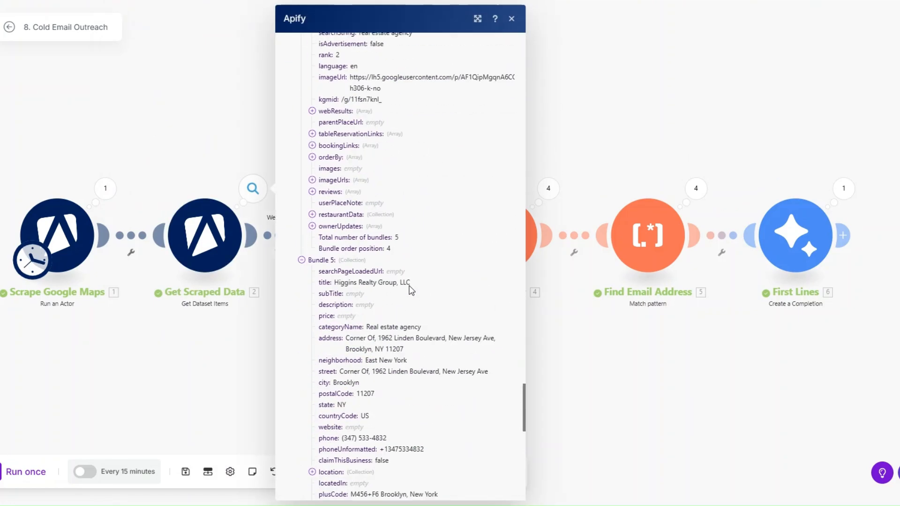
pyautogui.doubleClick(301, 247)
pyautogui.click(207, 321)
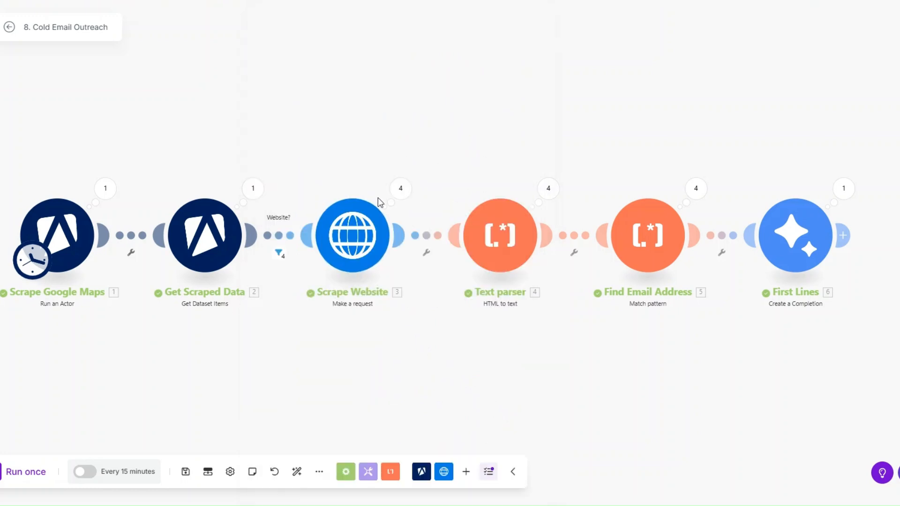
# Step: Review Scrape Website, Text parser and the email address matched by Find Email Address
pyautogui.click(406, 197)
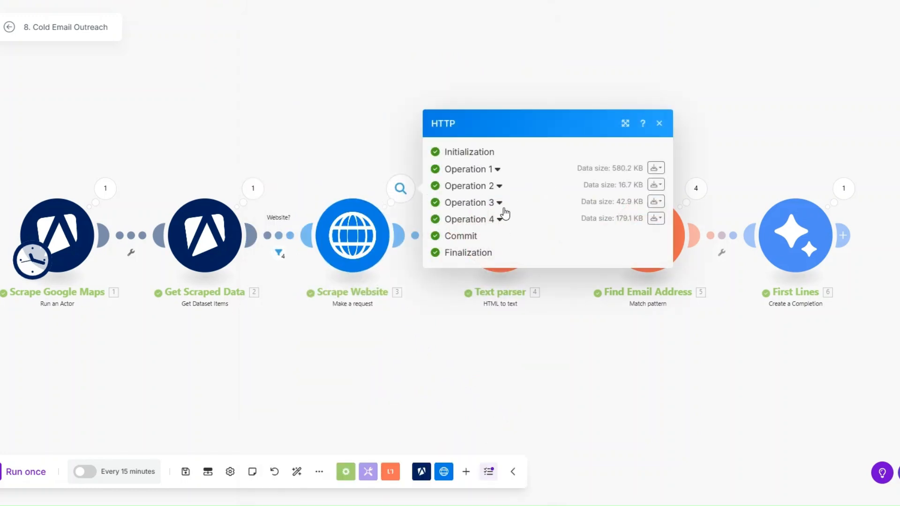
pyautogui.click(506, 331)
pyautogui.click(561, 187)
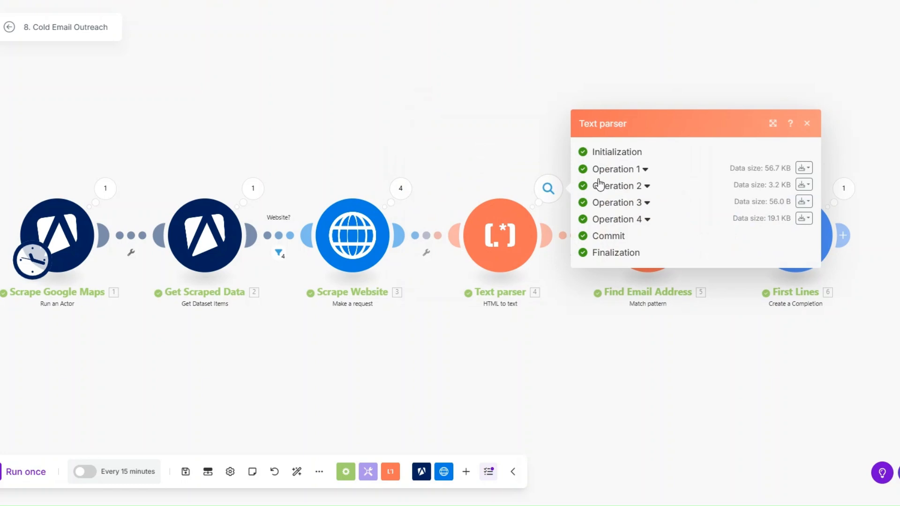
pyautogui.click(519, 320)
pyautogui.click(695, 191)
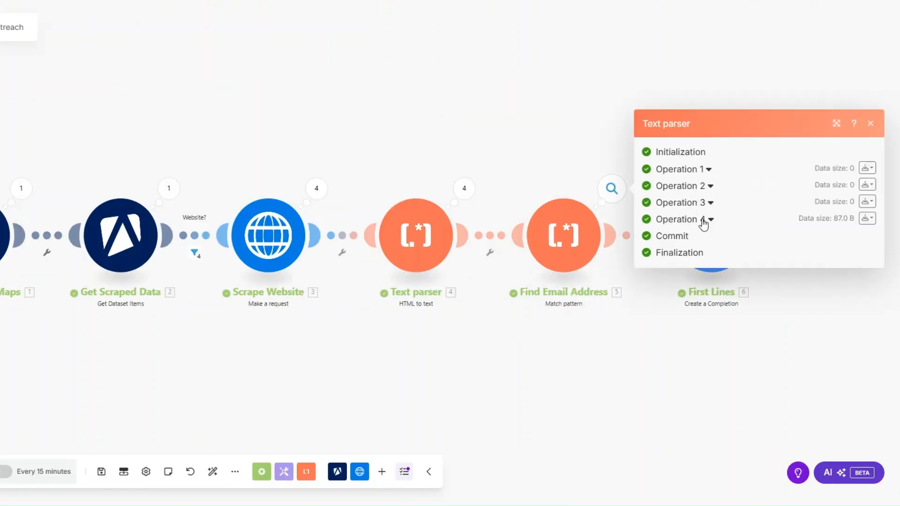
pyautogui.click(702, 221)
pyautogui.moveTo(687, 255); pyautogui.dragTo(800, 261)
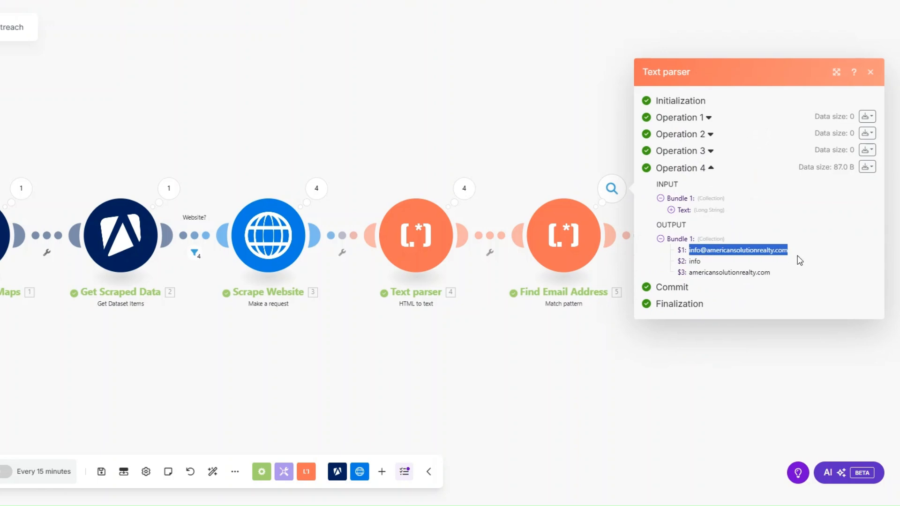
pyautogui.click(688, 348)
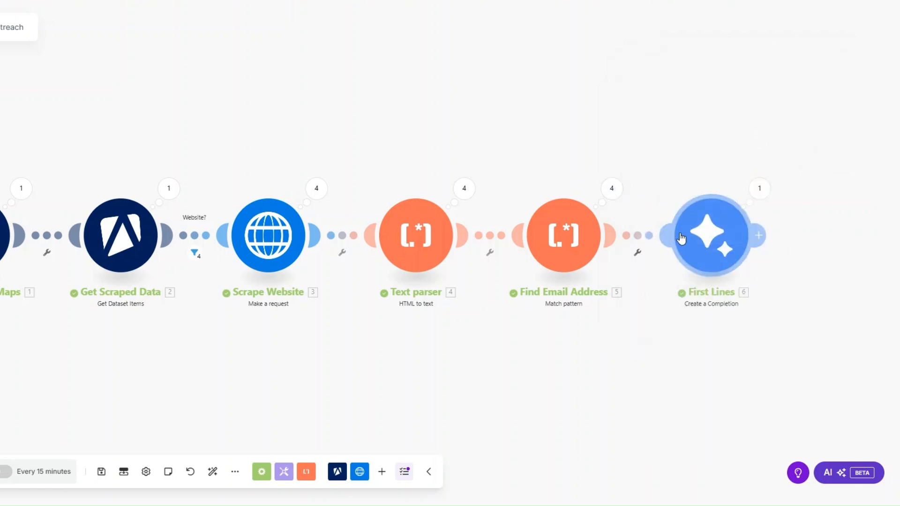
# Step: View the opening line Gemini generated in First Lines
pyautogui.click(756, 193)
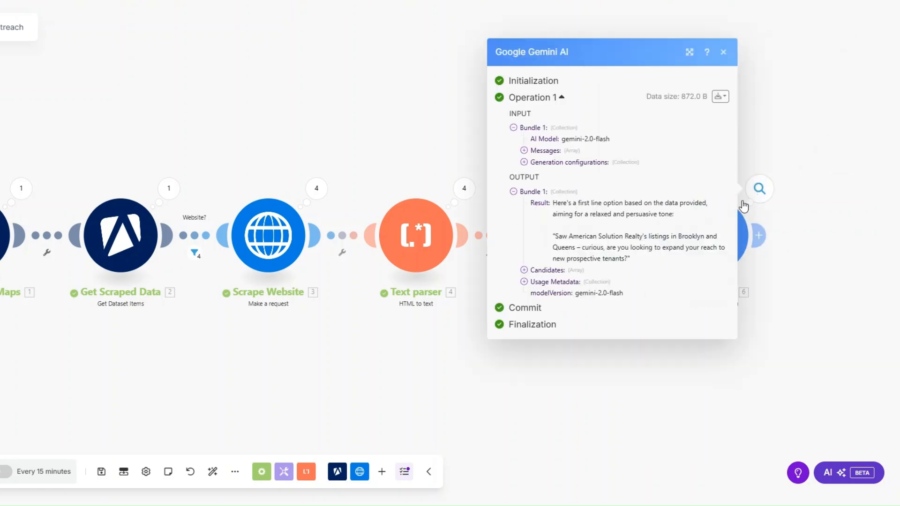
pyautogui.moveTo(556, 202); pyautogui.dragTo(629, 256)
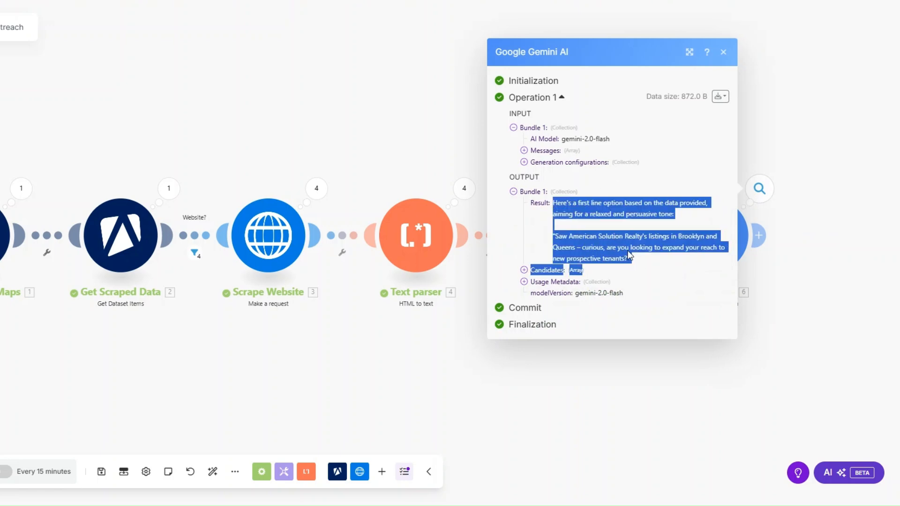
pyautogui.click(610, 250)
pyautogui.moveTo(553, 202); pyautogui.dragTo(671, 258)
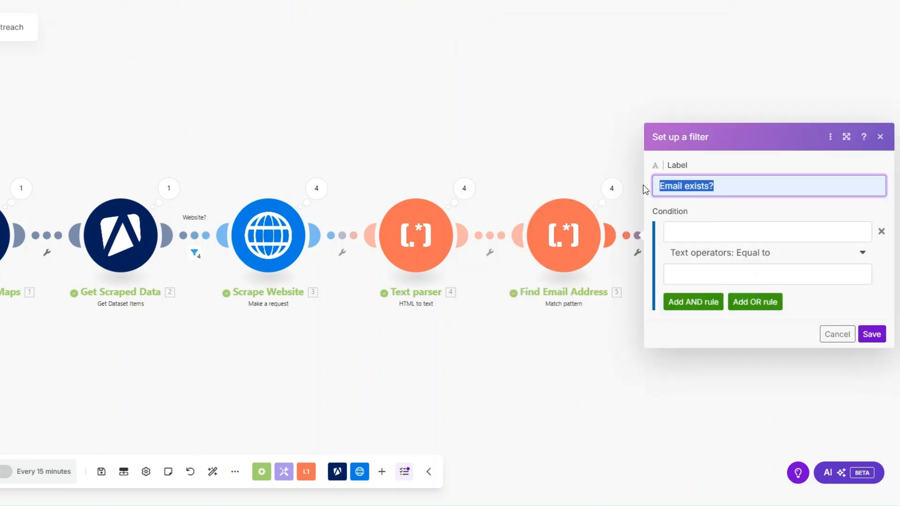
# Step: Label the filter 'Email exists?' with condition 5.$1 Exists, and save it
pyautogui.click(713, 186)
pyautogui.click(716, 234)
pyautogui.click(474, 103)
pyautogui.click(697, 253)
pyautogui.click(697, 307)
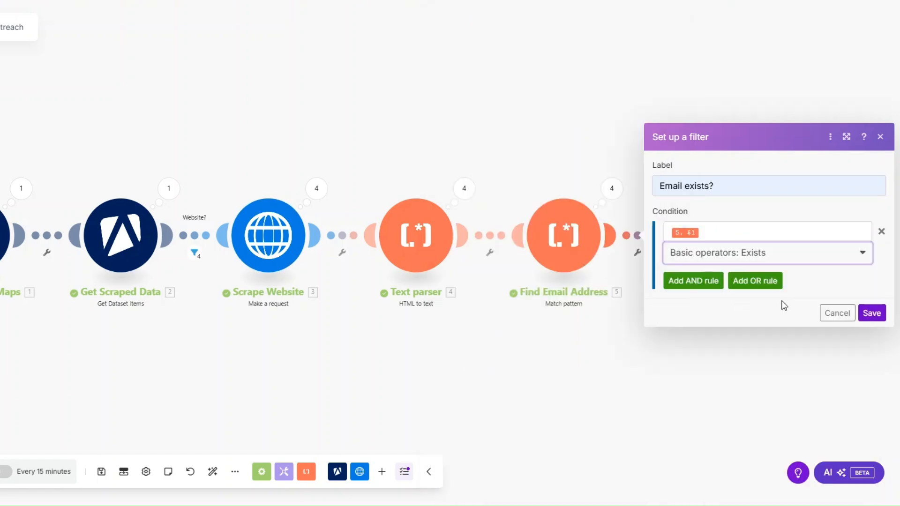
pyautogui.click(878, 311)
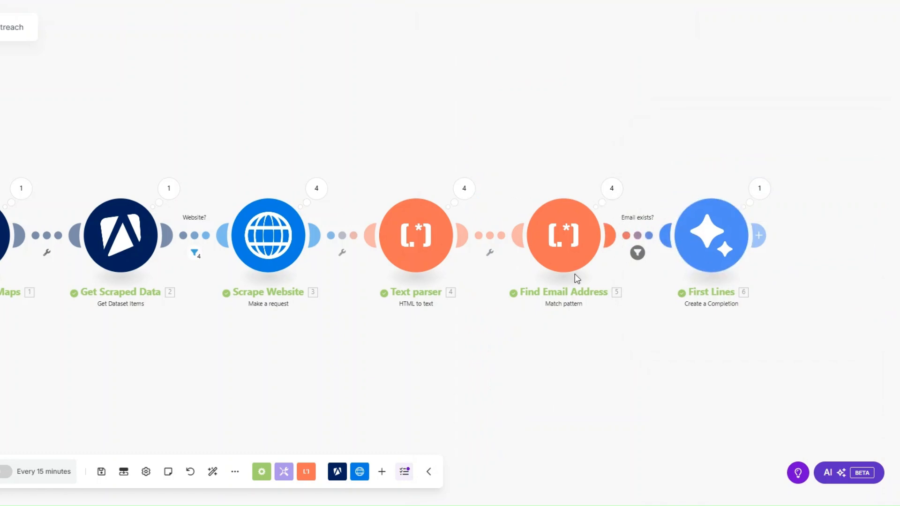
pyautogui.scroll(-3, 574, 279)
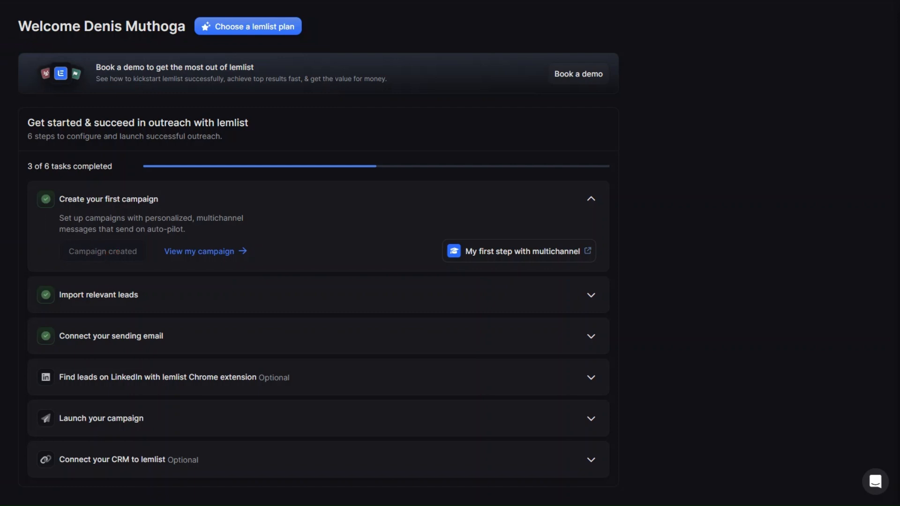
# Step: Show the lemlist Campaigns list with the existing outreach campaign
pyautogui.click(47, 177)
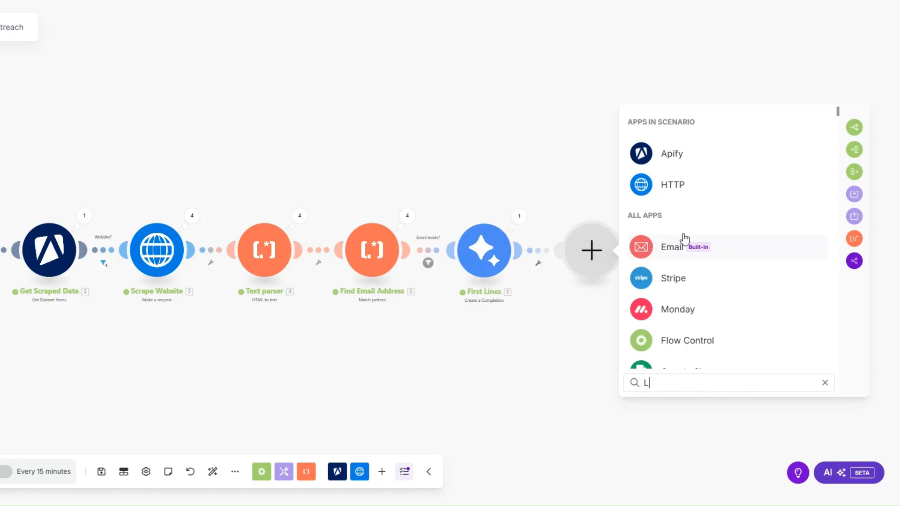
# Step: Add a lemlist Add Lead in Campaign module and pick the campaign
pyautogui.write('em')
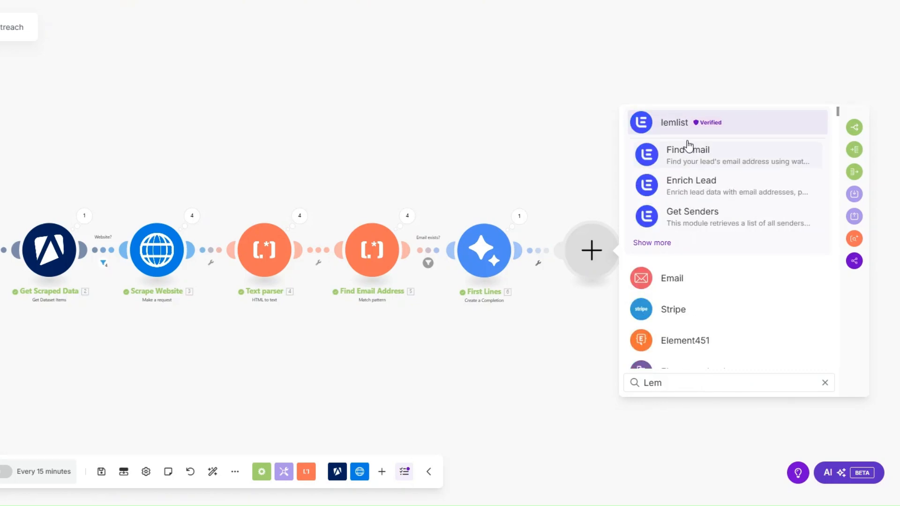
pyautogui.click(684, 124)
pyautogui.click(695, 219)
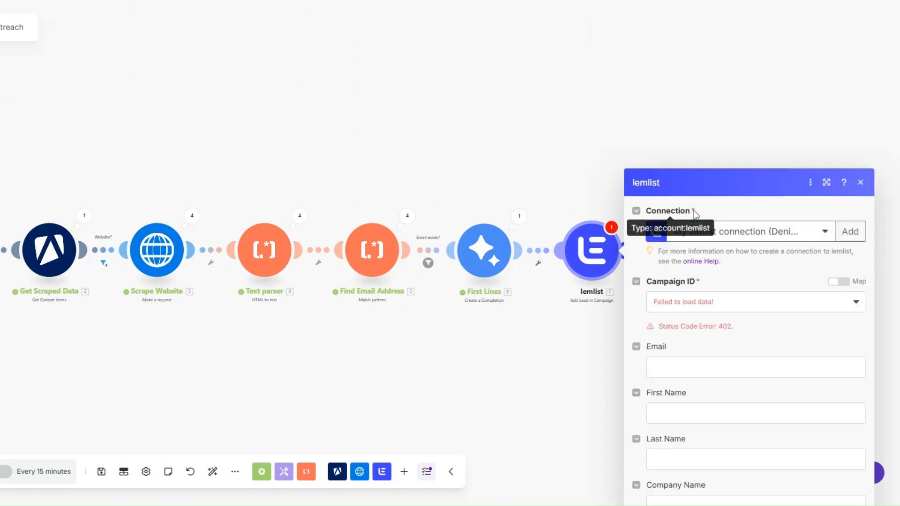
pyautogui.click(701, 141)
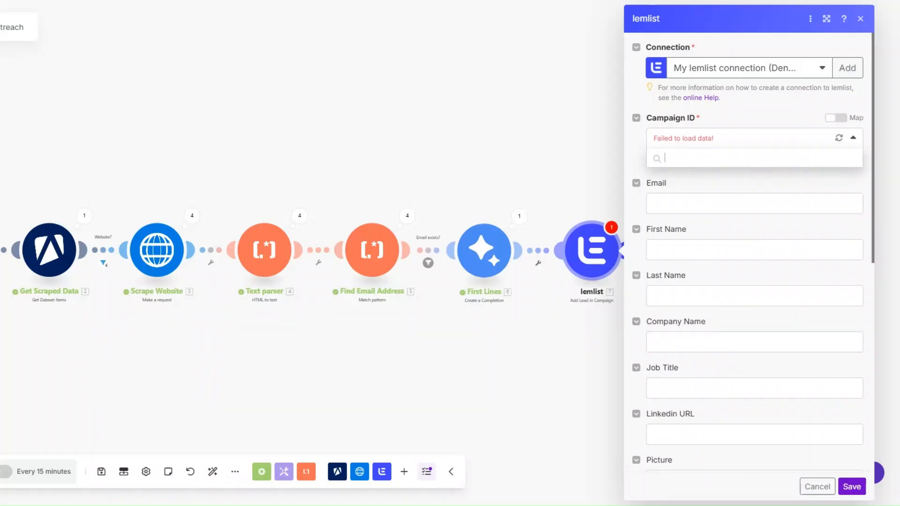
pyautogui.click(689, 143)
pyautogui.click(697, 141)
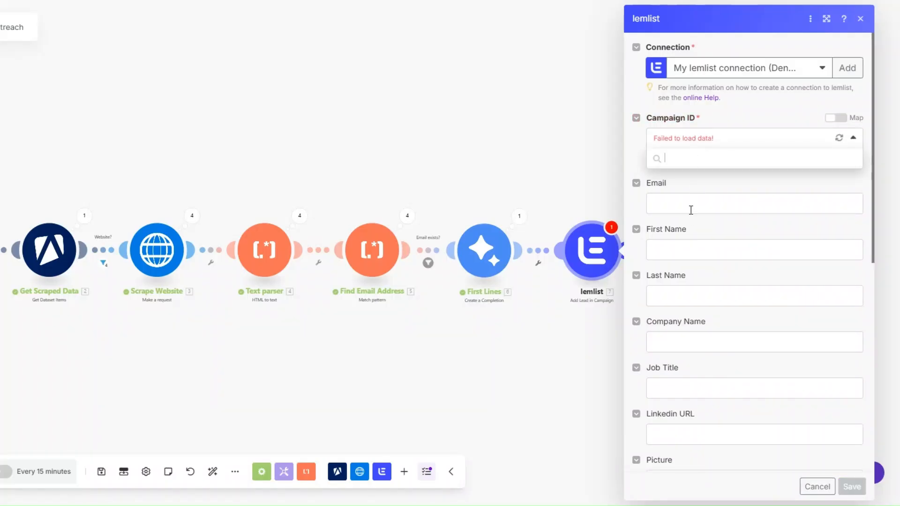
# Step: Map 5.$1 to Email and 2. website to Company Domain
pyautogui.click(693, 215)
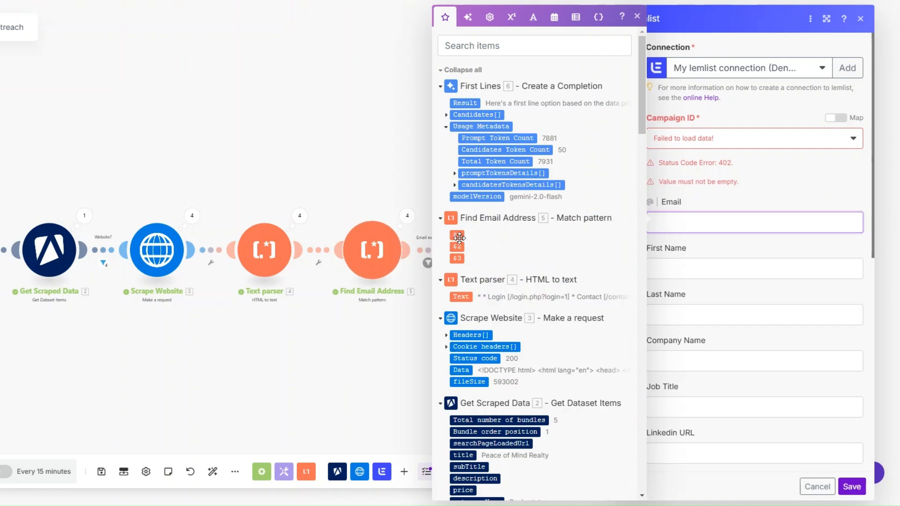
pyautogui.click(458, 235)
pyautogui.click(696, 266)
pyautogui.click(693, 315)
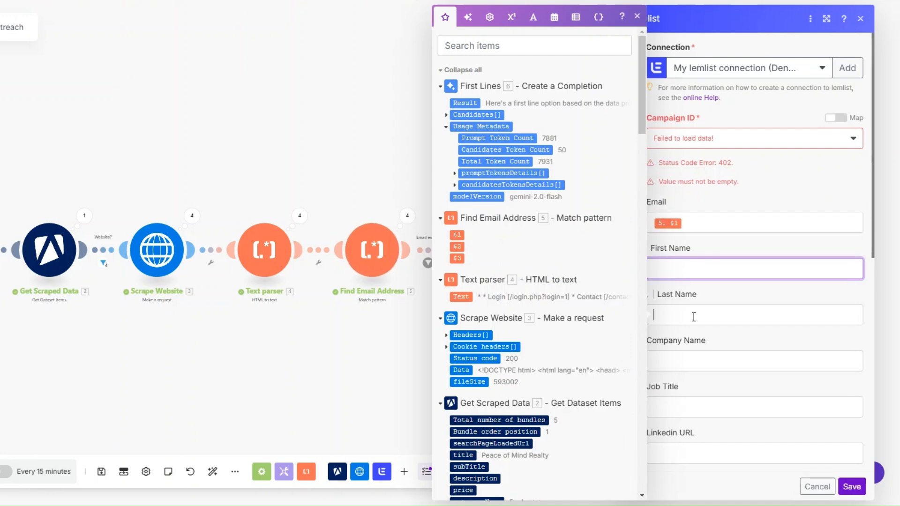
pyautogui.click(693, 361)
pyautogui.scroll(-5, 703, 305)
pyautogui.click(668, 181)
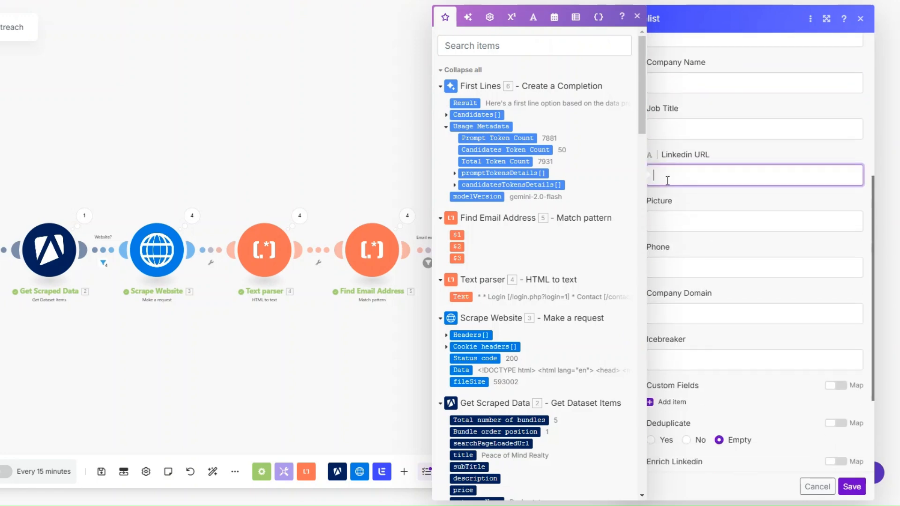
pyautogui.click(677, 311)
pyautogui.scroll(-10, 532, 319)
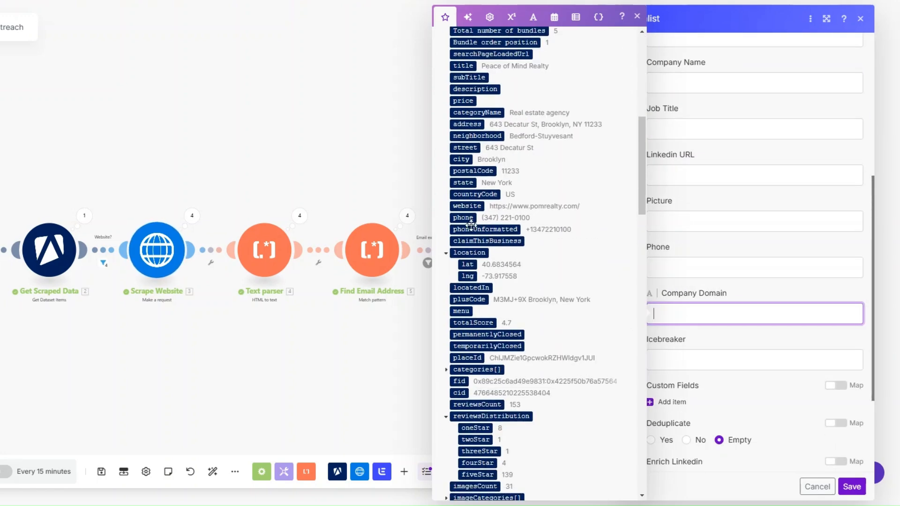
pyautogui.click(467, 206)
# Step: Map 6. Result to Icebreaker, save the lemlist module, and view the whole scenario
pyautogui.click(703, 360)
pyautogui.scroll(3, 518, 328)
pyautogui.scroll(5, 518, 327)
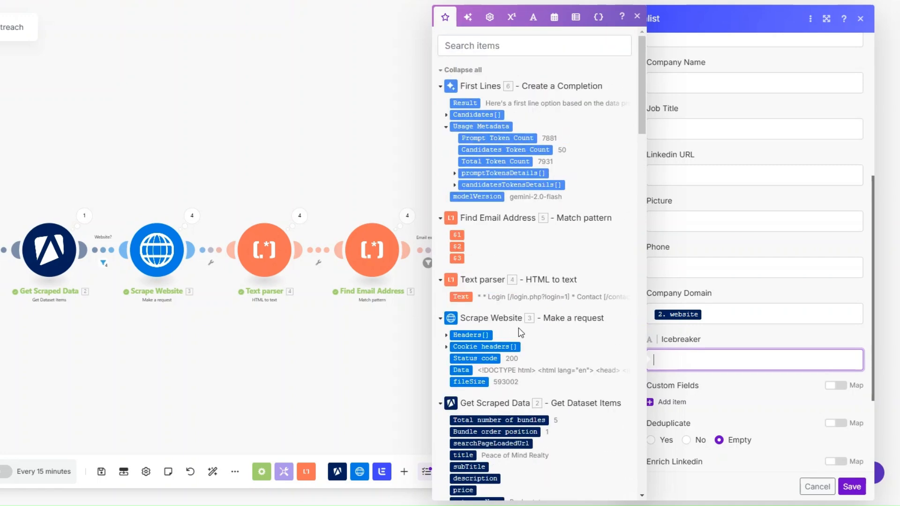
pyautogui.click(465, 102)
pyautogui.scroll(8, 734, 305)
pyautogui.click(698, 180)
pyautogui.click(704, 162)
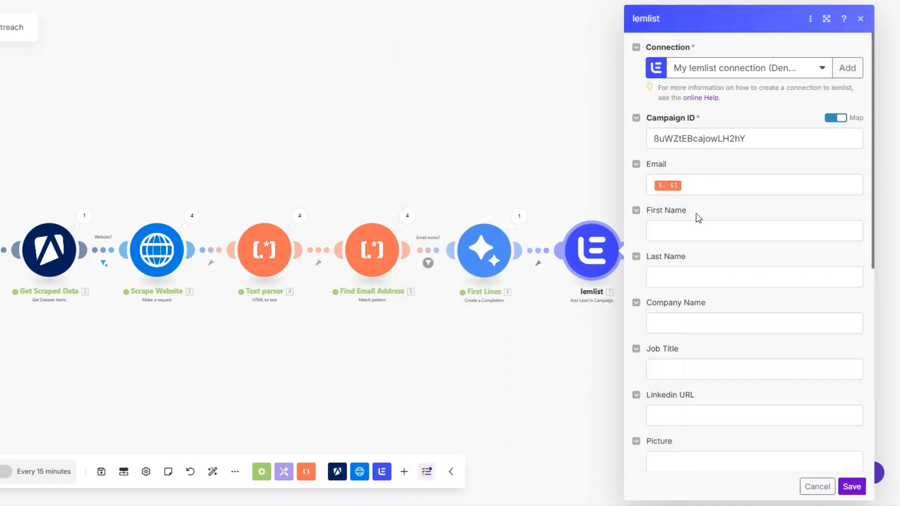
pyautogui.scroll(-7, 695, 219)
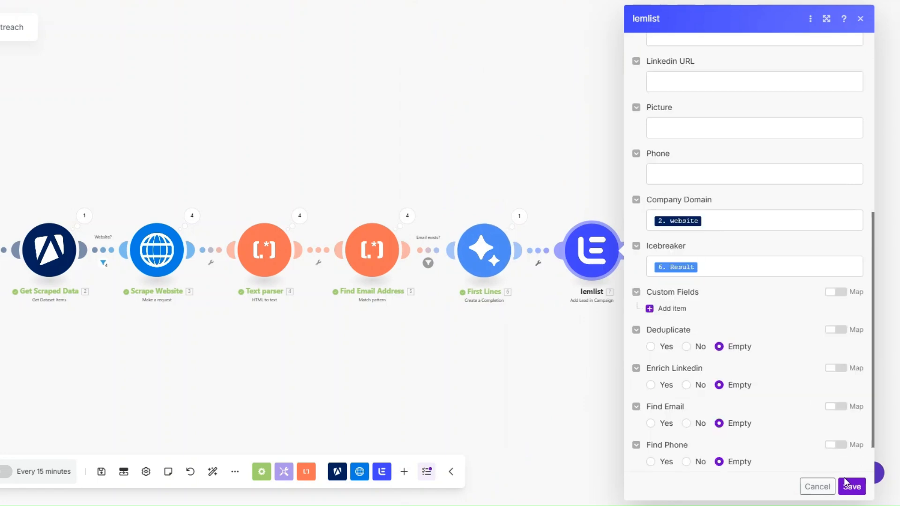
pyautogui.click(853, 487)
pyautogui.moveTo(275, 398); pyautogui.dragTo(404, 400)
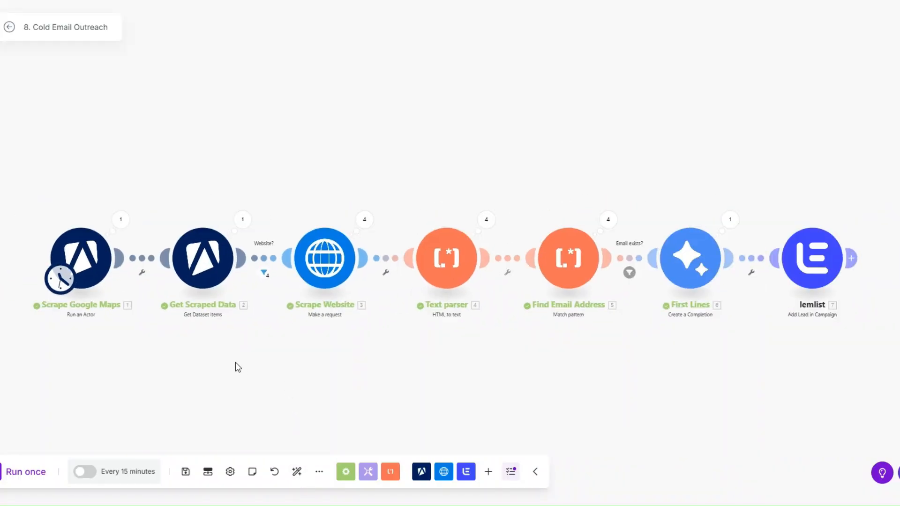
pyautogui.moveTo(235, 364); pyautogui.dragTo(232, 349)
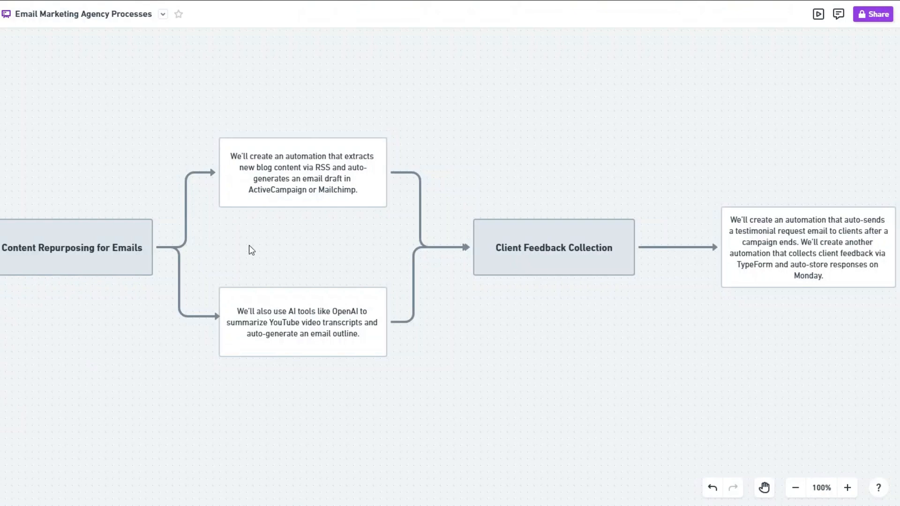
# Step: Select and then deselect the card about summarizing YouTube transcripts into email outlines
pyautogui.click(302, 313)
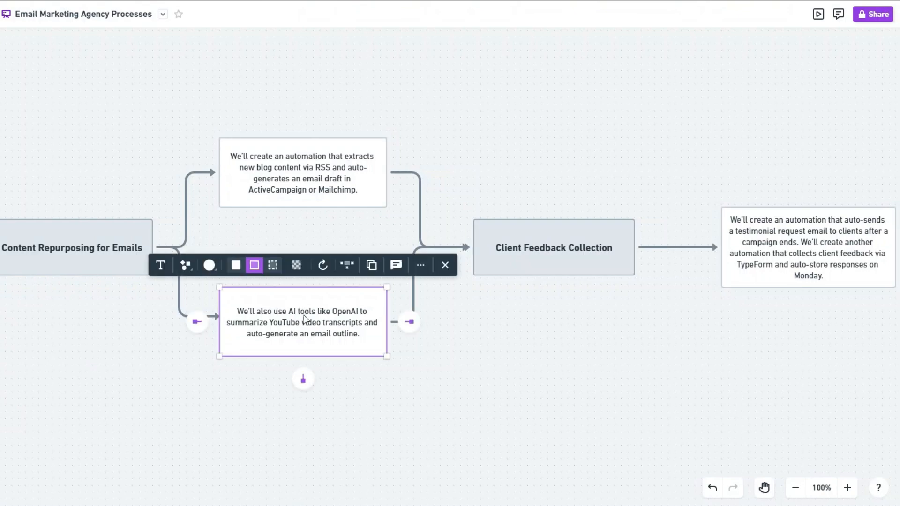
pyautogui.click(361, 388)
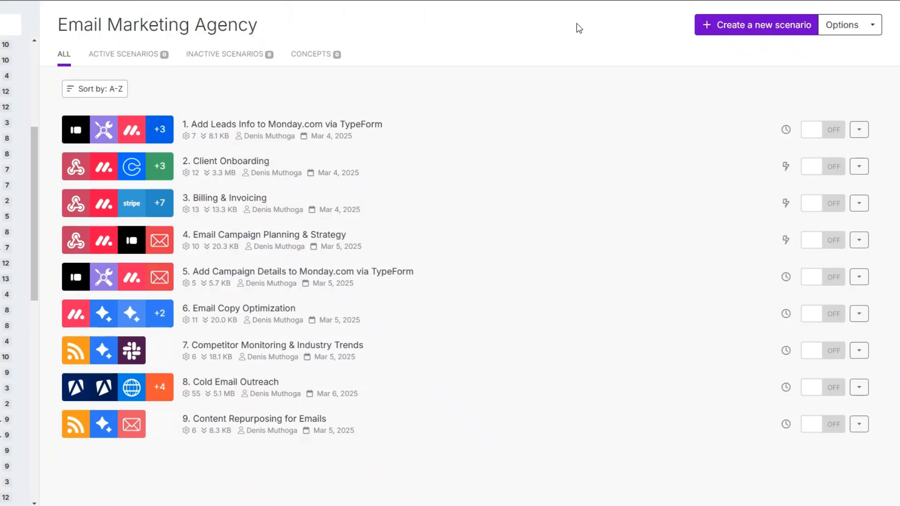
# Step: Create a new blank scenario and nudge its empty first module slightly left
pyautogui.click(708, 26)
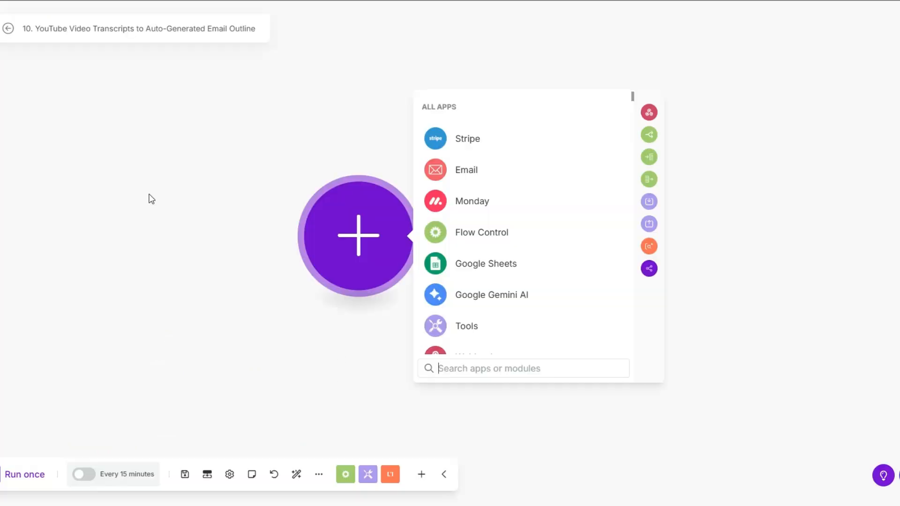
pyautogui.moveTo(332, 229); pyautogui.dragTo(305, 233)
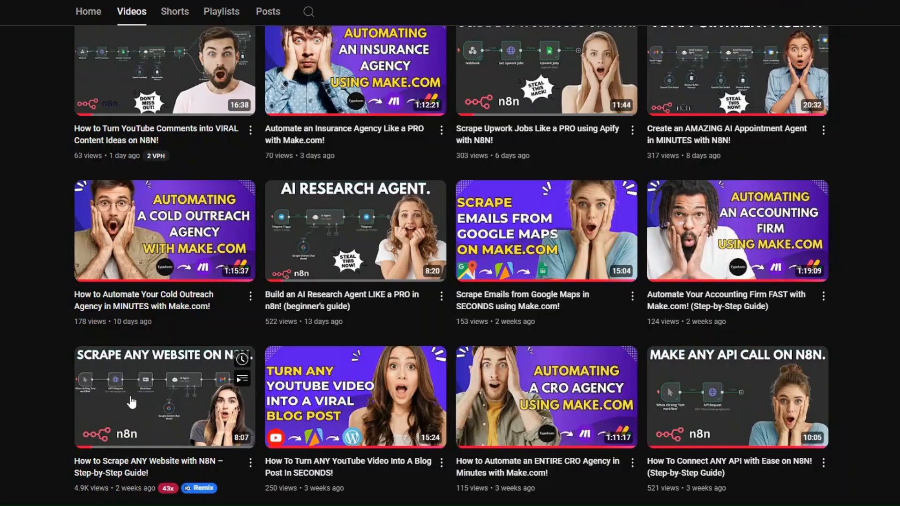
pyautogui.scroll(-1, 132, 402)
# Step: Scroll through the YouTube channel's uploaded videos on its Videos tab
pyautogui.scroll(-5, 131, 403)
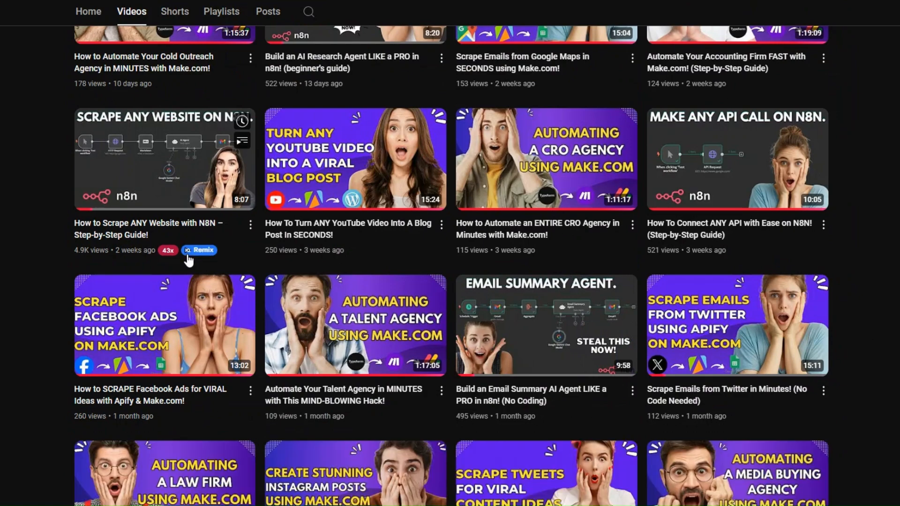
pyautogui.scroll(3, 141, 281)
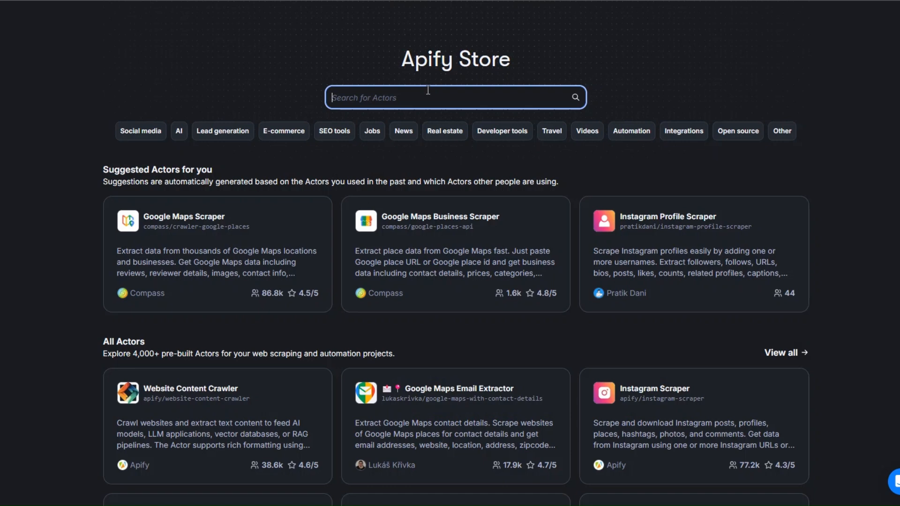
# Step: Search the Apify Store for 'youtube video transcript'
pyautogui.write('youtube')
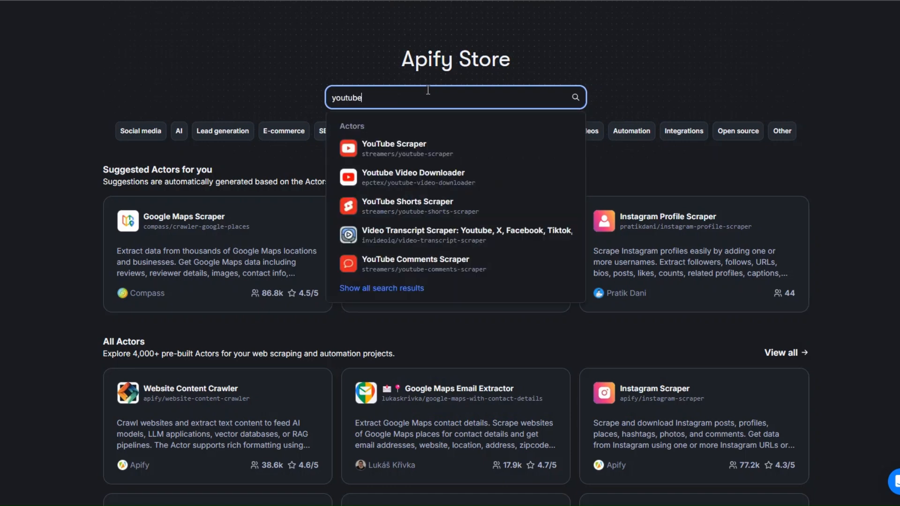
pyautogui.write(' video tr')
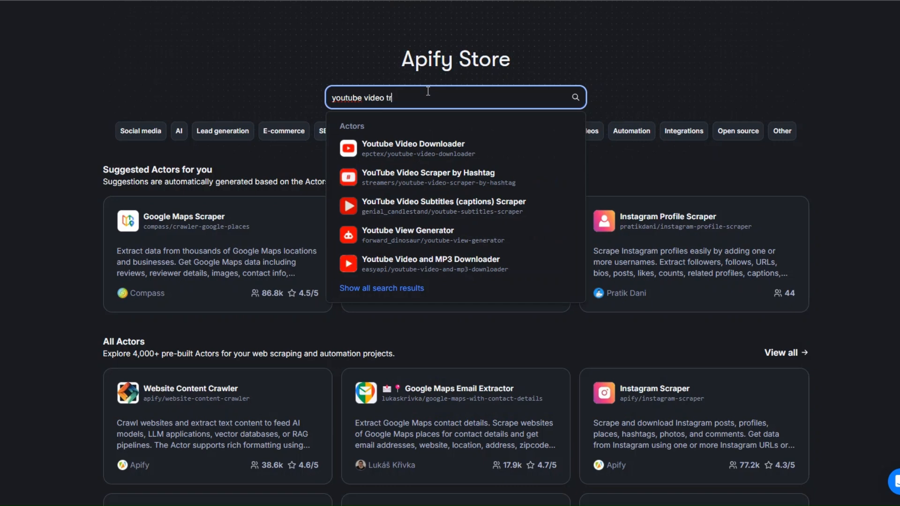
pyautogui.write('anscript')
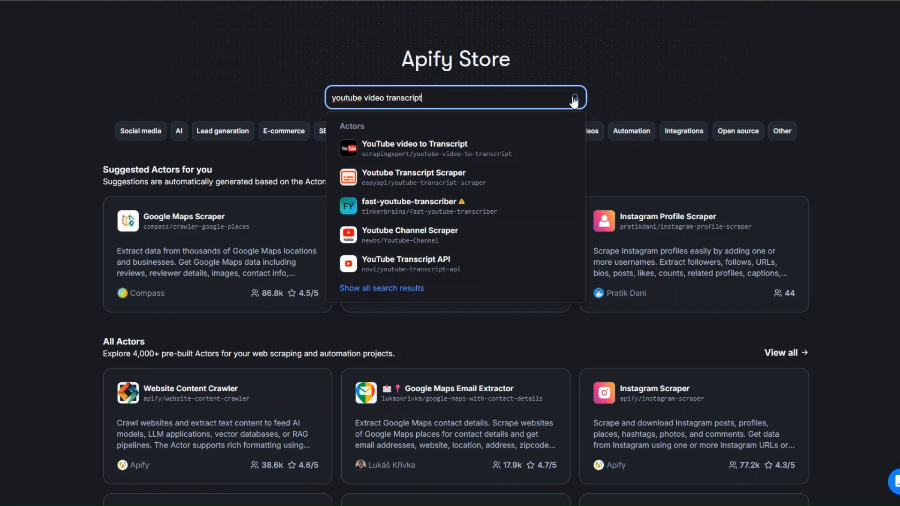
pyautogui.press('Return')
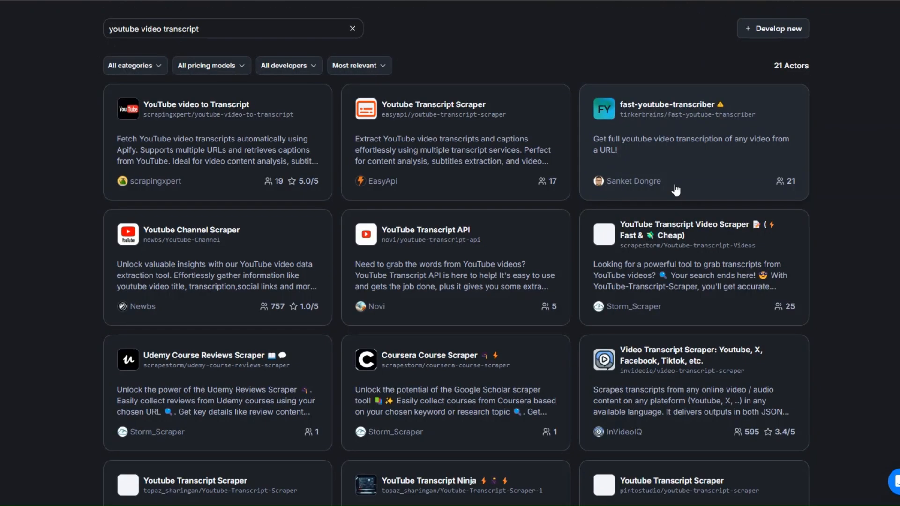
pyautogui.moveTo(773, 65); pyautogui.dragTo(856, 69)
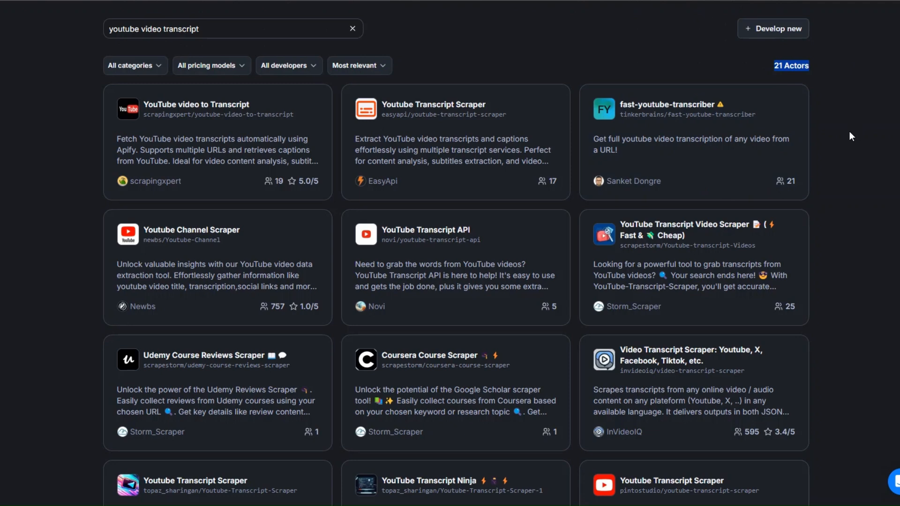
pyautogui.click(849, 132)
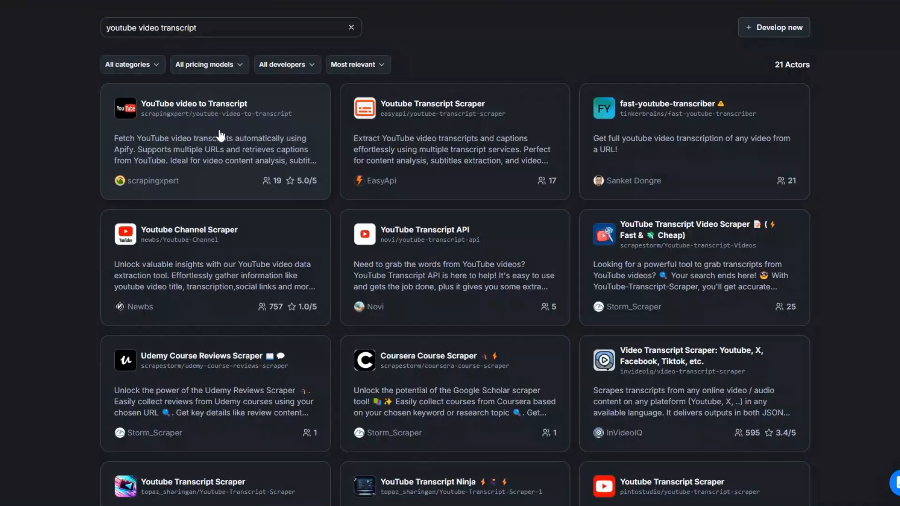
# Step: Open YouTube video to Transcript and replace its Start URL with the NA2QPFUnG44 video link
pyautogui.click(176, 109)
pyautogui.click(213, 202)
pyautogui.moveTo(214, 202); pyautogui.dragTo(5, 196)
pyautogui.write('https://www.youtube.com/watch?v=NA2QPFUnG44')
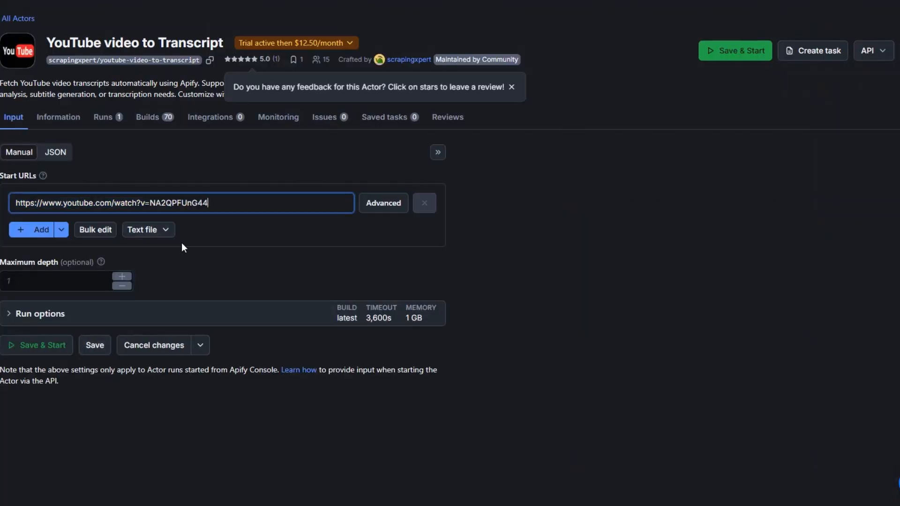
# Step: Save and start the transcript actor run, then select the returned transcript in the Output
pyautogui.click(26, 272)
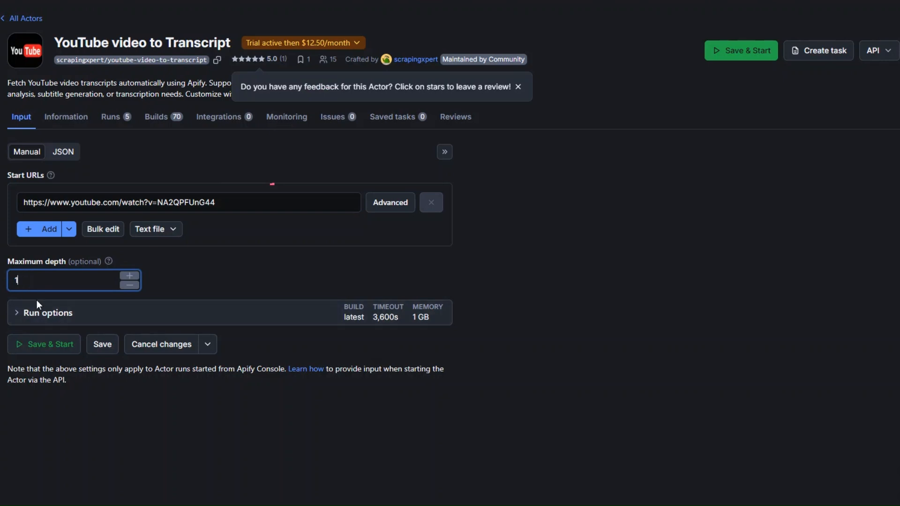
pyautogui.click(41, 345)
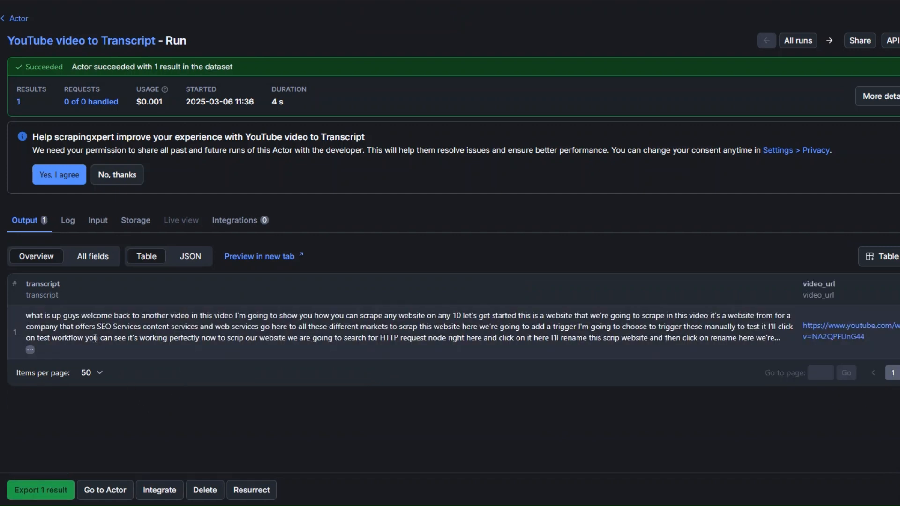
pyautogui.tripleClick(45, 323)
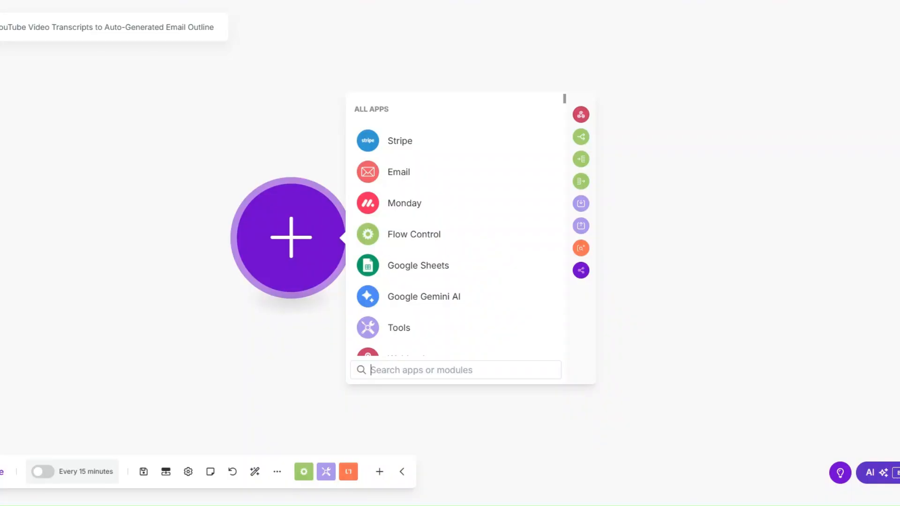
# Step: Add an Apify Run an Actor module using YouTube video to Transcript, run synchronously
pyautogui.scroll(-3, 370, 263)
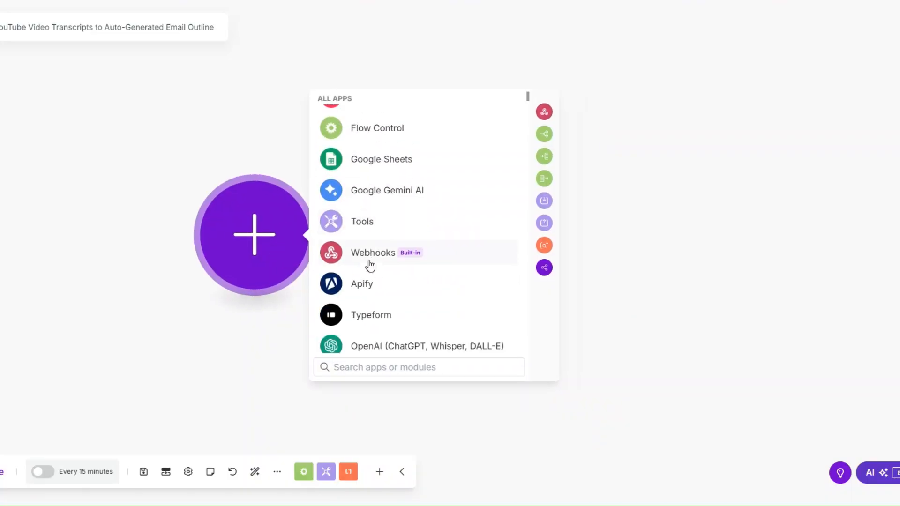
pyautogui.click(373, 278)
pyautogui.click(397, 313)
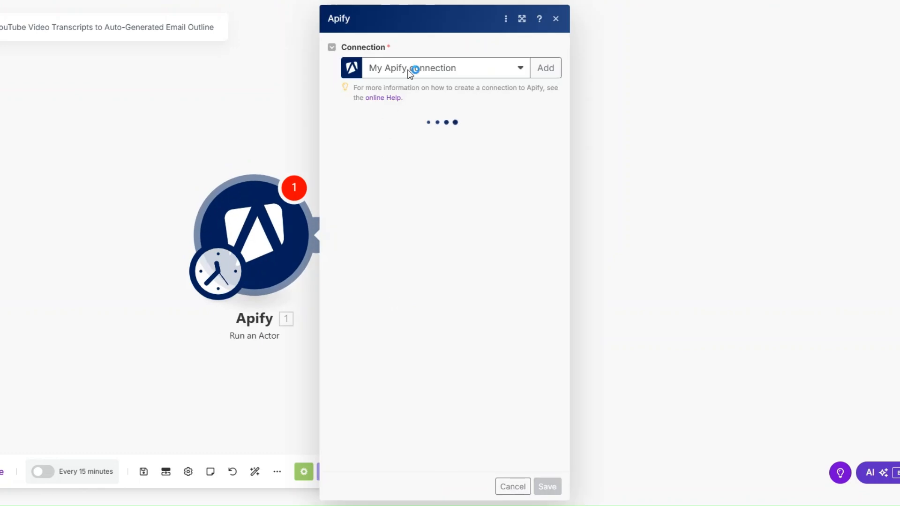
pyautogui.click(404, 140)
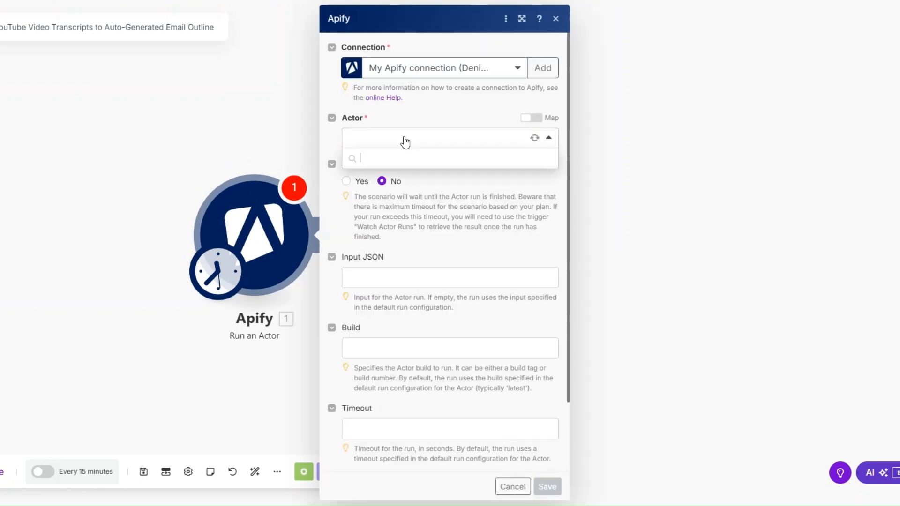
pyautogui.click(464, 178)
pyautogui.click(346, 181)
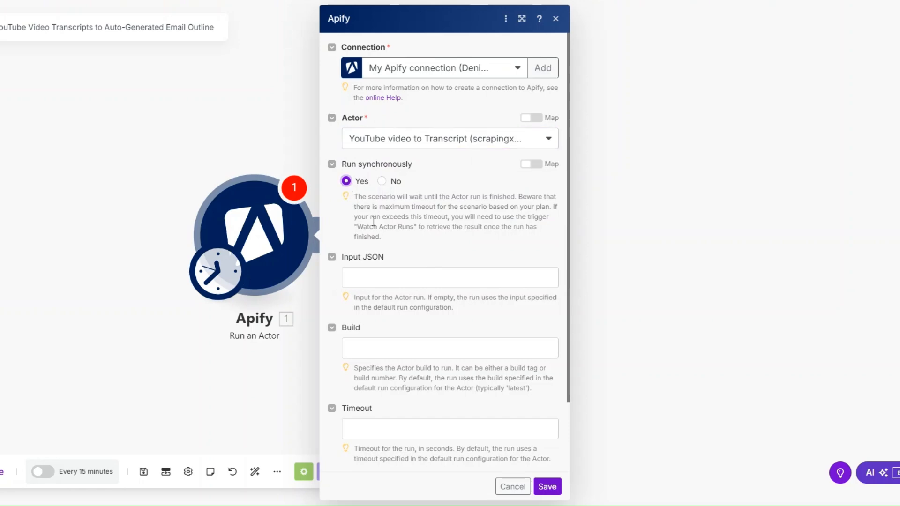
# Step: Copy the actor's input as JSON from the Apify Console
pyautogui.click(384, 279)
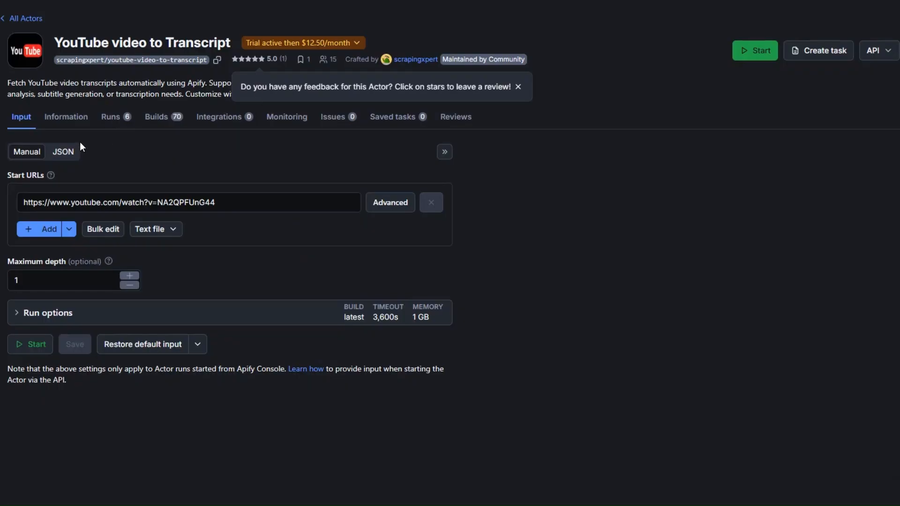
pyautogui.click(63, 151)
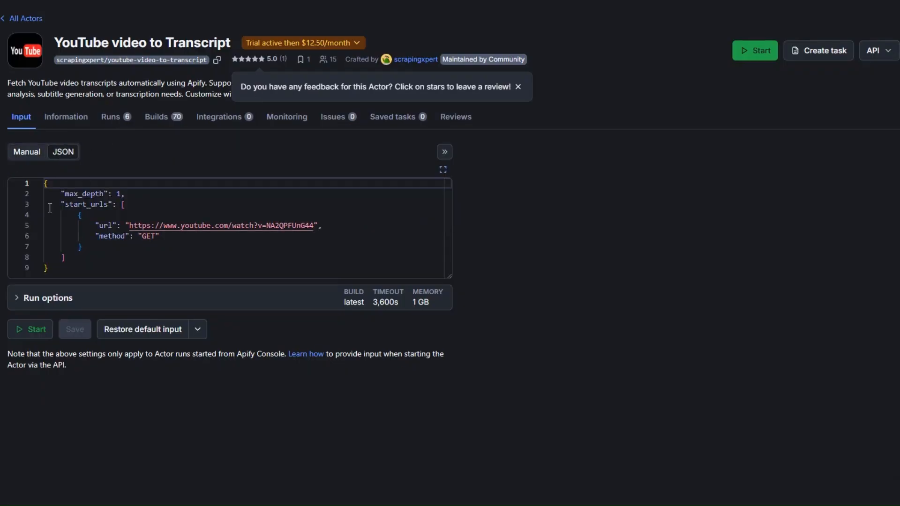
pyautogui.moveTo(45, 183); pyautogui.dragTo(66, 270)
pyautogui.rightClick(65, 248)
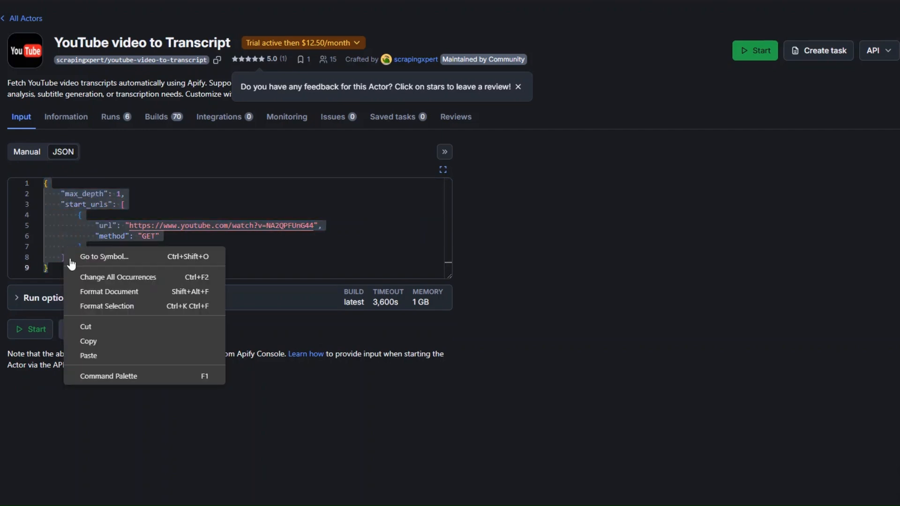
pyautogui.click(105, 341)
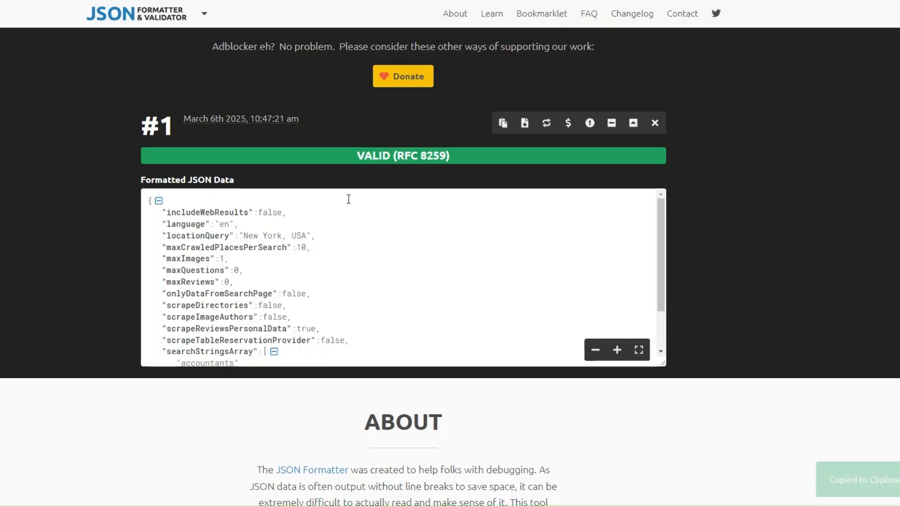
# Step: Replace the JSON Formatter input with the actor JSON, validate it, and copy the formatted result
pyautogui.scroll(7, 349, 200)
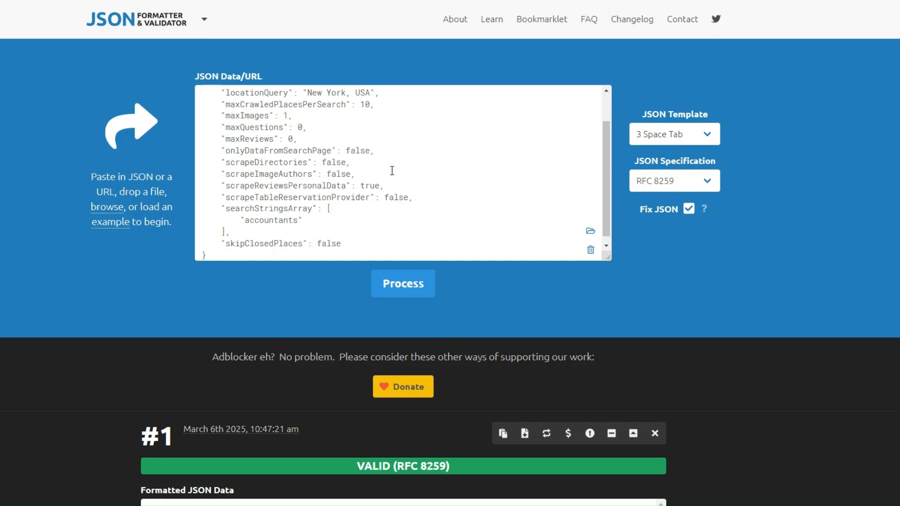
pyautogui.hotkey('ctrl', 'a')
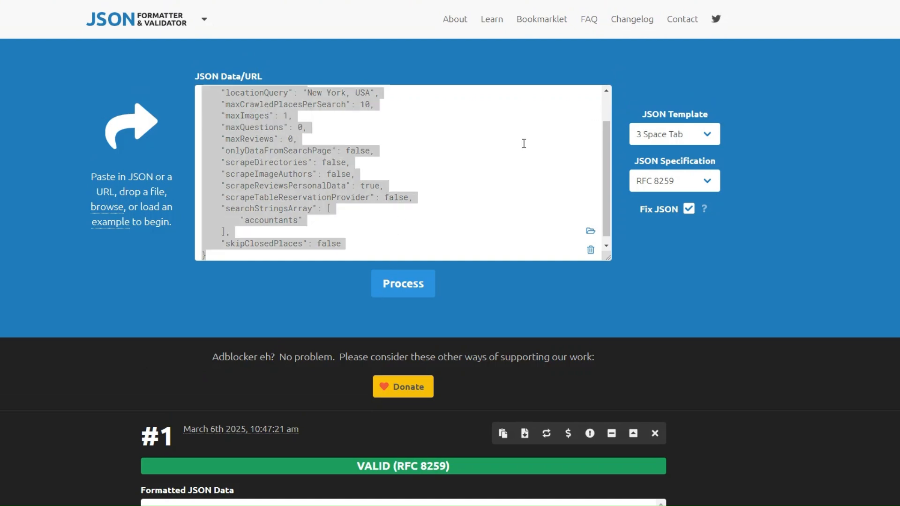
pyautogui.press('Delete')
pyautogui.hotkey('ctrl', 'v')
pyautogui.click(403, 286)
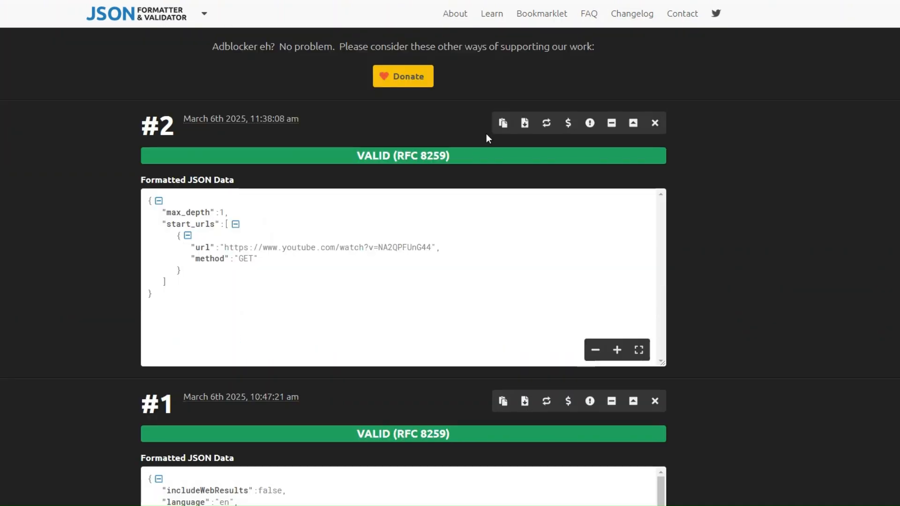
pyautogui.click(503, 123)
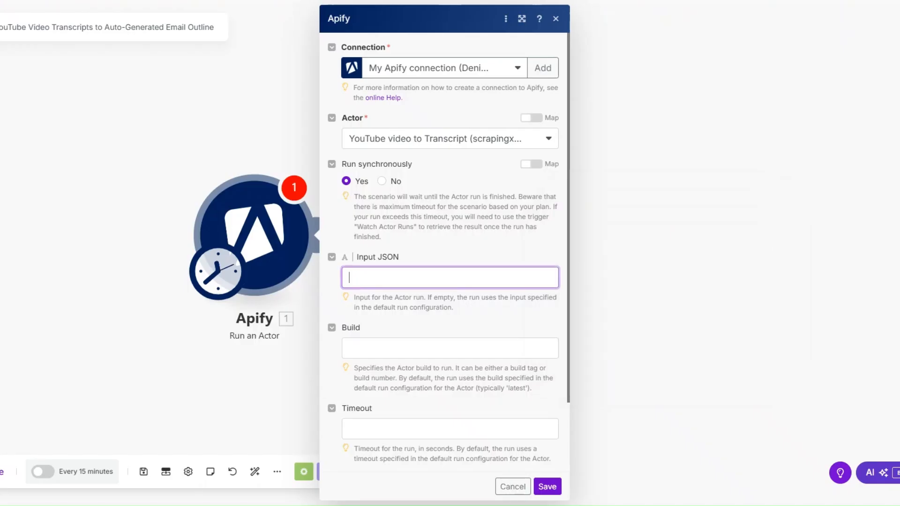
# Step: Paste the formatted JSON as the Apify actor input and save the module
pyautogui.hotkey('ctrl', 'v')
pyautogui.scroll(-4, 476, 169)
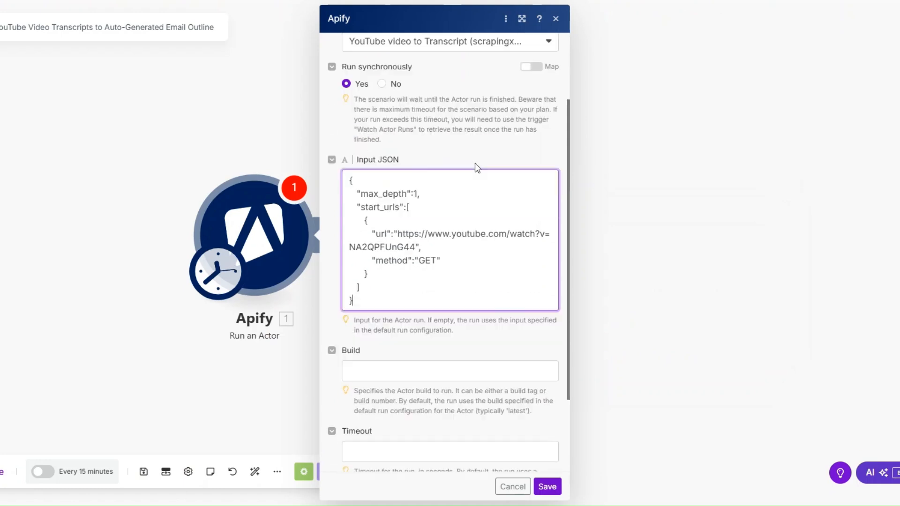
pyautogui.click(547, 487)
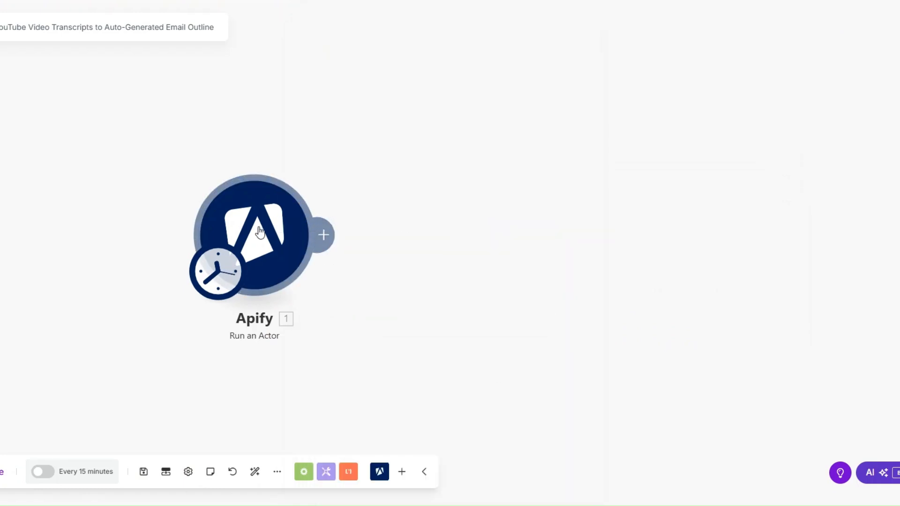
# Step: Add an Apify Get Dataset Items module mapped to 1. defaultDatasetId, then run the scenario once
pyautogui.click(228, 240)
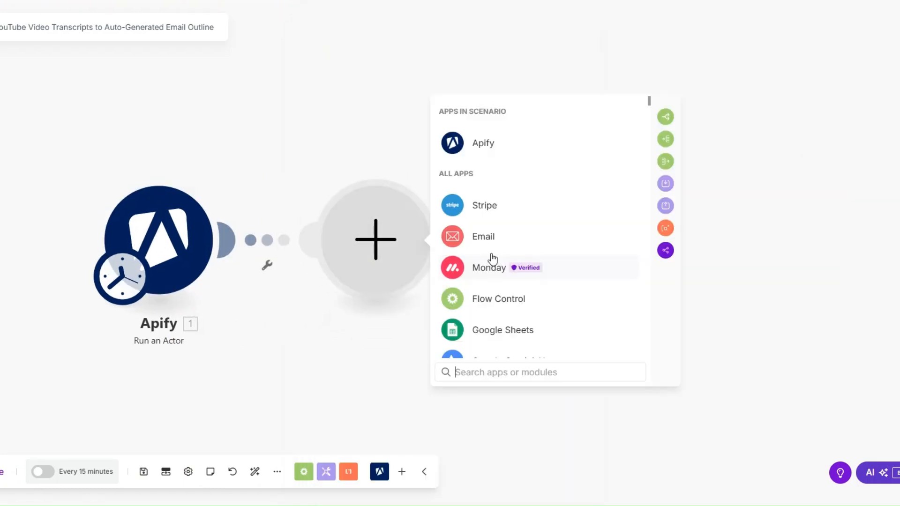
pyautogui.click(481, 140)
pyautogui.click(526, 337)
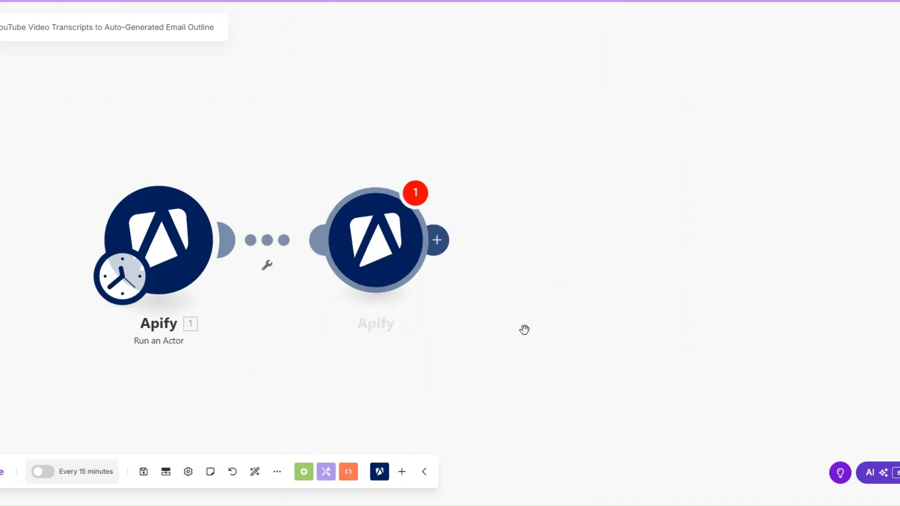
pyautogui.click(519, 141)
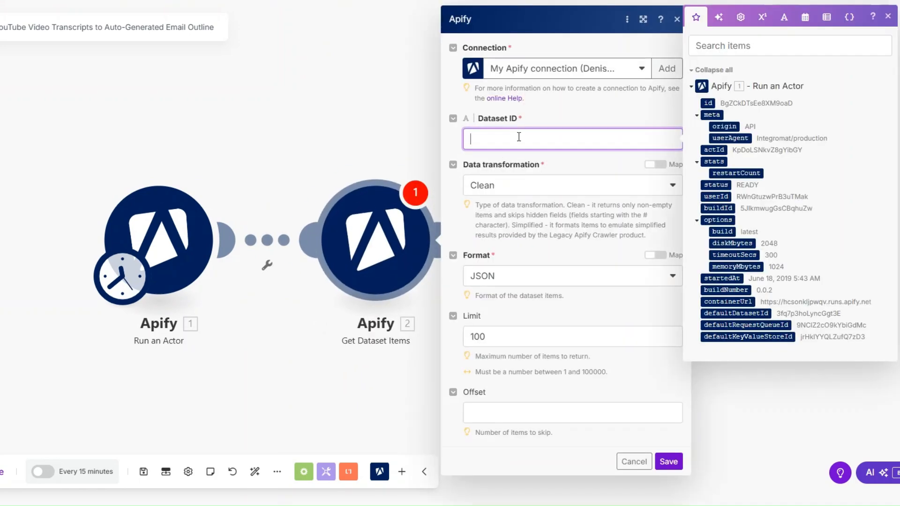
pyautogui.click(722, 313)
pyautogui.click(668, 462)
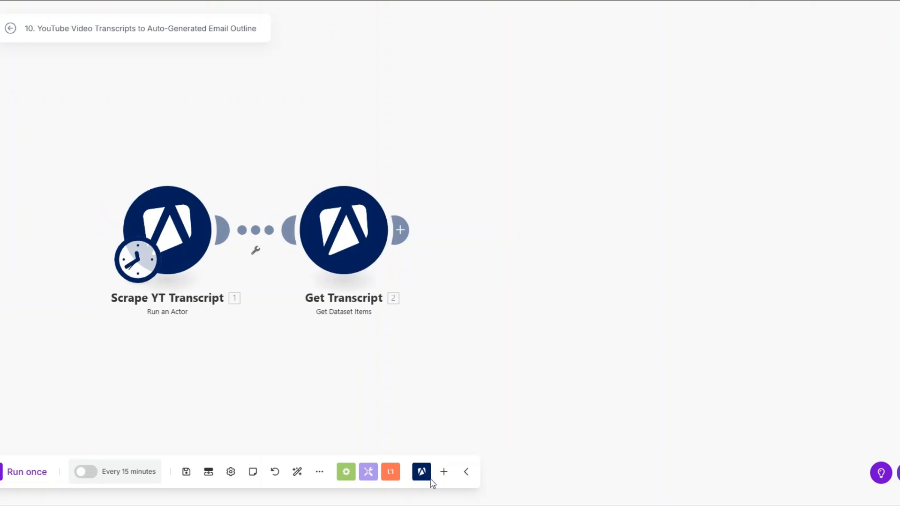
pyautogui.click(26, 472)
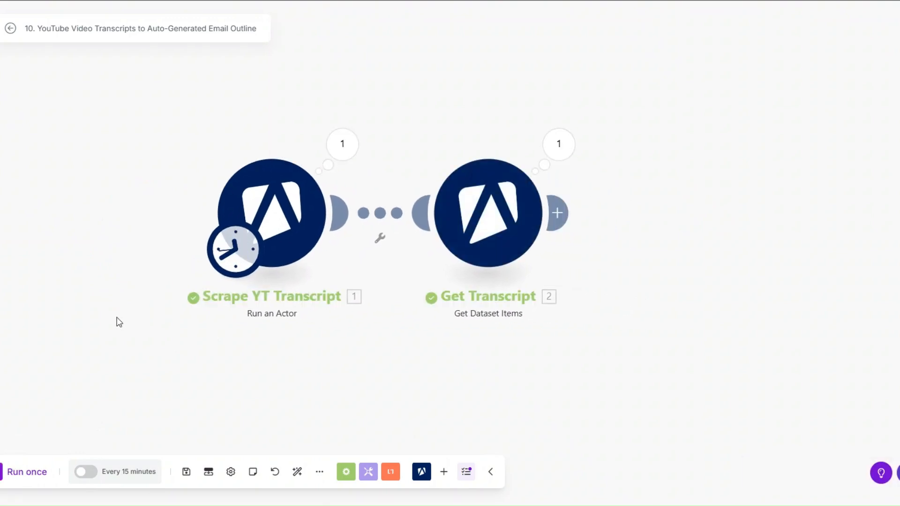
# Step: Check the first module's output for SUCCEEDED status and the scraped video URL
pyautogui.click(360, 149)
pyautogui.doubleClick(455, 324)
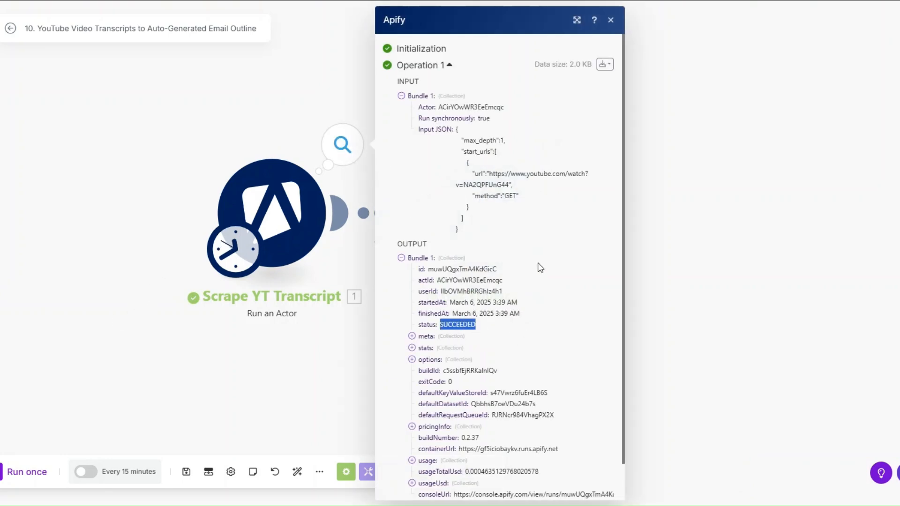
pyautogui.moveTo(489, 173); pyautogui.dragTo(512, 185)
pyautogui.click(680, 272)
# Step: Review the full transcript text returned in Get Transcript's output
pyautogui.click(559, 144)
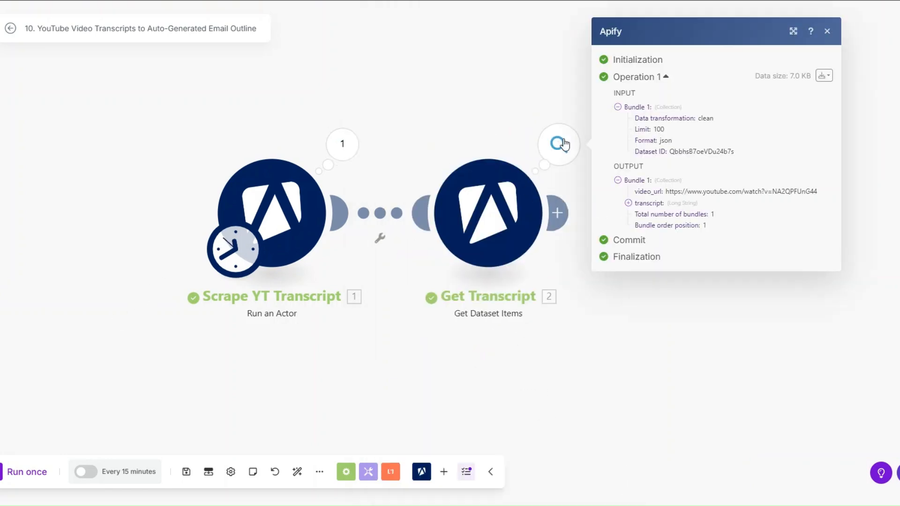
pyautogui.click(628, 192)
pyautogui.moveTo(660, 203); pyautogui.dragTo(679, 292)
pyautogui.moveTo(689, 322); pyautogui.dragTo(724, 366)
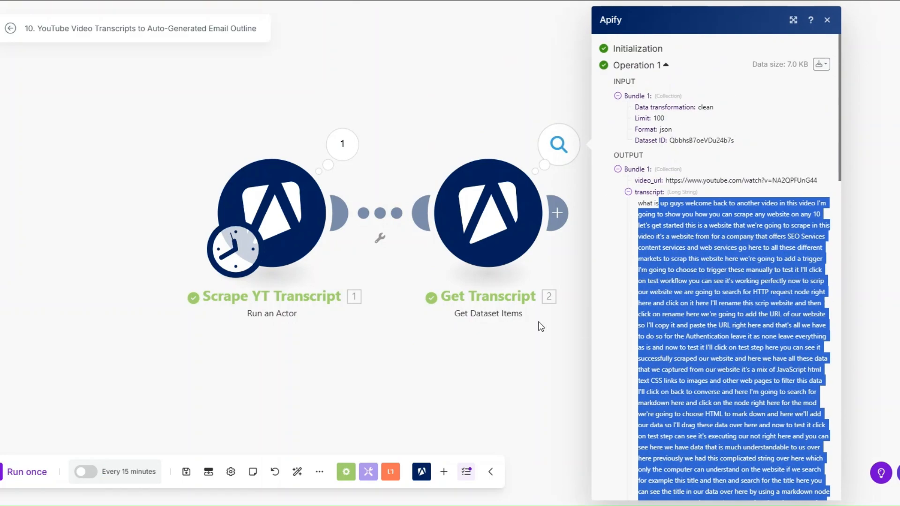
pyautogui.click(539, 326)
# Step: Pan the canvas and add an empty third module after Get Transcript
pyautogui.scroll(-2, 358, 348)
pyautogui.moveTo(358, 348); pyautogui.dragTo(206, 344)
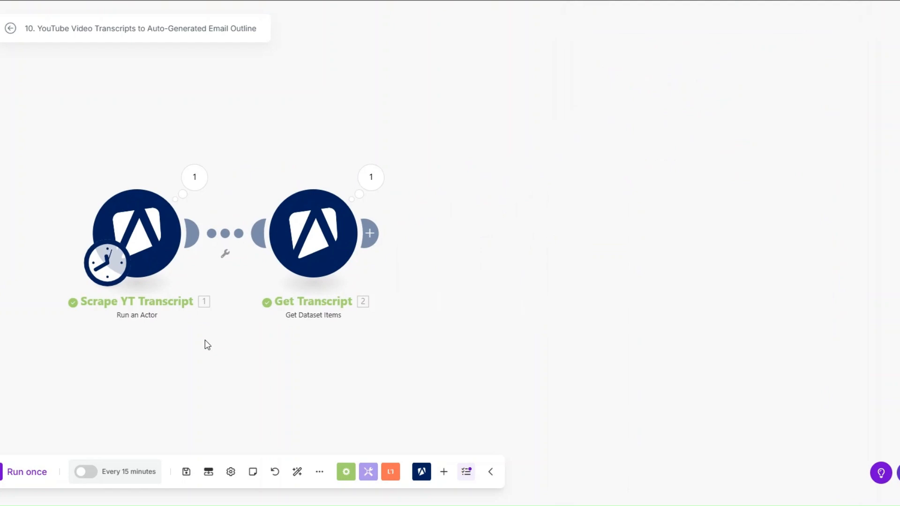
pyautogui.click(370, 233)
# Step: Add a Google Gemini AI module using the Gemini 2.0 Flash model
pyautogui.scroll(-1, 601, 262)
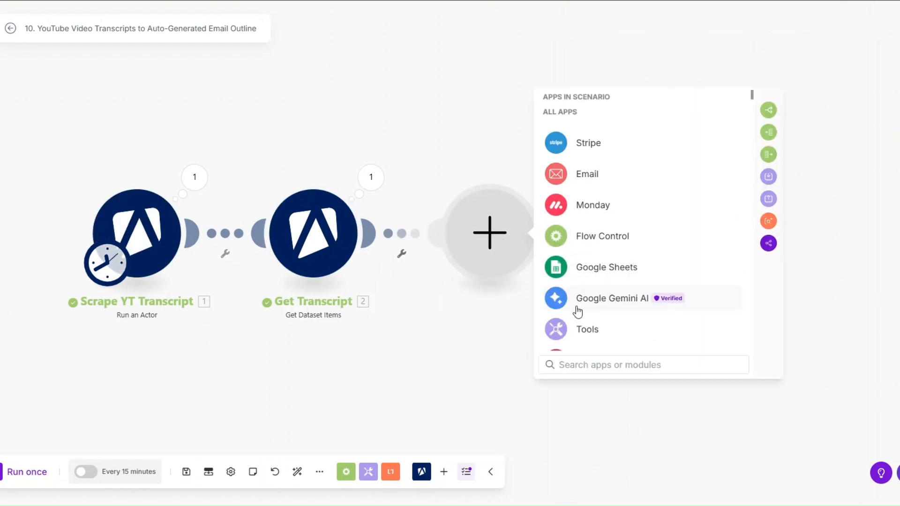
pyautogui.click(575, 300)
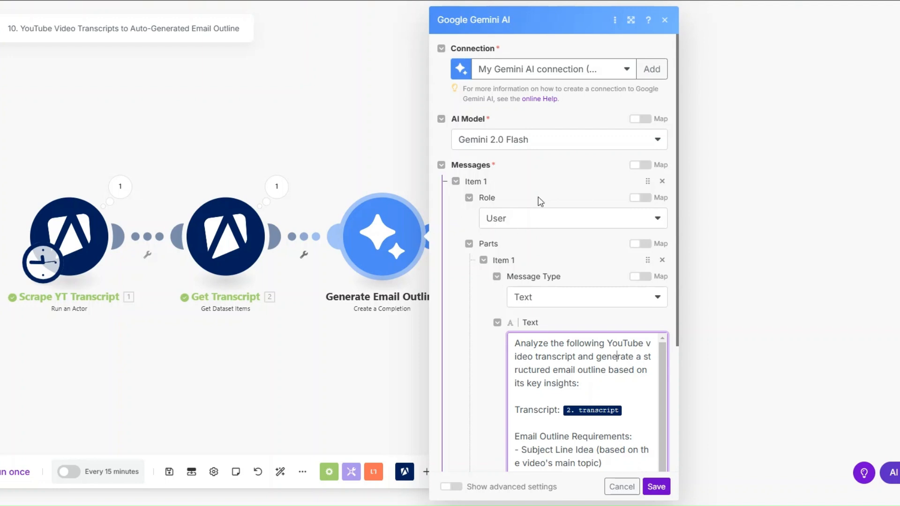
pyautogui.click(538, 140)
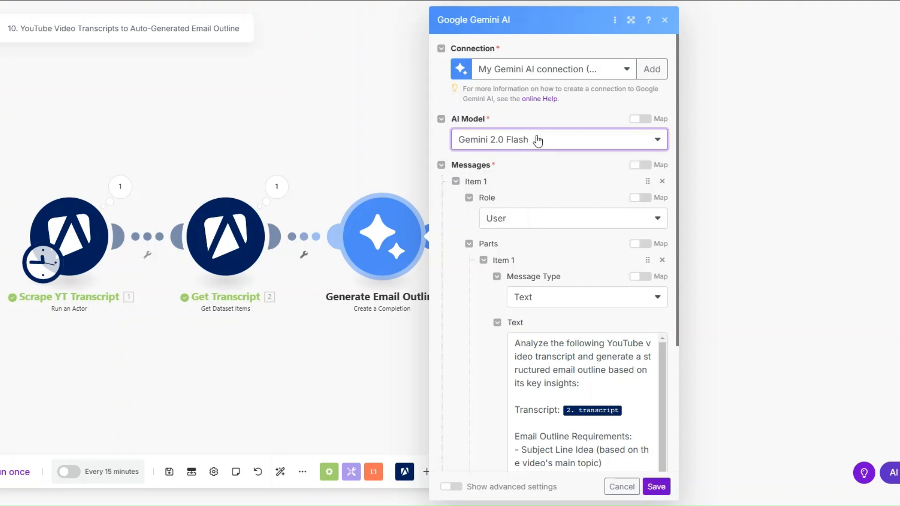
# Step: Write the email-outline prompt with 2. transcript mapped in, and save the module
pyautogui.scroll(-2, 547, 213)
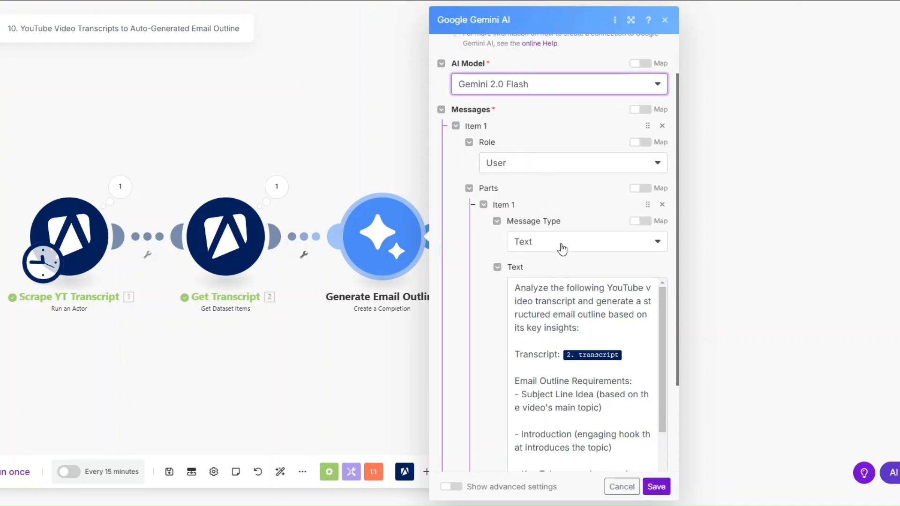
pyautogui.scroll(-4, 562, 248)
pyautogui.click(553, 199)
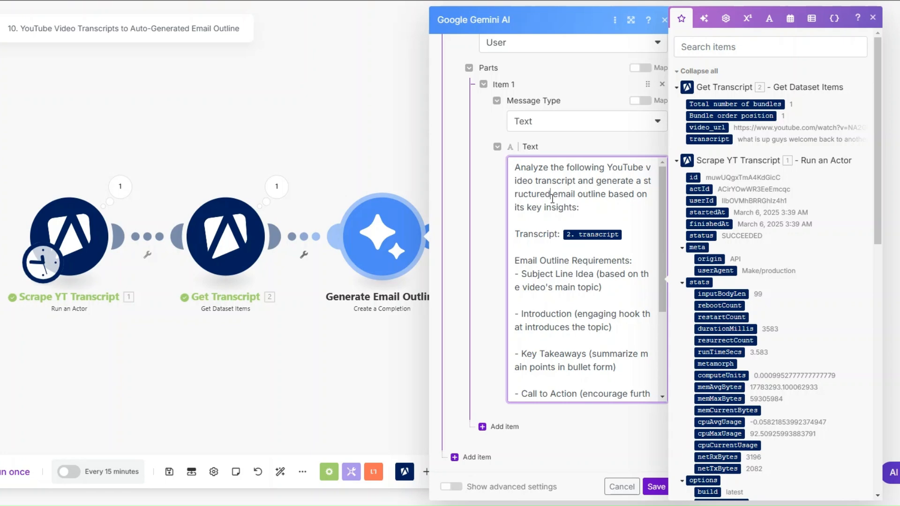
pyautogui.click(639, 233)
pyautogui.scroll(-3, 593, 205)
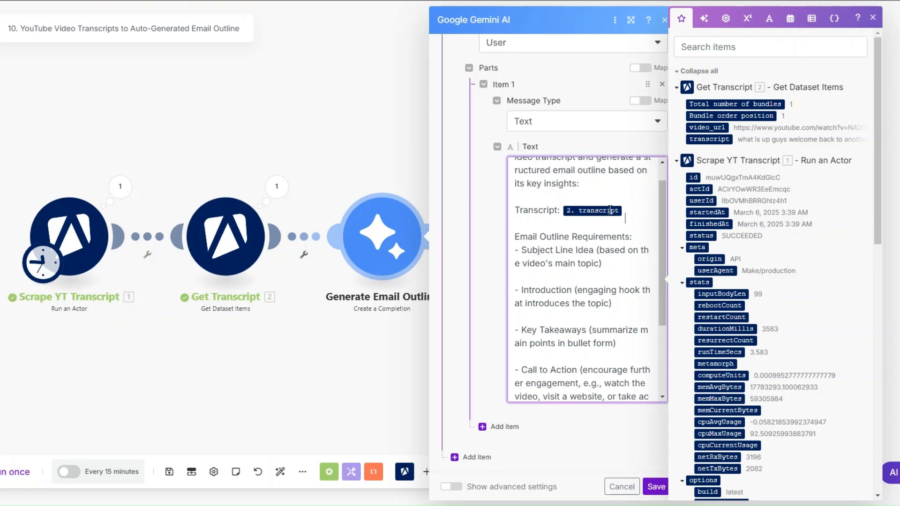
pyautogui.scroll(1, 593, 205)
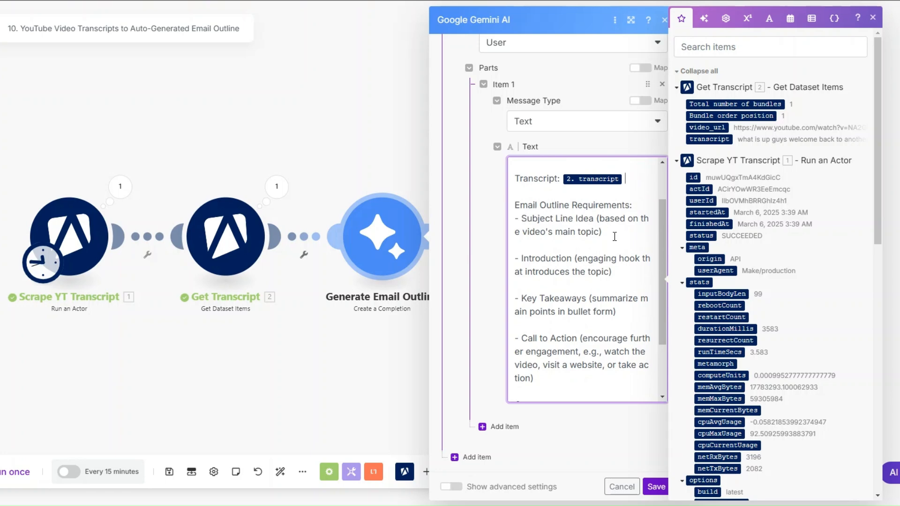
pyautogui.scroll(-1, 615, 237)
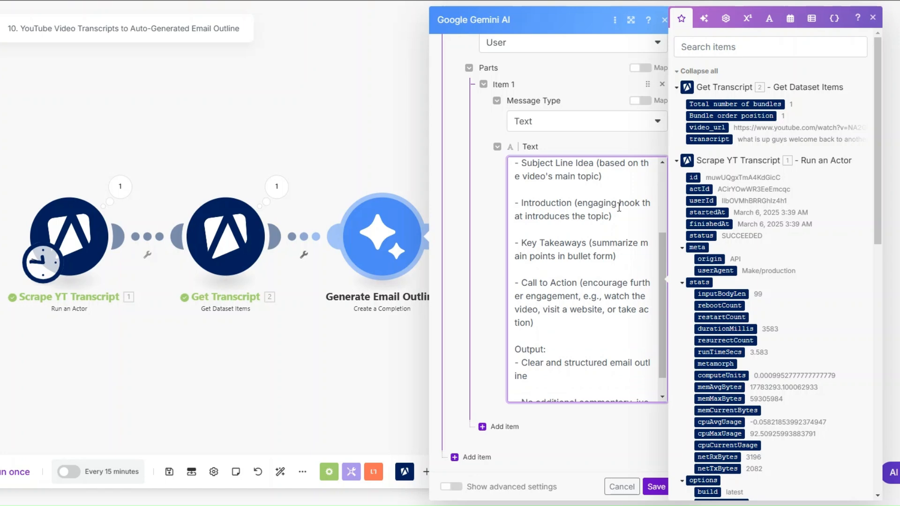
pyautogui.scroll(-1, 619, 207)
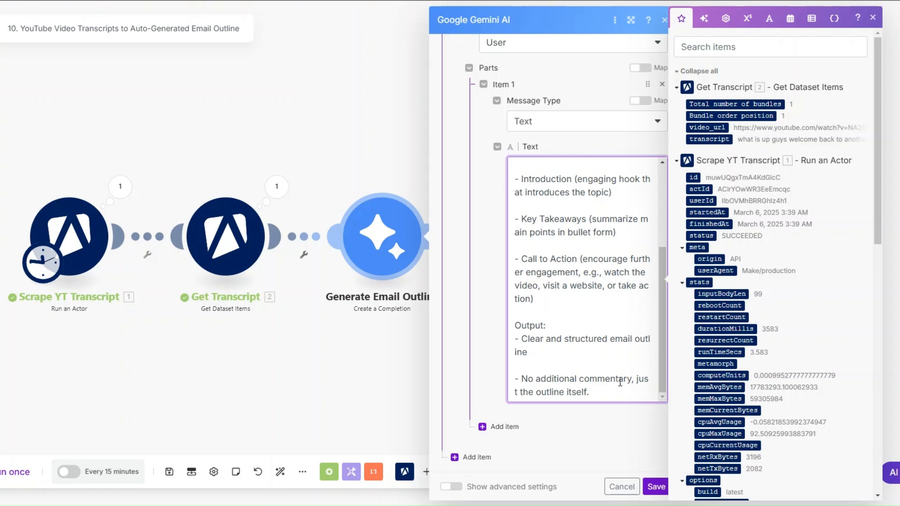
pyautogui.click(656, 487)
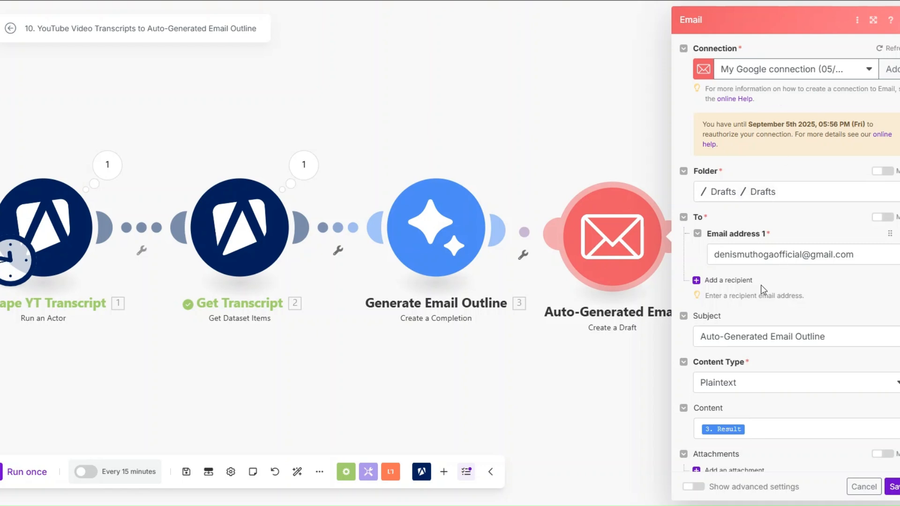
# Step: Map the Gemini 3. Result into the draft's Content, save the Email module, and save the scenario
pyautogui.scroll(-1, 763, 300)
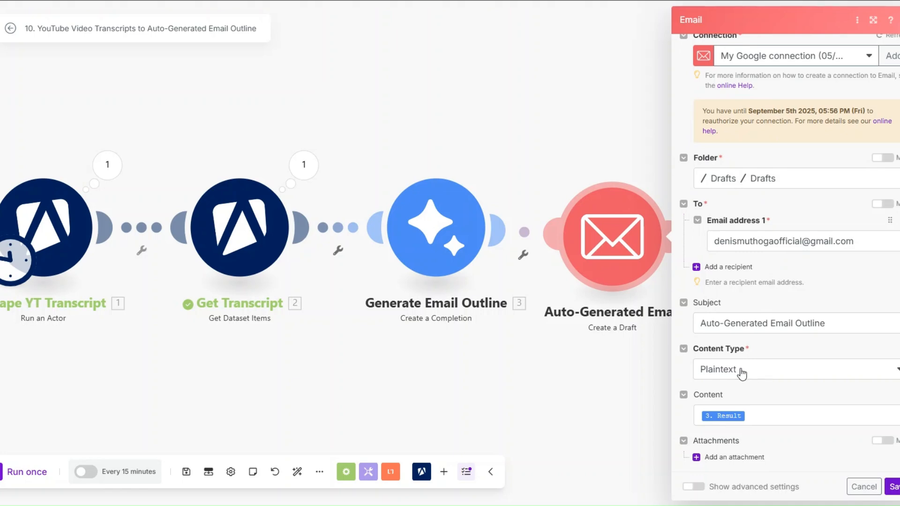
pyautogui.click(753, 416)
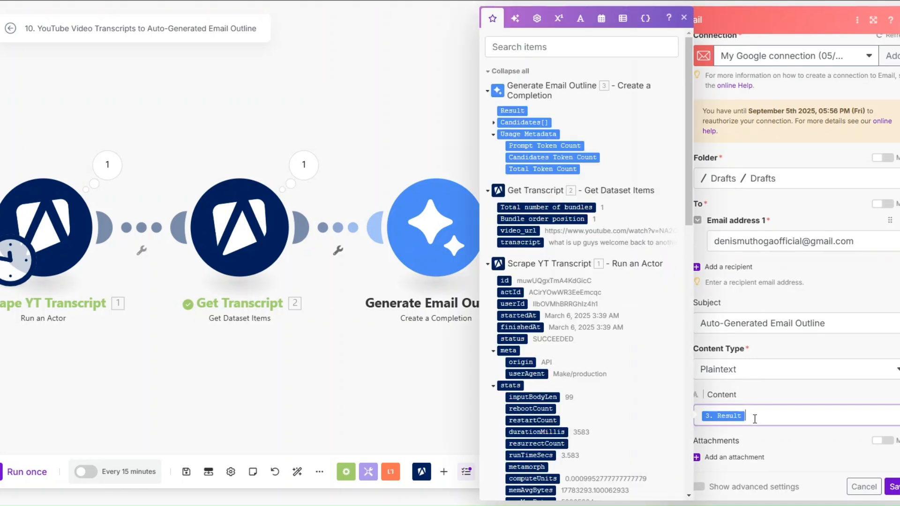
pyautogui.click(893, 486)
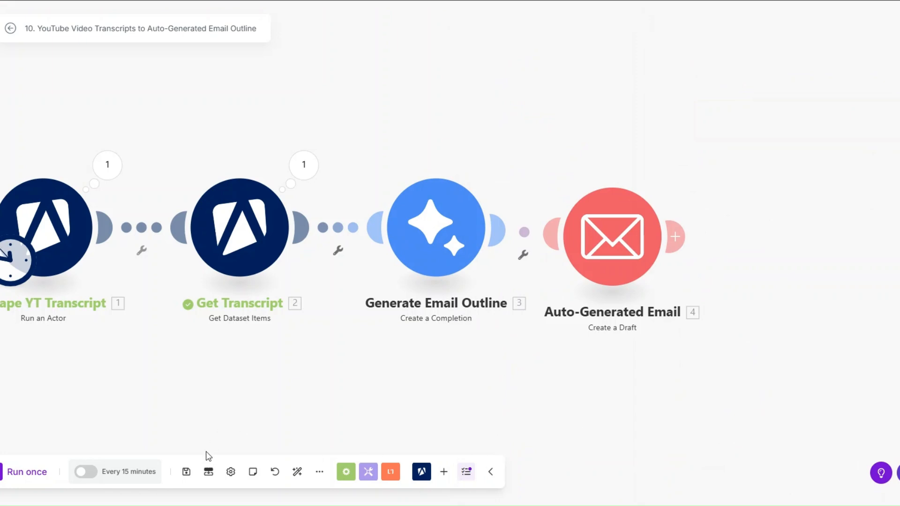
pyautogui.click(186, 471)
# Step: Auto-align the modules, run the scenario once, and confirm the scrape SUCCEEDED with the YouTube video URL
pyautogui.click(297, 472)
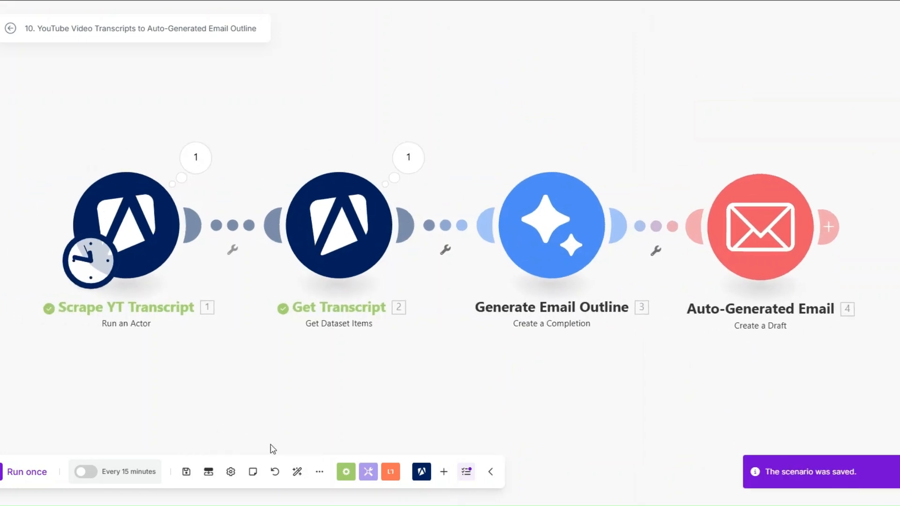
pyautogui.click(27, 472)
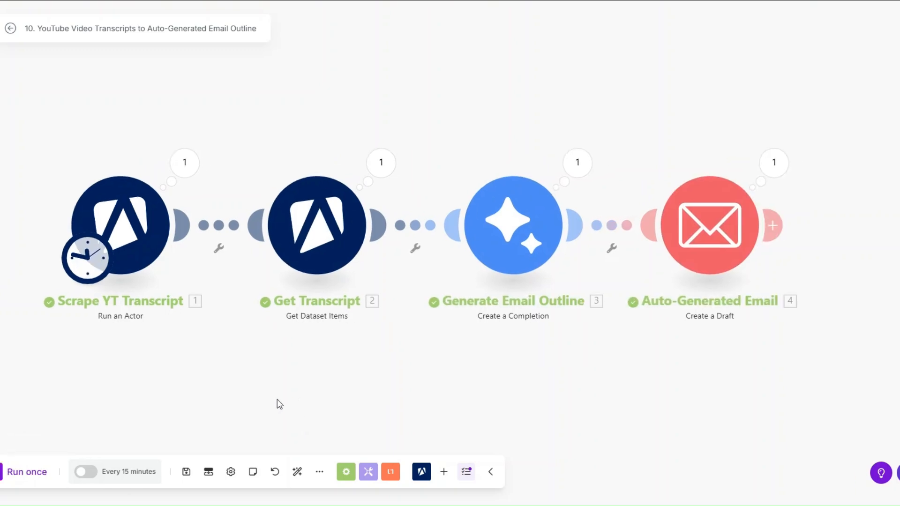
pyautogui.click(176, 160)
pyautogui.doubleClick(289, 325)
pyautogui.click(569, 396)
pyautogui.click(176, 160)
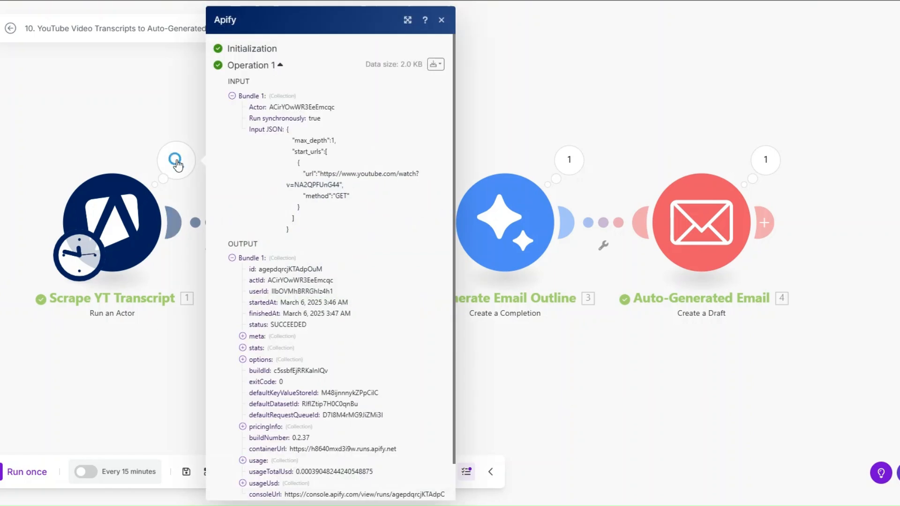
pyautogui.moveTo(323, 175); pyautogui.dragTo(343, 186)
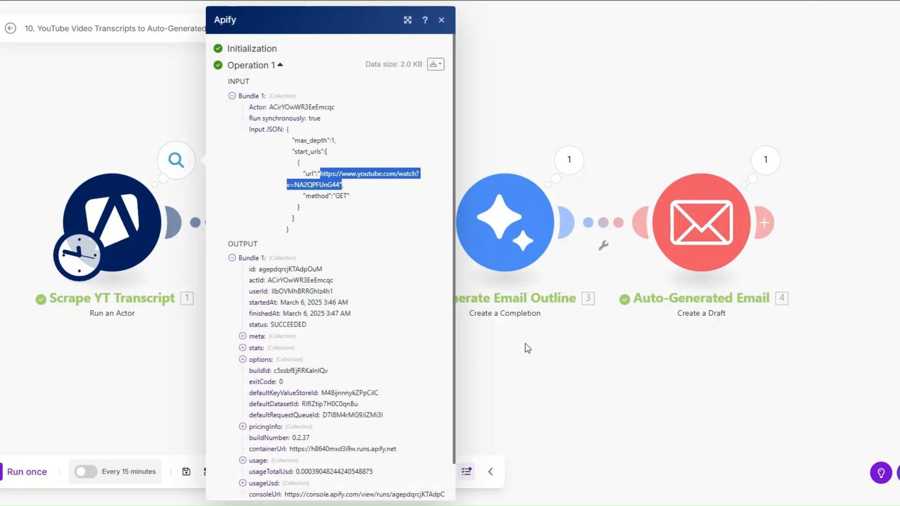
pyautogui.click(525, 343)
# Step: Check the returned transcript text and Gemini's generated outline from Subject Line Idea onward
pyautogui.click(373, 161)
pyautogui.click(438, 219)
pyautogui.moveTo(463, 214); pyautogui.dragTo(509, 414)
pyautogui.click(315, 389)
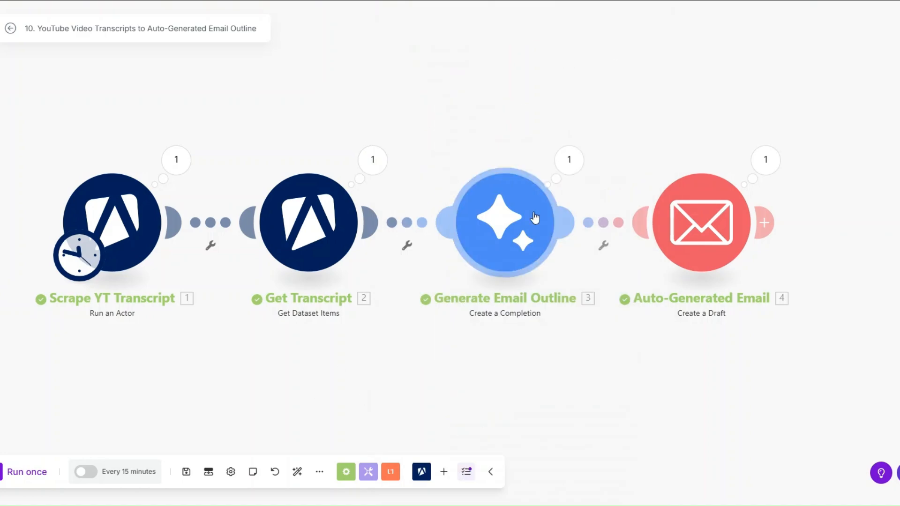
pyautogui.click(570, 161)
pyautogui.click(637, 203)
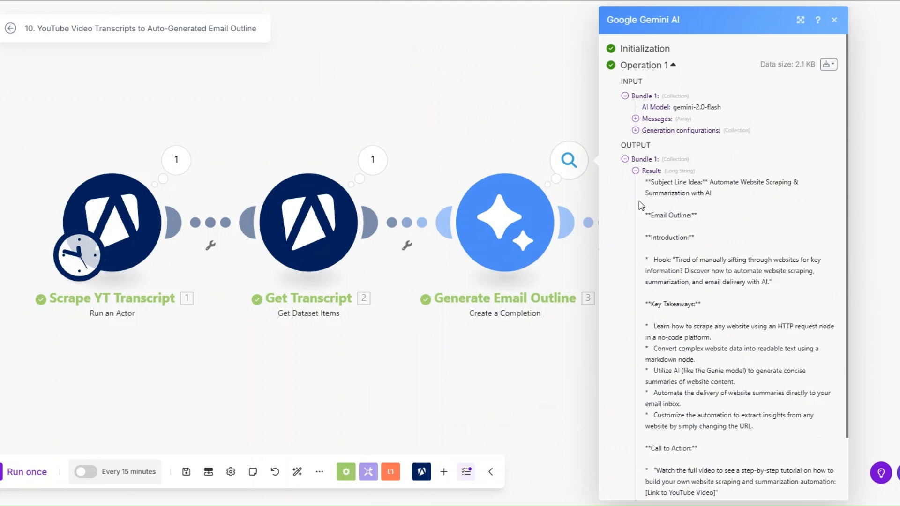
pyautogui.moveTo(656, 190); pyautogui.dragTo(750, 470)
pyautogui.click(547, 398)
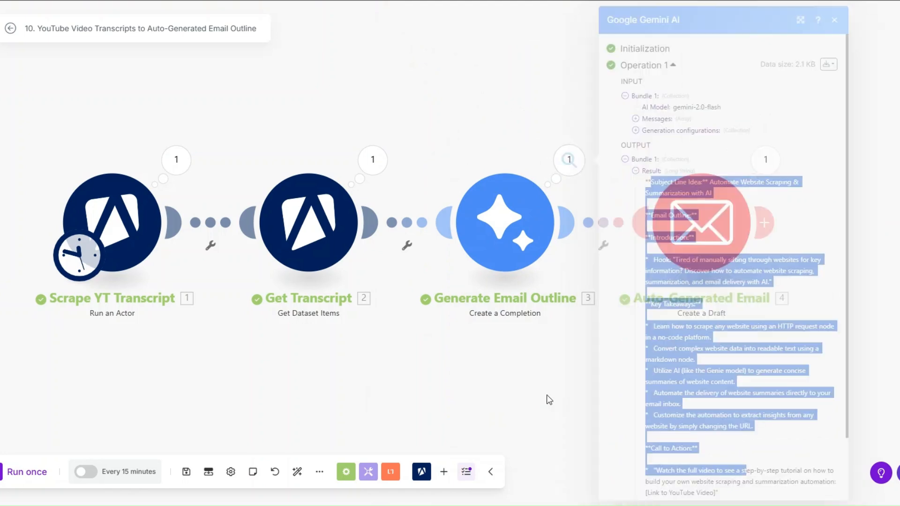
# Step: Verify the 'Auto-Generated Email Outline' draft contains the outline, including Key Takeaways and Call to Action
pyautogui.click(766, 165)
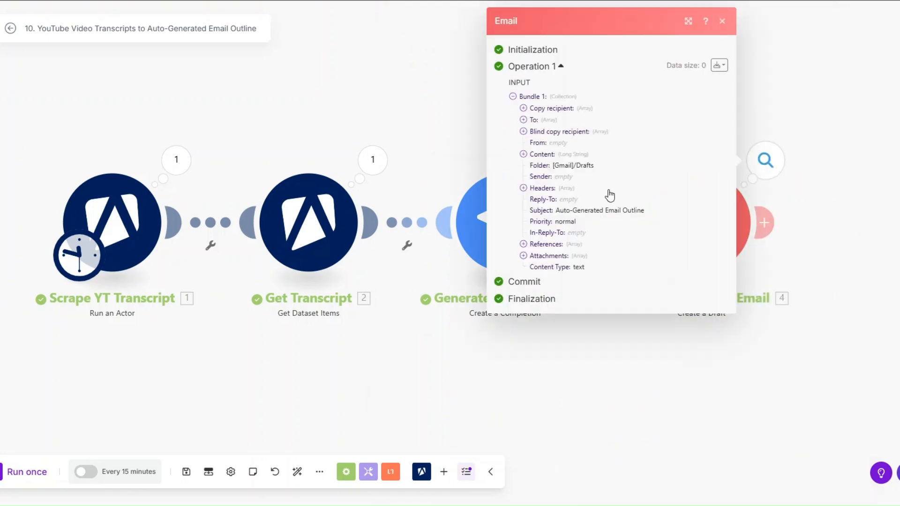
pyautogui.moveTo(556, 215); pyautogui.dragTo(653, 214)
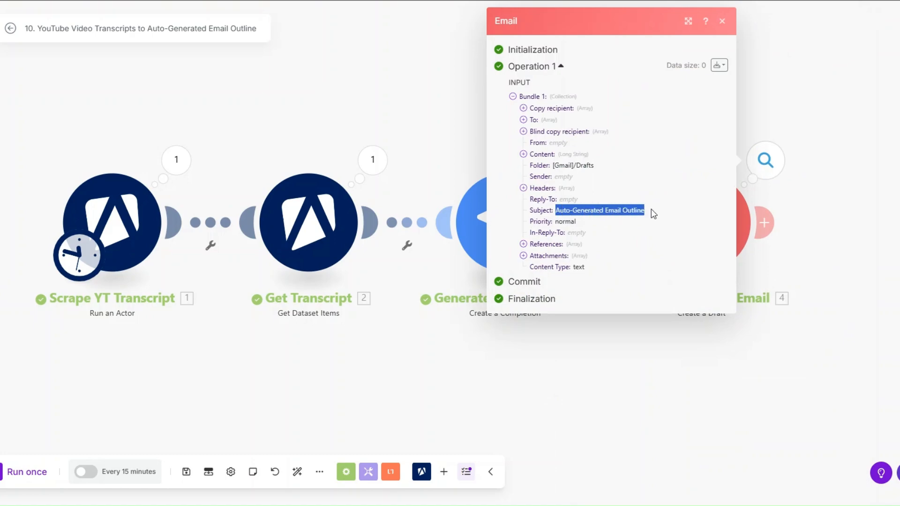
pyautogui.click(524, 154)
pyautogui.moveTo(535, 165); pyautogui.dragTo(619, 331)
pyautogui.scroll(-3, 619, 458)
pyautogui.click(617, 329)
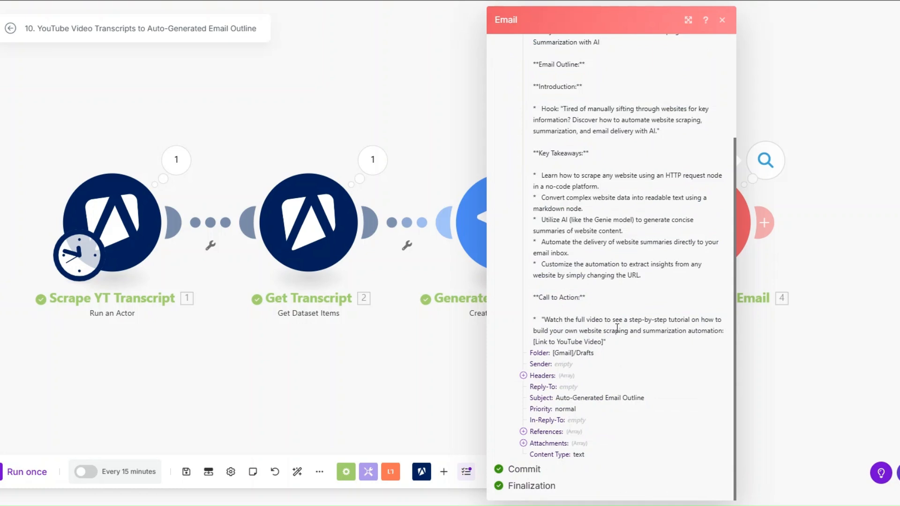
pyautogui.scroll(1, 617, 329)
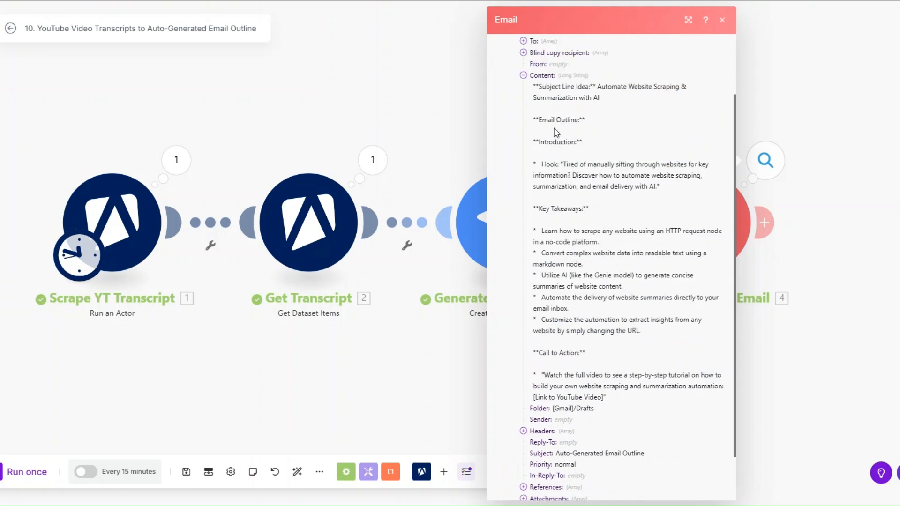
pyautogui.moveTo(539, 220); pyautogui.dragTo(569, 309)
pyautogui.moveTo(543, 353); pyautogui.dragTo(605, 395)
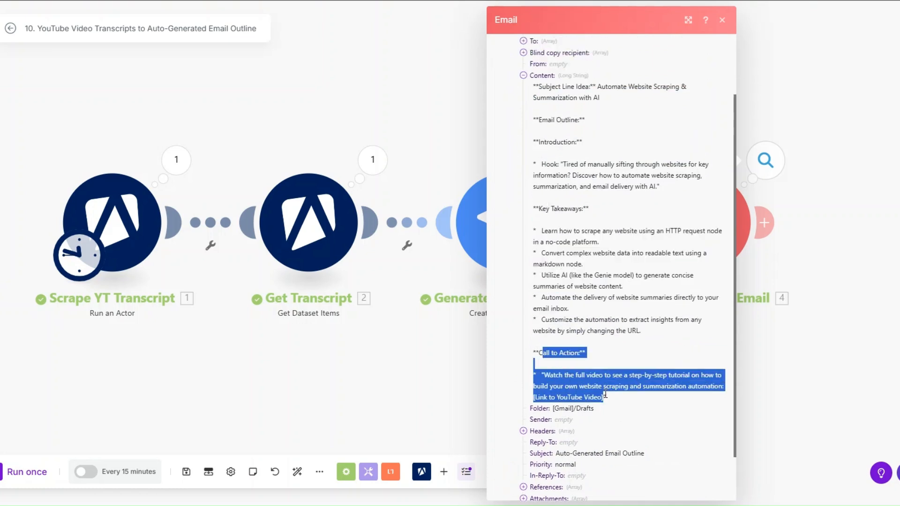
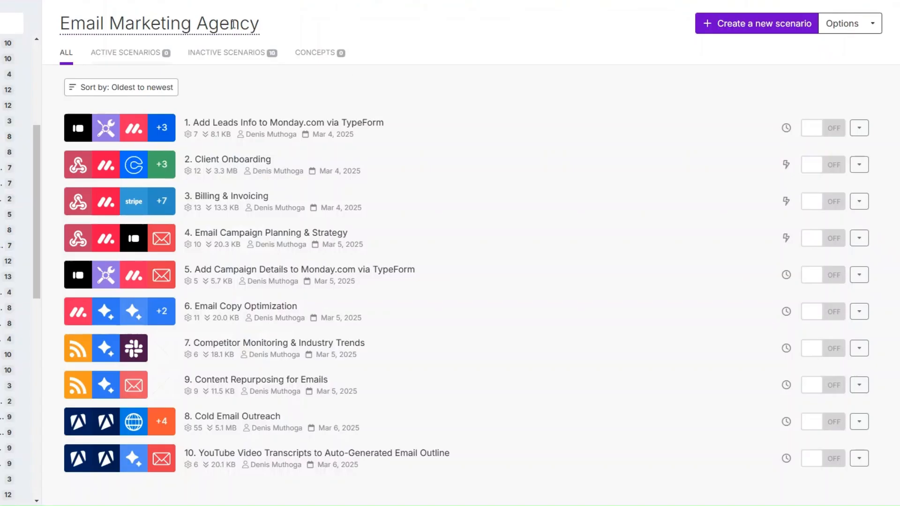
# Step: Create a new scenario and choose Webhooks as the first module's app
pyautogui.click(748, 26)
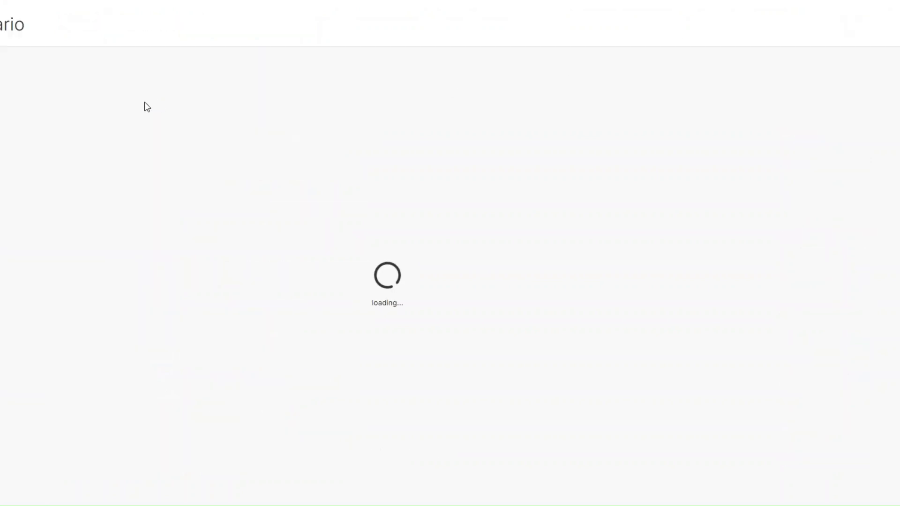
pyautogui.moveTo(417, 215); pyautogui.dragTo(366, 207)
pyautogui.click(367, 206)
pyautogui.scroll(-3, 522, 233)
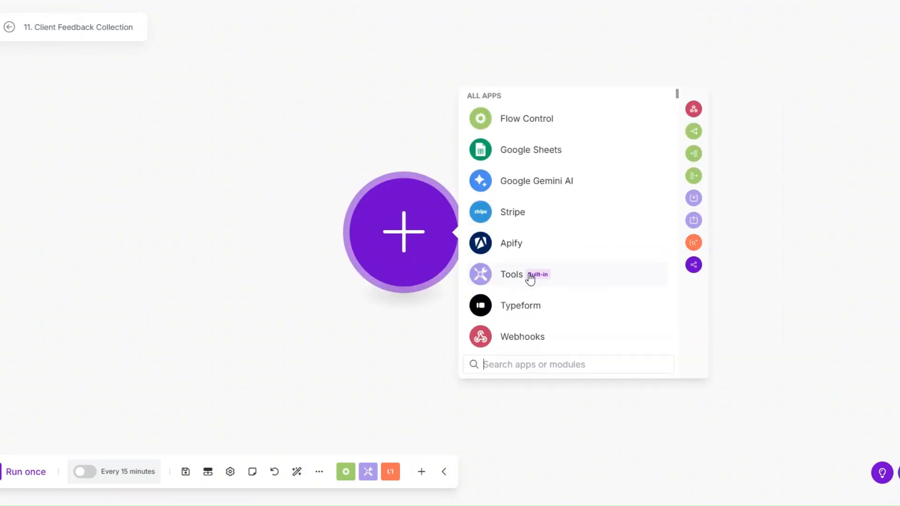
pyautogui.click(528, 308)
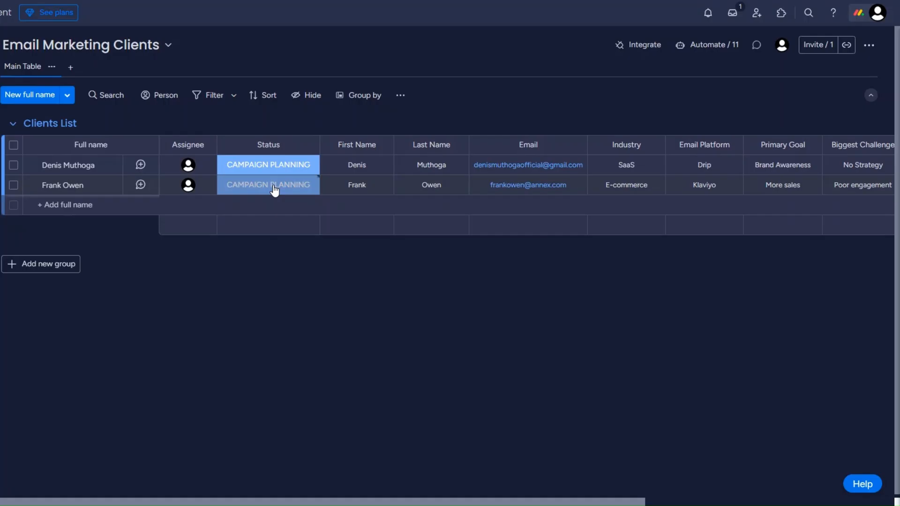
# Step: Add a custom webhook named 'Client Feedback Collection webhook' and save the trigger
pyautogui.click(275, 187)
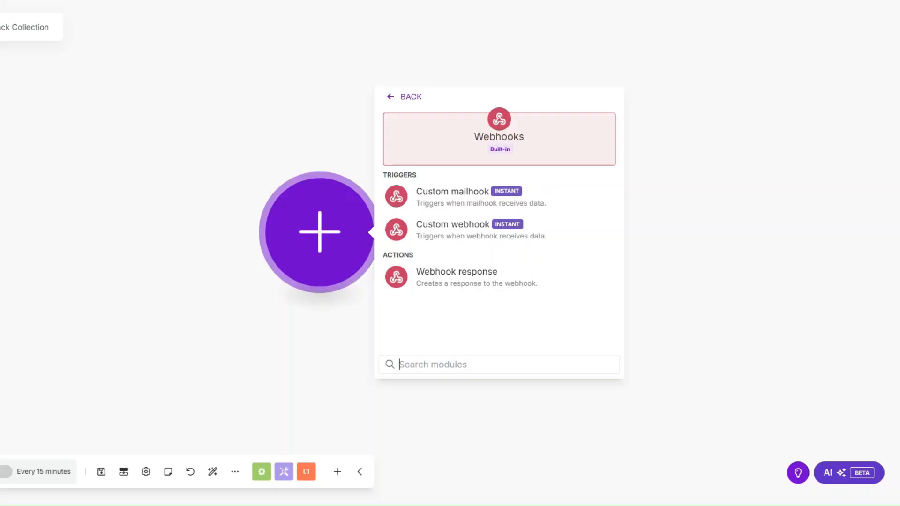
pyautogui.click(445, 232)
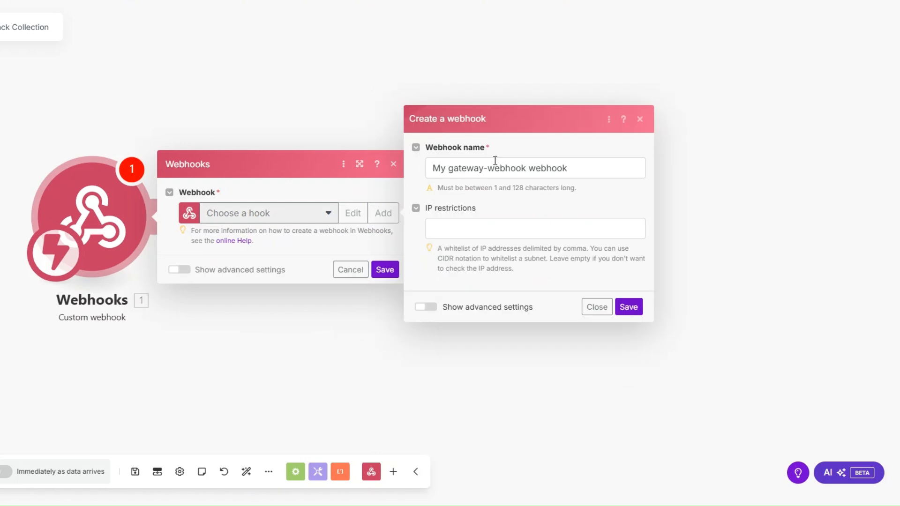
pyautogui.moveTo(527, 168); pyautogui.dragTo(383, 175)
pyautogui.write('Client Feedback Collection')
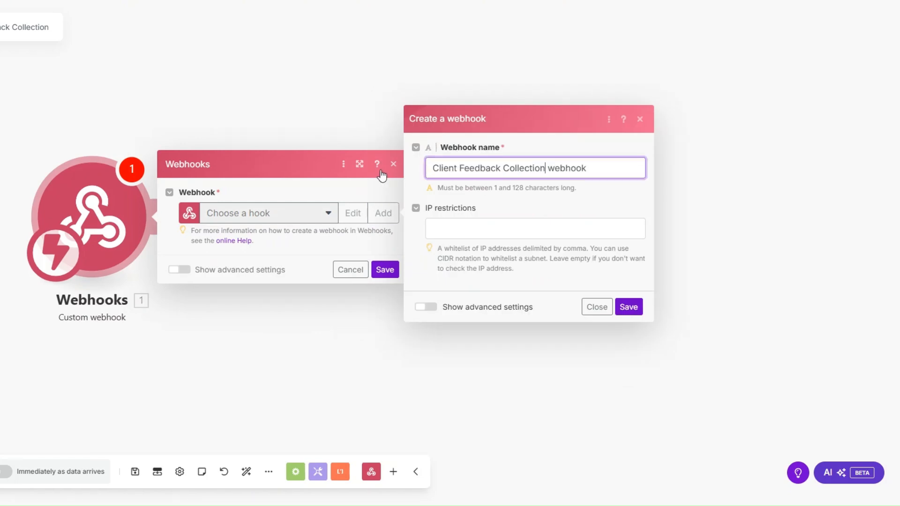
pyautogui.click(630, 307)
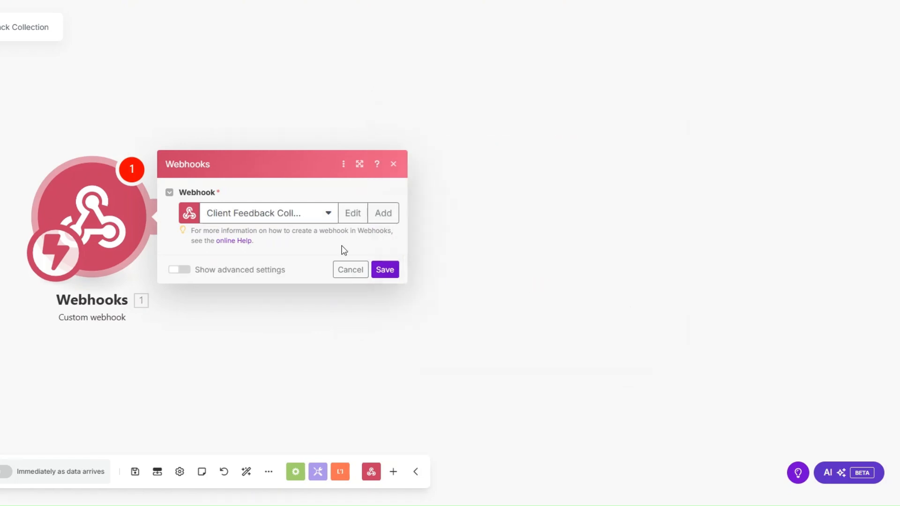
pyautogui.click(389, 317)
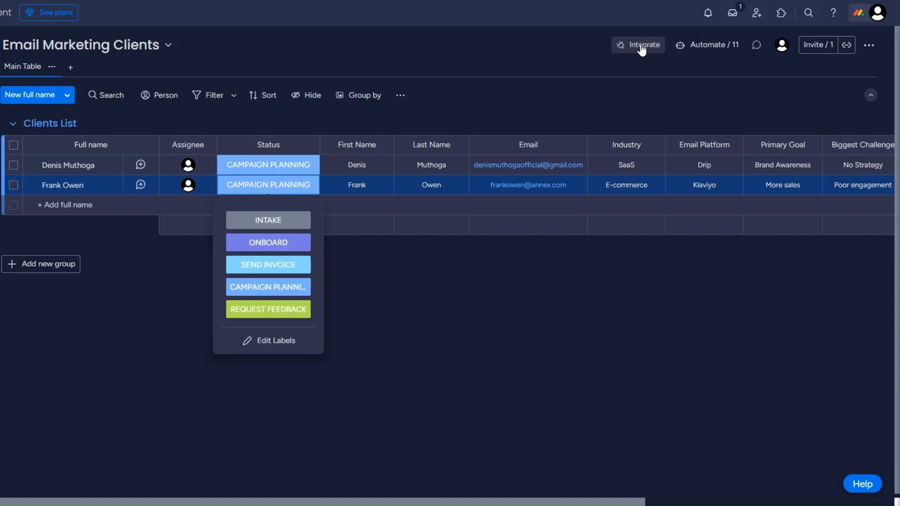
# Step: Paste the Make webhook URL into monday.com's status-change webhook template and connect it
pyautogui.click(642, 47)
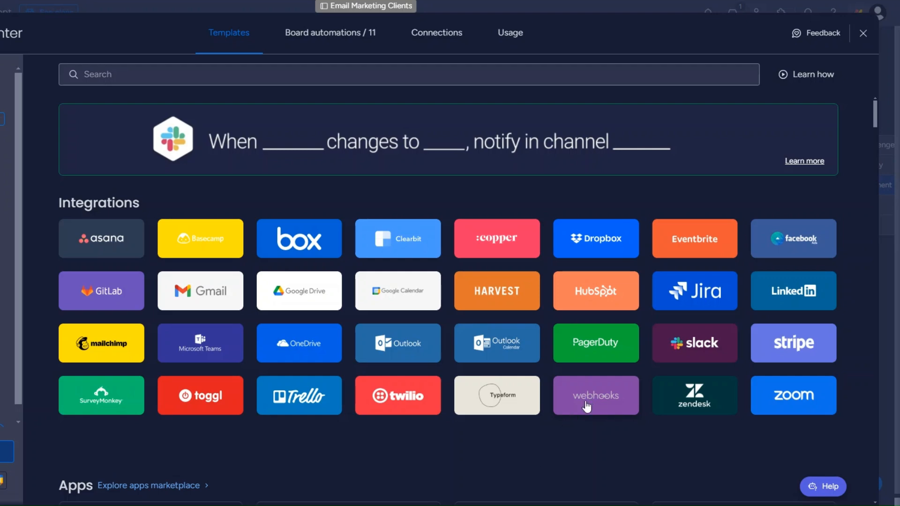
pyautogui.click(587, 406)
pyautogui.click(729, 374)
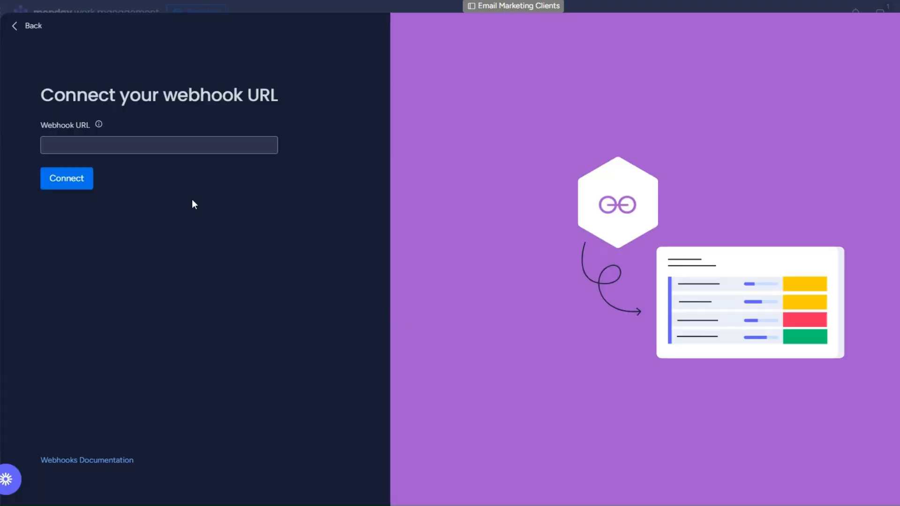
pyautogui.click(211, 146)
pyautogui.hotkey('ctrl', 'v')
pyautogui.click(68, 180)
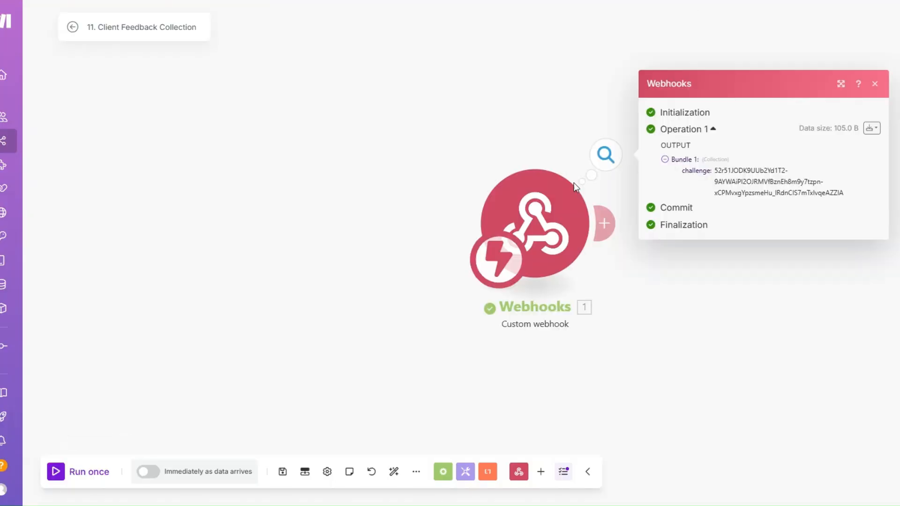
# Step: Add a Webhook response module whose body returns the mapped challenge value
pyautogui.click(210, 211)
pyautogui.click(212, 211)
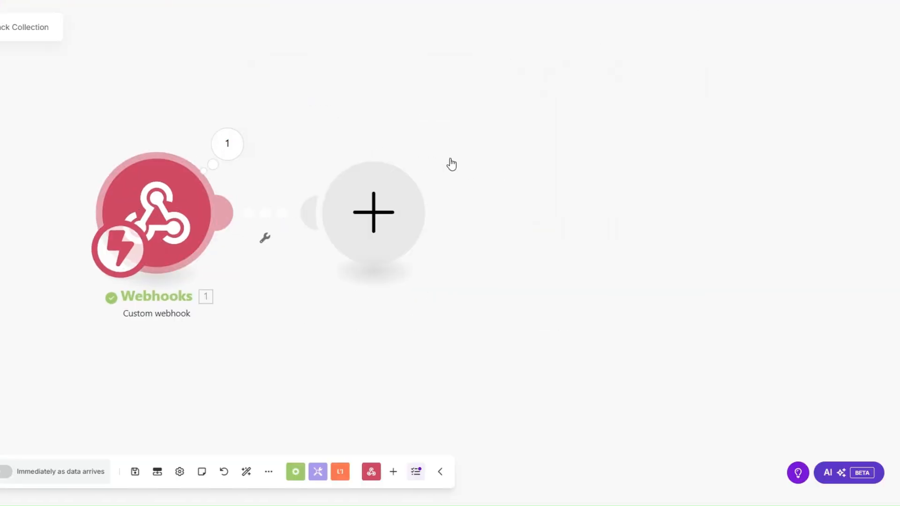
pyautogui.click(500, 104)
pyautogui.click(523, 174)
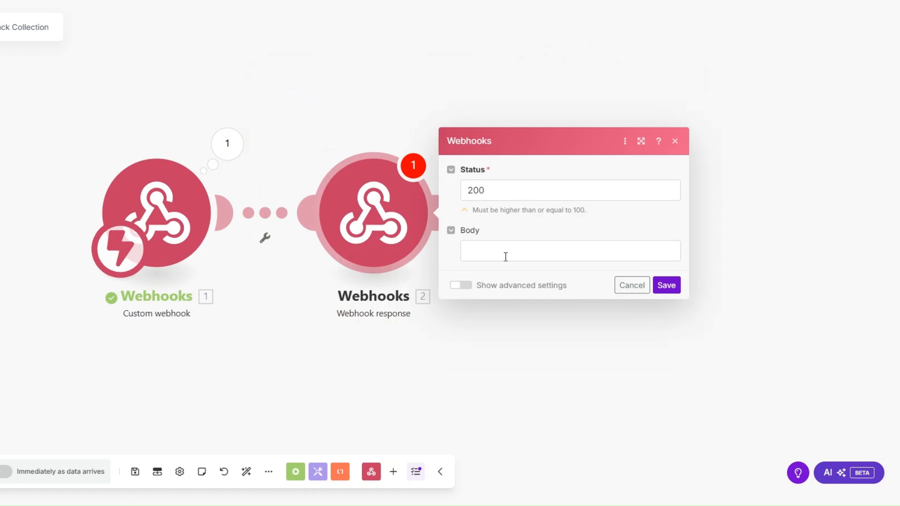
pyautogui.click(506, 253)
pyautogui.write('{""}')
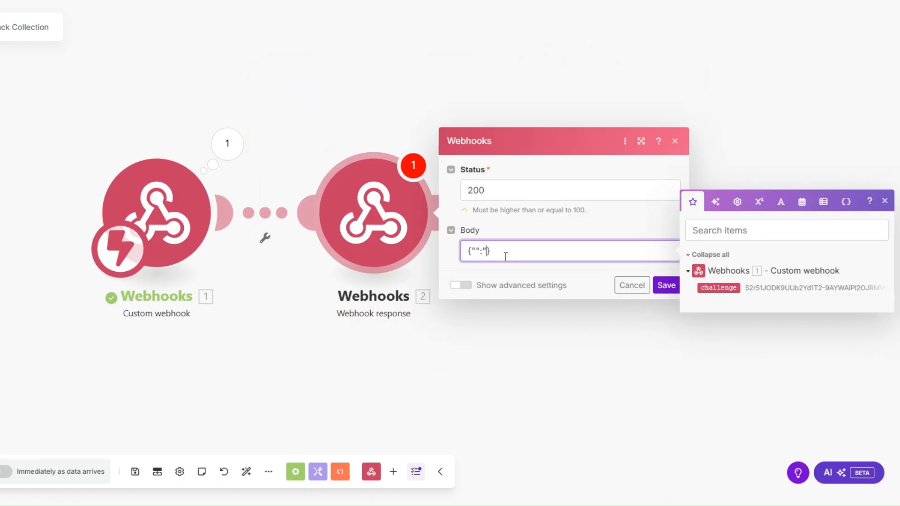
pyautogui.write('challenge')
pyautogui.click(719, 287)
# Step: Save the response, run once to verify monday.com, then delete the response module
pyautogui.click(666, 285)
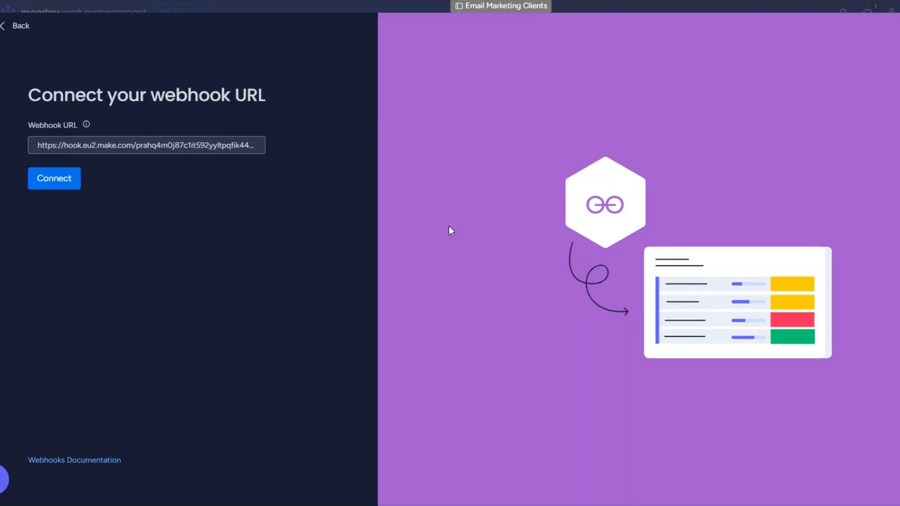
pyautogui.click(54, 178)
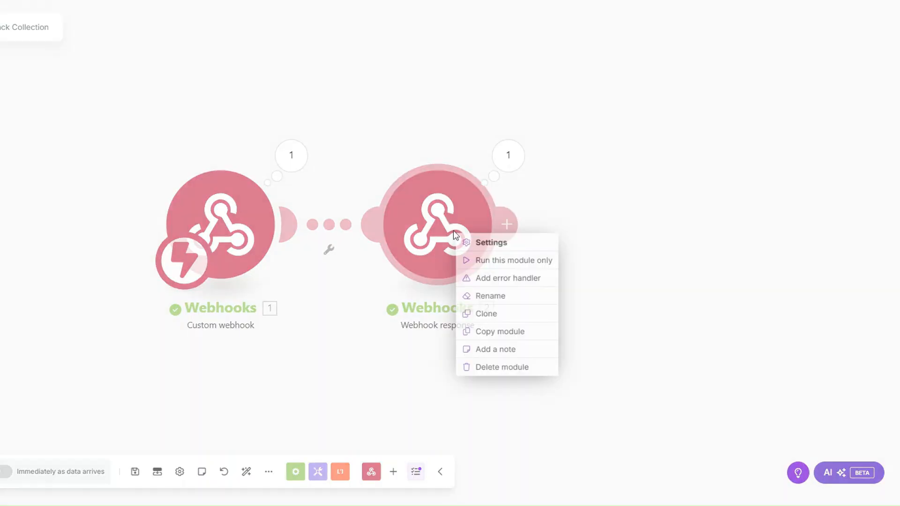
pyautogui.click(496, 366)
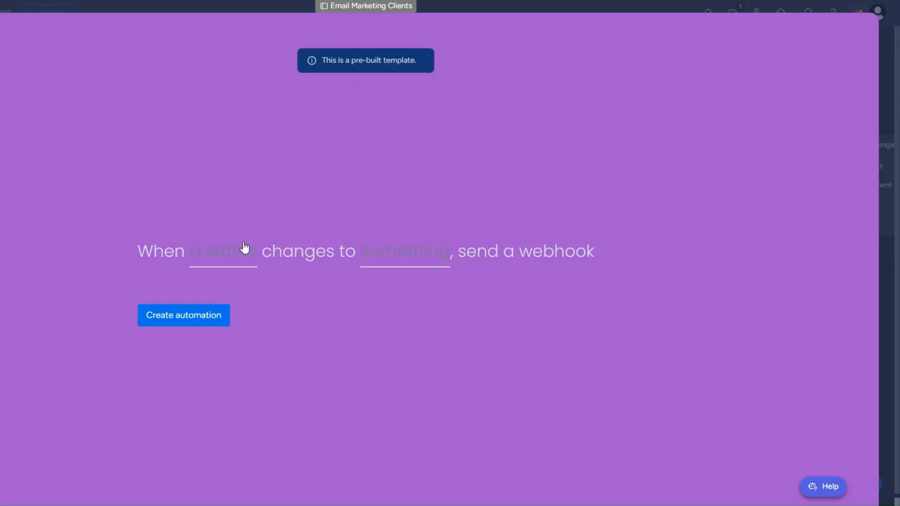
# Step: Create a monday.com automation sending a webhook when Status changes to REQUEST FEEDBACK
pyautogui.click(244, 247)
pyautogui.click(236, 311)
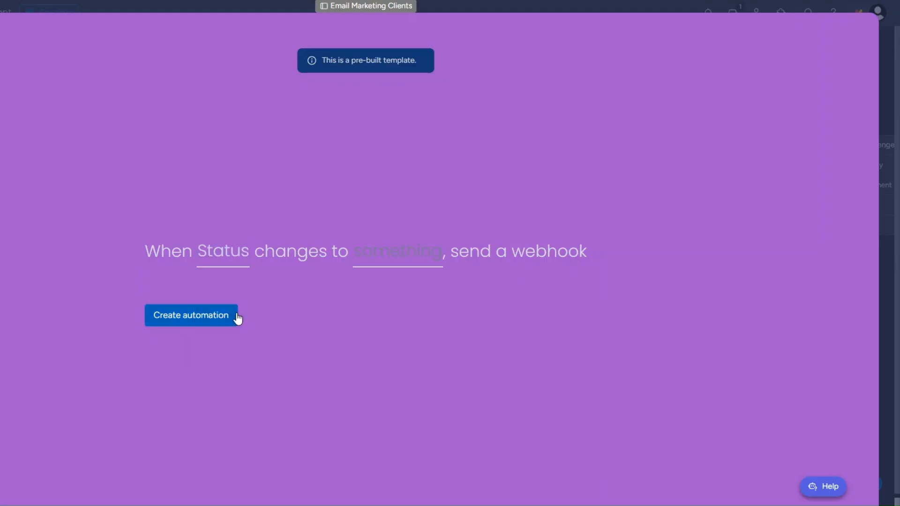
pyautogui.click(408, 260)
pyautogui.scroll(-1, 389, 365)
pyautogui.click(389, 371)
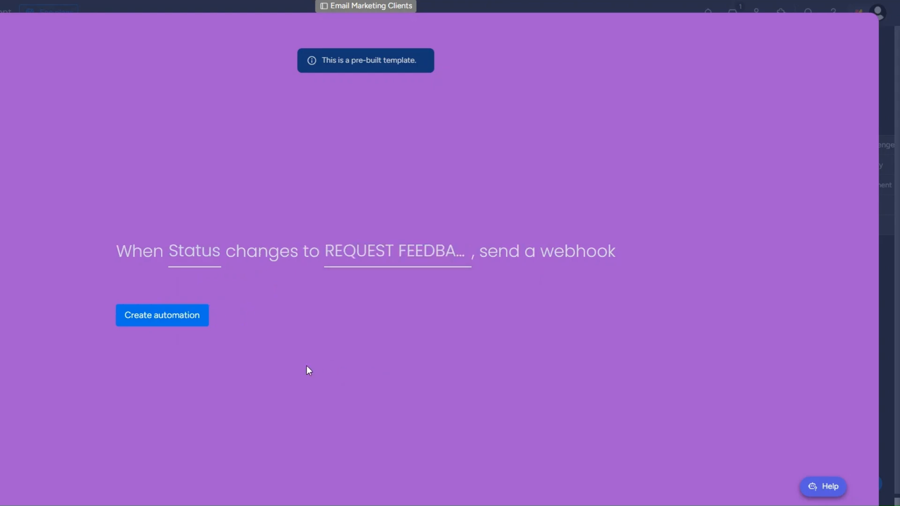
pyautogui.click(181, 316)
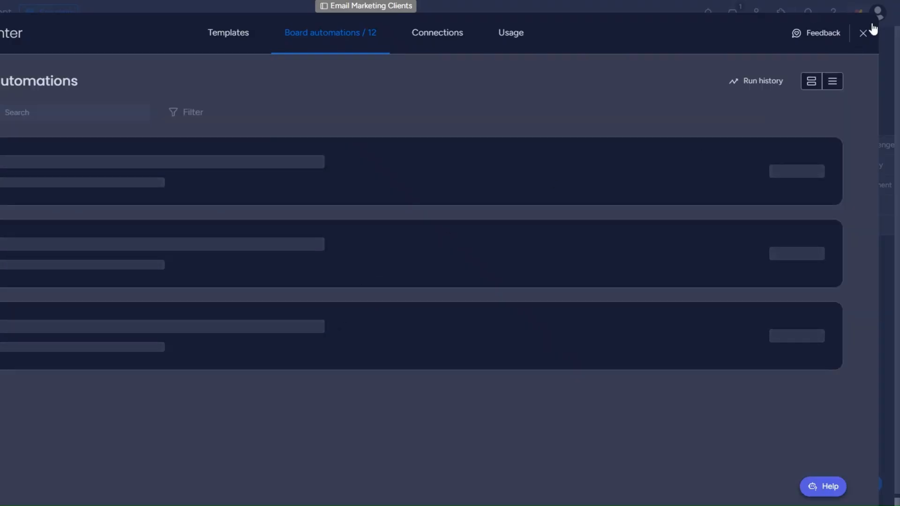
pyautogui.click(863, 33)
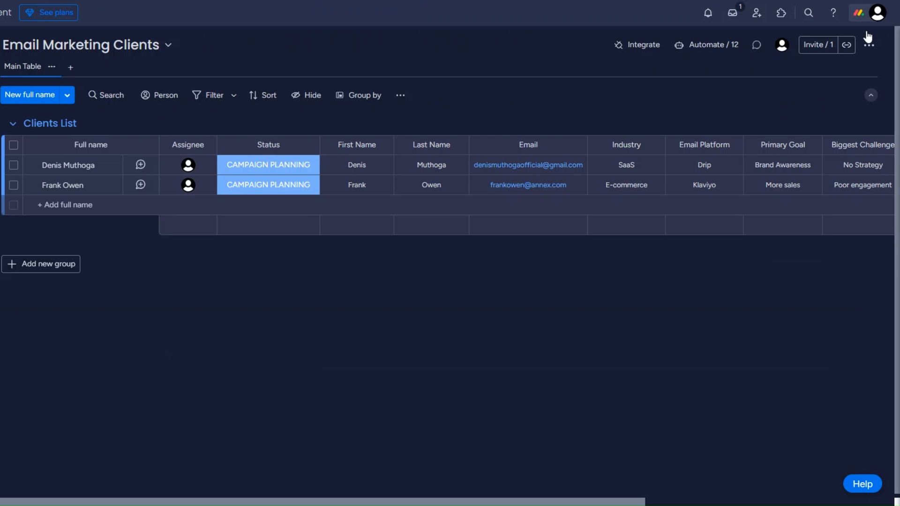
# Step: Set the second client's Status to REQUEST FEEDBACK and inspect the event Make received
pyautogui.click(282, 185)
pyautogui.click(285, 312)
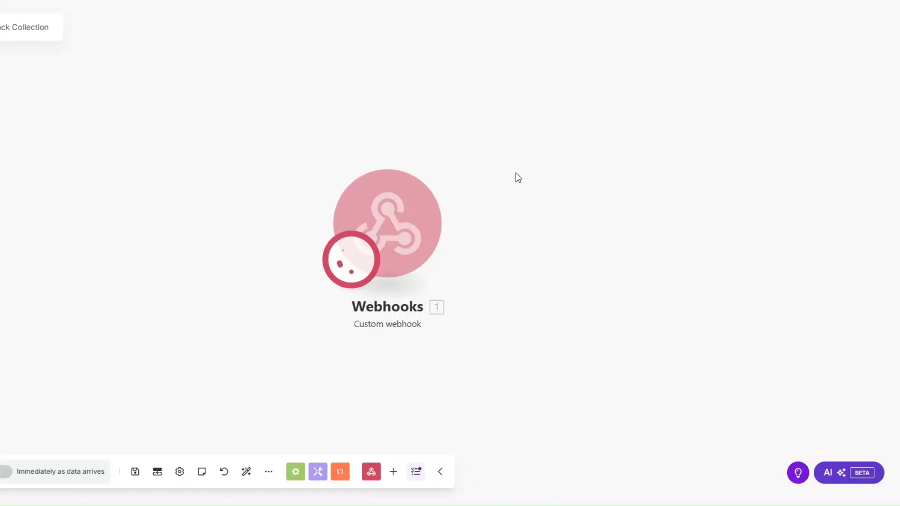
pyautogui.click(271, 162)
pyautogui.click(341, 187)
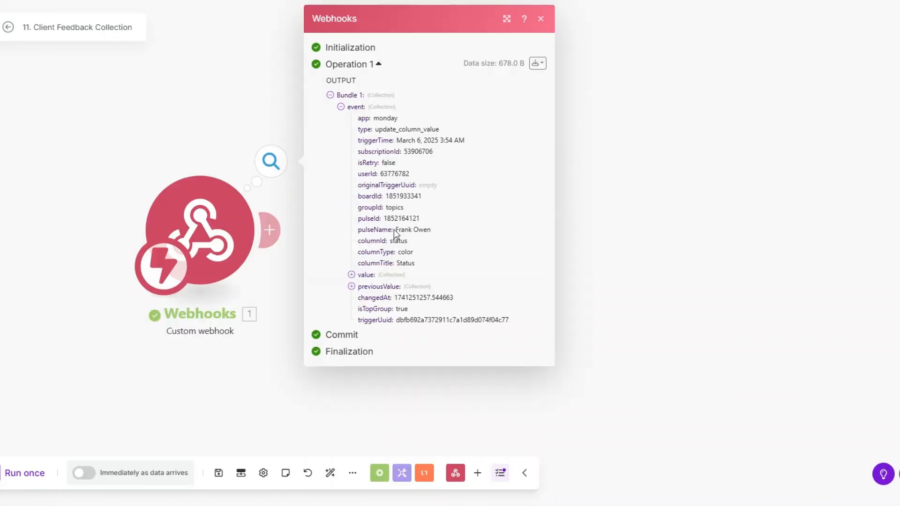
# Step: Add a Monday Get an Item module mapping pulseId as ID on the Email Marketing Clients board
pyautogui.moveTo(394, 230); pyautogui.dragTo(436, 234)
pyautogui.moveTo(384, 218); pyautogui.dragTo(424, 227)
pyautogui.click(273, 235)
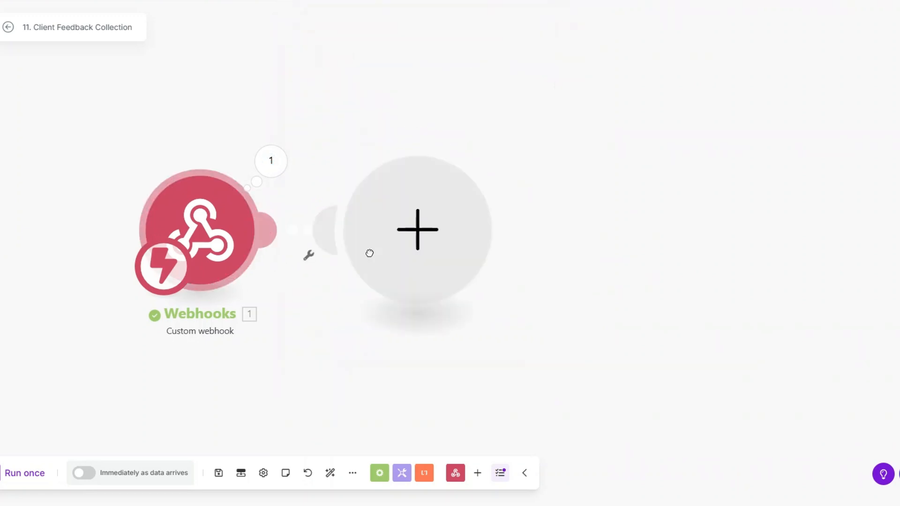
pyautogui.click(543, 226)
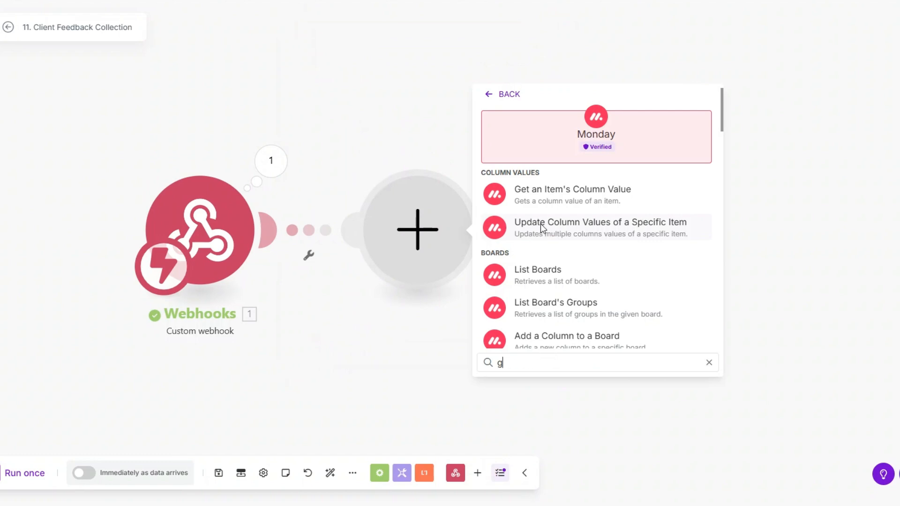
pyautogui.write('get an')
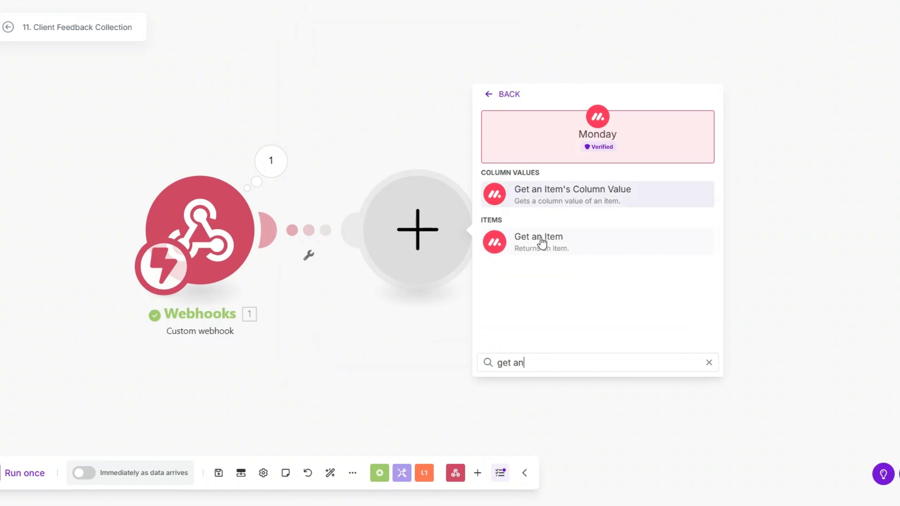
pyautogui.click(542, 237)
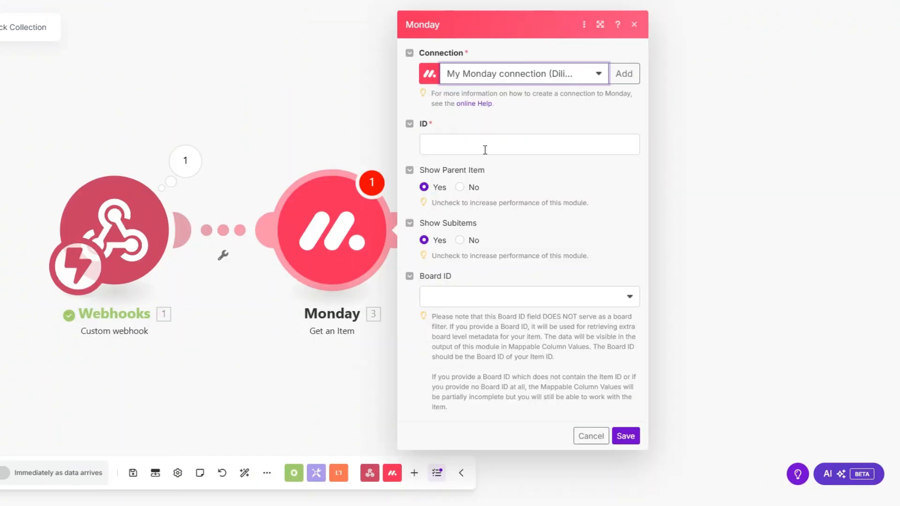
pyautogui.click(571, 149)
pyautogui.click(683, 220)
pyautogui.click(515, 300)
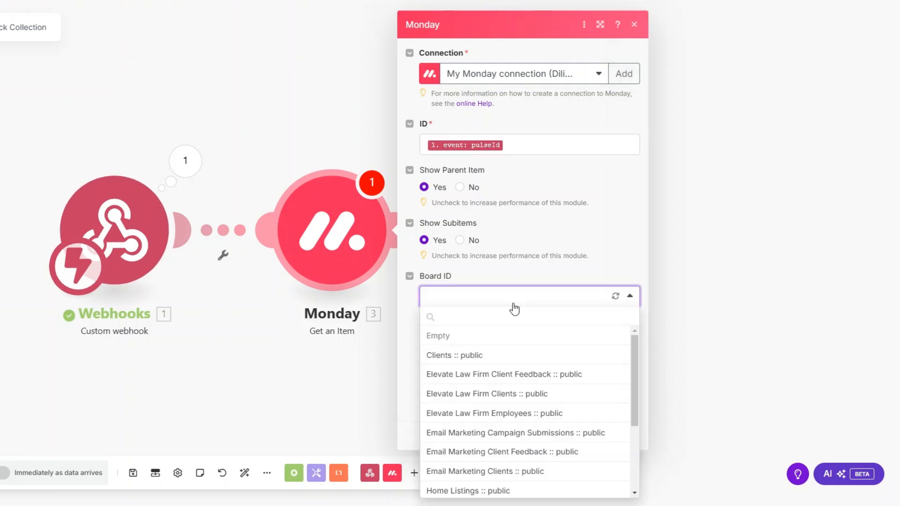
pyautogui.click(515, 468)
pyautogui.click(625, 436)
# Step: Run only the Monday module using the pasted item ID
pyautogui.rightClick(318, 256)
pyautogui.click(346, 282)
pyautogui.click(455, 292)
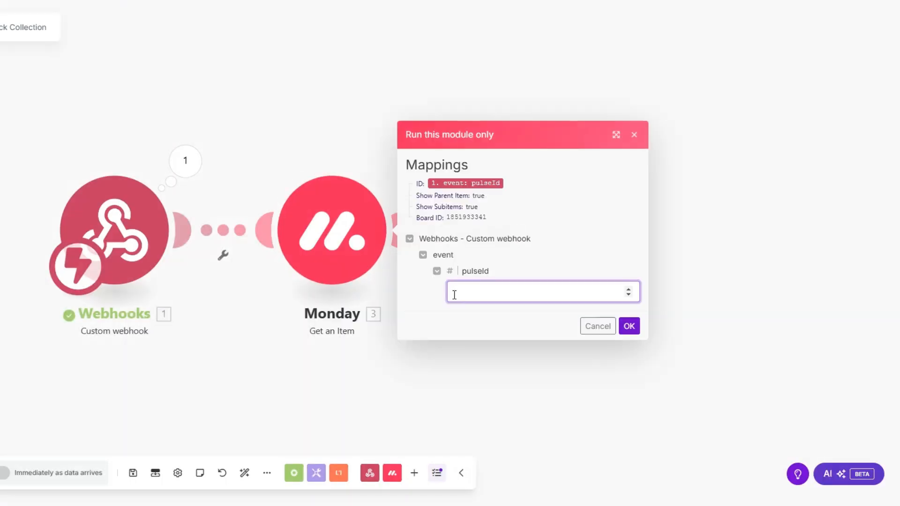
pyautogui.hotkey('ctrl', 'v')
pyautogui.click(631, 328)
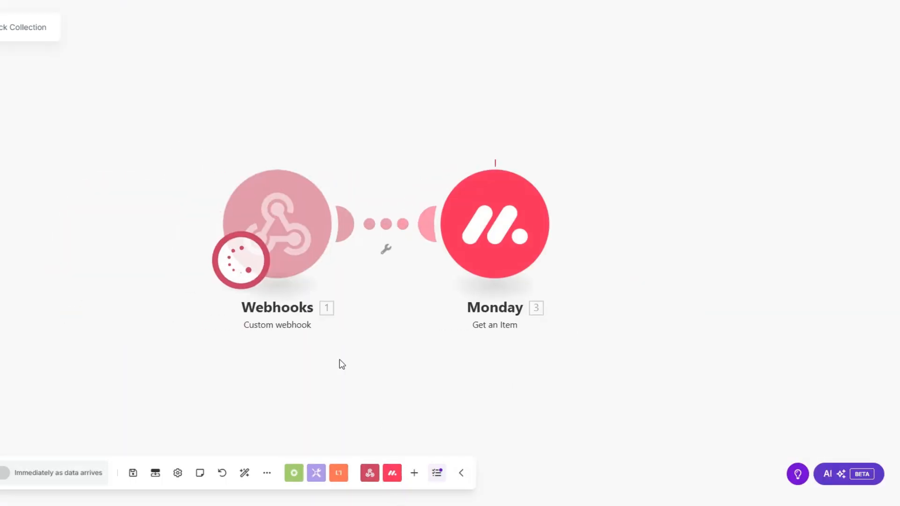
# Step: Review the returned column values: the client's email, industry and survey answers
pyautogui.click(383, 341)
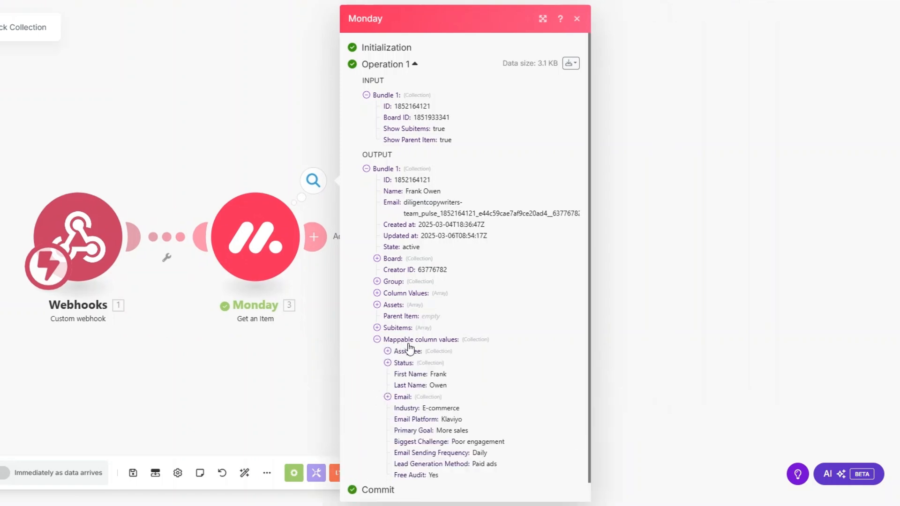
pyautogui.scroll(-1, 402, 346)
pyautogui.click(387, 375)
pyautogui.scroll(-1, 461, 362)
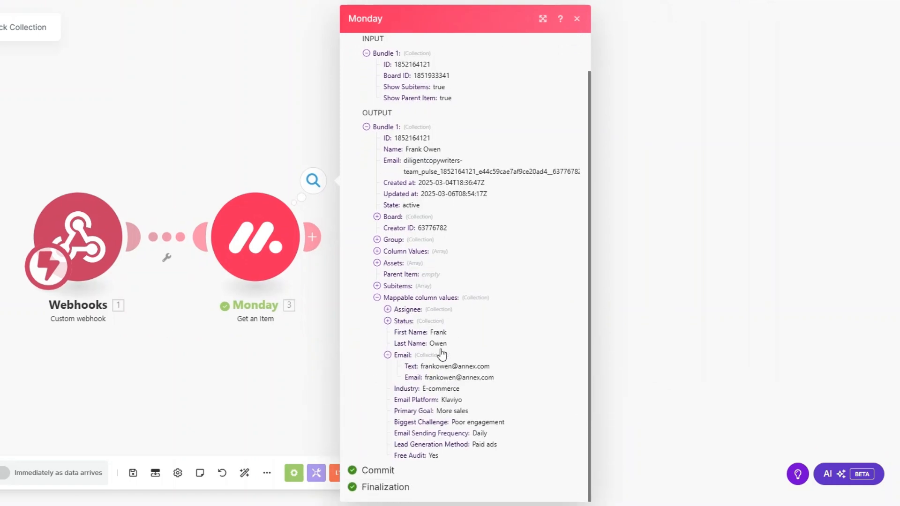
pyautogui.moveTo(426, 390); pyautogui.dragTo(468, 459)
pyautogui.click(181, 322)
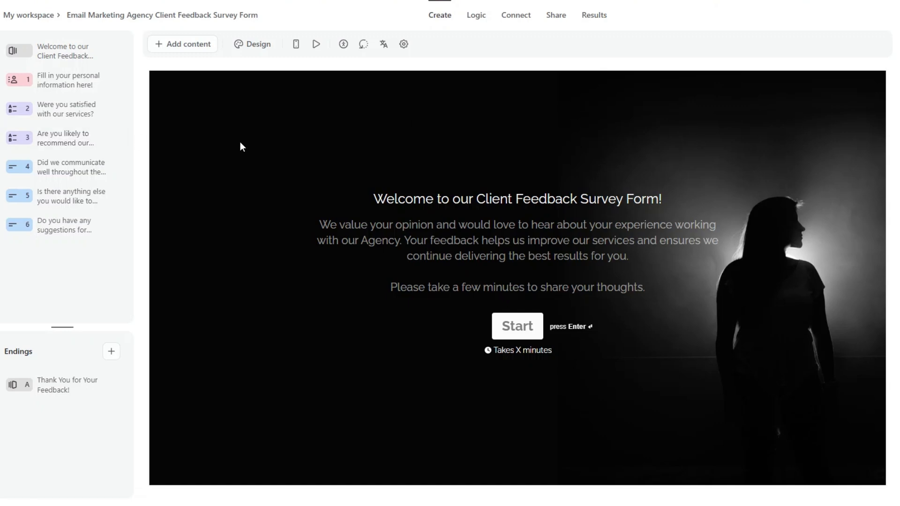
# Step: Review the six form questions, from personal information through improvement suggestions
pyautogui.click(70, 81)
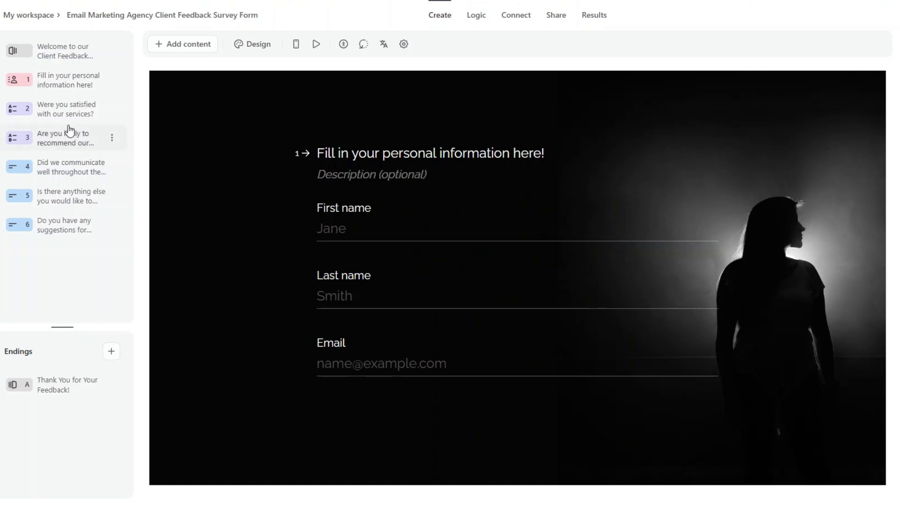
pyautogui.click(63, 111)
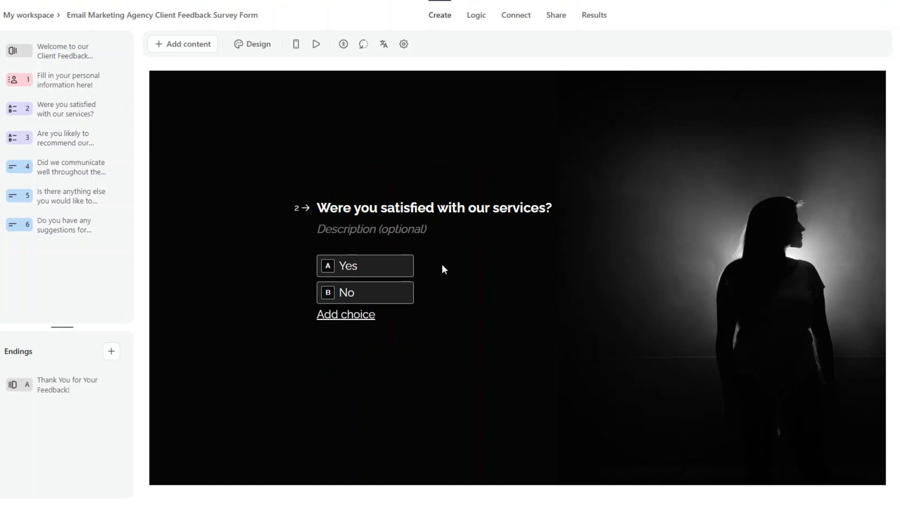
pyautogui.click(58, 138)
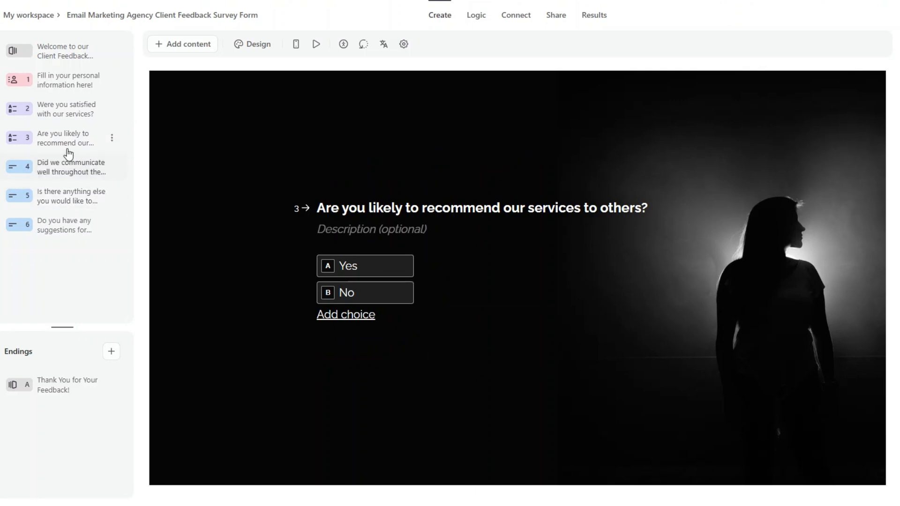
pyautogui.click(69, 168)
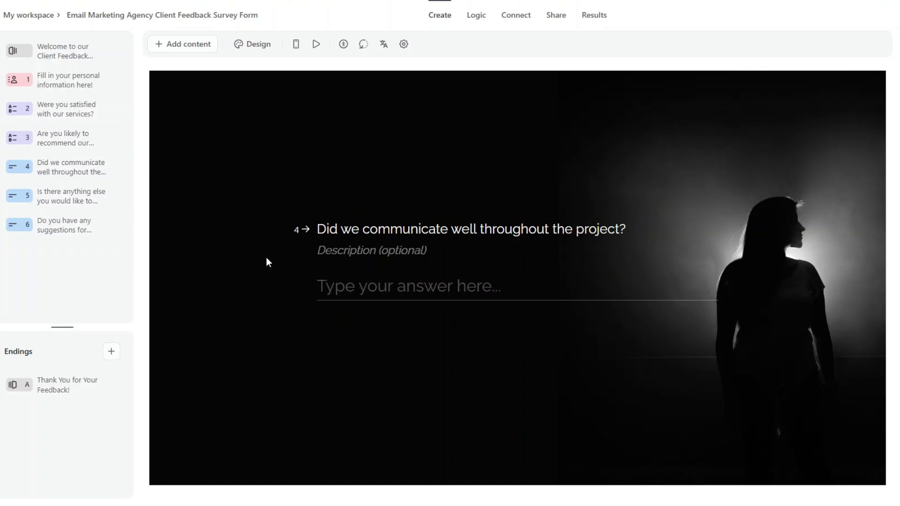
pyautogui.click(77, 196)
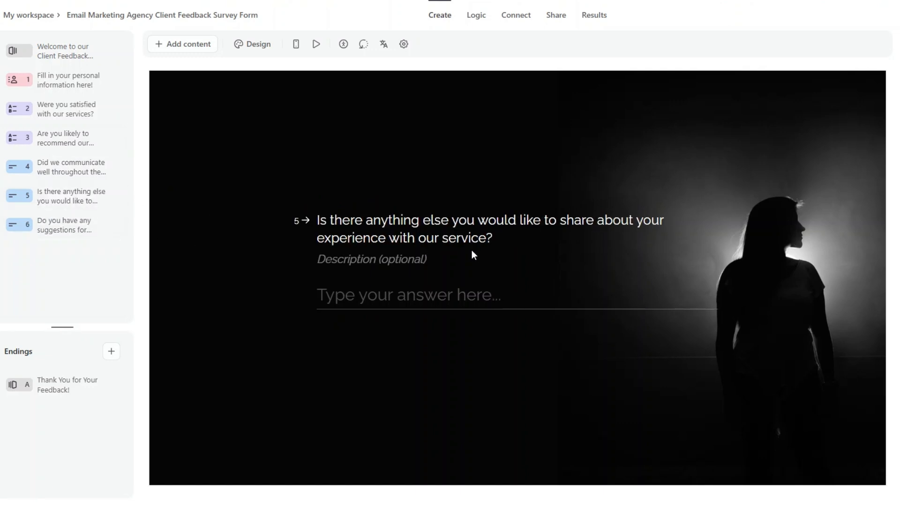
pyautogui.click(94, 230)
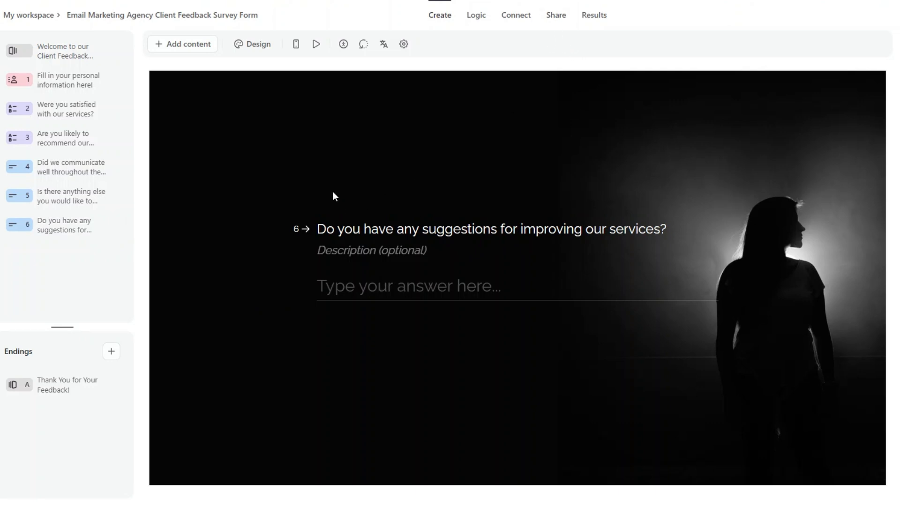
# Step: Reload the form, copy its share link and select the form ID go3jitTh
pyautogui.press('F5')
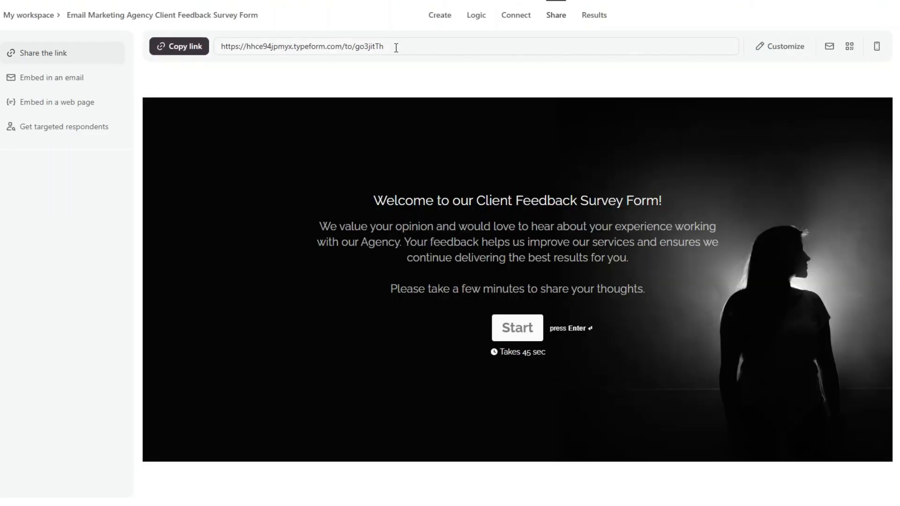
pyautogui.moveTo(396, 47); pyautogui.dragTo(355, 48)
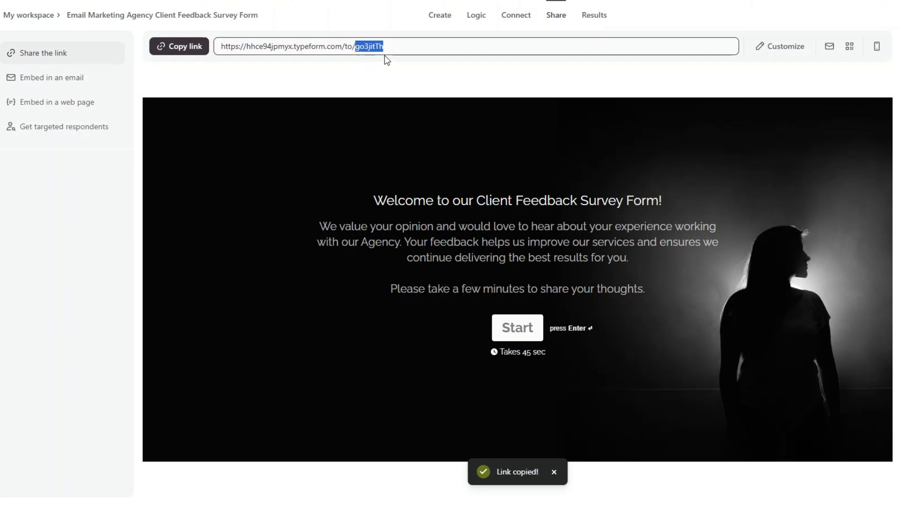
pyautogui.click(399, 50)
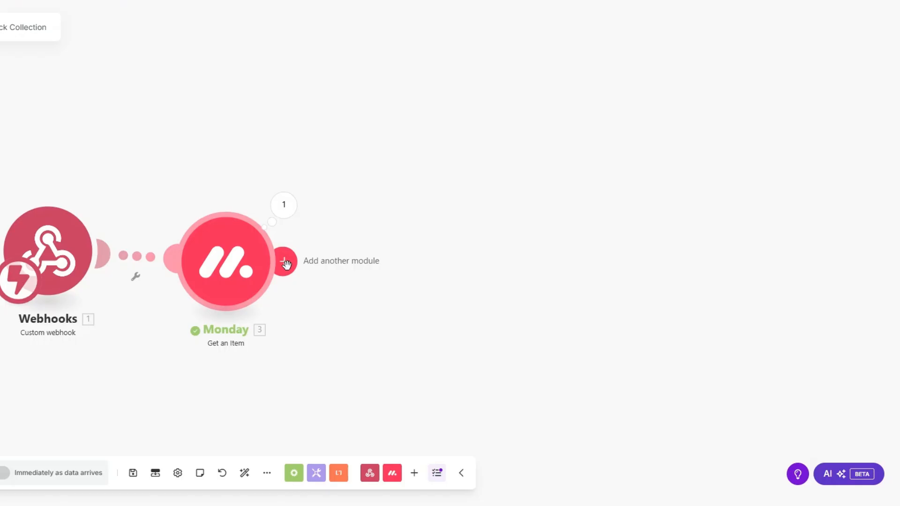
pyautogui.click(283, 261)
# Step: Add a Typeform Get a Form step with form ID go3jitTh after Monday
pyautogui.scroll(-5, 501, 271)
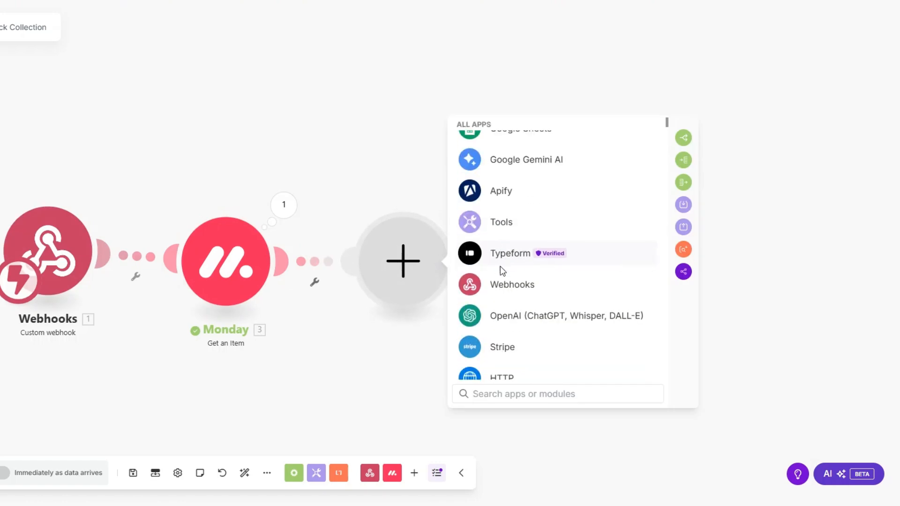
pyautogui.click(501, 267)
pyautogui.click(518, 338)
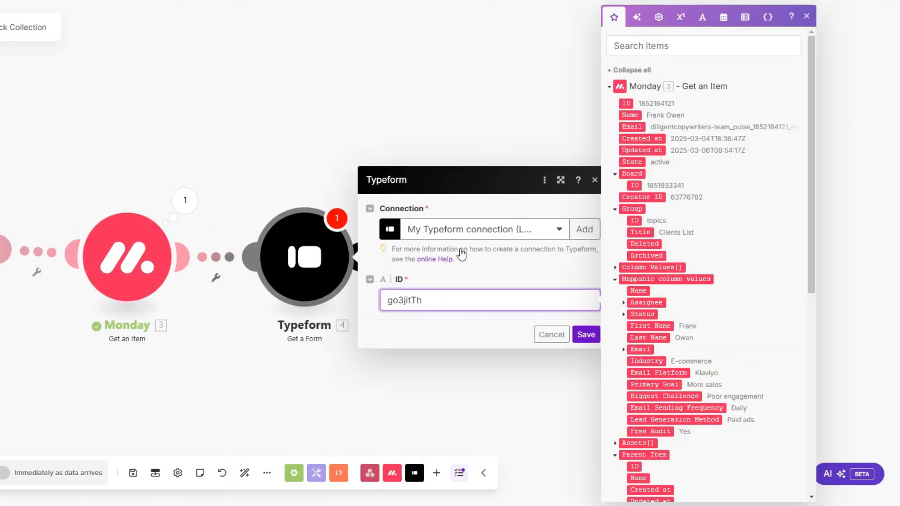
pyautogui.click(434, 305)
pyautogui.moveTo(433, 305); pyautogui.dragTo(382, 308)
pyautogui.click(586, 334)
# Step: Run only the Typeform step and check its title and display URL output
pyautogui.rightClick(296, 255)
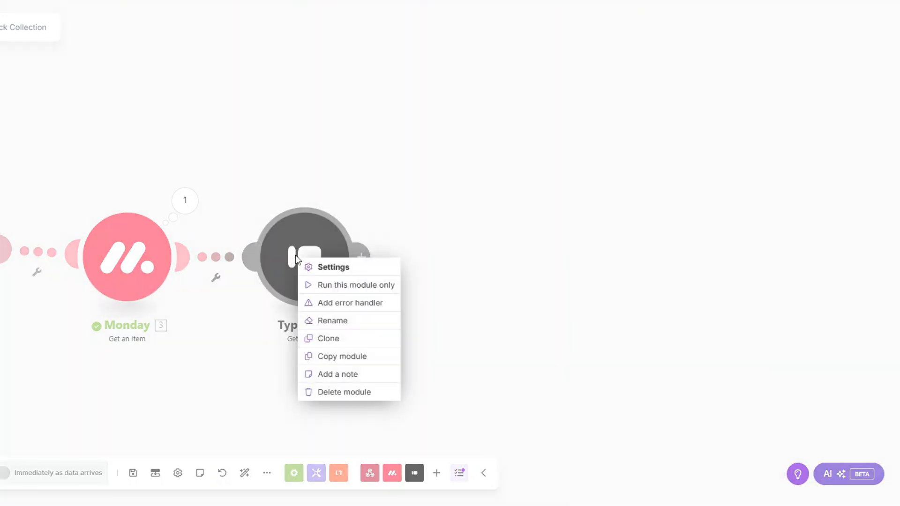
pyautogui.click(328, 285)
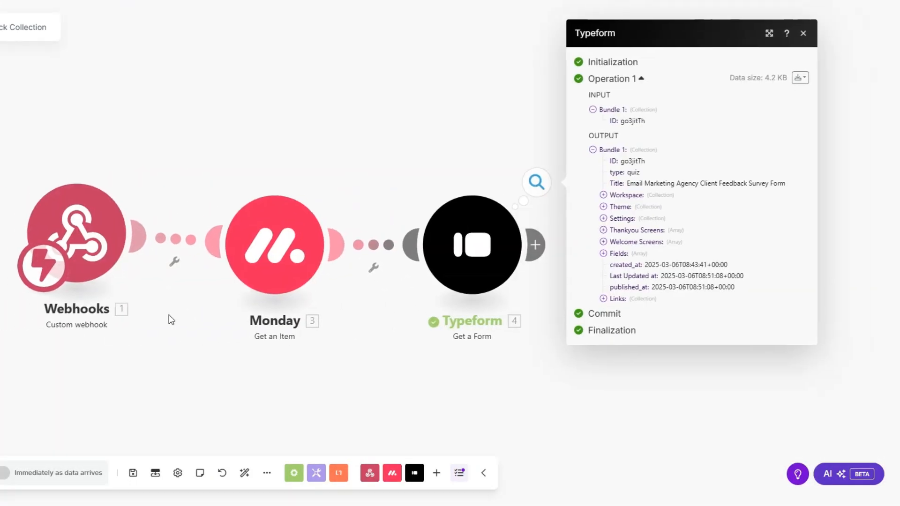
pyautogui.moveTo(531, 182); pyautogui.dragTo(688, 184)
pyautogui.moveTo(604, 183); pyautogui.dragTo(696, 188)
pyautogui.hotkey('ctrl', 'c')
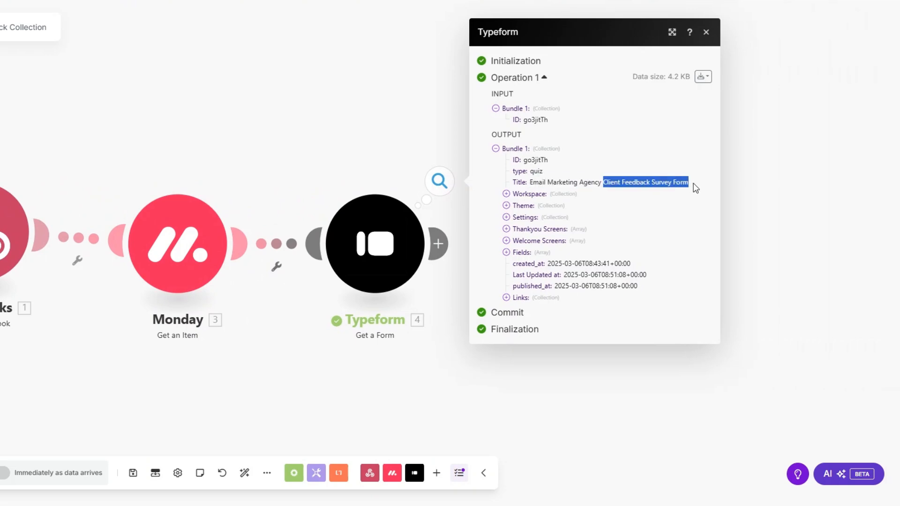
pyautogui.click(507, 297)
pyautogui.moveTo(553, 299); pyautogui.dragTo(687, 296)
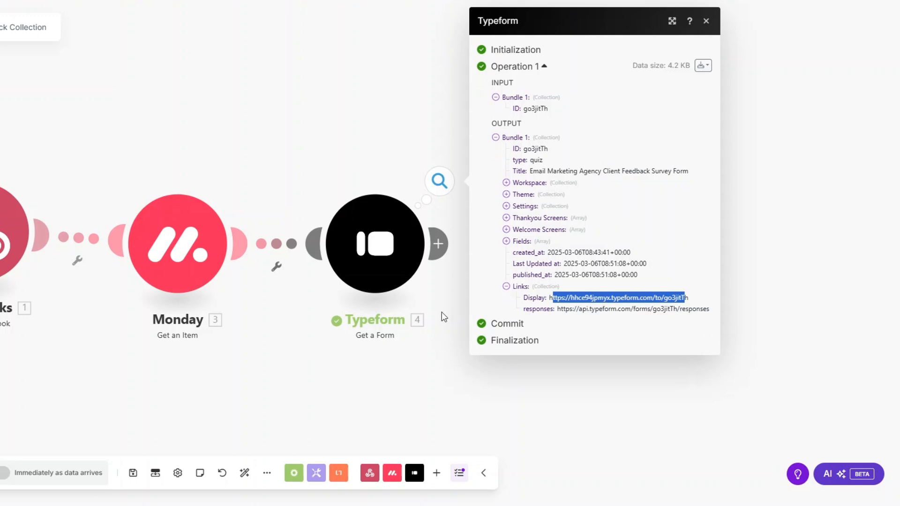
# Step: Rename the Typeform step to 'Client Feedback Survey Form'
pyautogui.rightClick(388, 260)
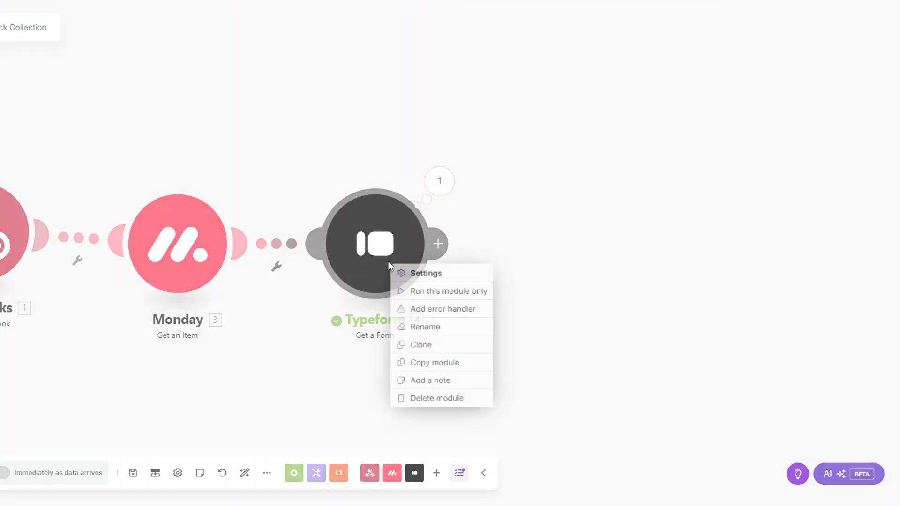
pyautogui.click(418, 325)
pyautogui.hotkey('ctrl', 'v')
# Step: Confirm the step name and insert the client's First Name after 'Hi' in the email body
pyautogui.click(448, 185)
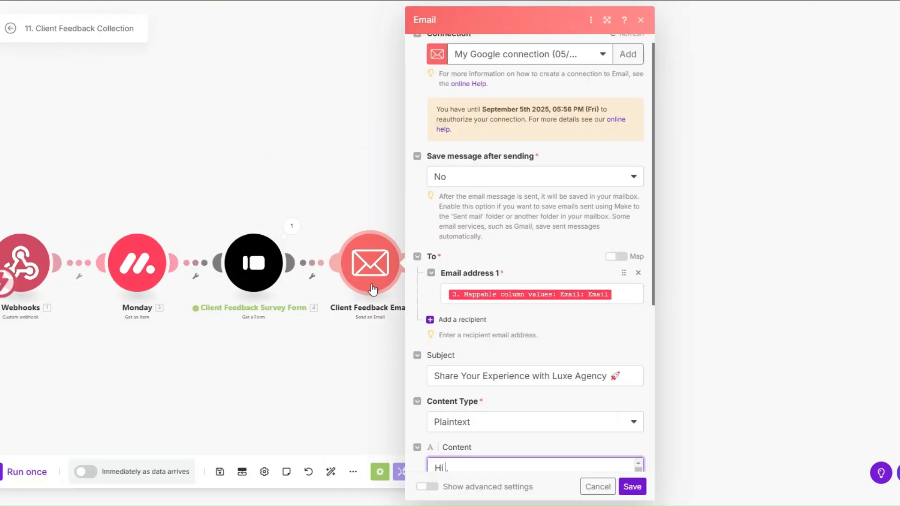
pyautogui.click(629, 294)
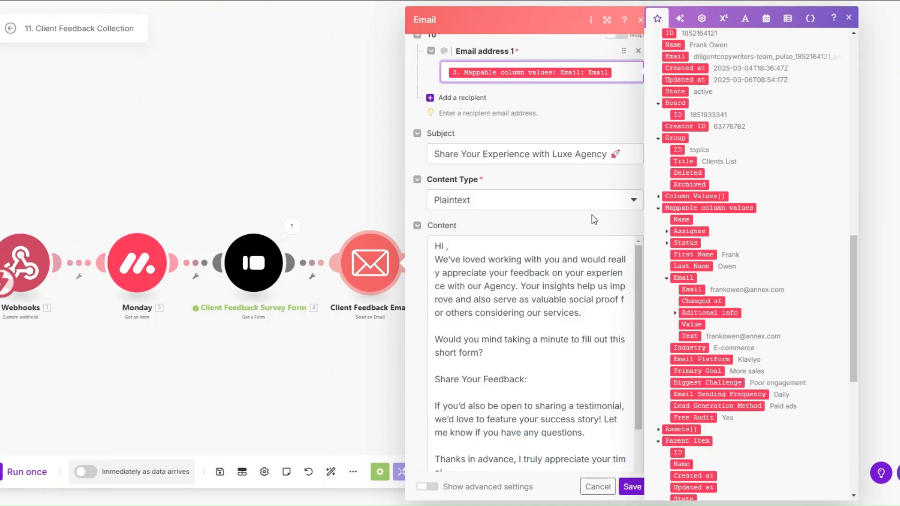
pyautogui.scroll(2, 628, 149)
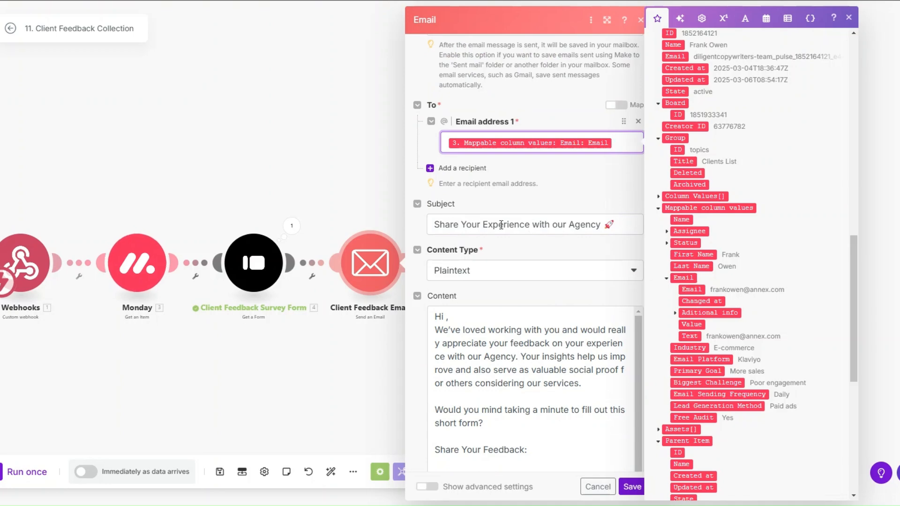
pyautogui.scroll(-2, 607, 214)
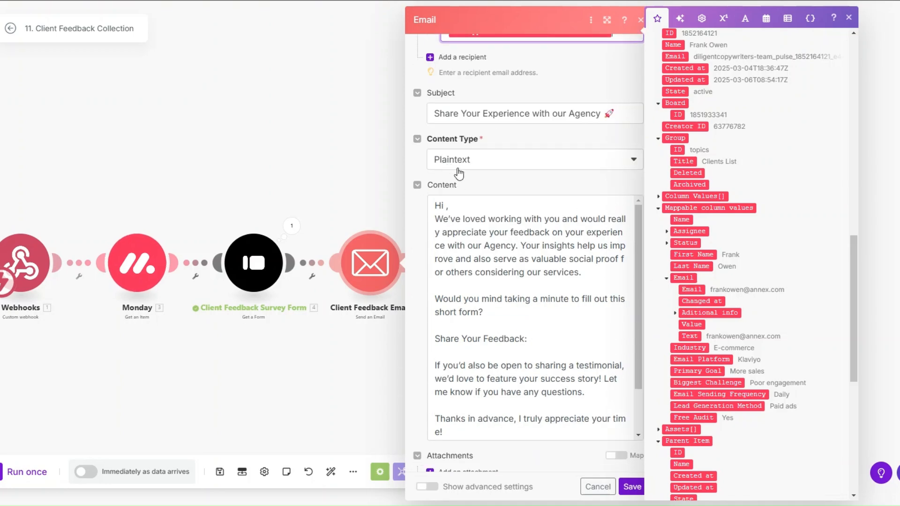
pyautogui.click(447, 207)
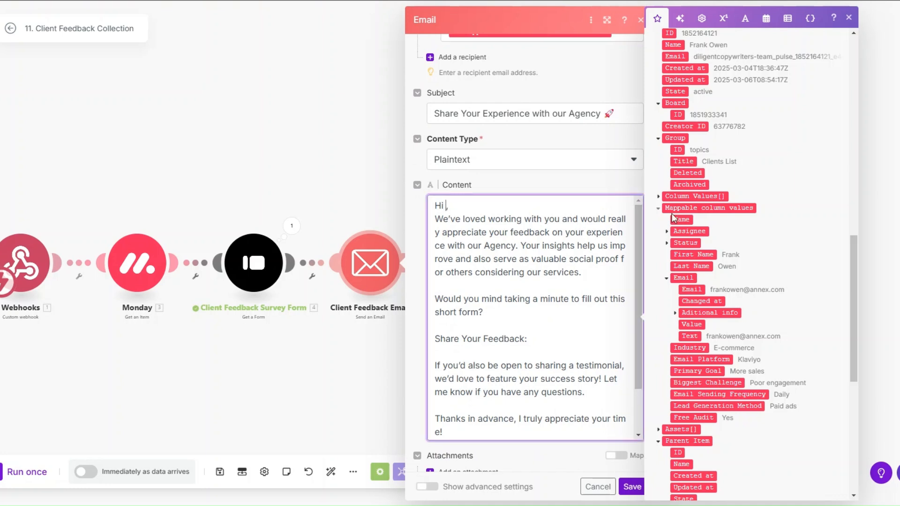
pyautogui.click(706, 257)
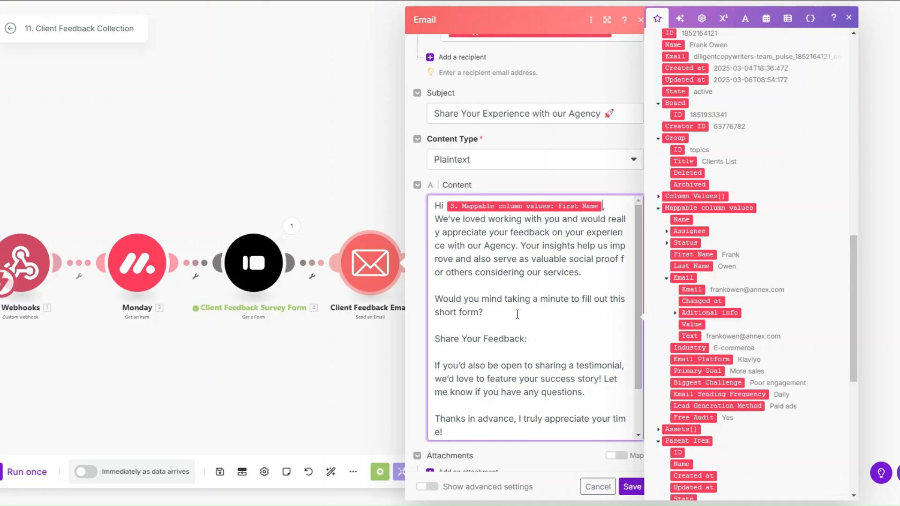
# Step: Insert the survey's 4. Links: Display URL after 'Share Your Feedback:' and save the email
pyautogui.click(544, 340)
pyautogui.moveTo(853, 308); pyautogui.dragTo(848, 111)
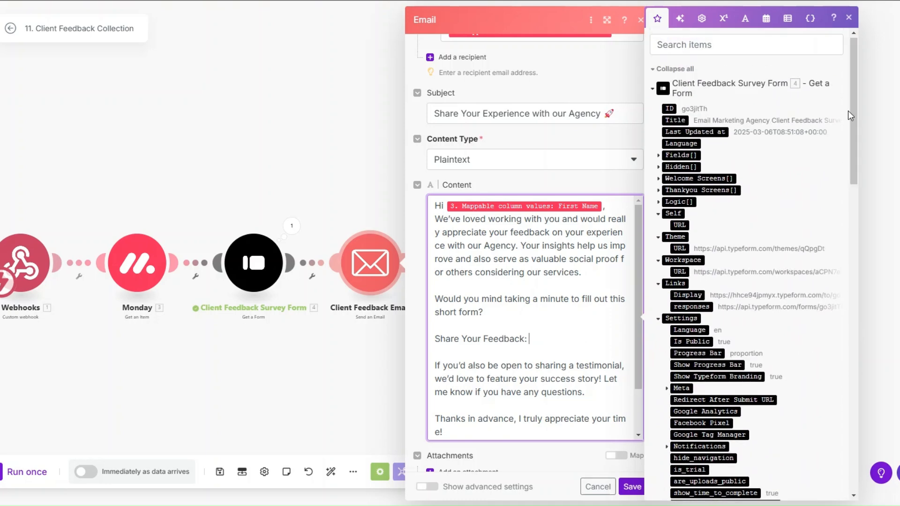
pyautogui.click(688, 296)
pyautogui.scroll(-3, 559, 306)
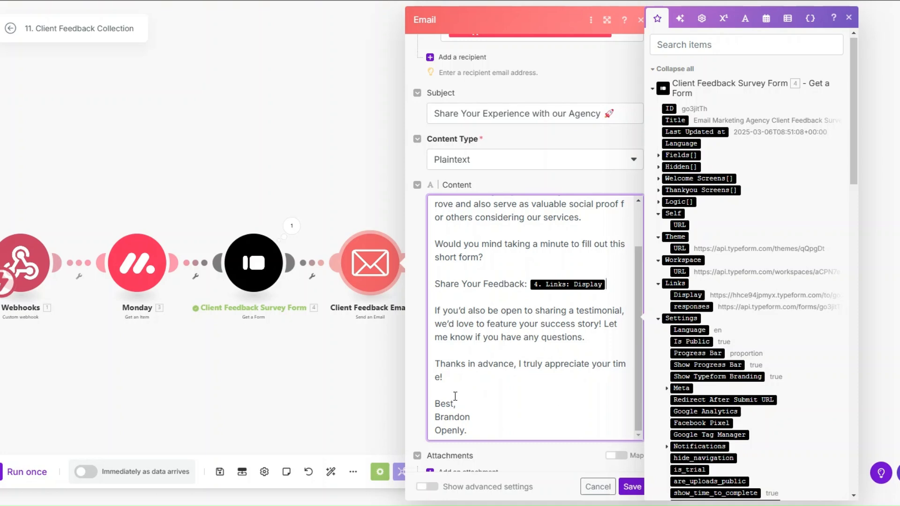
pyautogui.click(631, 486)
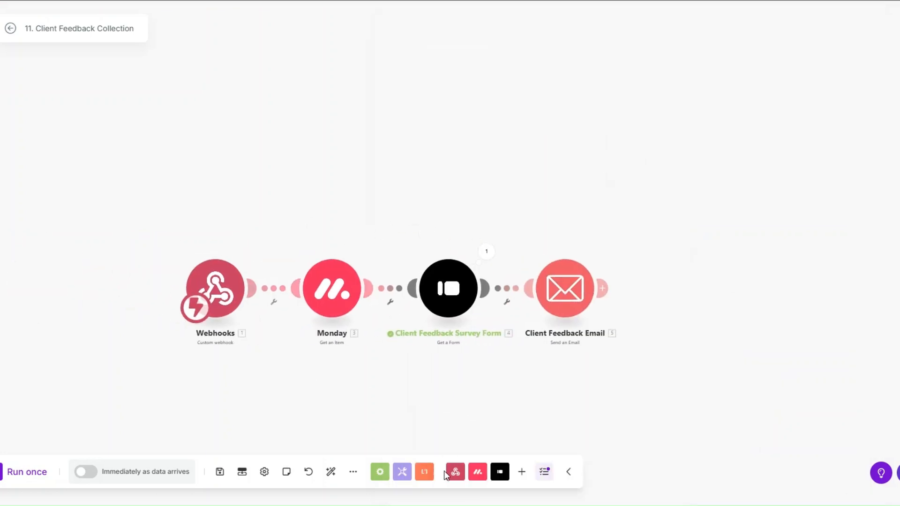
pyautogui.click(330, 473)
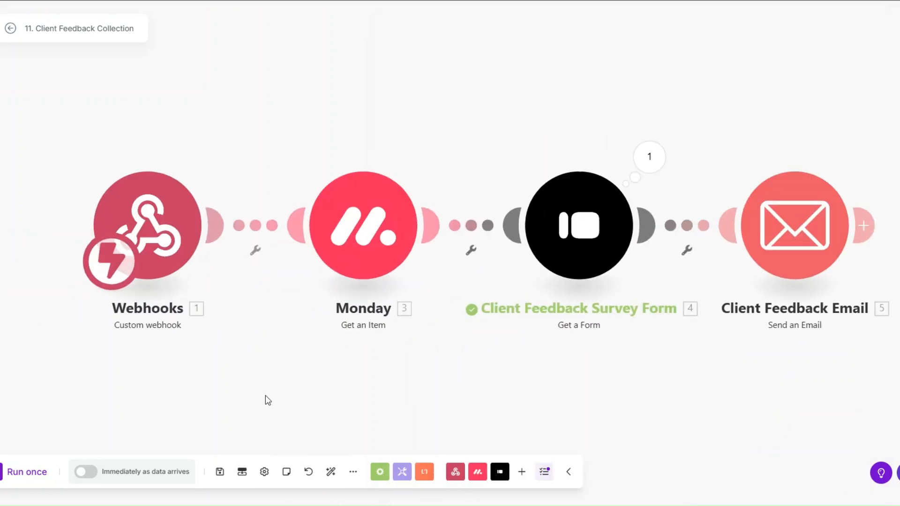
pyautogui.click(39, 467)
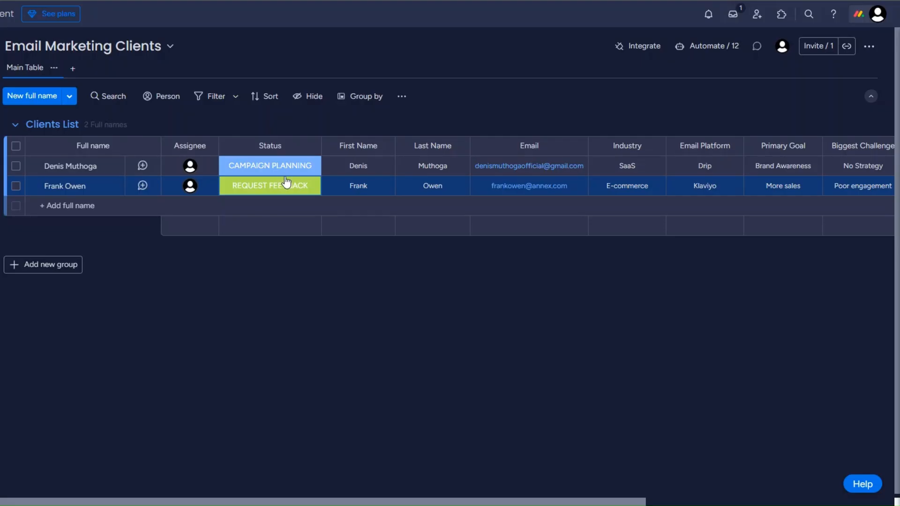
pyautogui.click(283, 167)
pyautogui.click(283, 290)
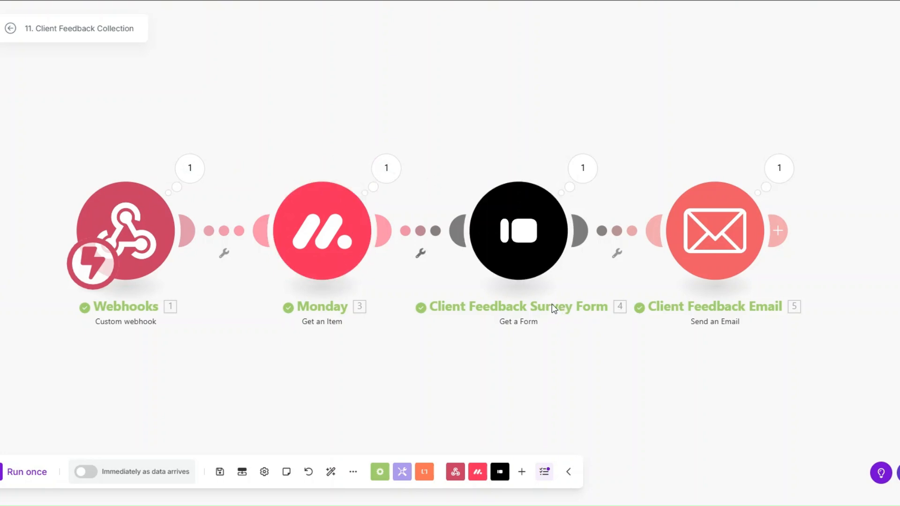
pyautogui.click(732, 247)
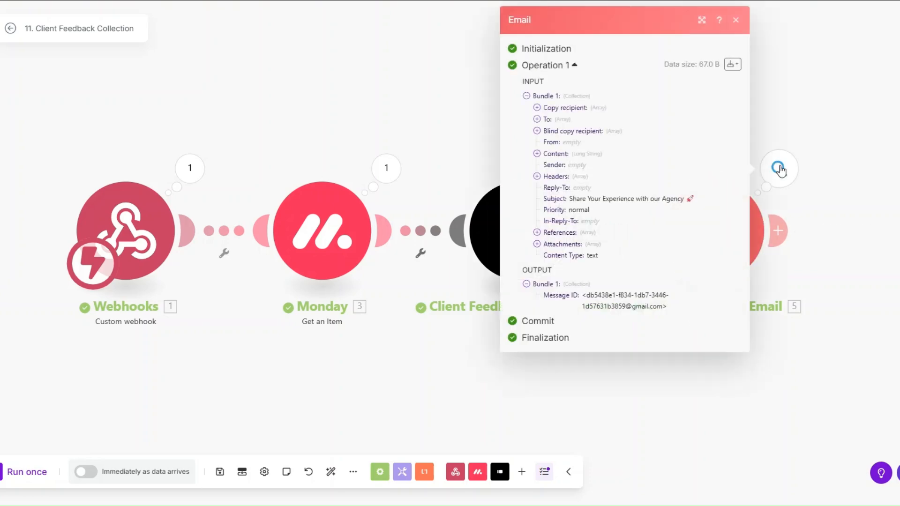
pyautogui.moveTo(569, 199); pyautogui.dragTo(745, 205)
pyautogui.click(537, 154)
pyautogui.moveTo(546, 164); pyautogui.dragTo(628, 368)
pyautogui.click(531, 307)
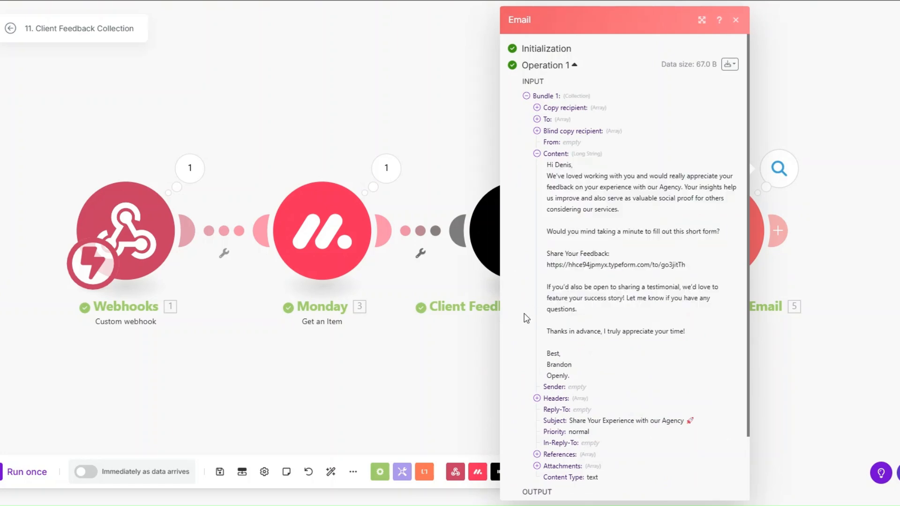
pyautogui.click(467, 357)
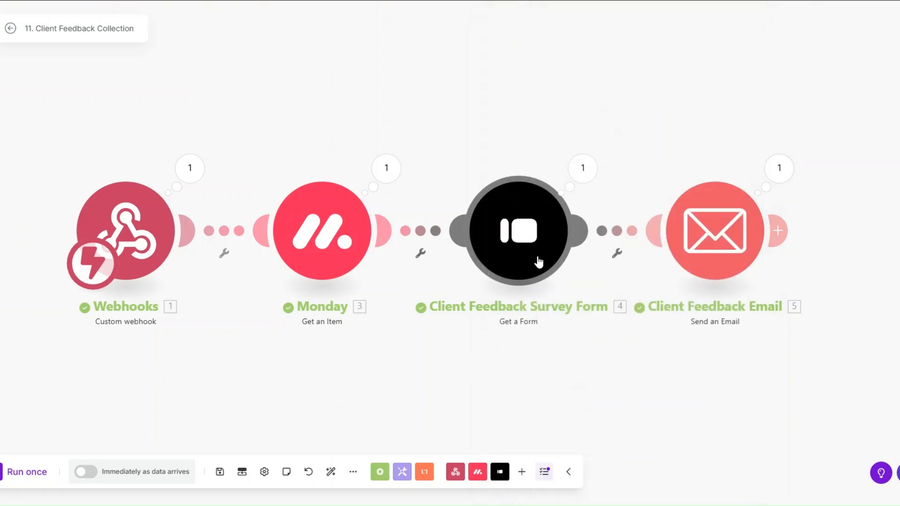
pyautogui.moveTo(437, 382); pyautogui.dragTo(423, 386)
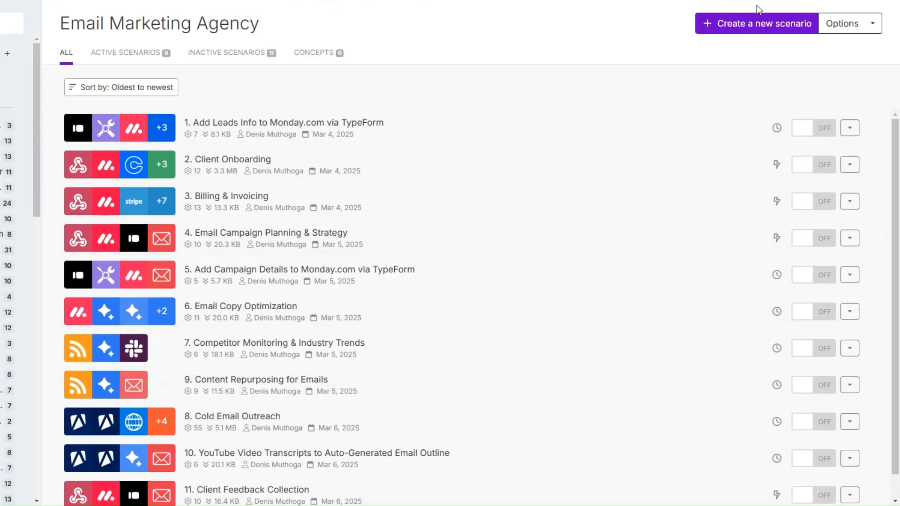
# Step: Create the new scenario '12. Add Client Feedback to Monday.com via TypeForm'
pyautogui.click(755, 29)
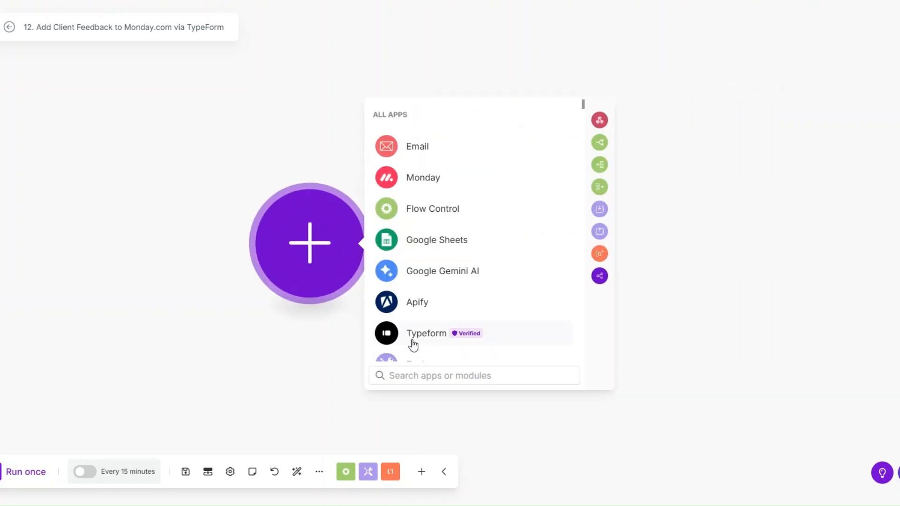
# Step: Add a saved Typeform Watch Responses trigger for the Email Marketing Agency Client Feedback Survey Form
pyautogui.click(414, 341)
pyautogui.click(424, 278)
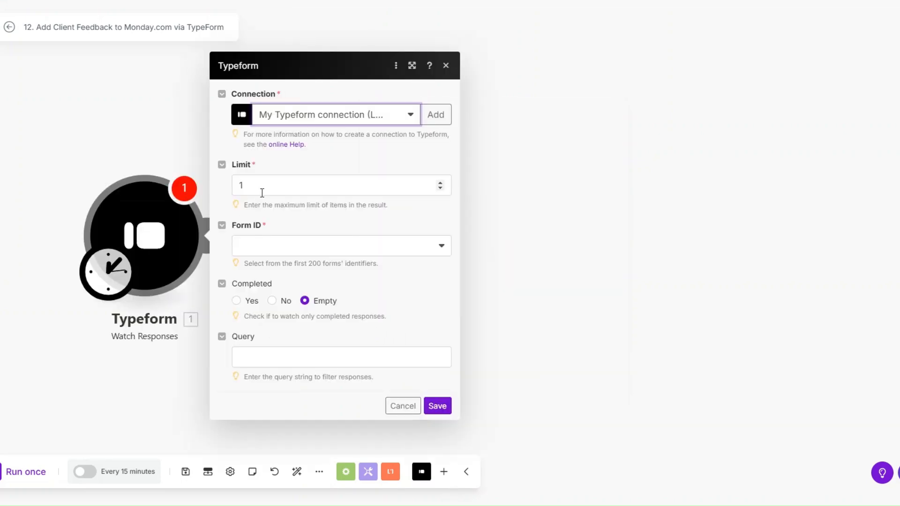
pyautogui.click(261, 249)
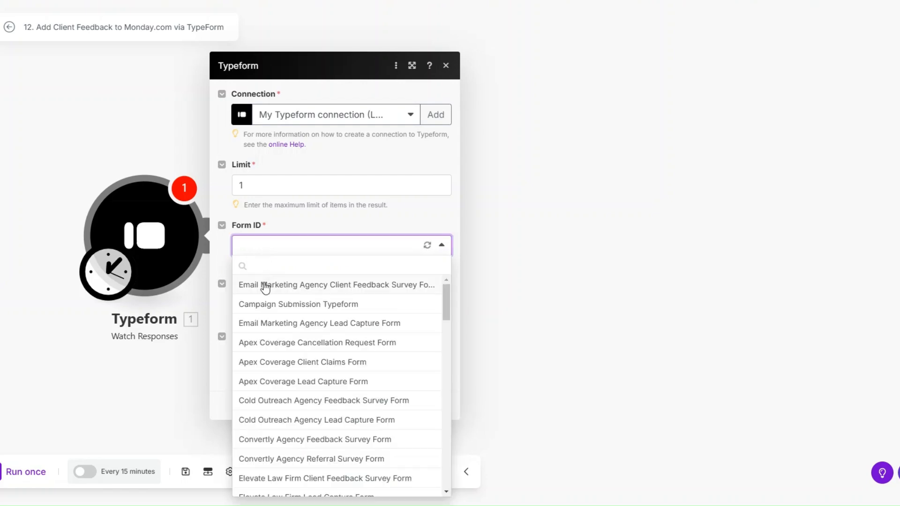
pyautogui.click(266, 286)
pyautogui.click(432, 439)
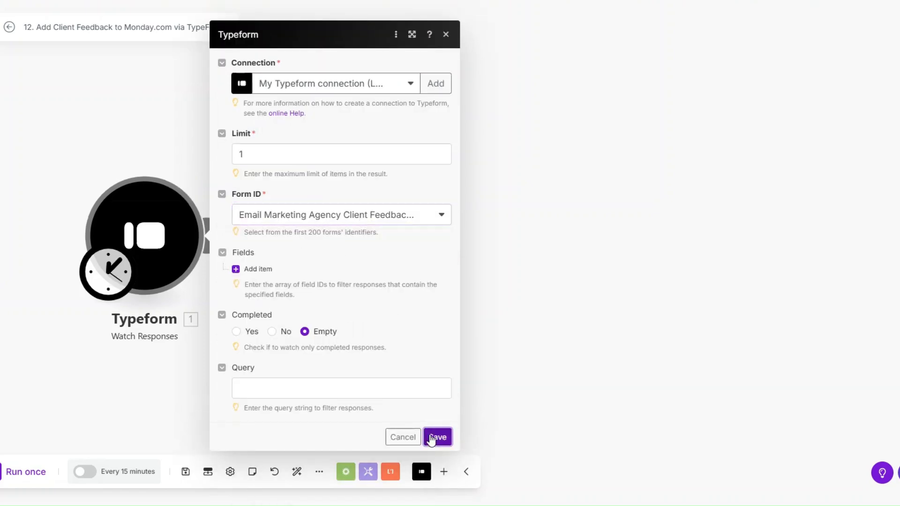
pyautogui.click(427, 291)
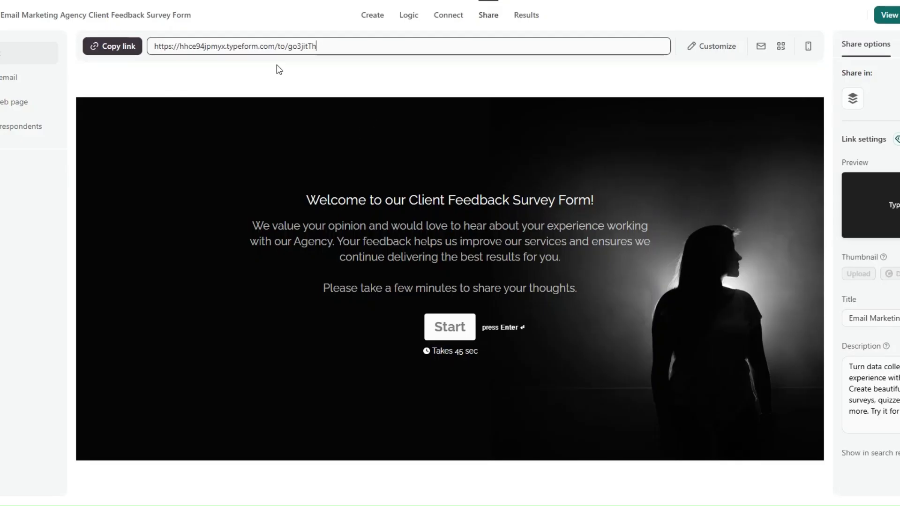
# Step: Open the Client Feedback Survey from its share link and enter the respondent's contact details
pyautogui.click(121, 49)
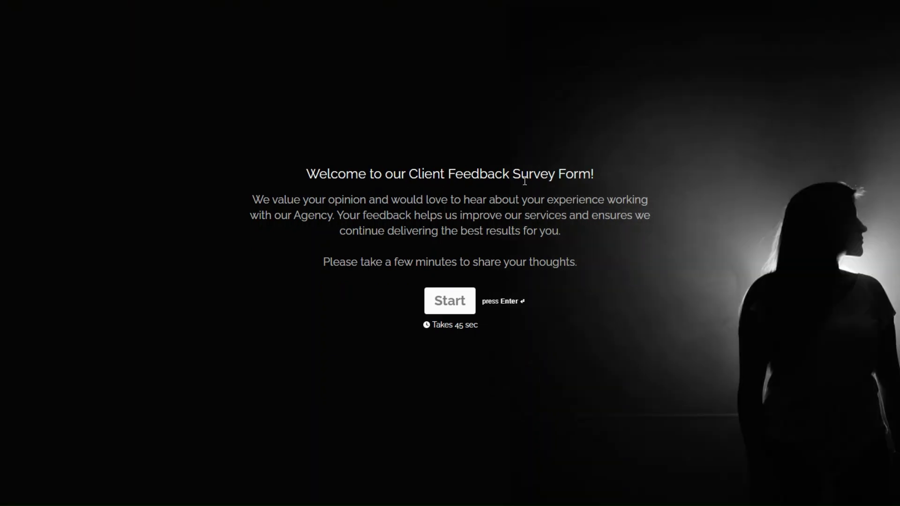
pyautogui.click(453, 300)
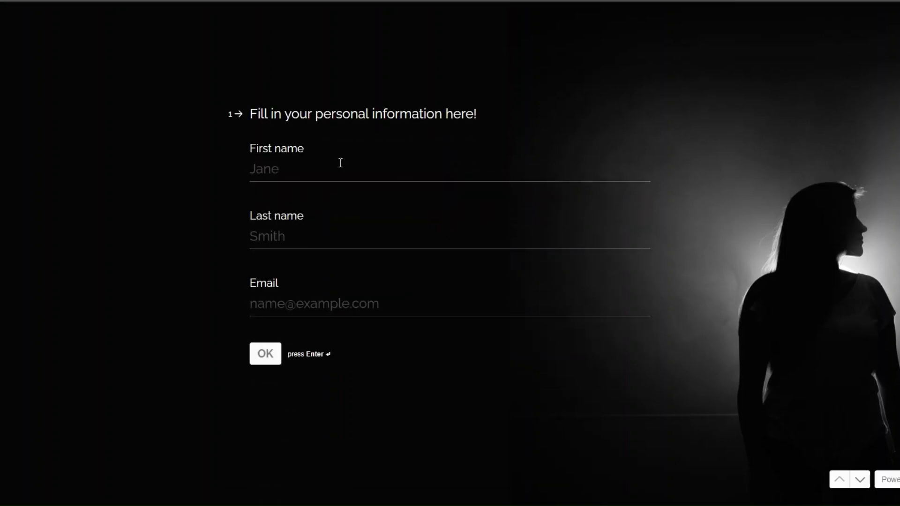
pyautogui.click(338, 167)
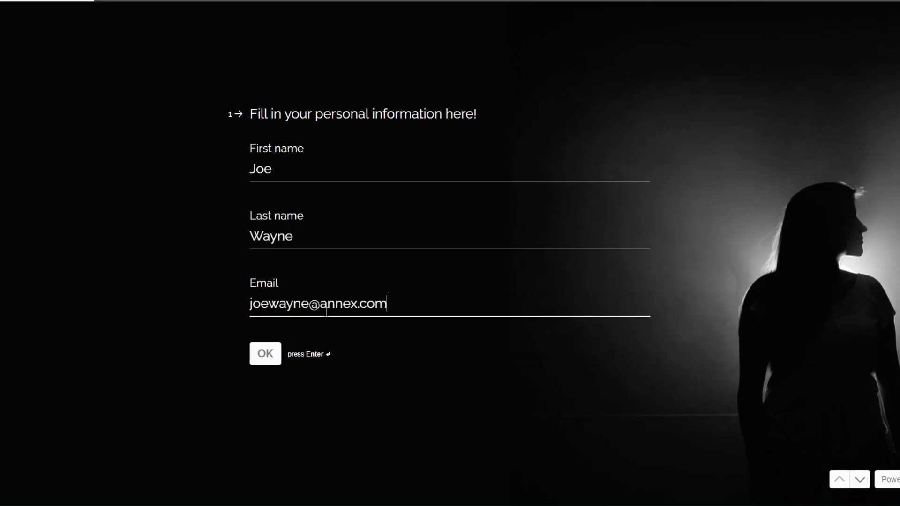
pyautogui.click(263, 359)
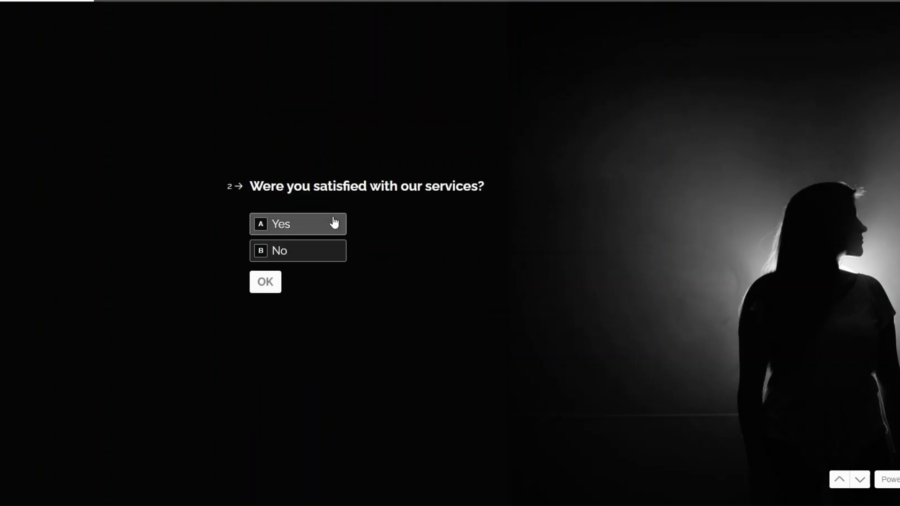
# Step: Answer Yes twice, enter 'Perfectly', 'Working with you was seamless and amazing!', 'No. Your agency is the best in business', and submit
pyautogui.click(312, 223)
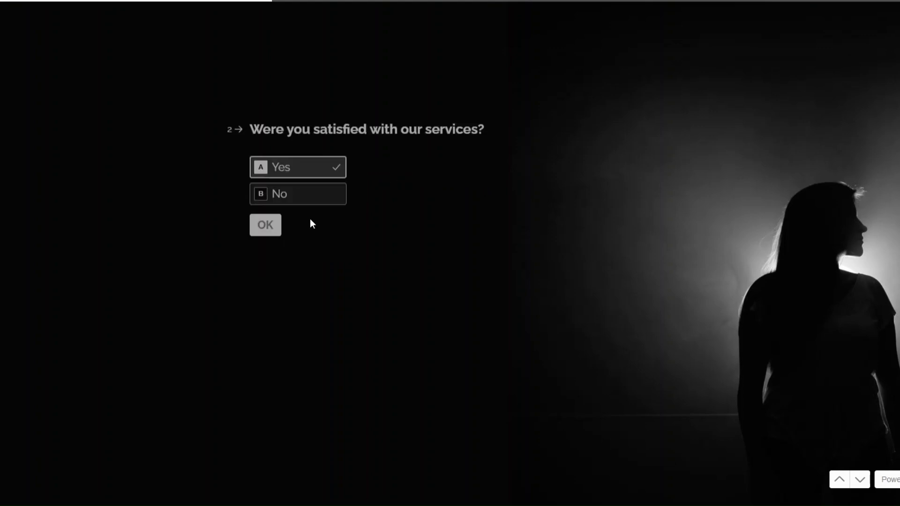
pyautogui.click(311, 224)
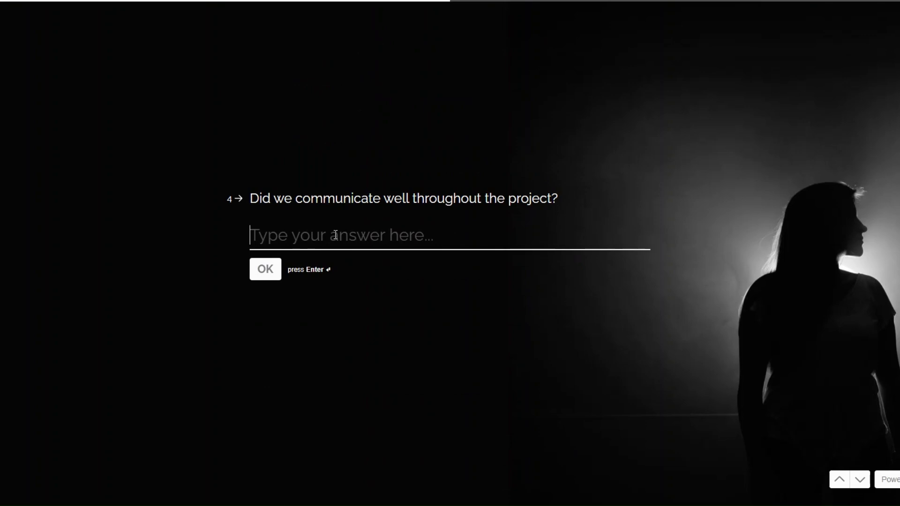
pyautogui.write('Perfectly')
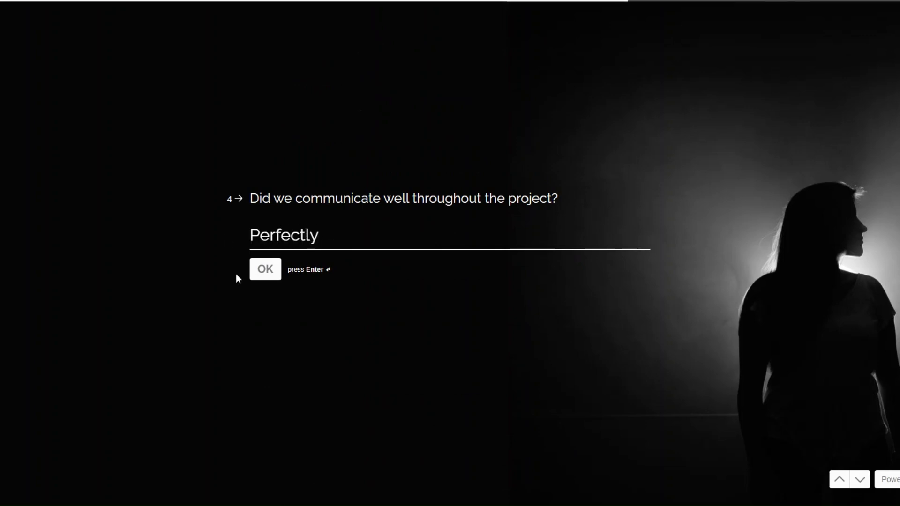
pyautogui.click(263, 272)
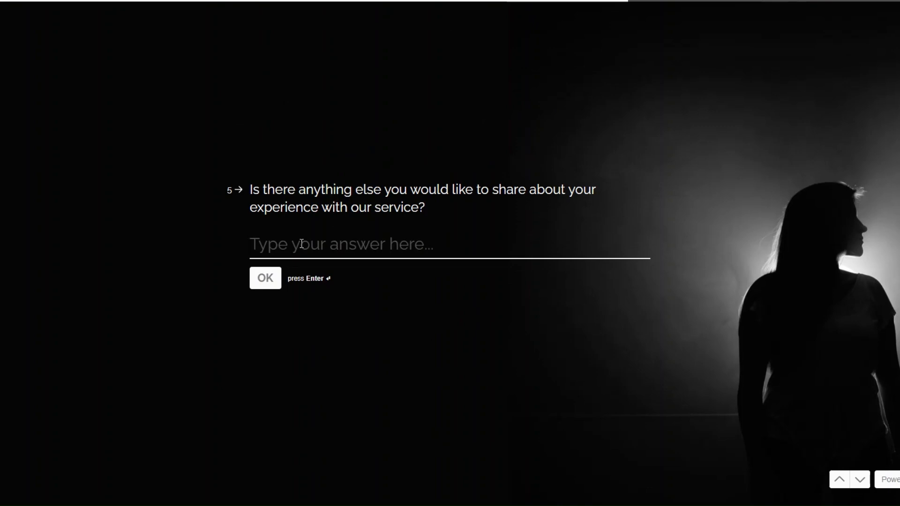
pyautogui.write('Wo')
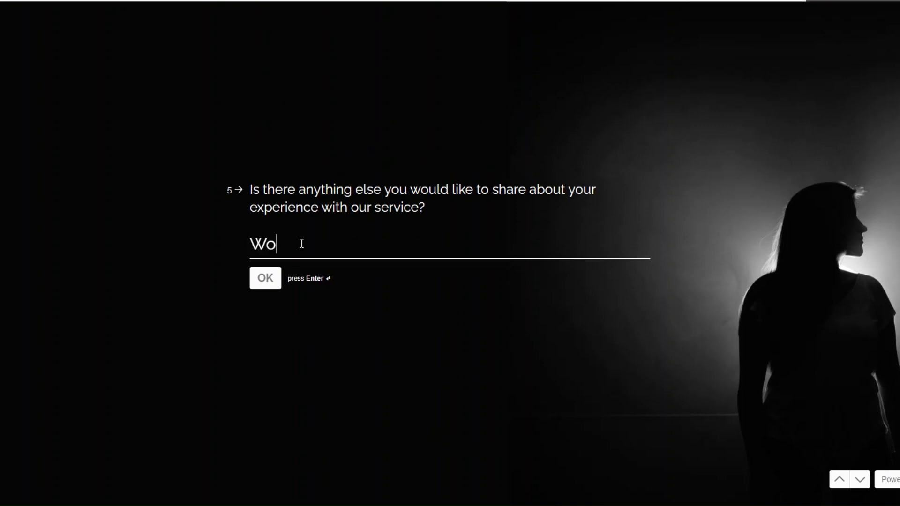
pyautogui.write('rking with you was seamless and amazing!')
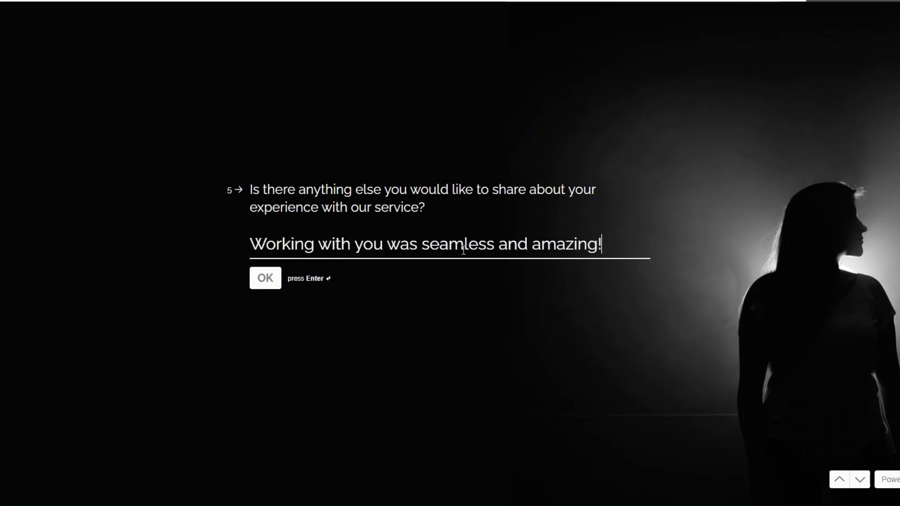
pyautogui.click(270, 278)
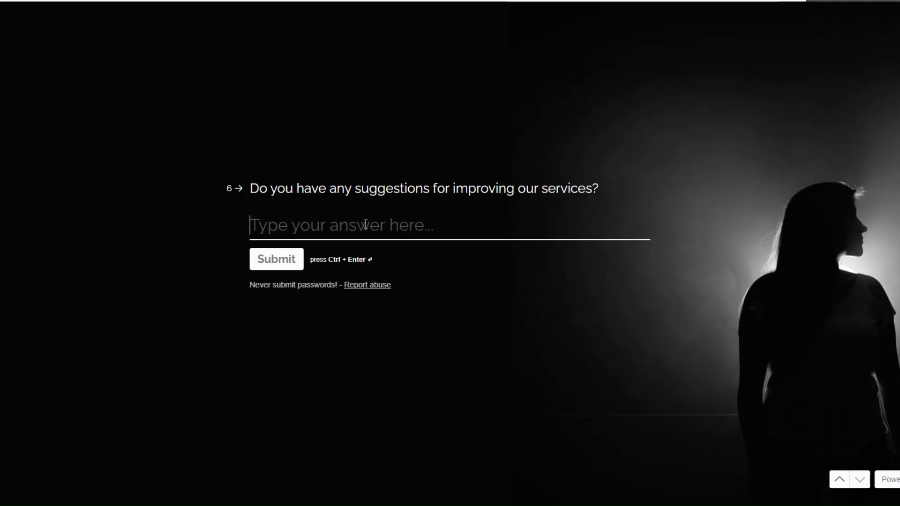
pyautogui.write('No. Your age')
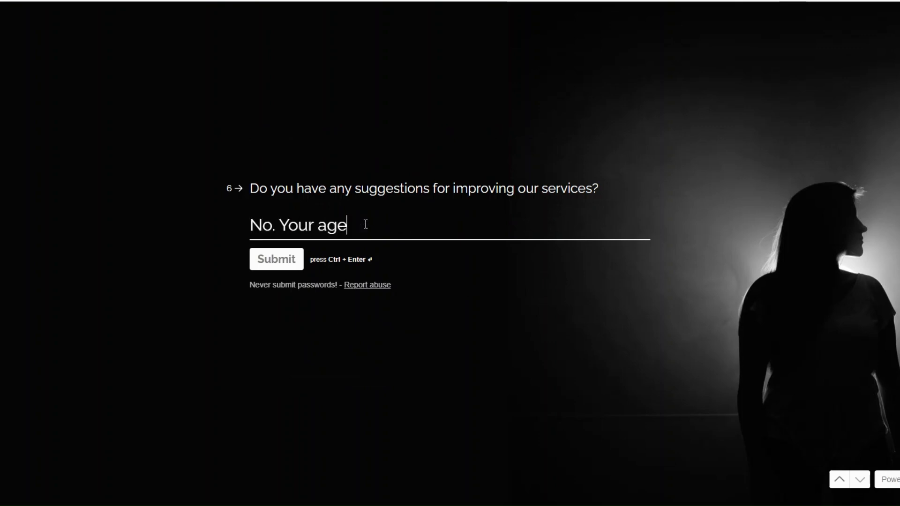
pyautogui.write('ncy is the best in ')
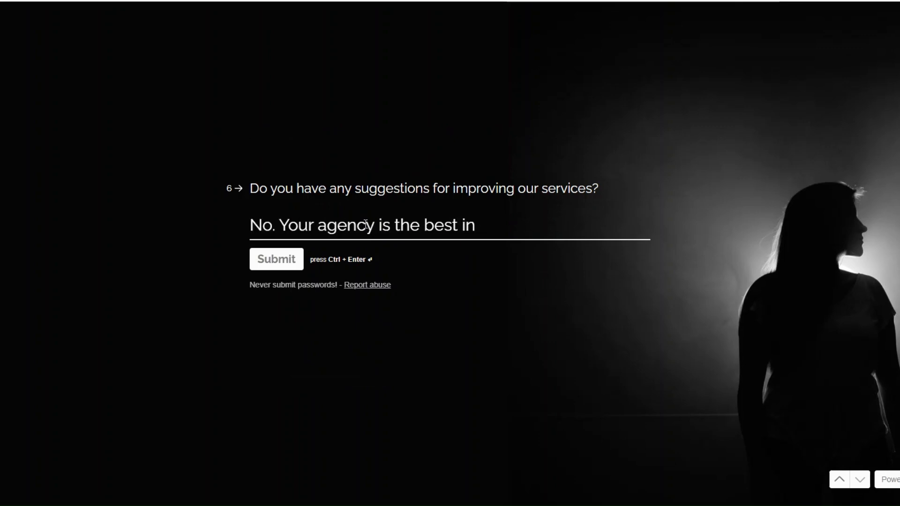
pyautogui.write('business.')
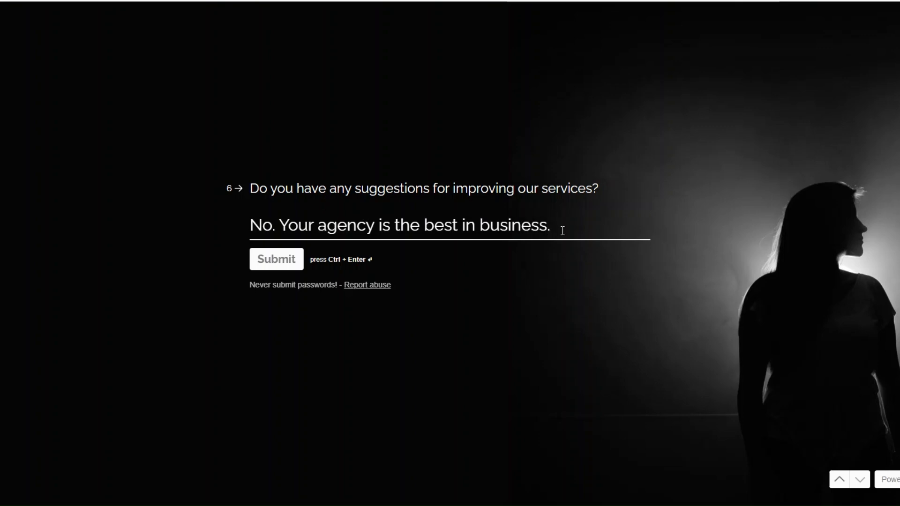
pyautogui.click(256, 259)
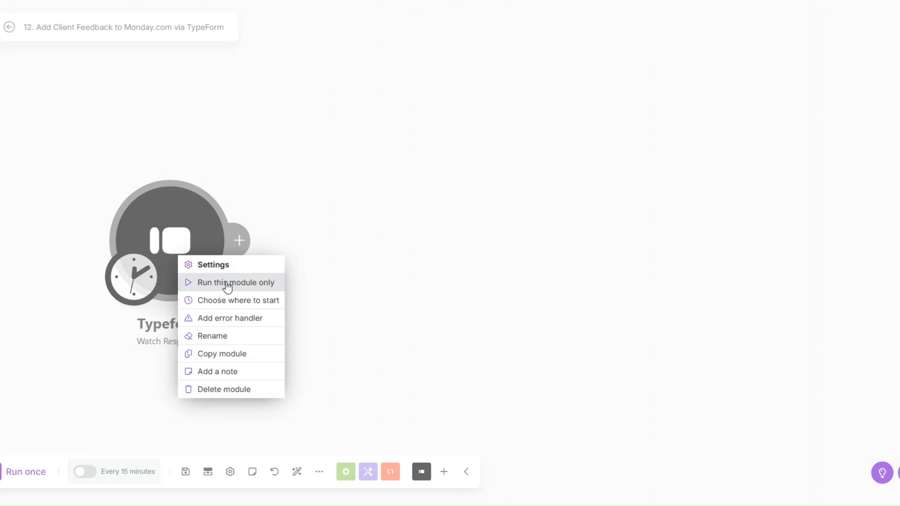
# Step: Inspect the survey answers captured by the Typeform trigger
pyautogui.click(227, 286)
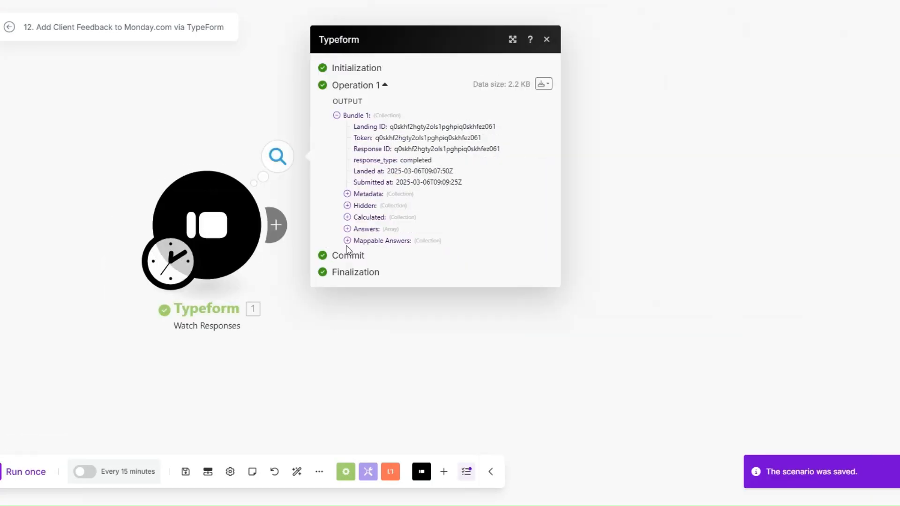
pyautogui.click(347, 241)
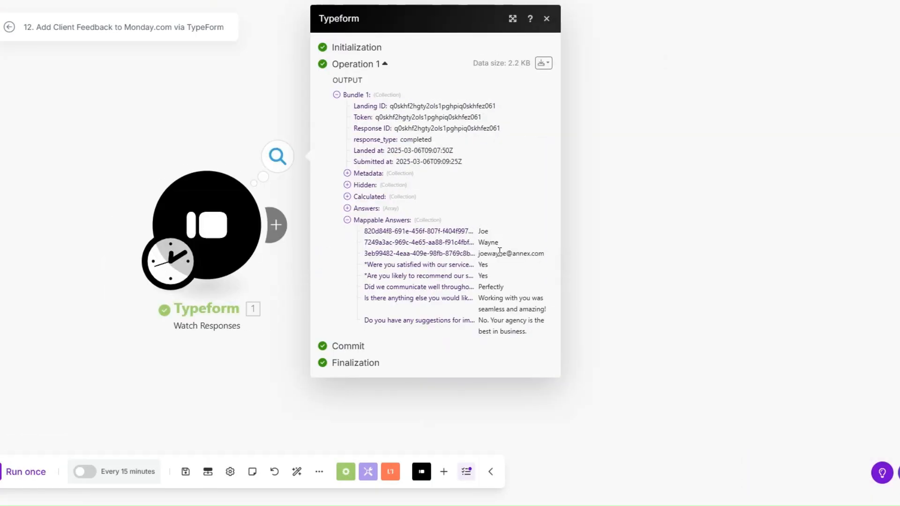
pyautogui.moveTo(482, 262); pyautogui.dragTo(528, 342)
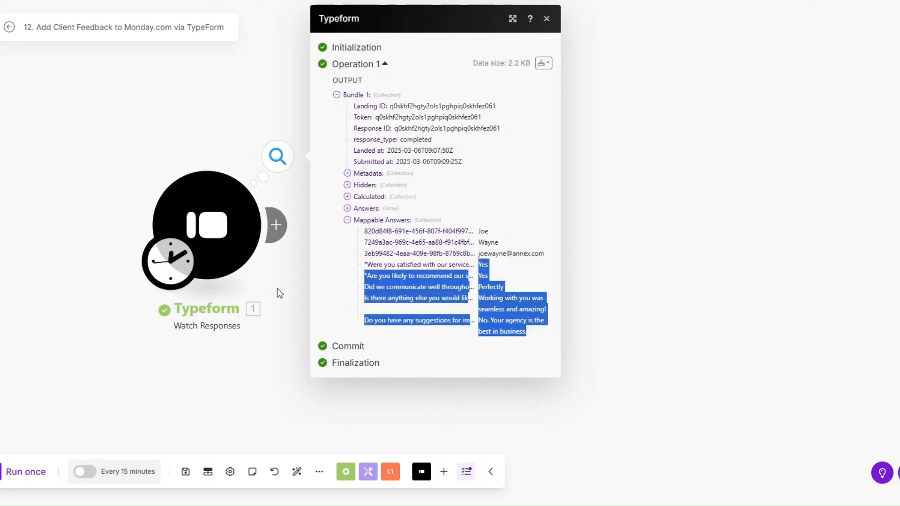
pyautogui.click(278, 289)
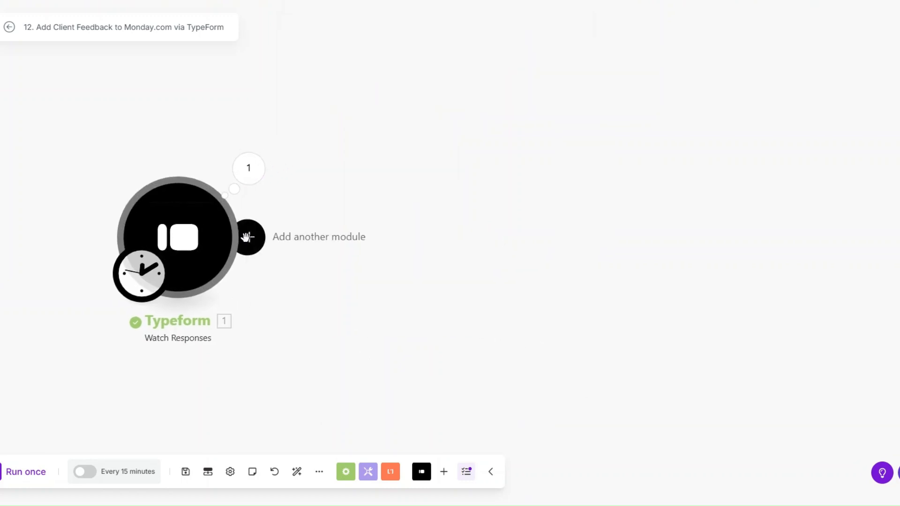
# Step: Add a Tools Sleep step with a 3-second delay after the Typeform trigger
pyautogui.click(246, 237)
pyautogui.scroll(-3, 504, 269)
pyautogui.click(508, 257)
pyautogui.scroll(-2, 511, 291)
pyautogui.click(518, 324)
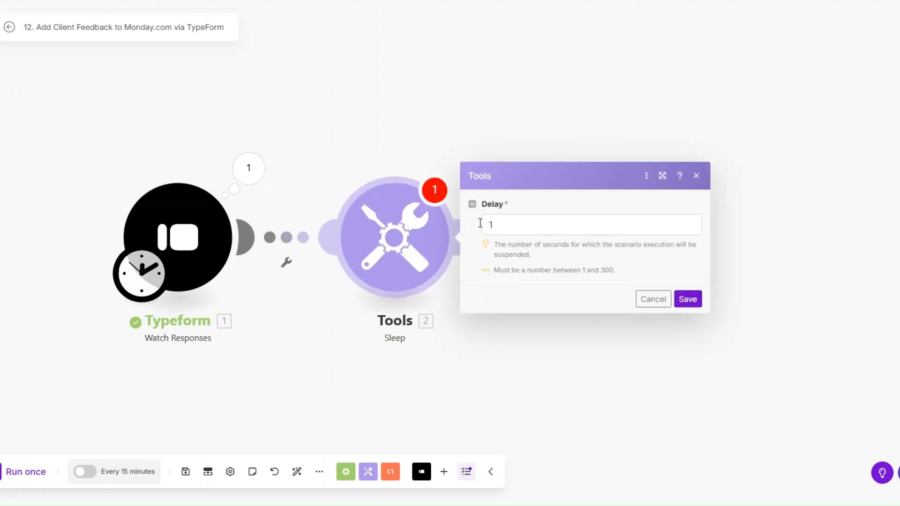
pyautogui.write('3')
pyautogui.click(699, 304)
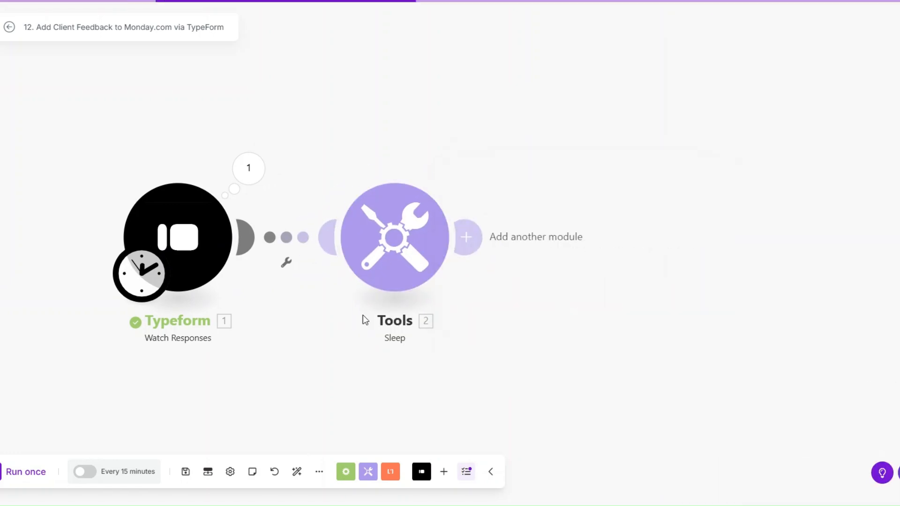
pyautogui.click(592, 250)
# Step: Add a Monday Create an Item step with the first- and last-name answers as Item Name
pyautogui.click(670, 249)
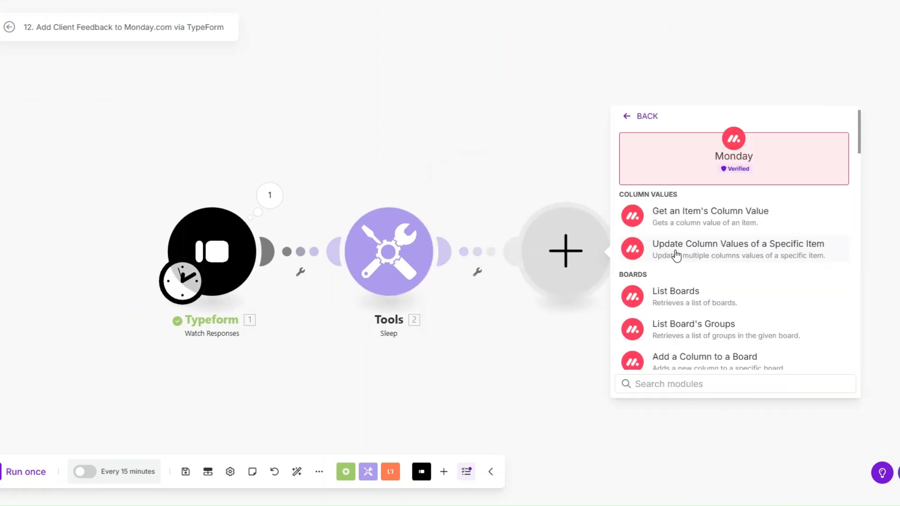
pyautogui.write('create')
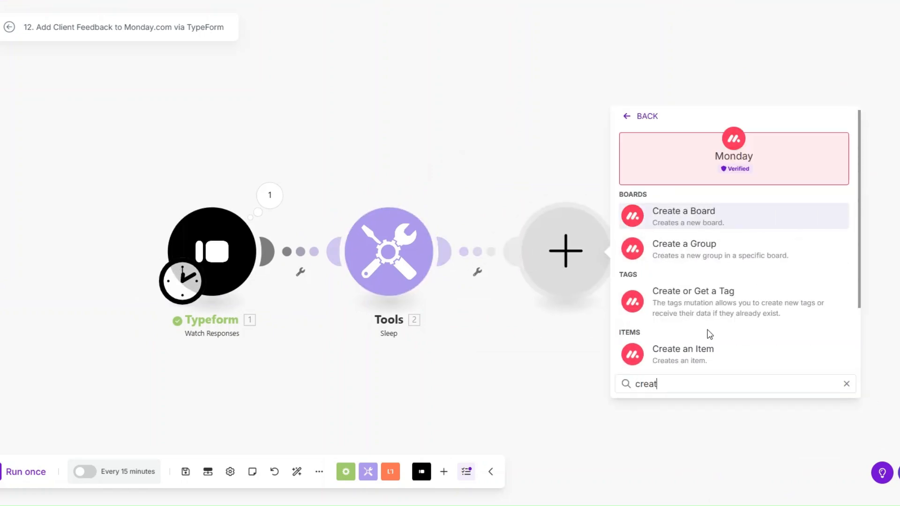
pyautogui.click(701, 357)
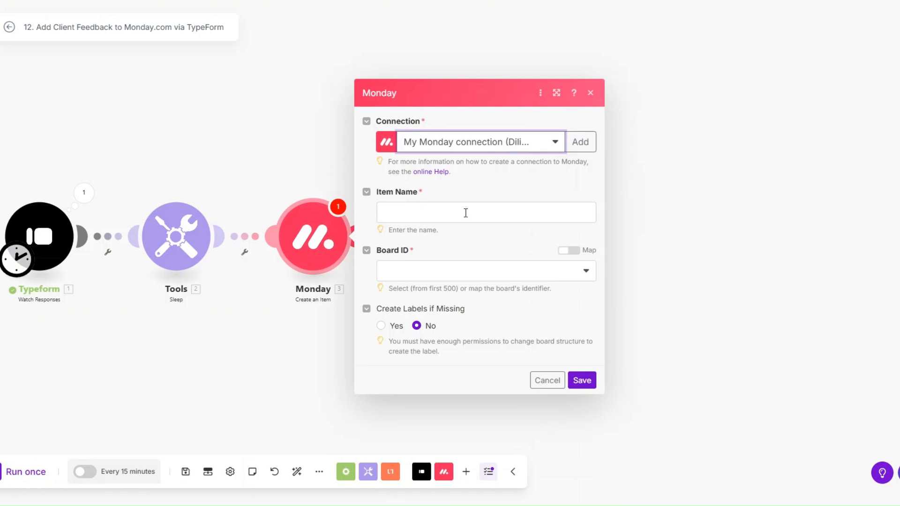
pyautogui.click(466, 211)
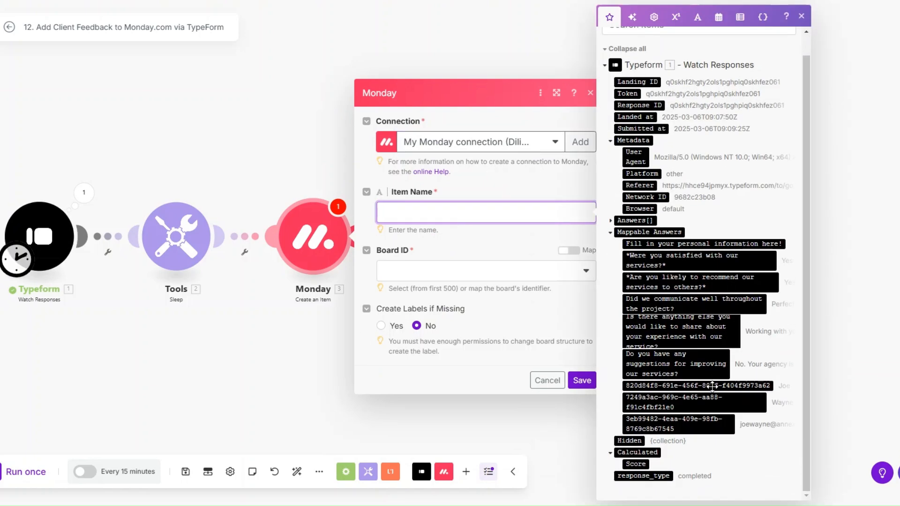
pyautogui.click(712, 386)
pyautogui.click(694, 402)
# Step: Target the Email Marketing Client Feedback board's Client Feedback group and add a column value entry
pyautogui.click(436, 299)
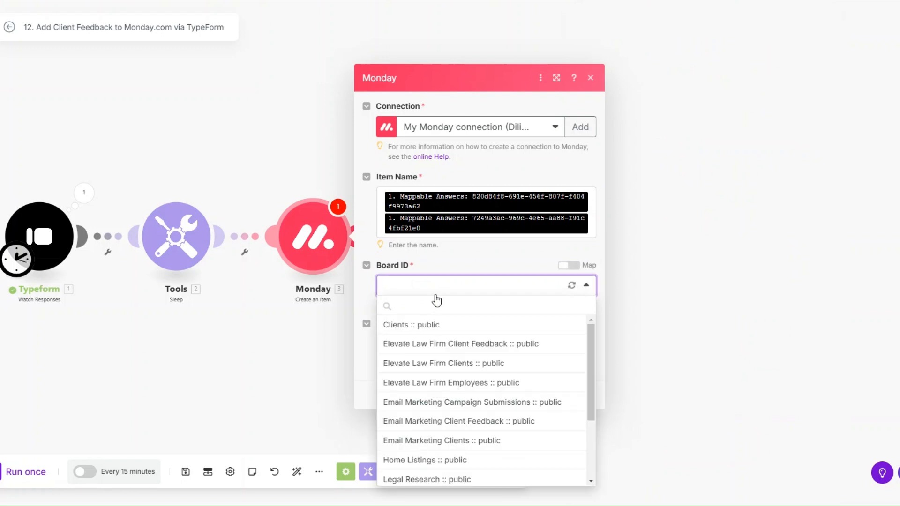
pyautogui.click(487, 422)
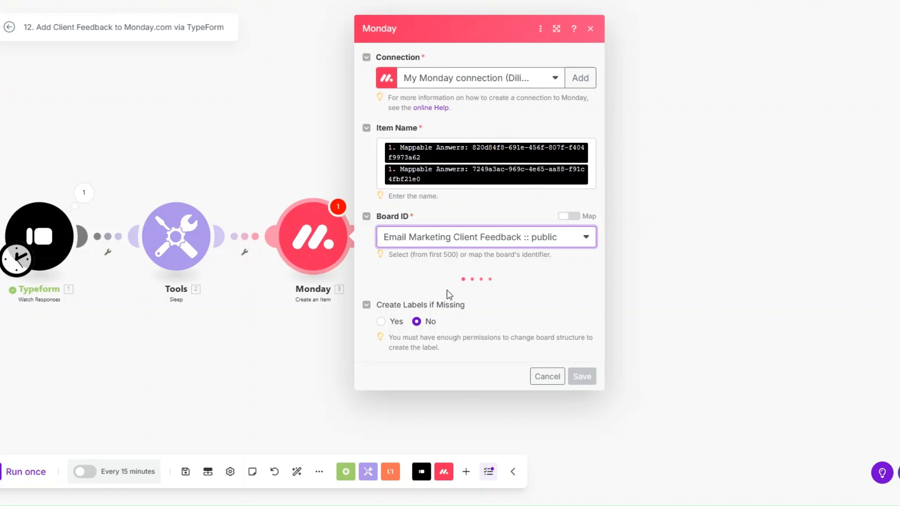
pyautogui.click(443, 293)
pyautogui.click(440, 326)
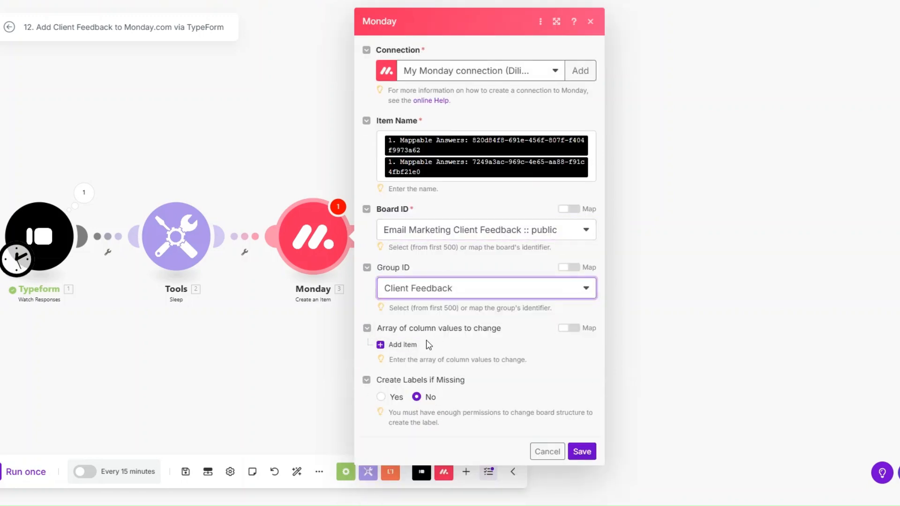
pyautogui.click(403, 345)
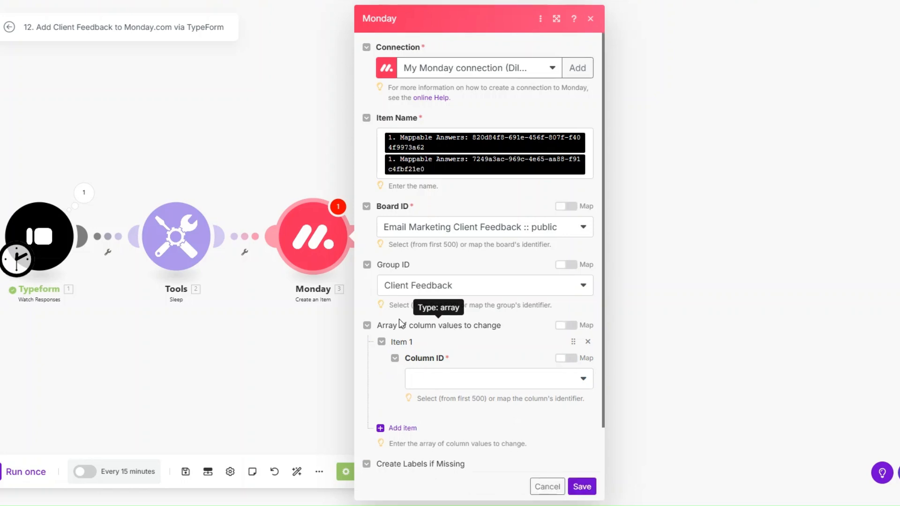
# Step: Map the communication answer into the Communication column value
pyautogui.click(461, 378)
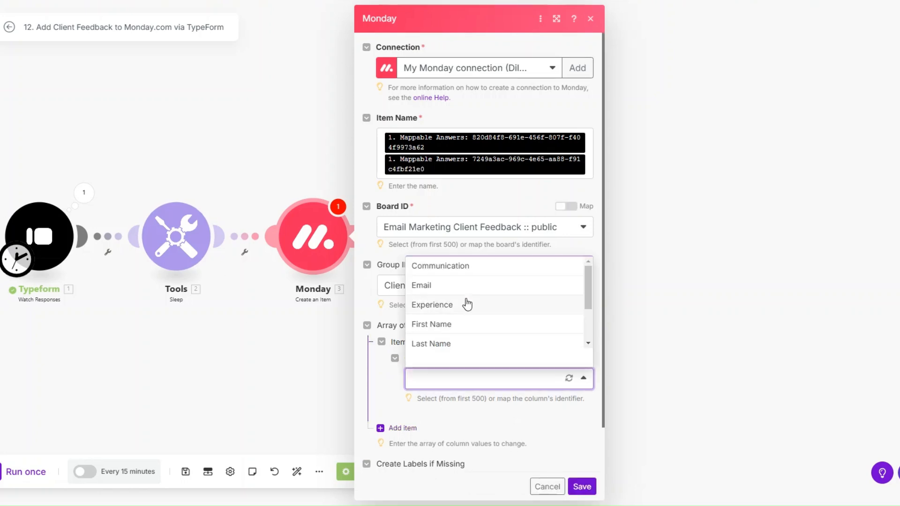
pyautogui.click(463, 267)
pyautogui.scroll(-2, 462, 270)
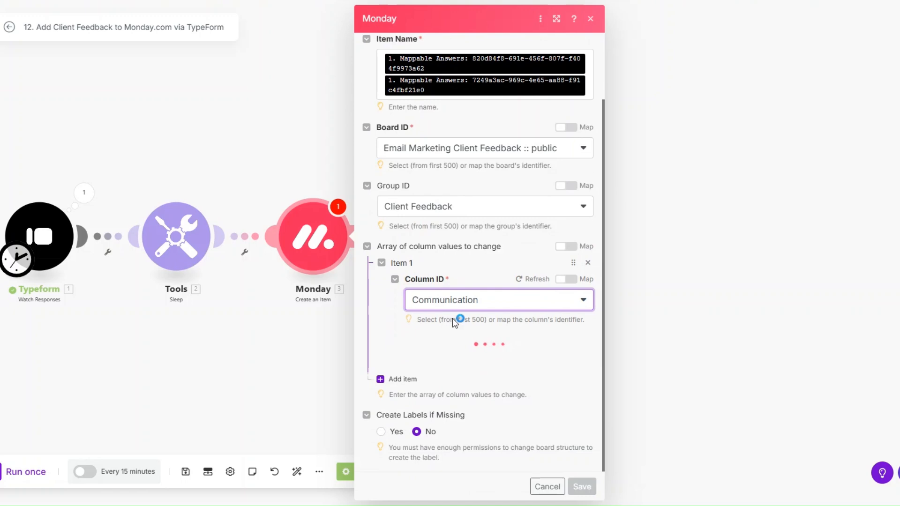
pyautogui.click(506, 362)
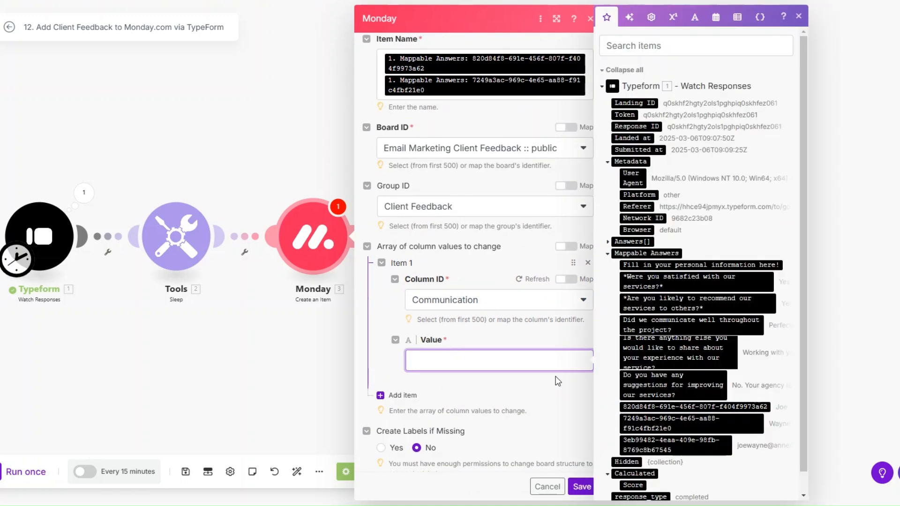
pyautogui.click(637, 330)
# Step: Add an Email column value with the email answer in both Email and Text
pyautogui.click(398, 398)
pyautogui.scroll(-3, 442, 335)
pyautogui.click(504, 330)
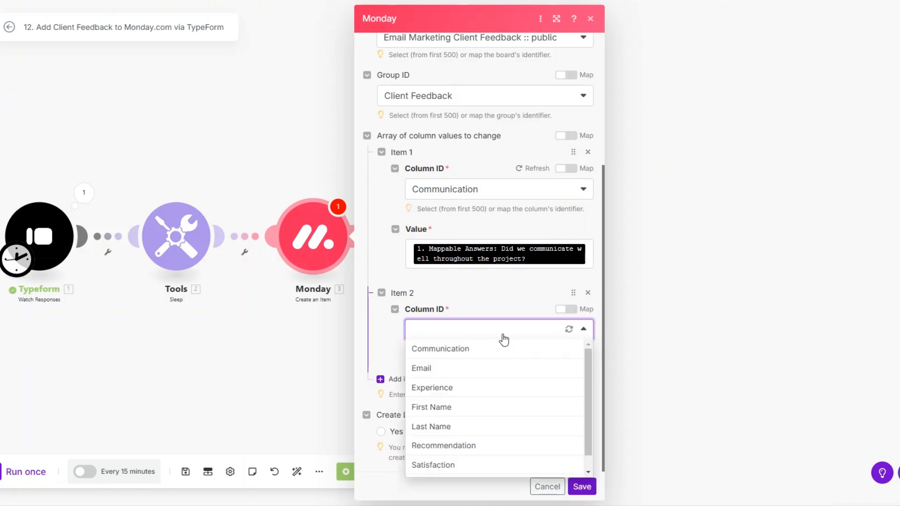
pyautogui.click(482, 368)
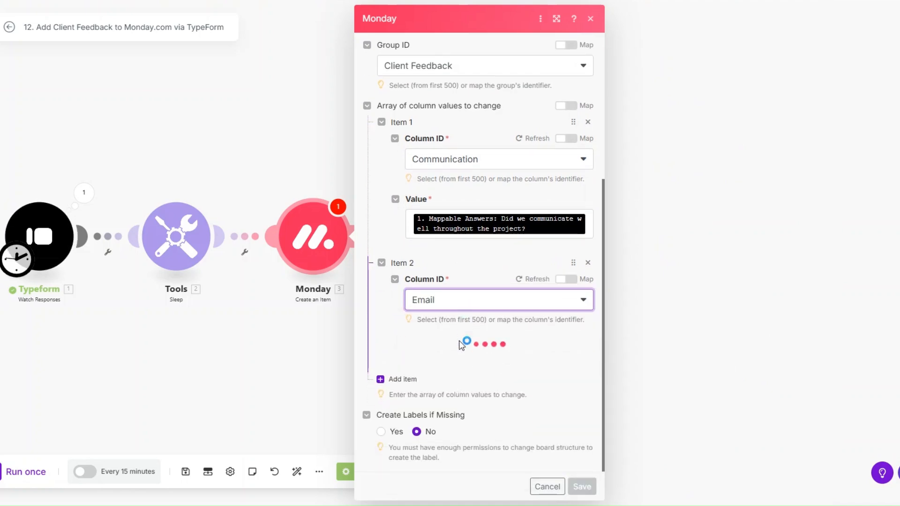
pyautogui.click(453, 375)
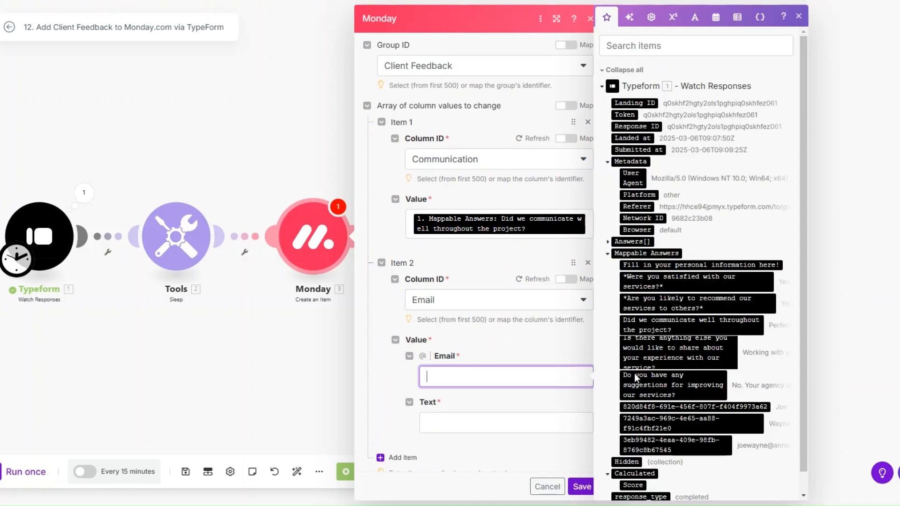
pyautogui.click(679, 443)
pyautogui.click(509, 436)
pyautogui.click(661, 445)
# Step: Add an Experience column value mapped from the anything-else-to-share answer
pyautogui.scroll(-2, 485, 320)
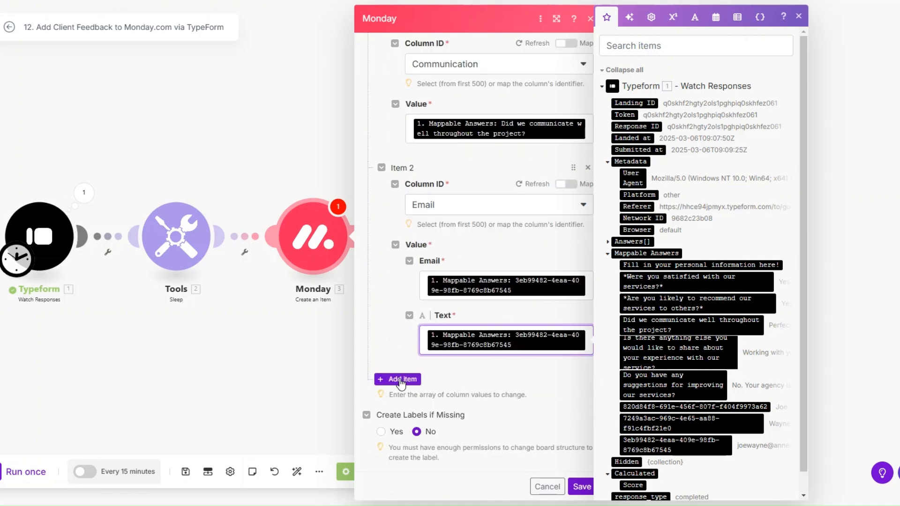
pyautogui.click(402, 378)
pyautogui.click(434, 414)
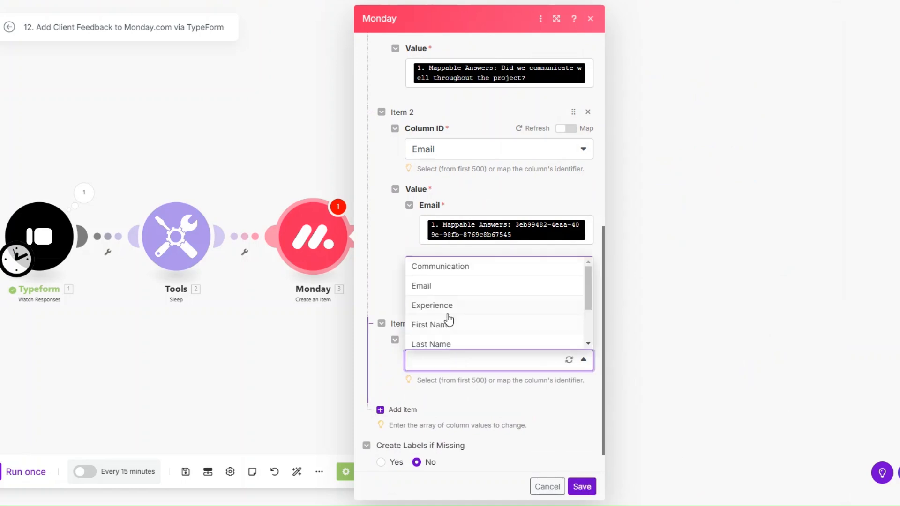
pyautogui.click(447, 307)
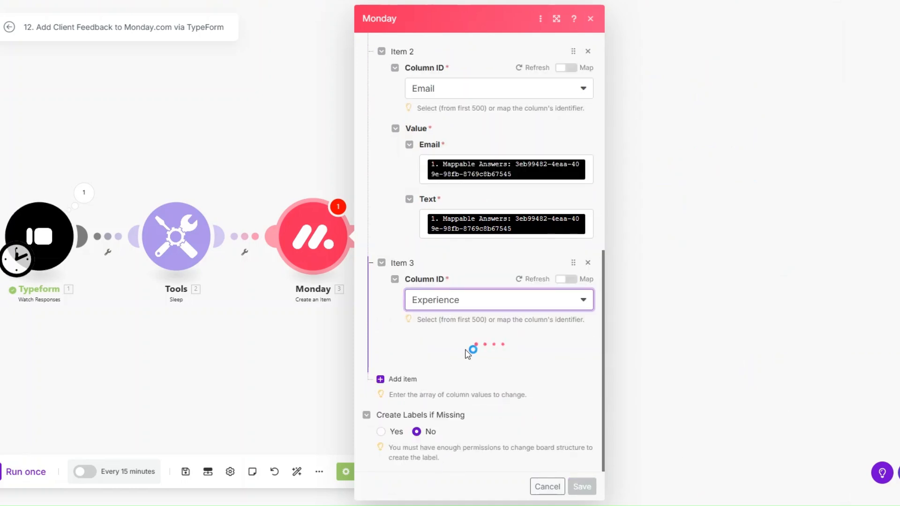
pyautogui.click(465, 361)
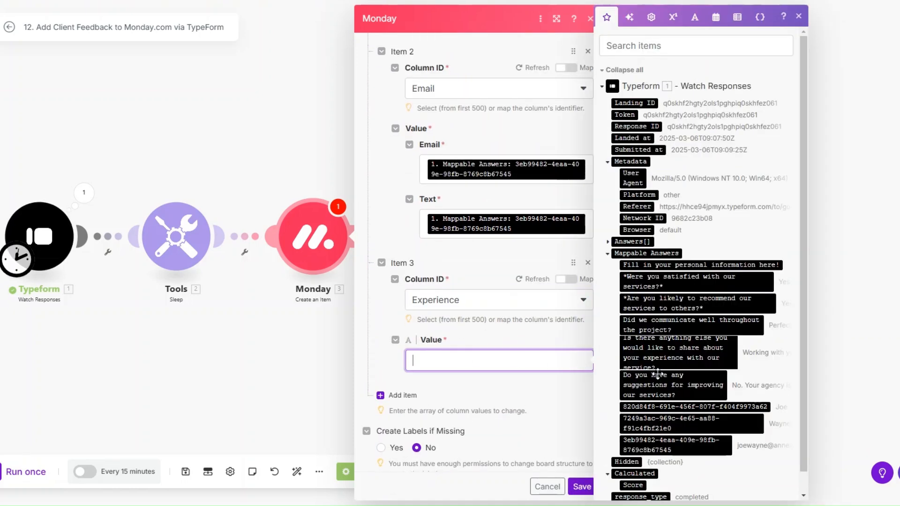
pyautogui.click(656, 353)
# Step: Add First Name and Last Name column values mapped from the name answers
pyautogui.click(416, 409)
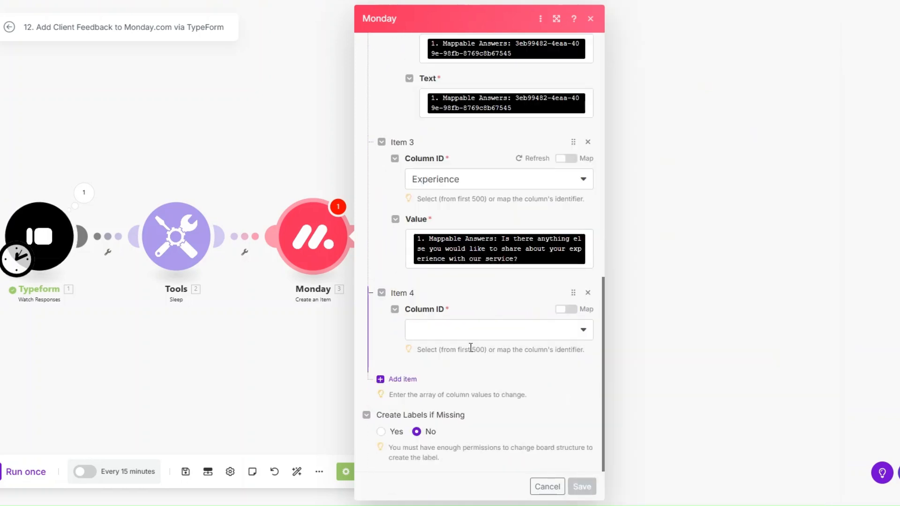
pyautogui.click(471, 337)
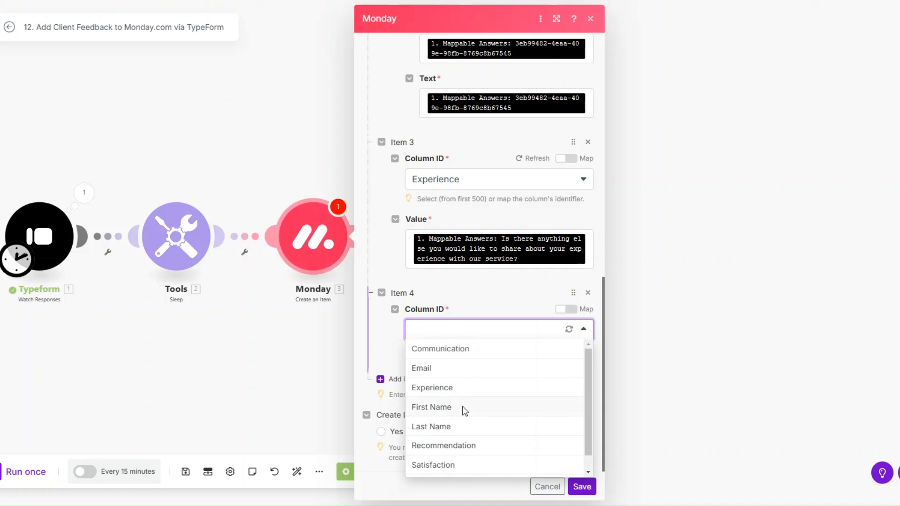
pyautogui.click(461, 407)
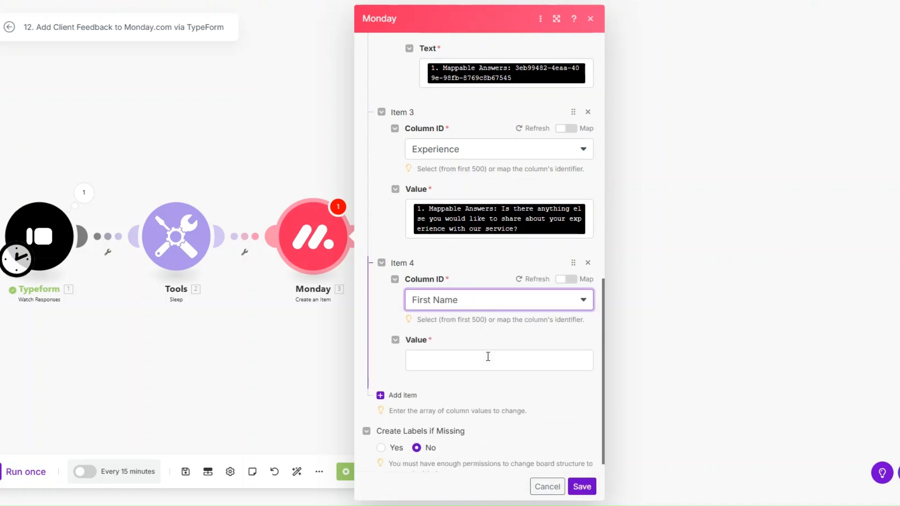
pyautogui.click(489, 359)
pyautogui.click(670, 407)
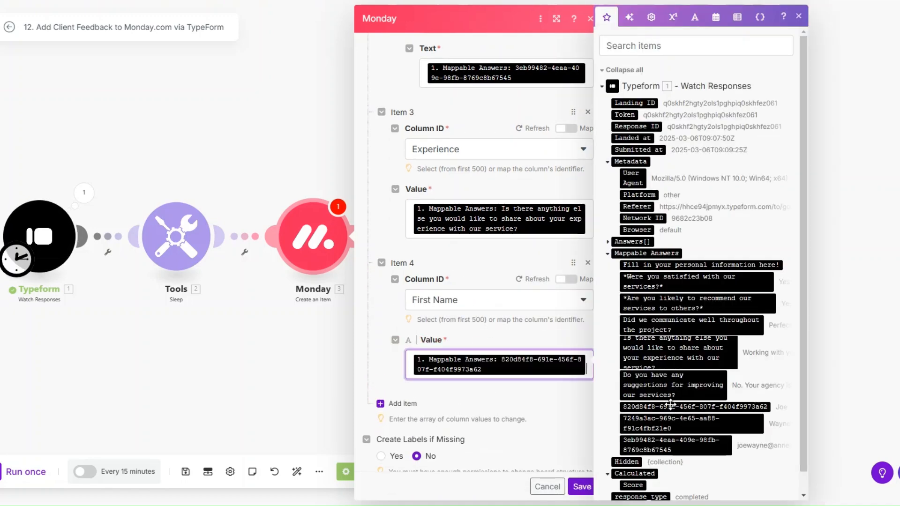
pyautogui.click(399, 395)
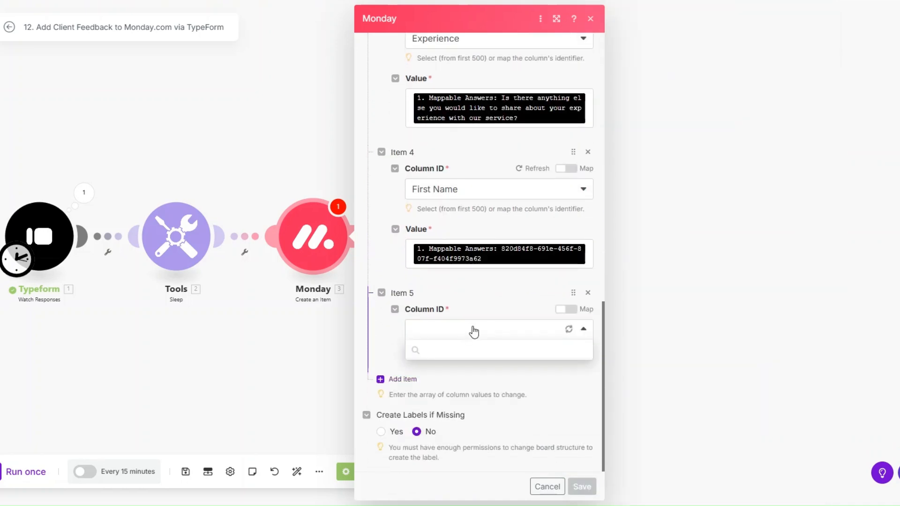
pyautogui.click(458, 426)
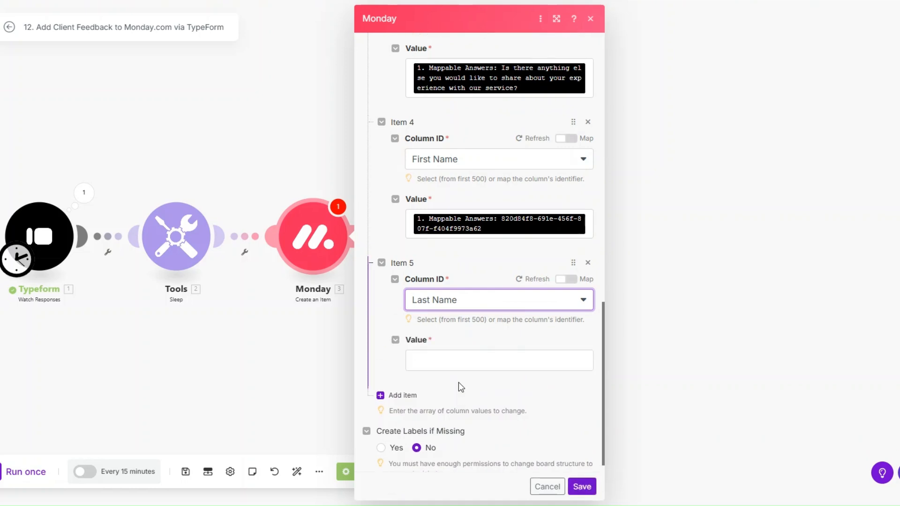
pyautogui.click(461, 360)
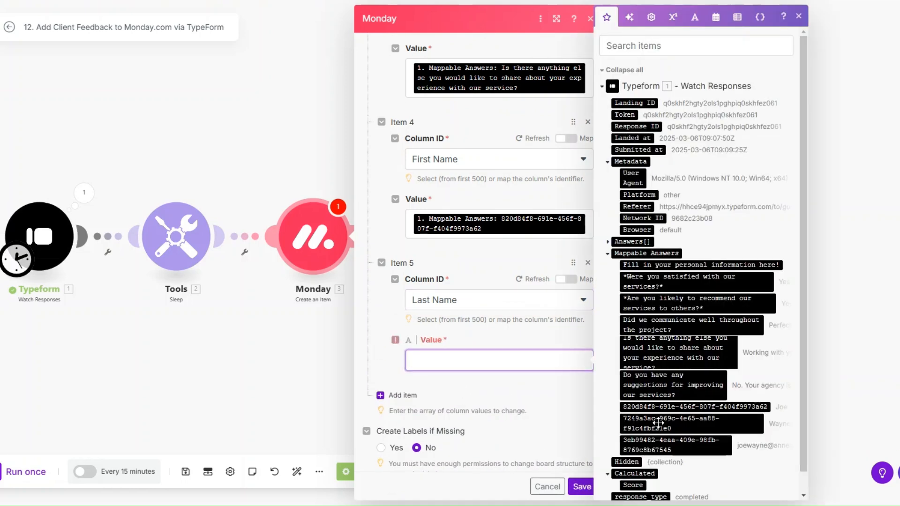
pyautogui.click(662, 421)
# Step: Add a Recommendation column value mapped from the likely-to-recommend answer
pyautogui.click(397, 404)
pyautogui.click(458, 331)
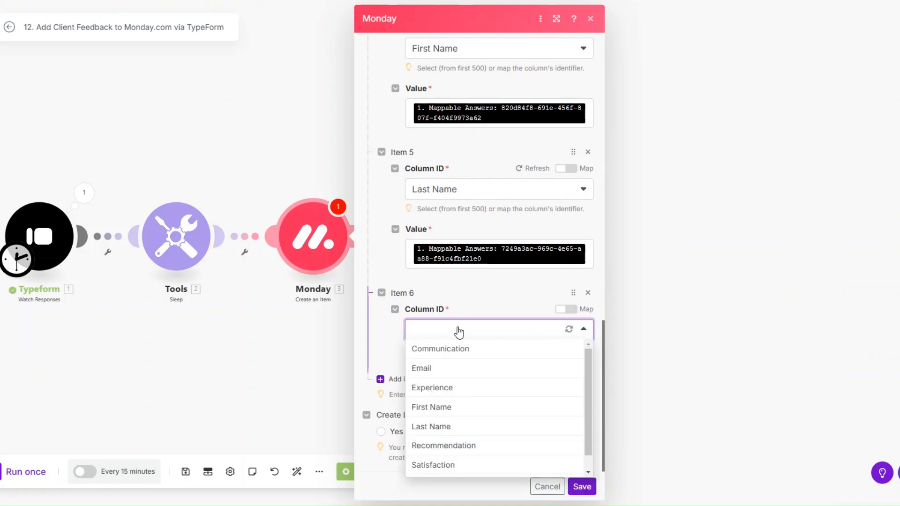
pyautogui.click(443, 446)
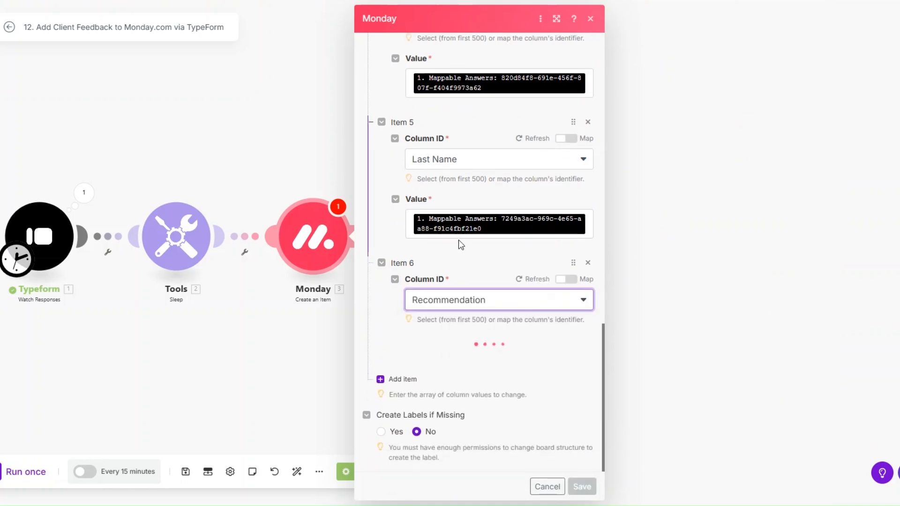
pyautogui.click(462, 364)
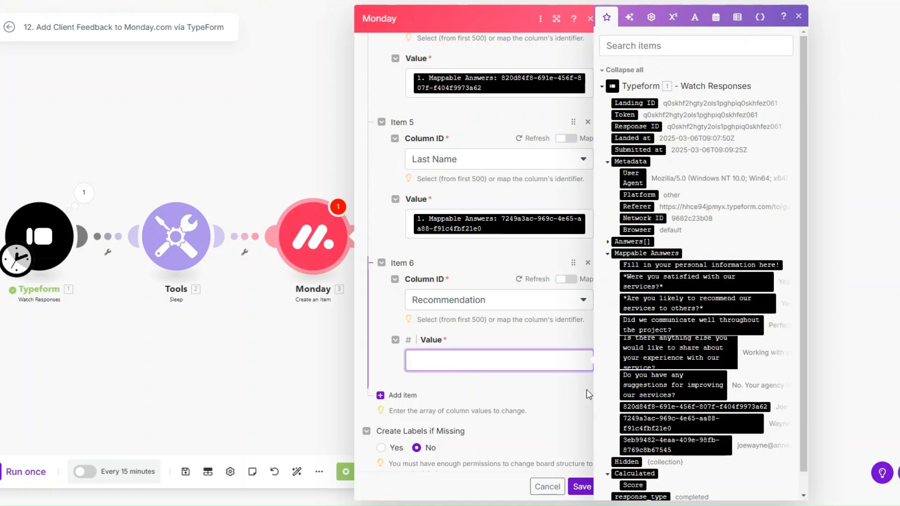
pyautogui.click(684, 303)
# Step: Add a Satisfaction column value as Item 7, mapped from the satisfaction answer
pyautogui.click(402, 395)
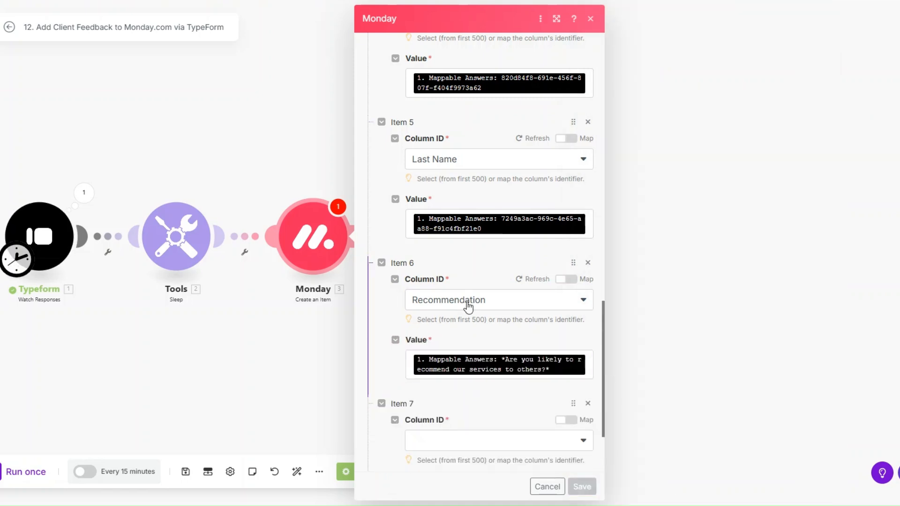
pyautogui.scroll(-2, 469, 328)
pyautogui.click(473, 334)
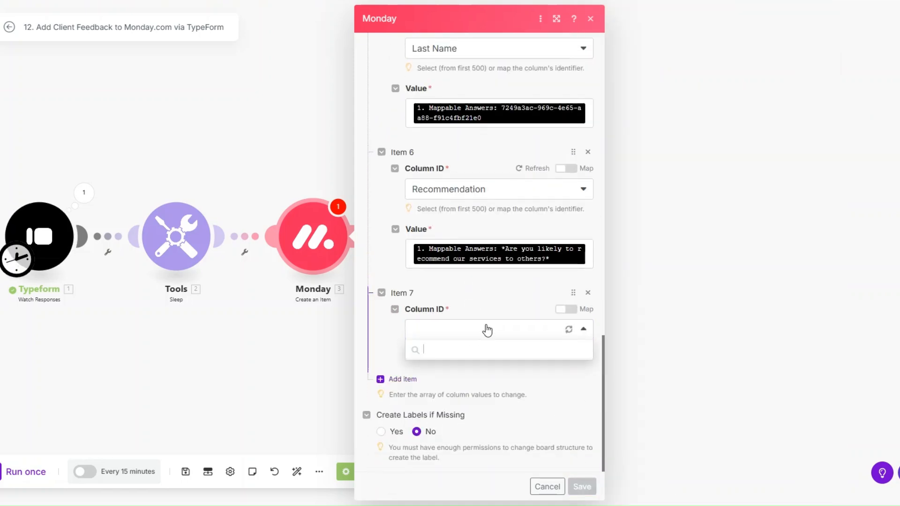
pyautogui.scroll(-1, 473, 448)
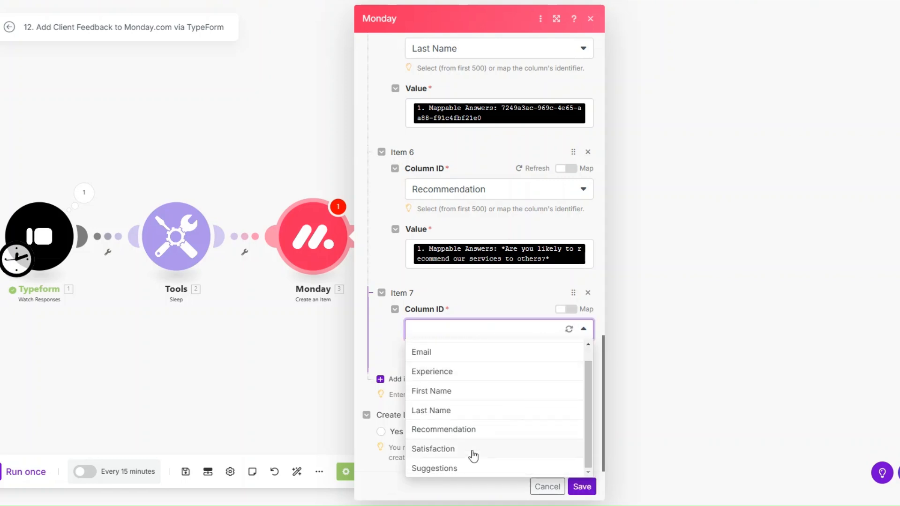
pyautogui.click(473, 451)
pyautogui.scroll(-1, 449, 303)
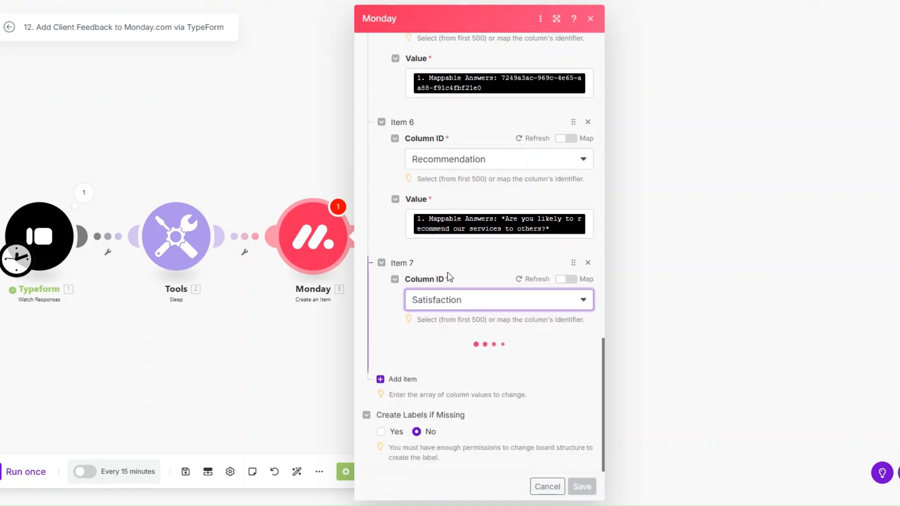
pyautogui.click(452, 362)
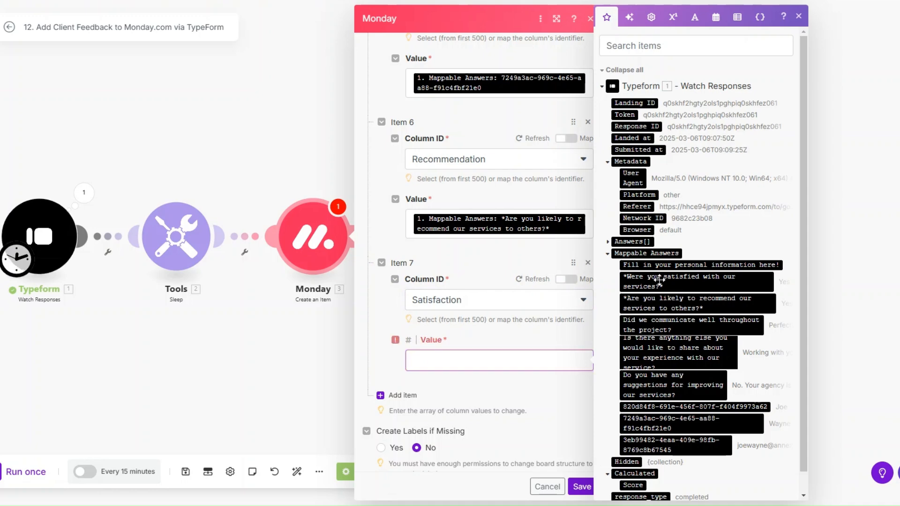
pyautogui.click(658, 280)
# Step: Add a Suggestions column value from the suggestions answer and save the Monday step
pyautogui.click(398, 402)
pyautogui.click(458, 328)
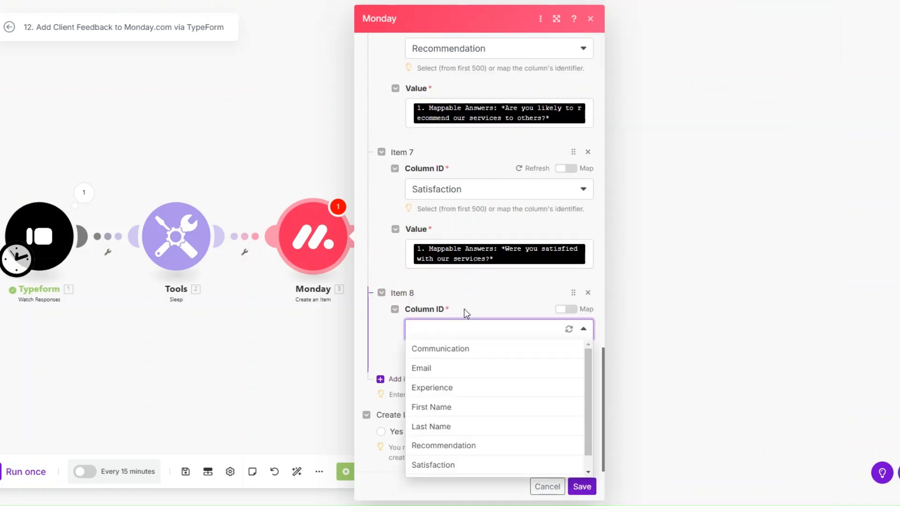
pyautogui.scroll(-1, 469, 451)
pyautogui.click(472, 468)
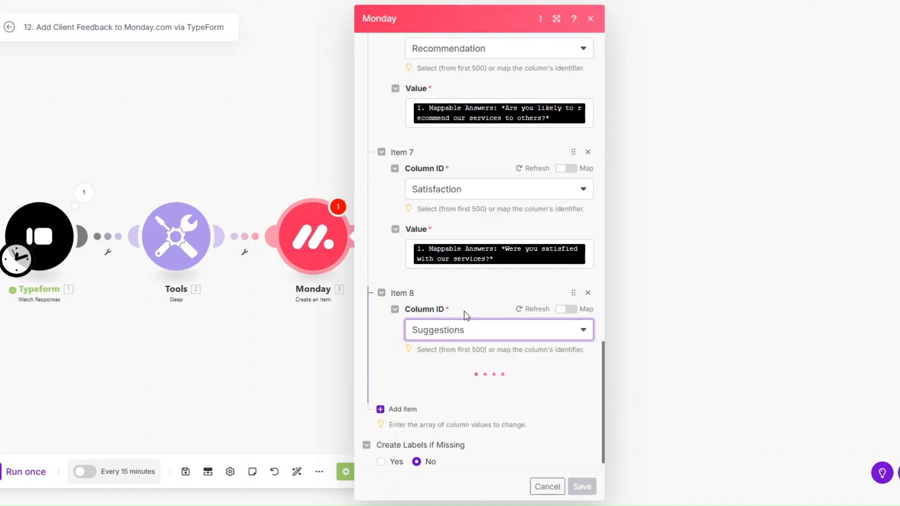
pyautogui.click(479, 389)
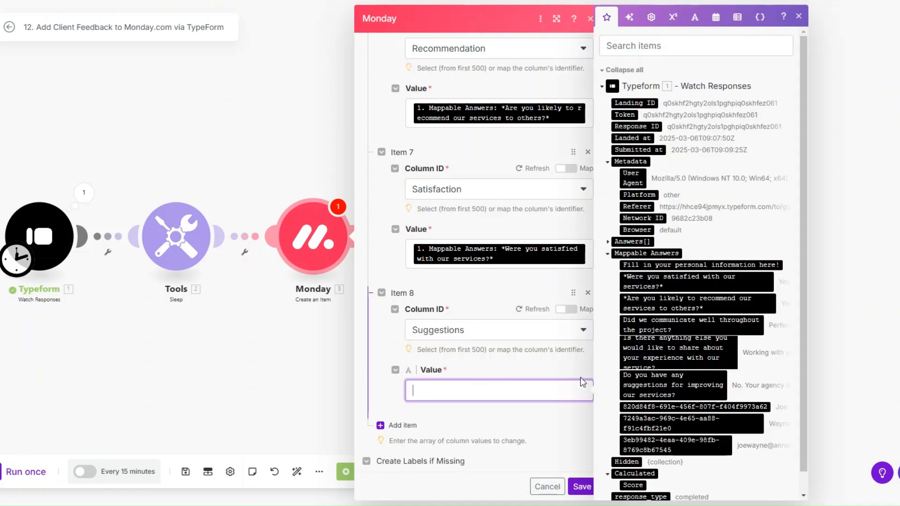
pyautogui.click(675, 382)
pyautogui.click(582, 486)
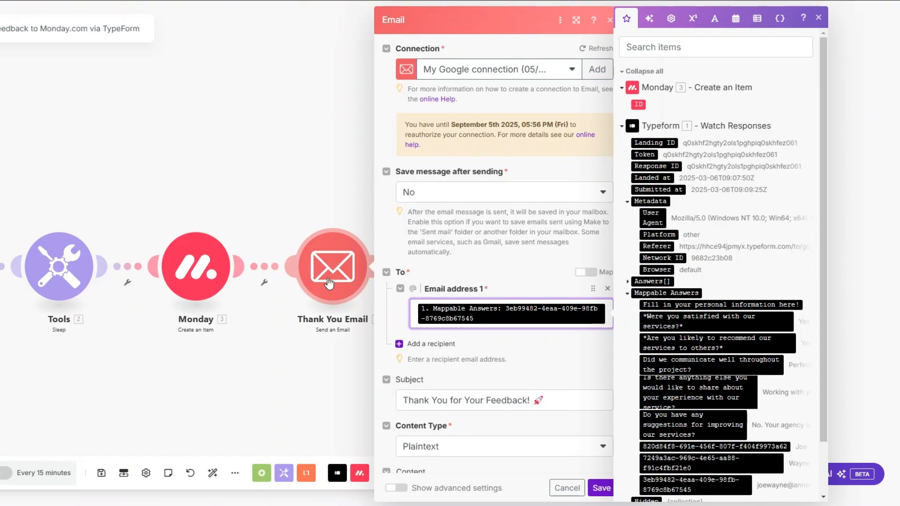
# Step: Review the Thank You Email's recipient, subject and plaintext thank-you body, then save it
pyautogui.scroll(-2, 462, 145)
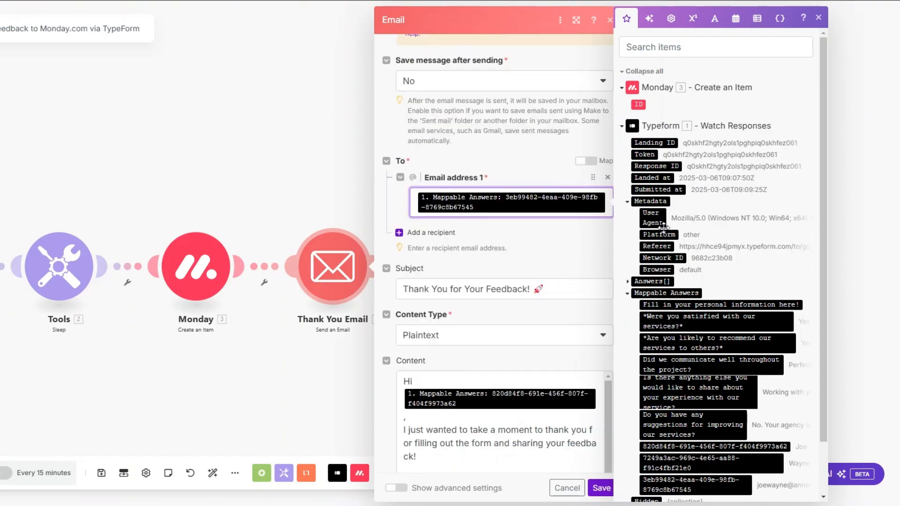
pyautogui.scroll(-1, 688, 251)
pyautogui.click(539, 287)
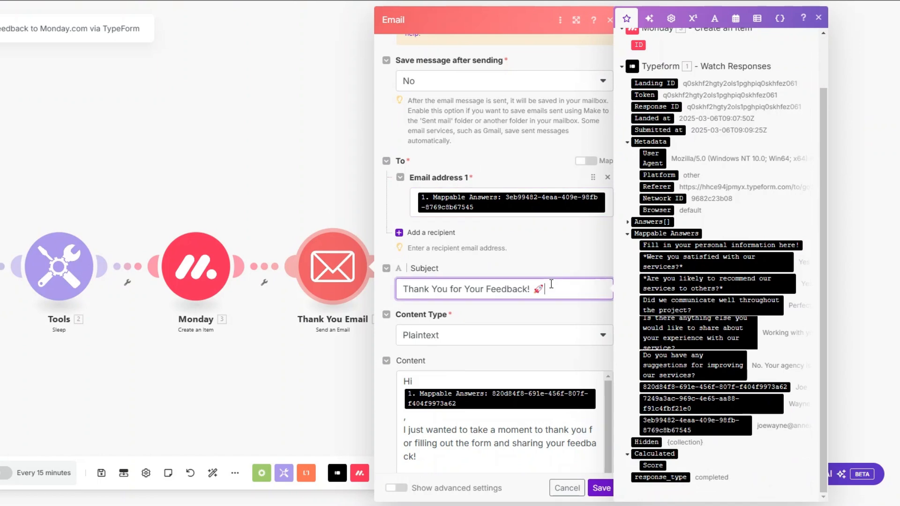
pyautogui.scroll(-3, 521, 215)
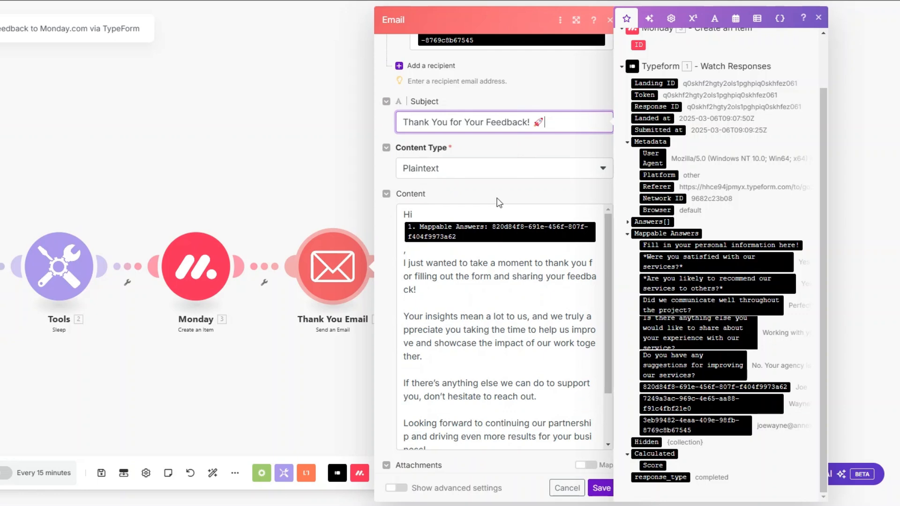
pyautogui.scroll(-1, 500, 203)
pyautogui.scroll(-2, 500, 289)
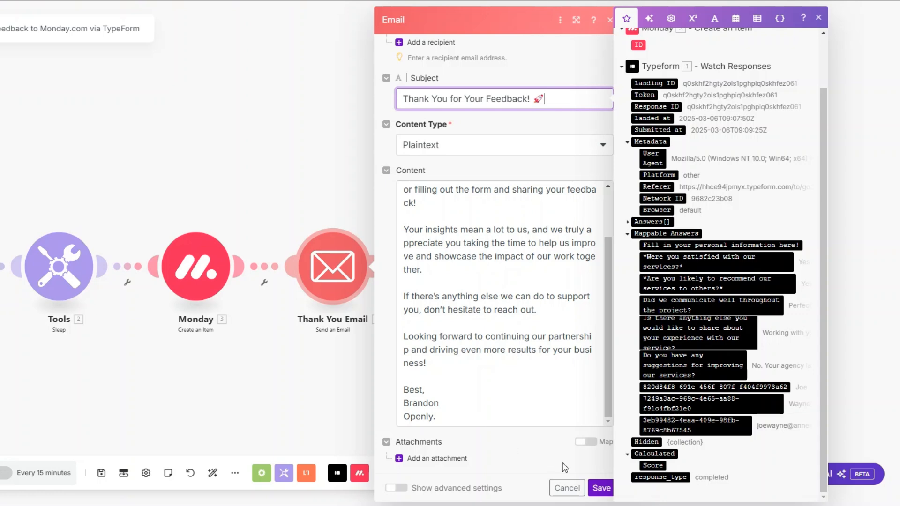
pyautogui.click(602, 488)
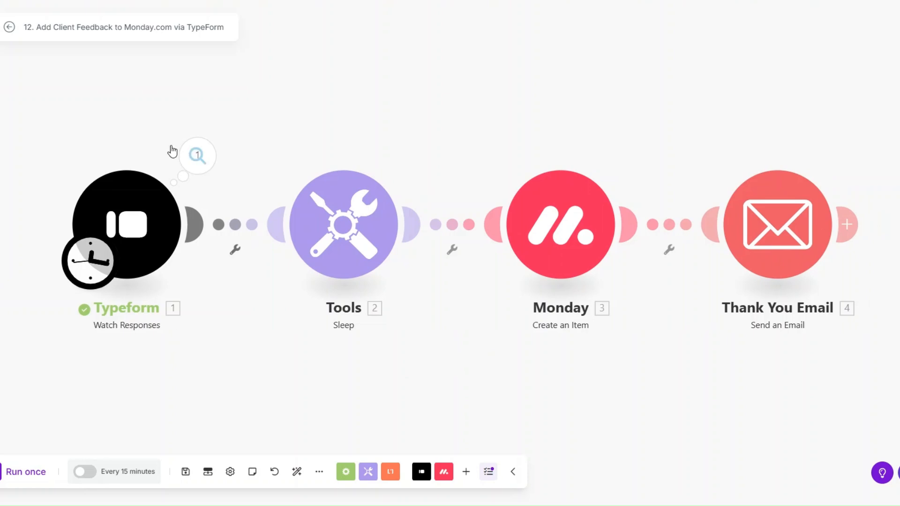
# Step: Start the Typeform trigger from a manually chosen response and run the scenario once
pyautogui.rightClick(126, 245)
pyautogui.click(155, 280)
pyautogui.click(239, 251)
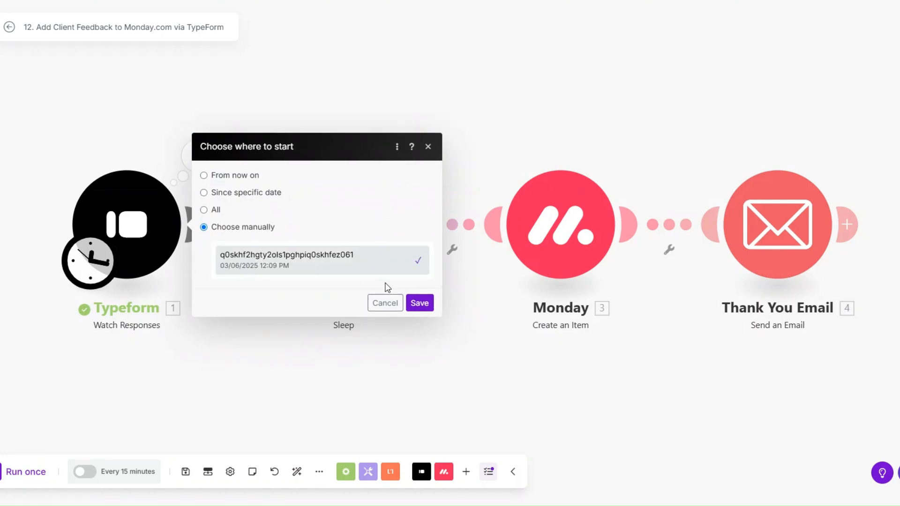
pyautogui.click(419, 309)
pyautogui.click(34, 476)
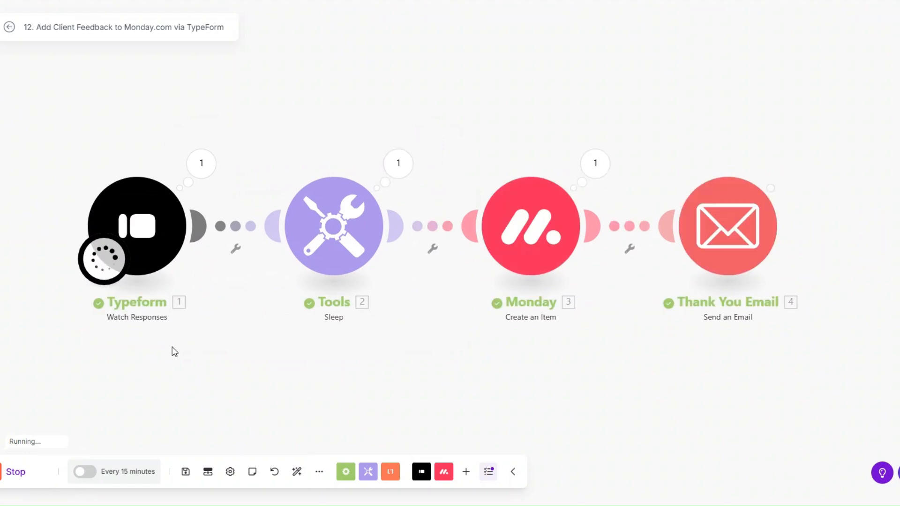
# Step: Inspect the Typeform module's received Mappable Answers in the run output
pyautogui.click(196, 179)
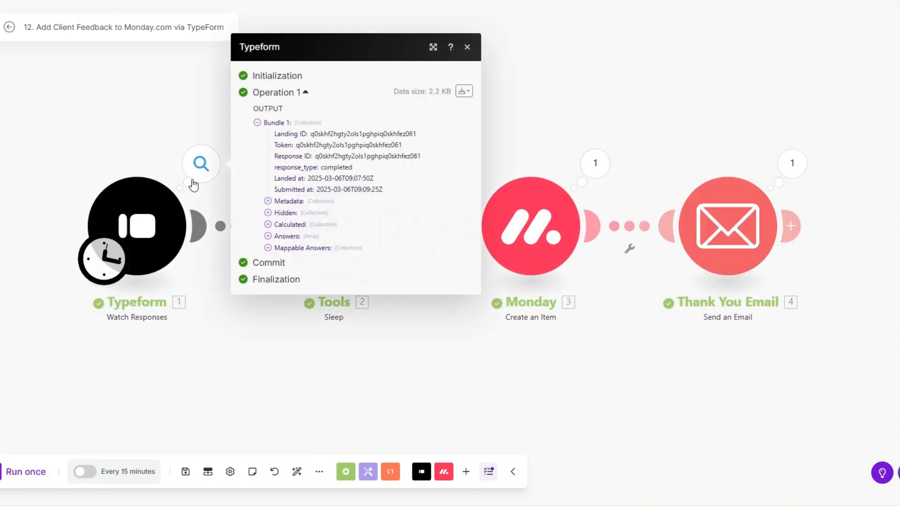
pyautogui.click(265, 245)
pyautogui.moveTo(389, 230); pyautogui.dragTo(464, 359)
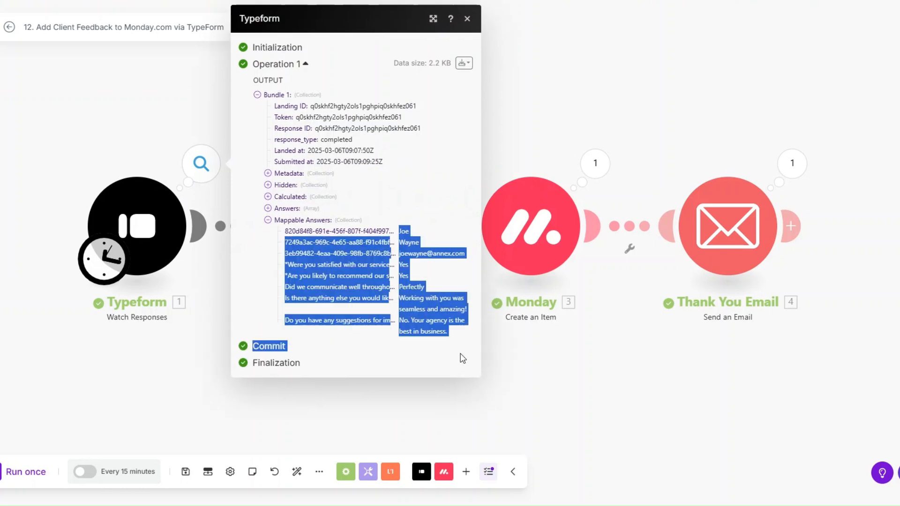
pyautogui.click(514, 360)
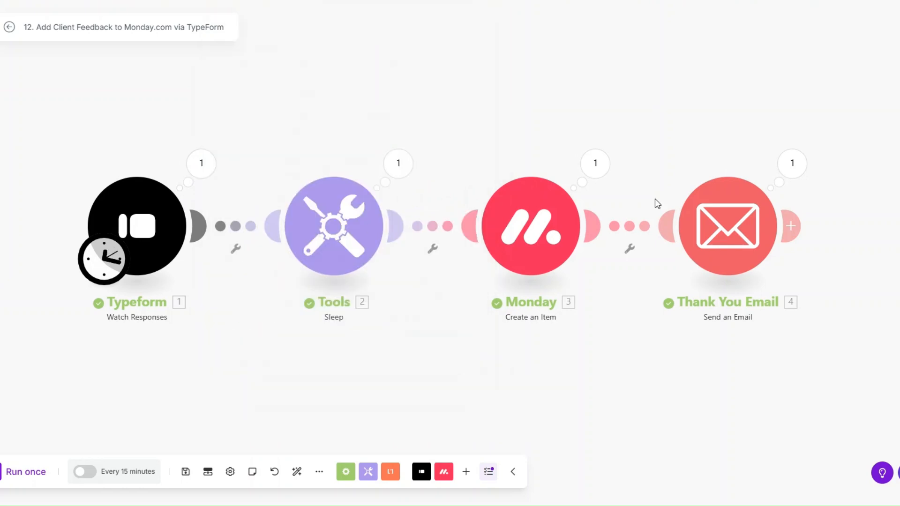
# Step: Check the sent email's subject line and personalised body in the email module's output
pyautogui.click(794, 166)
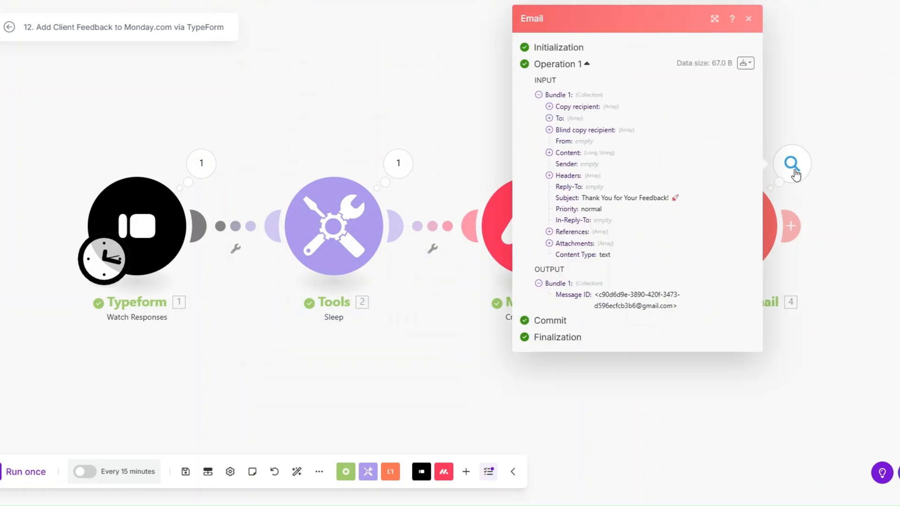
pyautogui.moveTo(585, 198); pyautogui.dragTo(658, 197)
pyautogui.click(549, 153)
pyautogui.moveTo(562, 168); pyautogui.dragTo(652, 339)
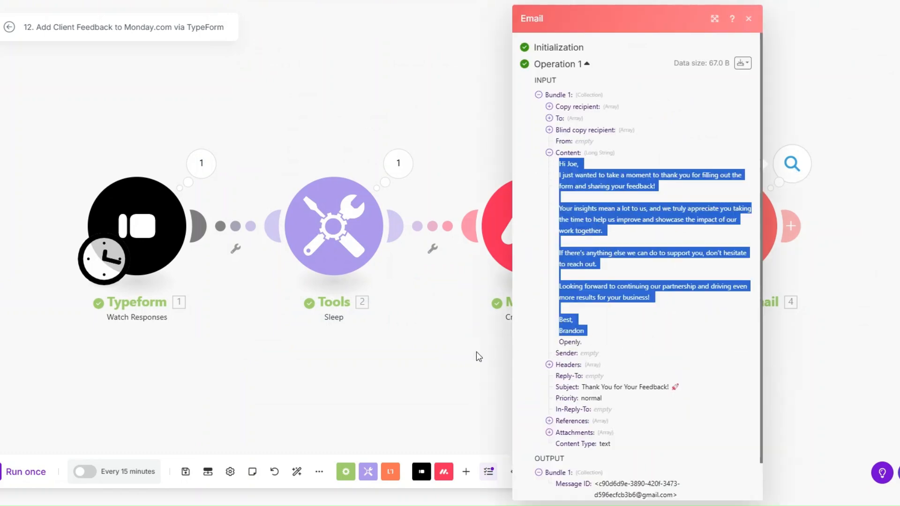
pyautogui.click(476, 357)
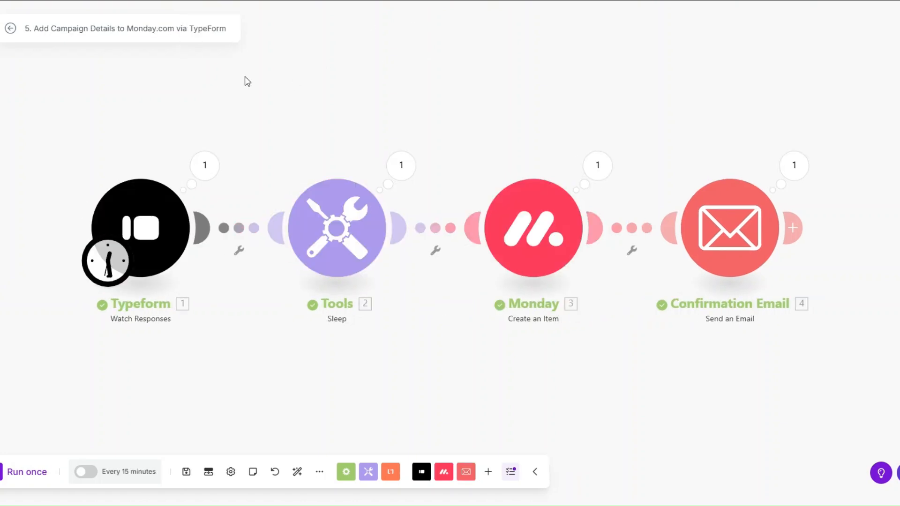
# Step: Pan the scenario canvas slightly to view the four succeeded steps
pyautogui.moveTo(244, 76); pyautogui.dragTo(241, 89)
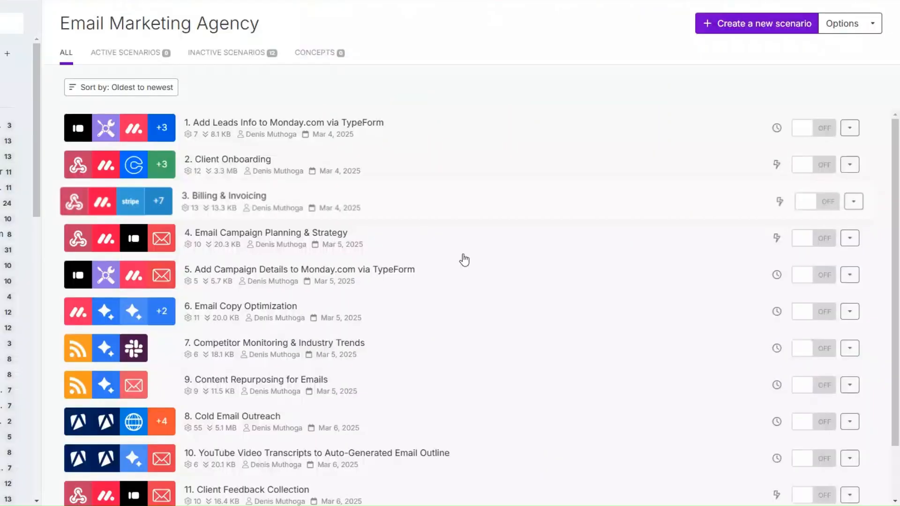
pyautogui.scroll(-2, 464, 260)
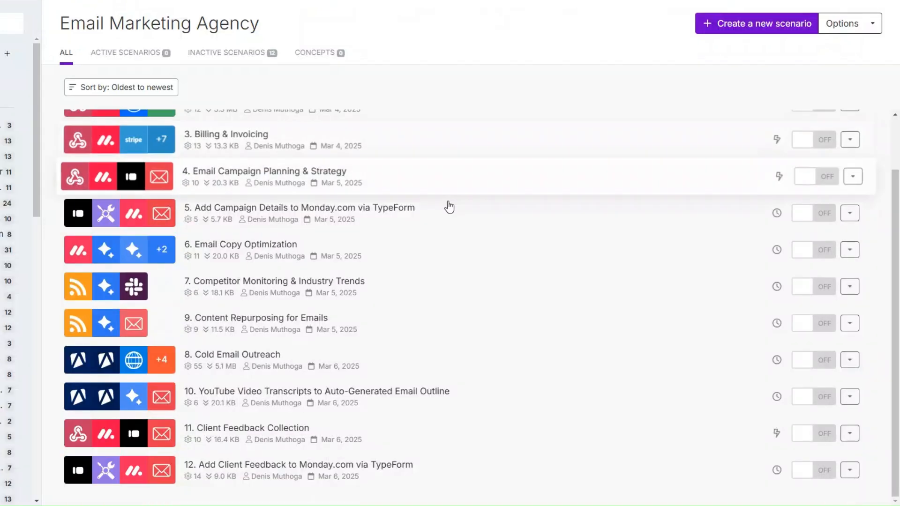
pyautogui.scroll(2, 446, 225)
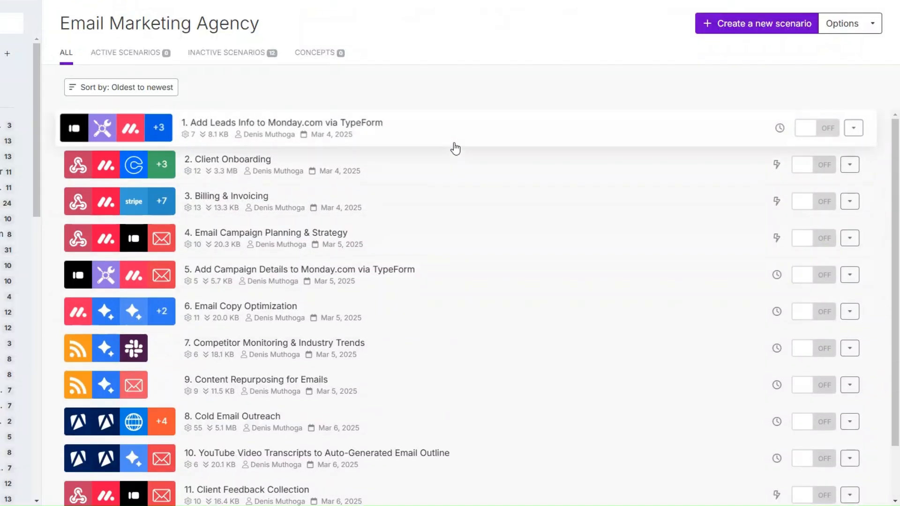
pyautogui.scroll(-2, 453, 155)
pyautogui.scroll(1, 465, 287)
pyautogui.scroll(1, 465, 286)
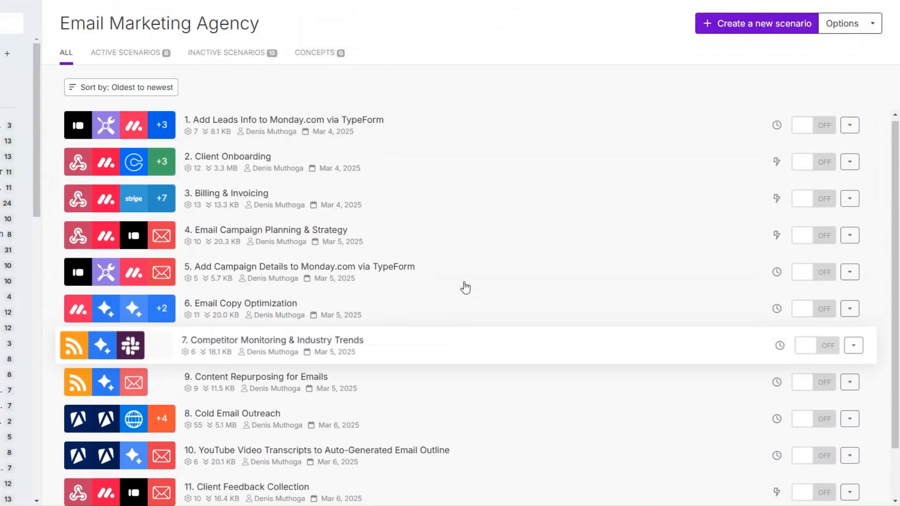
pyautogui.scroll(-2, 478, 211)
pyautogui.scroll(2, 482, 195)
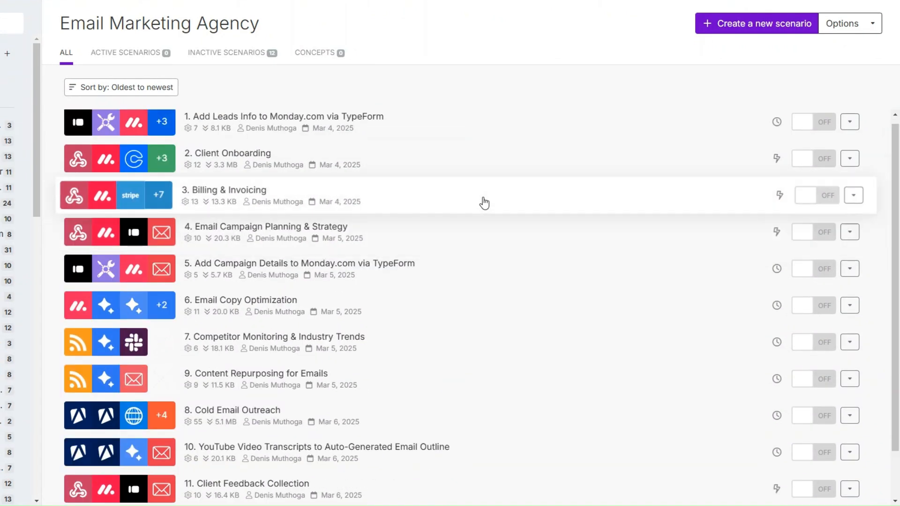
pyautogui.scroll(-2, 483, 204)
pyautogui.scroll(2, 487, 187)
pyautogui.scroll(1, 484, 174)
pyautogui.scroll(-2, 484, 175)
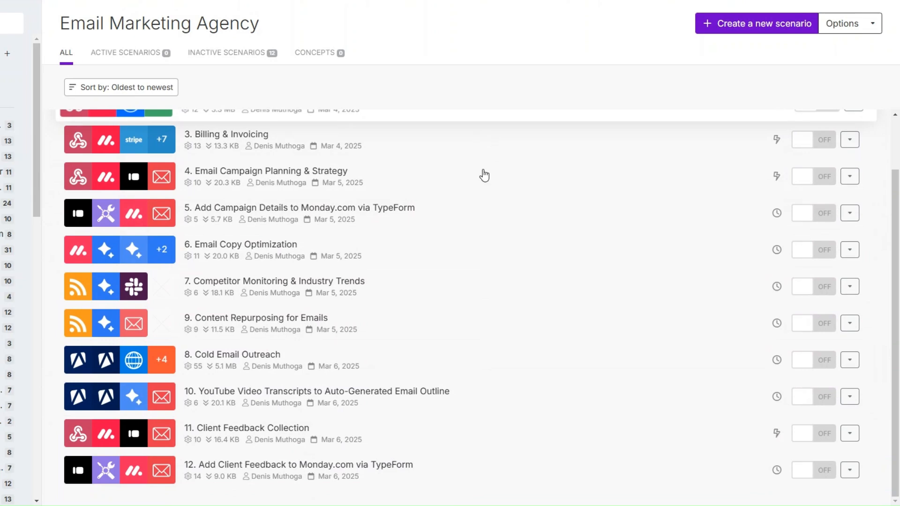
pyautogui.scroll(2, 452, 251)
pyautogui.scroll(-2, 481, 268)
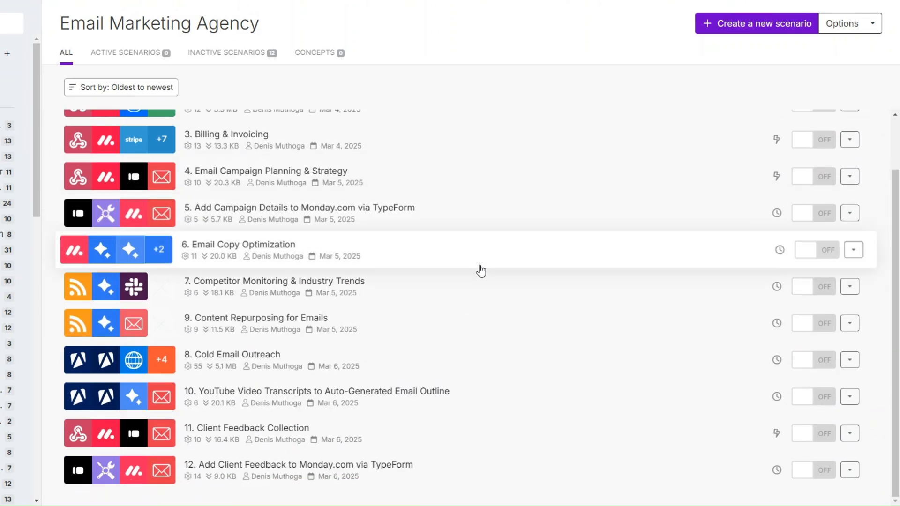
pyautogui.scroll(1, 481, 271)
pyautogui.scroll(1, 425, 336)
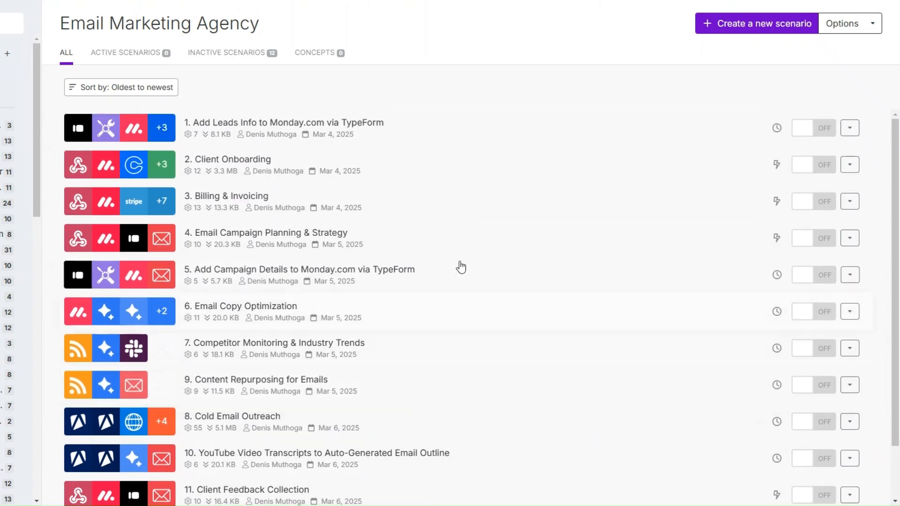
pyautogui.scroll(-1, 458, 183)
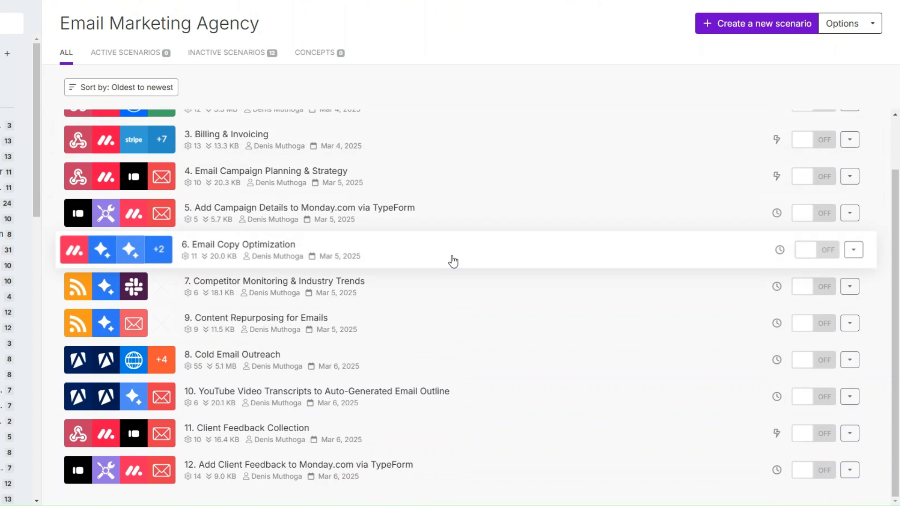
pyautogui.scroll(1, 468, 141)
pyautogui.scroll(-1, 464, 210)
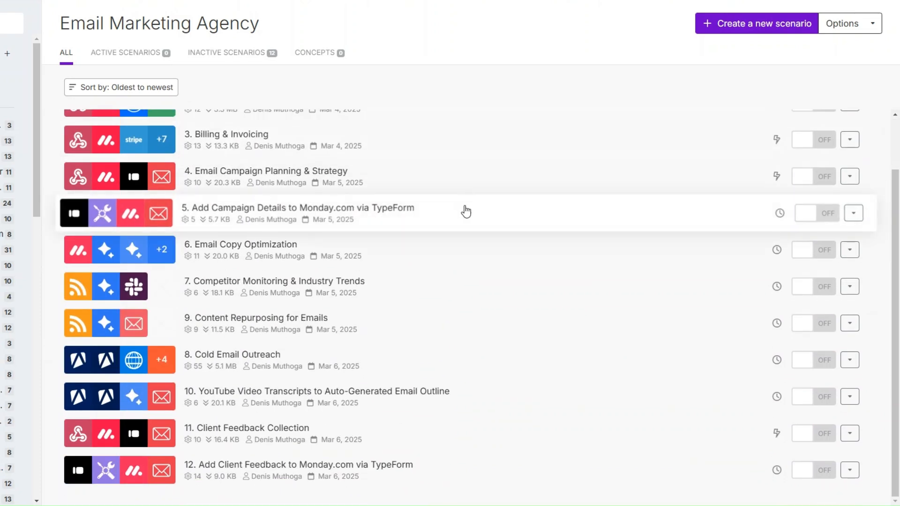
pyautogui.scroll(1, 447, 260)
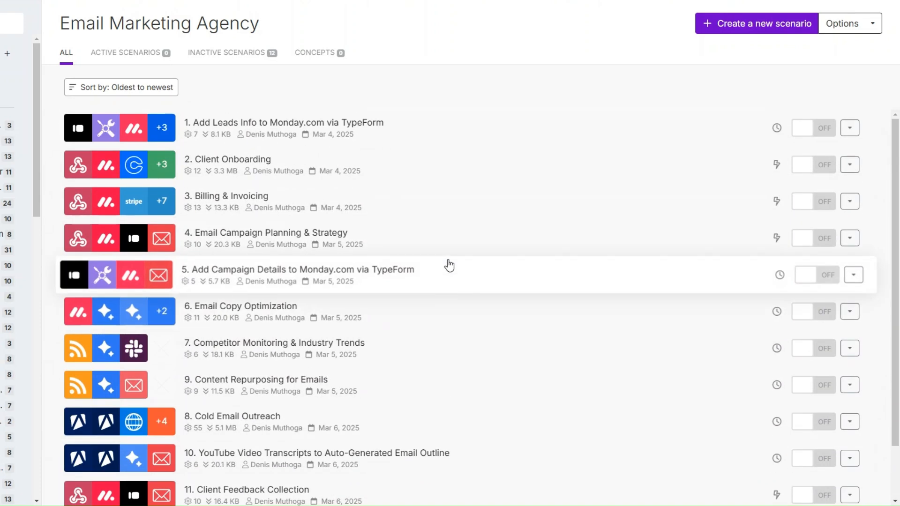